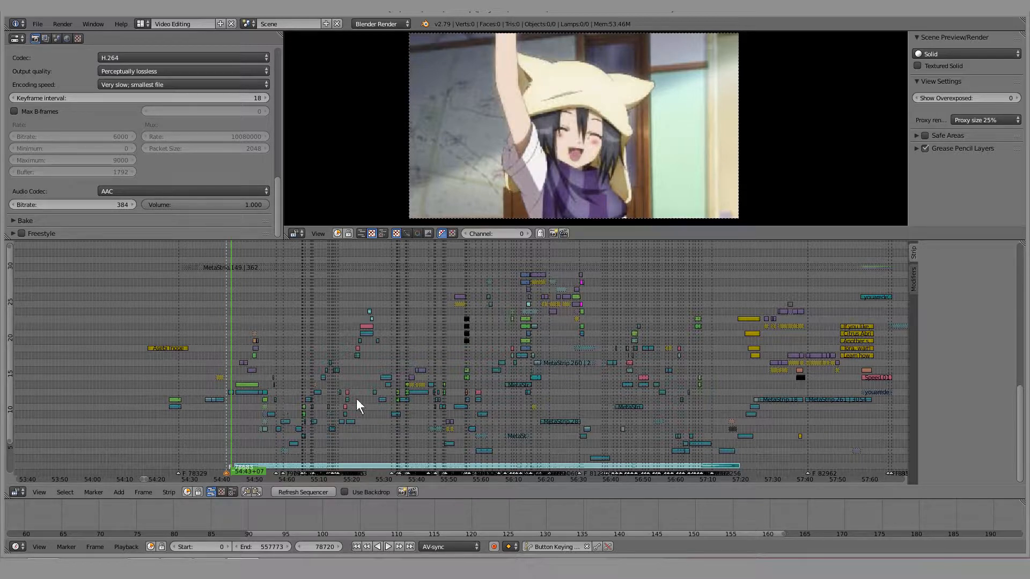
Preview the edit's opening section by playing the sequence briefly from frame 79032
middle_click_drag(422, 424, 394, 397)
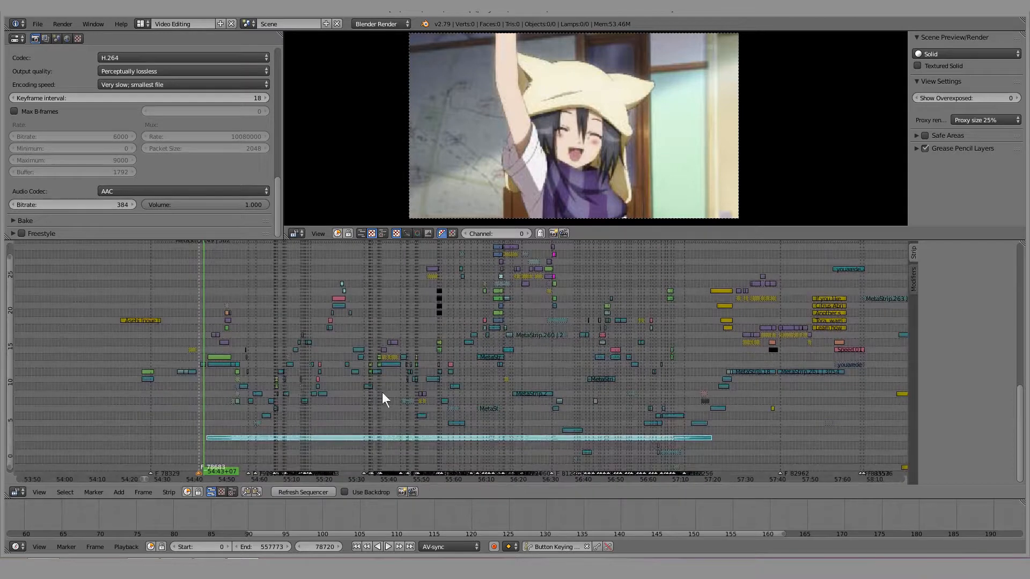
scroll(259, 379, "up", 3)
middle_click_drag(220, 388, 322, 396)
scroll(261, 380, "up", 3)
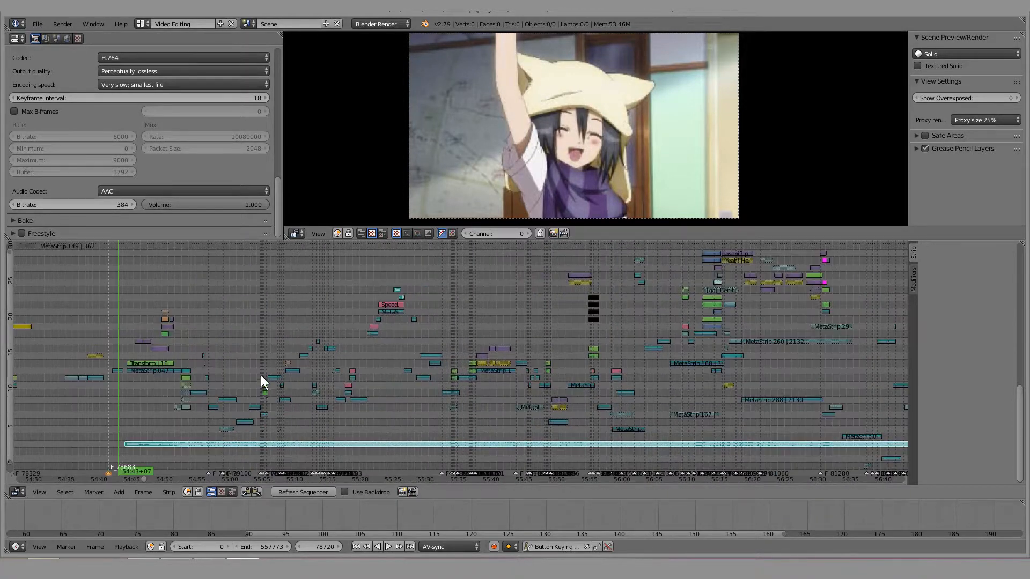
left_click(204, 409)
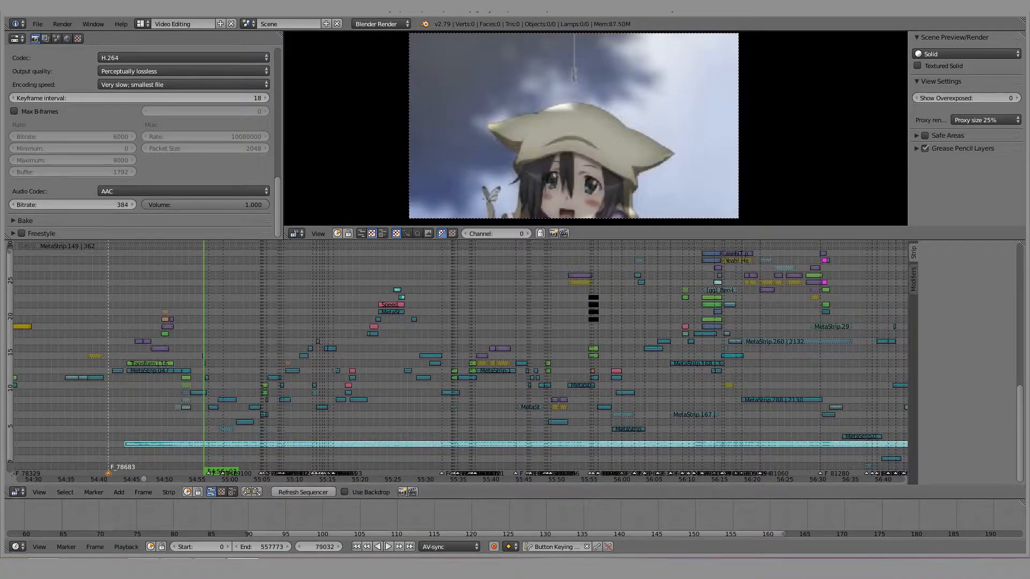
left_click(388, 547)
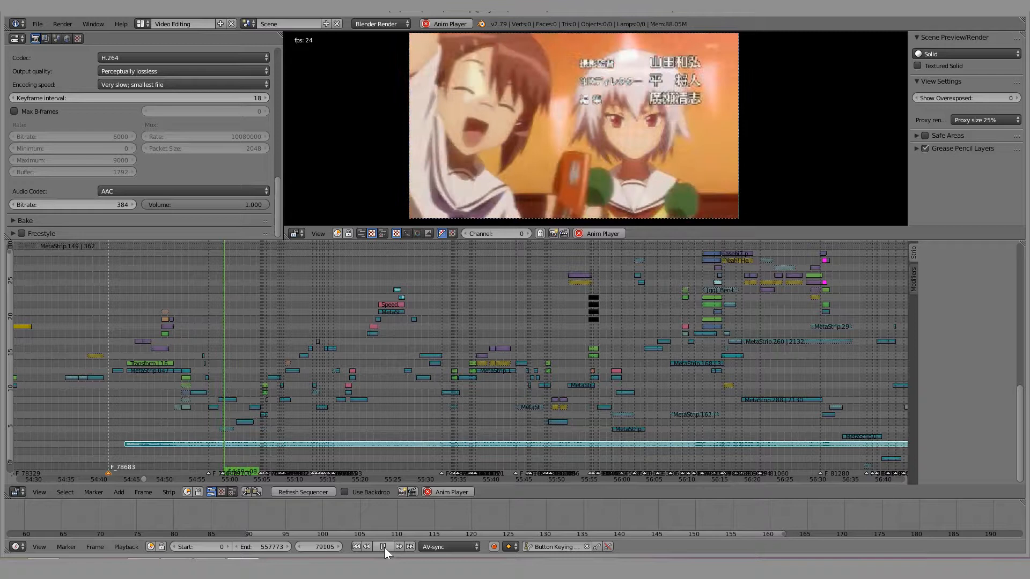
left_click(383, 547)
Play the sequence briefly from about 54:43 and select the short strip under the playhead
left_click(118, 388)
key("alt+a")
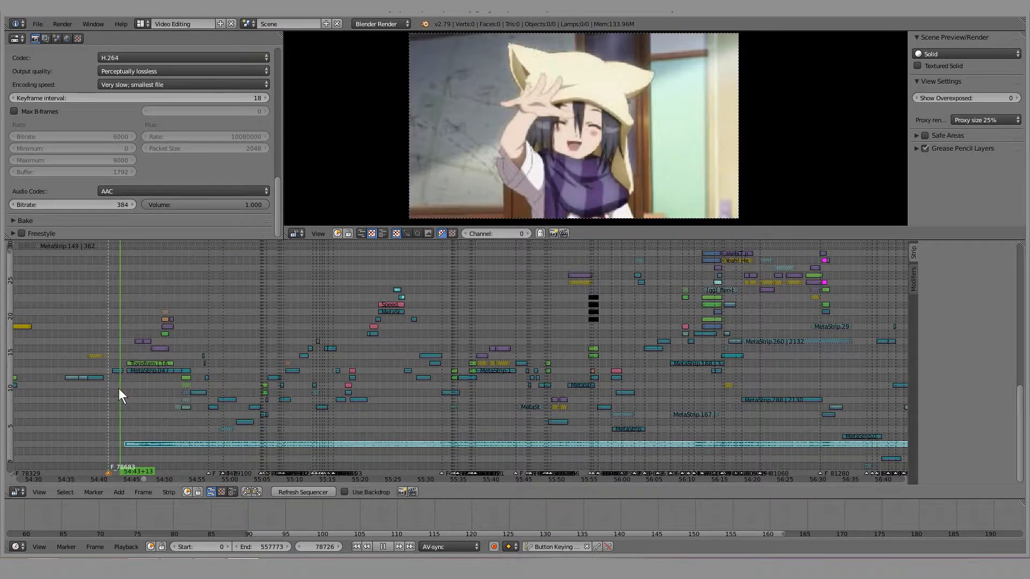
key("alt+a")
right_click(117, 371)
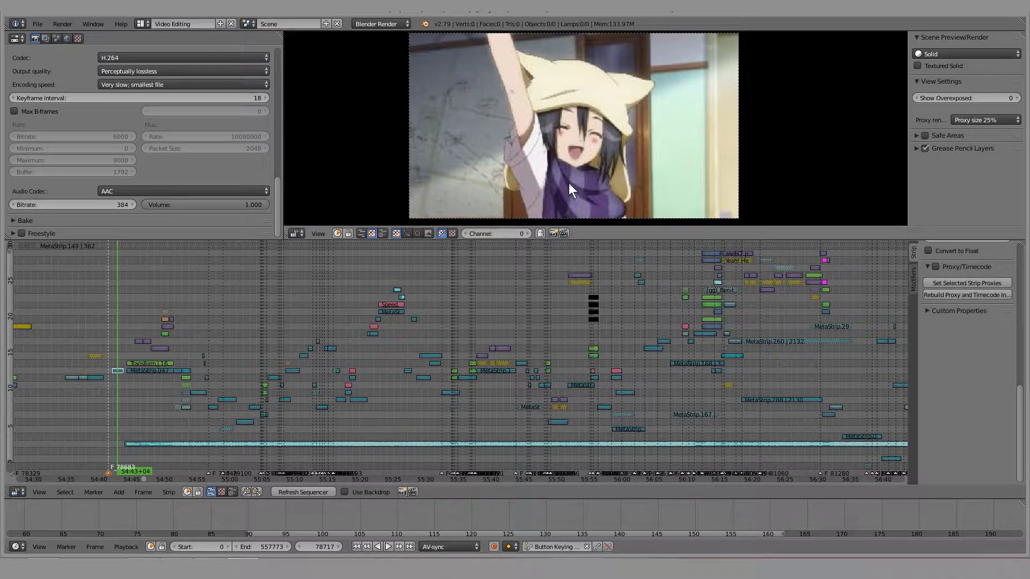
Open the meta strip at about 56:10 in the middle of the edit to view its contents
scroll(310, 363, "down", 2)
scroll(291, 389, "down", 3)
middle_click_drag(442, 385, 248, 385)
scroll(343, 376, "down", 3)
middle_click_drag(340, 359, 351, 374)
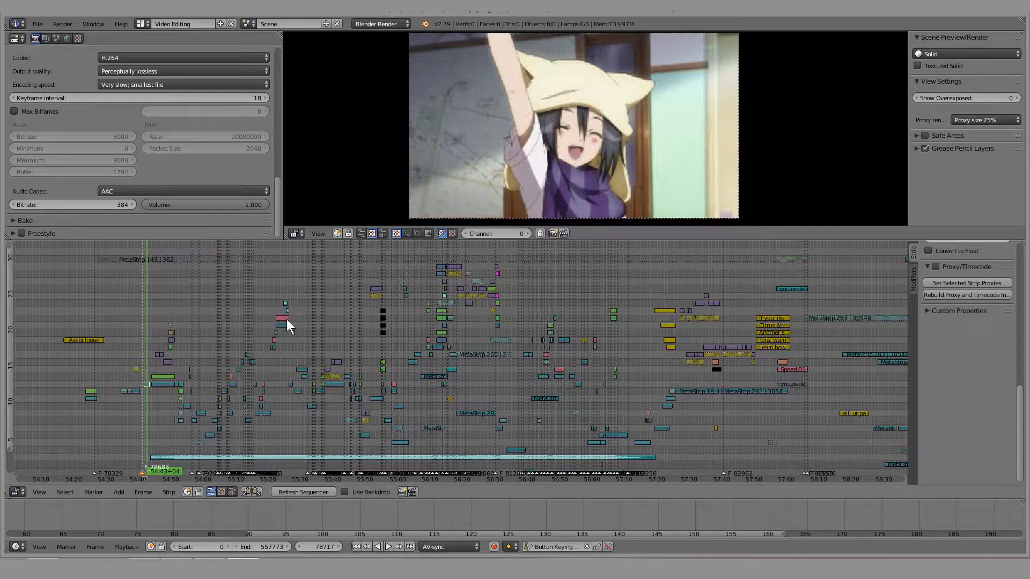
scroll(294, 321, "right", 1, "ctrl")
scroll(301, 325, "right", 1, "ctrl")
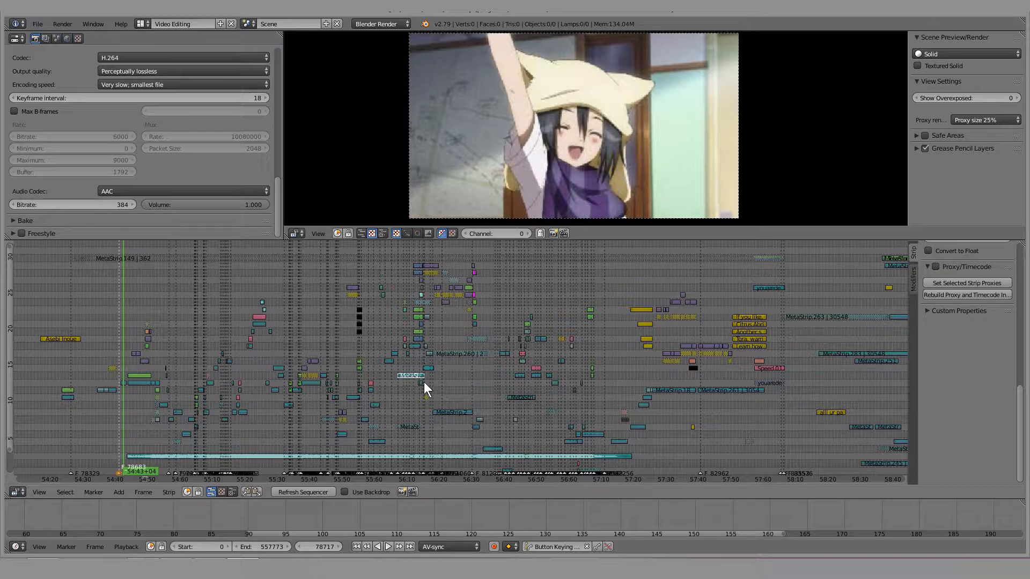
key("Tab")
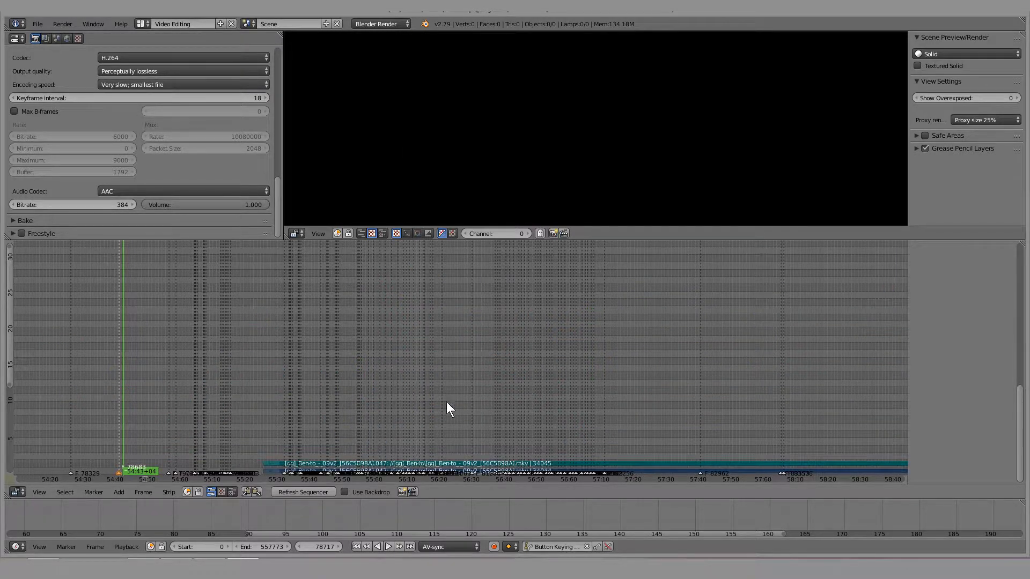
Select the two Ben-to source strips inside the meta strip in turn, and return to the main timeline
key("a")
right_click(439, 439)
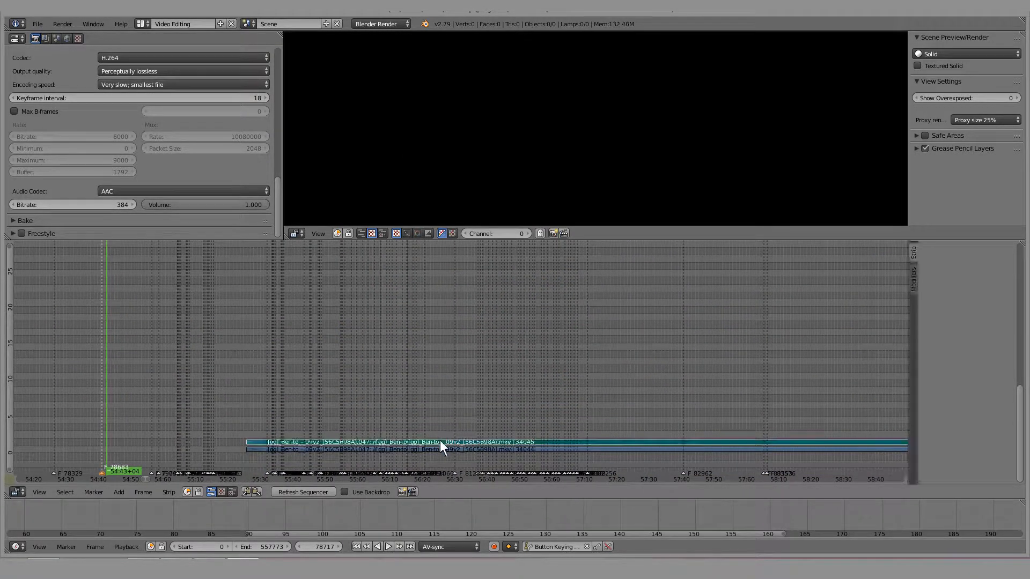
right_click(442, 448)
right_click(439, 442)
right_click(440, 450)
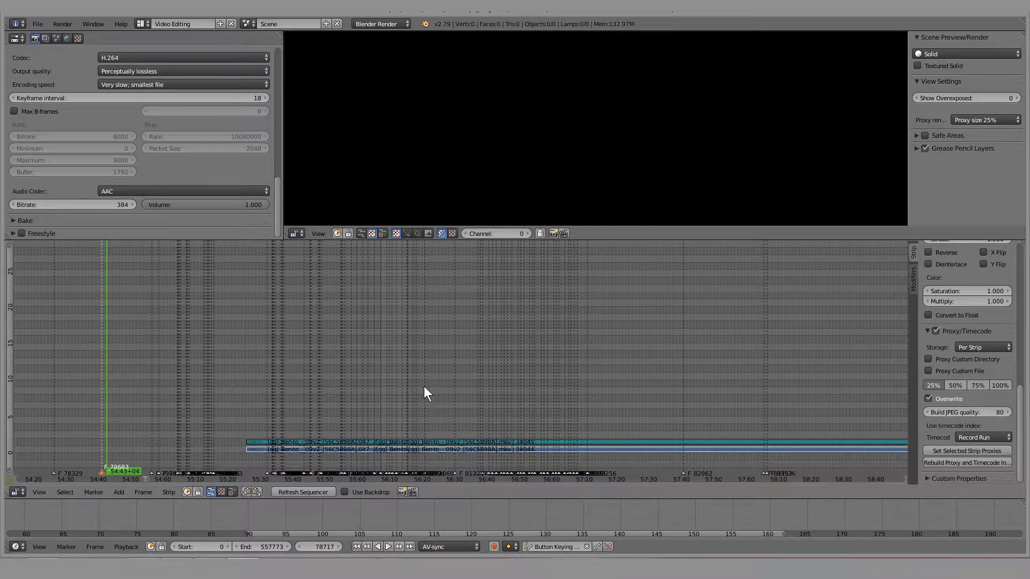
key("Tab")
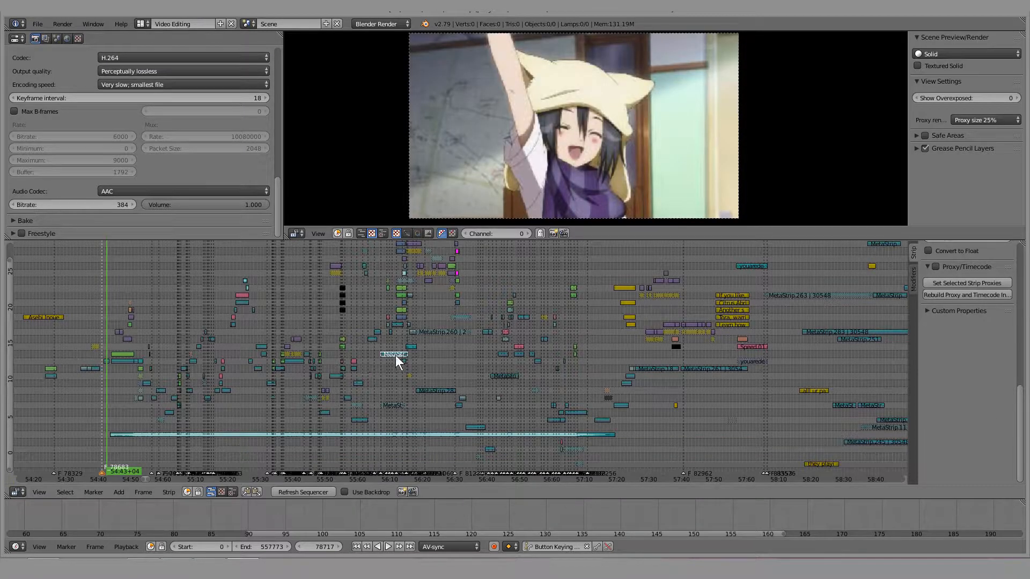
Select the topmost camera overlay strip in the tall strip stack and examine the layers around it
middle_click_drag(395, 309, 406, 340)
scroll(393, 301, "up", 4)
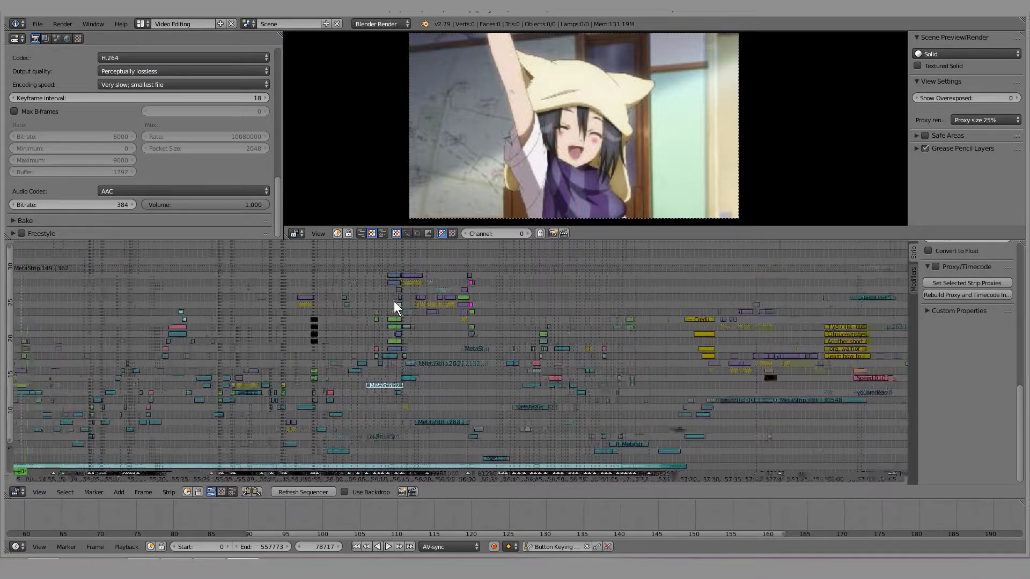
right_click(268, 275)
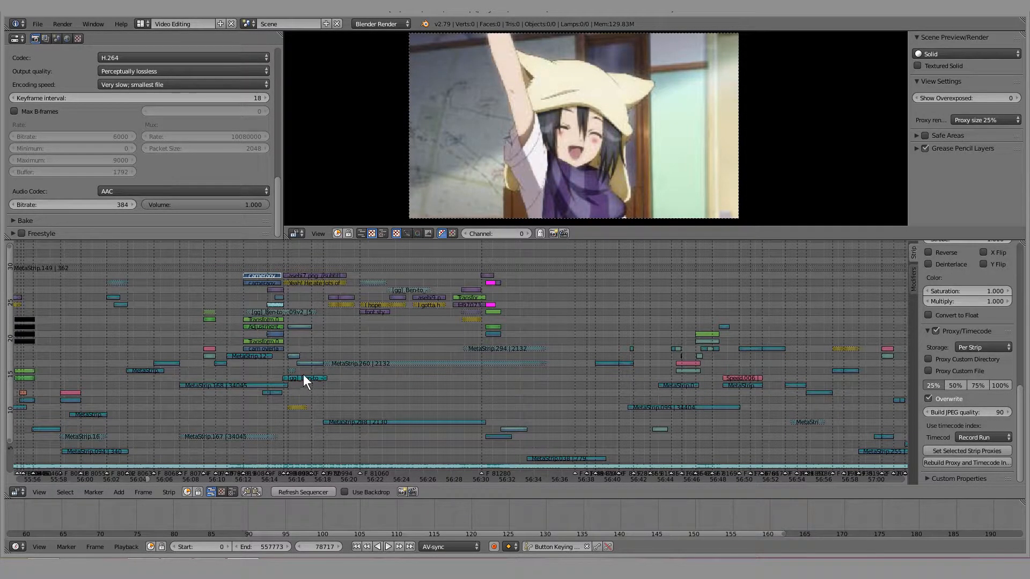
scroll(305, 365, "down", 4)
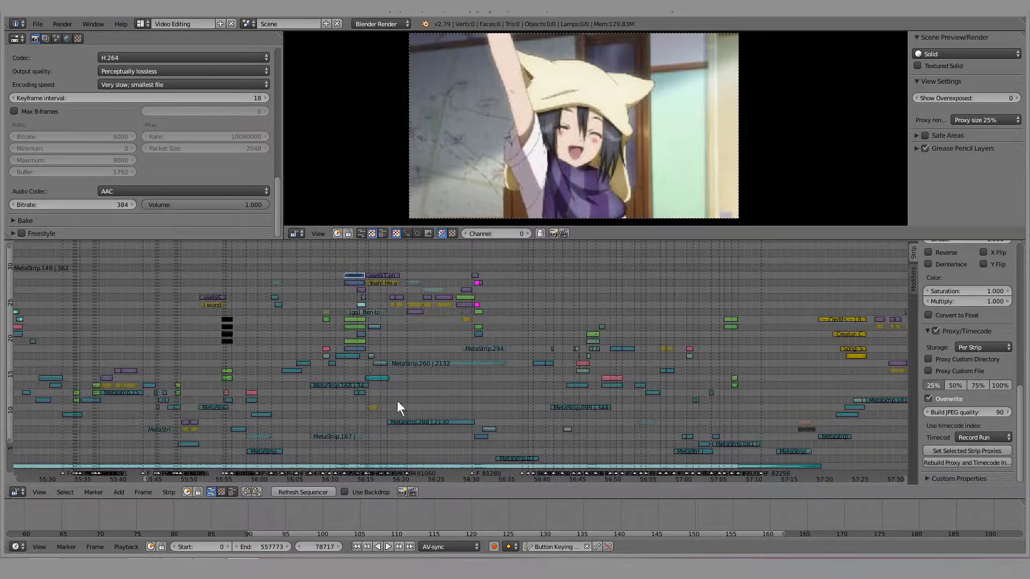
scroll(378, 353, "up", 2)
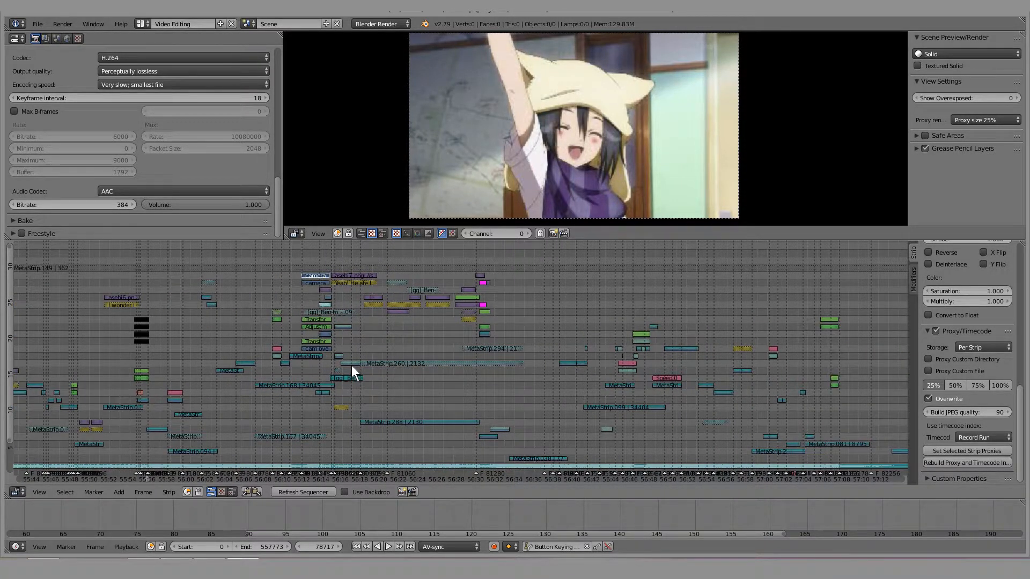
Survey the whole timeline, from the dense edited section to the leftover and source clips placed after it
scroll(352, 365, "down", 6)
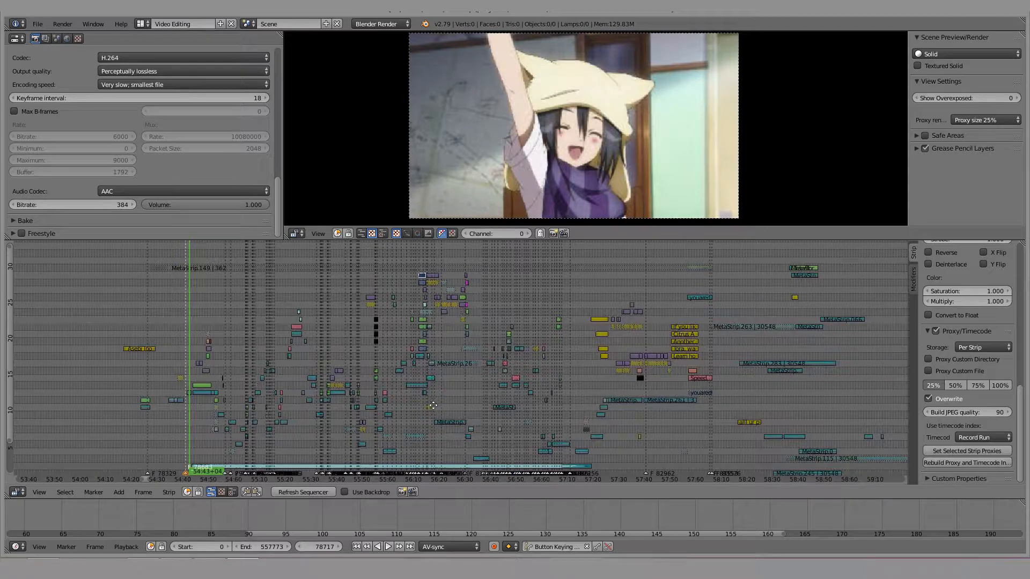
scroll(342, 359, "down", 4)
scroll(424, 367, "down", 3)
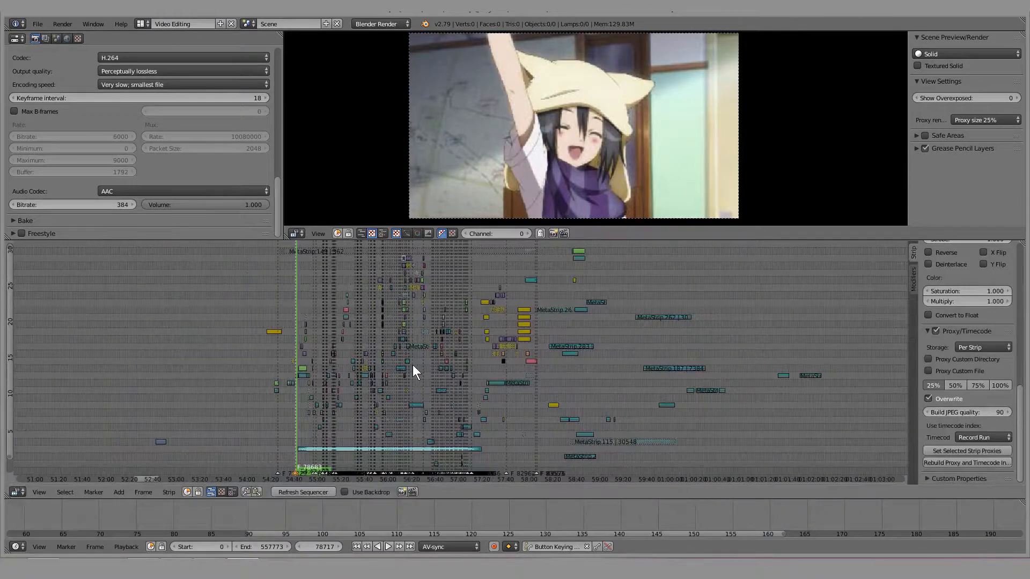
scroll(405, 344, "down", 3)
middle_click_drag(471, 349, 422, 358)
middle_click_drag(532, 359, 310, 355)
middle_click_drag(504, 374, 260, 354)
scroll(433, 361, "down", 5)
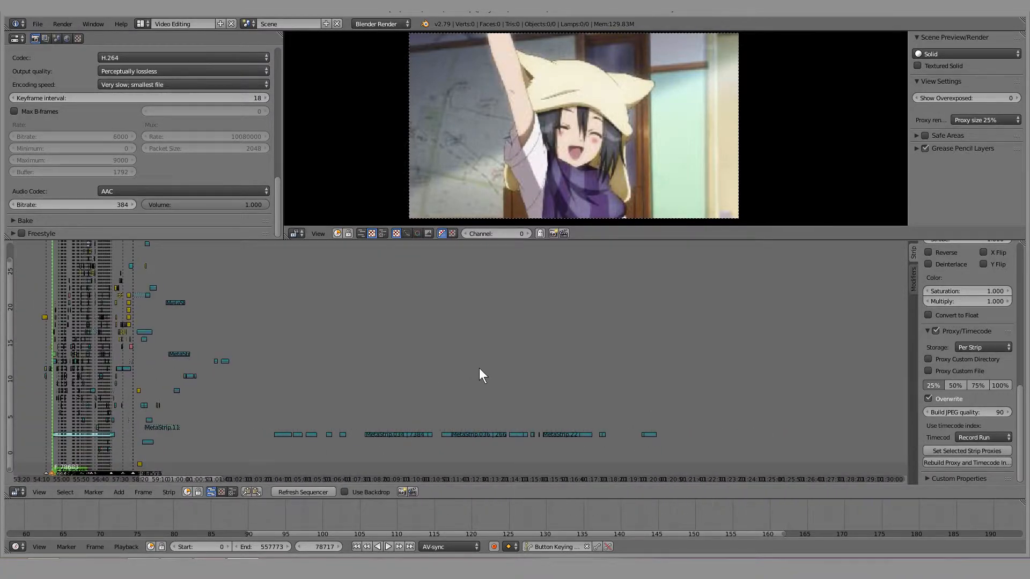
scroll(479, 370, "down", 3)
middle_click_drag(428, 367, 274, 358)
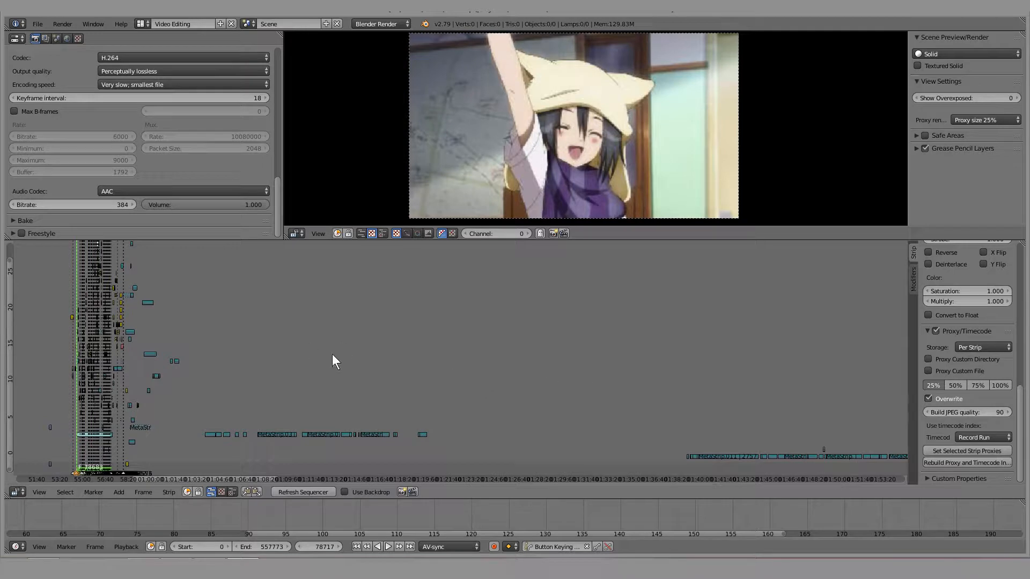
scroll(437, 381, "down", 3)
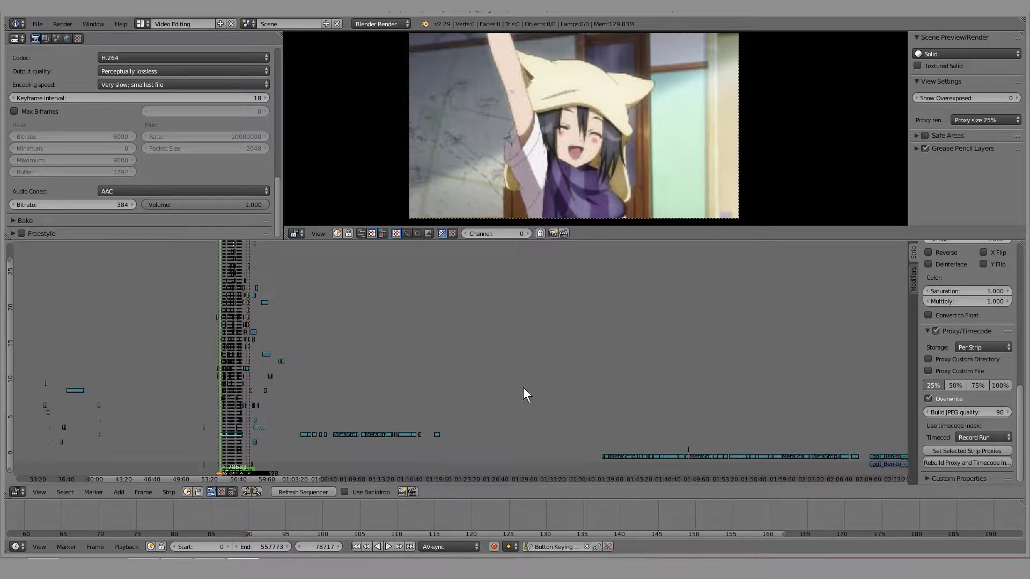
scroll(483, 386, "down", 3)
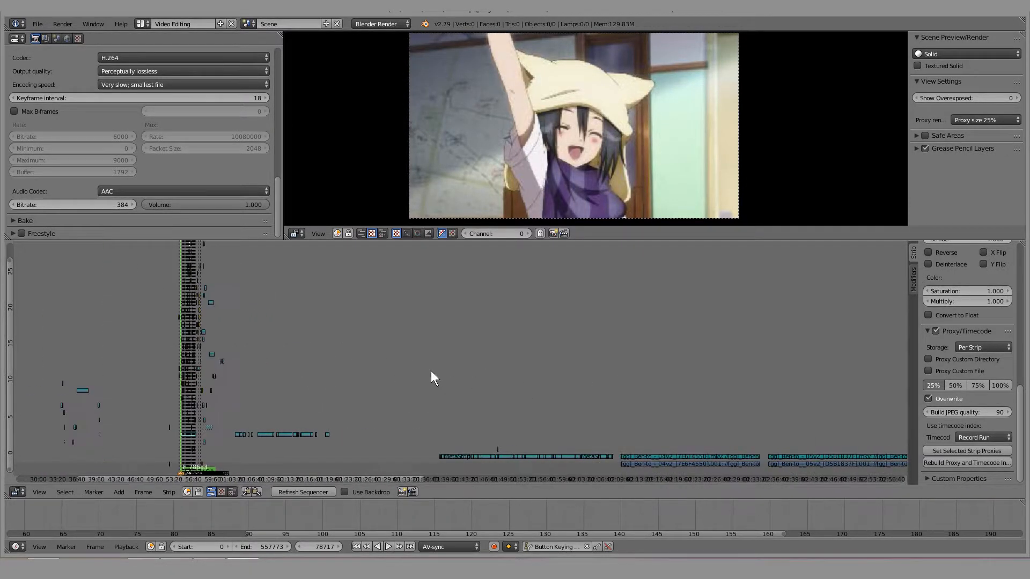
mouse_move(578, 400)
middle_mouse_down()
mouse_move(366, 389)
mouse_move(594, 396)
middle_mouse_up()
scroll(402, 383, "down", 4)
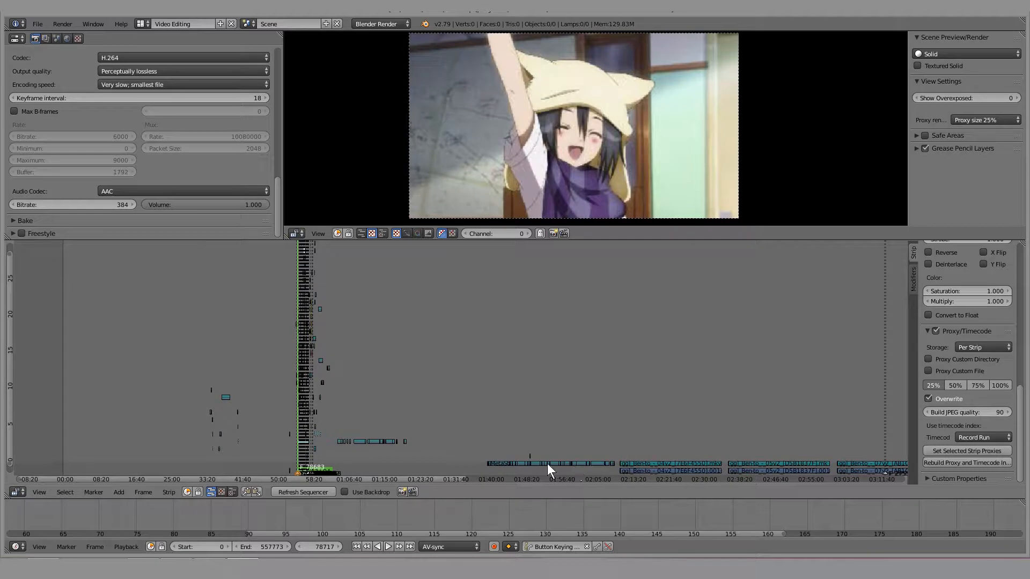
middle_click_drag(538, 469, 651, 457)
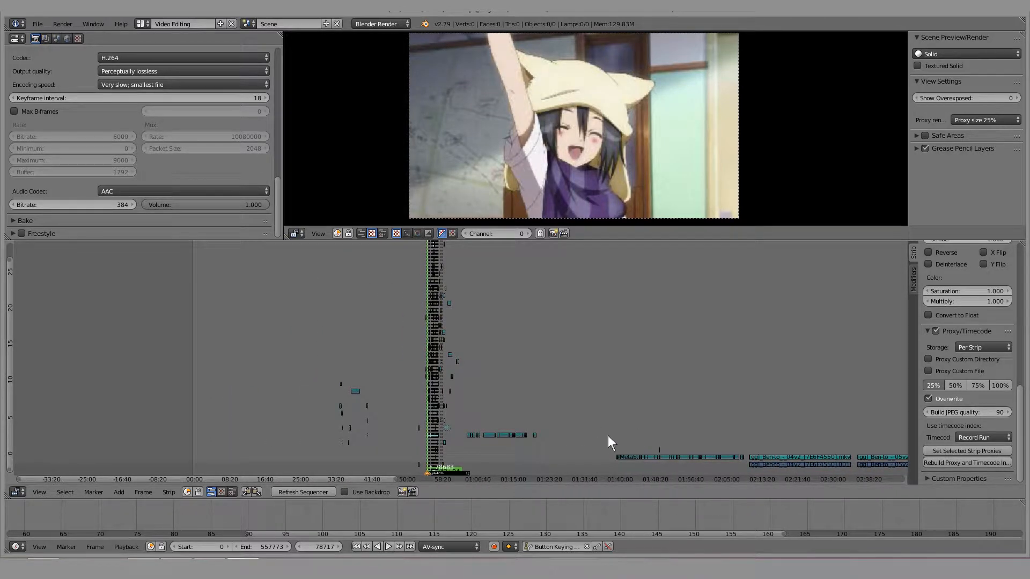
Examine the edited section again and follow the timeline out to the last Ben-to episode strip
scroll(448, 403, "up", 8)
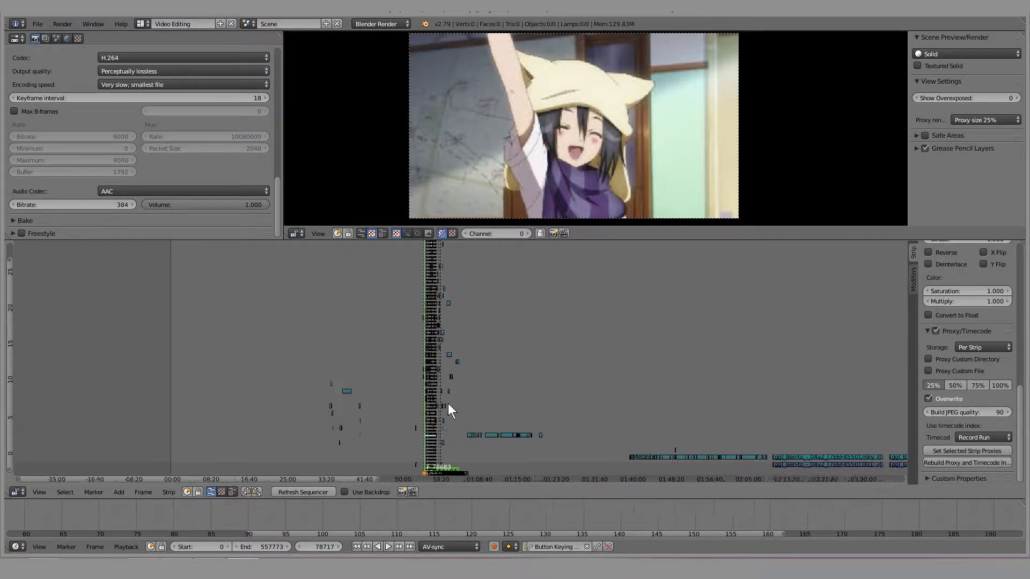
scroll(436, 418, "up", 10)
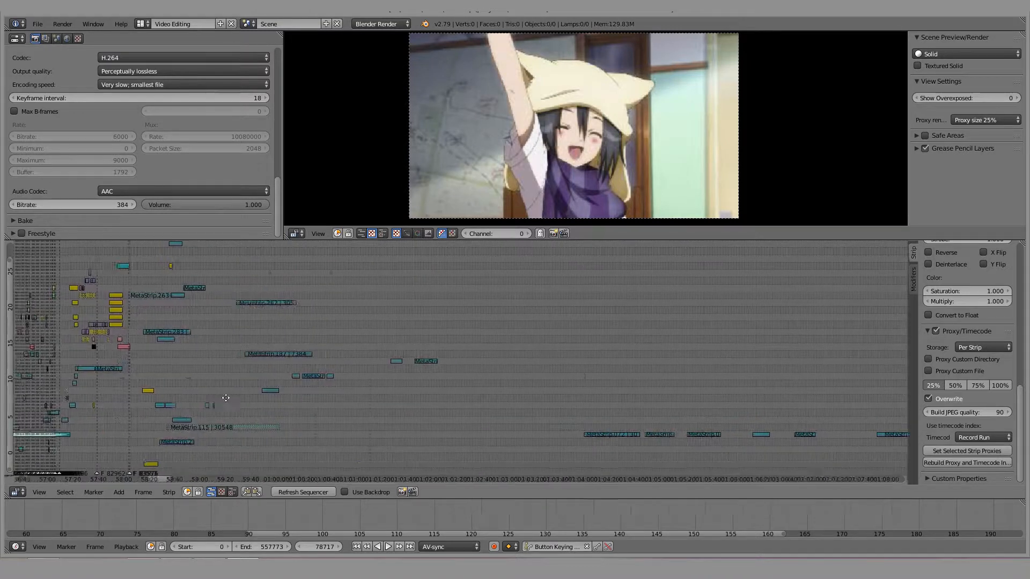
middle_click_drag(97, 382, 402, 384)
scroll(399, 384, "down", 3)
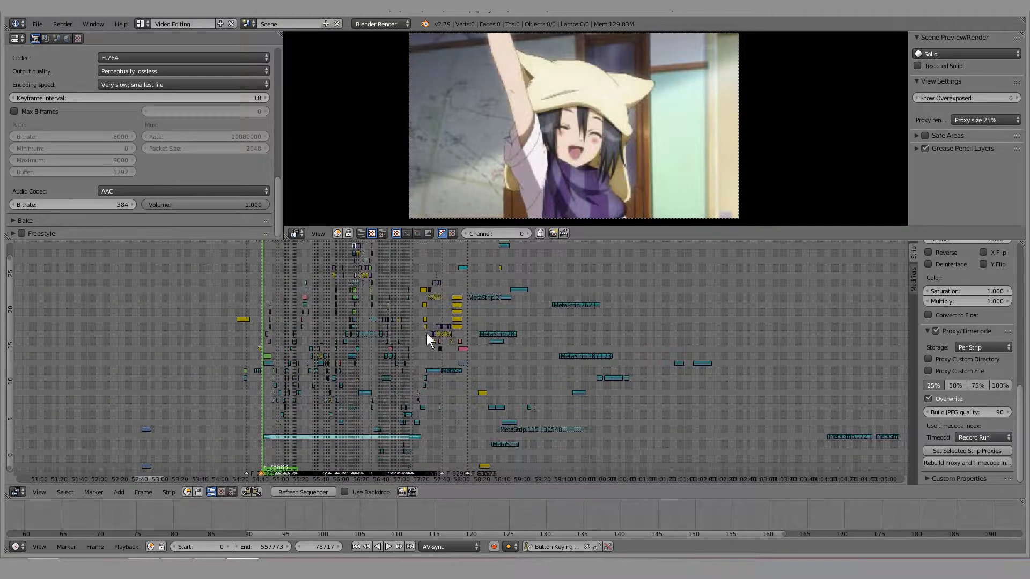
scroll(382, 319, "down", 6)
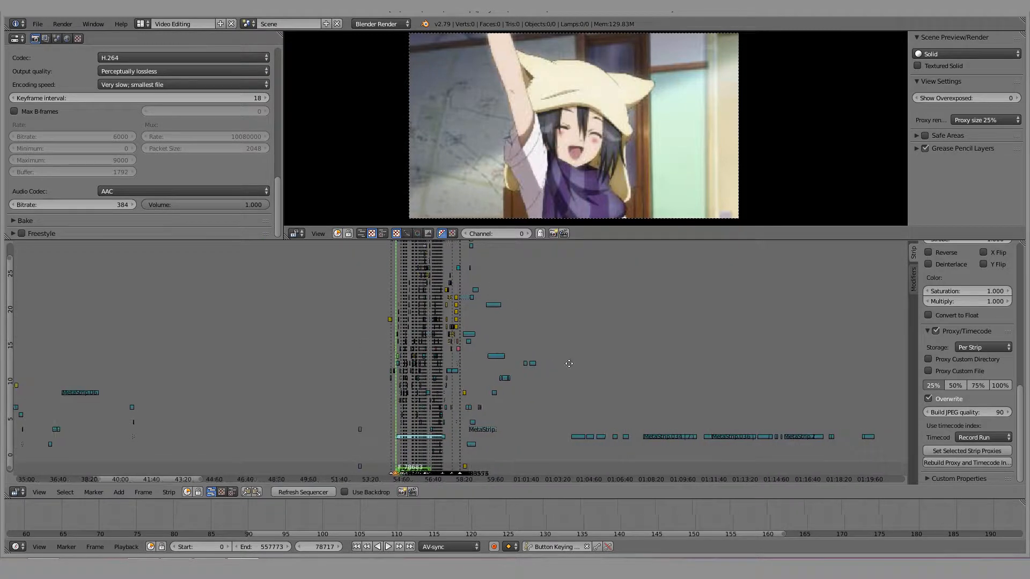
middle_click_drag(569, 363, 161, 365)
scroll(462, 363, "down", 10)
middle_click_drag(667, 370, 260, 370)
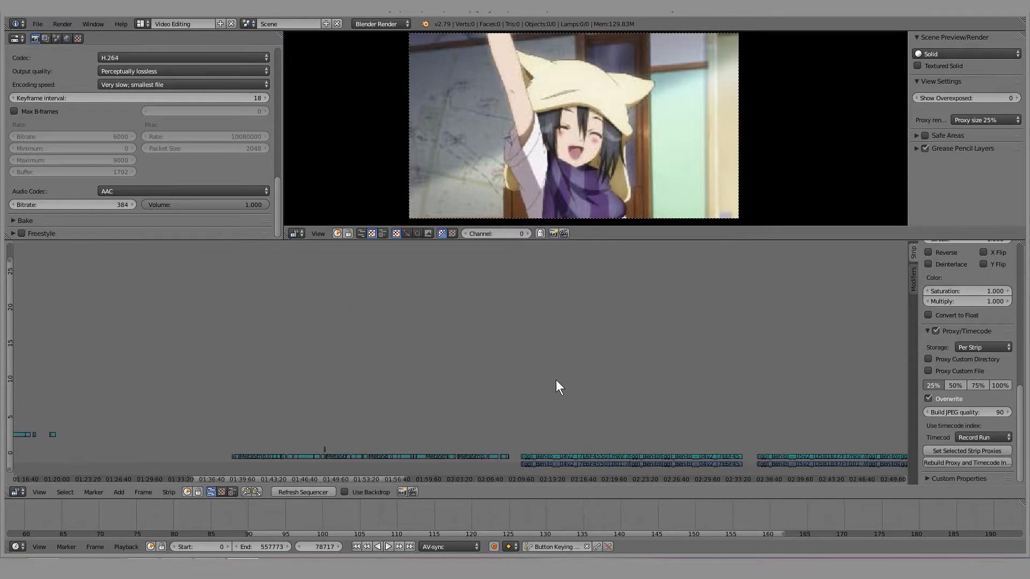
middle_click_drag(555, 380, 230, 379)
scroll(428, 356, "down", 10)
middle_click_drag(487, 356, 172, 368)
middle_click_drag(298, 358, 532, 343)
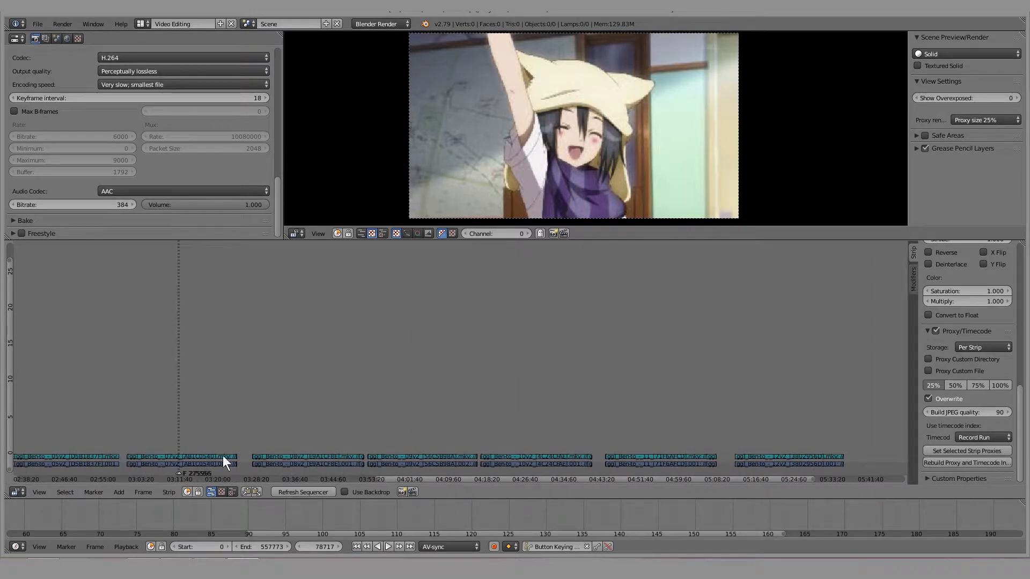
Switch to File Explorer and look through the [gg]_Ben-to, amvbento and projects folders, ending back in amvbento
left_click(43, 559)
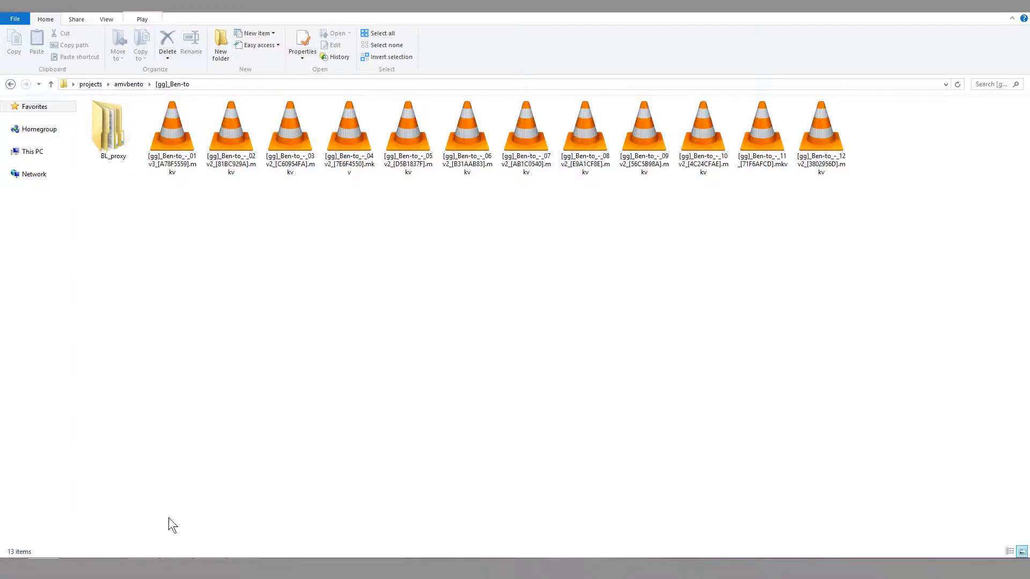
left_click(130, 83)
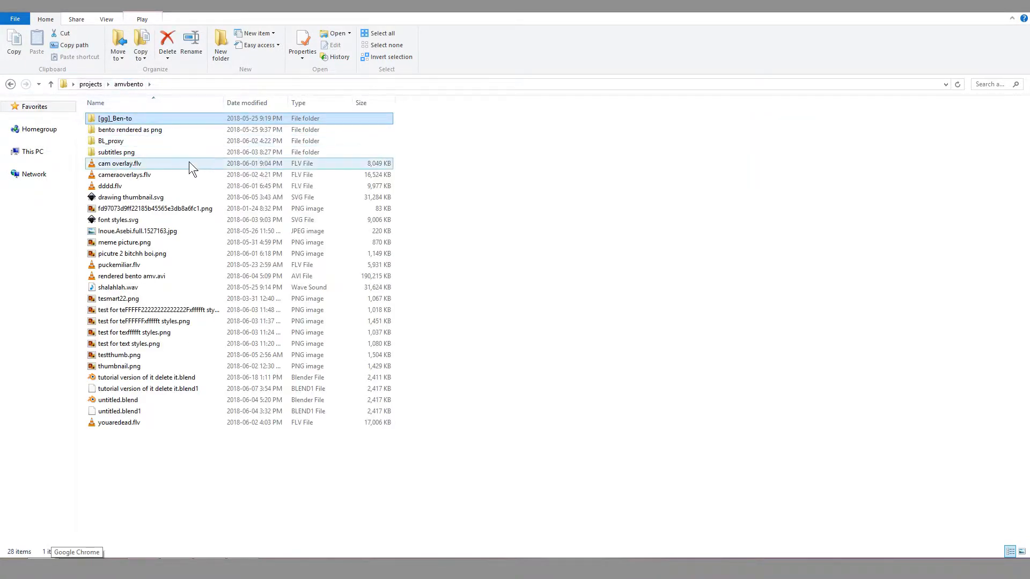
left_click(94, 83)
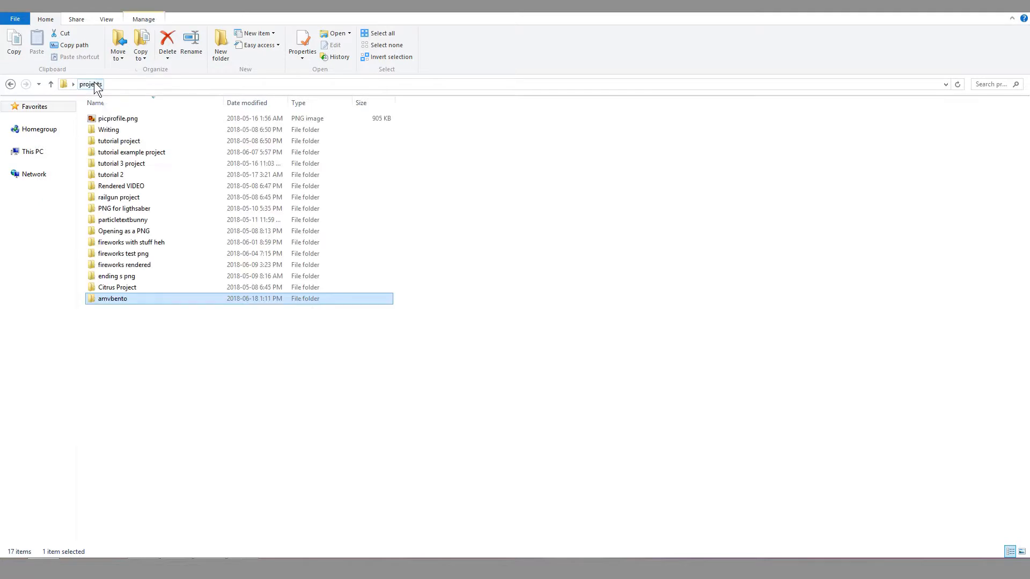
double_click(127, 298)
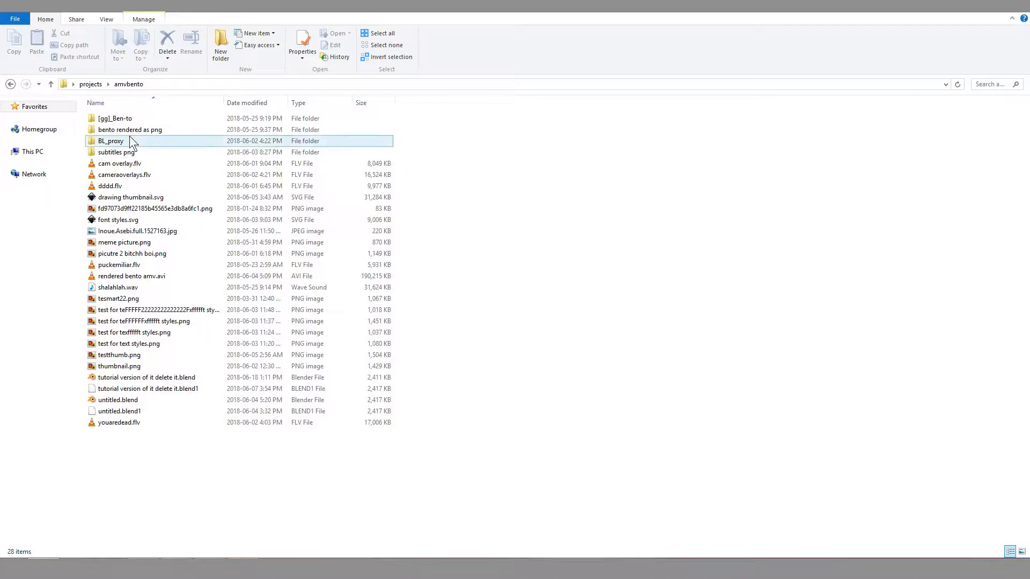
left_click(128, 129)
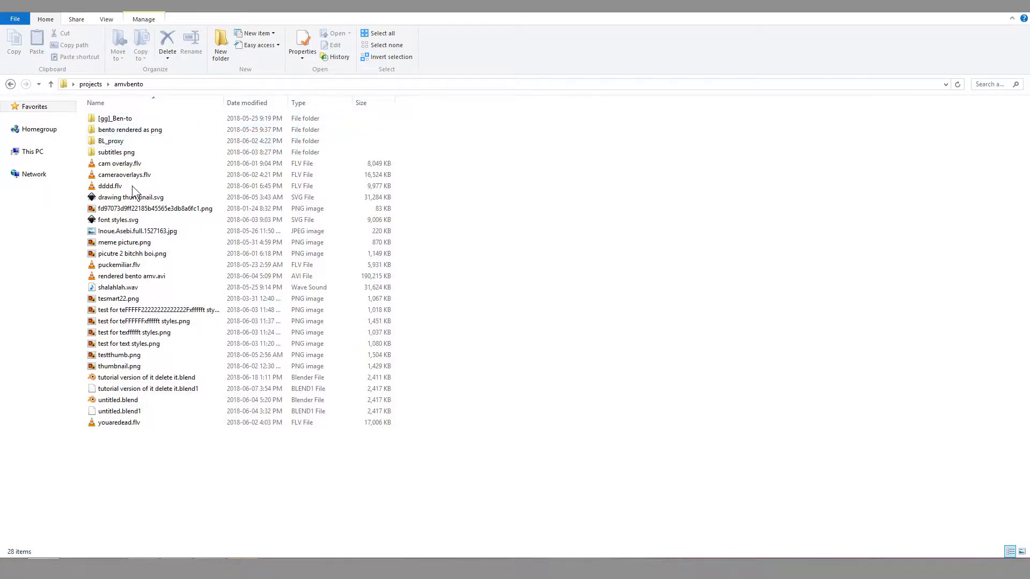
Examine the files in the amvbento folder, go up to the projects folder and reopen amvbento
left_click(141, 142)
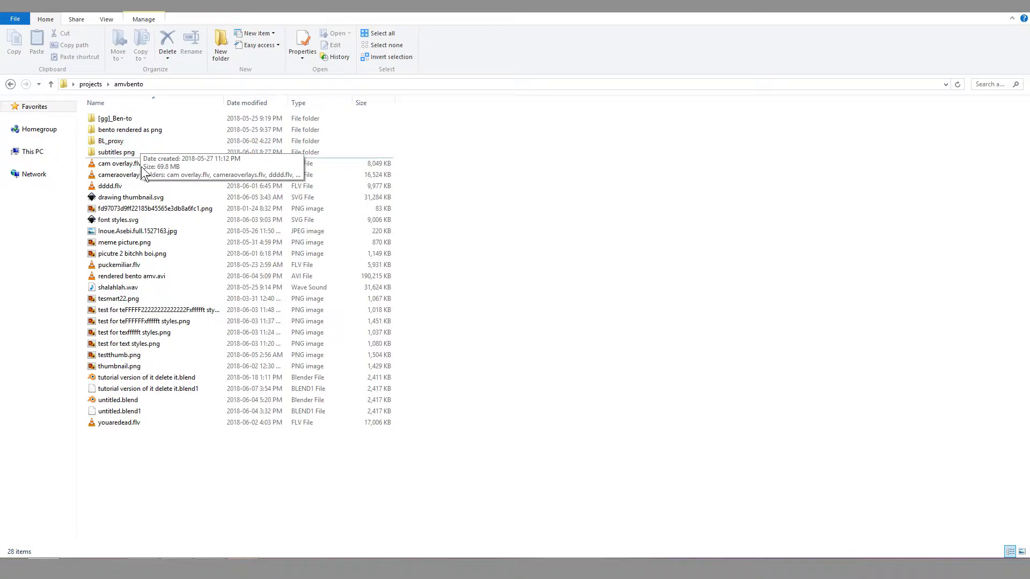
left_click(171, 275)
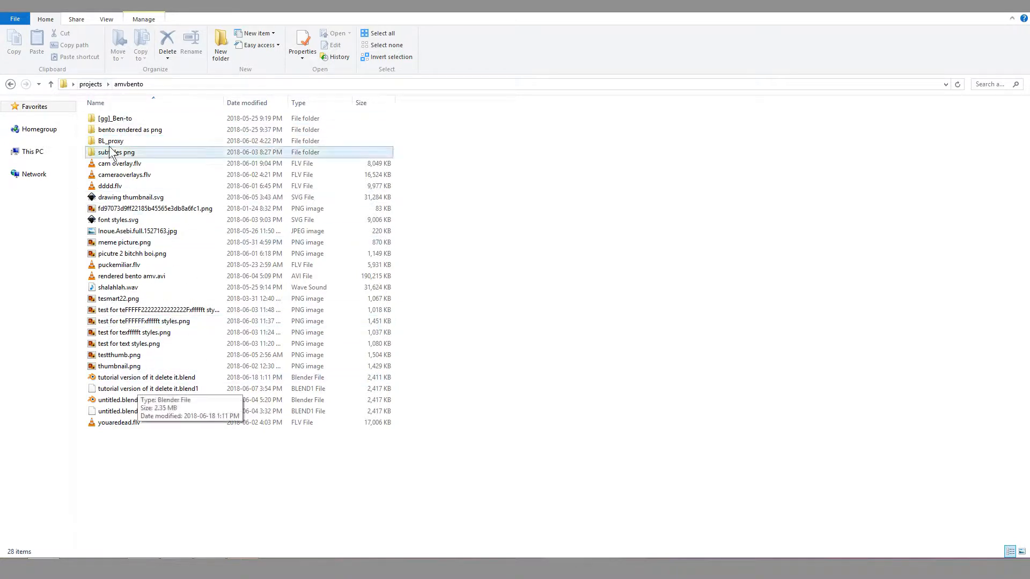
left_click(89, 84)
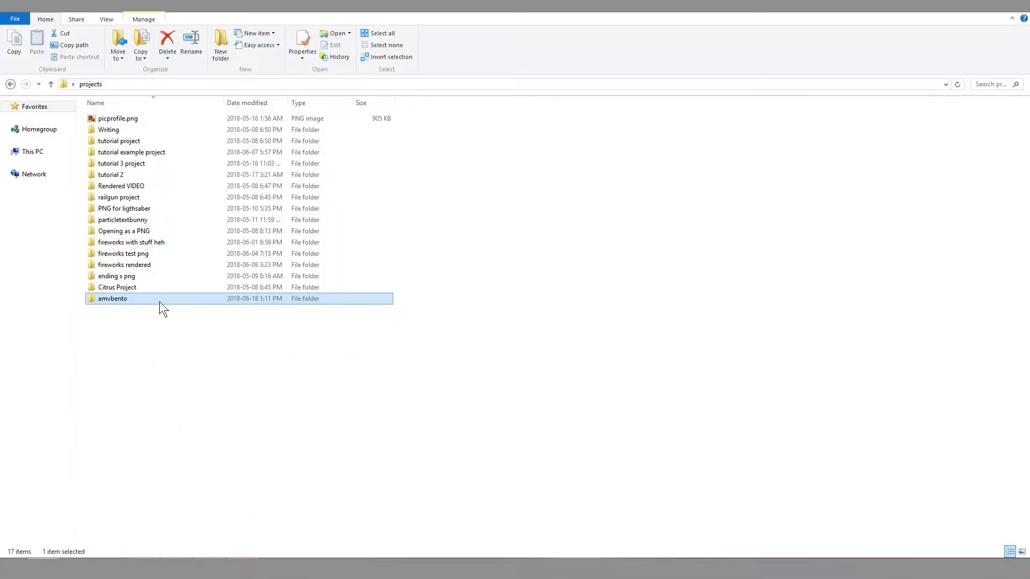
double_click(159, 299)
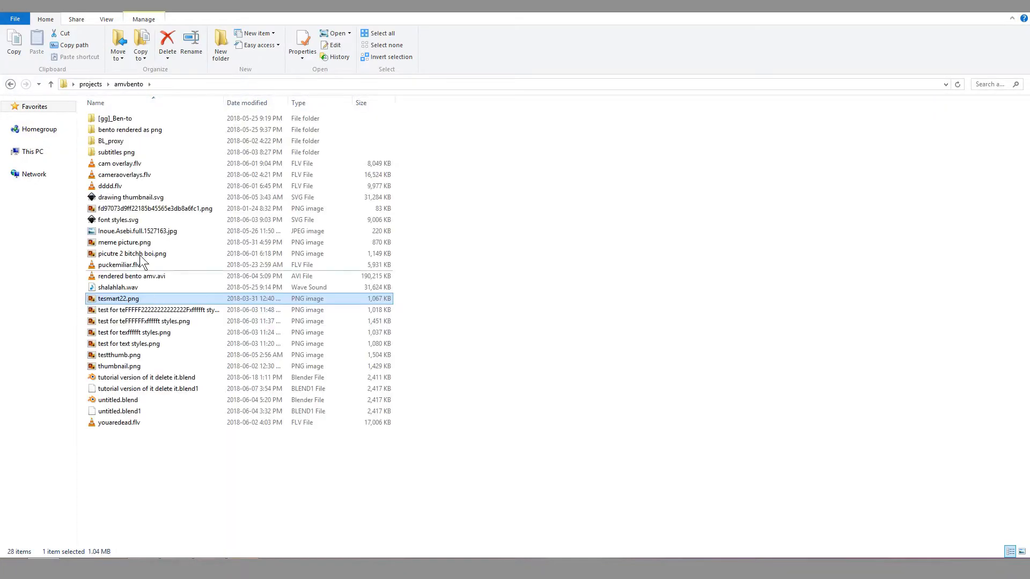
Open the [gg]_Ben-to folder, switch to an episode in VLC, skim through several scenes and pause playback
double_click(134, 119)
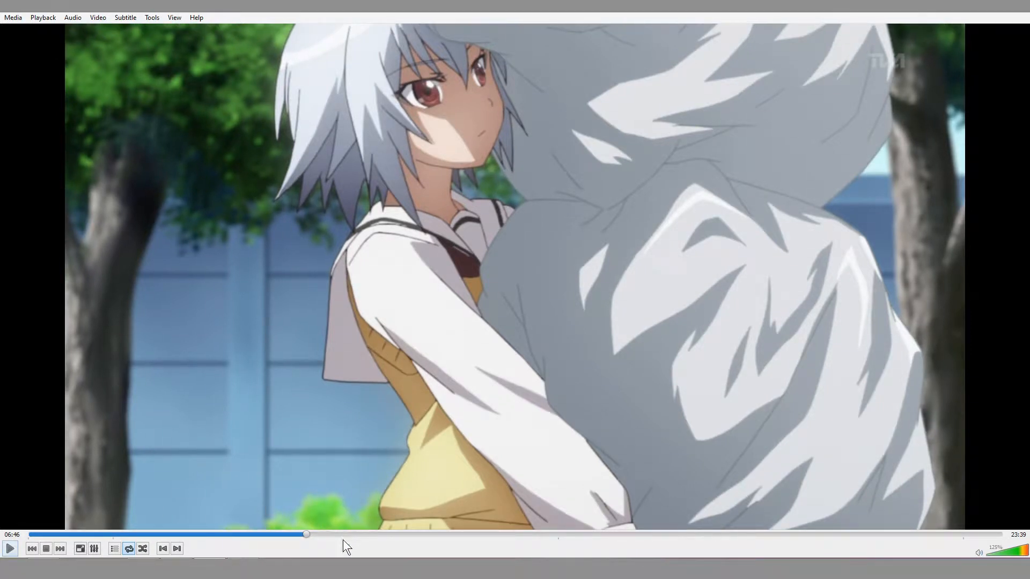
left_click(8, 548)
left_click(422, 534)
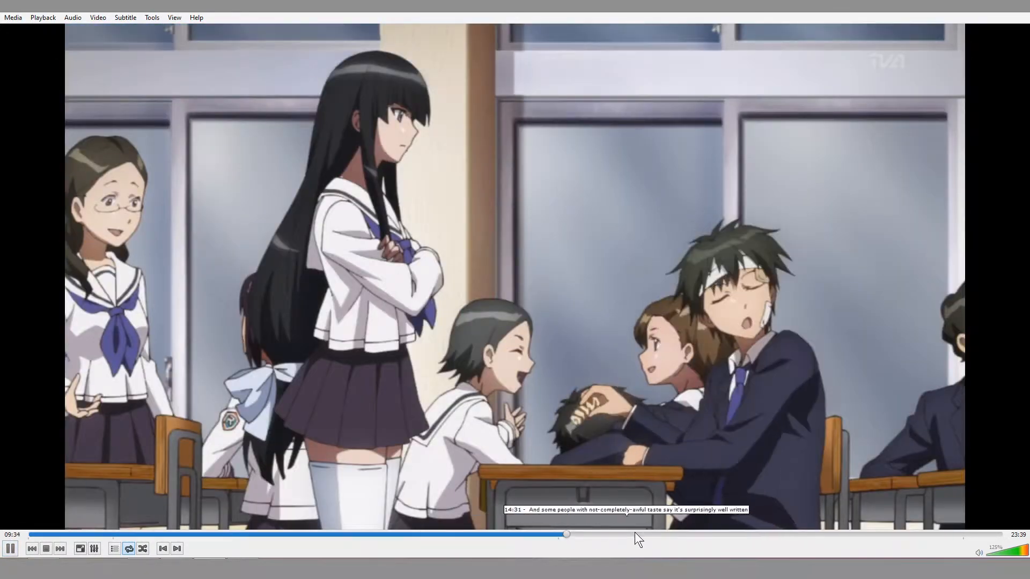
left_click_drag(635, 534, 550, 535)
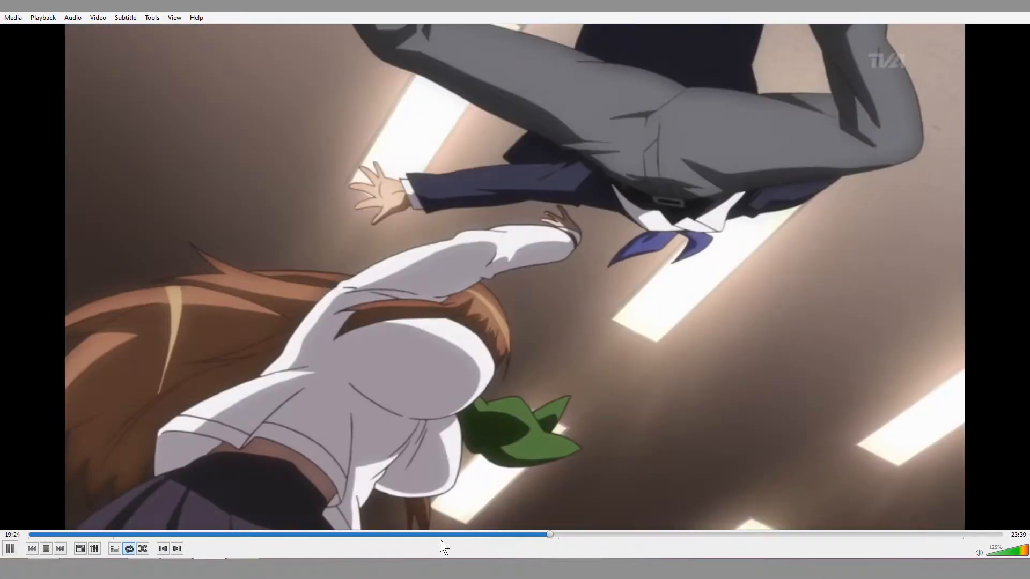
left_click_drag(439, 539, 395, 535)
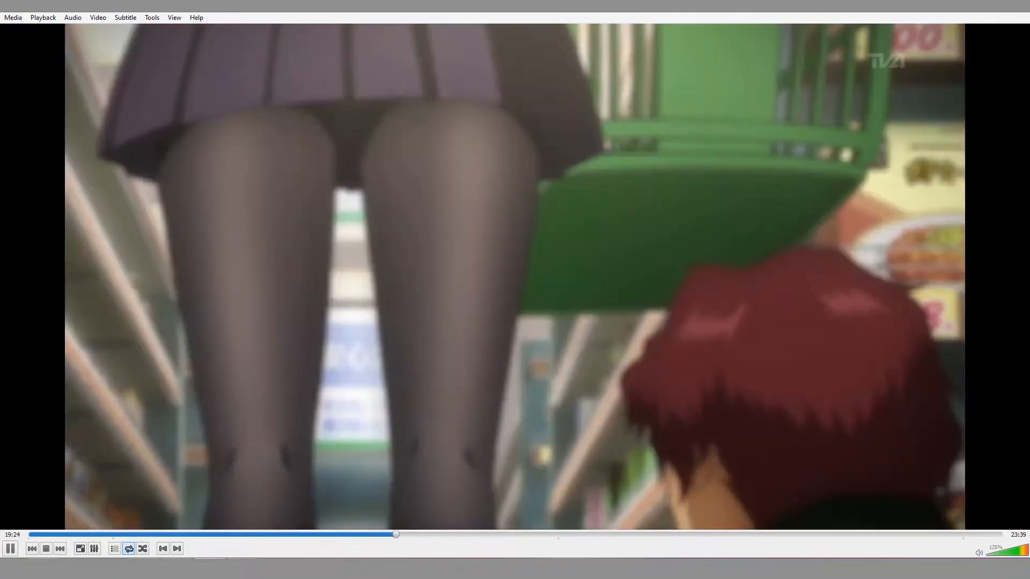
left_click(13, 549)
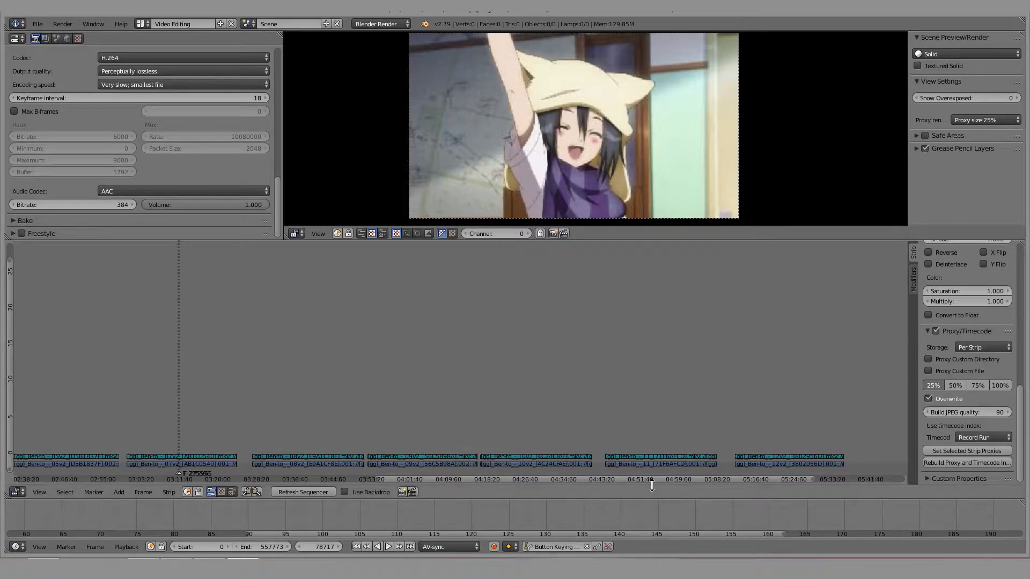
Switch back to Blender, select the last Ben-to episode's video strip and preview frames within it
middle_click_drag(625, 435, 505, 425)
scroll(551, 416, "up", 3)
middle_click_drag(653, 418, 438, 440)
scroll(480, 443, "up", 1)
right_click(474, 462)
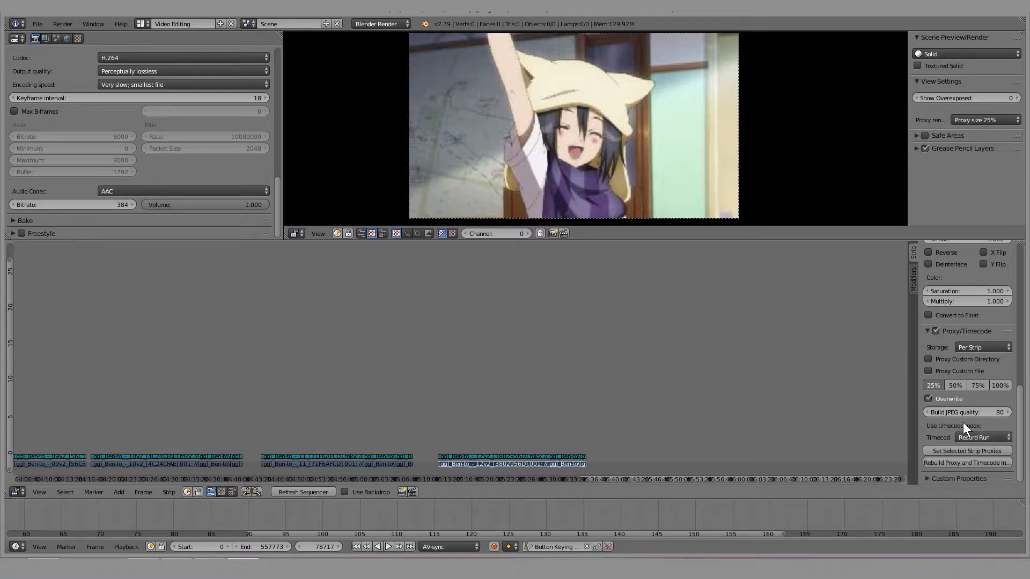
left_click_drag(534, 386, 509, 391)
left_click_drag(562, 362, 612, 402)
left_click_drag(481, 408, 495, 404)
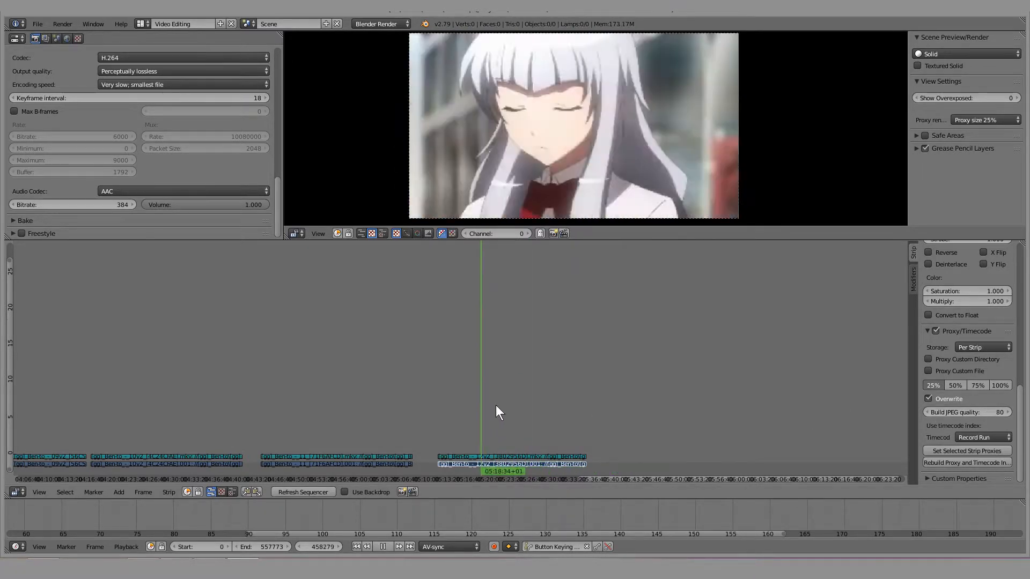
Scrub to the episode 11 strips and select that episode's video strip
middle_click_drag(606, 374, 760, 375)
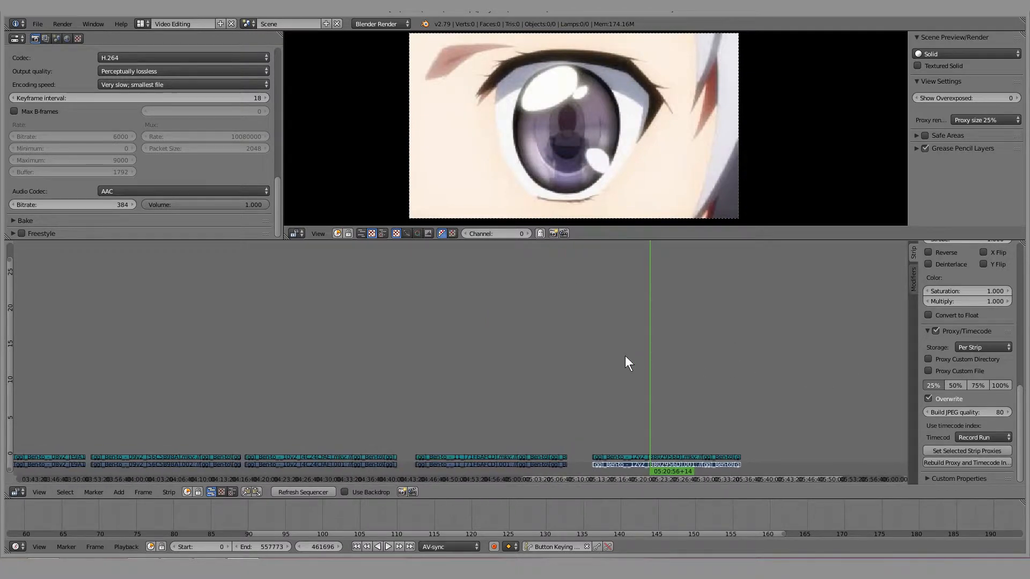
middle_click_drag(485, 342, 604, 368)
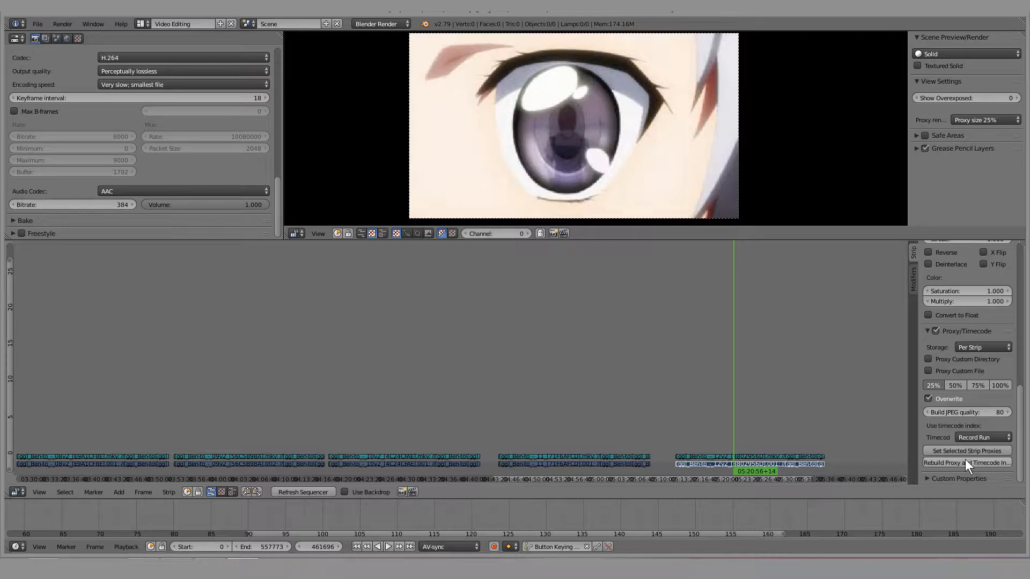
left_click_drag(577, 440, 555, 466)
right_click(553, 463)
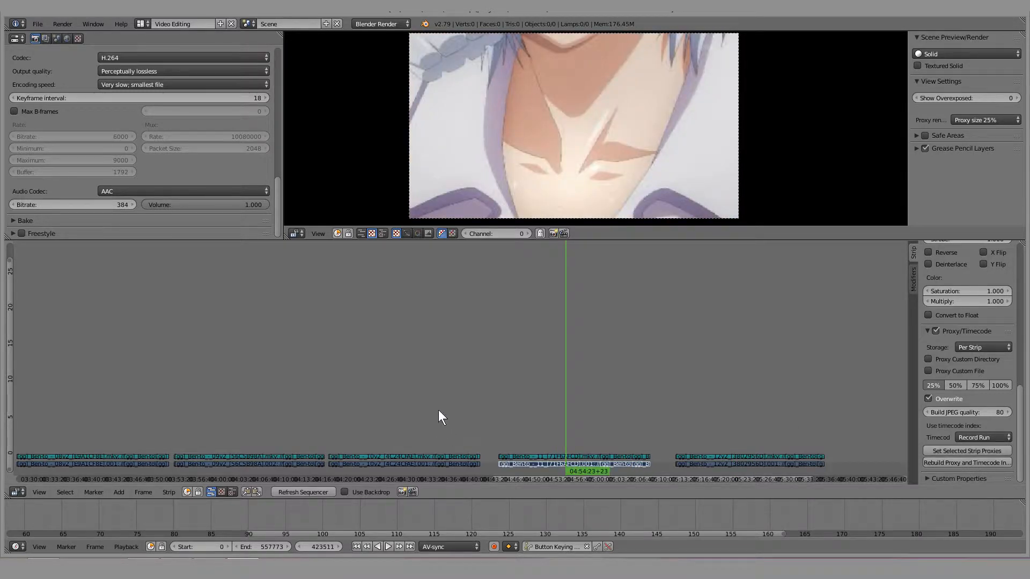
Delete the episode 07 audio strip from the sequencer, and undo the deletion
middle_click_drag(439, 409, 687, 365)
scroll(590, 337, "down", 5)
middle_click_drag(528, 344, 485, 343)
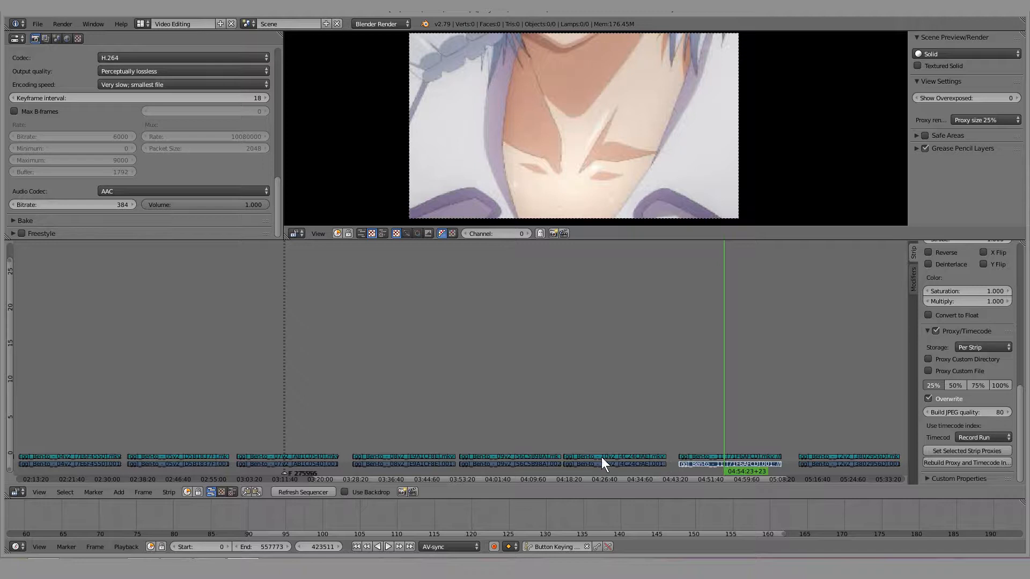
middle_click_drag(140, 420, 237, 418)
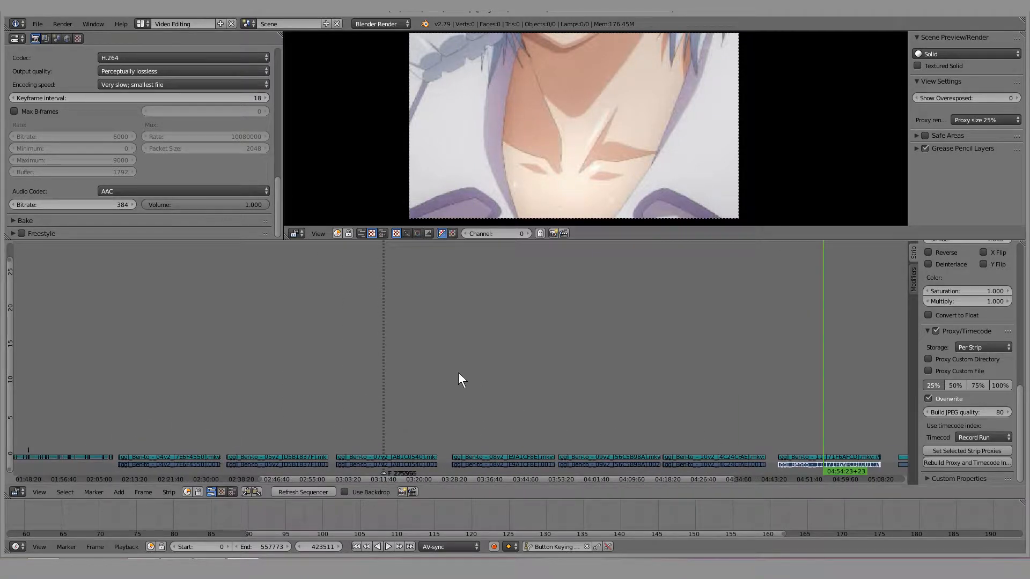
scroll(376, 390, "up", 1)
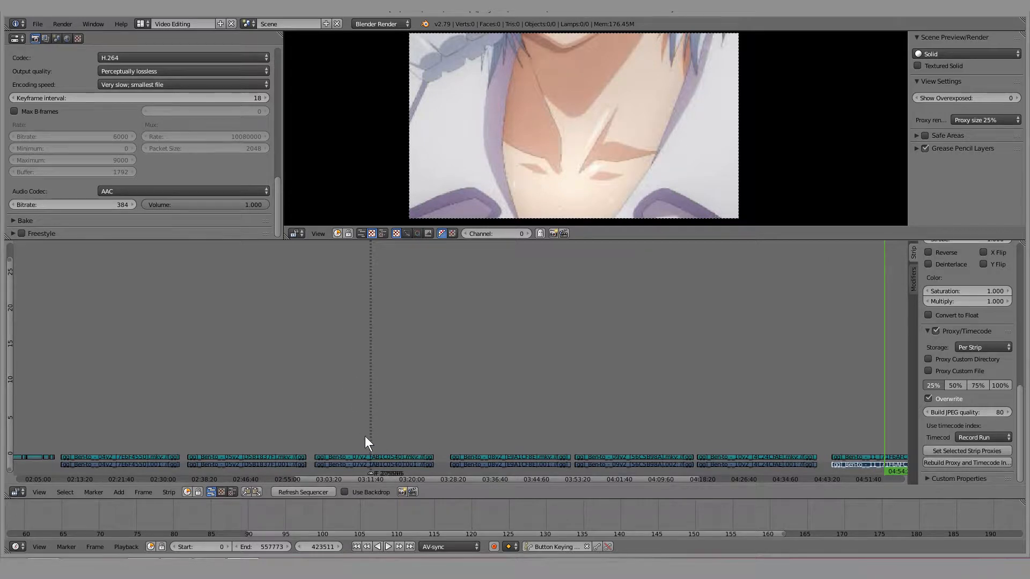
middle_click_drag(352, 426, 401, 423)
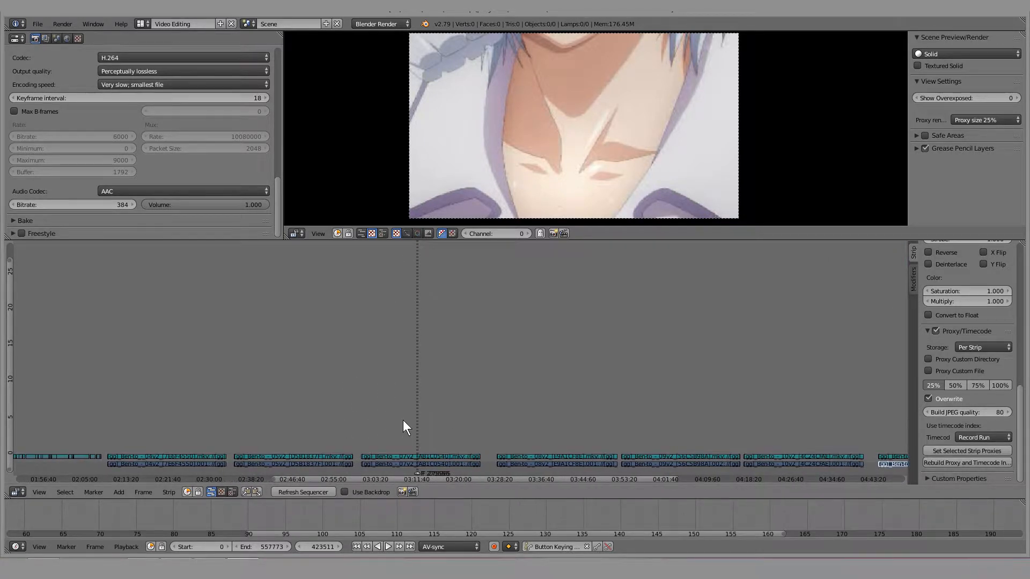
right_click(411, 460)
scroll(410, 455, "up", 1)
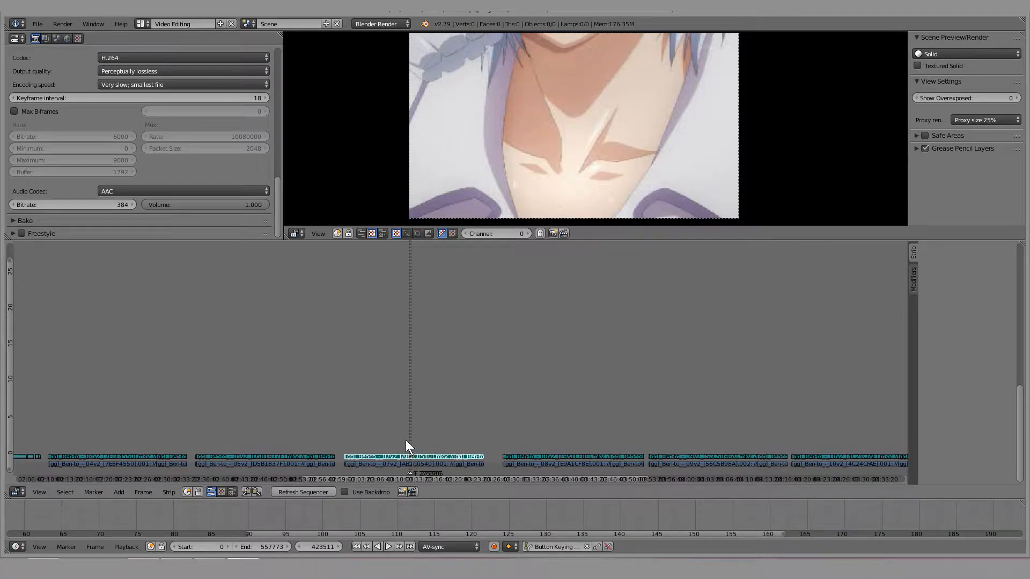
key("x")
left_click(409, 458)
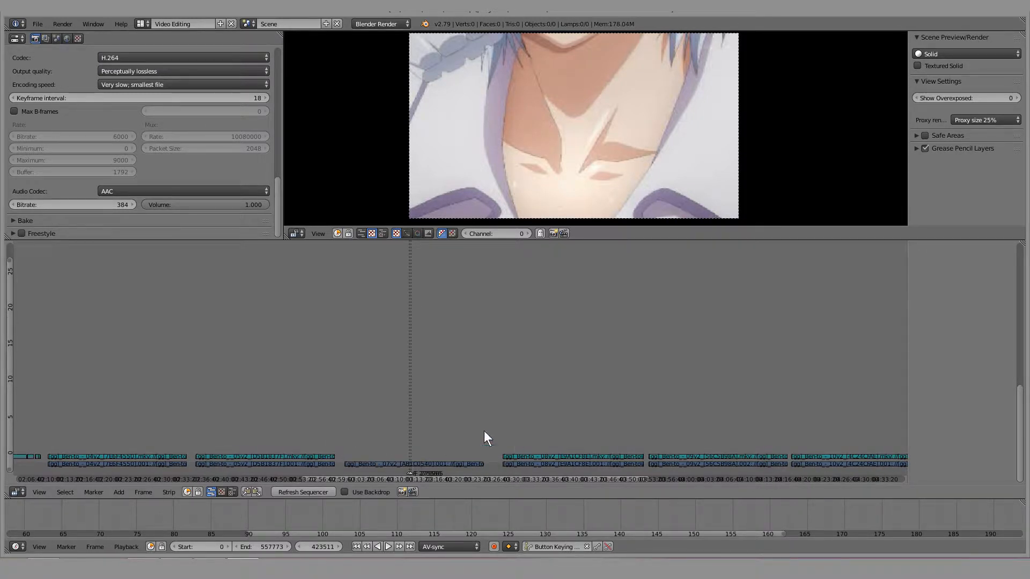
key("ctrl+z")
Cut the episode 07 audio and video strips together at frame 276003, near the timeline markers
scroll(393, 429, "up", 5)
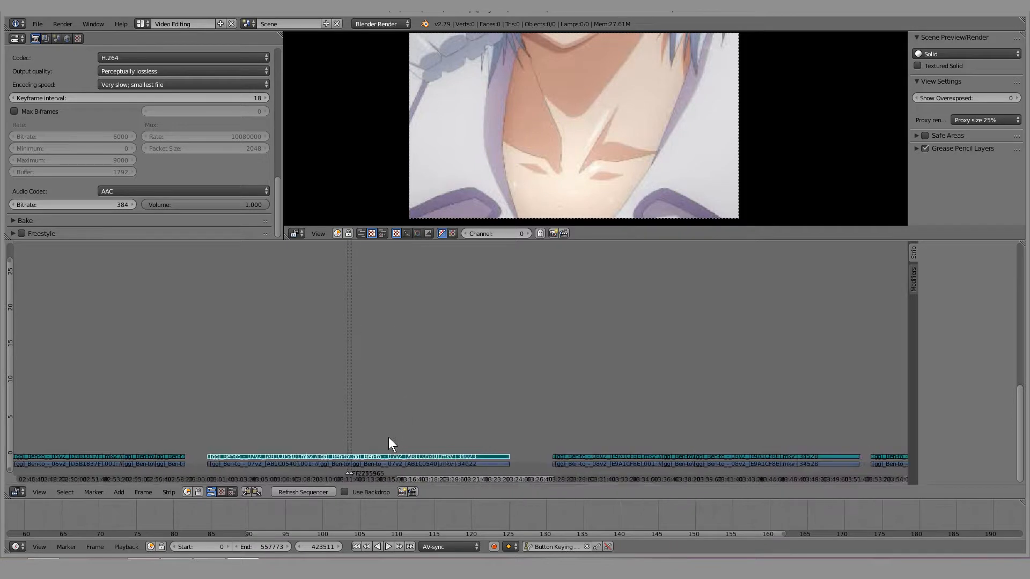
scroll(317, 432, "up", 3)
left_click(360, 429)
key("alt+a")
left_click_drag(359, 427, 370, 432)
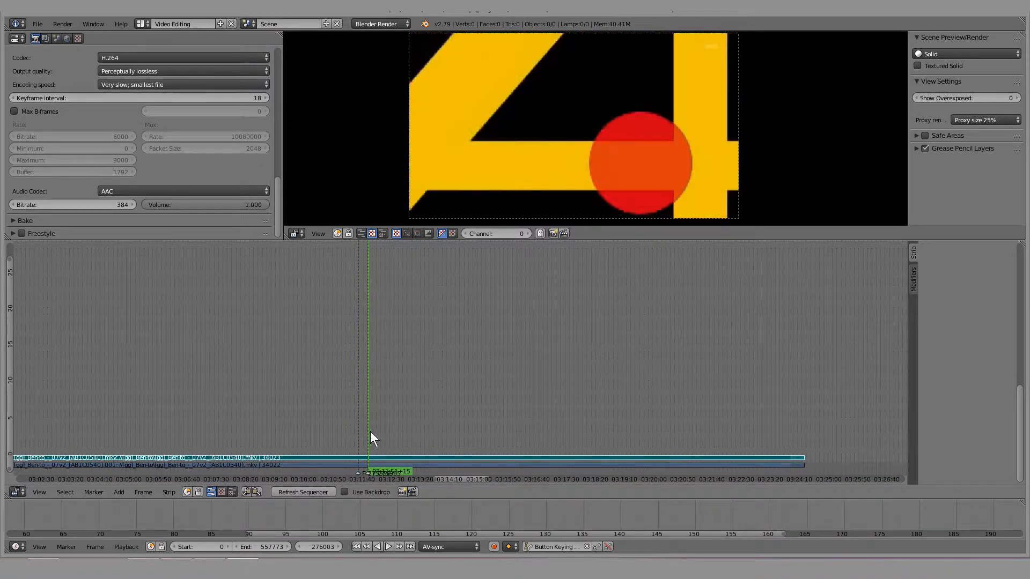
right_click(393, 464, "shift")
key("a")
right_click(396, 459)
right_click(417, 467, "shift")
key("k")
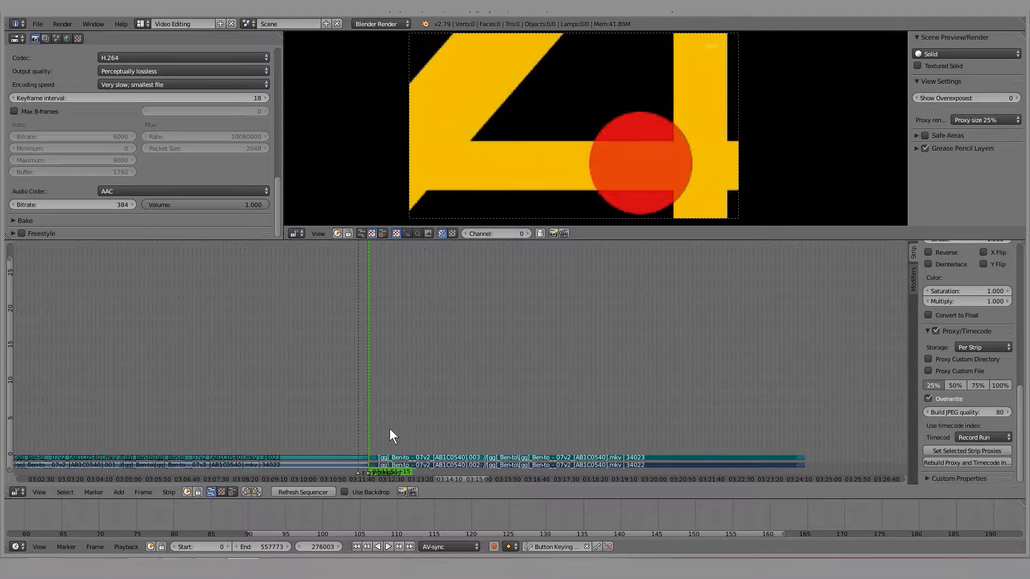
Cut the episode 07 strips again at frame 278287 and duplicate the middle section's audio and video onto the channels above
left_click(423, 433)
key("k")
right_click(392, 455)
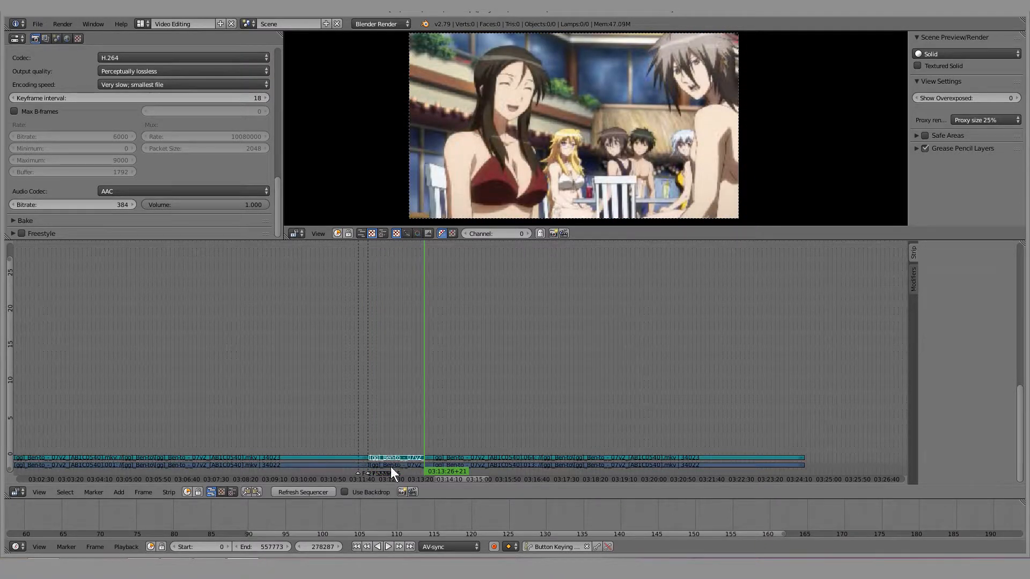
right_click(390, 466, "shift")
key("shift+d")
left_click(388, 416)
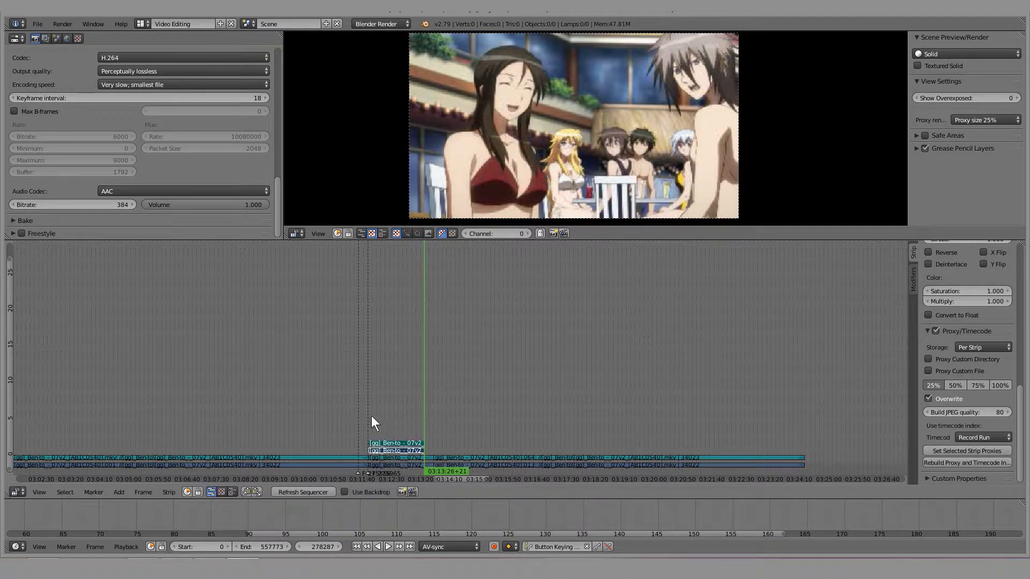
Undo the duplication and both cuts on the episode 07 strips
key("ctrl+z")
key("ctrl+z")
key("ctrl+z")
key("ctrl+z")
key("ctrl+z")
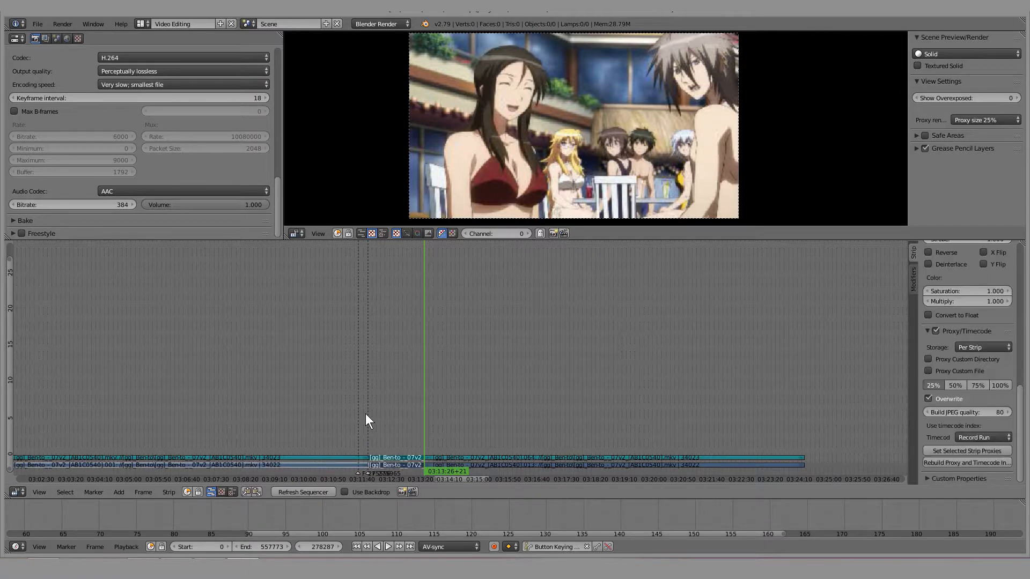
key("ctrl+z")
key("ctrl+z")
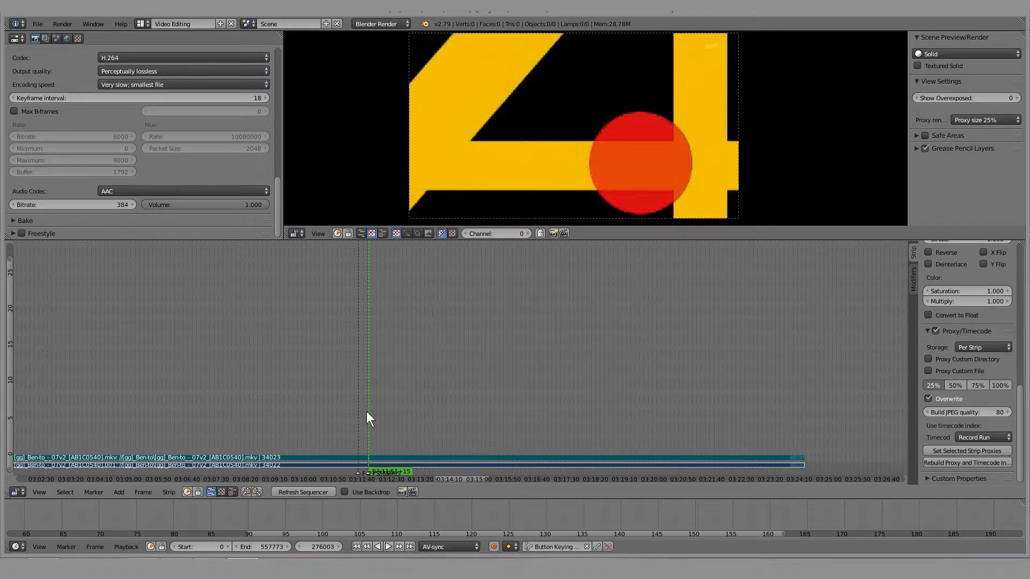
Select the episode 07 audio strip and enable Draw Waveform for it
middle_click_drag(385, 422, 482, 411)
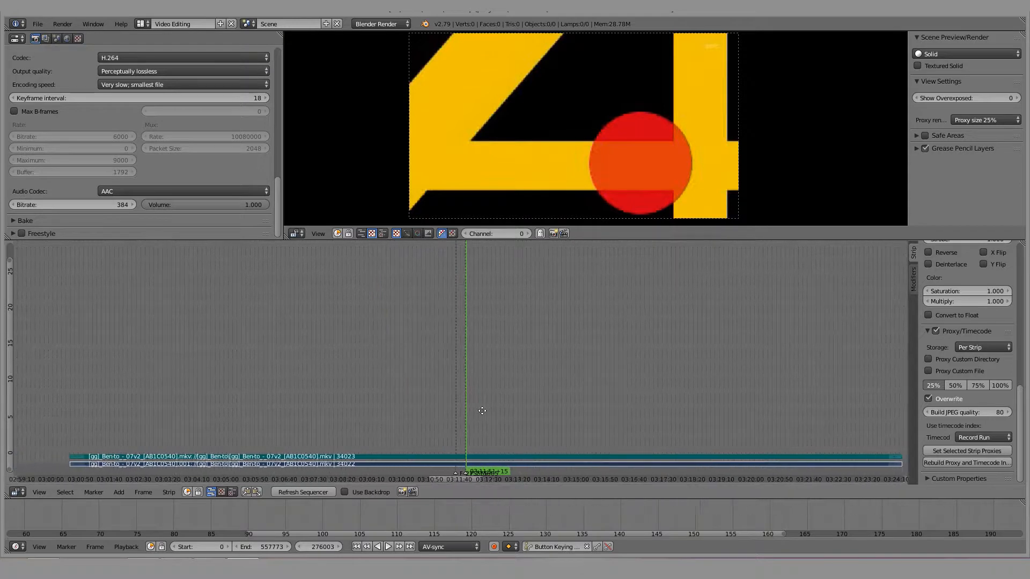
left_click(428, 456)
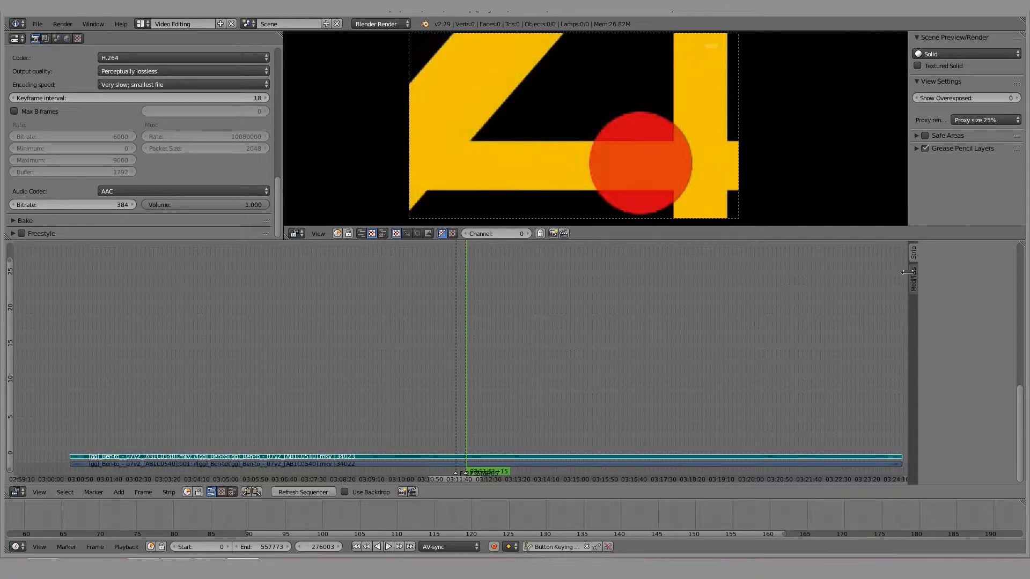
left_click(913, 254)
left_click(975, 456)
Find the long music strip in the dense edited section, examine its waveform closely, and select this shalahlah.wav strip
scroll(501, 421, "down", 5)
scroll(453, 416, "down", 3)
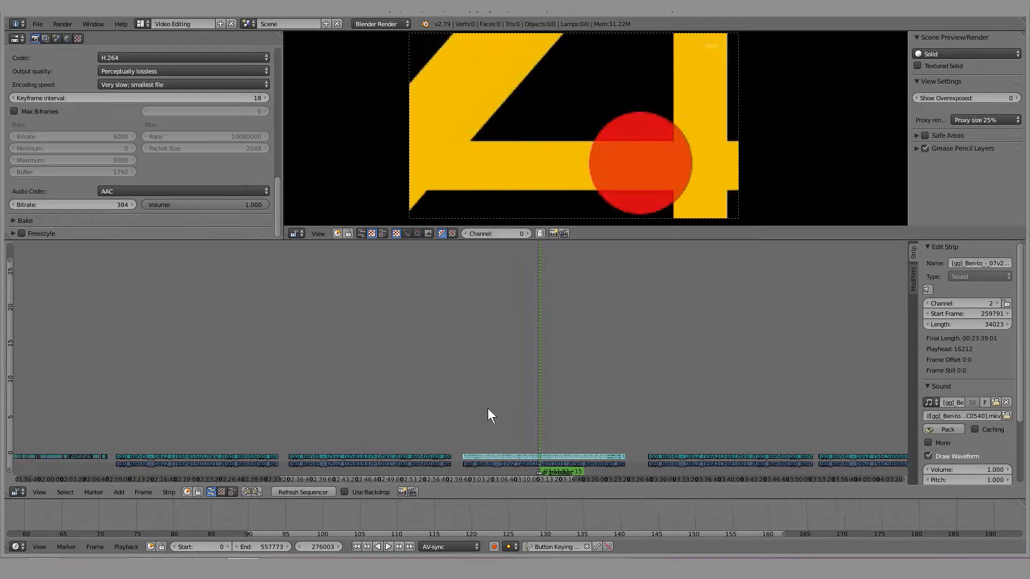
key("Home")
middle_click_drag(441, 408, 478, 412)
scroll(484, 413, "up", 17)
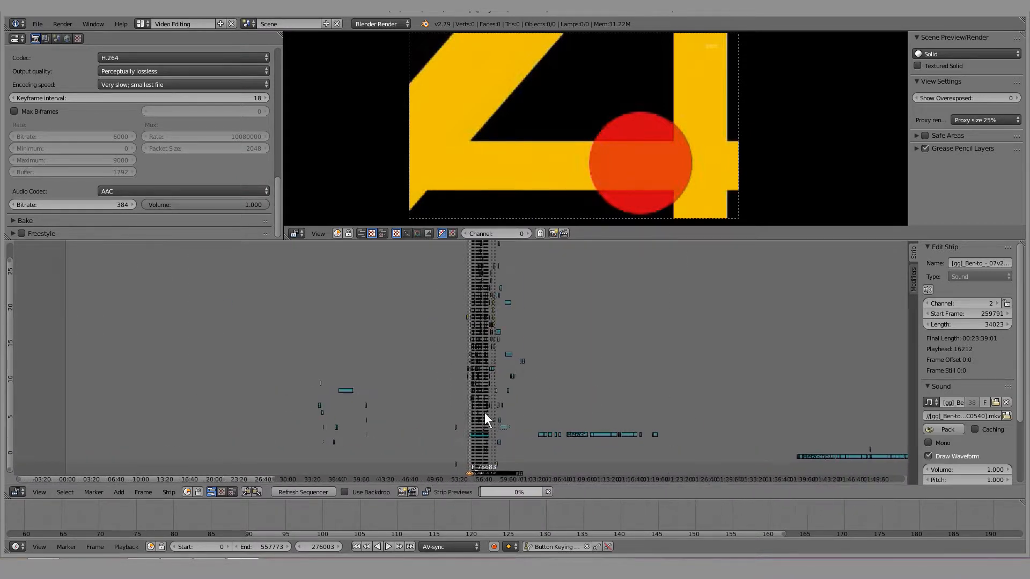
middle_click_drag(625, 438, 533, 430)
scroll(533, 430, "up", 18)
middle_click_drag(397, 443, 409, 356, "ctrl")
middle_click_drag(206, 368, 397, 368)
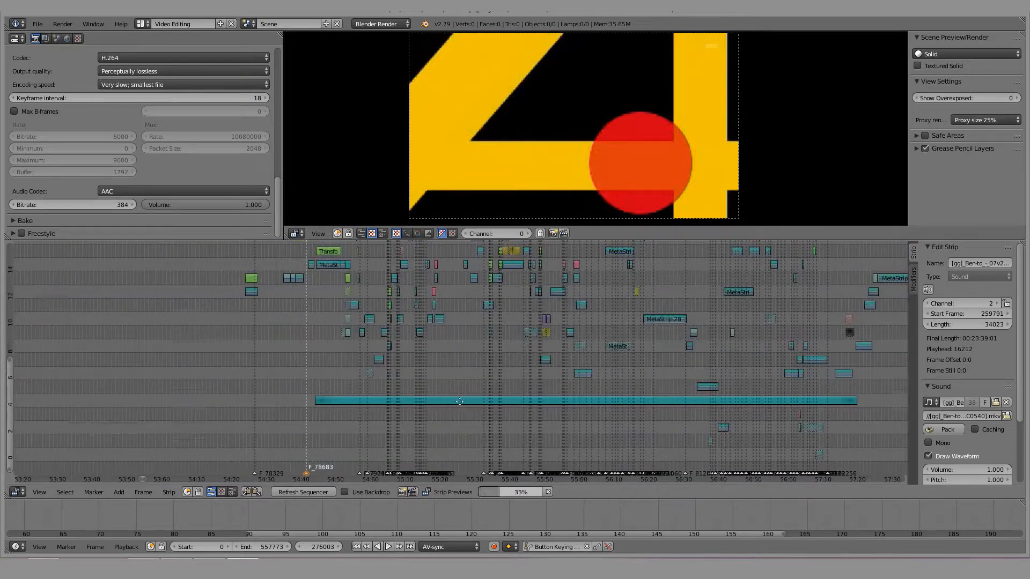
middle_click_drag(468, 374, 468, 410, "ctrl")
middle_click_drag(462, 470, 445, 324)
scroll(445, 385, "up", 10)
scroll(445, 385, "up", 5)
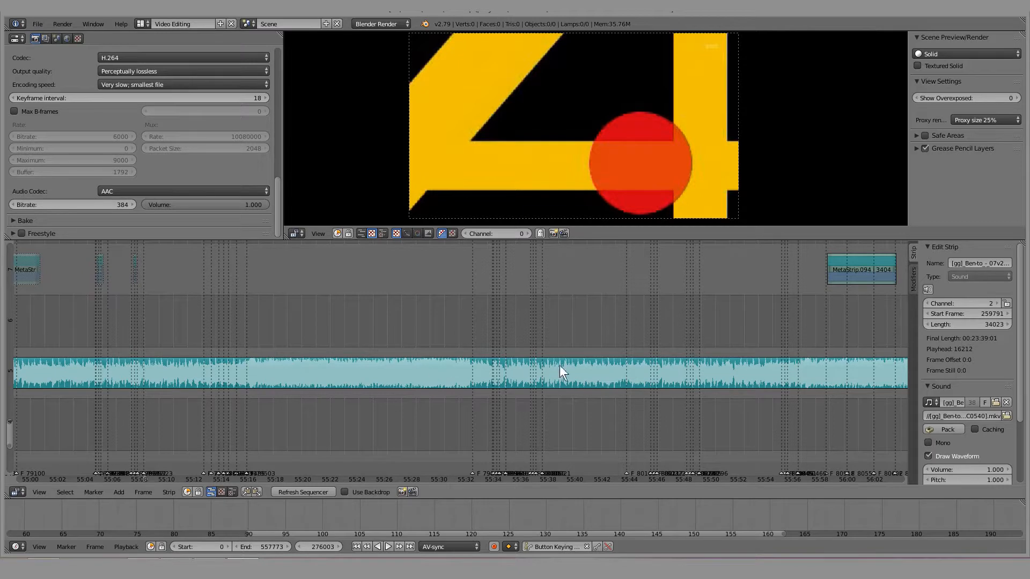
middle_click_drag(773, 379, 506, 385)
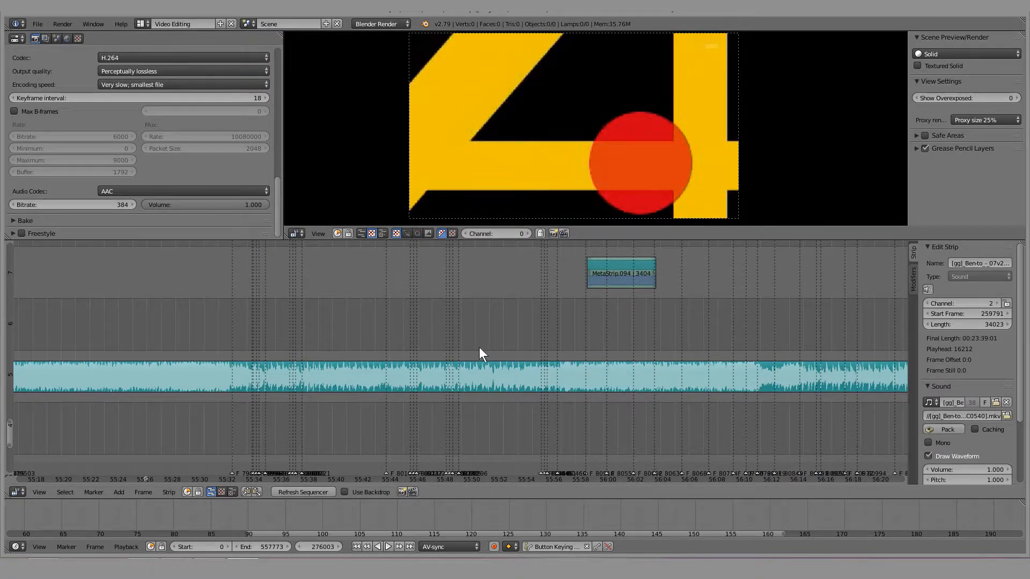
right_click(364, 370)
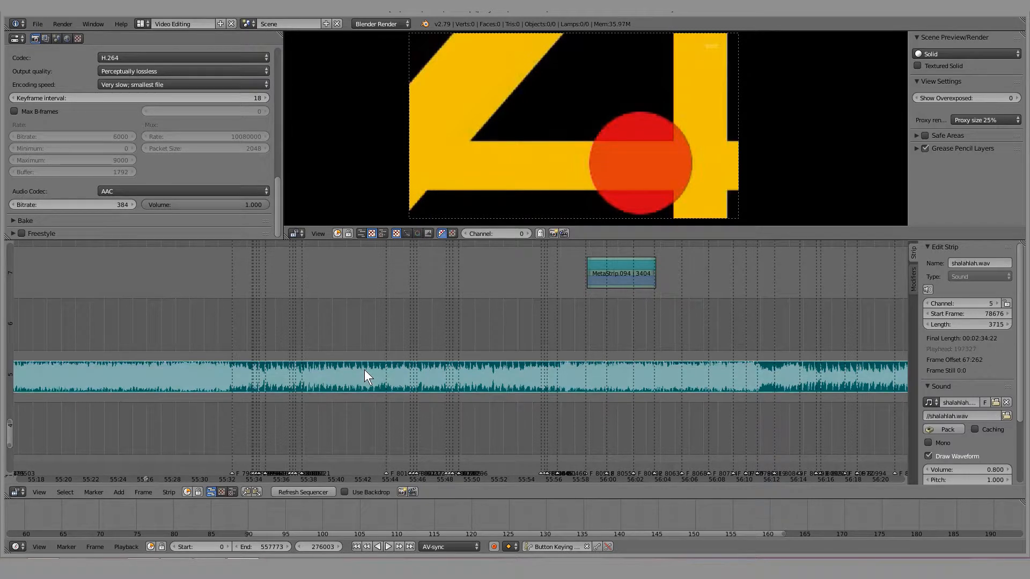
Try duplicating the shalahlah.wav strip onto the channel above, and undo the attempt
key("shift+d")
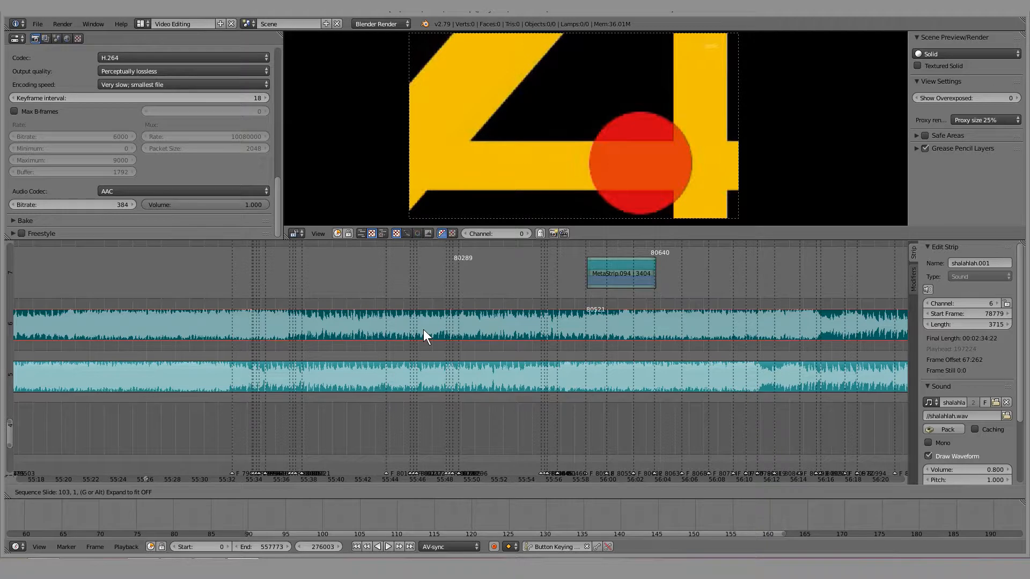
key("Escape")
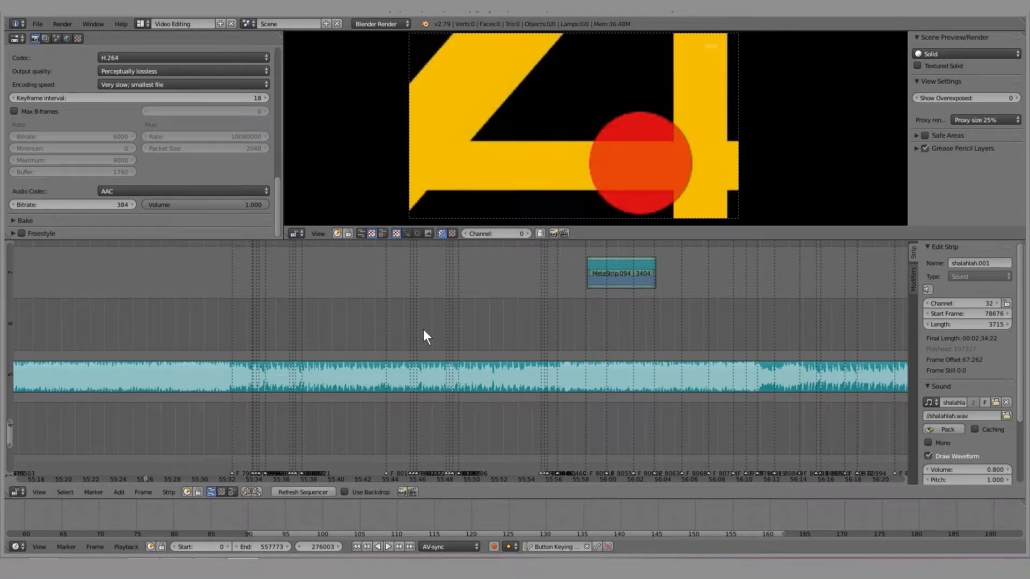
key("x")
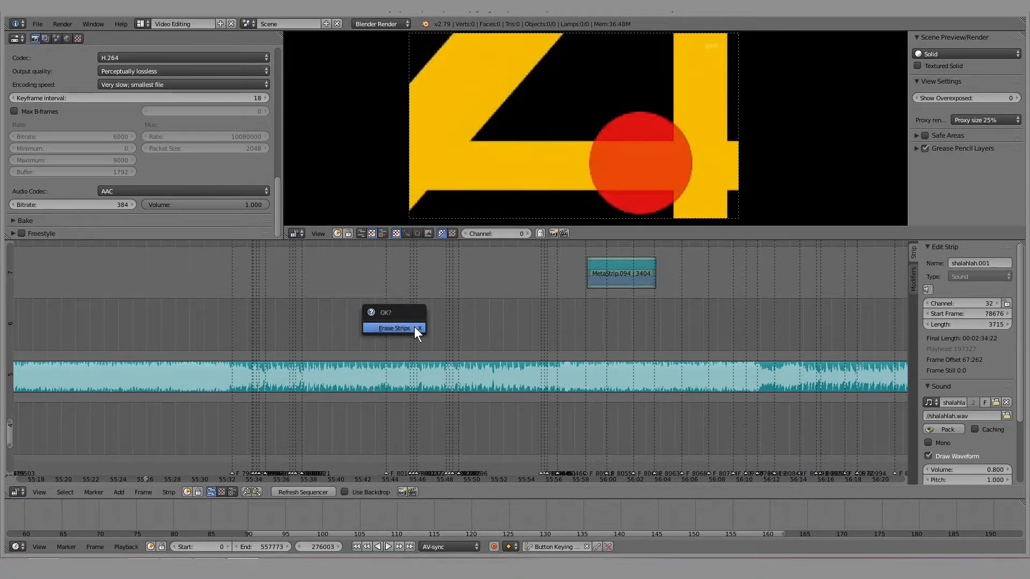
left_click(414, 327)
key("ctrl+z")
key("ctrl+z")
Examine the shalahlah.wav waveform both close up and across the strip's full length
scroll(453, 314, "down", 4)
scroll(453, 320, "down", 1)
right_click(422, 382)
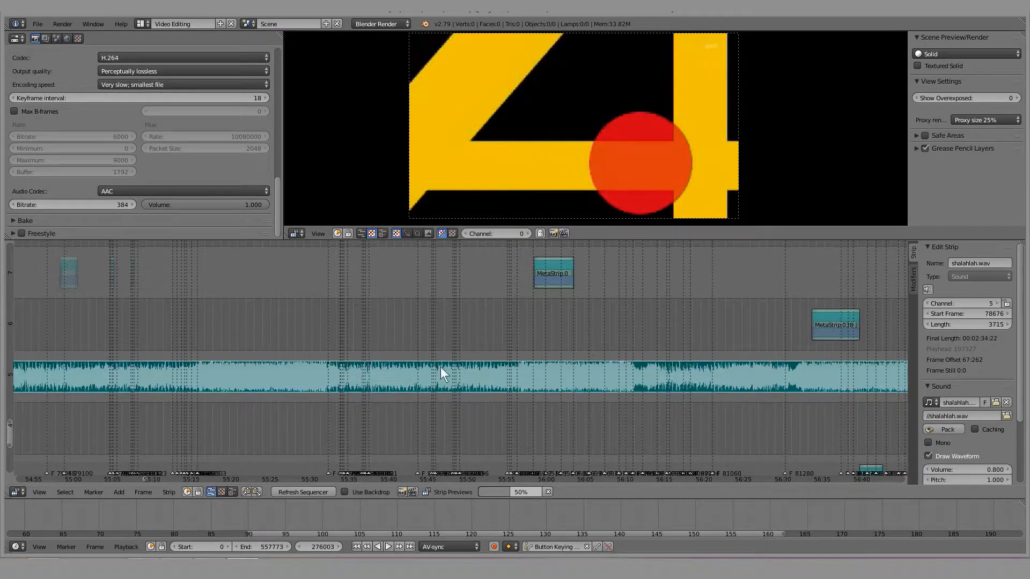
scroll(437, 370, "up", 4)
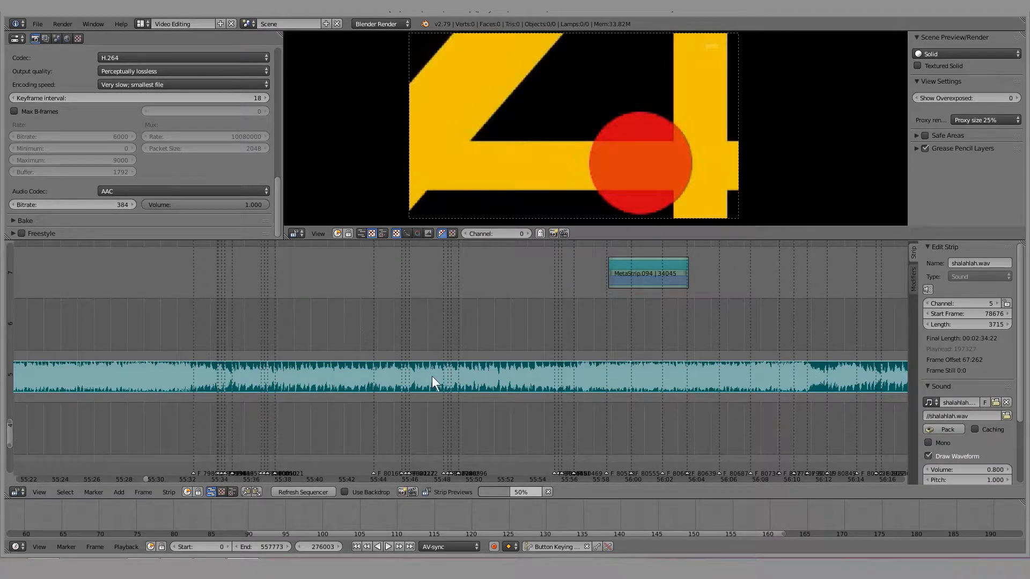
scroll(426, 357, "down", 2)
scroll(391, 349, "down", 5)
key("Home")
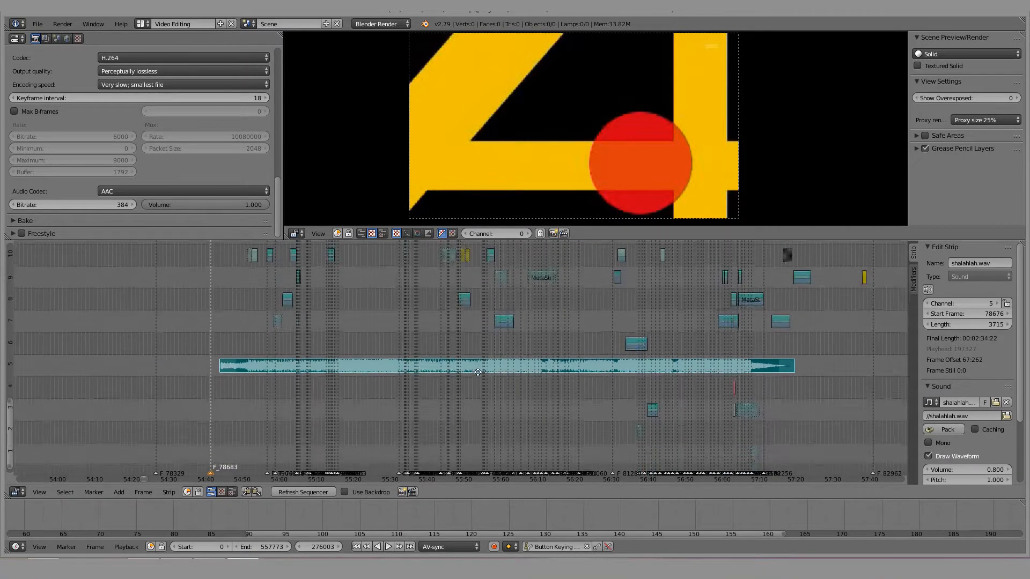
middle_click_drag(566, 359, 559, 374, "ctrl")
Find the episode 07 source clips past the edited sections and select the episode 07 audio strip
middle_click_drag(839, 370, 222, 375)
scroll(498, 371, "down", 7)
scroll(481, 352, "down", 20)
middle_click_drag(715, 381, 433, 380)
middle_click_drag(750, 370, 477, 369)
scroll(524, 356, "down", 12)
right_click(829, 440)
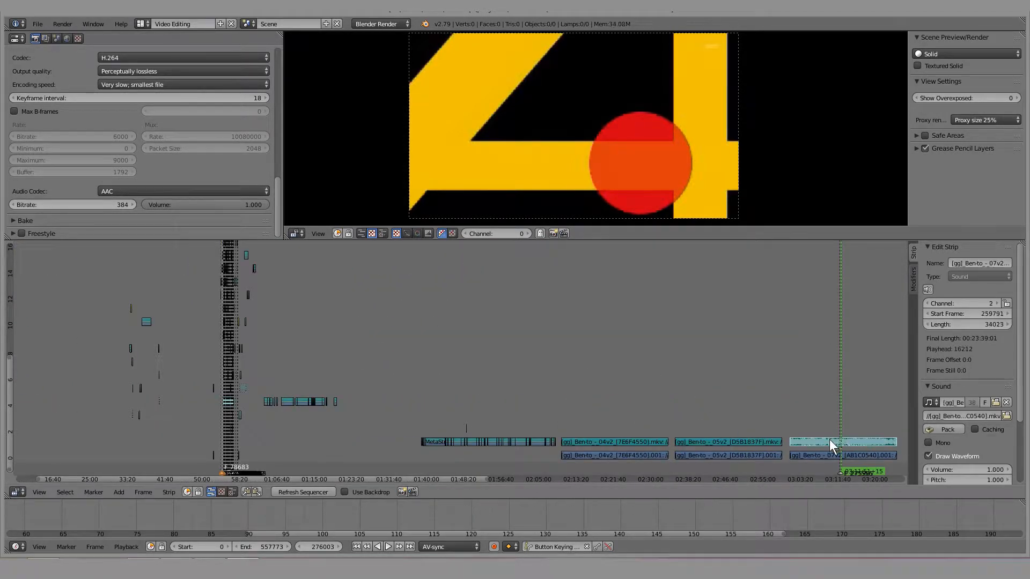
Look over the dense edited section and the meta strips after it, as far as the episode 04 audio strip
middle_click_drag(255, 367, 405, 368)
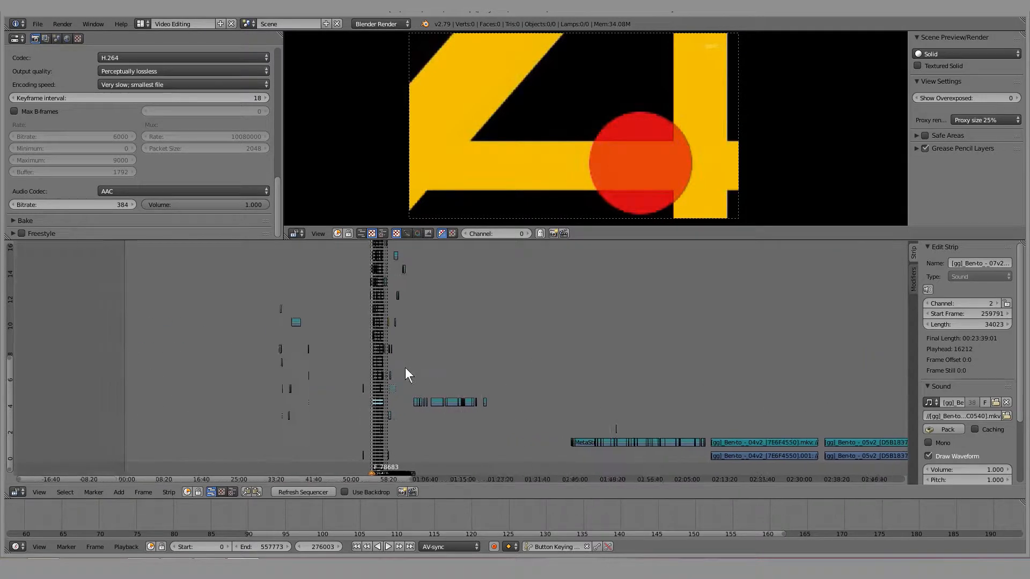
scroll(368, 383, "up", 20)
middle_click_drag(134, 387, 478, 402)
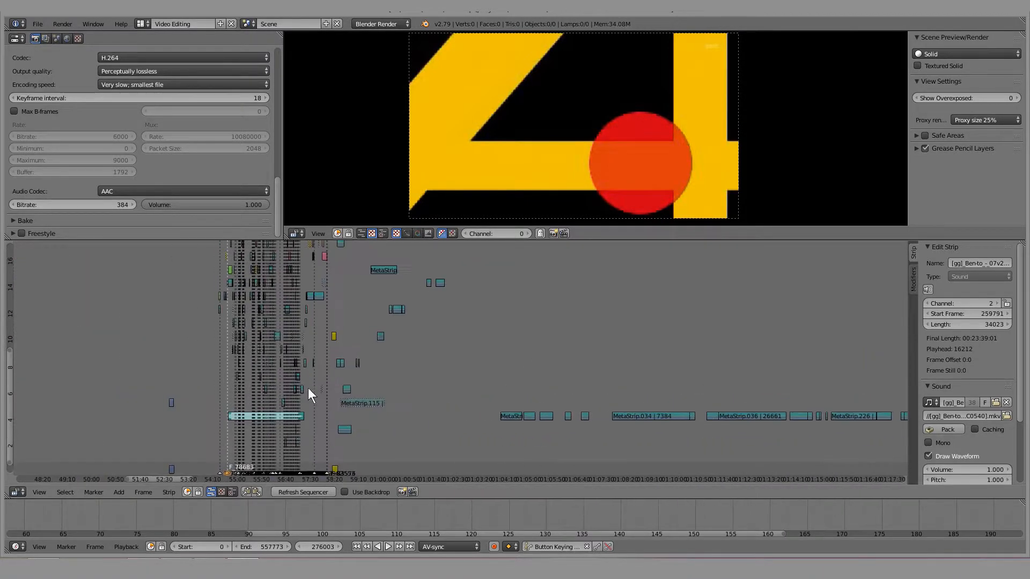
scroll(260, 404, "down", 5)
middle_click_drag(790, 384, 363, 341)
middle_click_drag(812, 414, 380, 356)
right_click(714, 445)
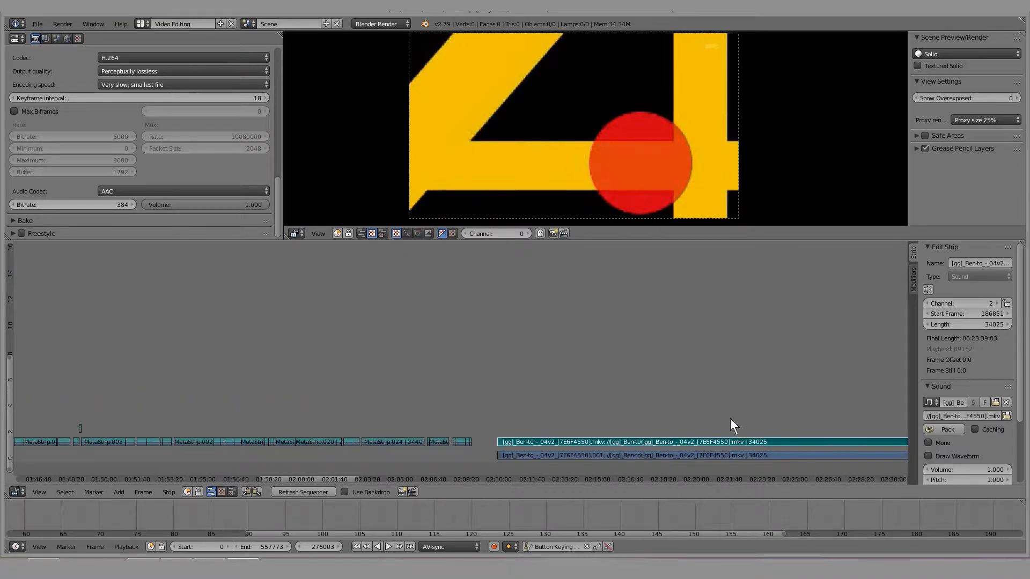
Select the episode 07 audio strip and set its volume to 0.5
middle_click_drag(801, 407, 370, 348)
scroll(452, 345, "down", 13)
right_click(626, 439)
right_click(757, 438)
middle_click_drag(757, 437, 475, 436)
scroll(501, 436, "up", 4)
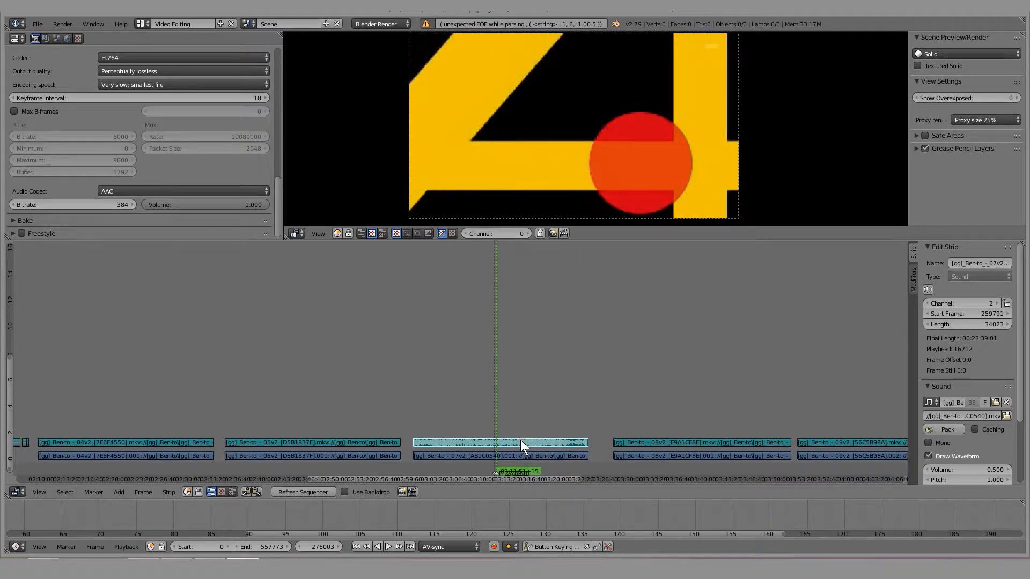
Duplicate the episode 07 audio and video strips straight up onto channels 5 and 4
right_click(525, 451, "shift")
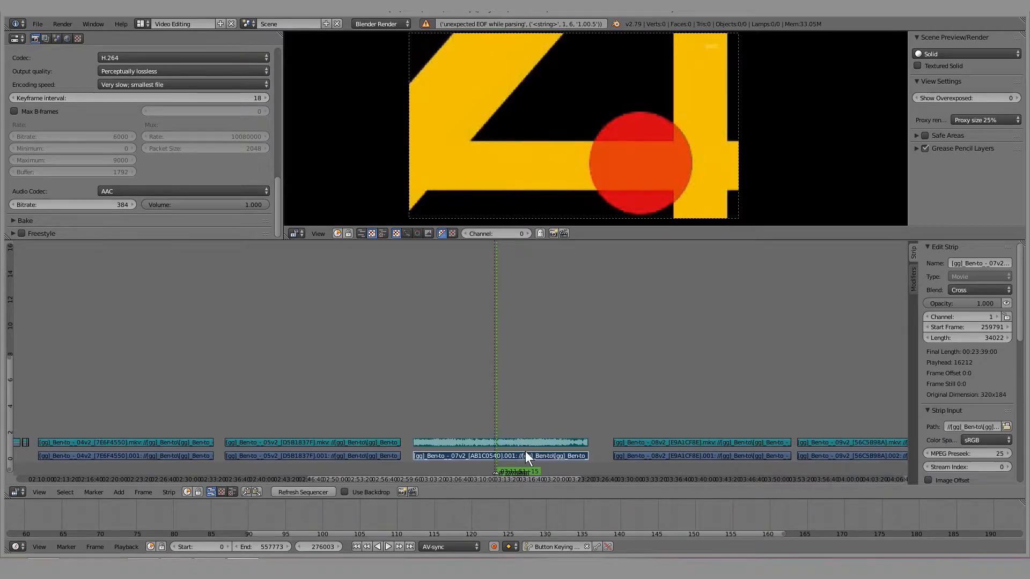
key("g")
key("y")
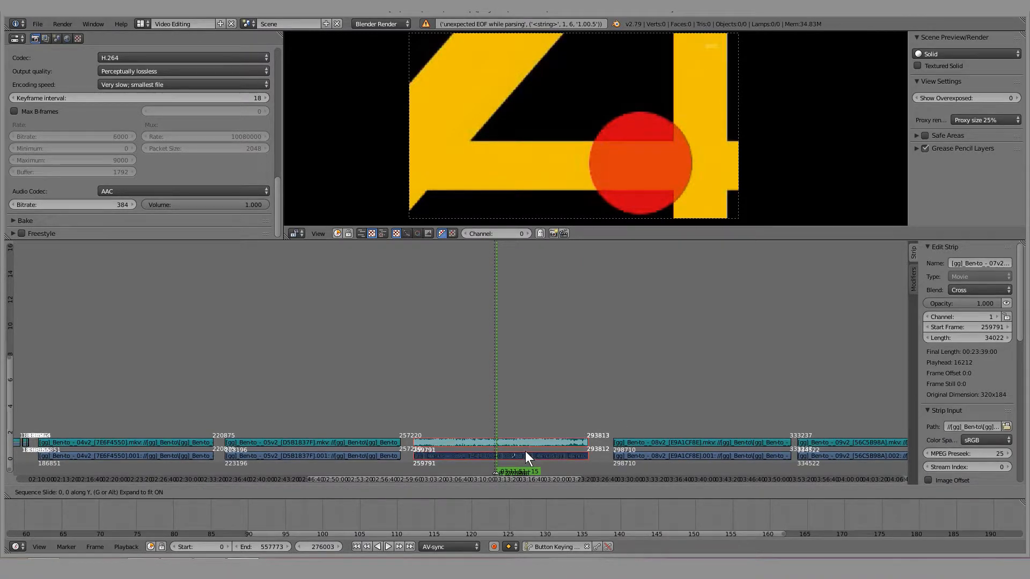
left_click(520, 406)
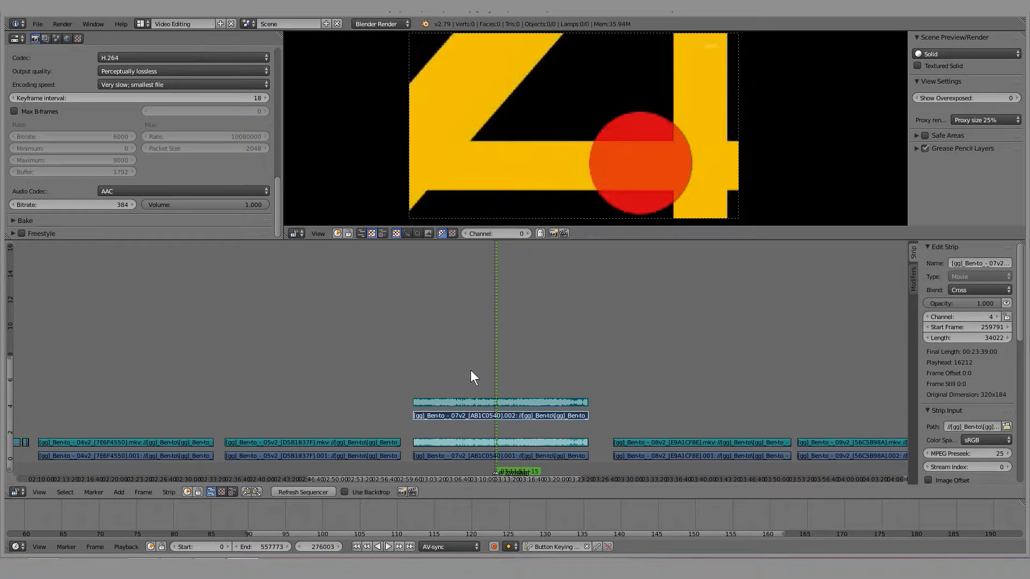
Group the duplicated episode 07 audio and video strips into one meta strip
scroll(495, 411, "up", 3)
middle_click_drag(566, 411, 520, 416)
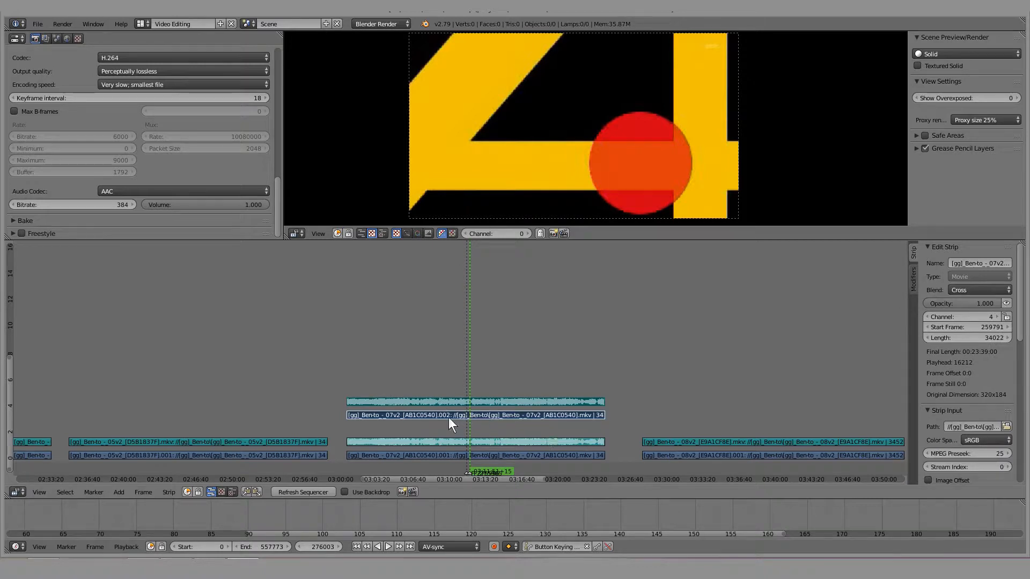
key("ctrl+g")
Scrub and play through the new episode 07 meta strip, stopping at frame 277621
scroll(497, 393, "up", 2)
left_click_drag(465, 383, 493, 391)
left_click(750, 433)
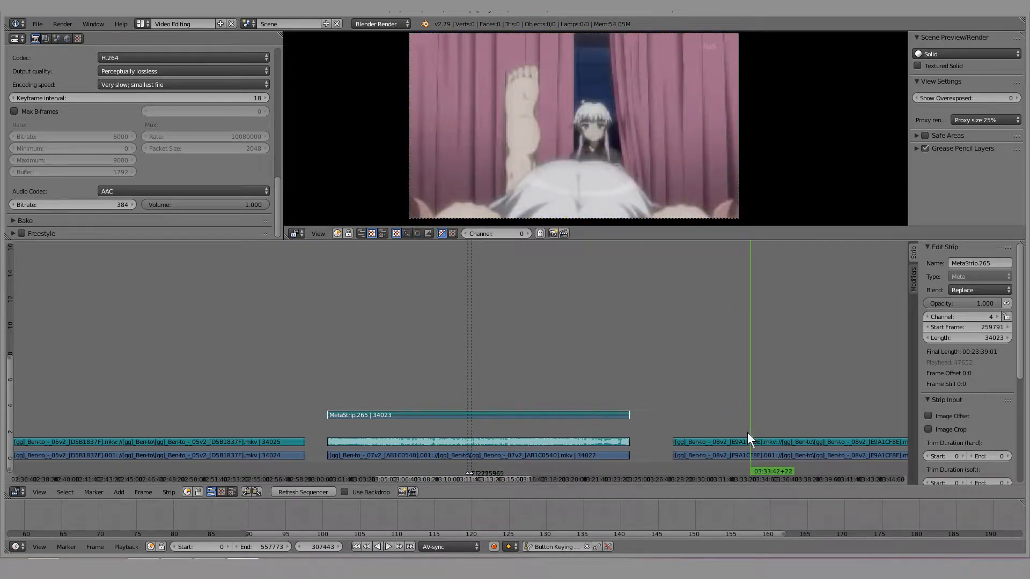
left_click_drag(398, 387, 455, 398)
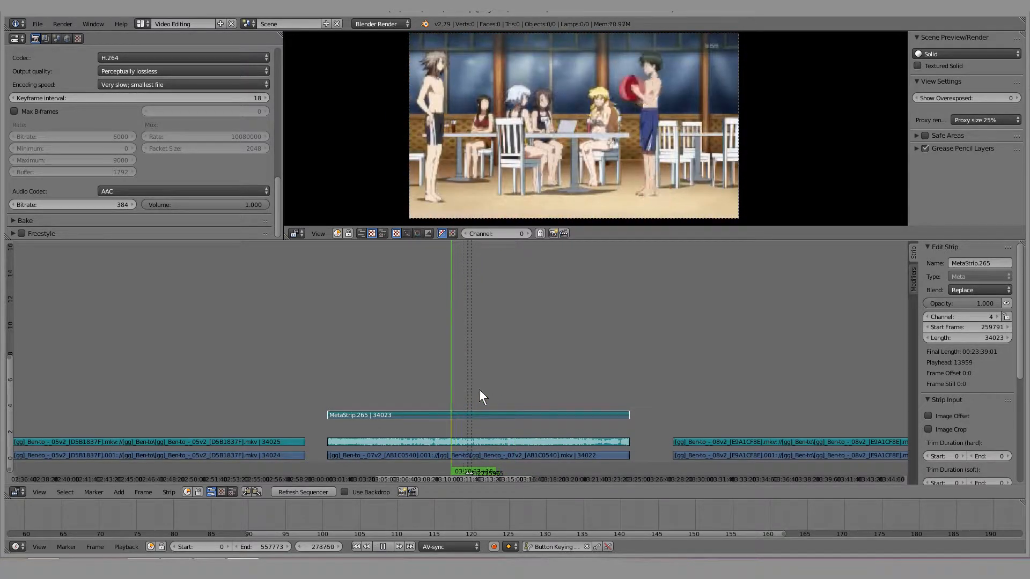
left_click(486, 406)
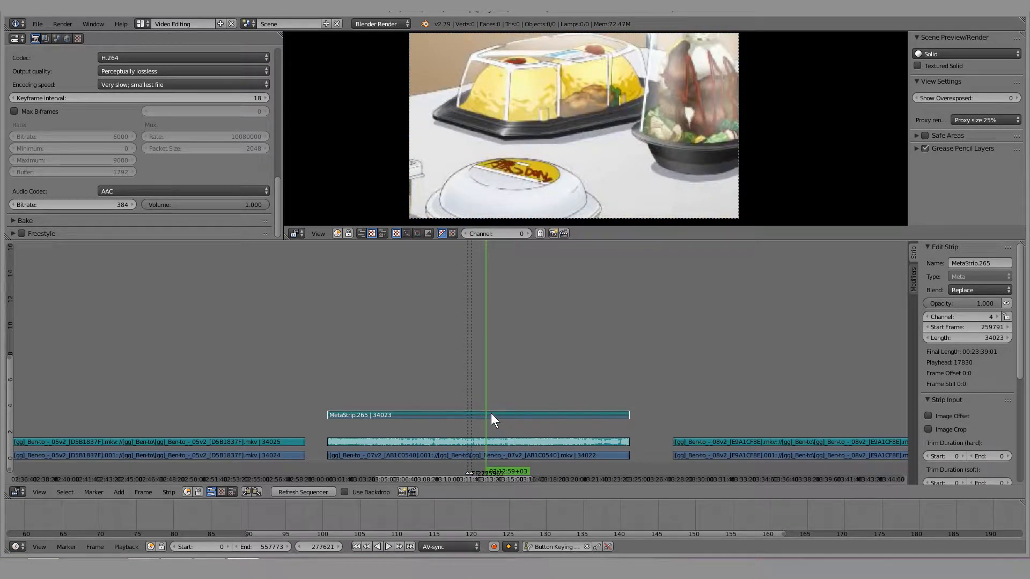
Toggle in and out of the episode 07 meta strip to view its contents, ending inside it
key("Tab")
key("Tab")
key("Tab")
key("Tab")
key("Tab")
key("Tab")
key("Tab")
scroll(483, 389, "up", 1)
Inside the meta strip, cut the video strip at frame 277621 and the audio strip at frame 272151
left_click(507, 416)
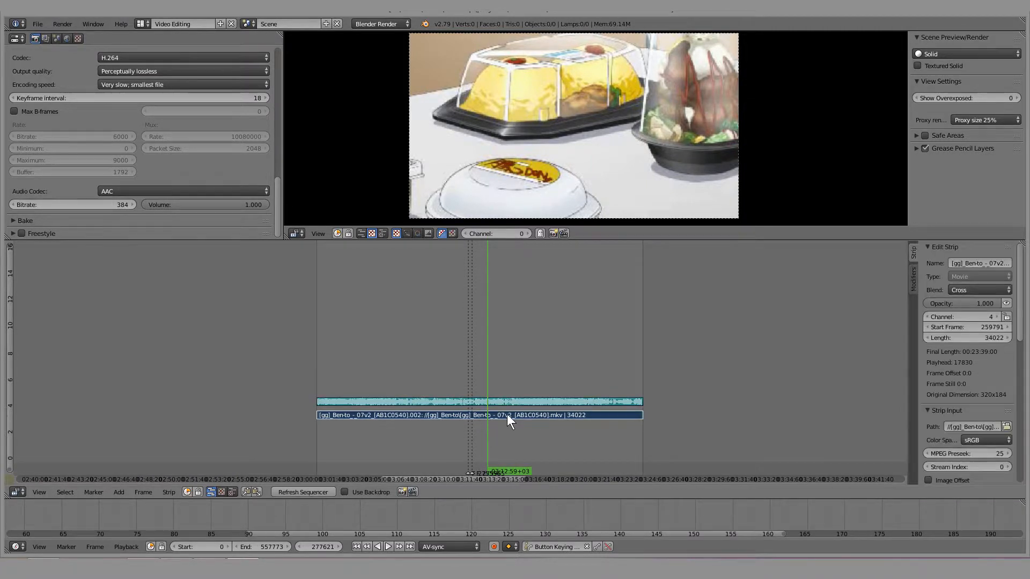
key("k")
key("g")
left_click(545, 417)
right_click(463, 413)
left_click(435, 403)
right_click(430, 404)
key("k")
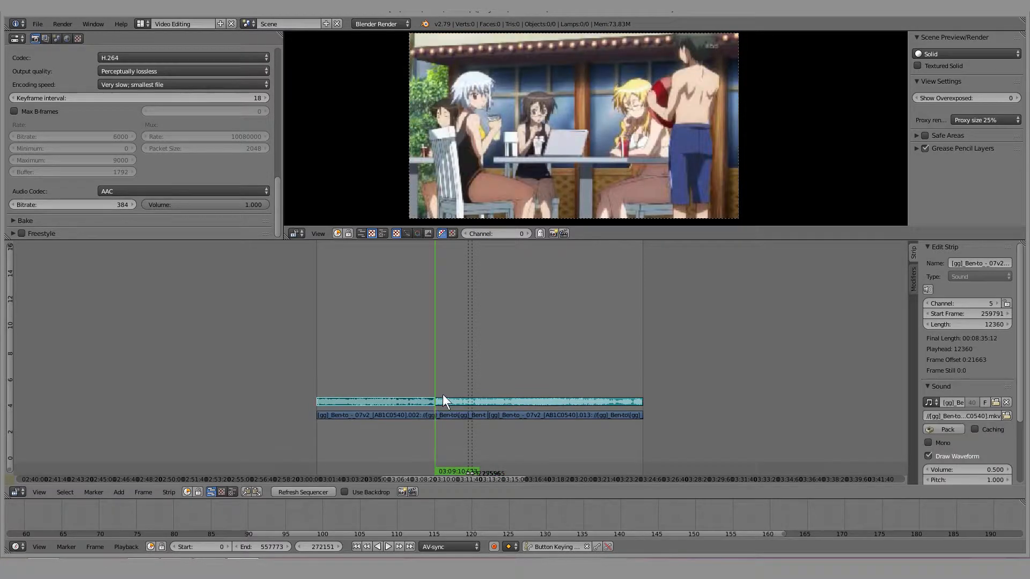
Cut the remaining audio section once more and try moving the second video section
left_click(526, 396)
right_click(517, 401)
key("k")
right_click(546, 415)
key("g")
right_click(565, 414)
Undo all the cuts made inside the meta strip until the main timeline is back
key("ctrl+z")
key("ctrl+z")
key("ctrl+z")
key("ctrl+z")
key("ctrl+z")
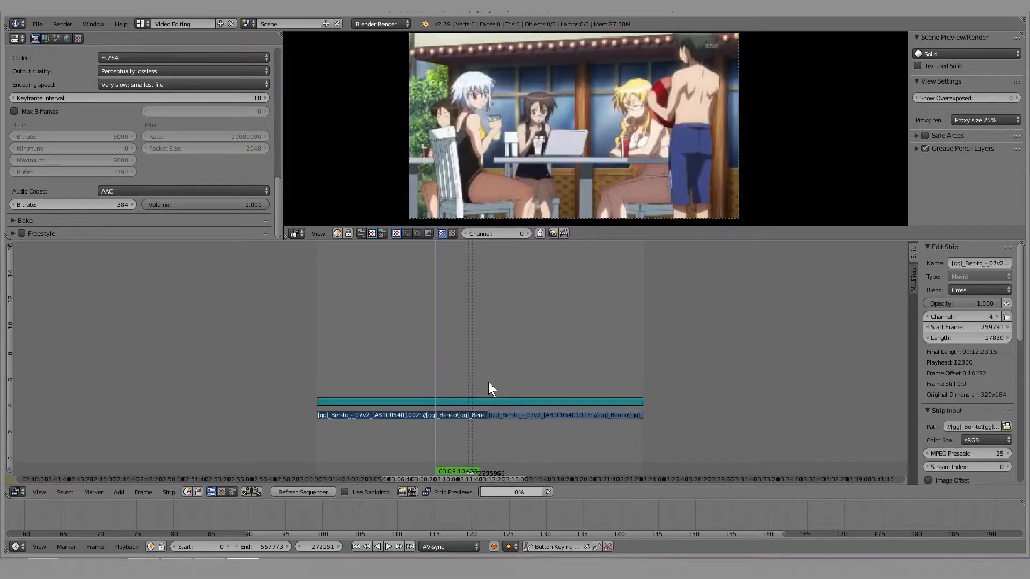
key("ctrl+z")
key("ctrl+z")
key("ctrl+z")
key("ctrl+z")
key("ctrl+z")
key("ctrl+z")
key("ctrl+z")
Scrub to frame 272430, open and close MetaStrip.265 to view its contents, and select it
left_click_drag(468, 387, 437, 387)
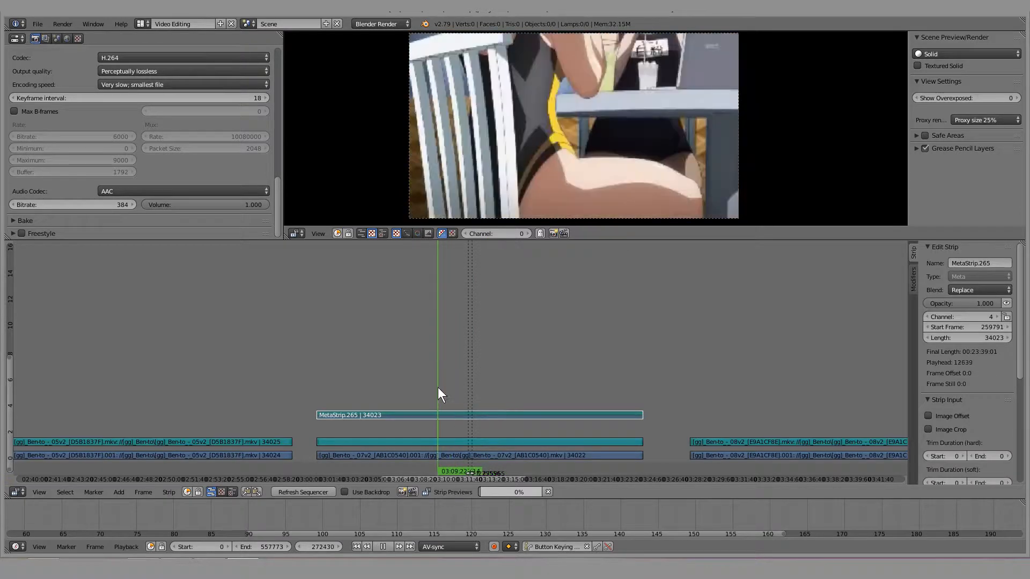
key("Tab")
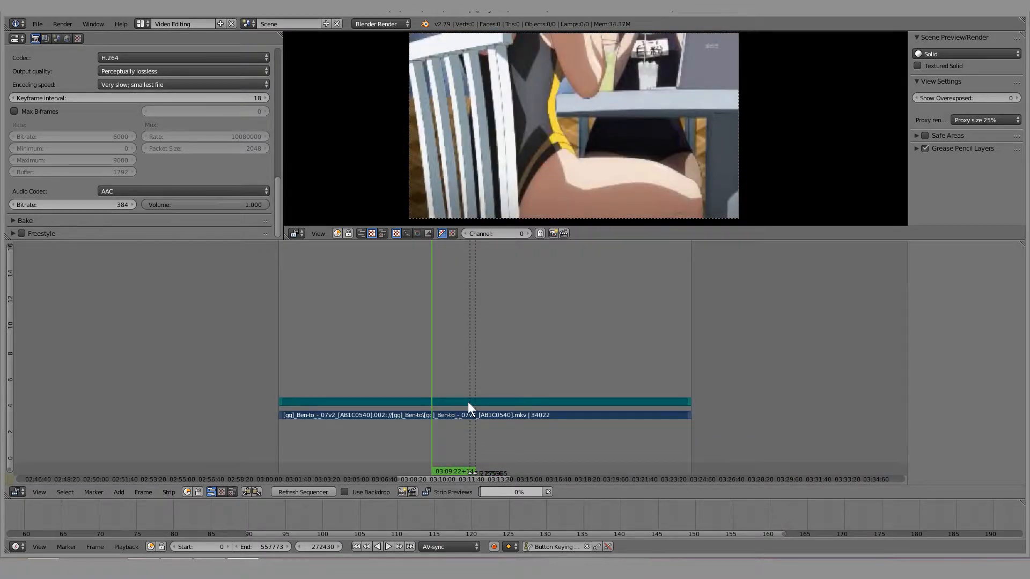
key("Tab")
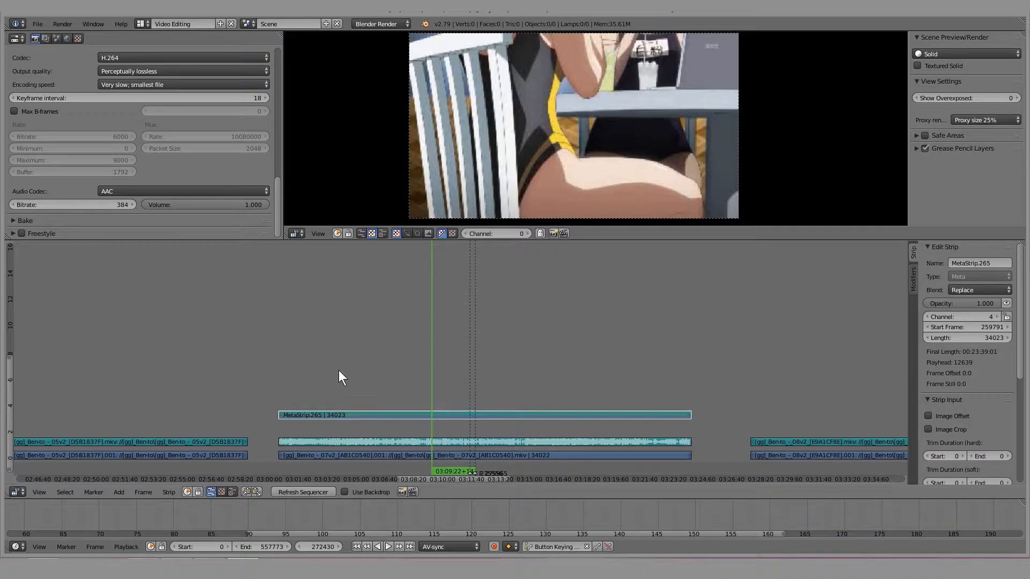
right_click(459, 418)
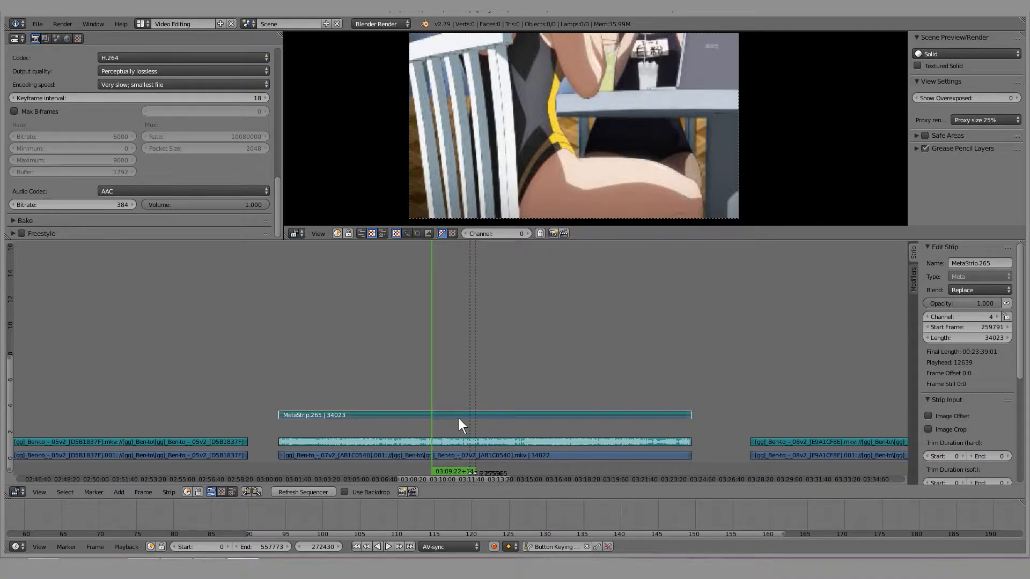
Cut MetaStrip.265 at frame 275509
middle_click_drag(506, 395, 424, 393)
scroll(423, 393, "up", 14)
left_click_drag(305, 380, 333, 381)
key("Escape")
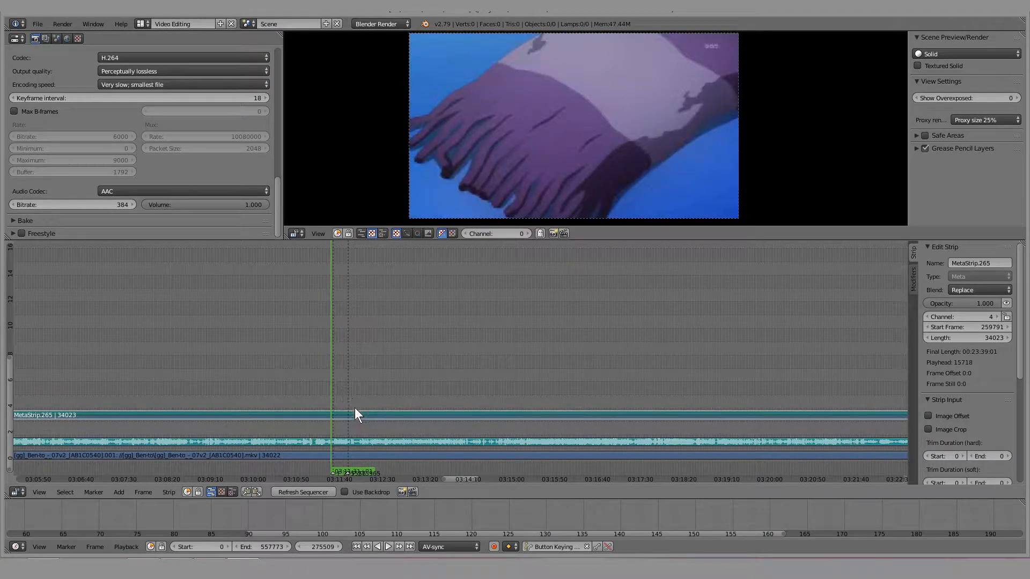
key("k")
Play on through the title card and cut the second part of the meta strip at frame 275999
key("alt+a")
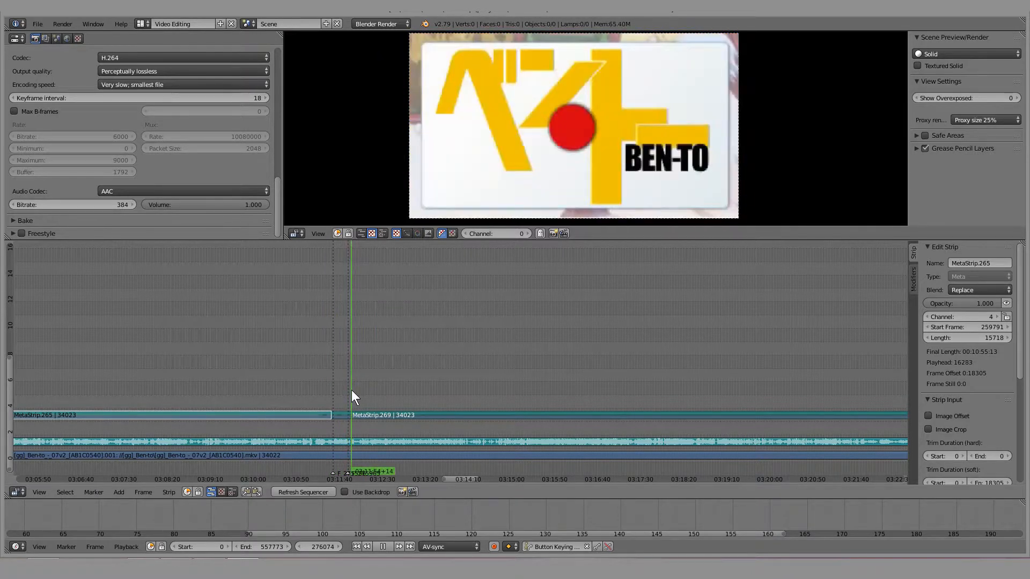
key("Escape")
right_click(339, 414)
key("k")
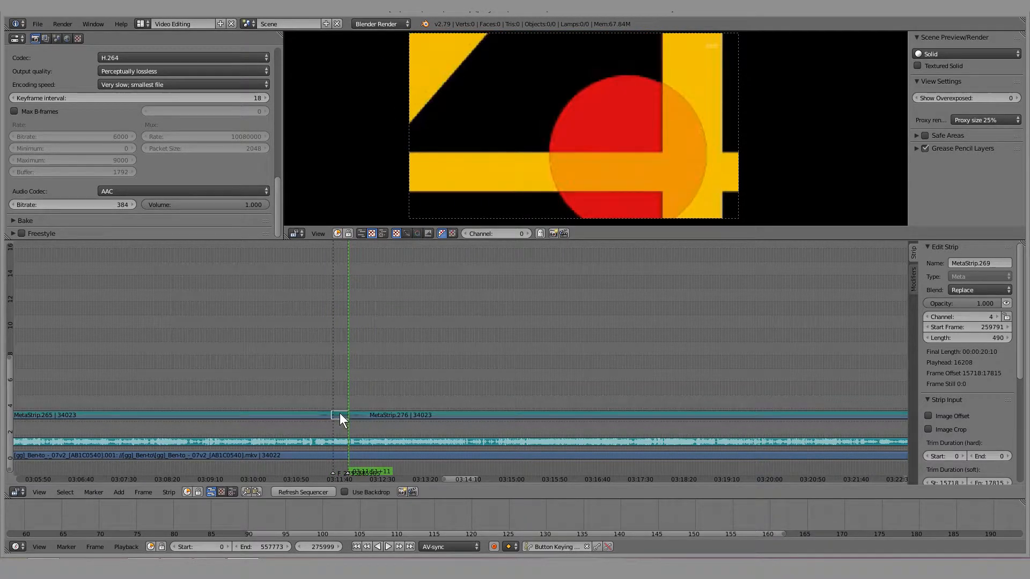
Move the cut-out middle section straight up to channel 6 and place the playhead just after it
key("g")
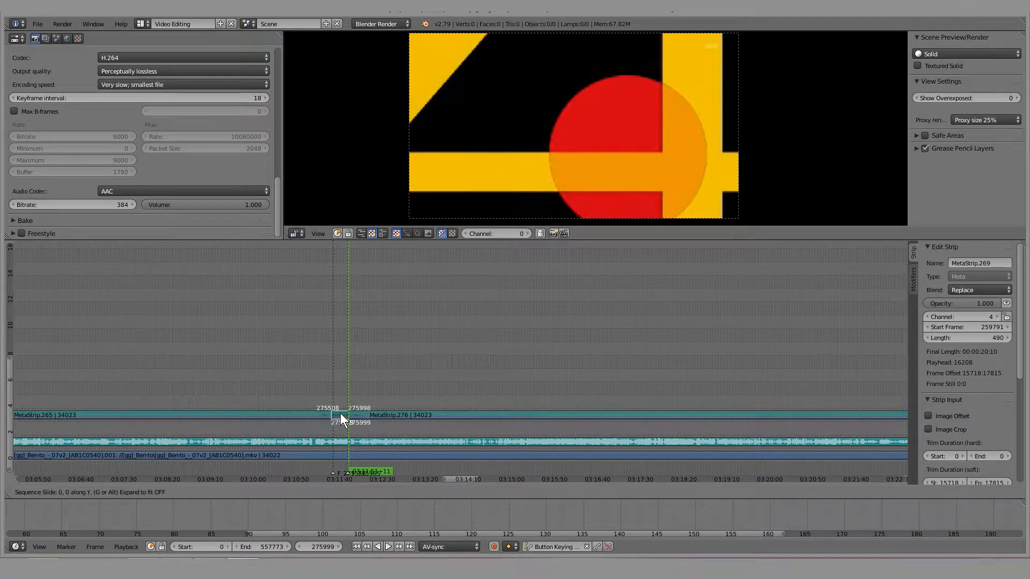
left_click(340, 381)
left_click(355, 393)
scroll(376, 380, "down", 14)
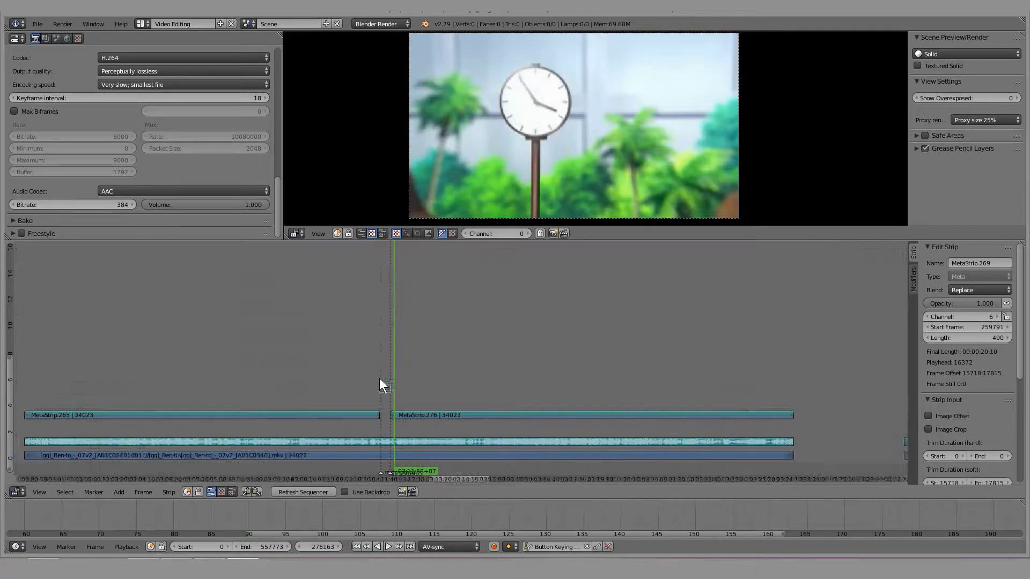
Scrub ahead through the following episodes to frame 346167 and survey the source clips around the cut-out section
left_click_drag(388, 387, 629, 402)
scroll(539, 362, "down", 11)
left_click_drag(538, 362, 832, 421)
scroll(706, 404, "down", 9)
middle_click_drag(458, 430, 655, 421)
scroll(608, 413, "up", 8)
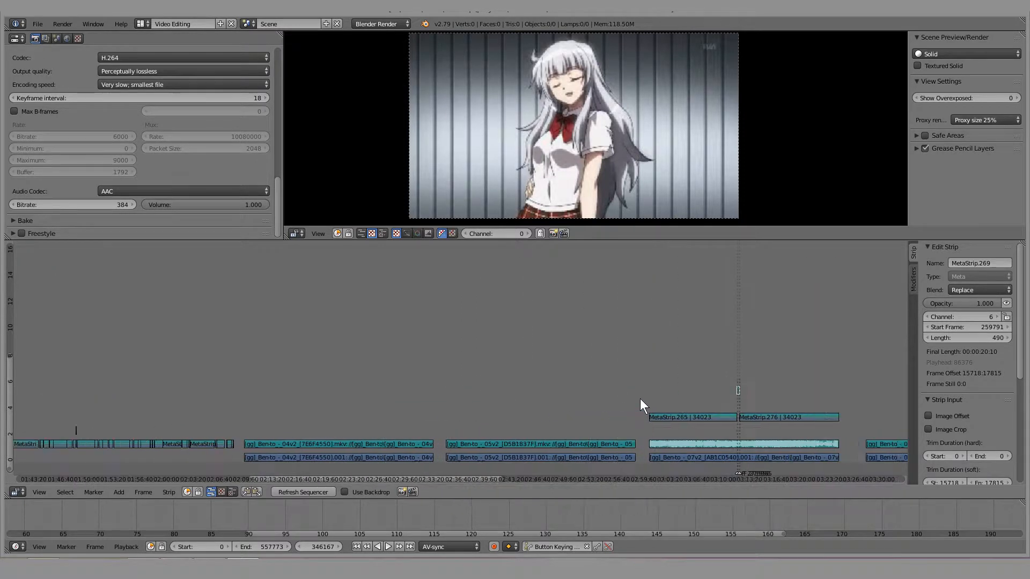
scroll(652, 385, "down", 7)
Box-select the cut-out section, try placing a duplicate of it near the earlier clips, and erase the copy
key("b")
left_click_drag(512, 352, 771, 411)
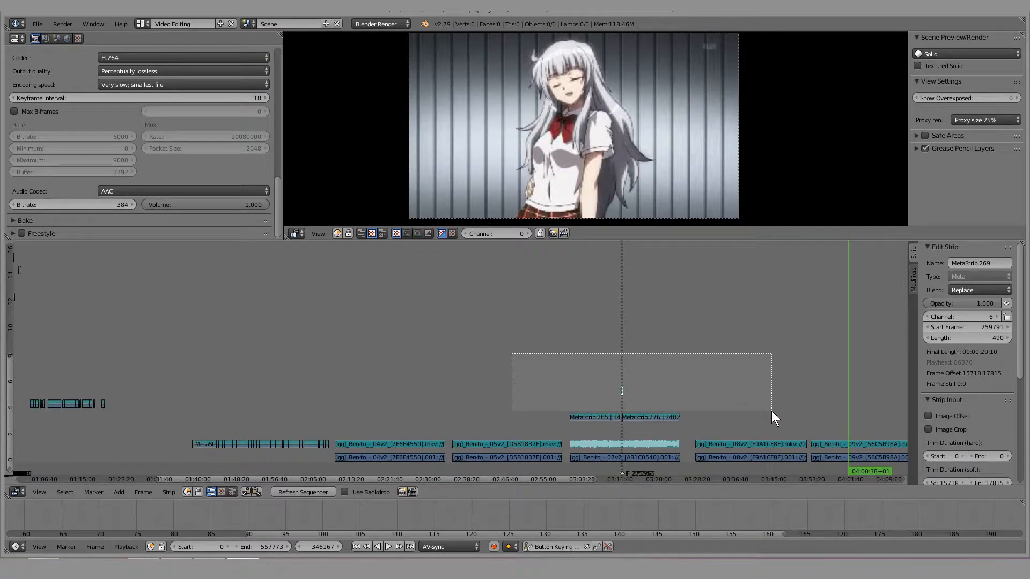
key("b")
left_click_drag(532, 361, 765, 412)
key("g")
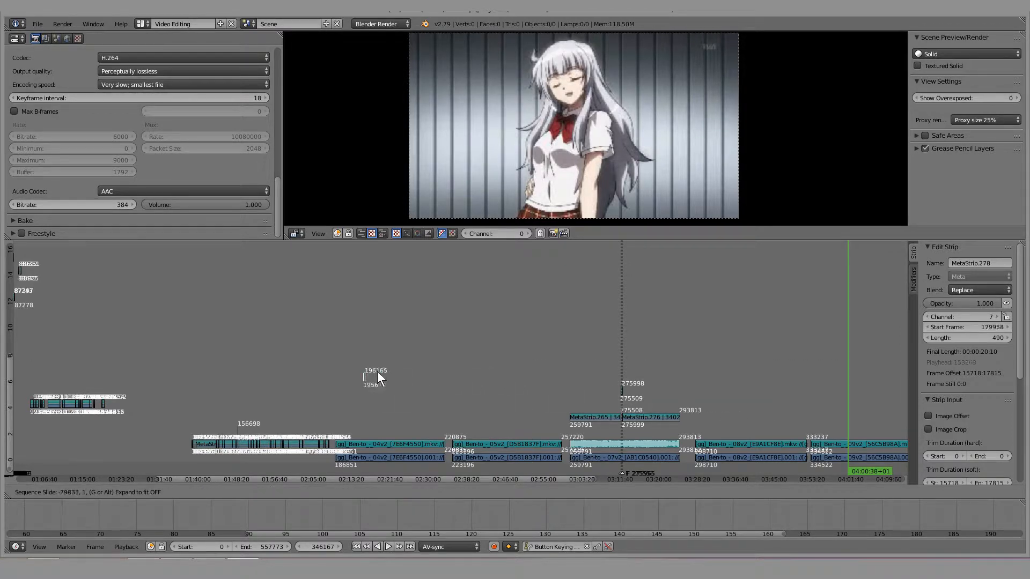
left_click(626, 389)
key("x")
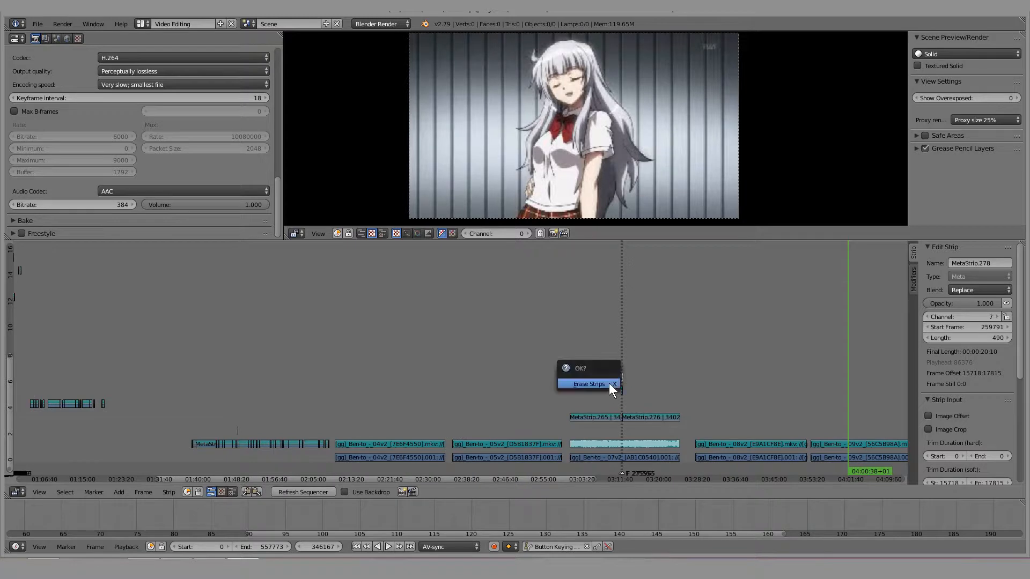
left_click(610, 383)
Box-select the cut-out section above the source clips and move it back above the earlier episode's meta strips
key("b")
left_click_drag(429, 352, 754, 409)
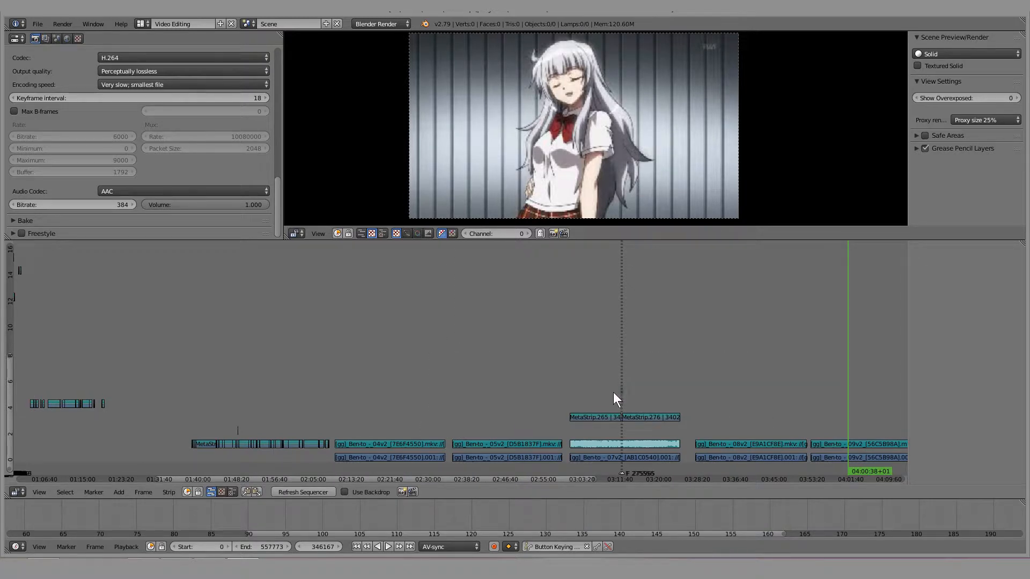
middle_click_drag(601, 400, 792, 398)
key("g")
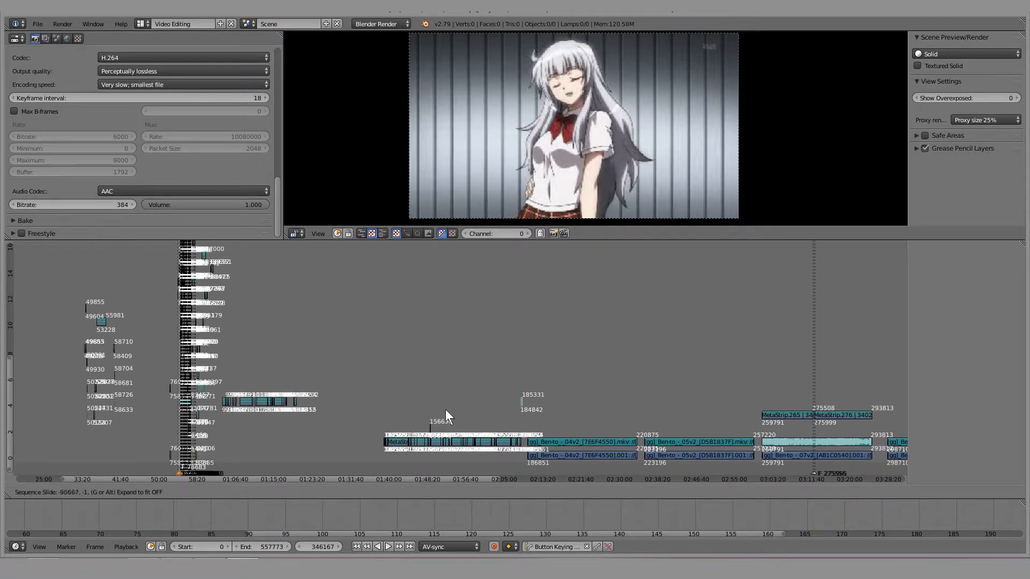
left_click(347, 393)
scroll(494, 397, "up", 16)
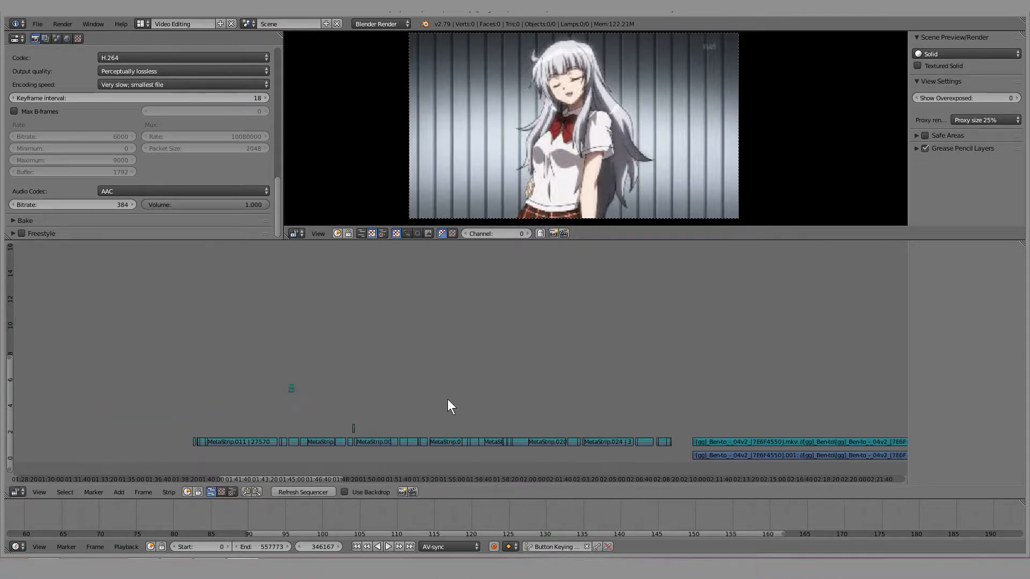
Place two duplicates of the moved section beside it and start a third copy
key("shift+d")
left_click(318, 387)
key("shift+d")
left_click(374, 388)
key("shift+d")
right_click(316, 370)
Box-select the moved section together with its duplicates and erase them
key("b")
left_click_drag(264, 348, 410, 392)
key("x")
left_click(362, 387)
Scrub through the earlier episode's row of cut-up meta strips to preview their footage
left_click_drag(197, 441, 522, 448)
scroll(490, 411, "down", 5)
middle_click_drag(449, 400, 327, 397)
left_click_drag(199, 394, 445, 419)
middle_click_drag(429, 406, 525, 393)
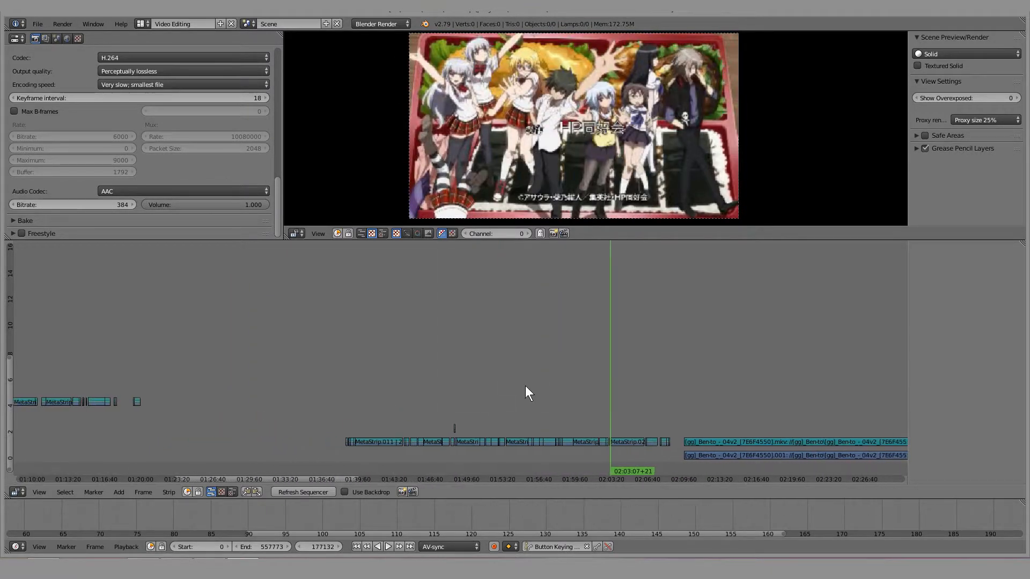
Box-select the episode's row of meta strips, duplicate it and place the copy in channel 9 above the earlier clips
left_click_drag(346, 416, 627, 456)
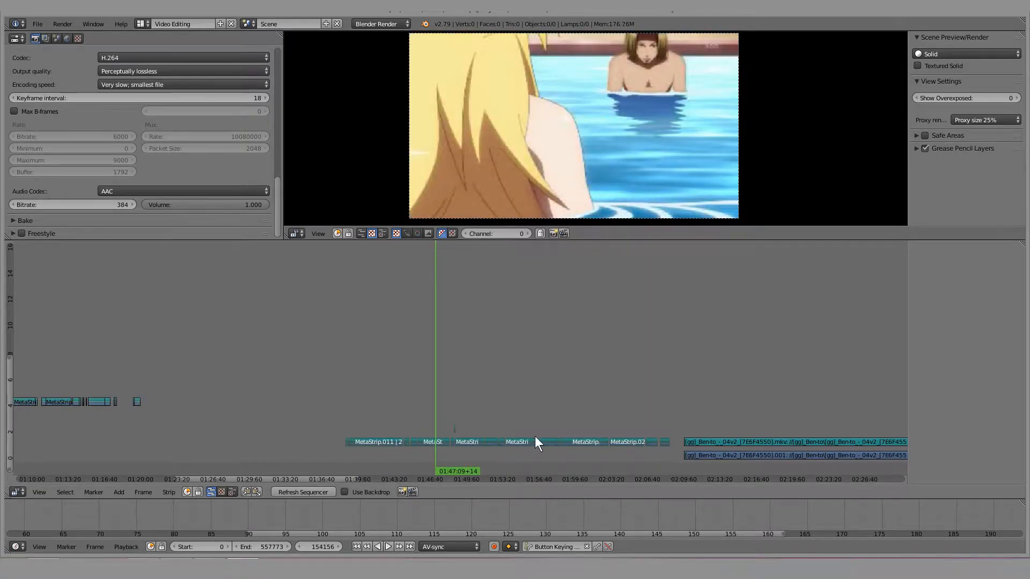
key("shift+d")
left_click(197, 343)
middle_click_drag(265, 333, 522, 331)
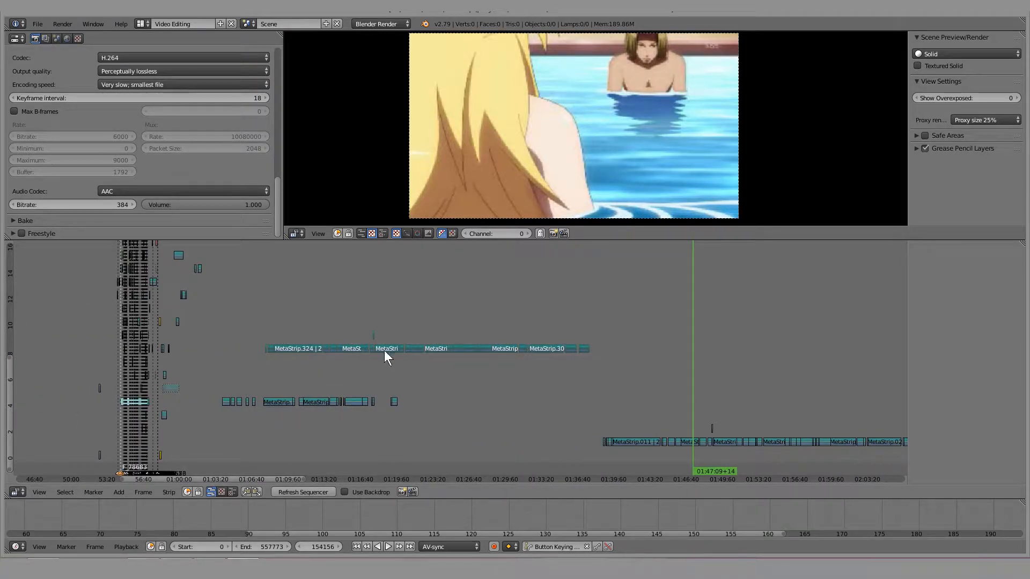
key("g")
left_click(322, 349)
Select MetaStrip.328 and MetaStrip.299 in the duplicated row and scrub ahead through the original episode clips
right_click(281, 349)
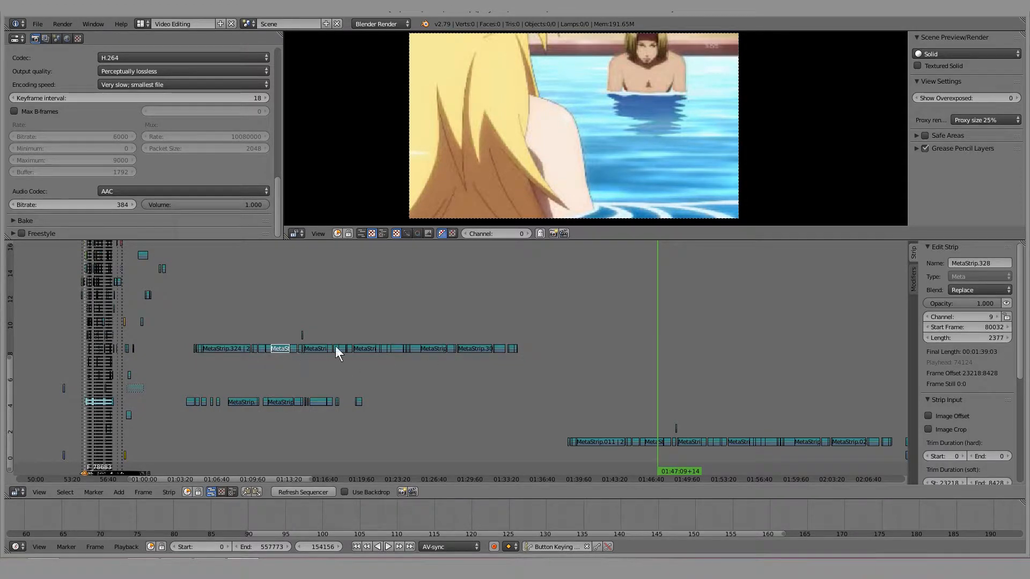
middle_click_drag(434, 370, 343, 369)
left_click_drag(468, 384, 678, 423)
right_click(306, 346)
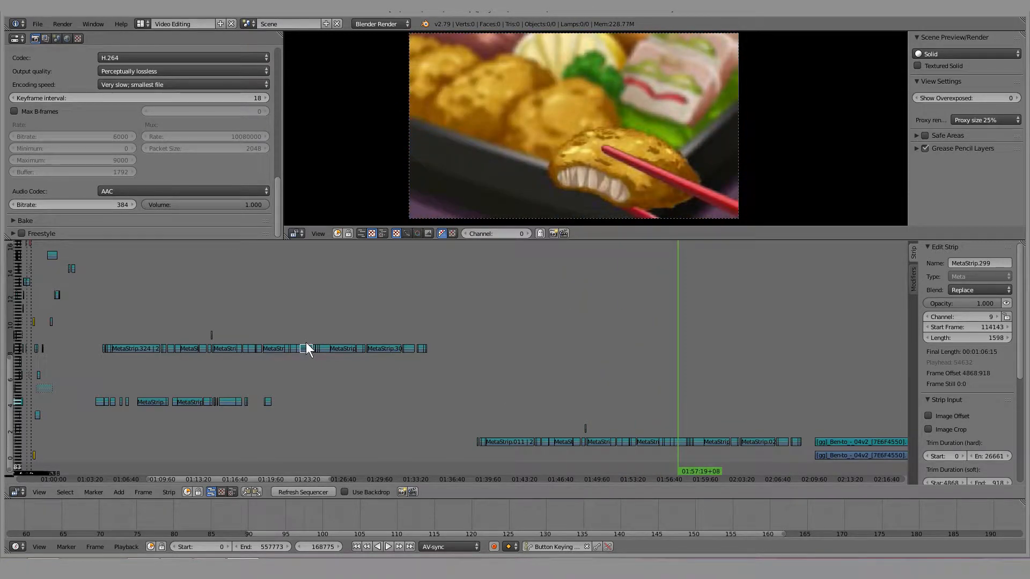
left_click_drag(301, 343, 678, 381)
scroll(304, 331, "down", 1)
middle_click_drag(678, 381, 363, 363)
left_click_drag(481, 370, 775, 381)
Box-select the whole duplicated row of meta strips in channel 9 and erase it
middle_click_drag(229, 353, 627, 360)
scroll(627, 361, "up", 9)
key("b")
left_click_drag(50, 328, 621, 366)
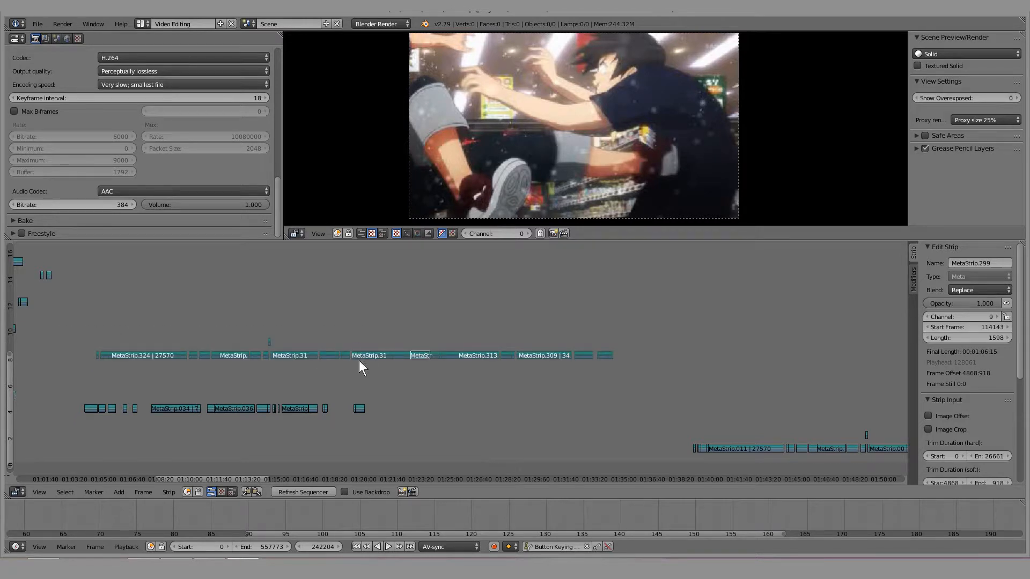
key("x")
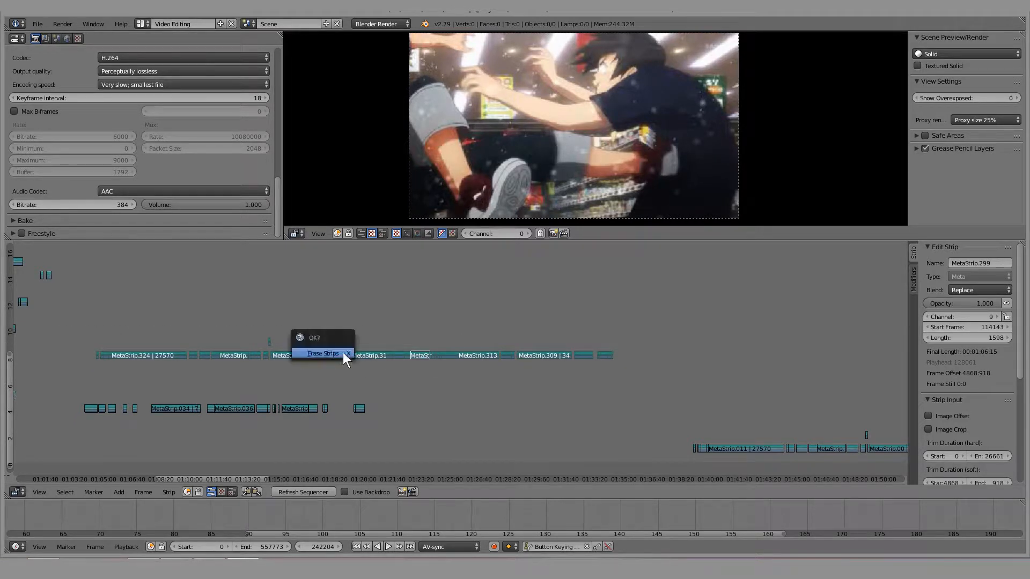
left_click(342, 354)
mouse_move(320, 359)
middle_mouse_down()
mouse_move(476, 329)
mouse_move(568, 330)
middle_mouse_up()
scroll(490, 323, "down", 7)
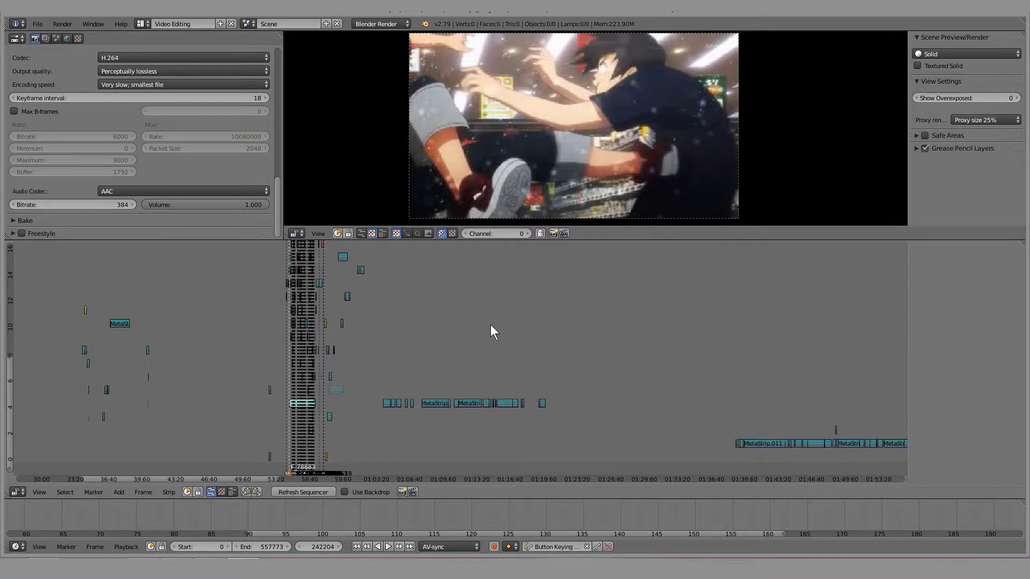
Try to extend the start of MetaStrip.036 in channel 5 about 994 frames earlier
right_click(459, 401)
key("n")
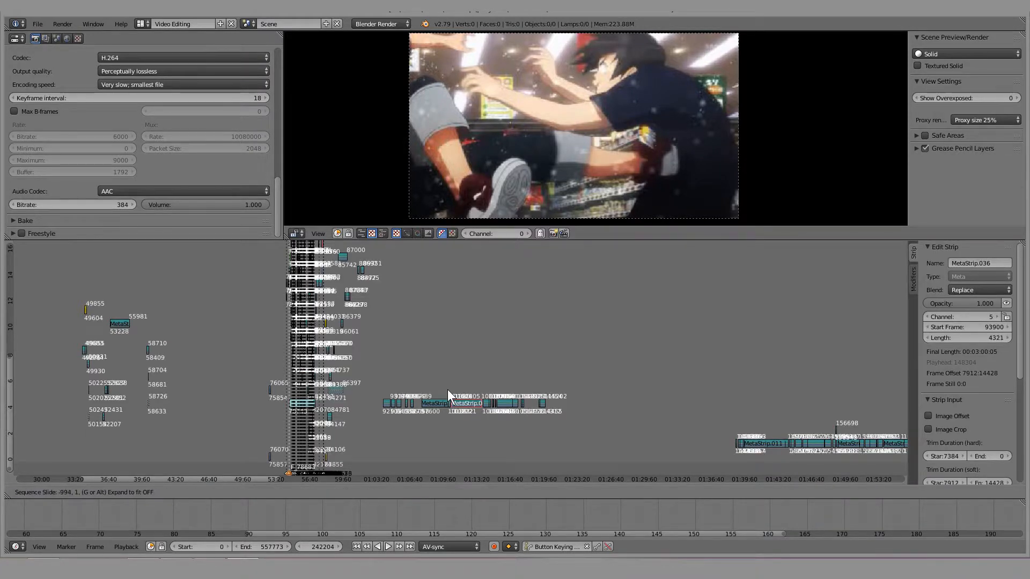
middle_click_drag(446, 388, 521, 375)
scroll(365, 367, "up", 10)
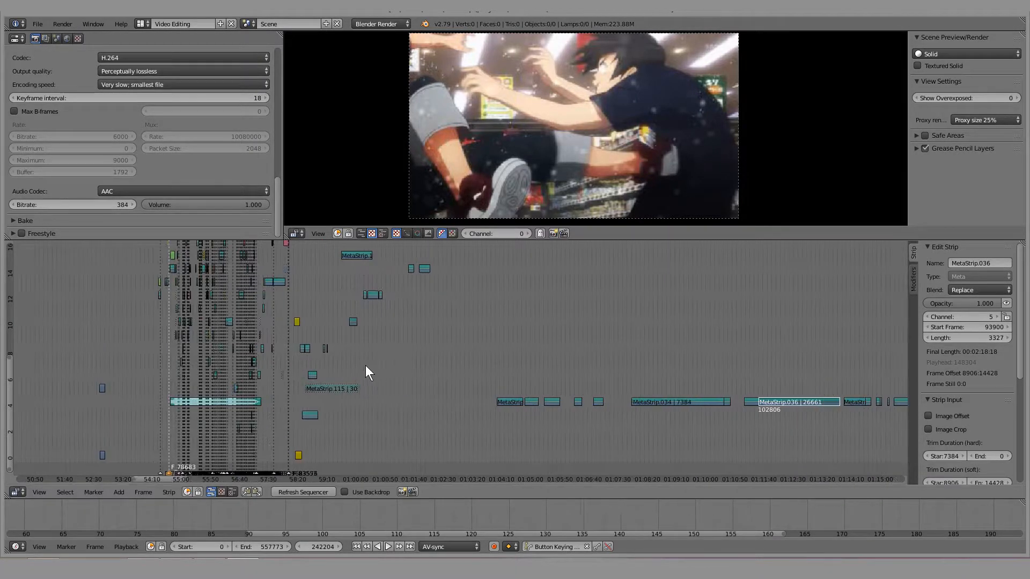
Set the playhead at the start of the AMV's main audio strip, frame 78742, and play the opening
scroll(425, 424, "up", 3)
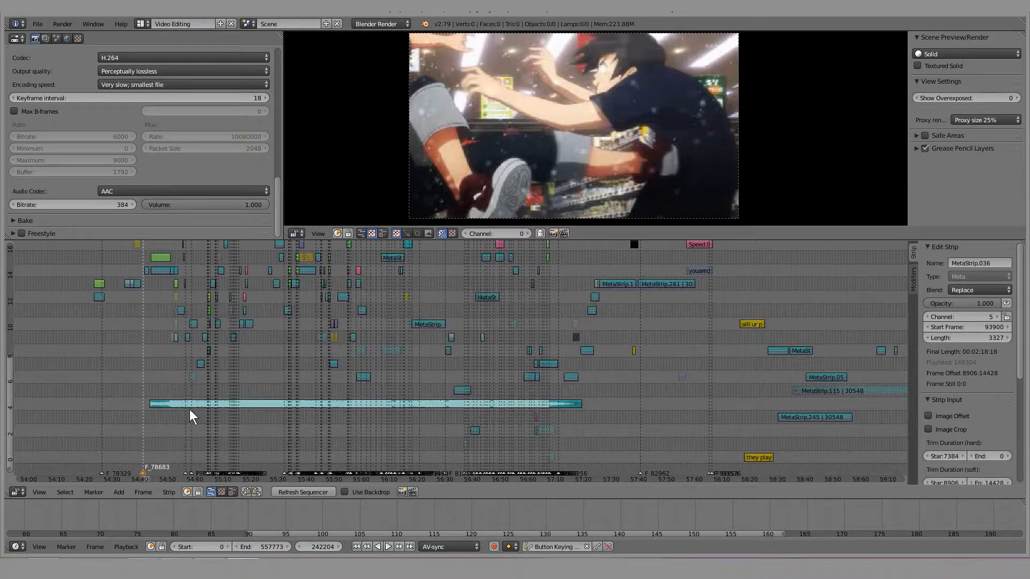
middle_click_drag(208, 377, 298, 413)
scroll(292, 410, "up", 2)
scroll(289, 407, "up", 1)
middle_click_drag(172, 401, 286, 394)
scroll(240, 400, "up", 3)
left_click_drag(222, 446, 214, 451)
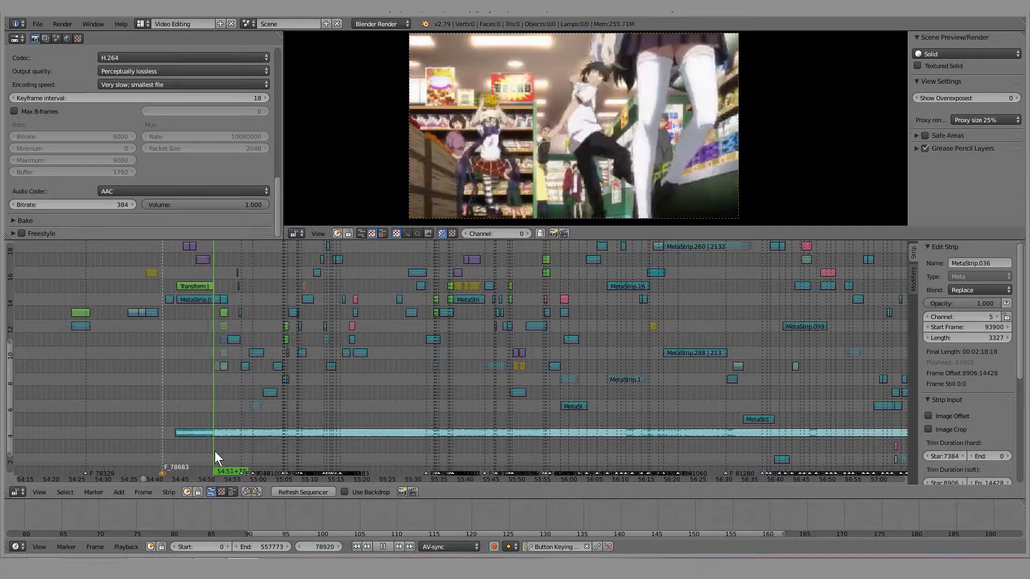
left_click(175, 445)
left_click(385, 546)
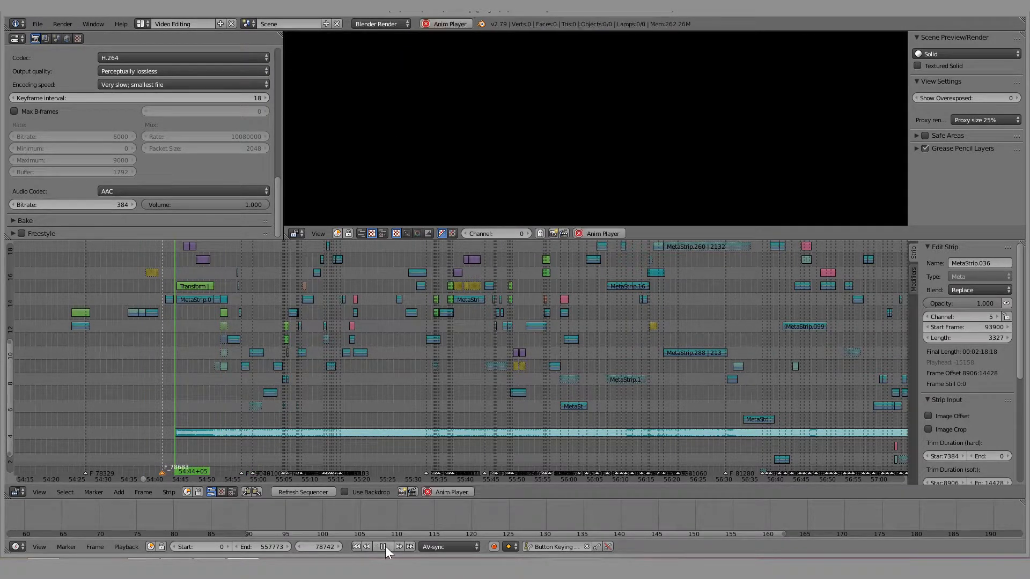
left_click(243, 448)
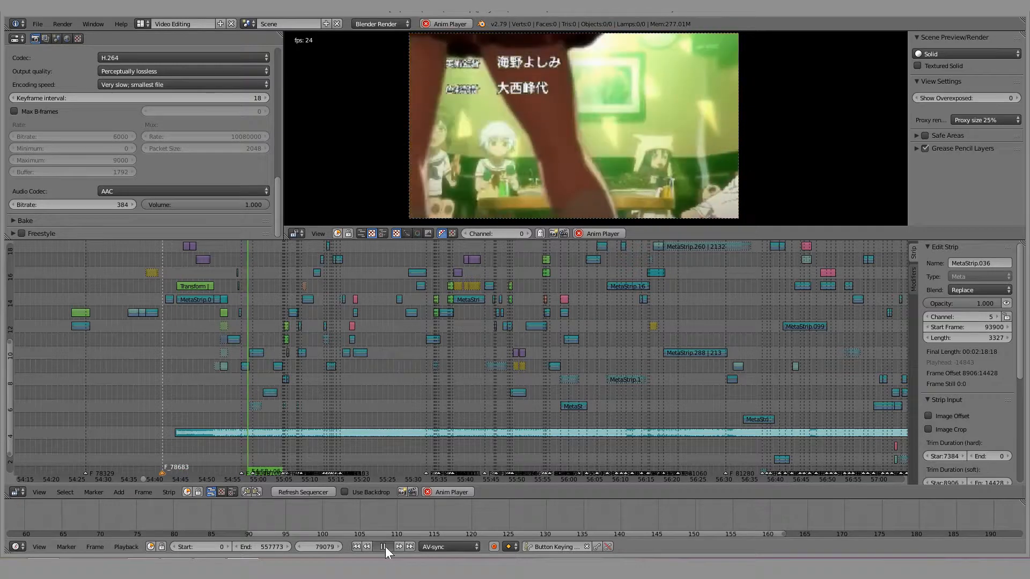
left_click(382, 546)
Scrub to the source clips after the AMV at frame 93535 and select MetaStrip.080 in channel 5
scroll(383, 391, "down", 6)
left_click_drag(695, 423, 737, 435)
mouse_move(735, 418)
right_mouse_down()
mouse_move(391, 353)
mouse_move(178, 392)
mouse_move(170, 411)
mouse_move(735, 420)
right_mouse_up()
right_click(718, 421)
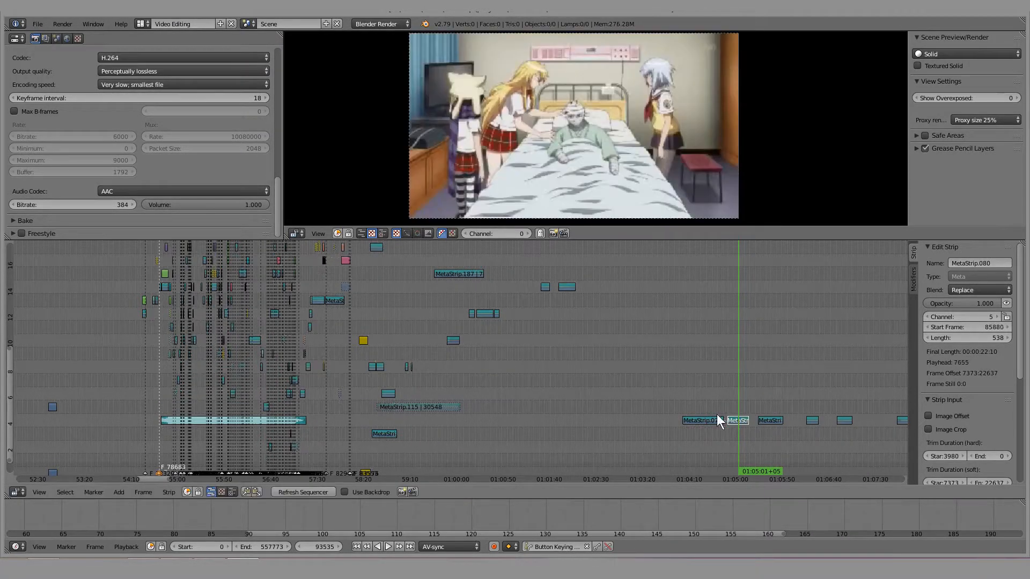
Survey how the AMV's clips, effects and text strips are layered across the channels above the main audio strip
middle_click_drag(197, 349, 510, 362)
scroll(514, 377, "up", 10)
middle_click_drag(616, 396, 442, 391)
scroll(442, 391, "up", 7)
scroll(290, 379, "up", 2)
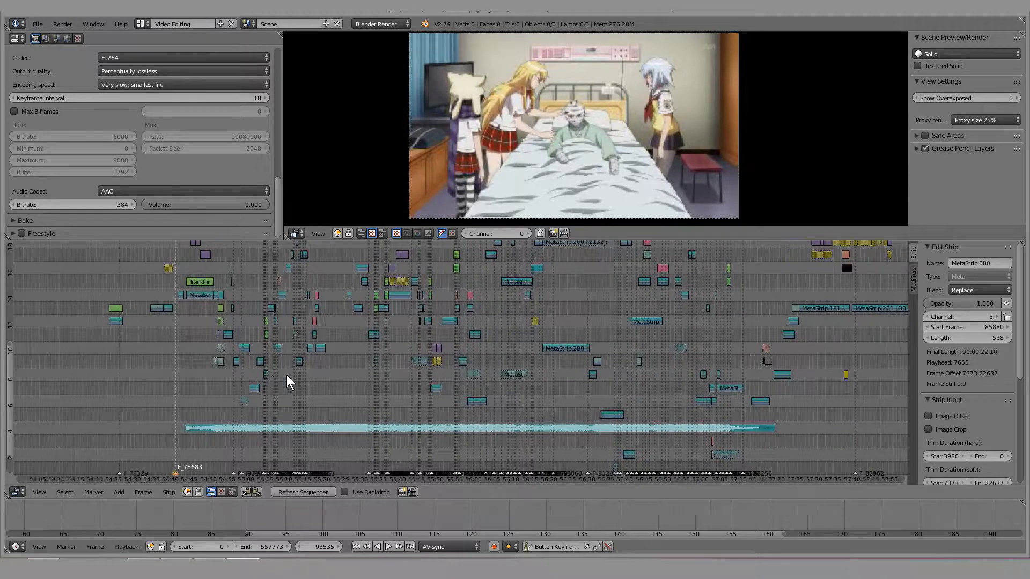
middle_click_drag(255, 349, 315, 323)
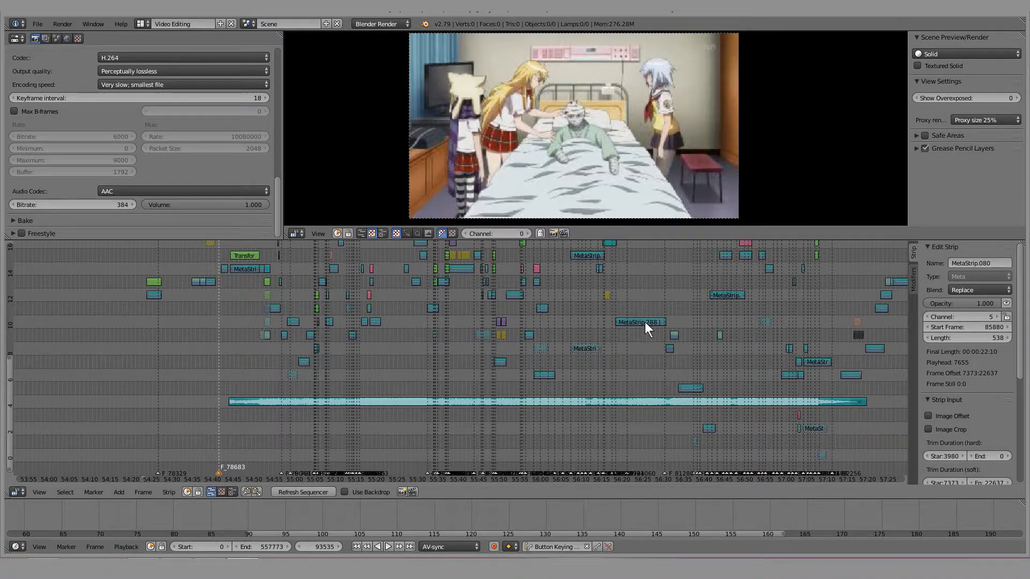
middle_click_drag(448, 304, 439, 329, "ctrl")
middle_click_drag(337, 349, 381, 331)
scroll(384, 331, "down", 6)
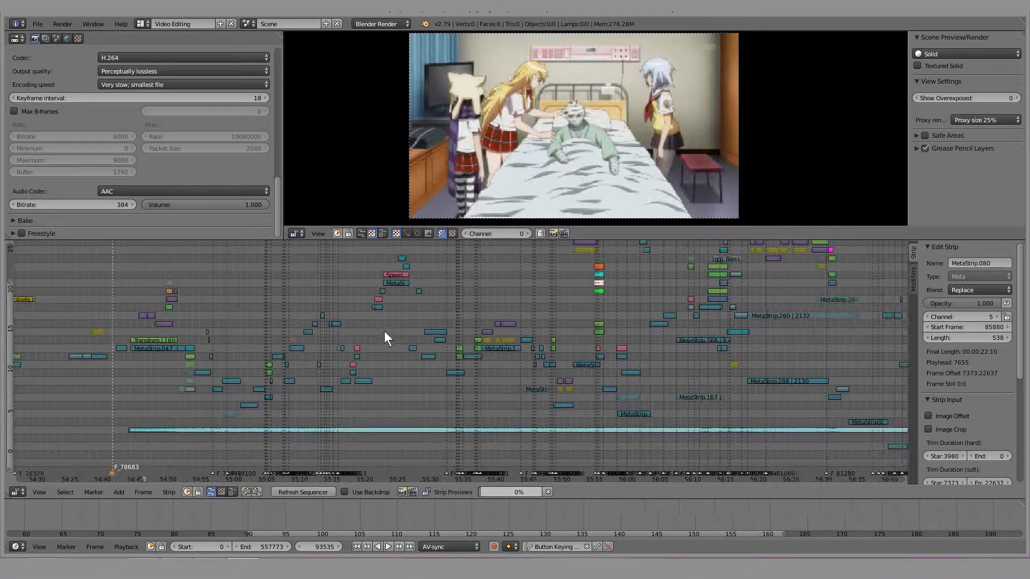
middle_click_drag(376, 292, 273, 305)
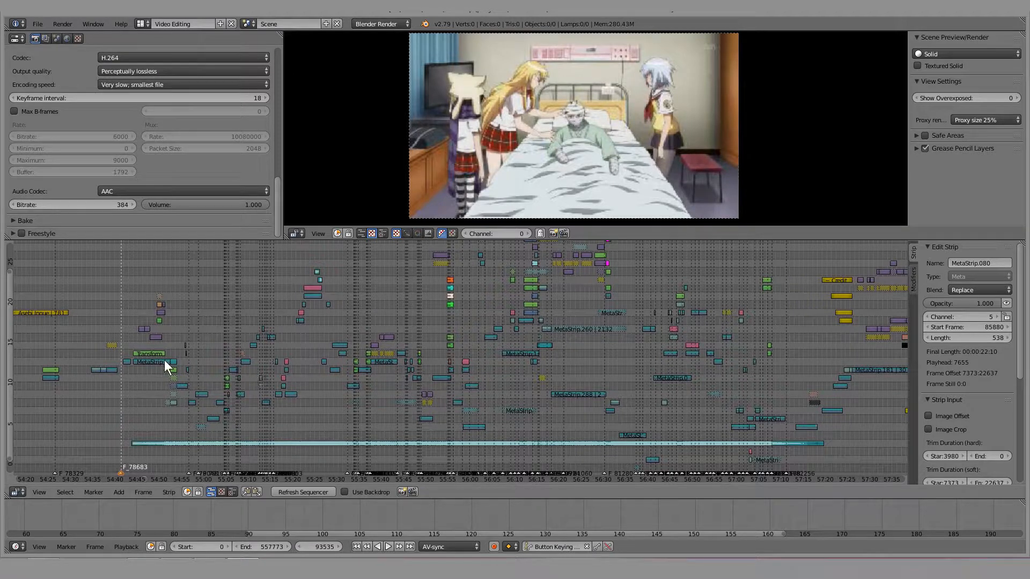
Try to extend the start of MetaStrip.047 about 98 frames earlier
right_click(135, 361)
key("g")
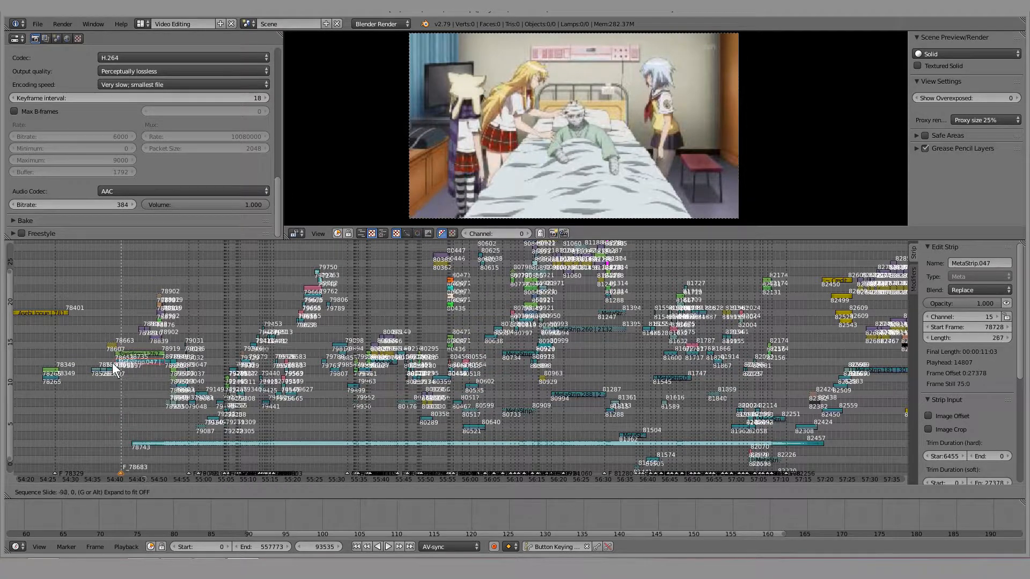
right_click(129, 372)
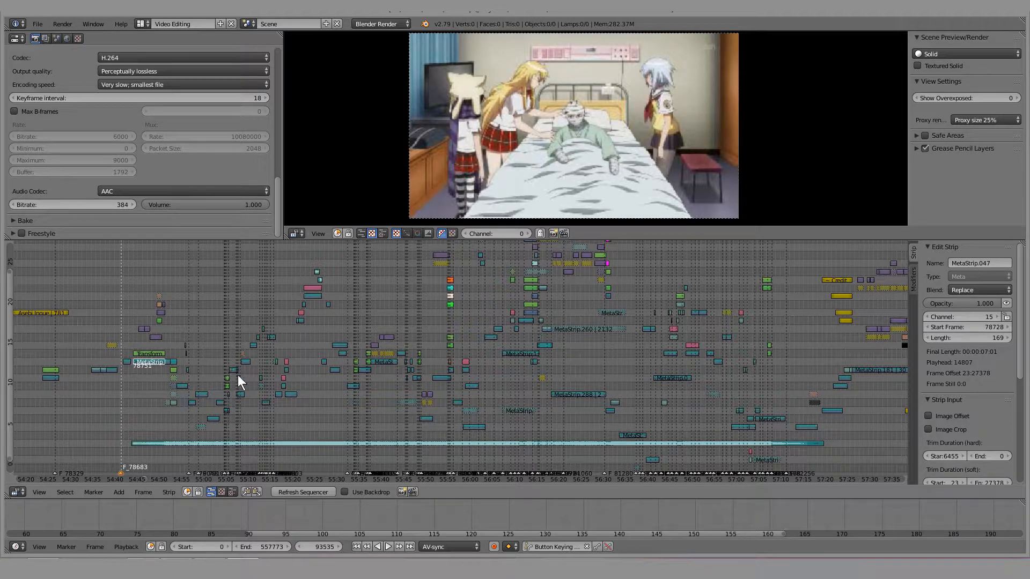
Inspect the strip settings of the Transform effect over MetaStrip.047, the Speed.003 effect and MetaStrip.149 in channel 32
right_click(149, 353)
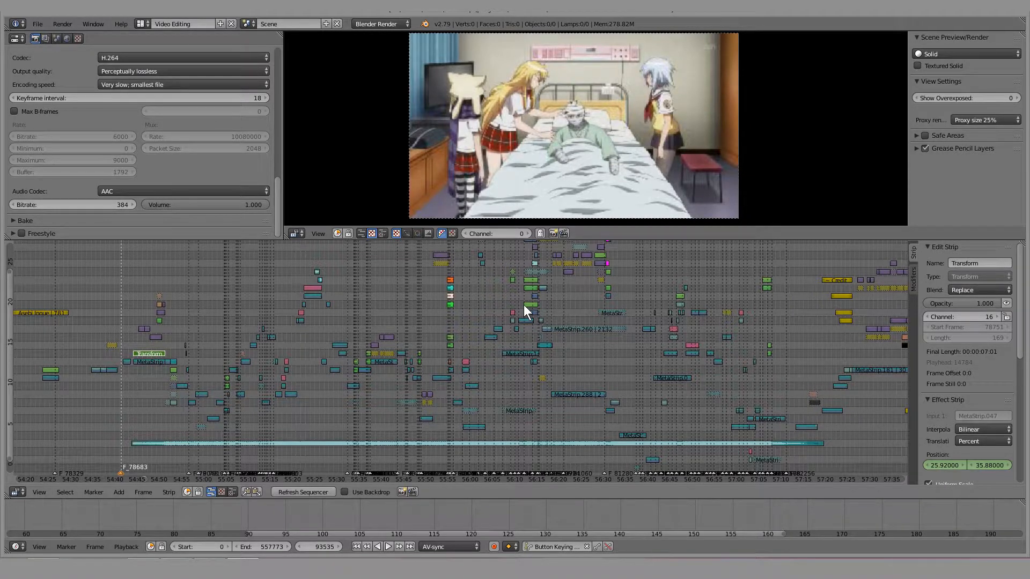
right_click(442, 258)
right_click(309, 288)
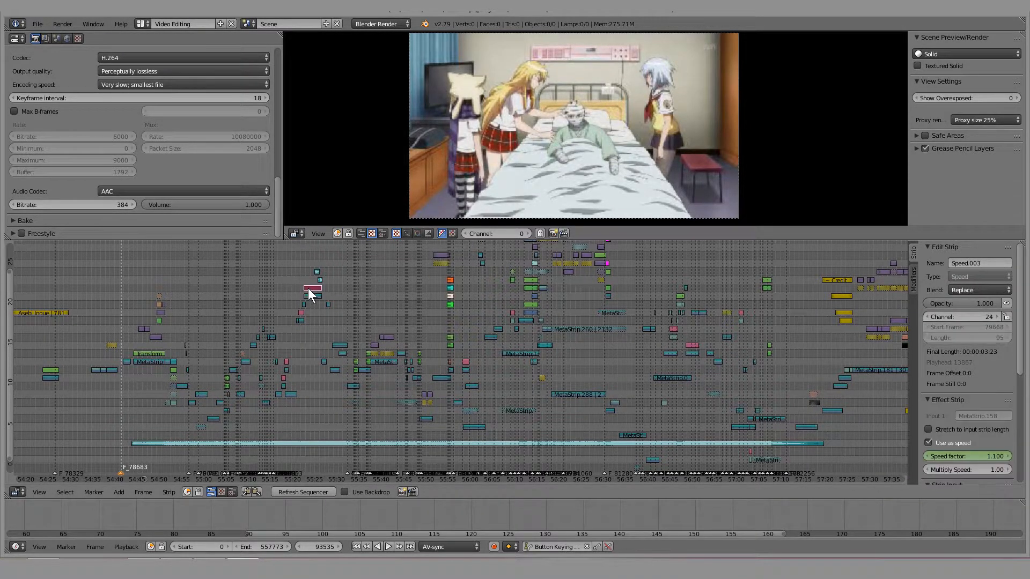
middle_click_drag(767, 327, 615, 335)
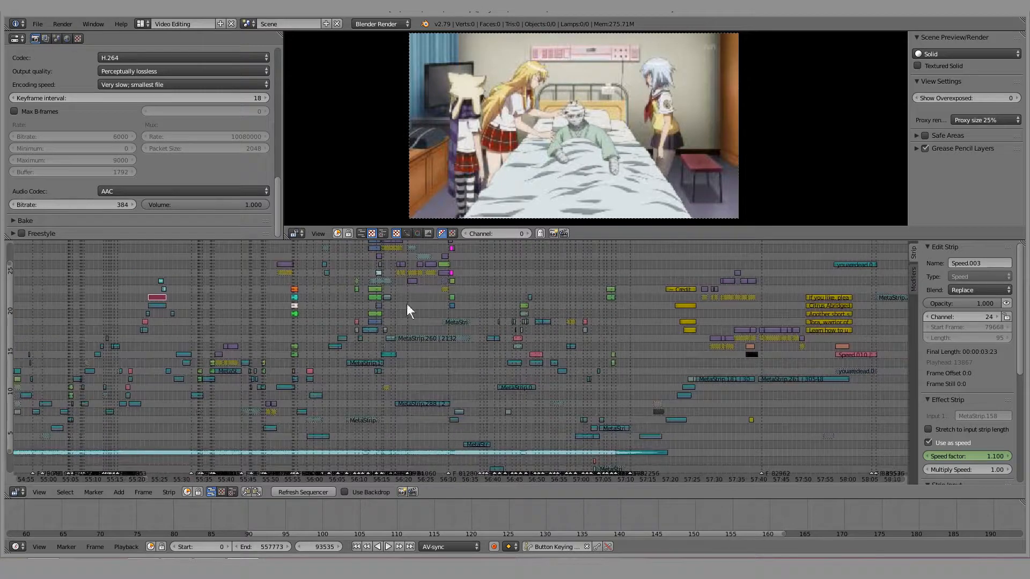
middle_click_drag(458, 302, 615, 336)
middle_click_drag(292, 338, 514, 332)
right_click(352, 261)
Set the playhead just before the first clip after the F_78683 marker and briefly play the opening shot
scroll(433, 304, "up", 2)
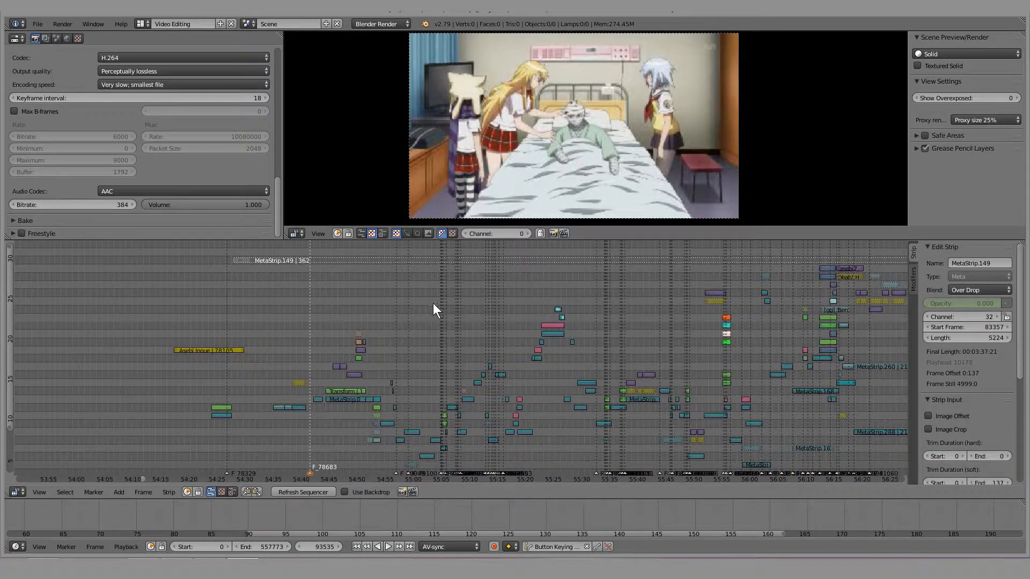
scroll(472, 322, "up", 2)
middle_click_drag(304, 336, 448, 298)
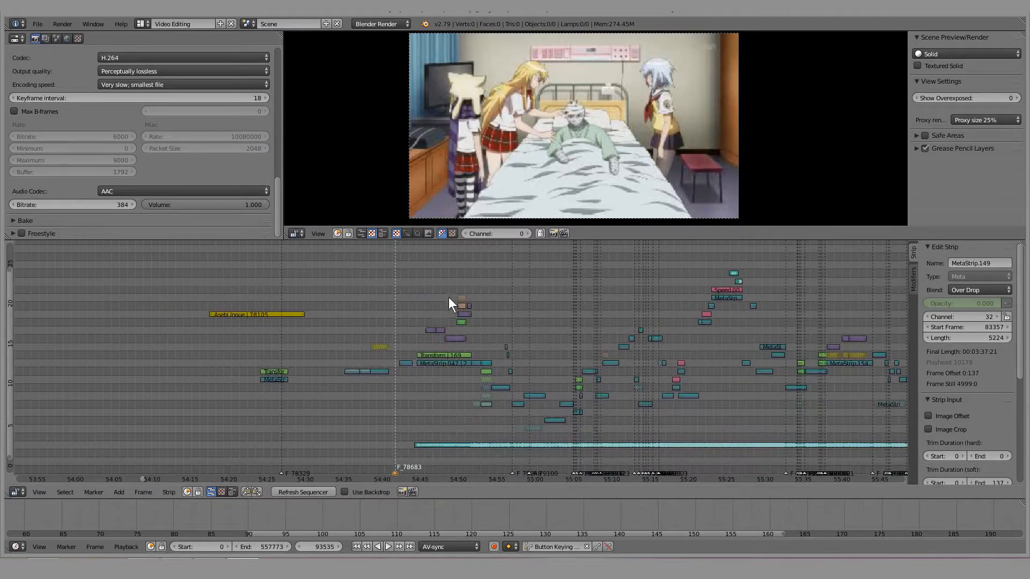
scroll(452, 296, "up", 8)
middle_click_drag(387, 314, 328, 328)
scroll(331, 321, "up", 7)
mouse_move(158, 319)
left_mouse_down()
mouse_move(169, 319)
mouse_move(160, 323)
left_mouse_up()
left_click(387, 545)
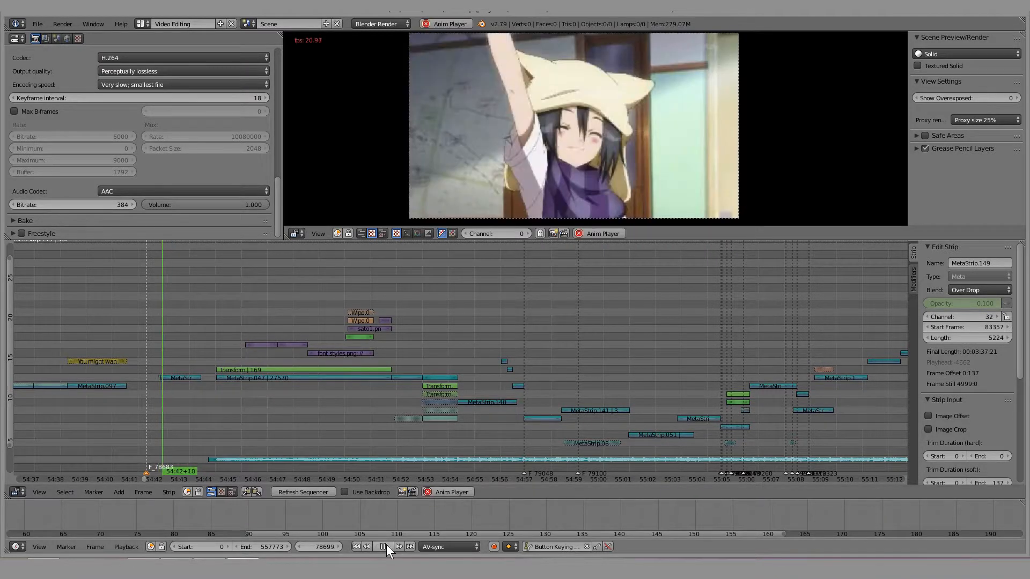
left_click(391, 546)
Select the Transform strip above MetaStrip.047 and play its subtitled scene twice from around frame 78745
left_click_drag(178, 339, 205, 338)
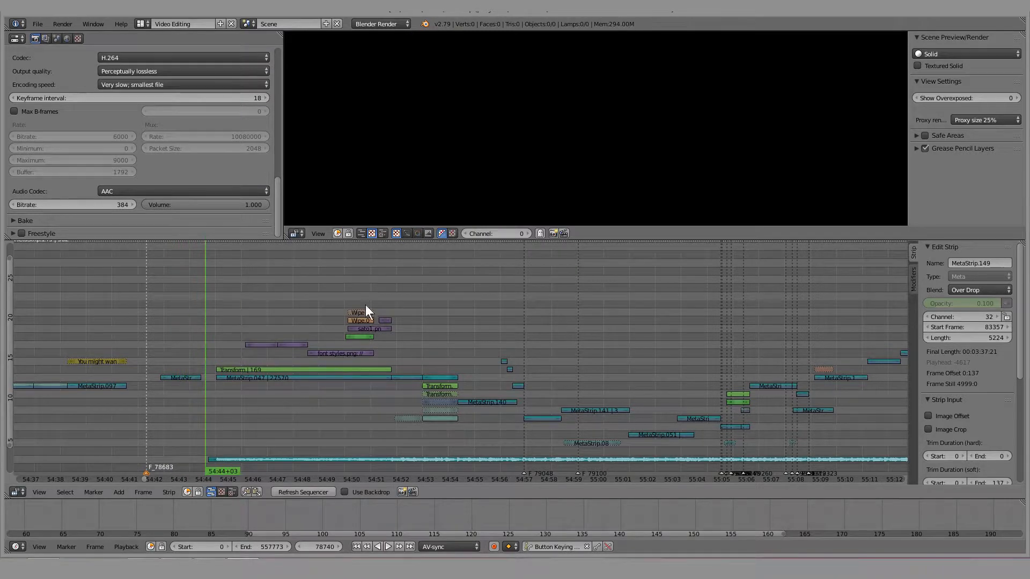
left_click(210, 307)
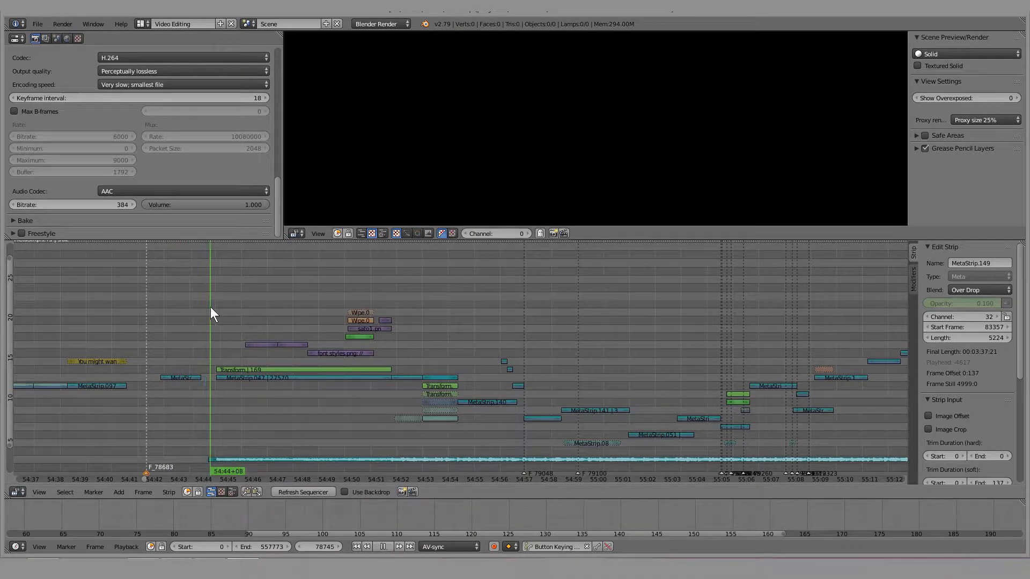
right_click(247, 370)
key("alt+a")
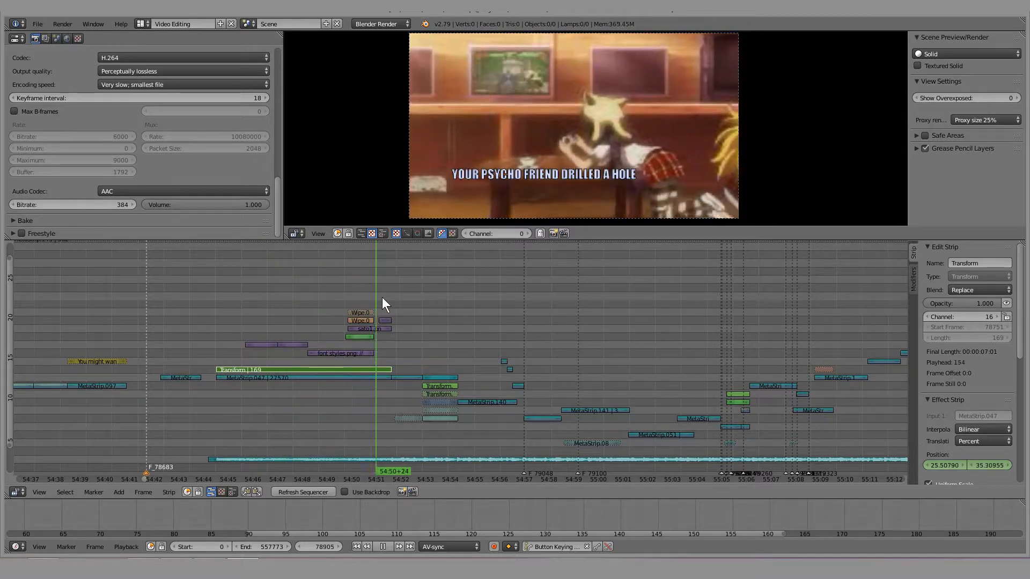
left_click(212, 308)
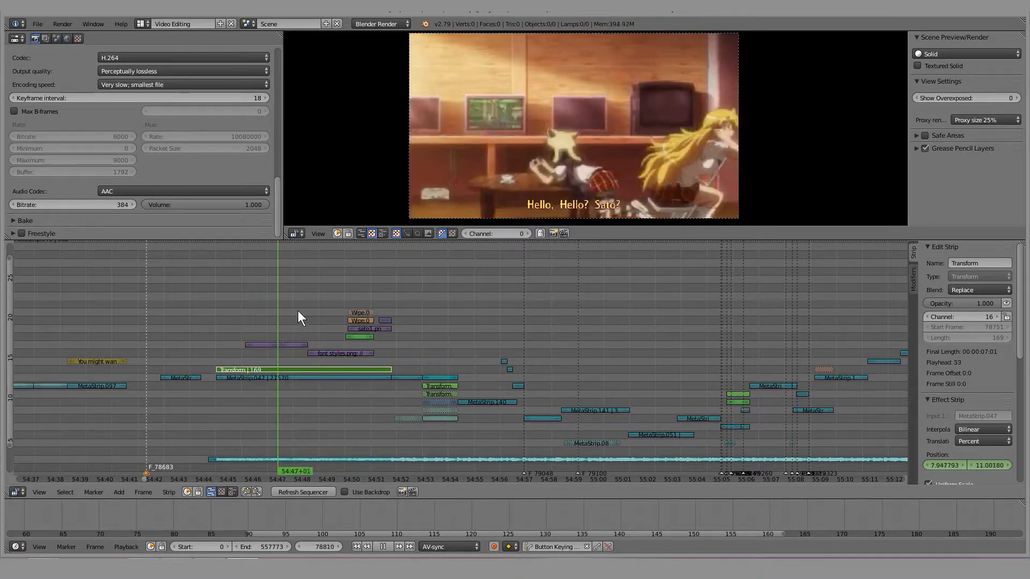
key("alt+a")
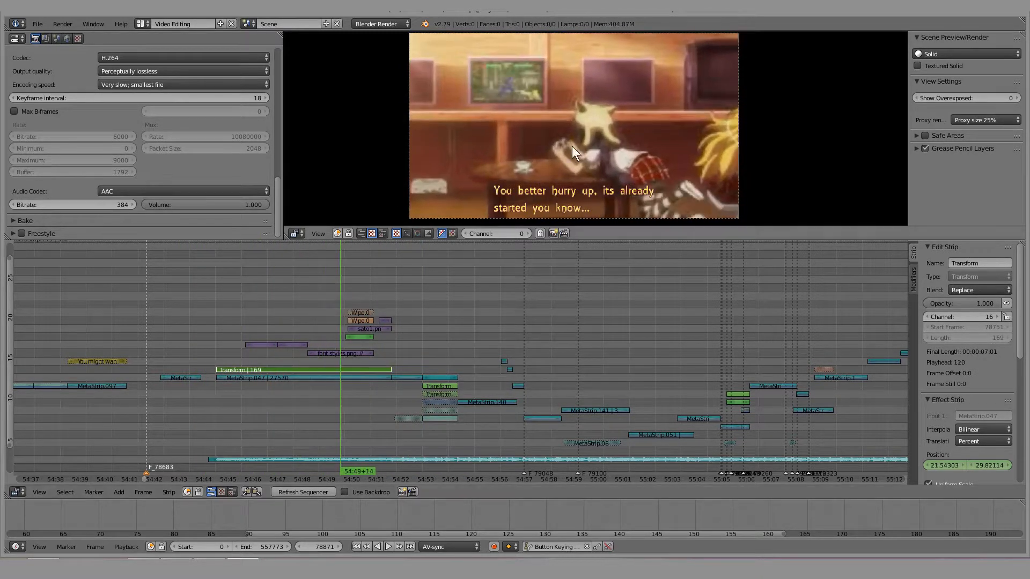
Play the subtitled scene again around frames 78871 to 78885, where the wiped caption starts appearing
key("alt+a")
left_click(355, 285)
key("alt+a")
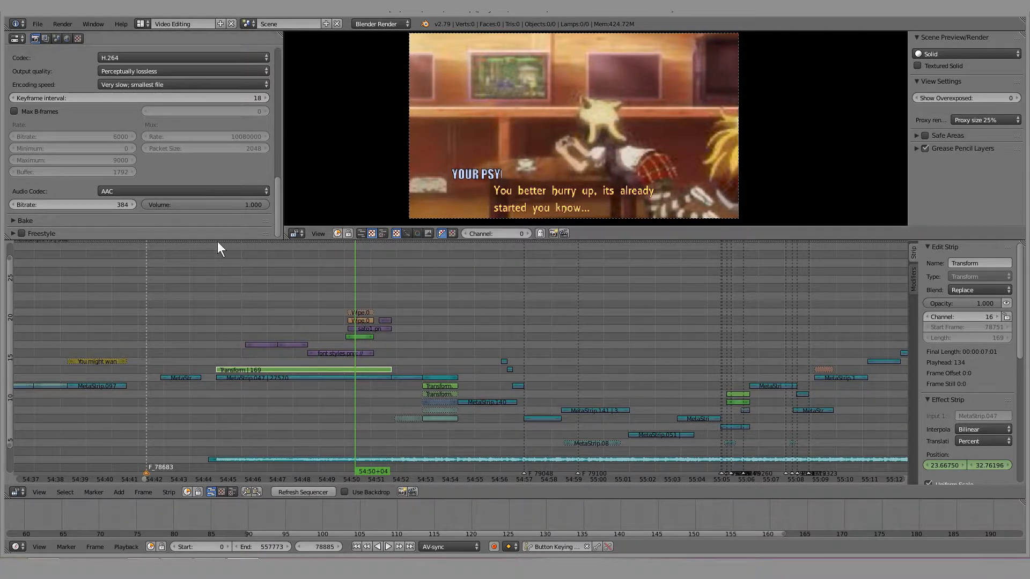
Mute the Transform strip over MetaStrip.047 and all subtitle, wipe and adjustment strips above it, and scrub through the plain shot
key("b")
left_click_drag(206, 288, 411, 369)
key("h")
left_click_drag(328, 348, 384, 324)
left_click_drag(335, 300, 383, 296)
mouse_move(290, 298)
left_mouse_down()
mouse_move(324, 304)
mouse_move(306, 306)
left_mouse_up()
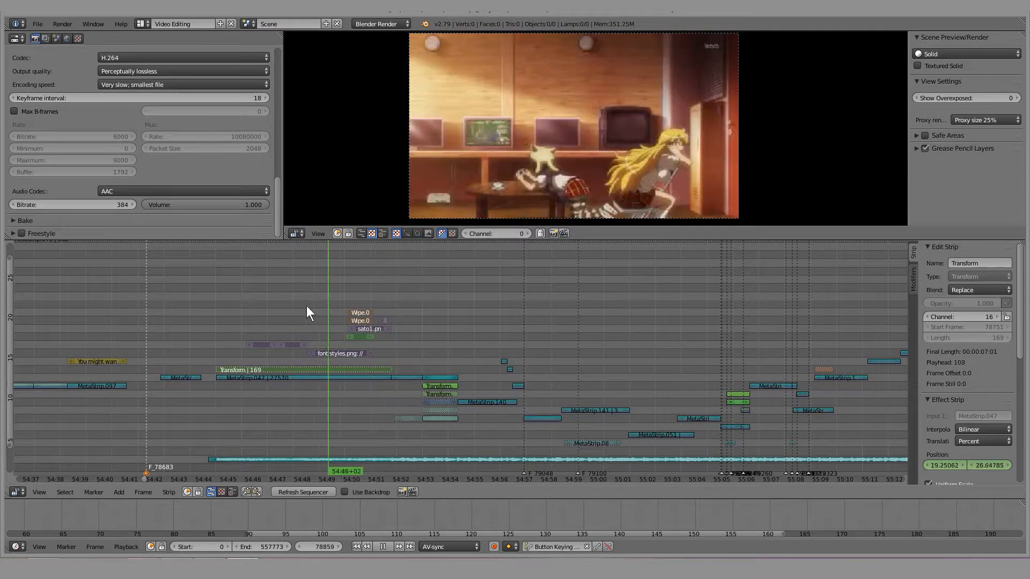
Set the playhead at the start of MetaStrip.047, select that strip and try to add a Transform effect strip to it
scroll(268, 330, "up", 9)
middle_click_drag(173, 320, 458, 327)
right_click(324, 375)
left_click_drag(272, 349, 255, 344)
right_click(275, 385)
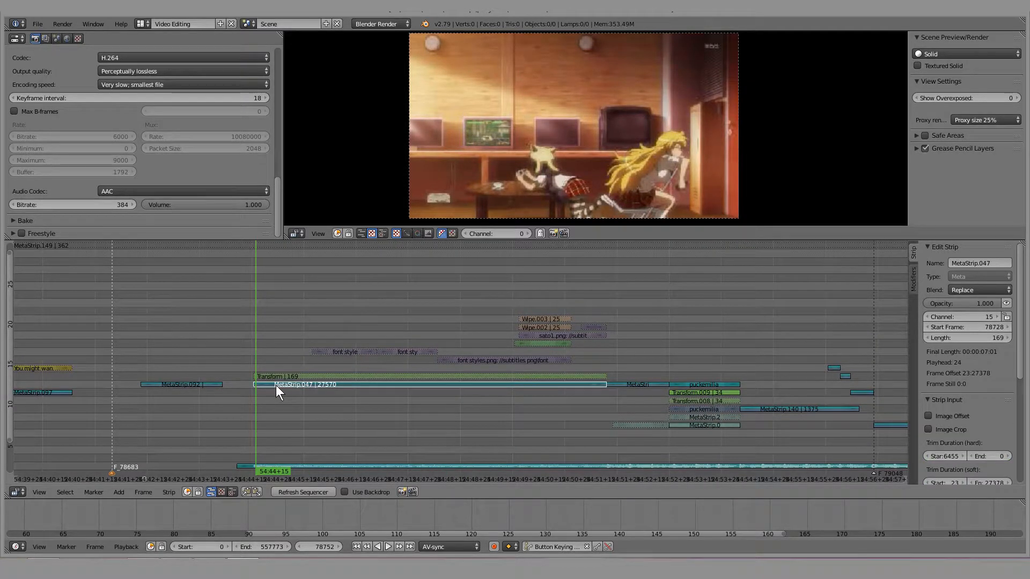
key("shift+a")
mouse_move(272, 453)
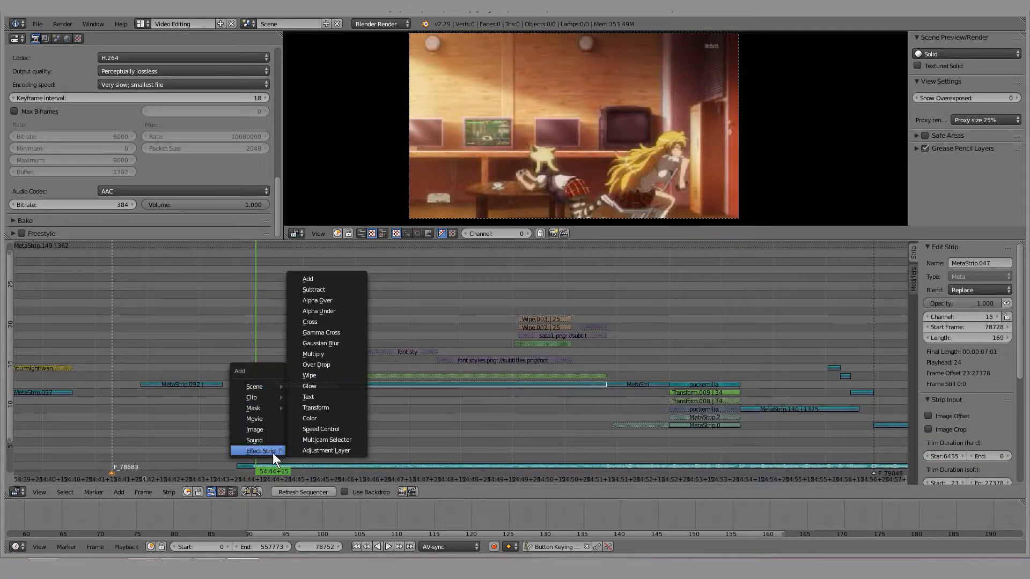
left_click(340, 406)
Unmute the existing Transform strip over MetaStrip.047 and scrub to about frame 78772 to preview its zoom
key("alt+h")
left_click_drag(254, 331, 297, 365)
scroll(960, 420, "down", 2)
key("shift+alt+a")
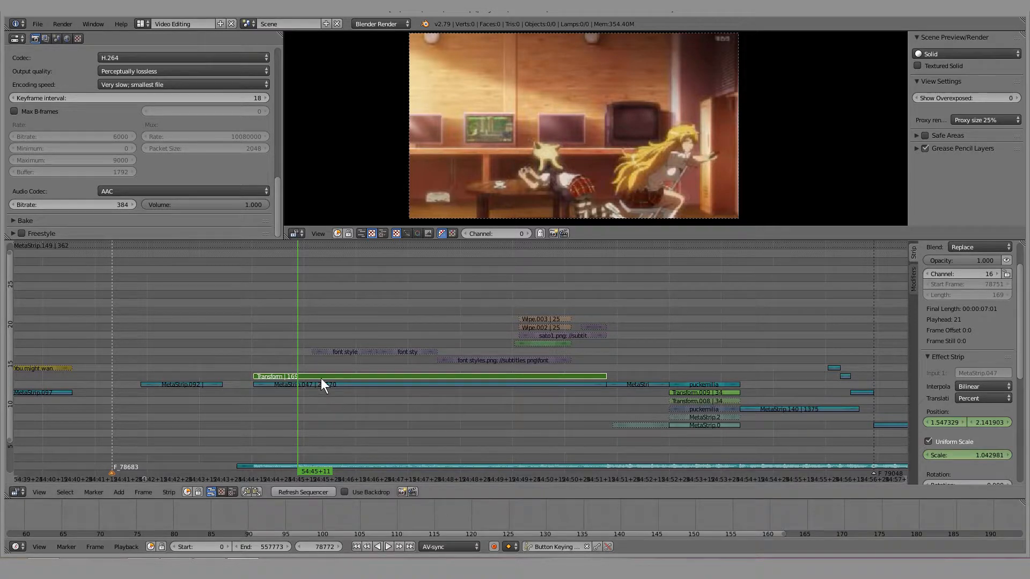
Move the playhead back to frame 78743, select the Transform strip over MetaStrip.047 and play its zoom
left_click(365, 545)
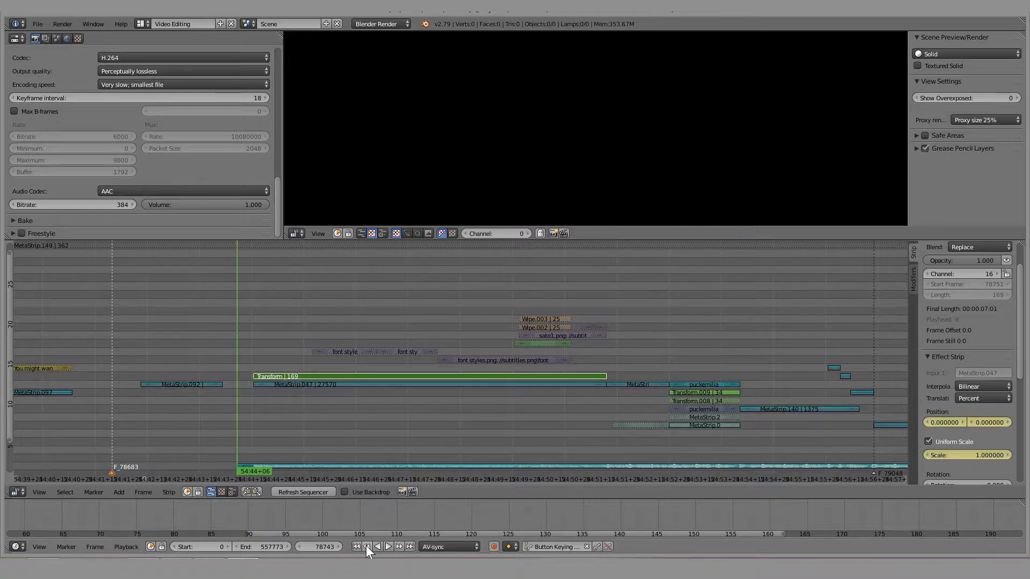
mouse_move(255, 385)
right_mouse_down()
mouse_move(232, 385)
mouse_move(284, 394)
mouse_move(249, 380)
right_mouse_up()
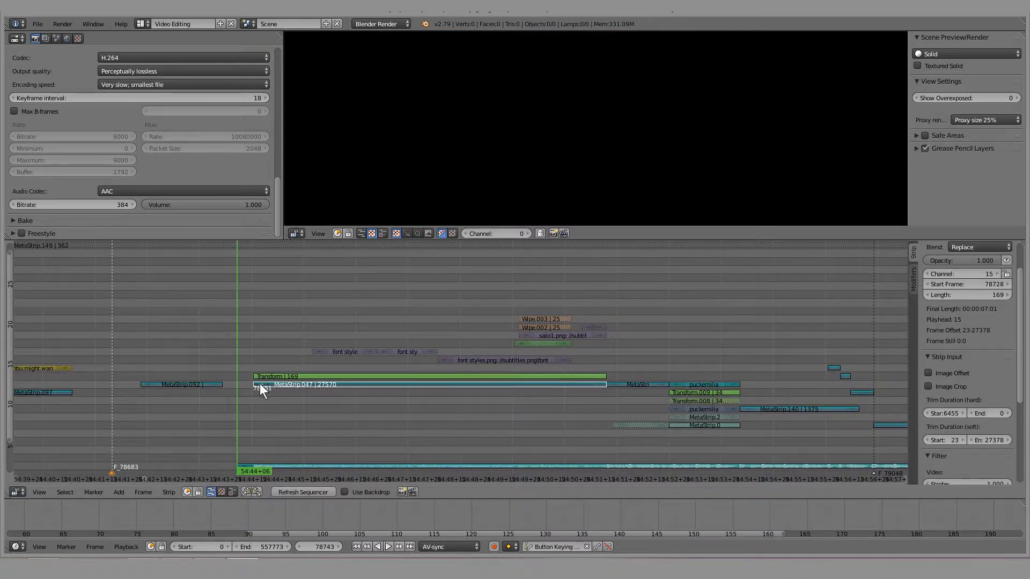
right_click(272, 376)
key("alt+a")
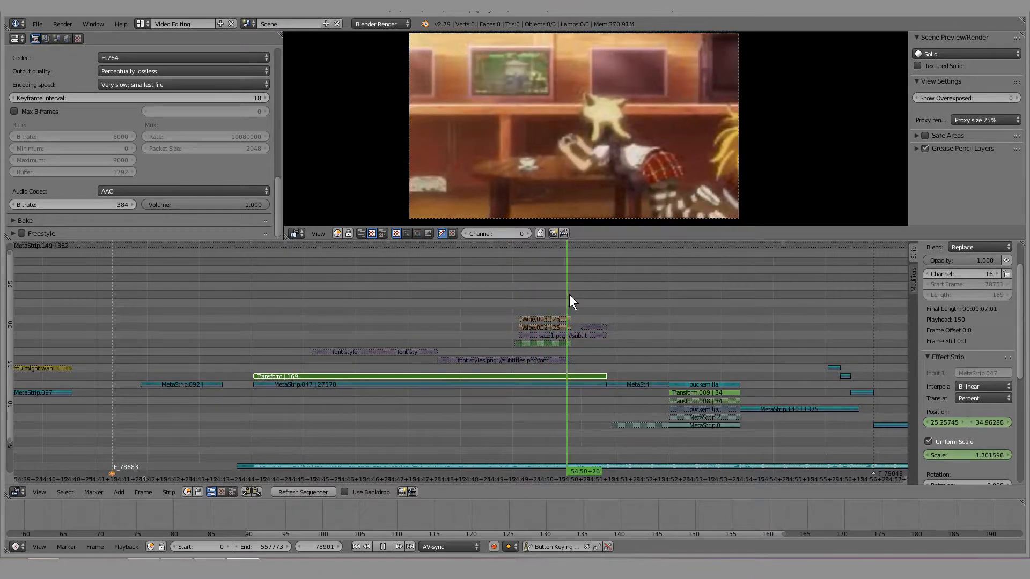
key("alt+a")
Scrub back and forth through the Transform zoom and replay the shot with the subtitles still muted
left_click_drag(235, 323, 591, 295)
middle_click_drag(607, 294, 554, 311)
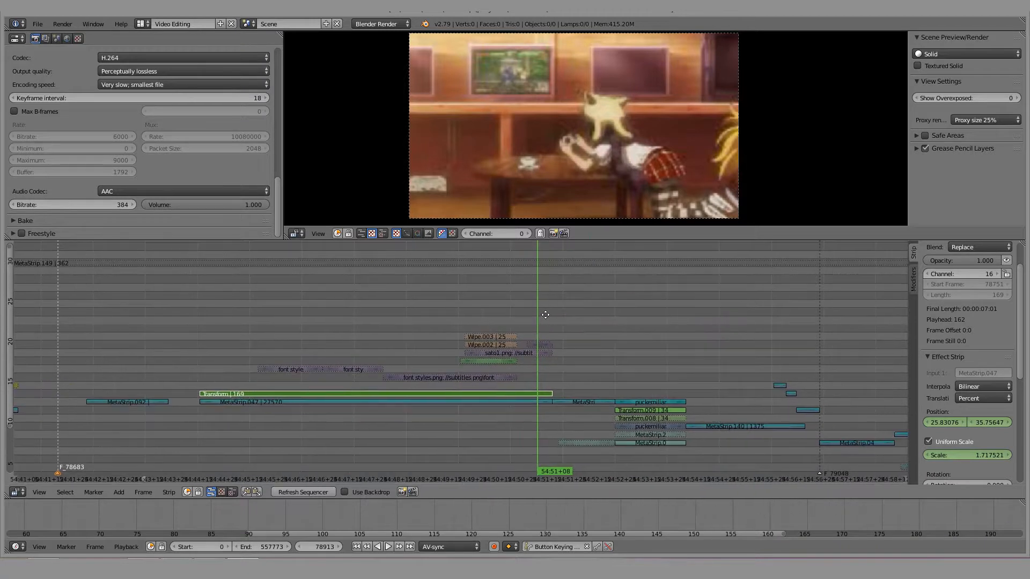
left_click_drag(300, 314, 429, 322)
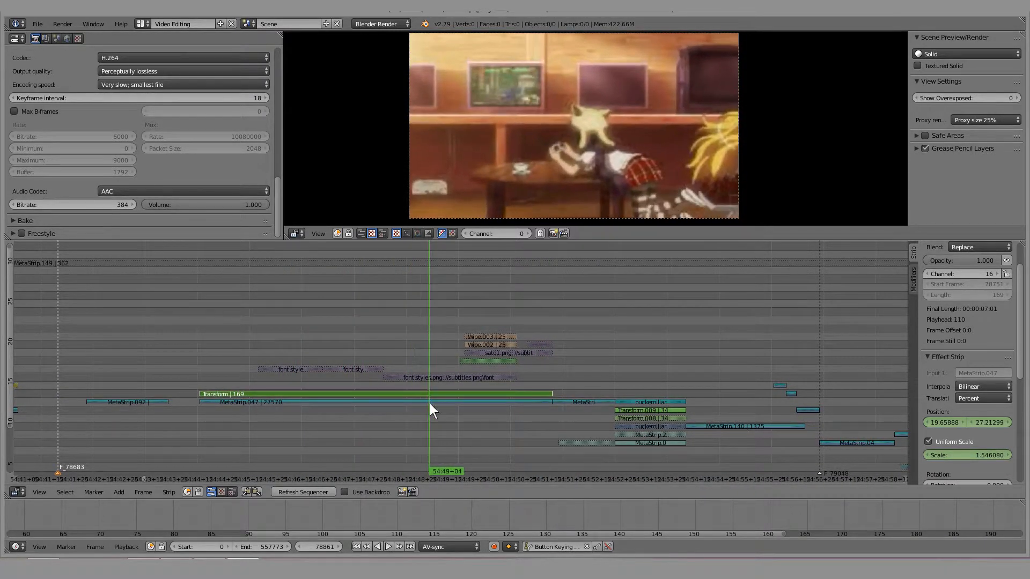
left_click(388, 546)
middle_click_drag(380, 411, 330, 357)
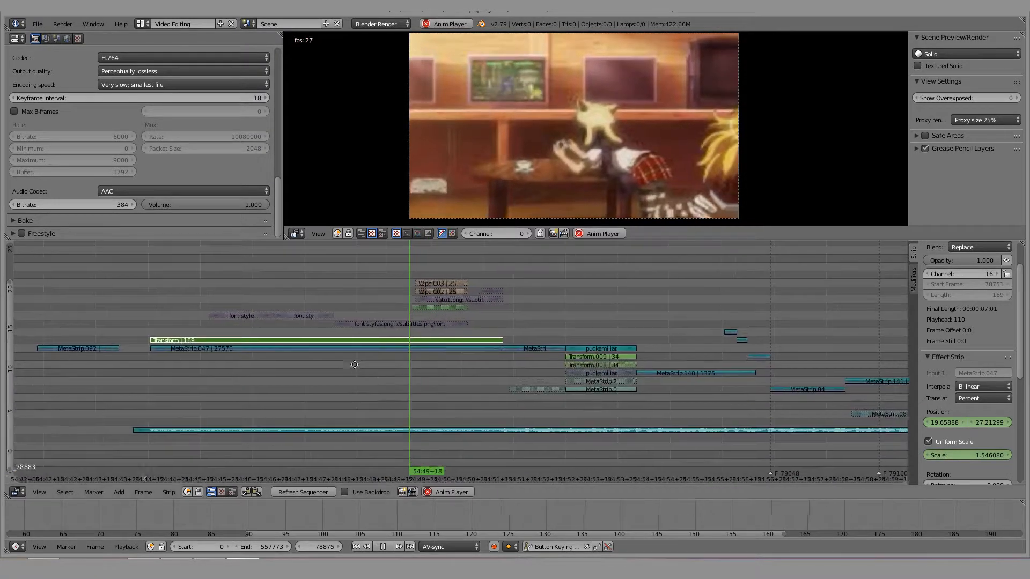
left_click(297, 343)
left_click(173, 311)
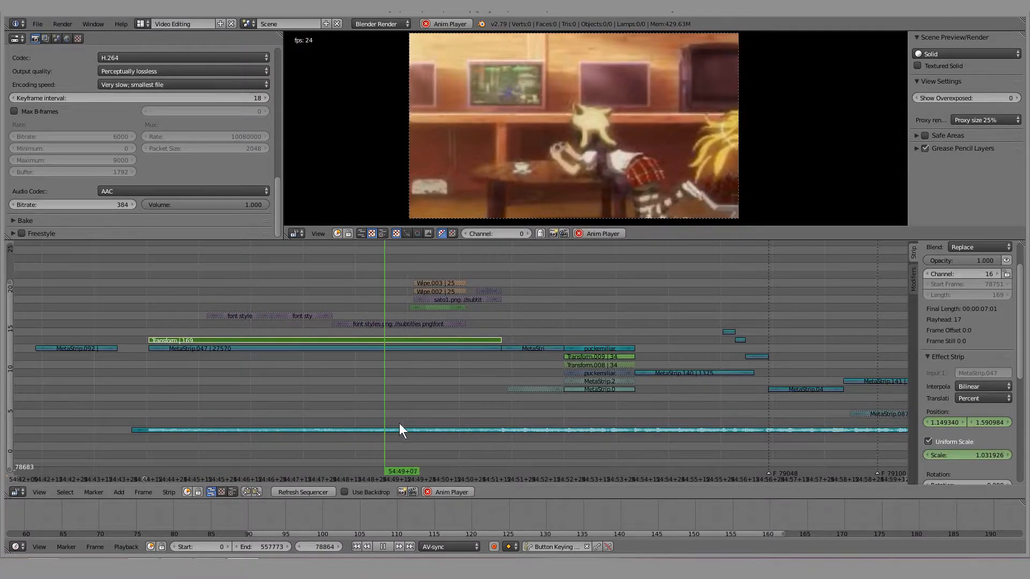
left_click(387, 546)
Unmute all the subtitle, wipe and adjustment strips above the Transform strip over MetaStrip.047
scroll(156, 294, "up", 2)
key("b")
left_click_drag(76, 281, 503, 357)
key("alt+h")
Play the start of the shot with its first subtitle and select the font styles1.png image strip
middle_click_drag(259, 314, 422, 314)
left_click(256, 310)
key("alt+a")
key("alt+a")
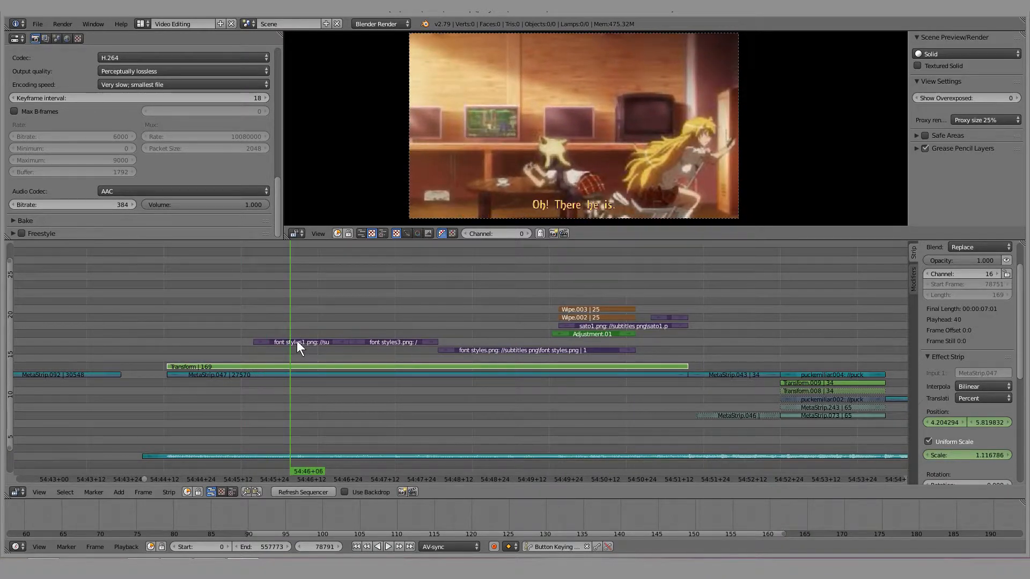
left_click(297, 344)
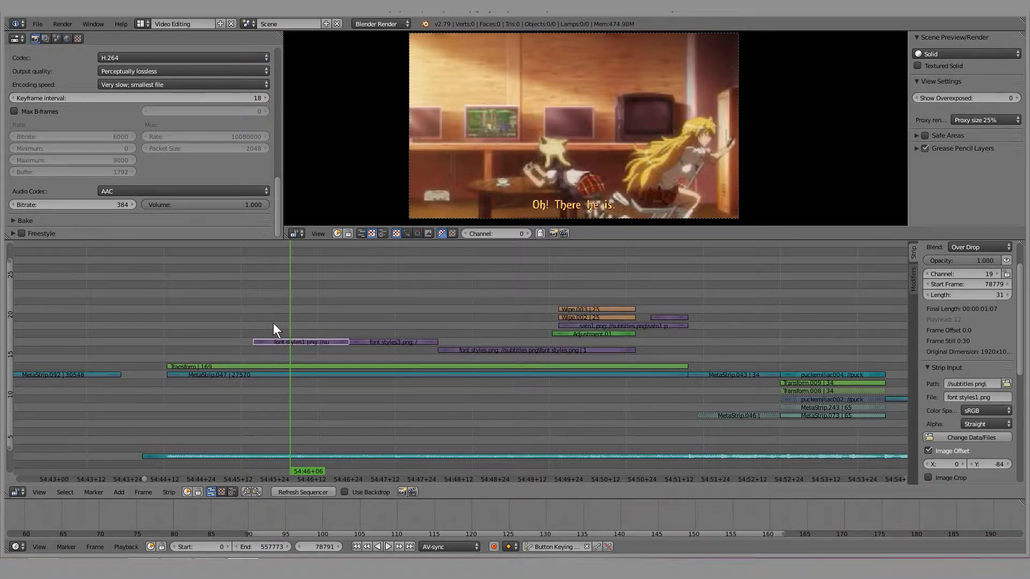
Add a Text effect strip in channel 21 above font styles1.png, starting at frame 78783, with the text "sfdfsdsfdfsdsd"
key("shift+a")
mouse_move(262, 387)
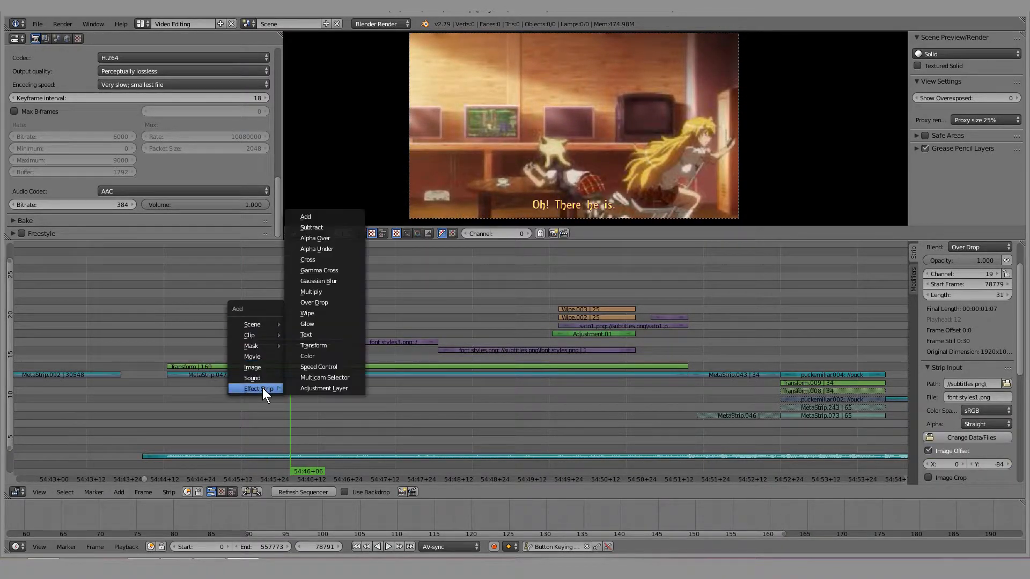
left_click(328, 334)
left_click(295, 323)
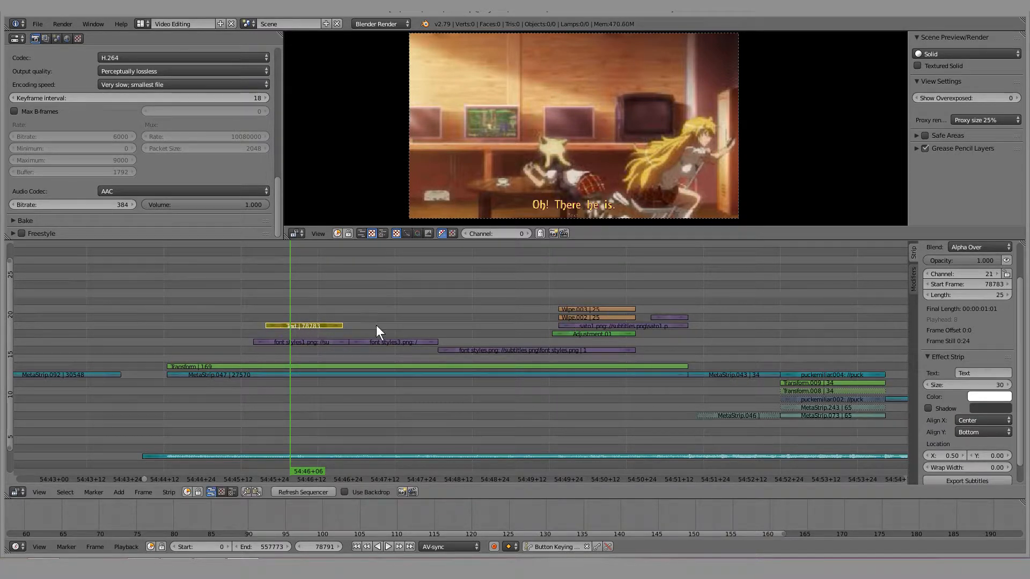
left_click(968, 373)
type("sfdfsdfdfsdsd")
key("Return")
Set the text strip's blend mode to Over Drop and its colour to yellow
scroll(986, 344, "up", 2)
left_click(981, 291)
left_click(968, 183)
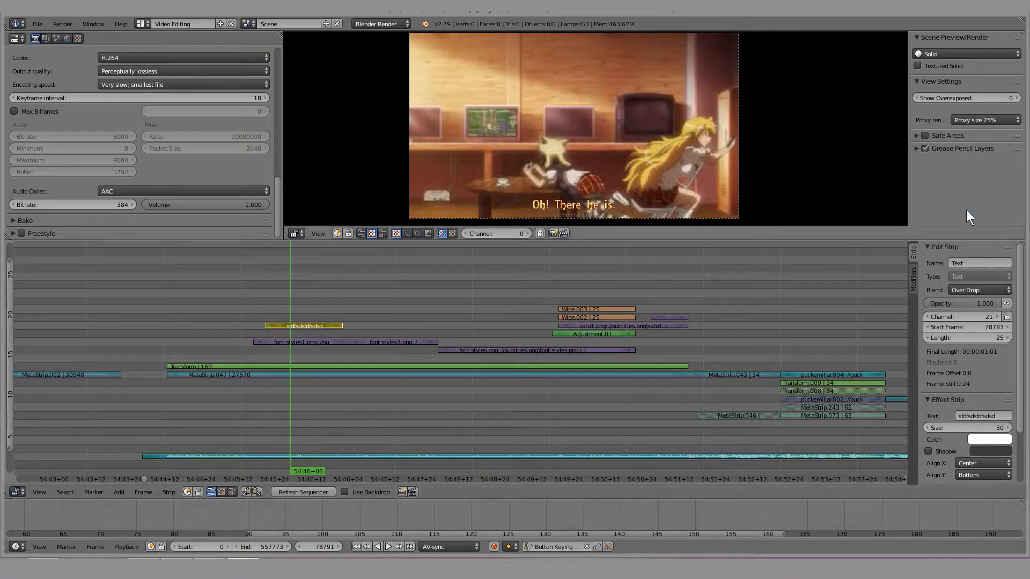
scroll(987, 403, "down", 3)
left_click(988, 375)
left_click(967, 279)
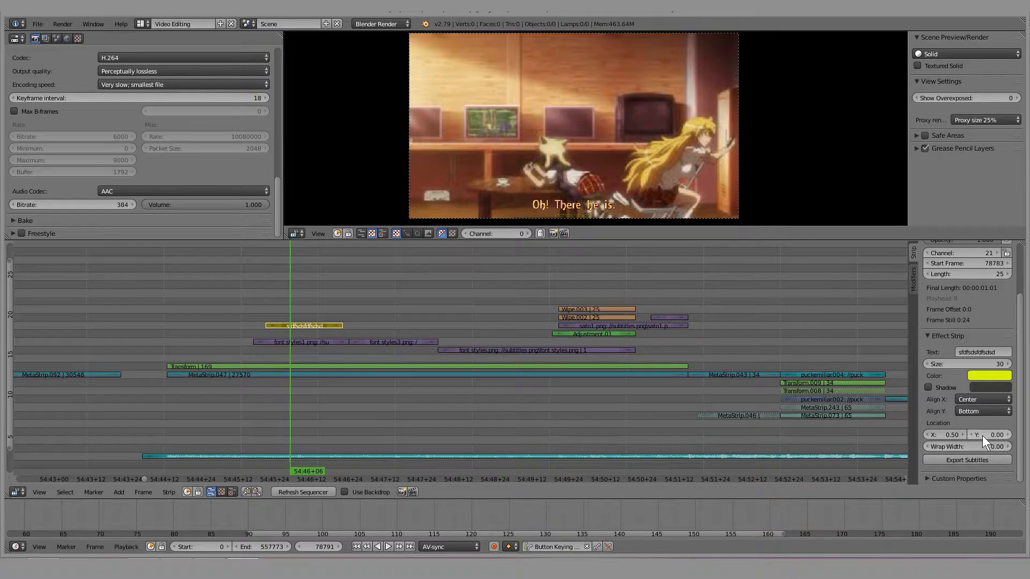
Set the text strip's font size to 86
left_click_drag(975, 364, 1015, 365)
left_click(975, 364)
left_click(982, 333)
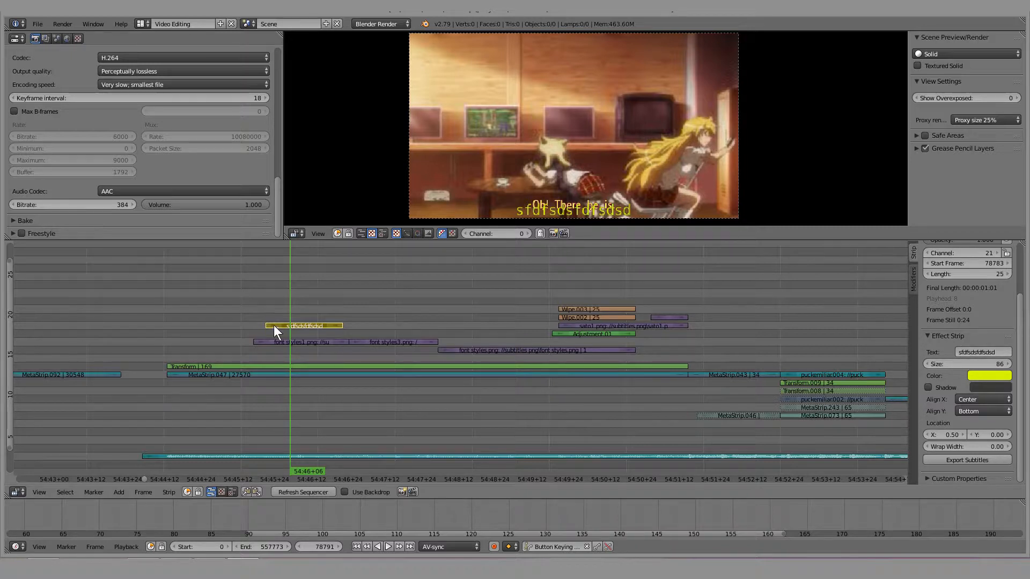
Try to move the text strip down to channel 19 over the font styles1.png subtitle, and mute the text strip
key("g")
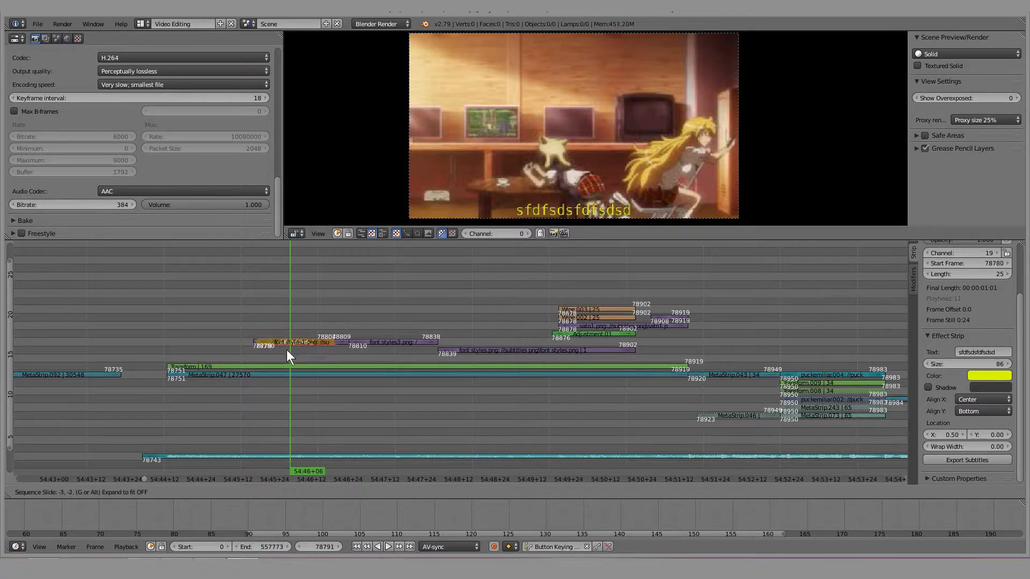
left_click(282, 351)
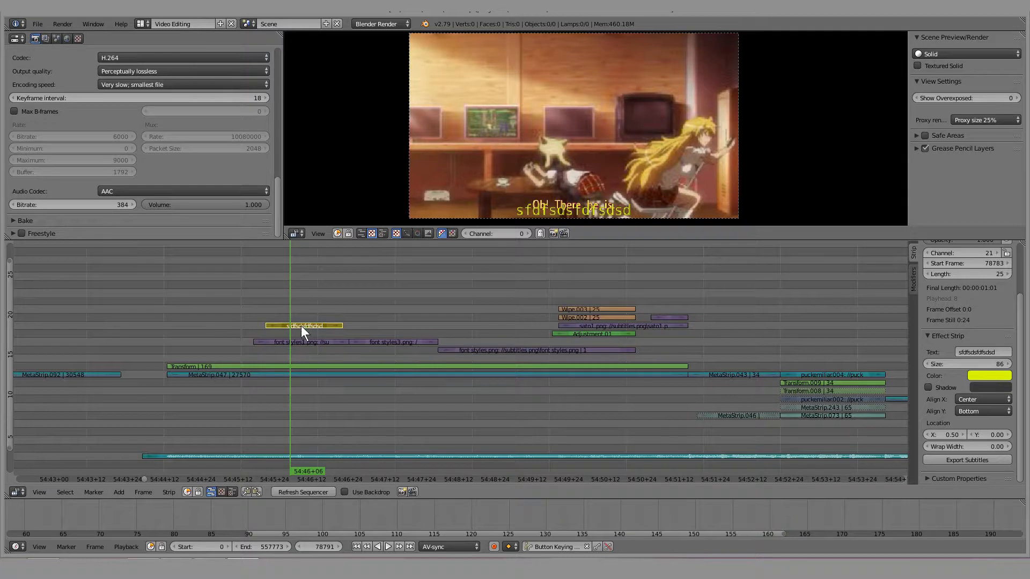
scroll(301, 309, "down", 1)
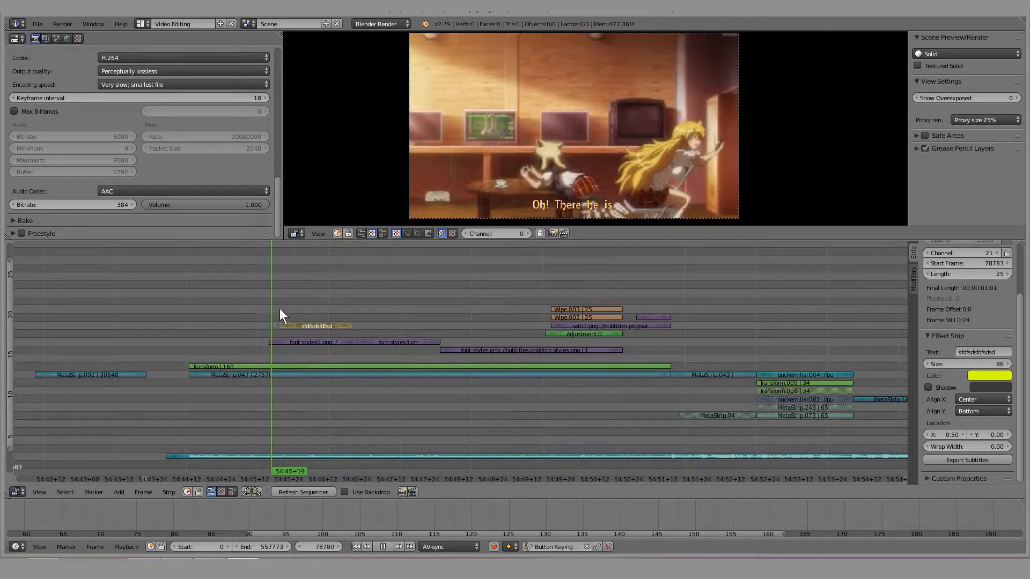
Play the first two subtitles and inspect the strip settings of font styles1.png and font styles3.png
right_click(311, 341)
middle_click_drag(395, 321, 260, 335)
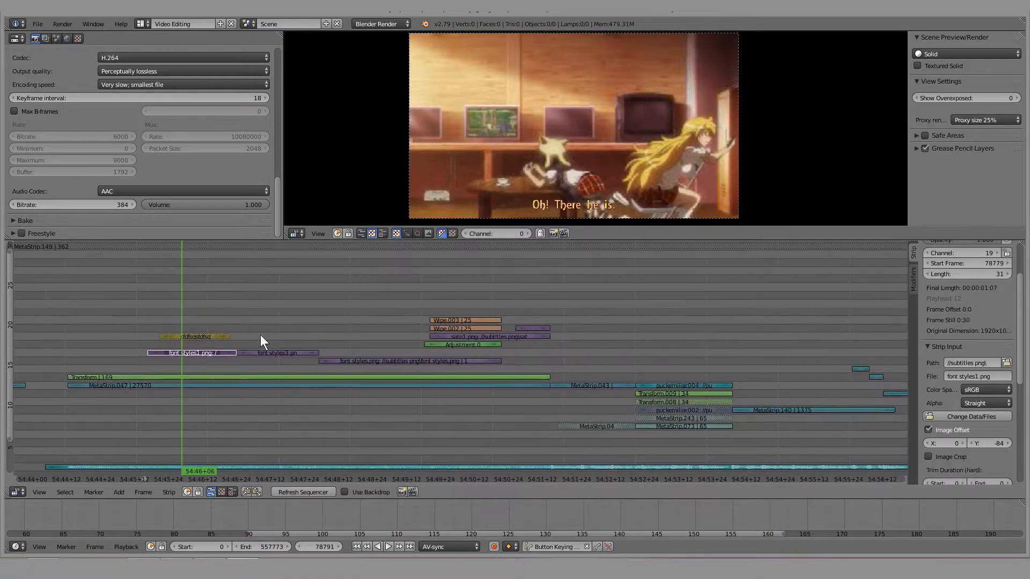
key("alt+a")
key("alt+a")
left_click_drag(300, 326, 272, 338)
scroll(281, 349, "up", 1)
right_click(281, 349)
right_click(272, 349)
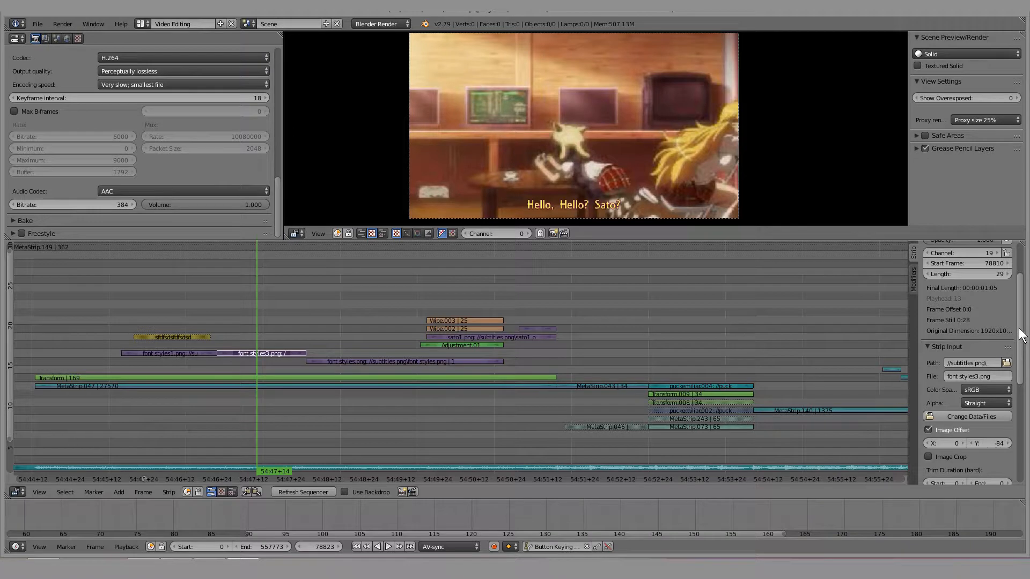
scroll(1015, 335, "up", 3)
Play on through the third subtitle to about frame 78875, just before the wipe strips begin
middle_click_drag(299, 318, 271, 323)
scroll(281, 346, "up", 1)
key("alt+a")
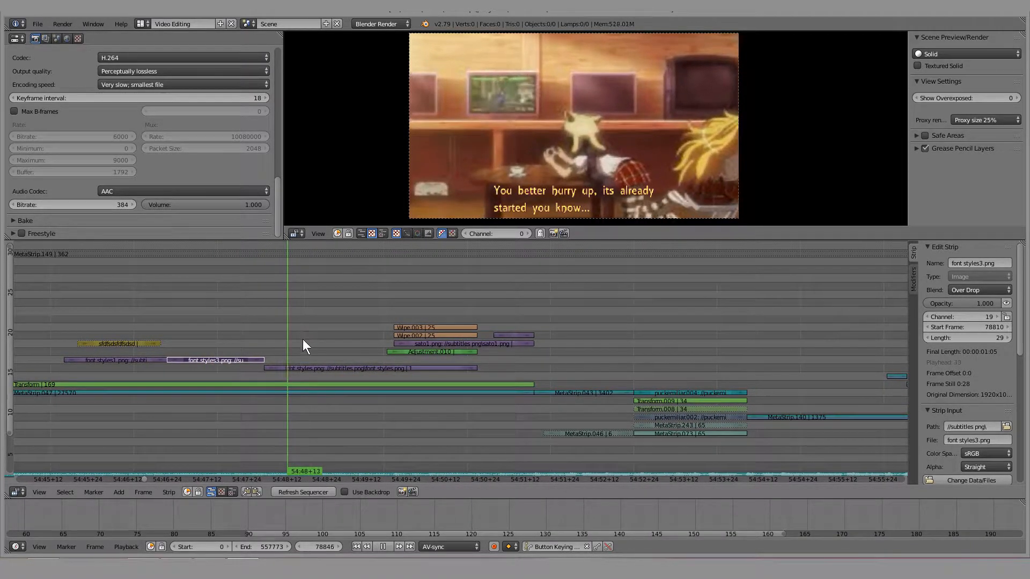
key("alt+a")
scroll(391, 319, "up", 3)
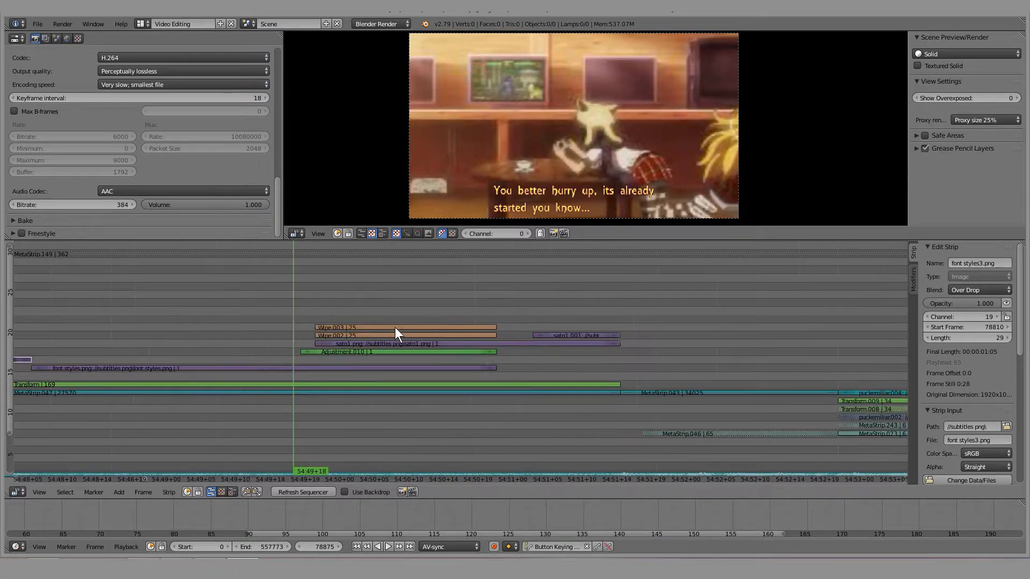
Select the Wipe.003 strip, inspect its settings and play the wiped-in caption with the strip active
left_click(384, 328)
left_click(377, 335)
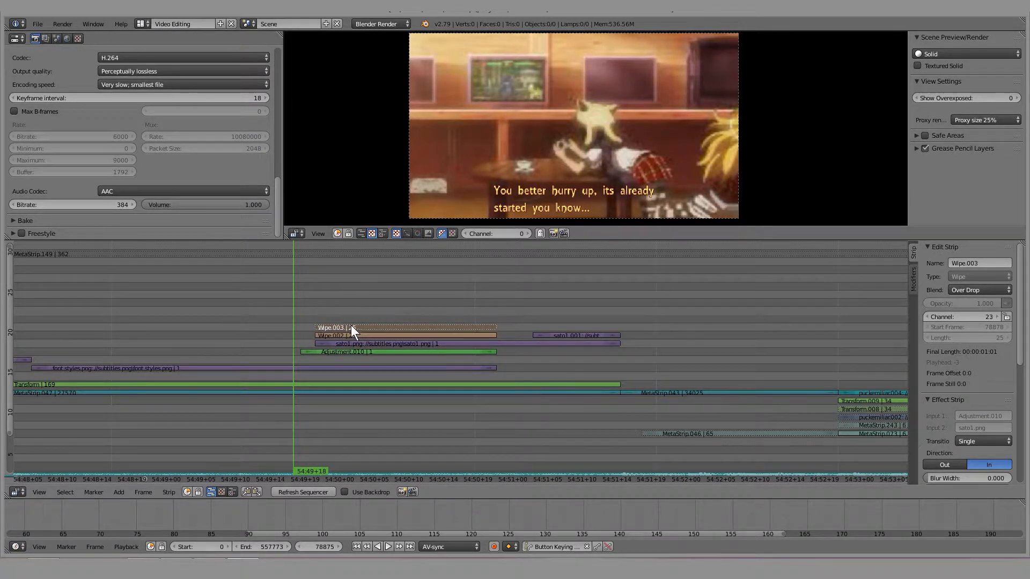
left_click(351, 326)
key("alt+a")
key("alt+a")
key("alt+a")
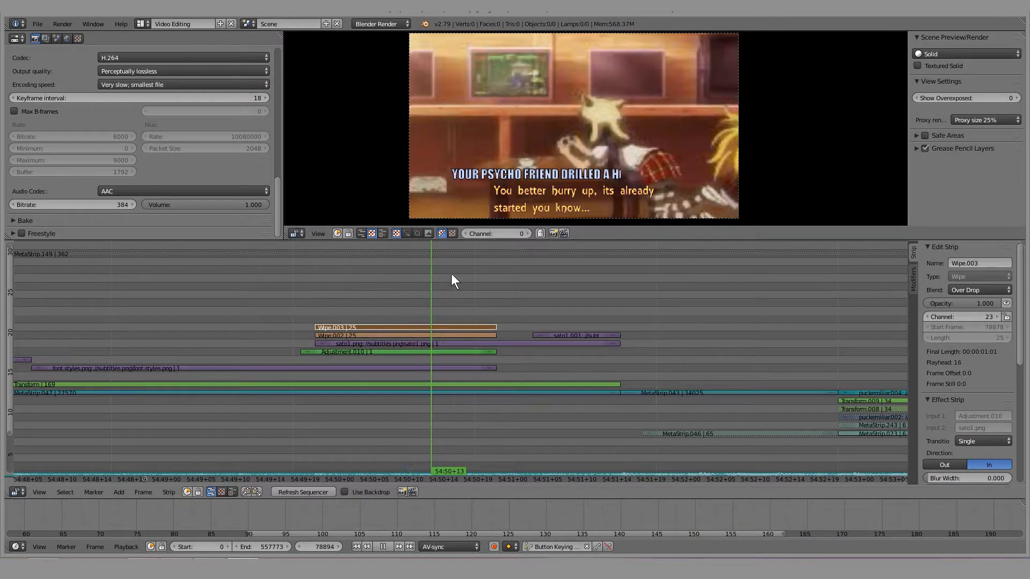
Mute the Wipe.003, Wipe.002, Adjustment.010 and sato1.001 strips, leaving the sato1.png image strip active
key("Escape")
key("h")
right_click(362, 335)
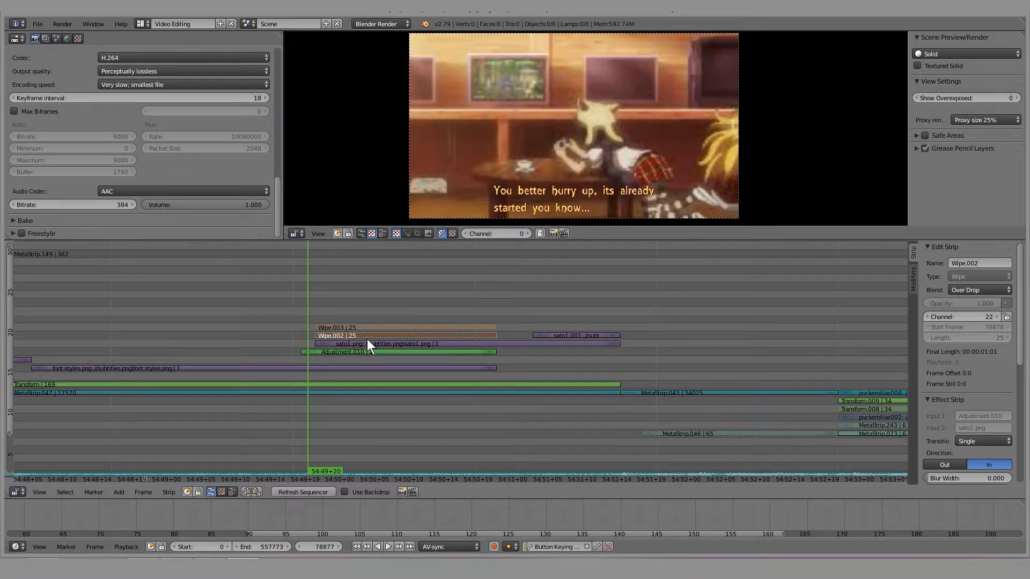
right_click(370, 343)
right_click(336, 352)
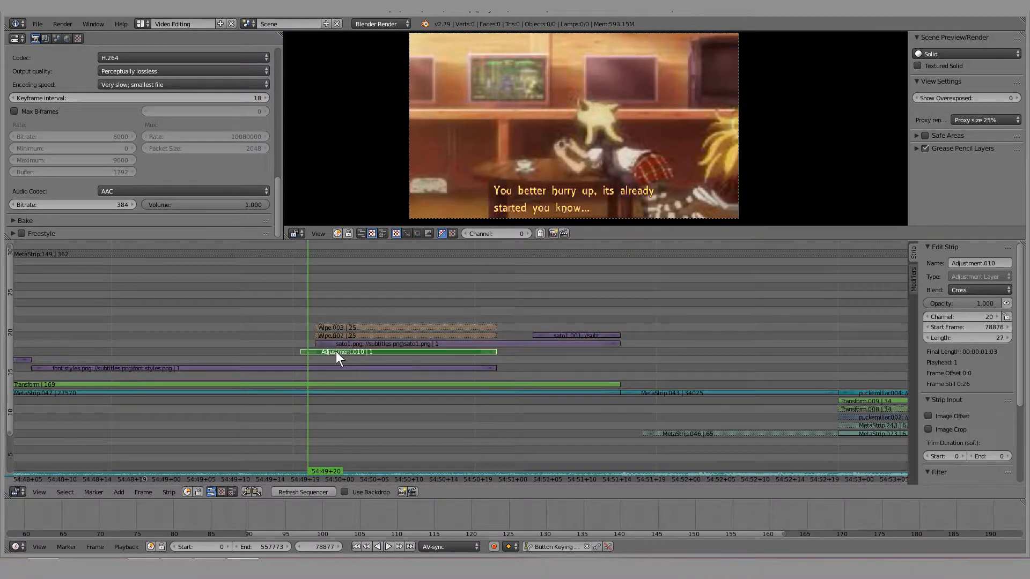
key("h")
right_click(571, 336)
key("h")
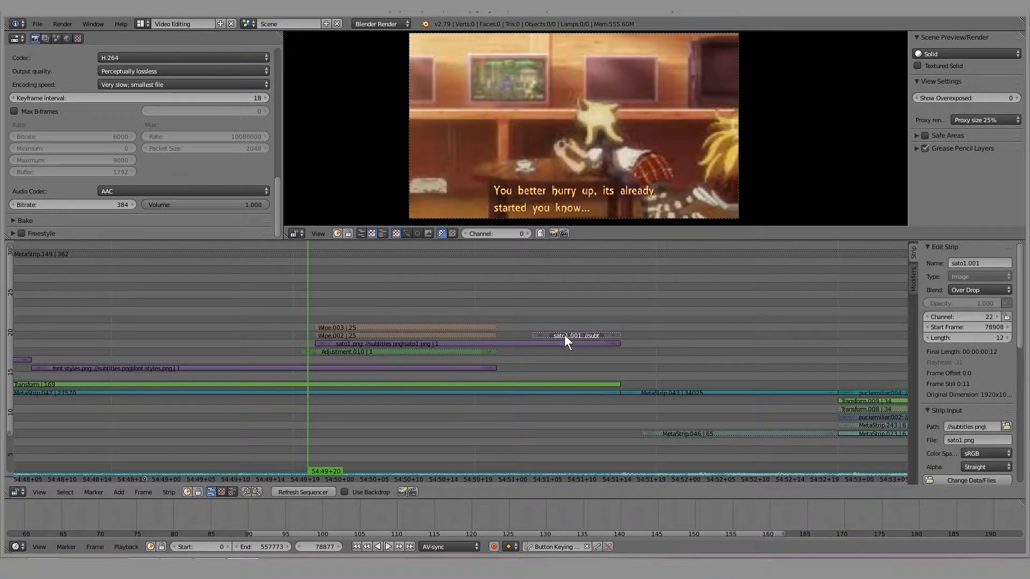
Play the sato1.png caption with the wipes muted and move the playhead to about frame 78898
key("alt+a")
left_click(462, 300)
key("alt+a")
Set the right image crop of the sato1.png strip to 0 and place the playhead at frame 78902
right_click(488, 344)
scroll(997, 446, "down", 6)
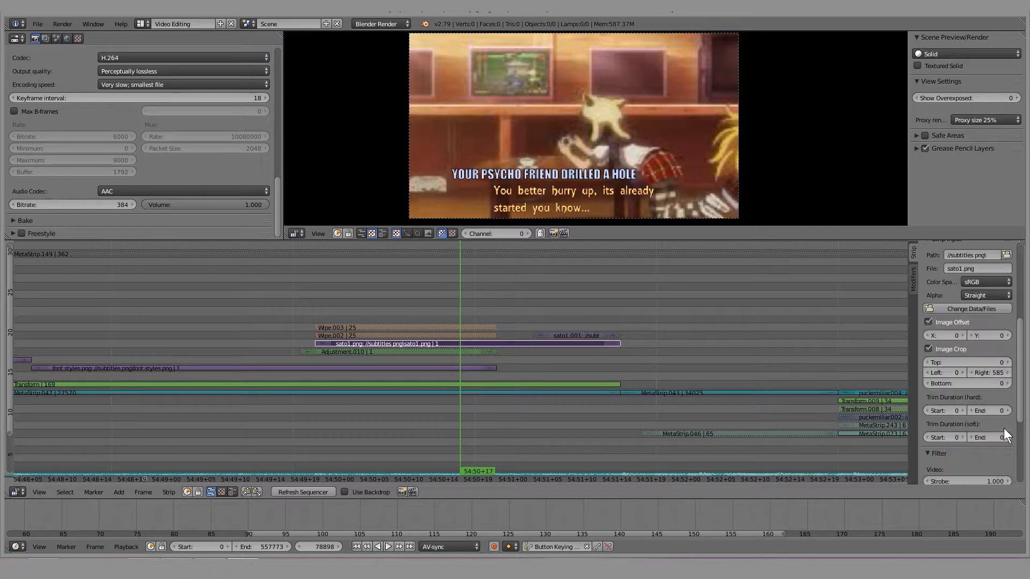
left_click_drag(988, 394, 787, 394)
left_click(988, 393)
left_click(451, 311)
left_click(487, 303)
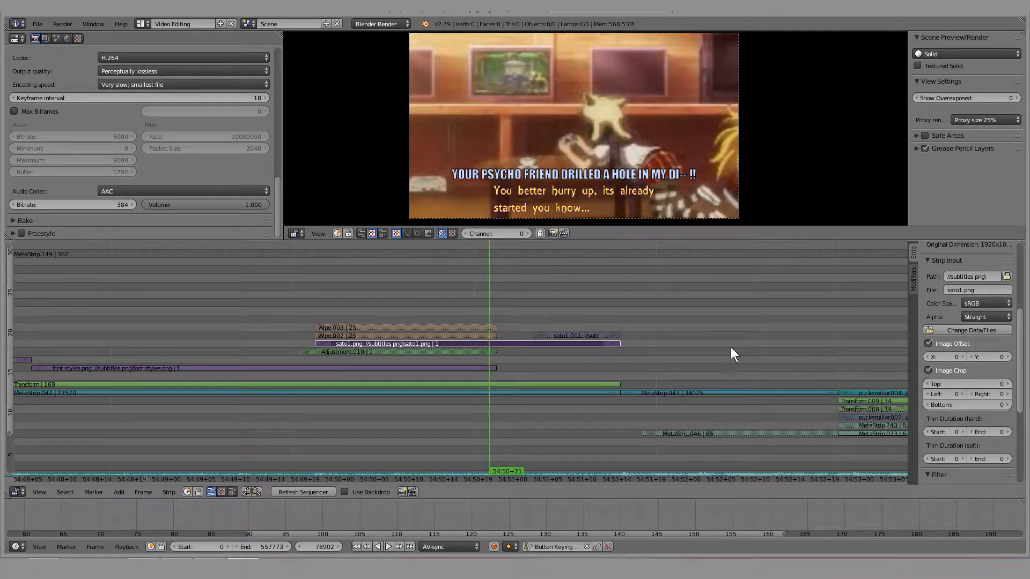
Select the sato1.001 strip and raise its right image crop to 1056
scroll(984, 360, "up", 5)
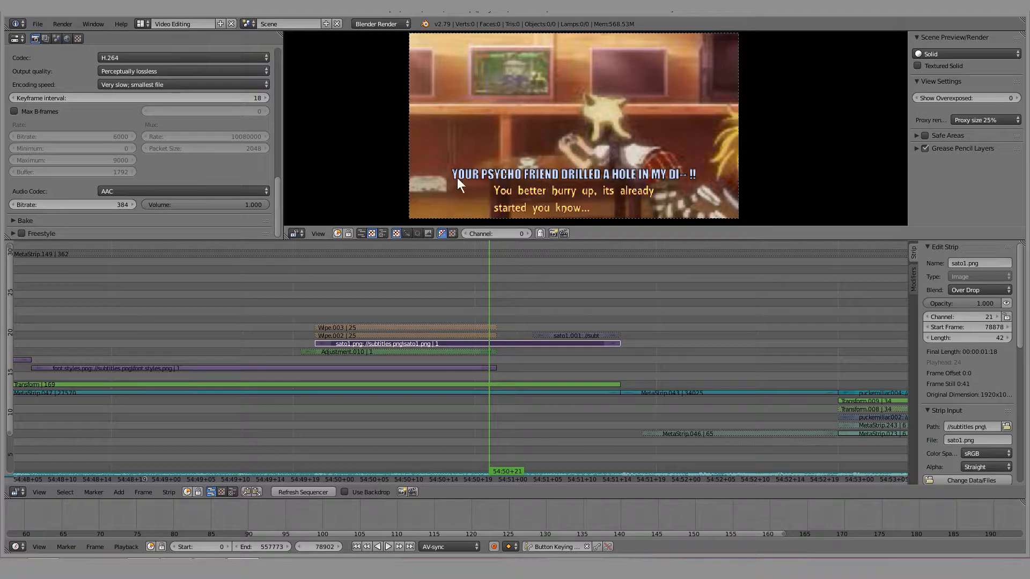
right_click(585, 335)
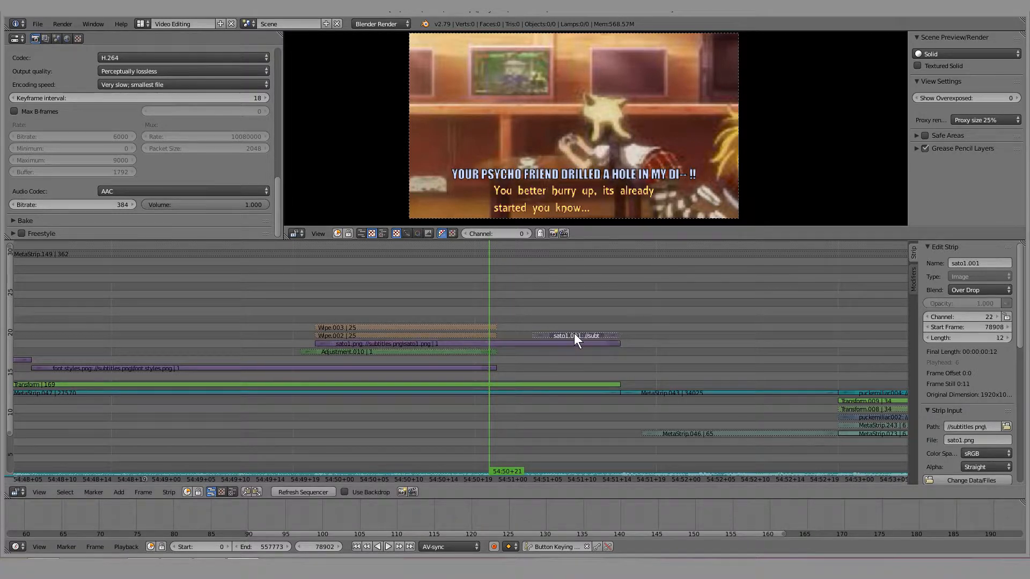
scroll(988, 413, "down", 6)
scroll(963, 381, "down", 1)
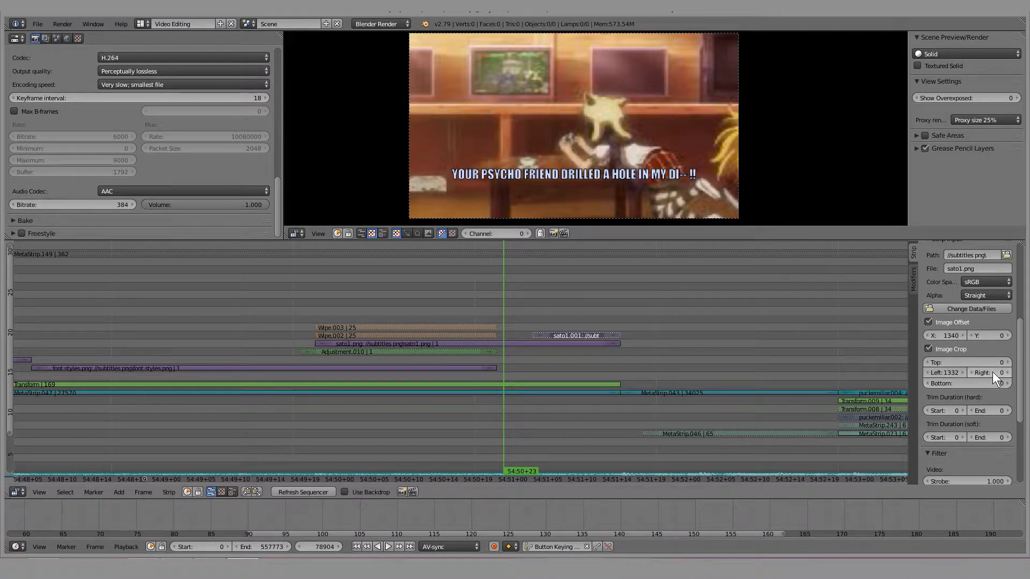
left_click_drag(992, 372, 1016, 372)
Move the playhead to frame 78893 and set the right image crop of the sato1.png strip to 586
left_click(522, 342)
left_click_drag(1002, 375, 1013, 372)
key("a")
mouse_move(419, 306)
left_mouse_down()
mouse_move(398, 307)
mouse_move(423, 311)
left_mouse_up()
left_click_drag(1013, 373, 1025, 371)
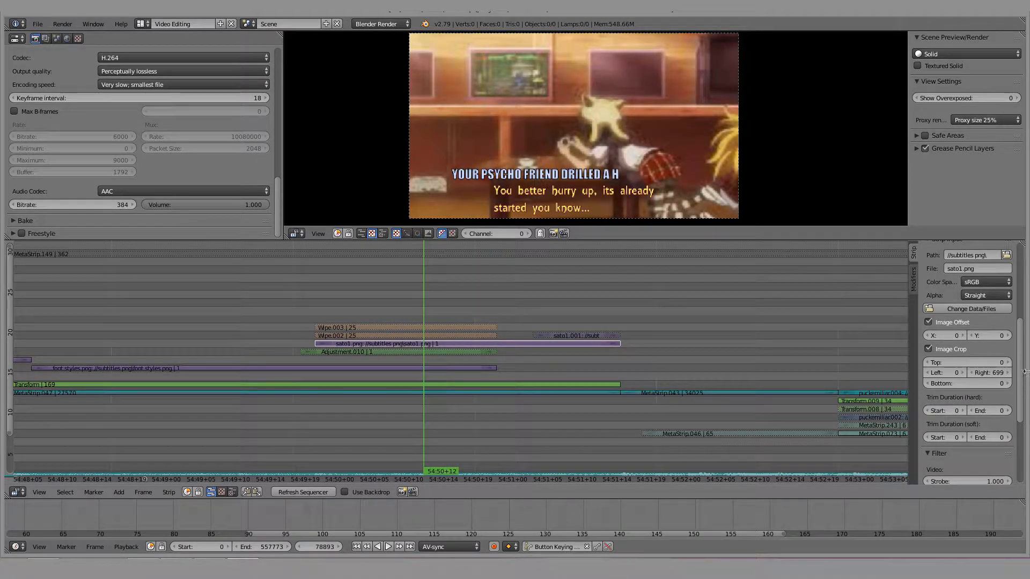
mouse_move(988, 372)
left_mouse_down()
mouse_move(947, 372)
mouse_move(978, 372)
left_mouse_up()
Duplicate the sato1.png strip above the wipe strips and delete the copy
right_click(527, 344)
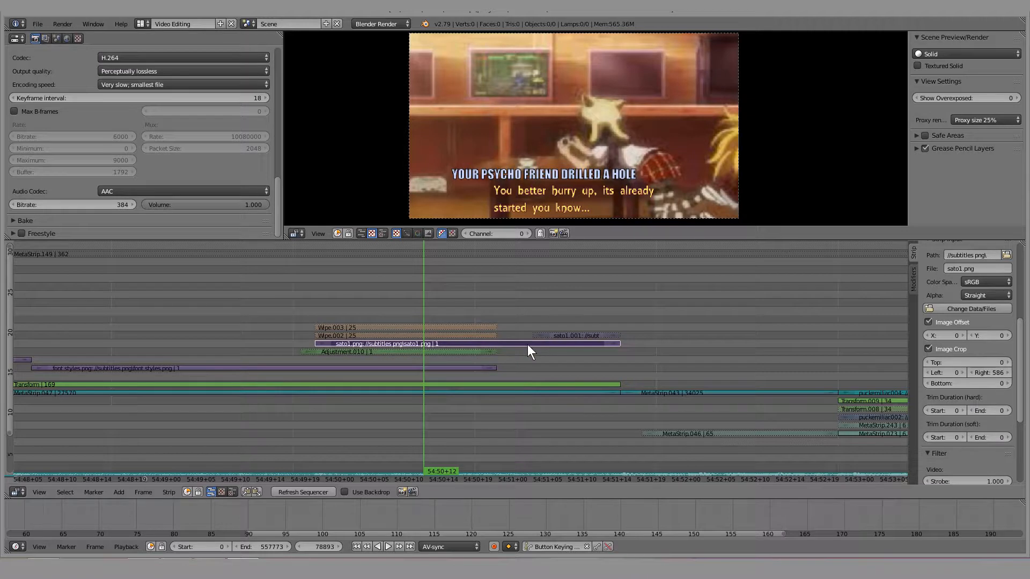
key("shift+d")
left_click(595, 319)
key("x")
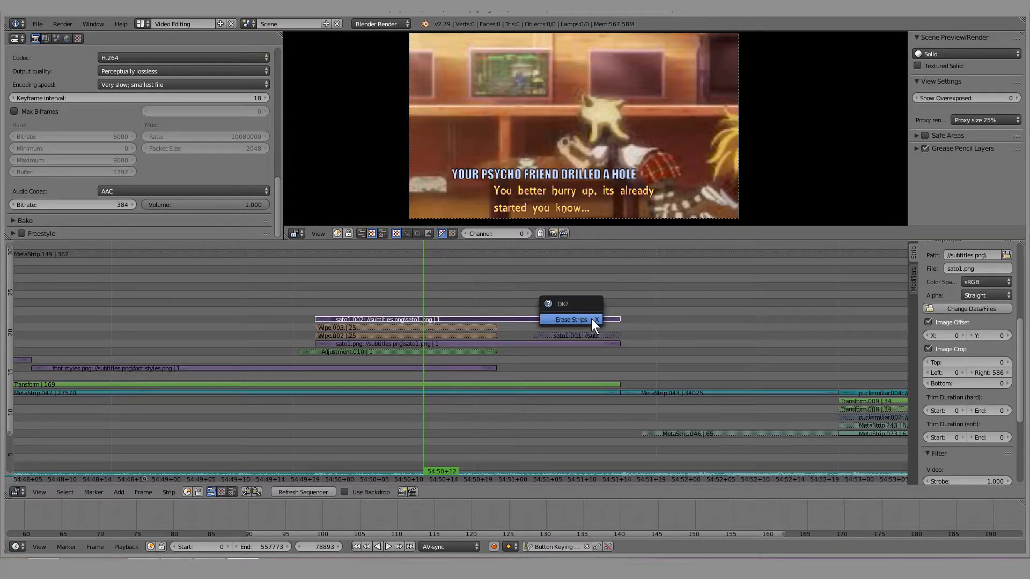
left_click(591, 319)
Select the sato1.001 strip, place the playhead at frame 78911 and reset the strip's left and right image crops to 0
right_click(572, 336)
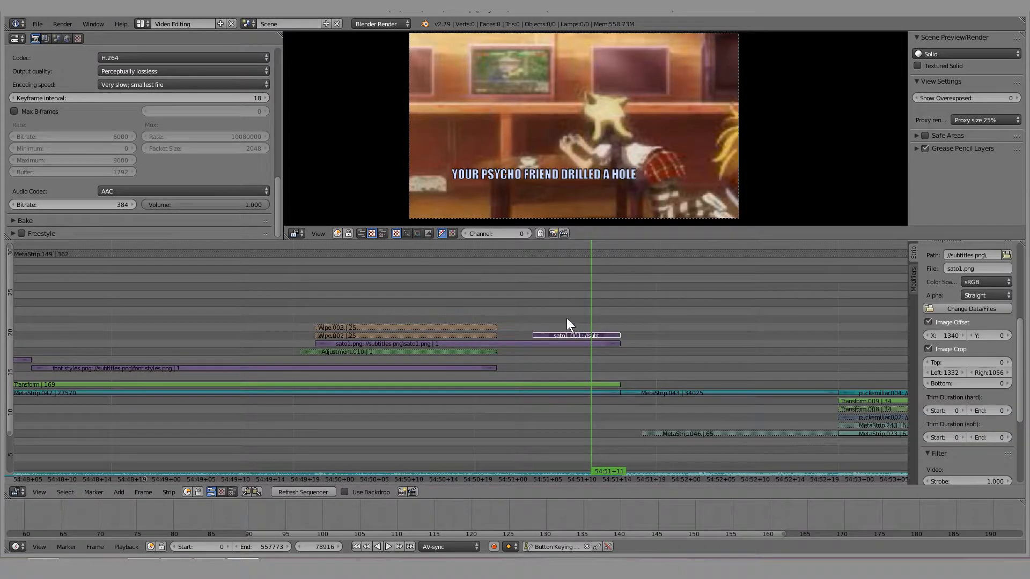
key("Left")
key("Left")
key("Left")
key("Left")
key("Left")
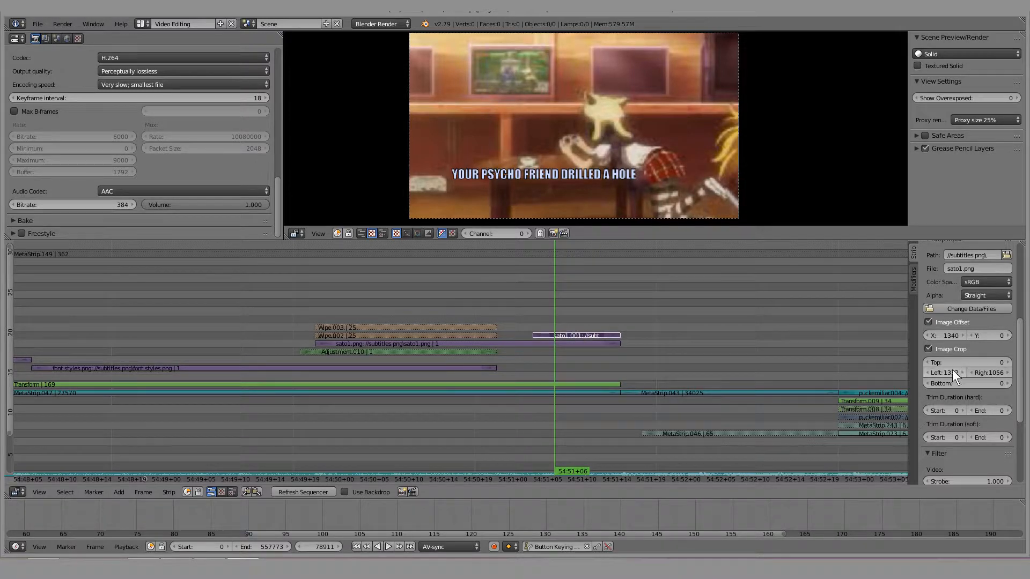
left_click(944, 370)
type("0")
key("Return")
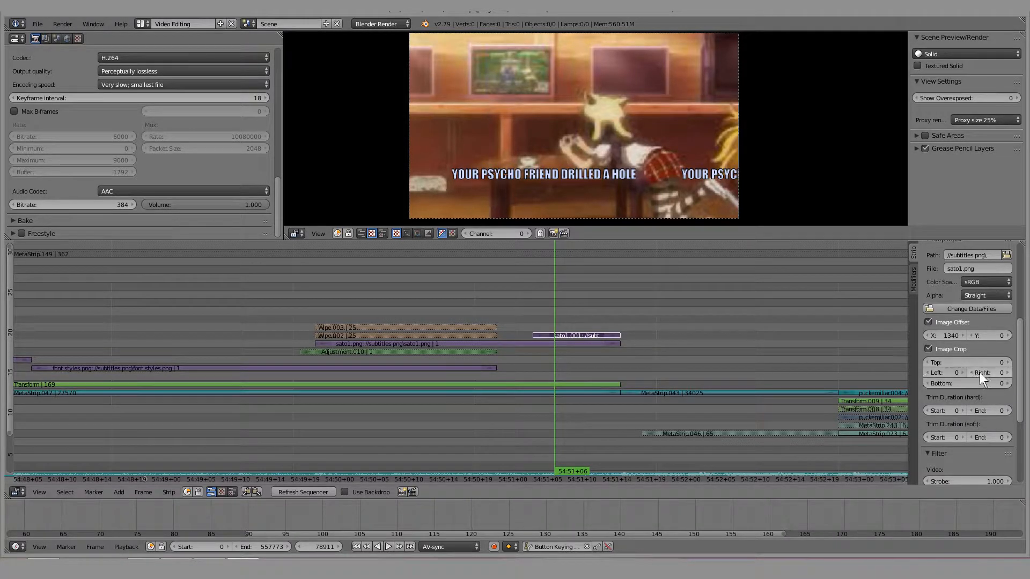
Set the sato1.001 strip's left image crop to 1328 and its X image offset to 1341
left_click_drag(961, 335, 770, 335)
left_click_drag(947, 372, 1028, 372)
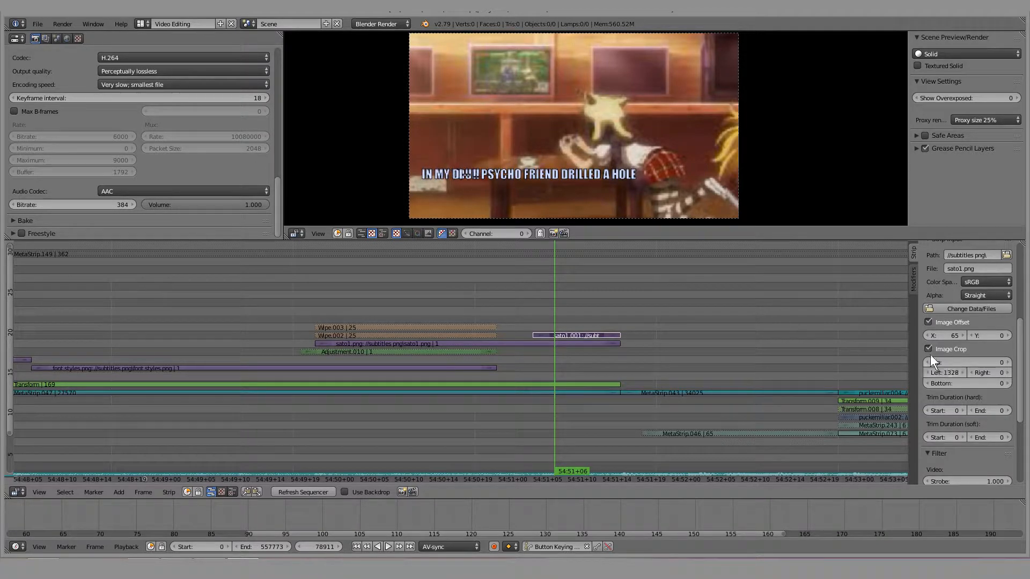
mouse_move(951, 335)
left_mouse_down()
mouse_move(998, 336)
mouse_move(952, 335)
left_mouse_up()
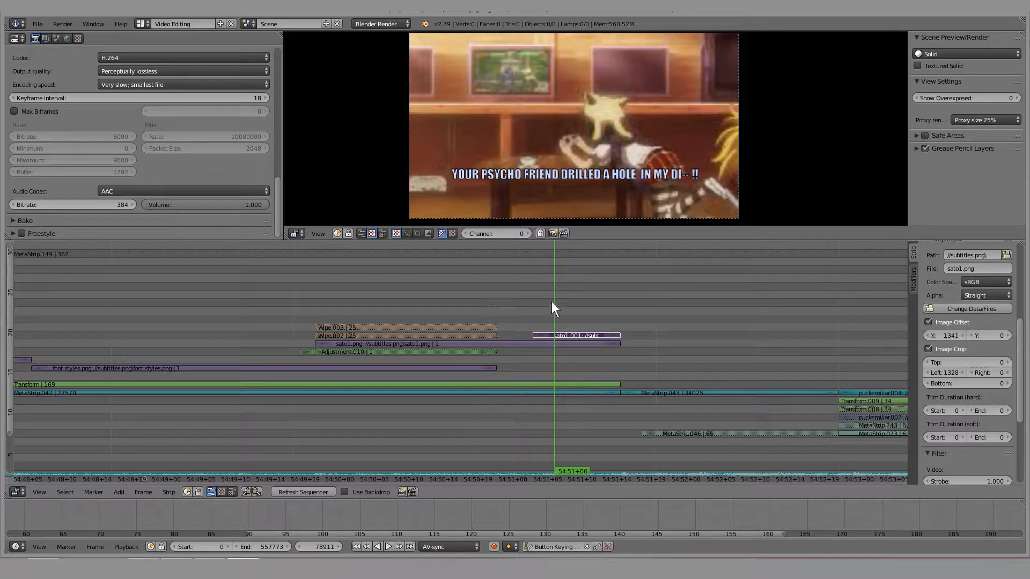
Move the playhead to frame 78876 just before the caption strips and play the caption up to about frame 78891
key("alt+a")
left_click(475, 299)
left_click_drag(409, 301, 301, 308)
key("alt+a")
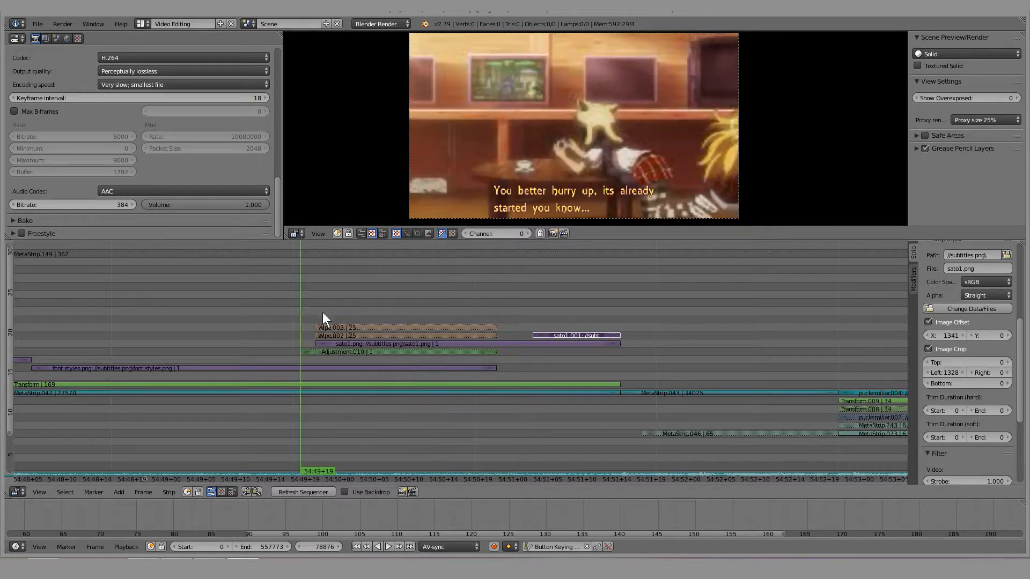
middle_click_drag(328, 314, 388, 316)
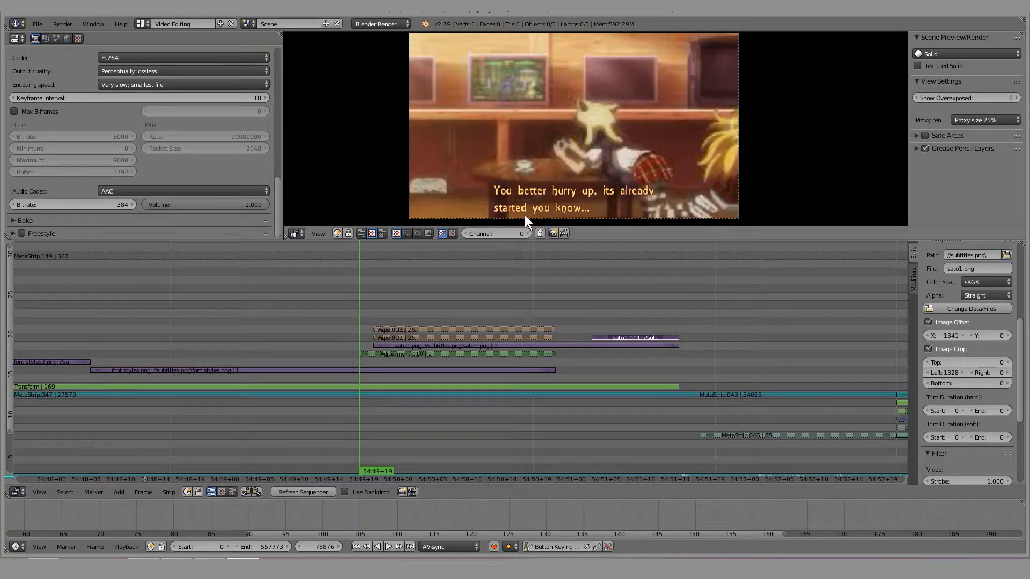
key("alt+a")
key("alt+a")
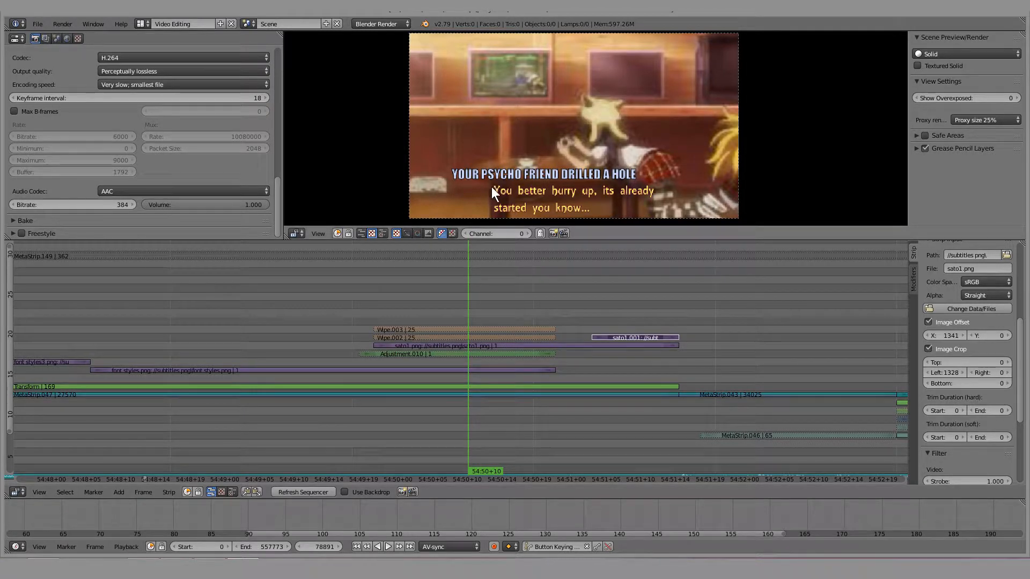
Place the playhead at frame 78877, add an Adjustment Layer effect strip and undo the addition
right_click(431, 338)
right_click(437, 344)
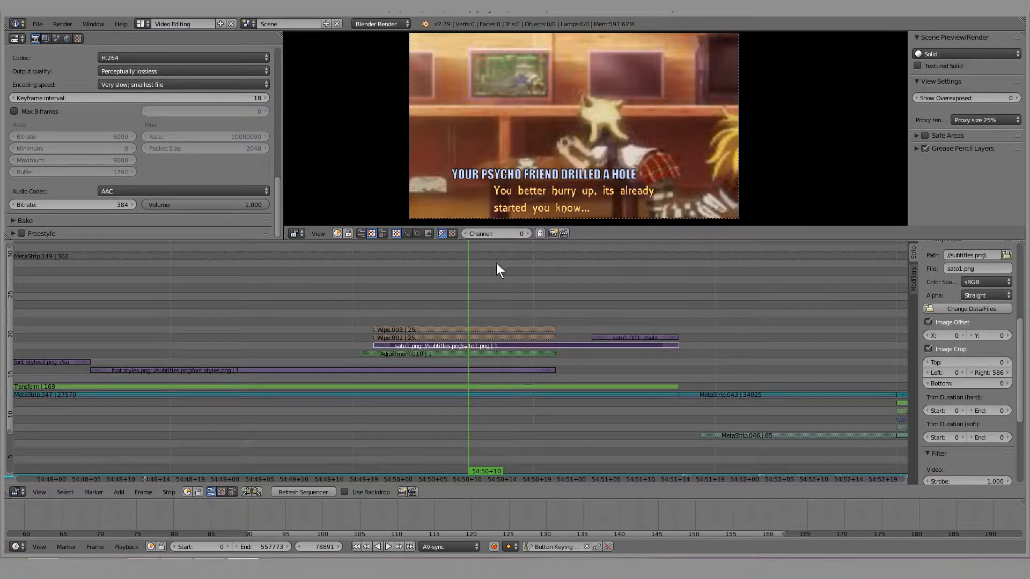
right_click(405, 354)
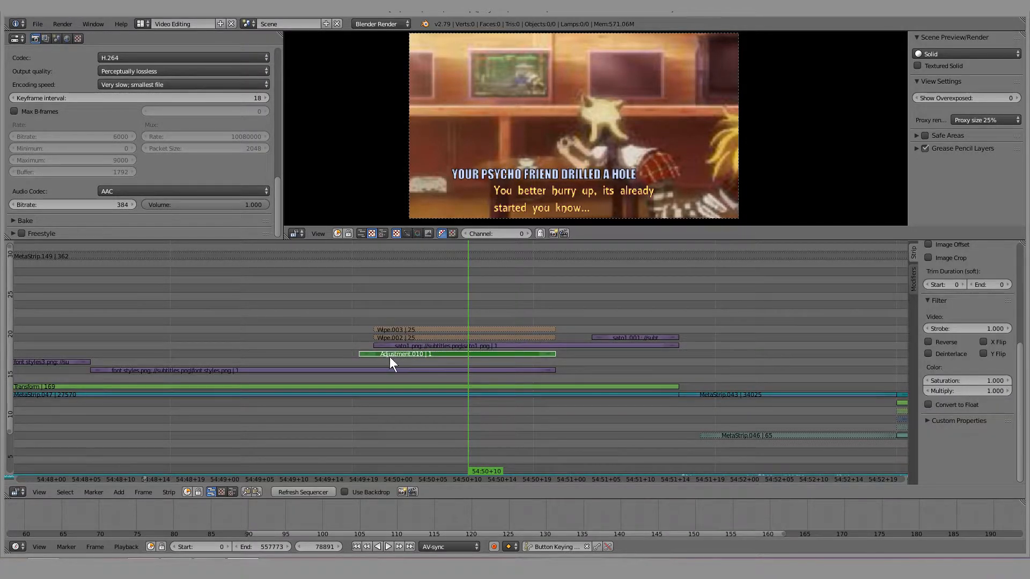
left_click(366, 353)
key("shift+a")
mouse_move(337, 340)
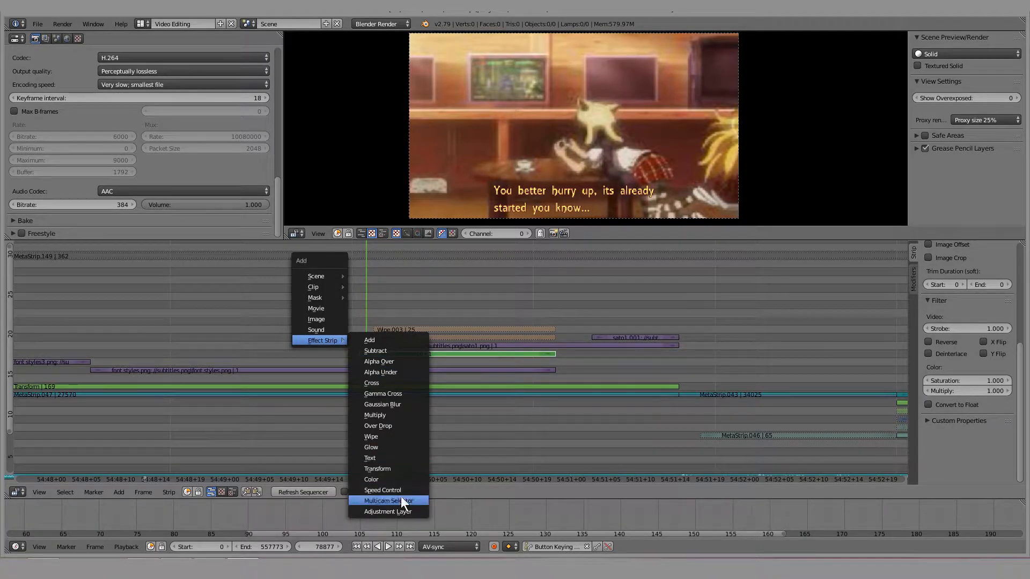
left_click(389, 510)
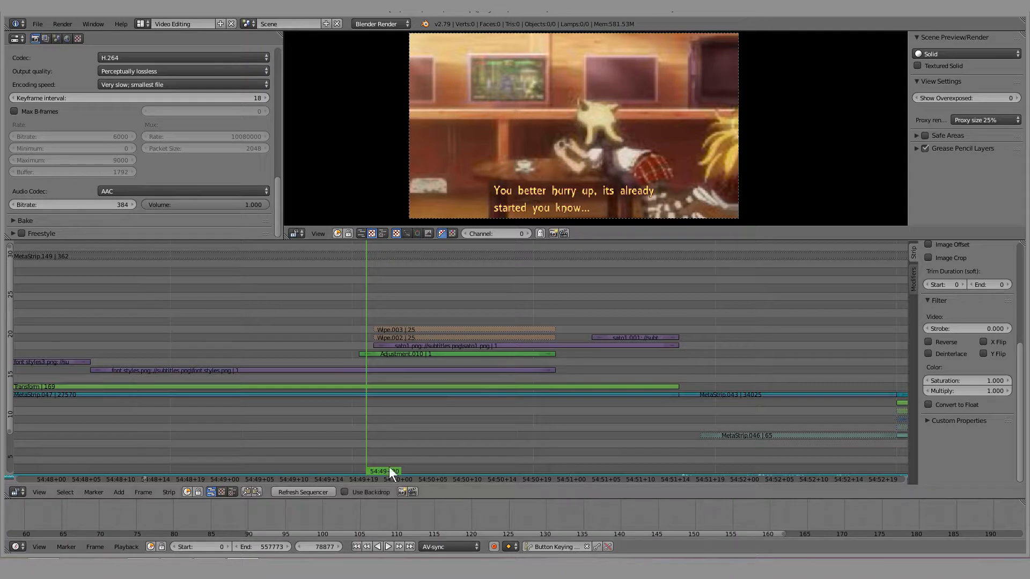
key("ctrl+z")
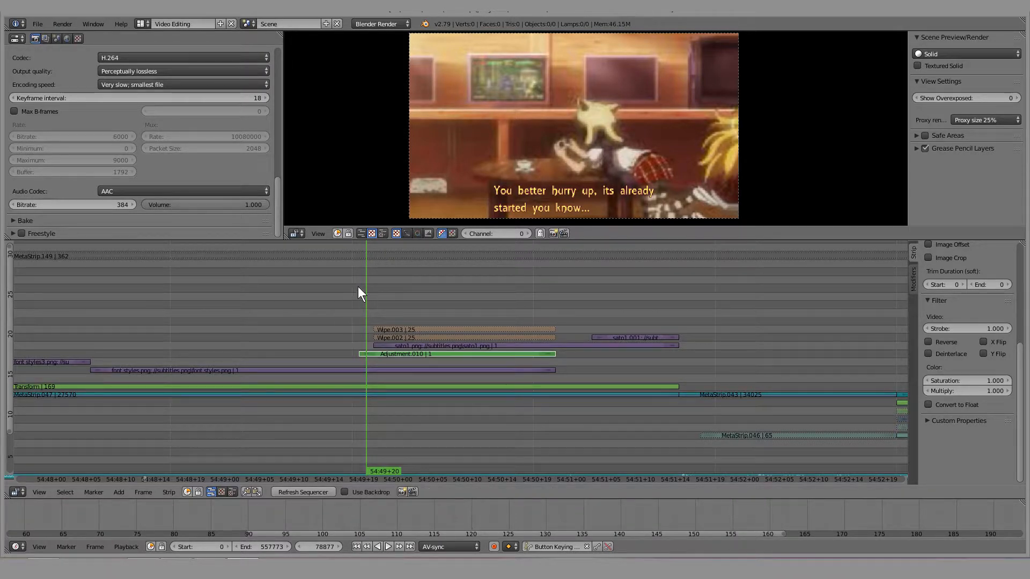
Play the start of the caption briefly and return the playhead to frame 78874
key("alt+a")
key("alt+a")
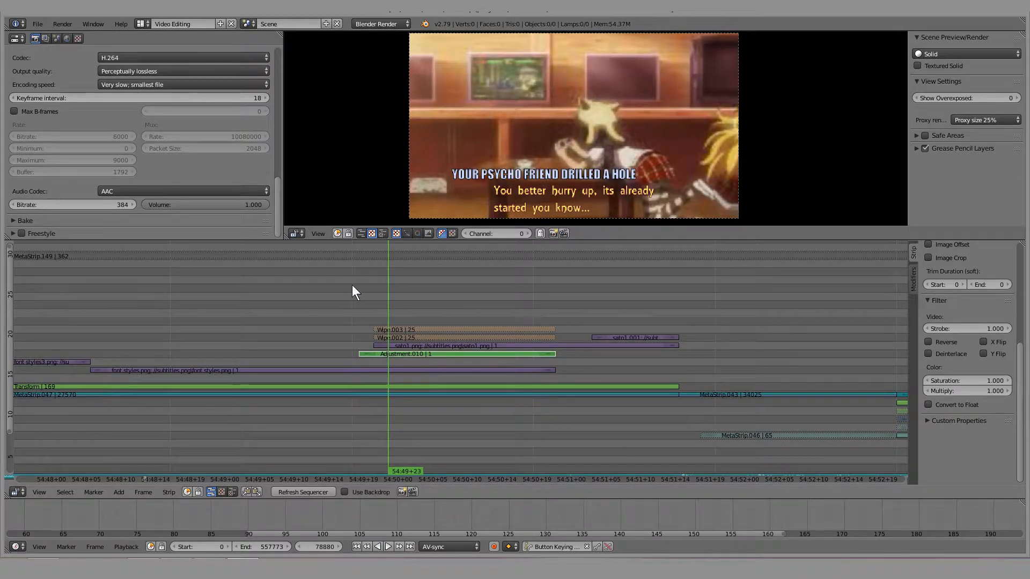
left_click(350, 285)
Add a Wipe effect from the Adjustment.010 strip to the sato1.png strip and play it to about frame 78899
right_click(390, 354)
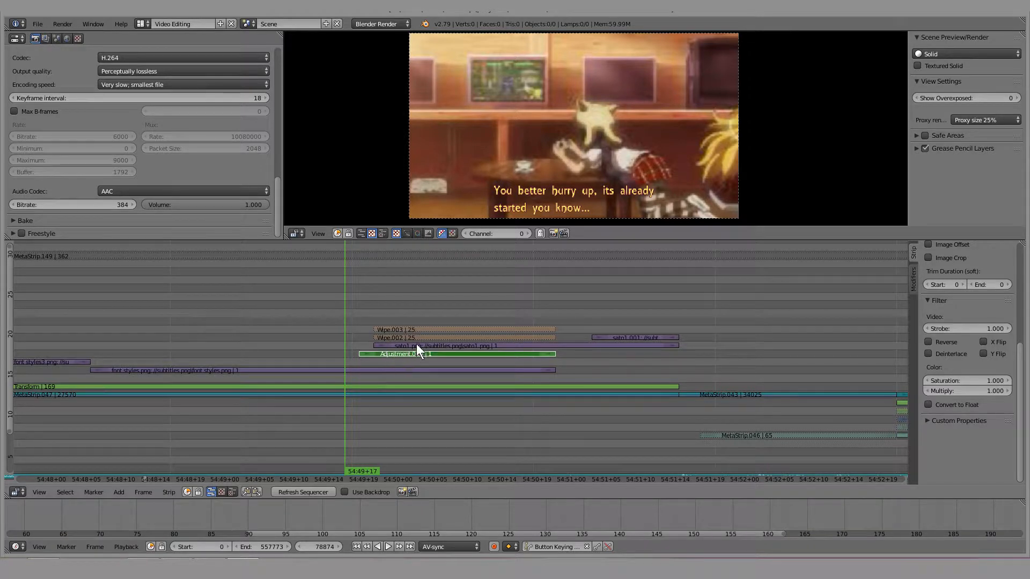
key("a")
right_click(395, 355)
right_click(414, 346)
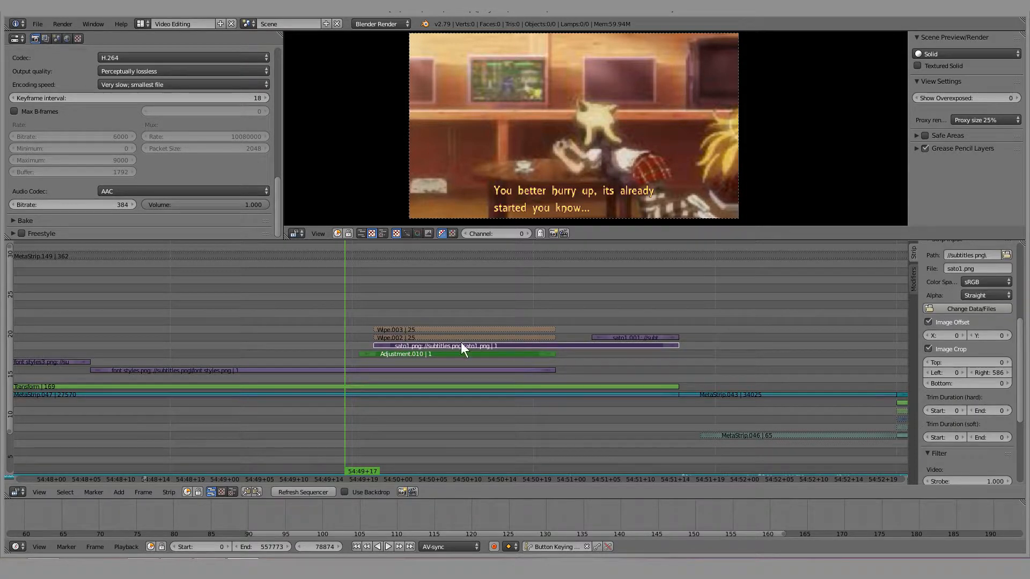
key("shift+a")
mouse_move(517, 350)
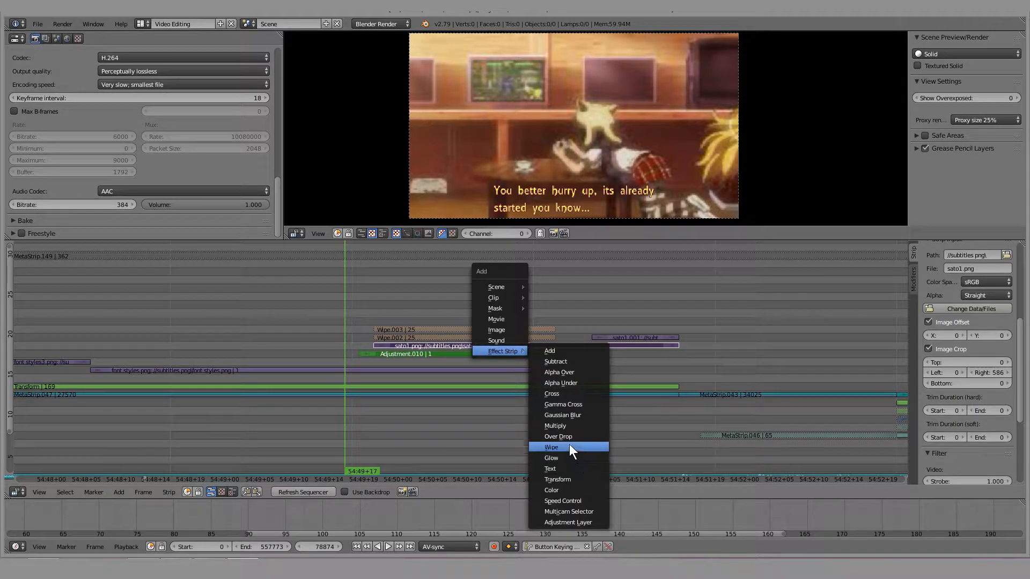
left_click(553, 447)
key("alt+a")
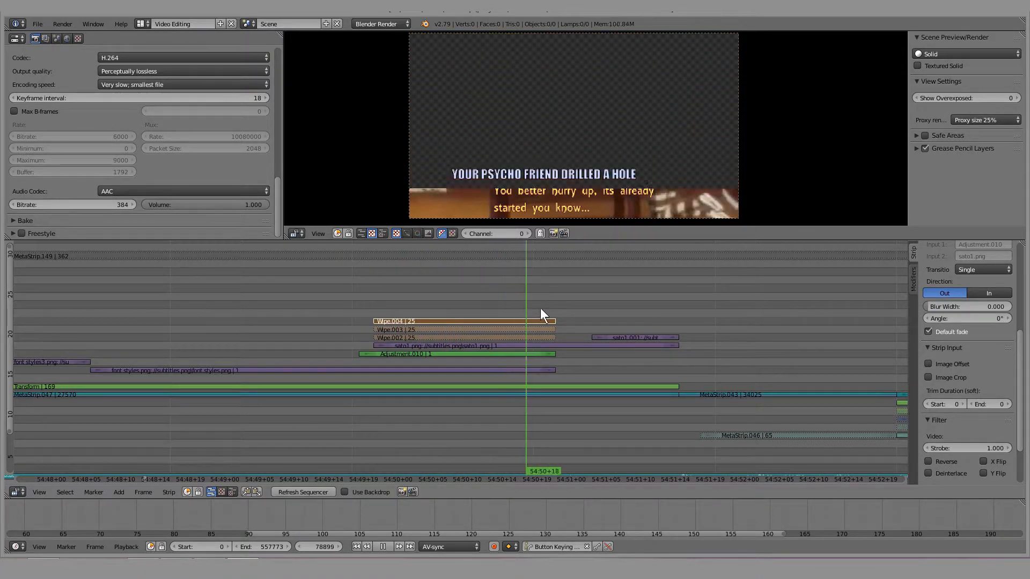
key("alt+a")
Set the new wipe strip's blend mode to Over Drop and play the caption transition
scroll(1006, 339, "up", 8)
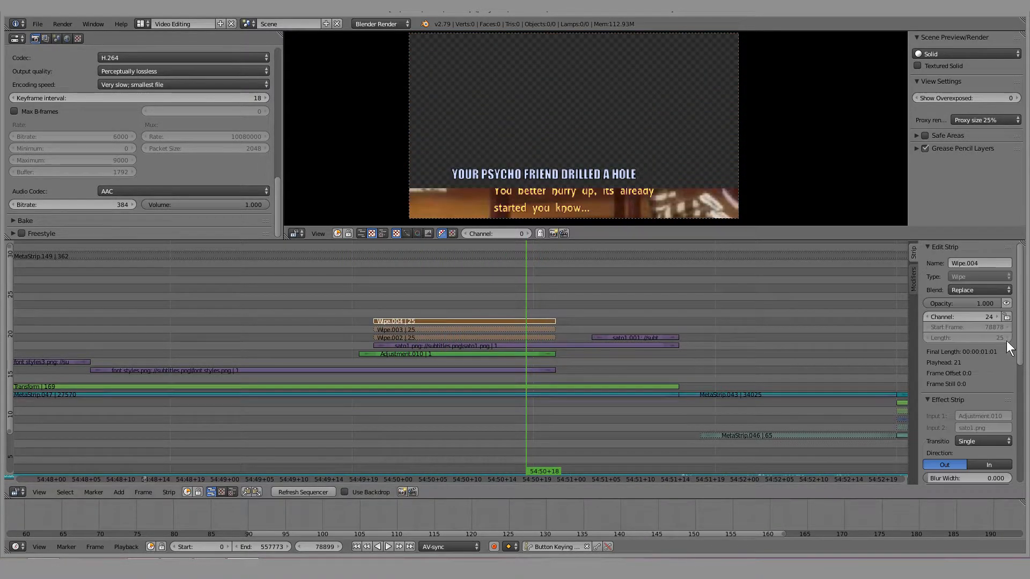
left_click(982, 288)
left_click(978, 286)
left_click(970, 288)
left_click(957, 181)
left_click(393, 301)
key("alt+a")
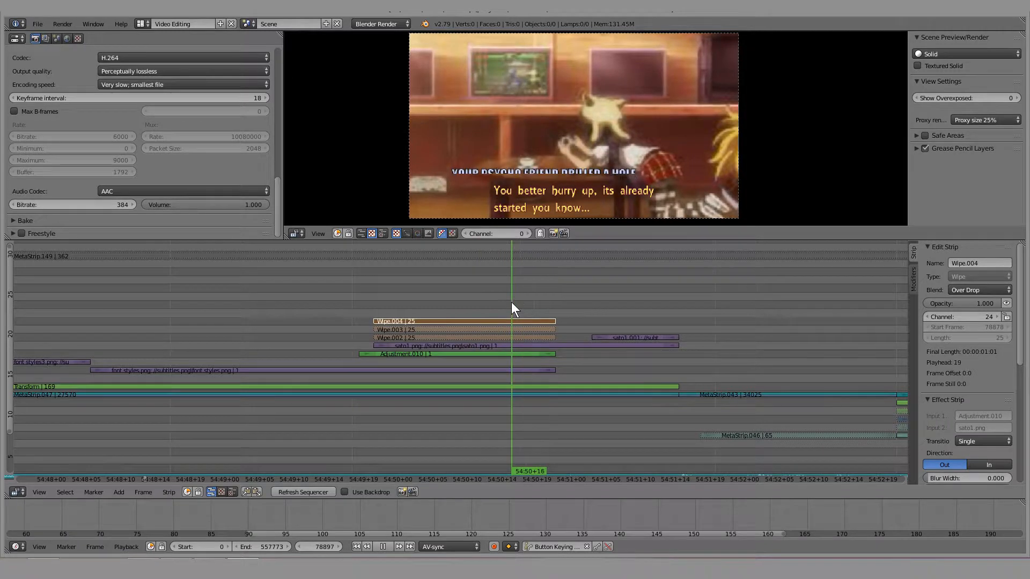
key("alt+a")
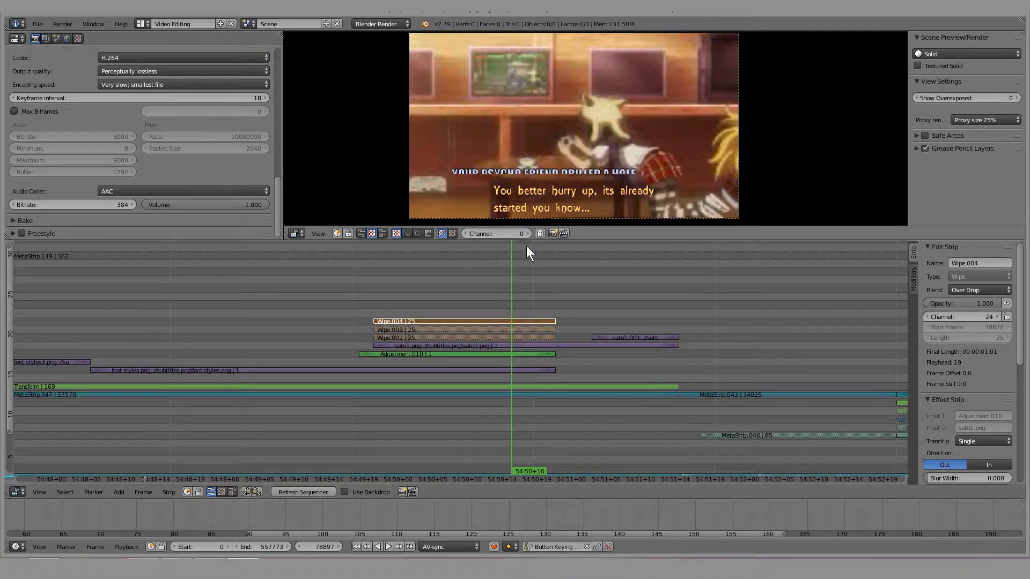
key("alt+a")
key("alt+a")
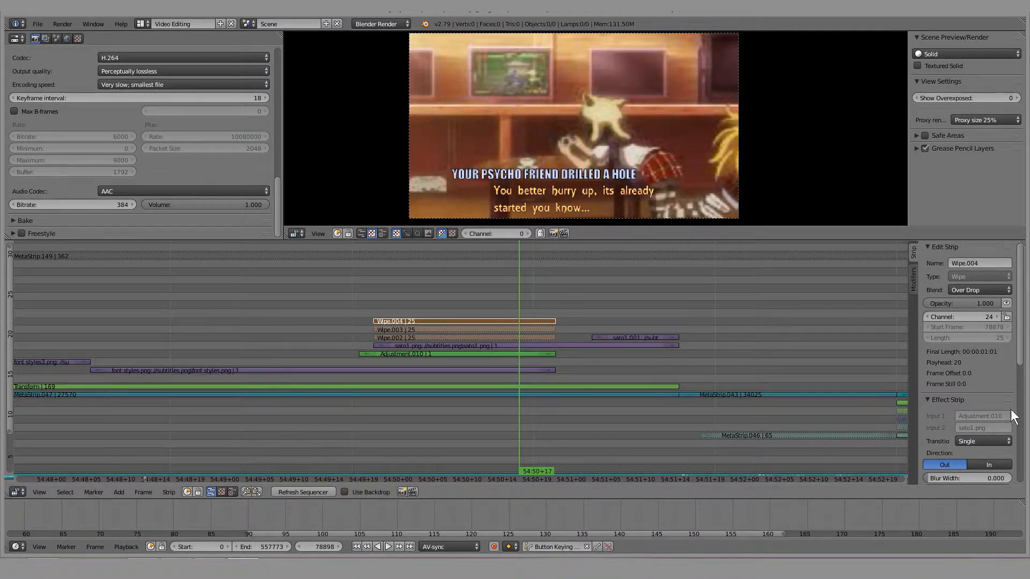
Set the wipe angle to 90° and play the caption transition again
scroll(992, 418, "down", 3)
left_click(987, 426)
type("9")
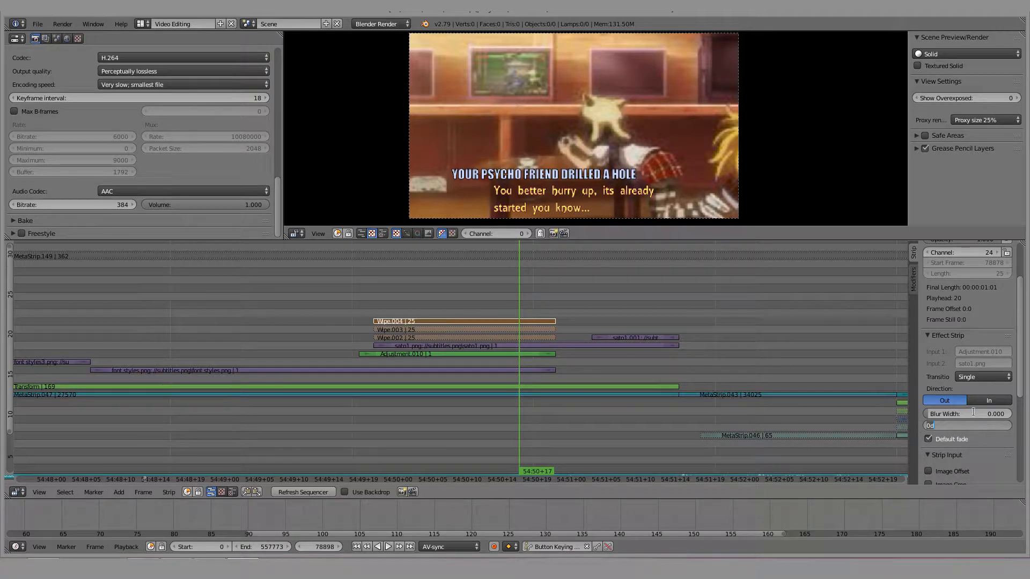
key("Return")
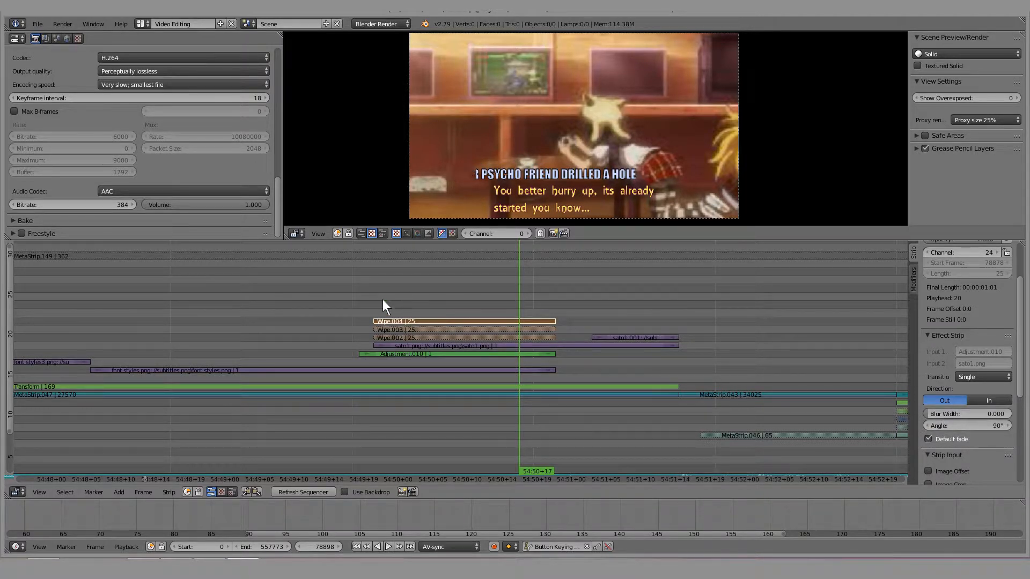
key("alt+a")
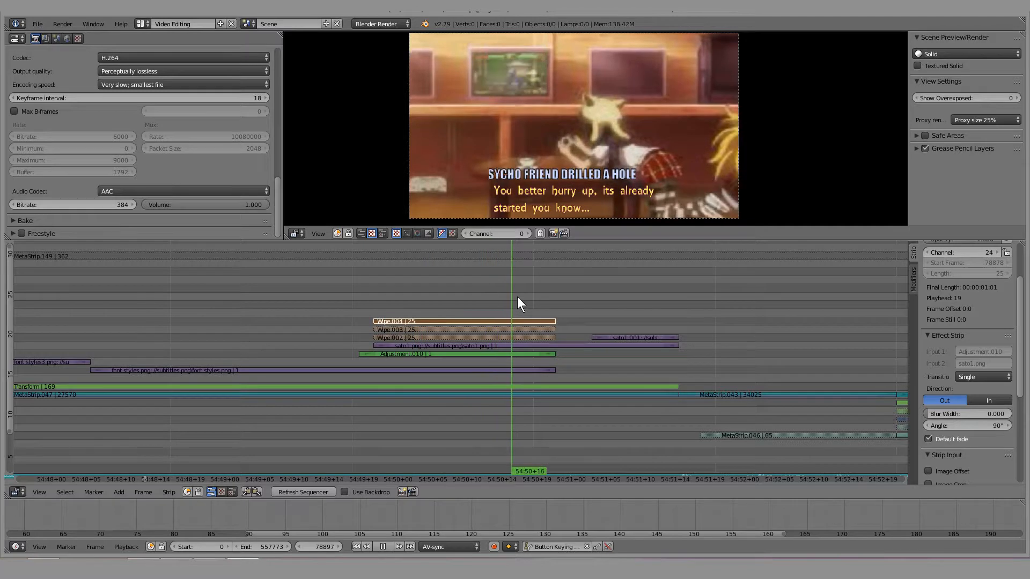
key("alt+a")
Change the wipe direction to In and replay the caption, stopping at frame 78886
left_click(990, 400)
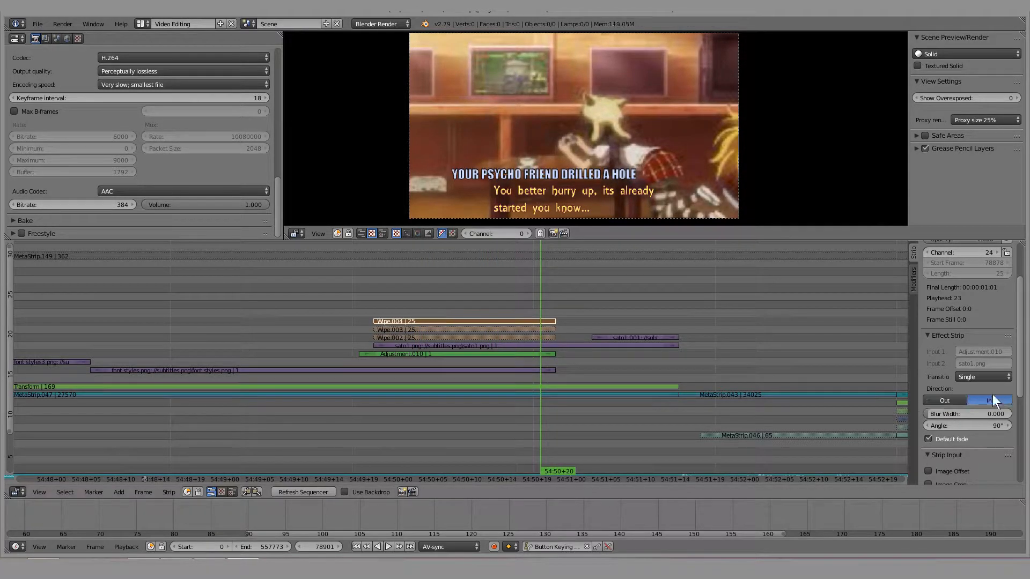
key("alt+a")
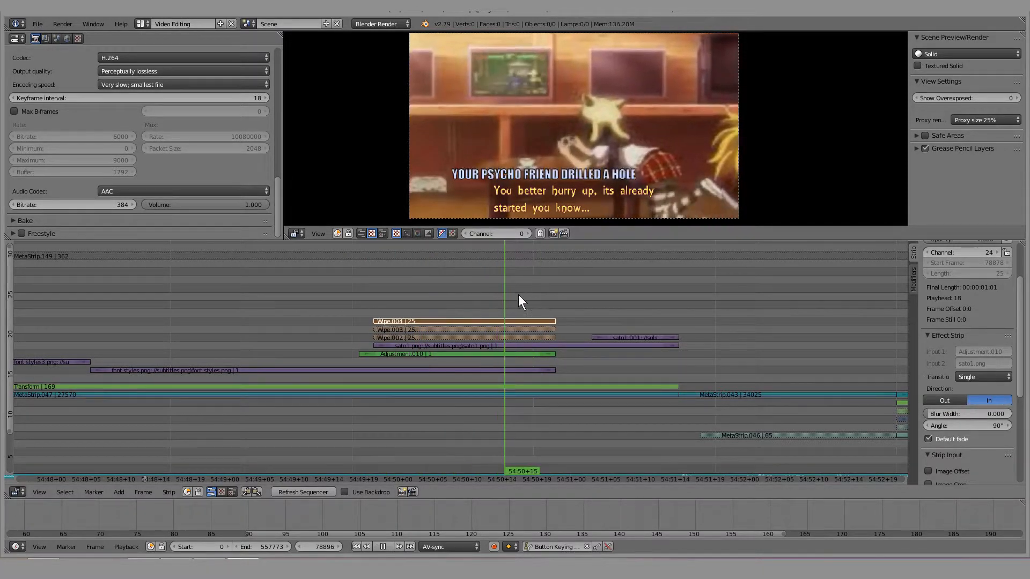
key("alt+a")
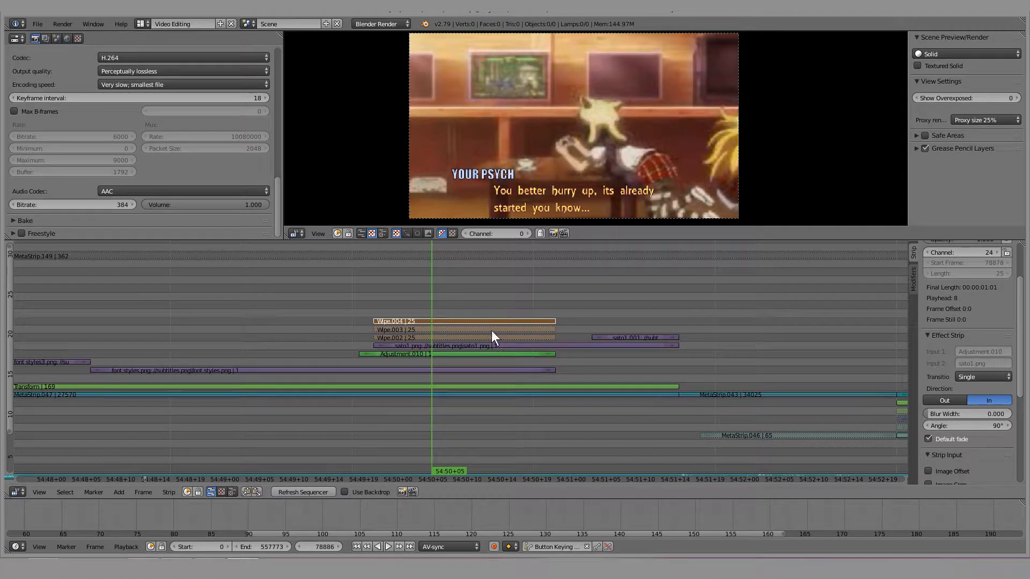
Try moving the end handle of the font styles.png strip
mouse_move(381, 343)
right_mouse_down()
mouse_move(461, 345)
mouse_move(387, 338)
right_mouse_up()
right_click_drag(555, 370, 389, 358)
key("Escape")
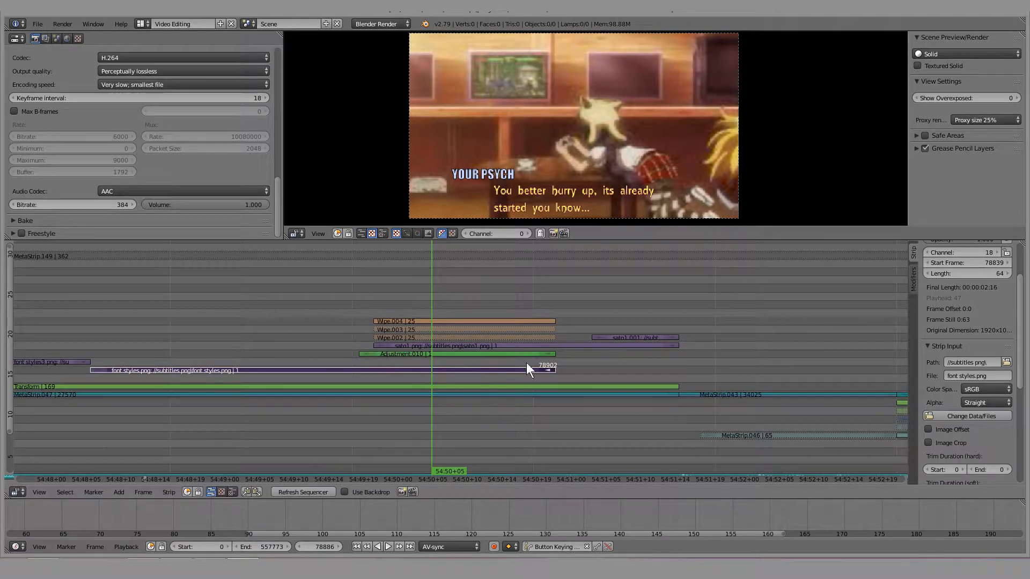
right_click_drag(545, 354, 520, 356)
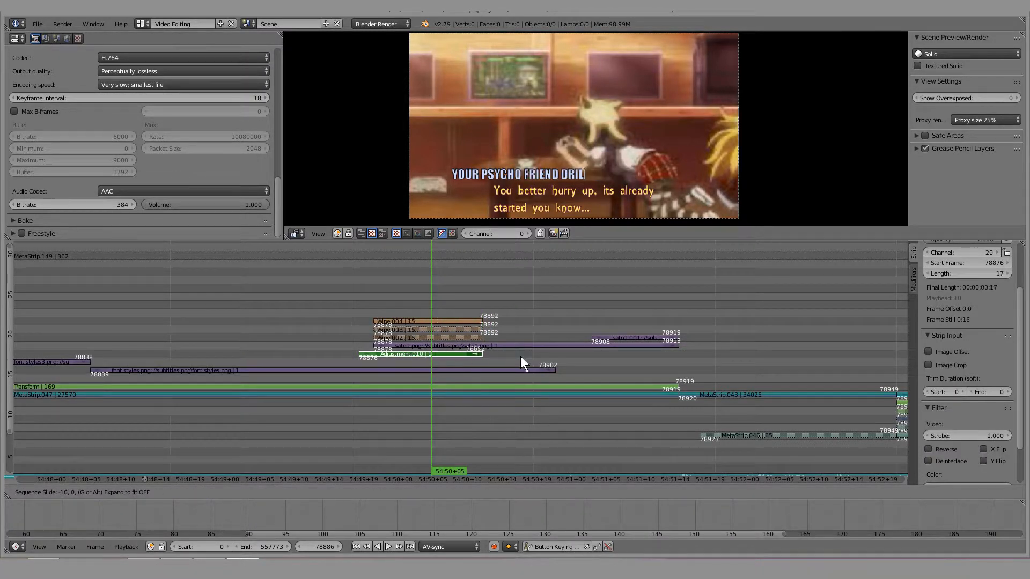
key("Escape")
mouse_move(378, 345)
right_mouse_down()
mouse_move(484, 353)
mouse_move(380, 326)
right_mouse_up()
key("Escape")
Replay the wiped caption transition from frame 78878 and stop playback shortly after the caption ends
left_click(399, 310)
key("alt+a")
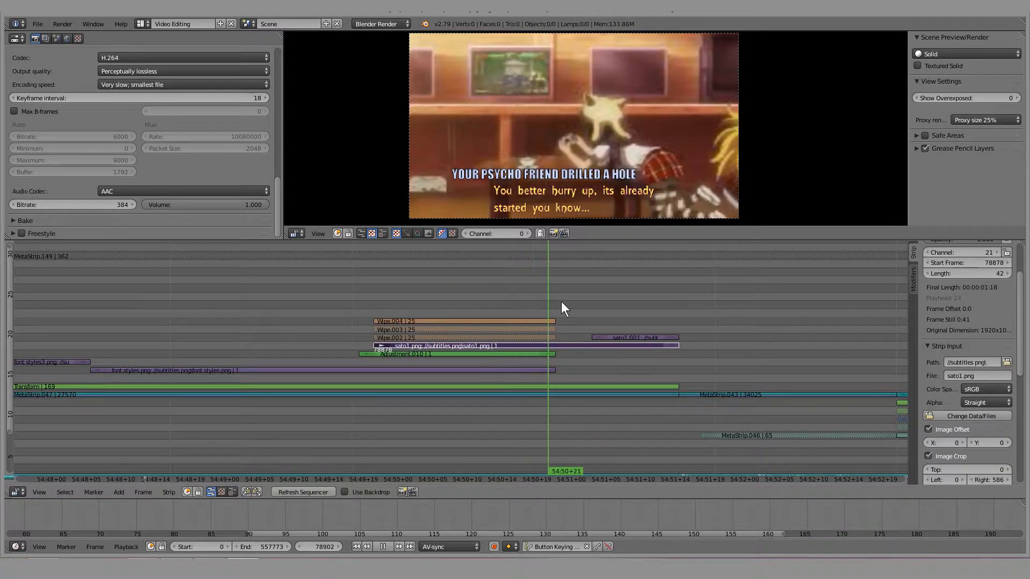
left_click_drag(388, 294, 373, 295)
key("alt+a")
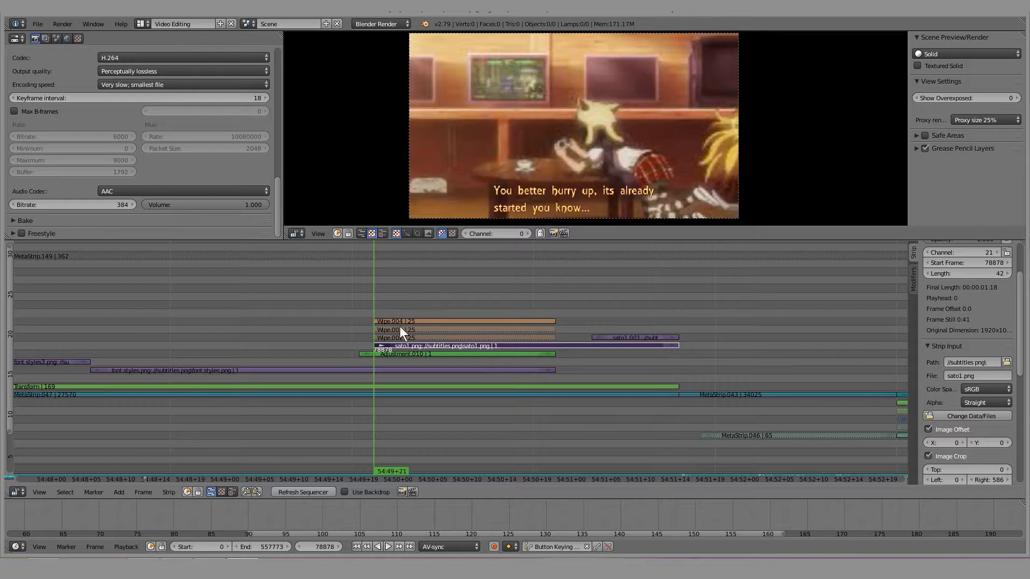
left_click(385, 546)
middle_click_drag(609, 397, 474, 398)
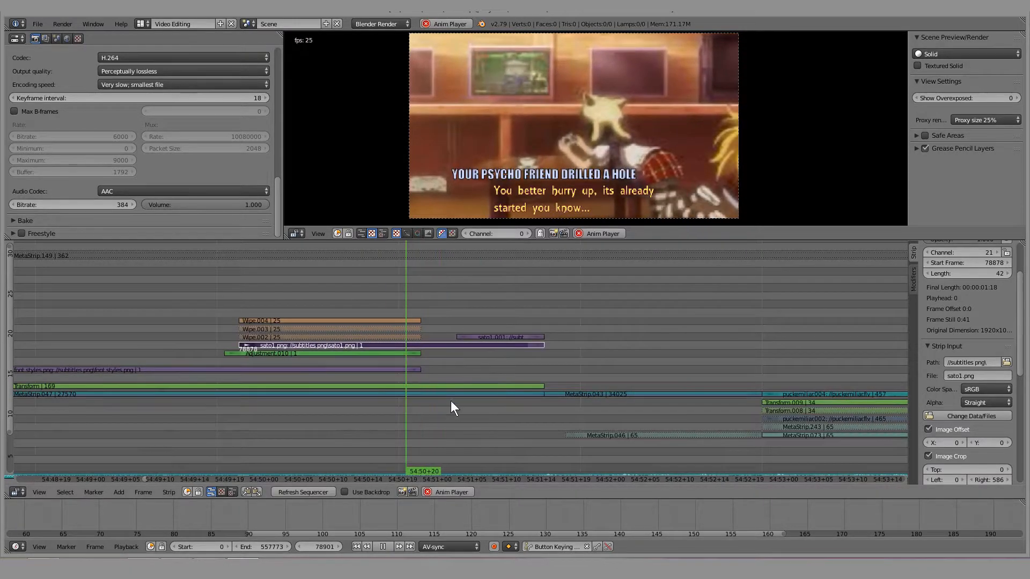
left_click(383, 544)
Play the sequence from the caption's end into the phone shot and park the playhead at frame 78952
scroll(628, 323, "down", 10)
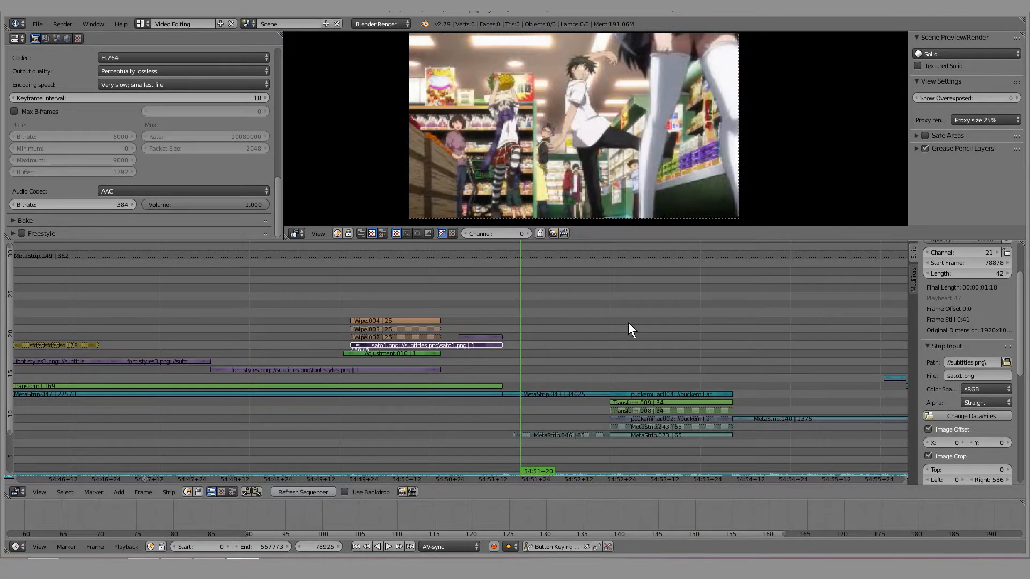
middle_click_drag(624, 322, 429, 304)
scroll(386, 303, "up", 4)
left_click(239, 294)
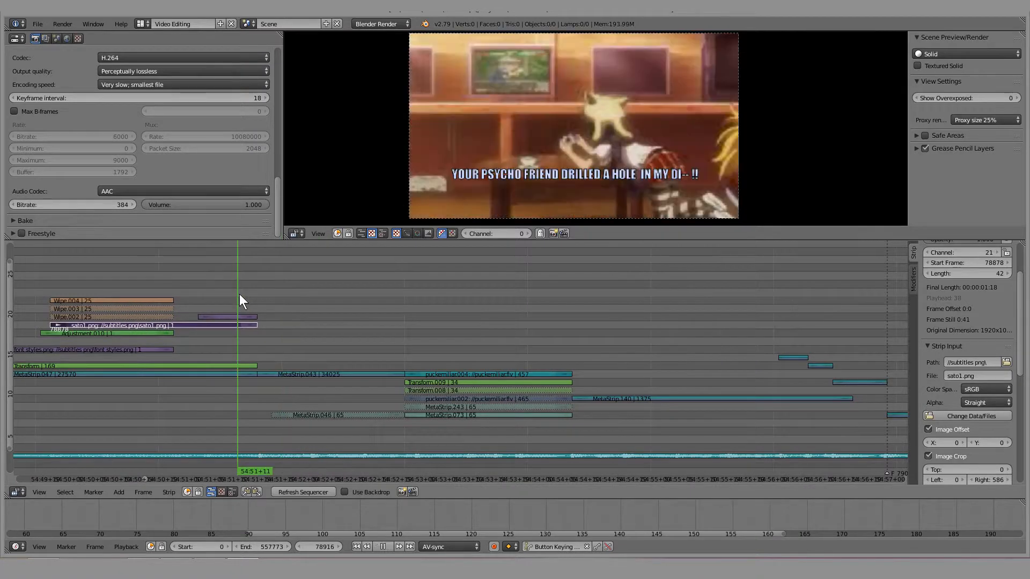
key("alt+a")
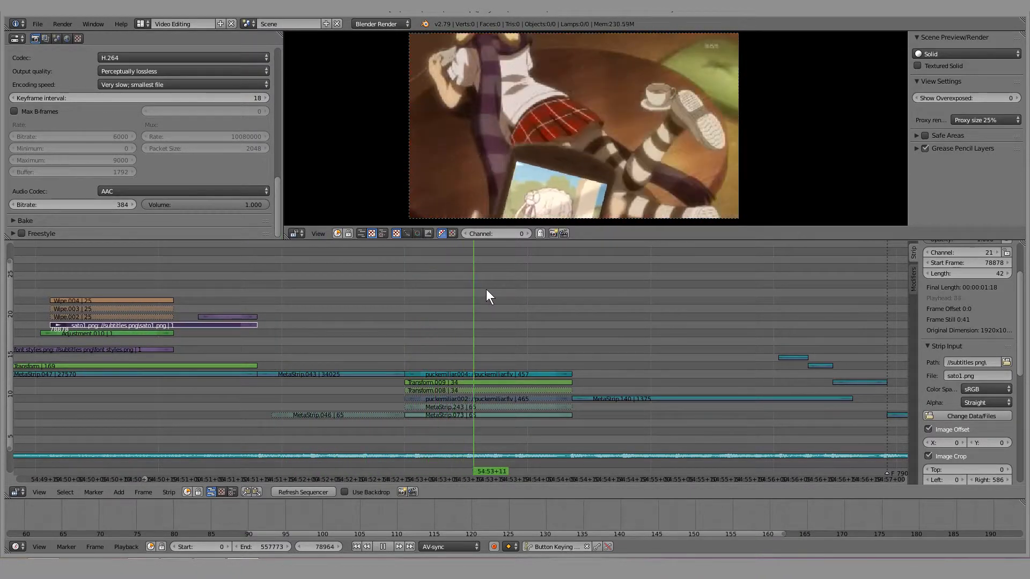
left_click_drag(528, 289, 414, 288)
key("alt+a")
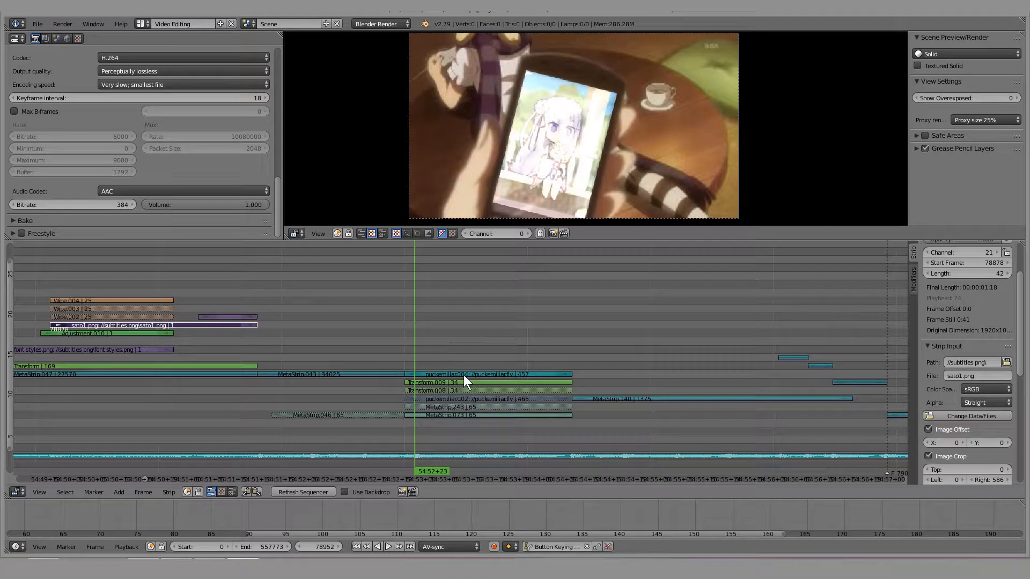
Mute the Transform.009 strip and step through the bare phone shot from frame 78950 to 78952
right_click(454, 382)
key("h")
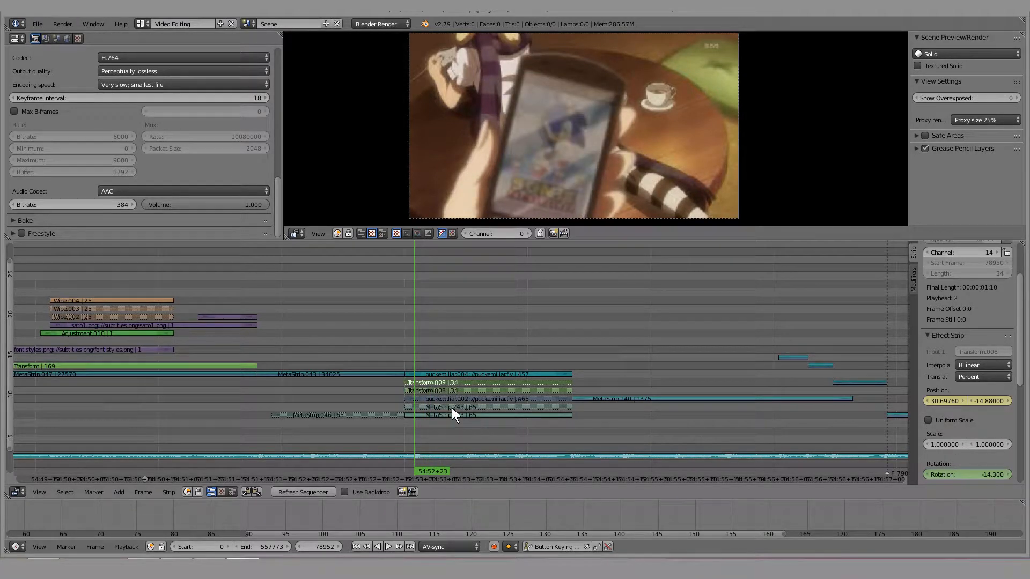
mouse_move(420, 334)
left_mouse_down()
mouse_move(397, 331)
mouse_move(569, 337)
mouse_move(407, 338)
left_mouse_up()
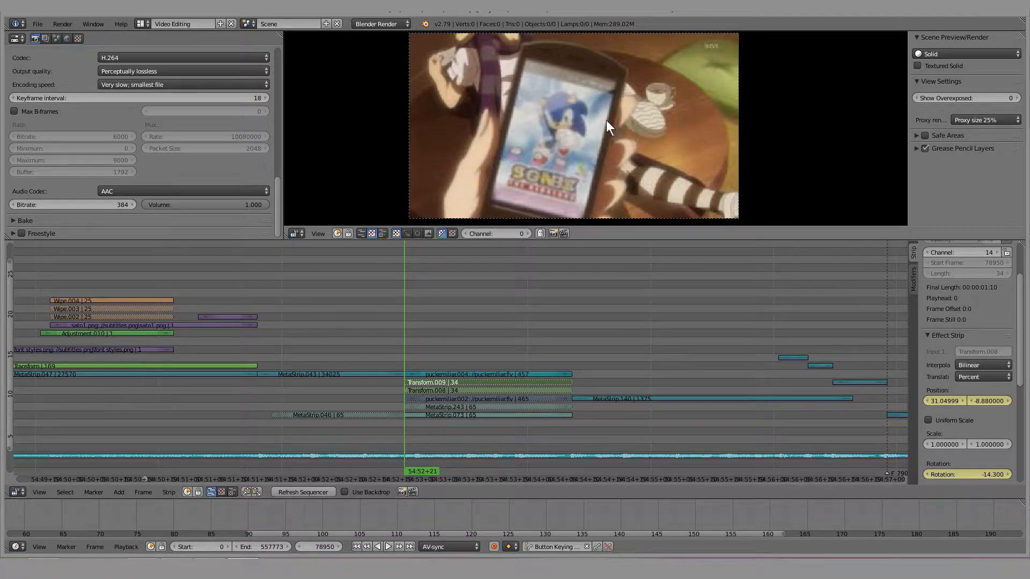
key("Right")
key("Right")
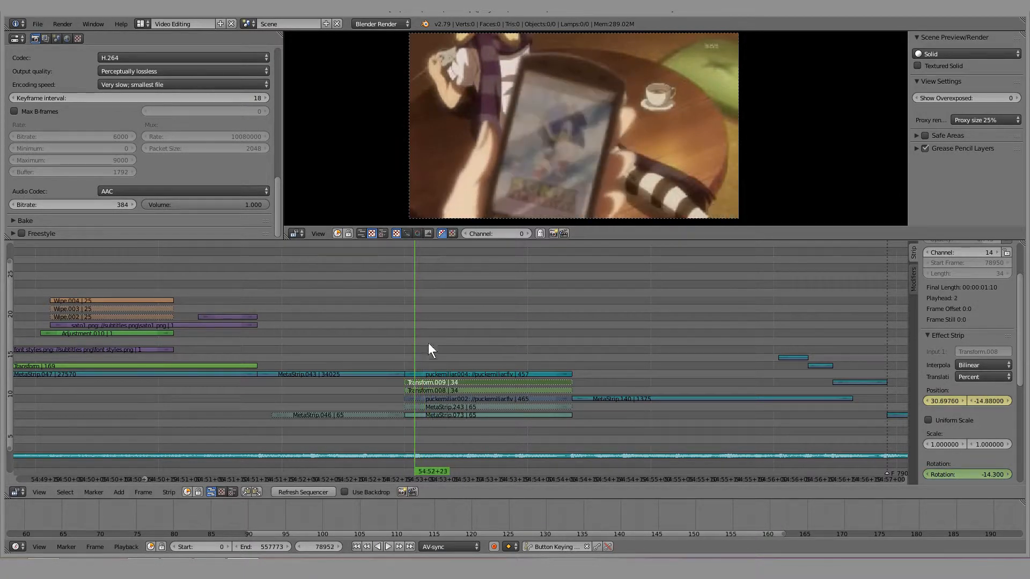
Unmute the puckemiliar.002 movie strip, play its footage, and move the playhead to frame 78959
right_click(434, 397)
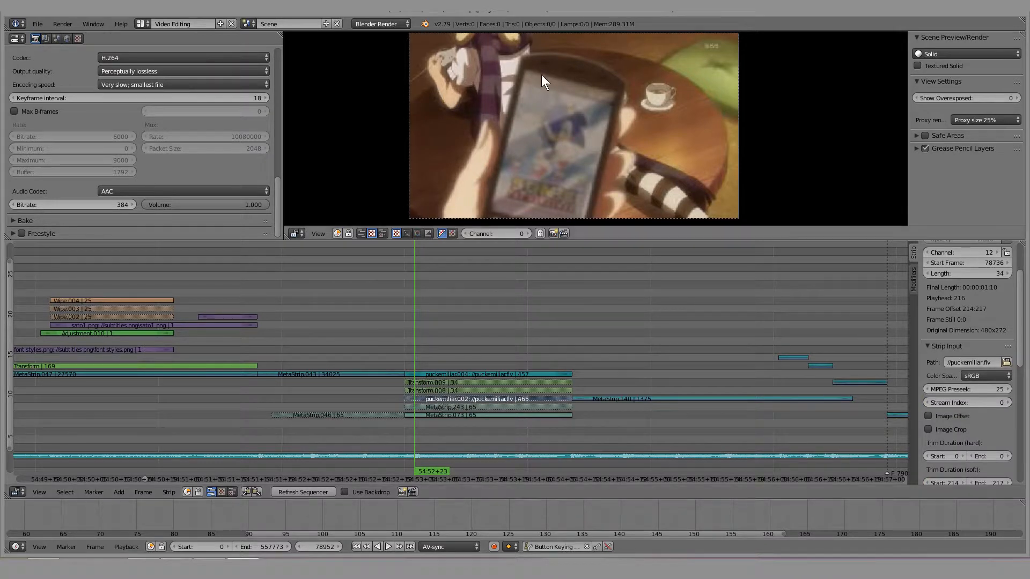
key("alt+h")
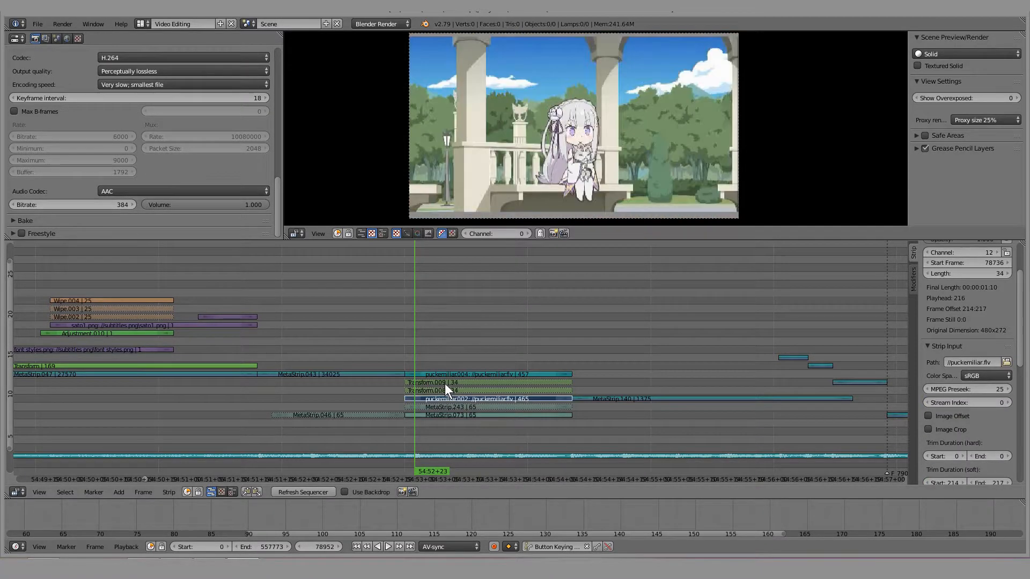
key("alt+a")
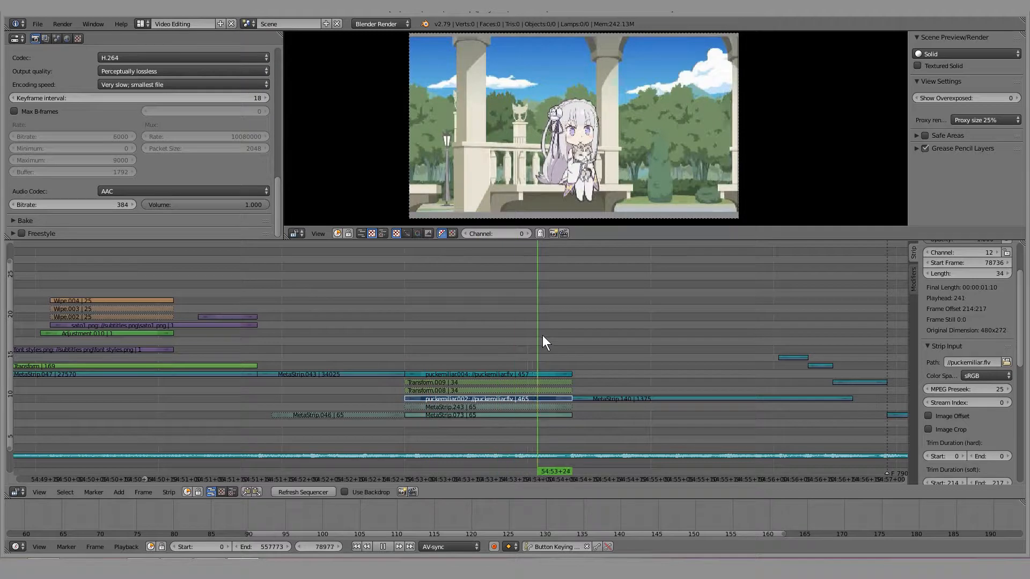
mouse_move(430, 331)
left_mouse_down()
mouse_move(404, 333)
mouse_move(567, 343)
mouse_move(448, 342)
left_mouse_up()
Compare Transform.008 with its source clip puckemiliar.002, unmute Transform.008, and view it at frame 78955
right_click(468, 391)
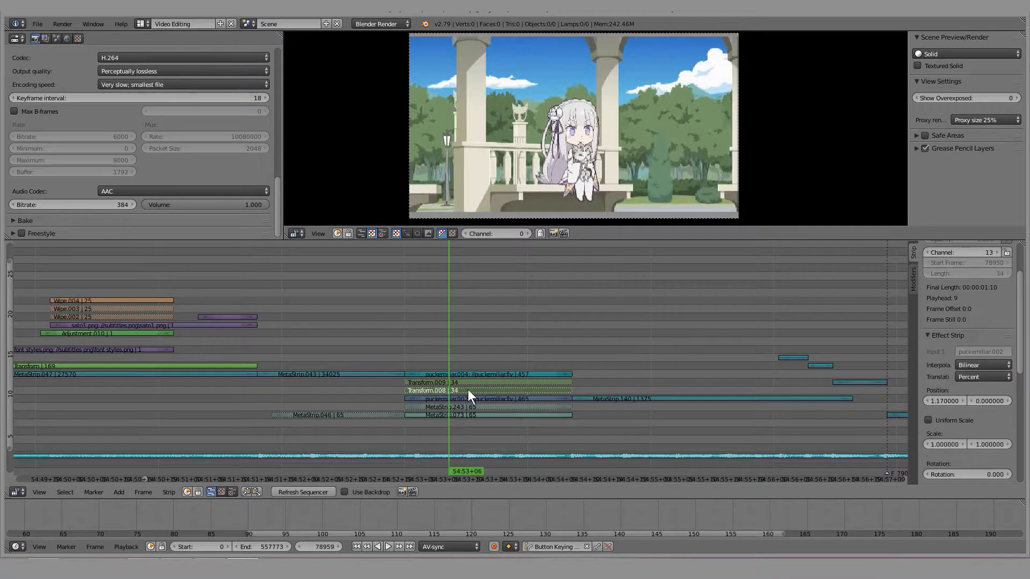
right_click(458, 398)
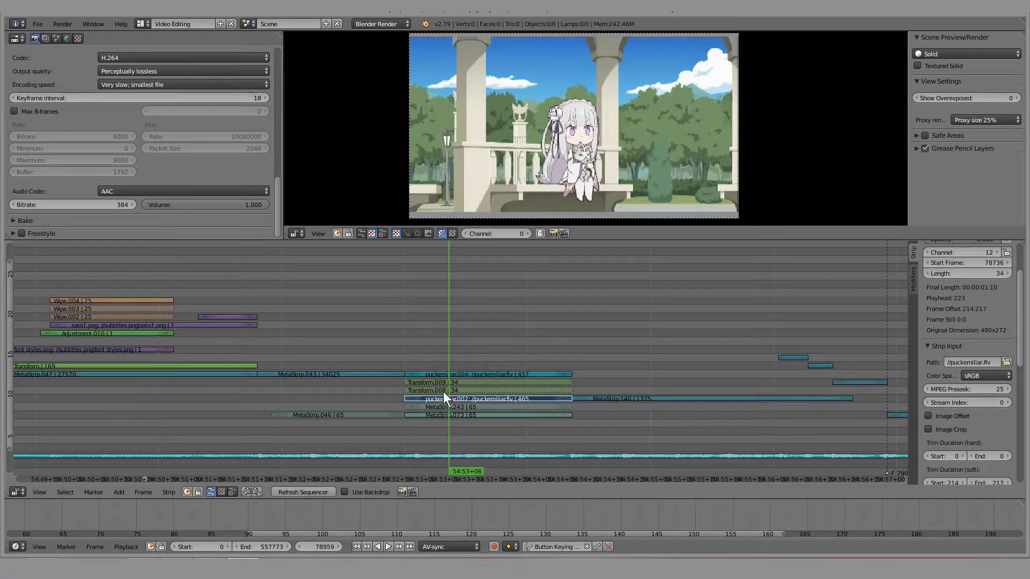
right_click(443, 391)
right_click(458, 397)
right_click(449, 391)
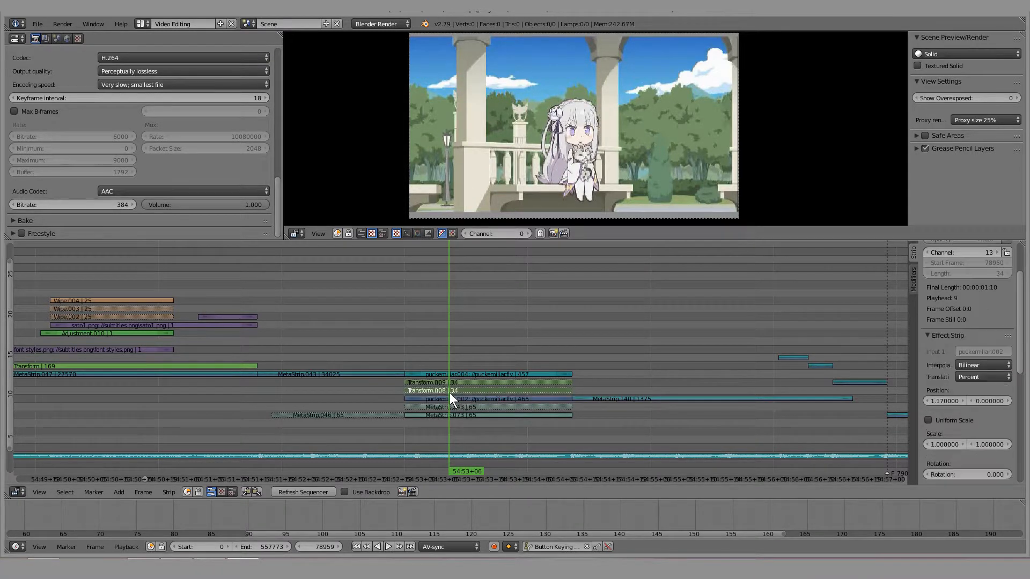
key("alt+h")
left_click_drag(416, 337, 429, 346)
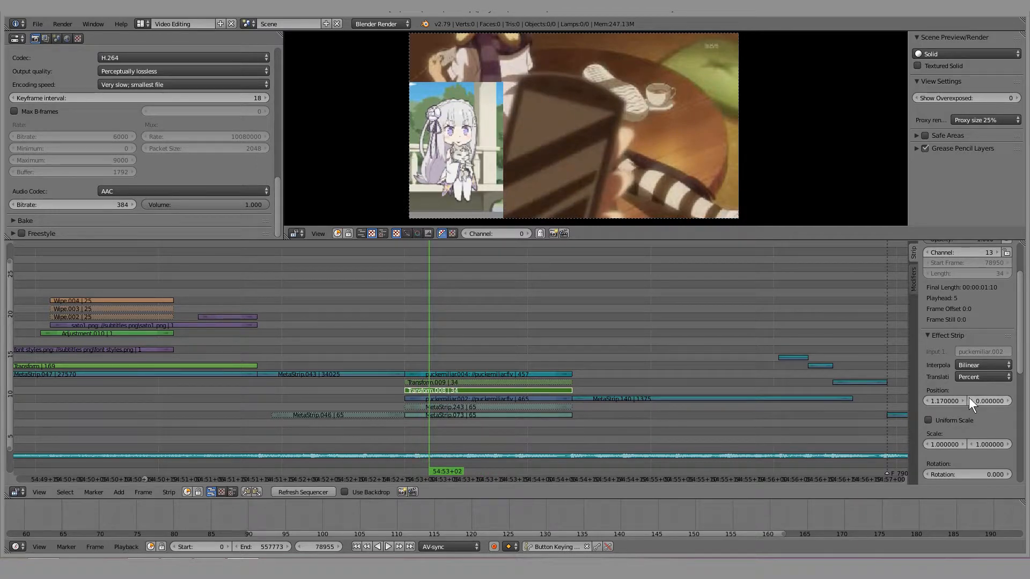
Adjust the image crop of Transform.008 to Top 263 and Right 720
scroll(969, 397, "down", 7)
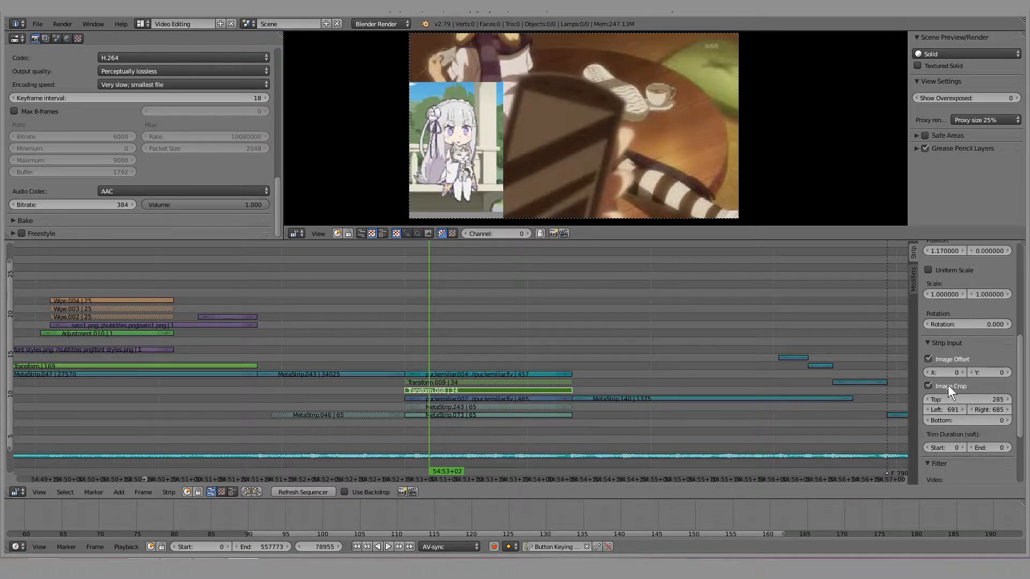
left_click(944, 399)
type("408")
key("Return")
left_click_drag(987, 400, 923, 399)
left_click_drag(989, 409, 1008, 410)
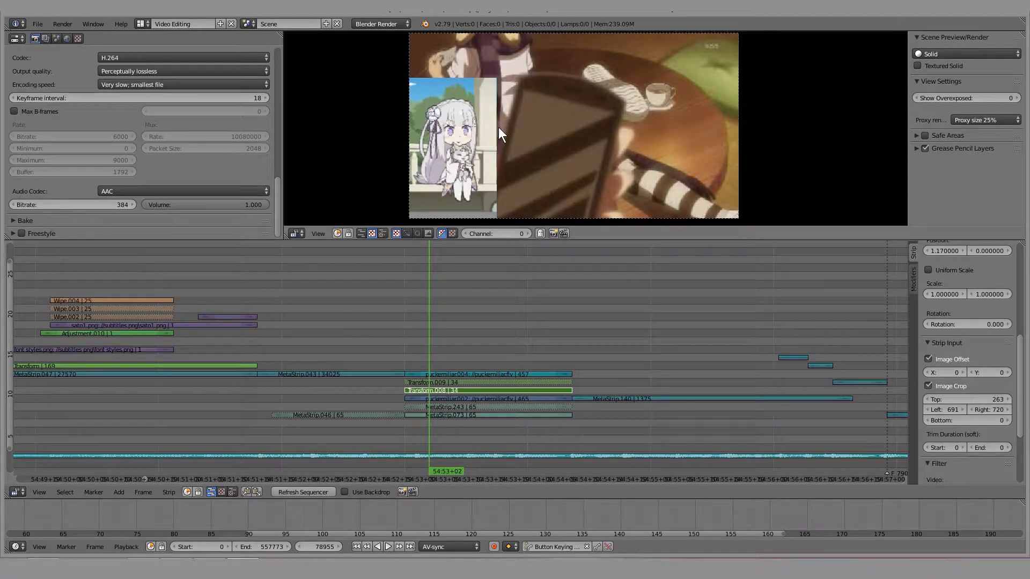
Try an image offset X of -95 on Transform.008 and reset it to 0
mouse_move(947, 370)
left_mouse_down()
mouse_move(1008, 370)
mouse_move(947, 371)
left_mouse_up()
left_click(947, 371)
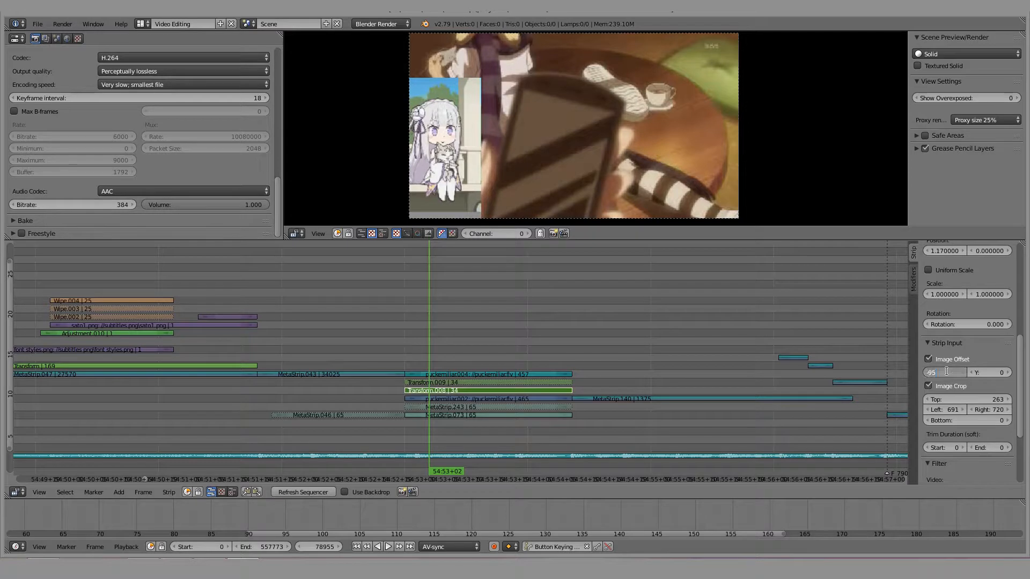
type("0")
key("Return")
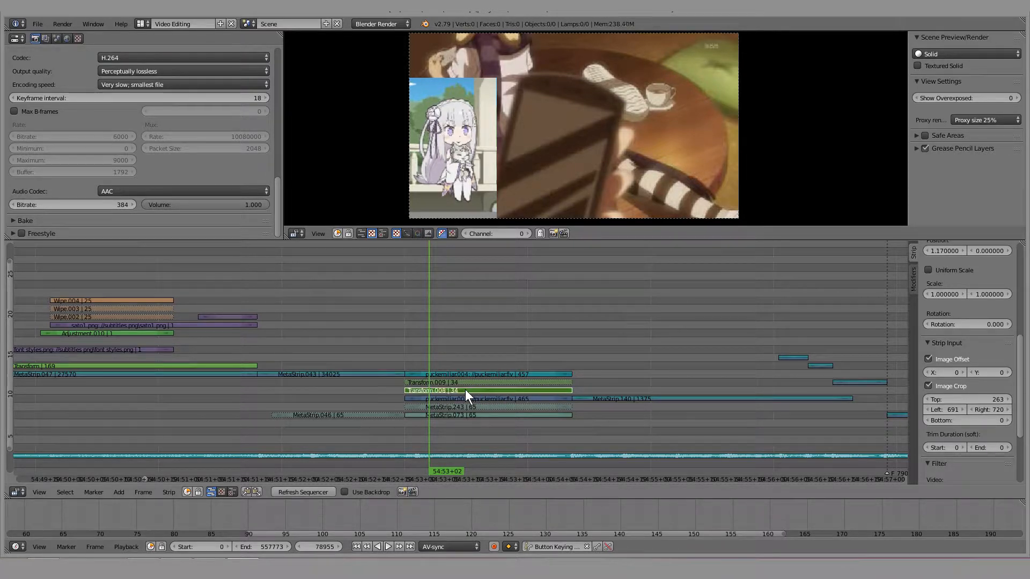
Try adding a second Transform effect on Transform.008 with Over Drop blending, and delete the new strip
key("shift+a")
left_click(506, 347)
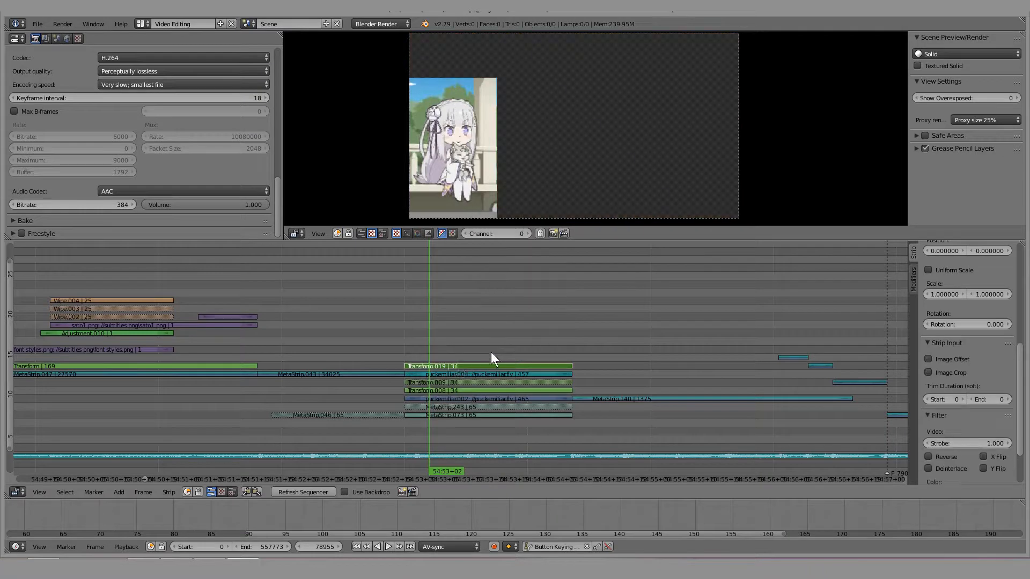
scroll(974, 364, "up", 3)
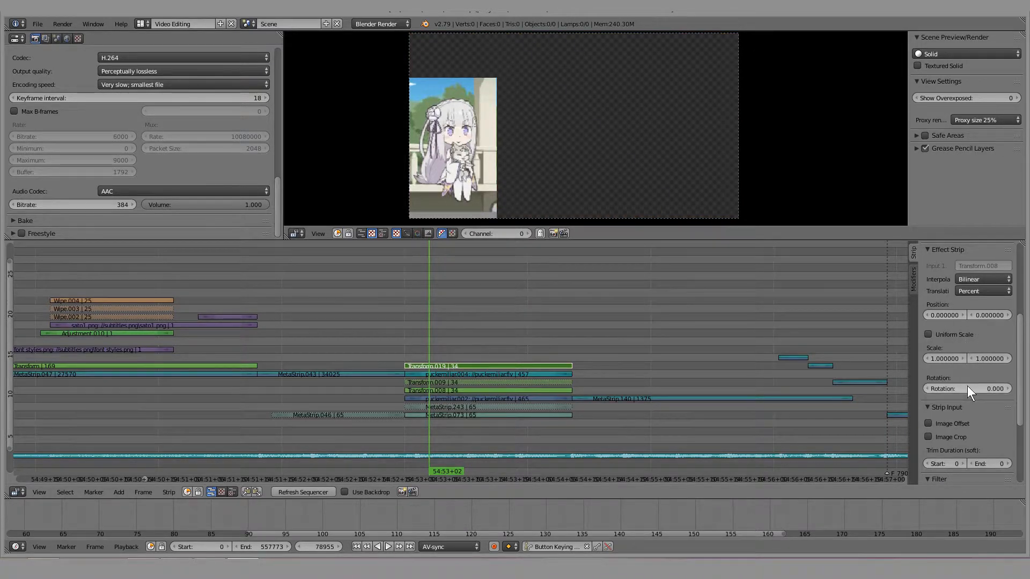
scroll(983, 333, "up", 5)
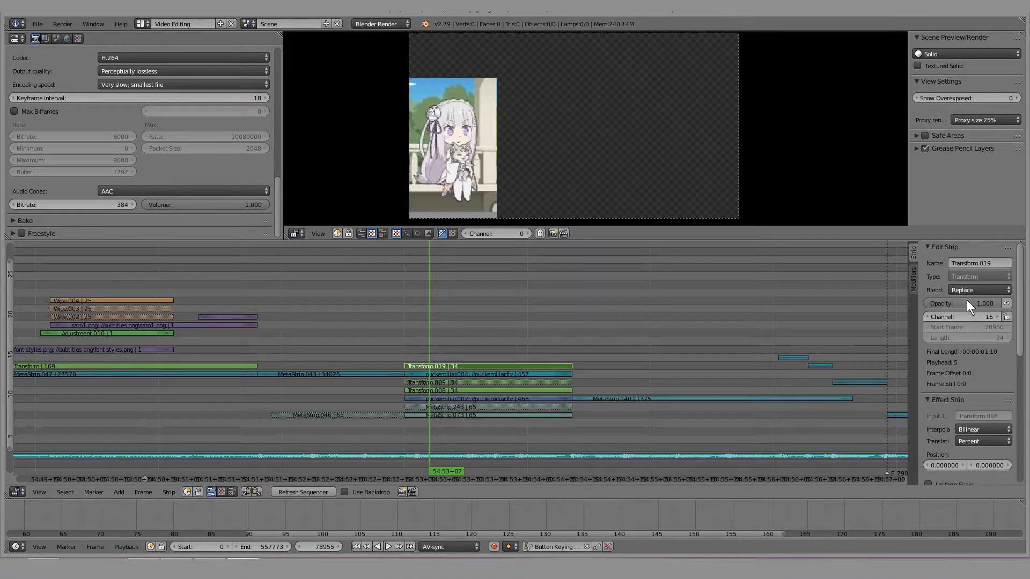
left_click(968, 290)
left_click(973, 183)
scroll(452, 384, "up", 3)
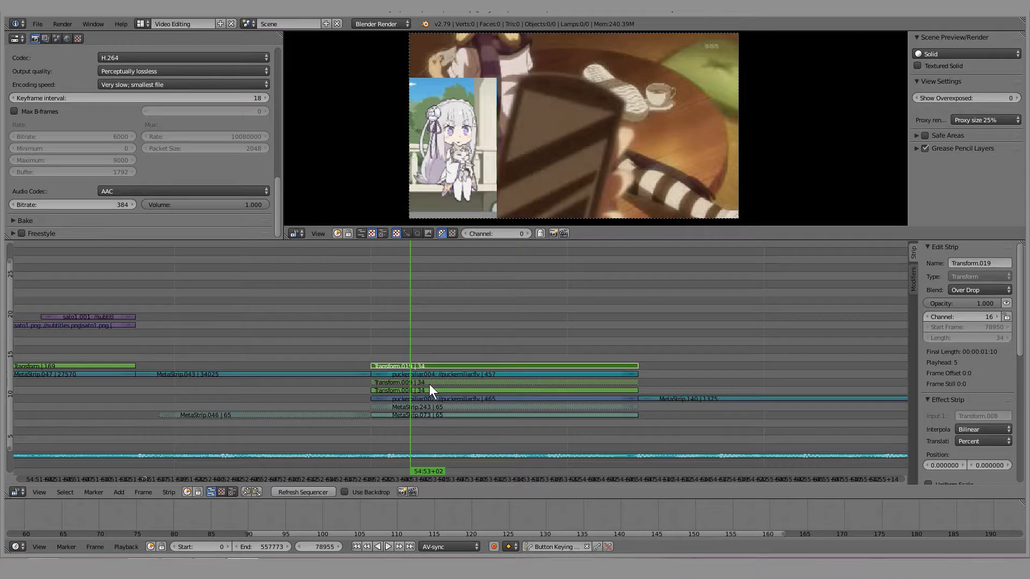
right_click(430, 382)
right_click(427, 365)
key("x")
left_click(426, 365)
Unmute the Transform.009 strip and play the phone shot from its start, stopping at frame 78956
right_click(402, 381)
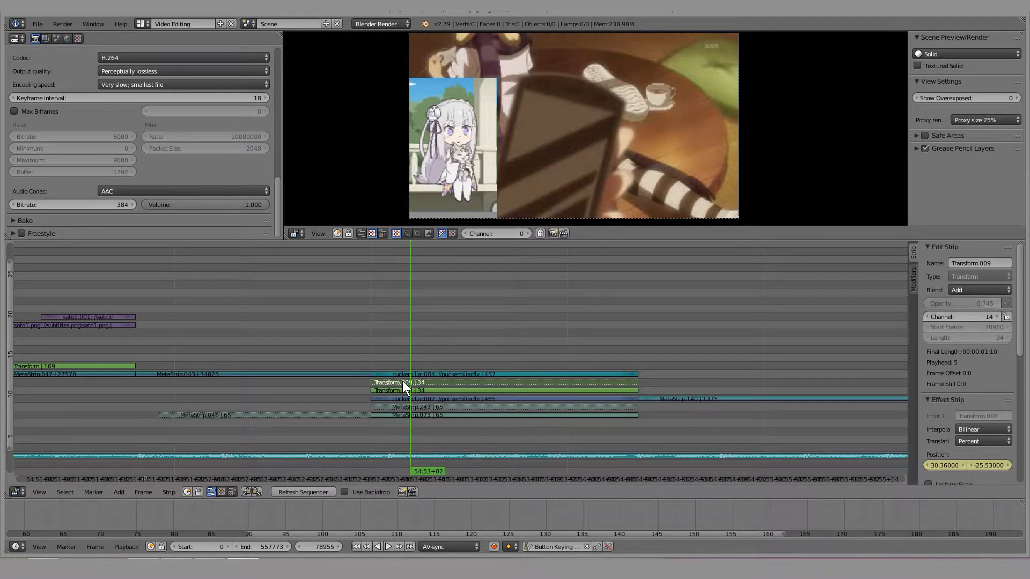
key("alt+h")
left_click(374, 353)
key("alt+a")
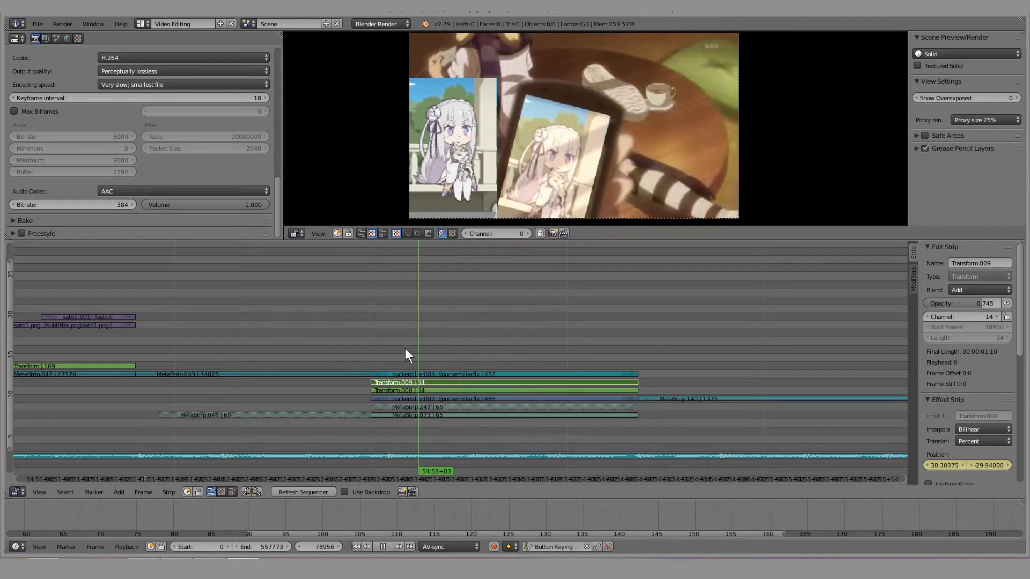
key("alt+a")
Mute the Transform.008 and puckemiliar.002 strips beneath the phone screen overlay
right_click(430, 391)
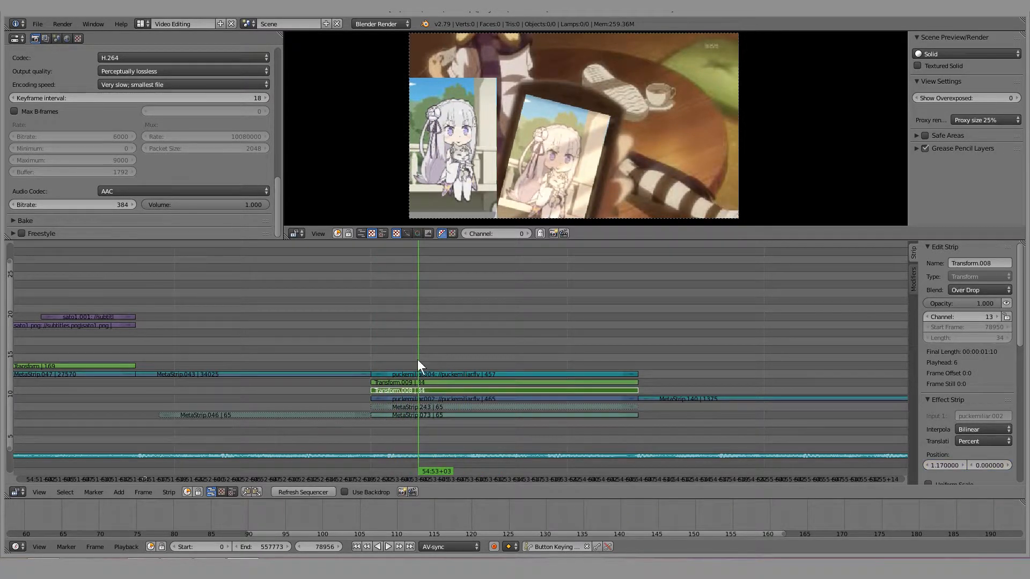
key("h")
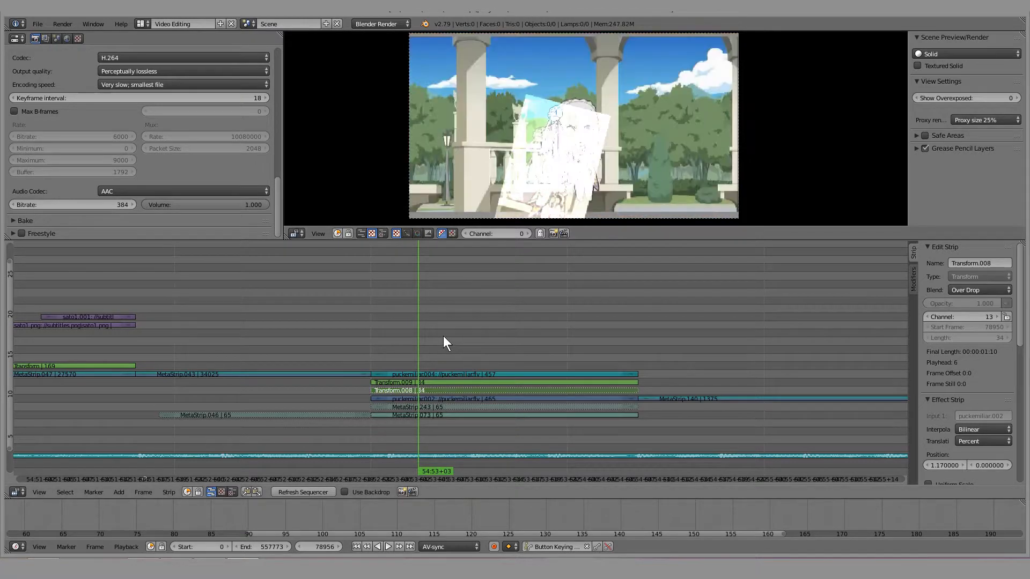
right_click(439, 398)
key("h")
Try shifting Transform.009 to an X position of 7.59 at frame 78950 and play the keyframed movement
right_click(435, 384)
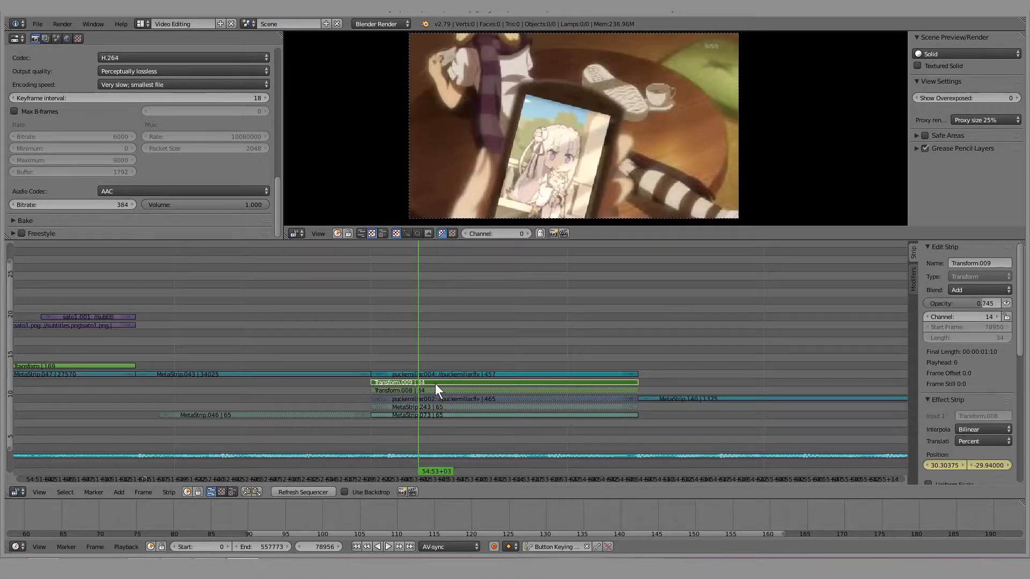
right_click(429, 390)
right_click(430, 396)
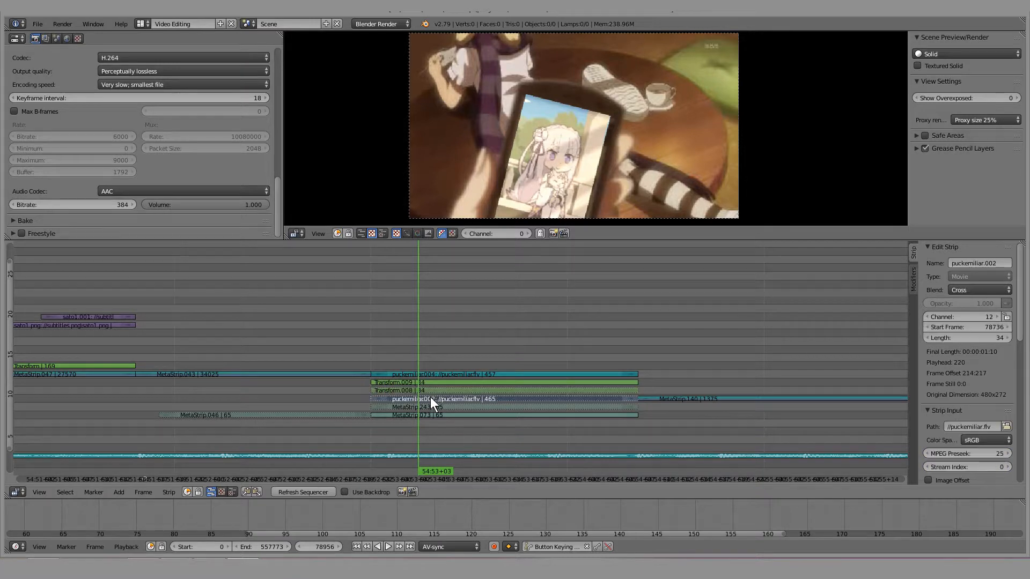
right_click(433, 381)
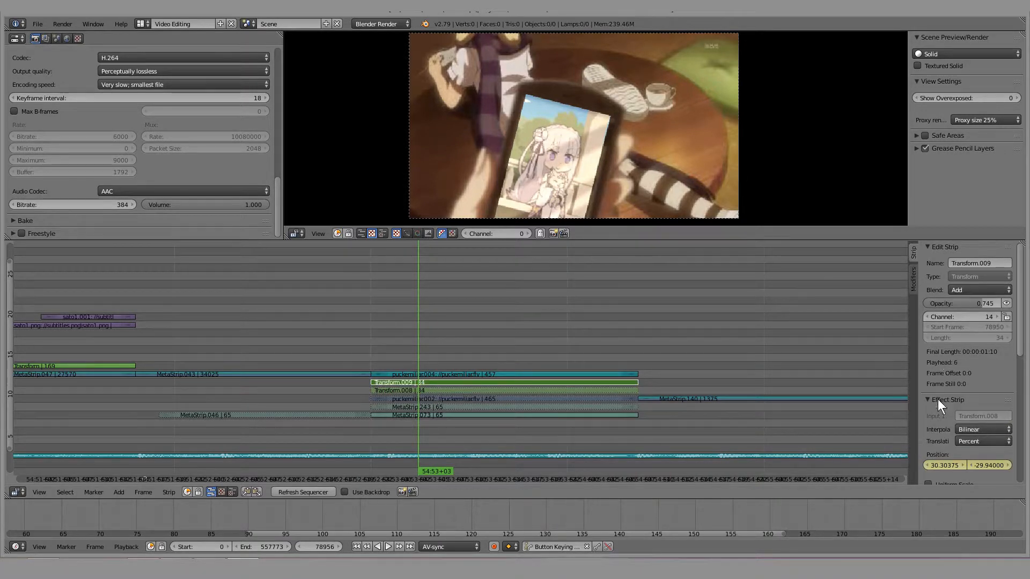
scroll(957, 376, "down", 5)
left_click_drag(440, 327, 370, 329)
left_click_drag(950, 336, 900, 336)
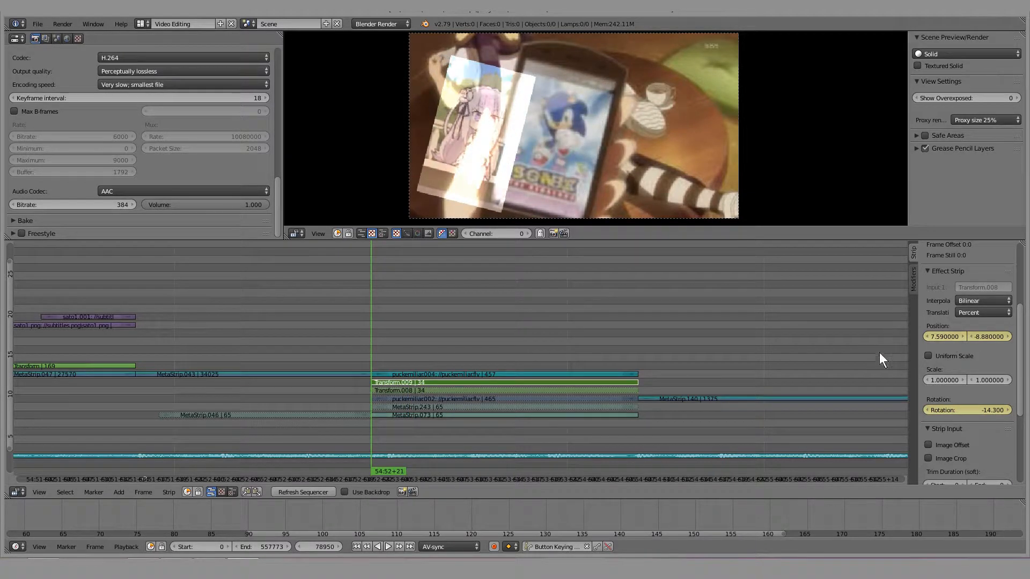
key("alt+a")
key("Escape")
Set the opacity of Transform.009 to 1.000 and its blend mode to Over Drop
scroll(1014, 368, "up", 5)
left_click_drag(975, 301, 989, 301)
left_click(981, 290)
left_click(978, 186)
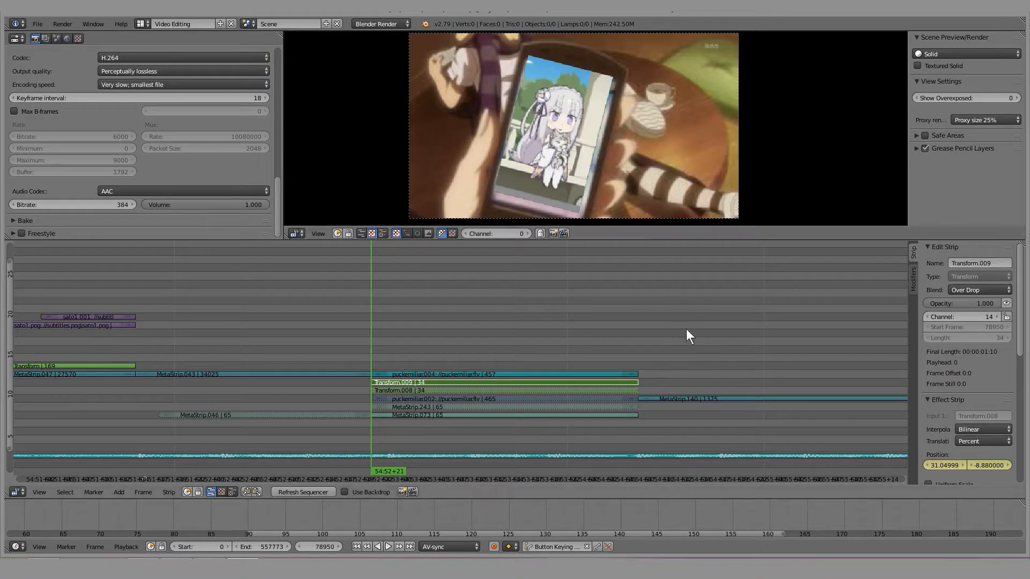
Try setting Transform.009's rotation to -0.400 and X position to 29.79 at frame 78950, and play to test the keyframes
scroll(950, 299, "down", 2)
scroll(960, 402, "down", 3)
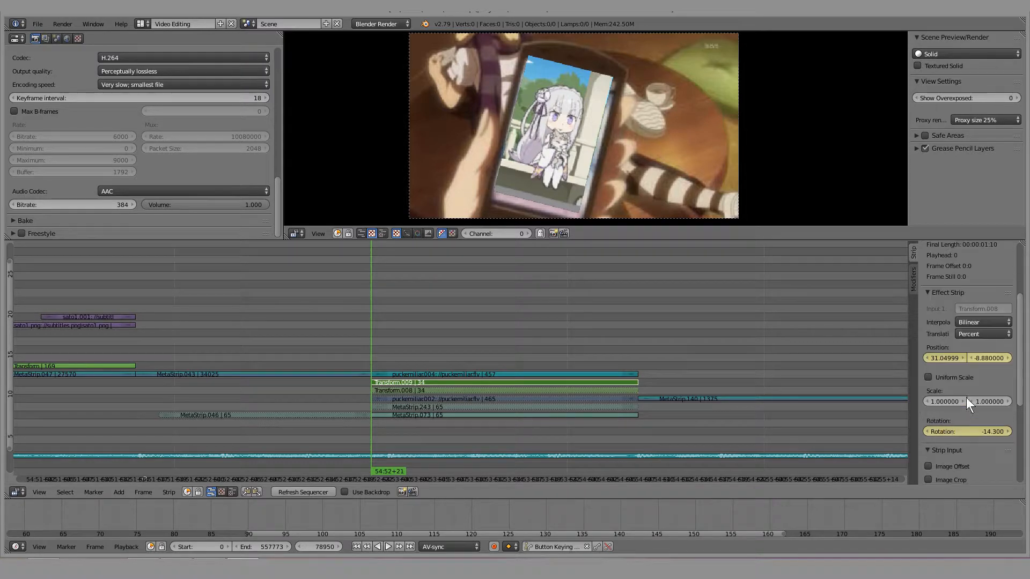
left_click_drag(965, 432, 944, 431)
left_click_drag(947, 358, 925, 359)
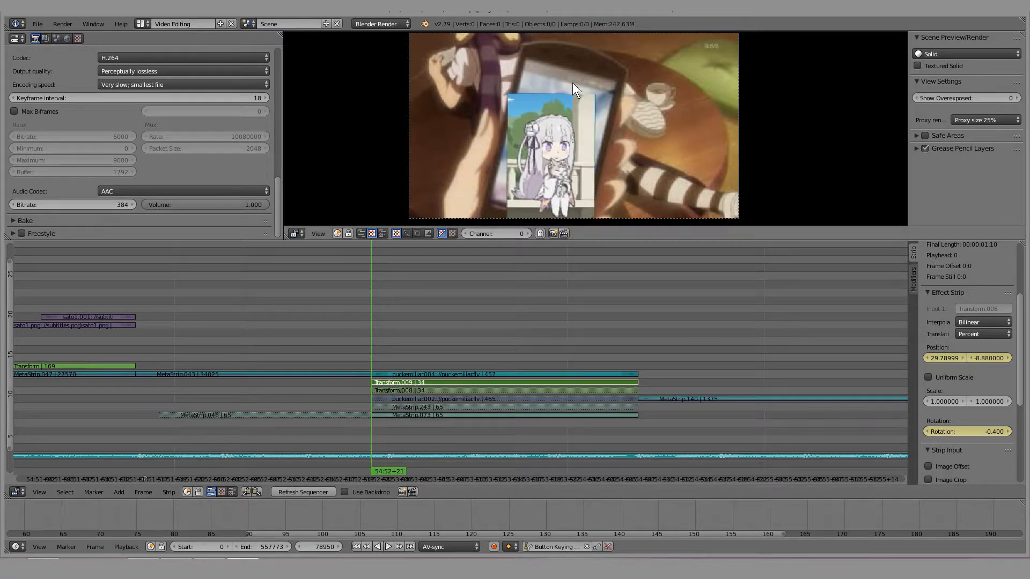
key("alt+a")
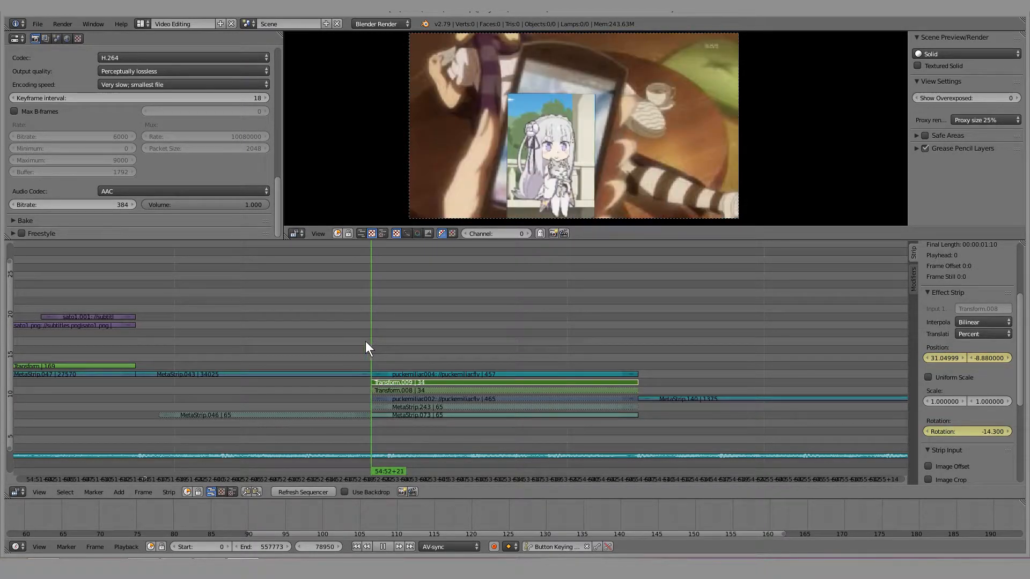
key("alt+a")
Play through the phone shot to check the overlay's keyframed movement, and look at the available proxy render sizes
key("alt+a")
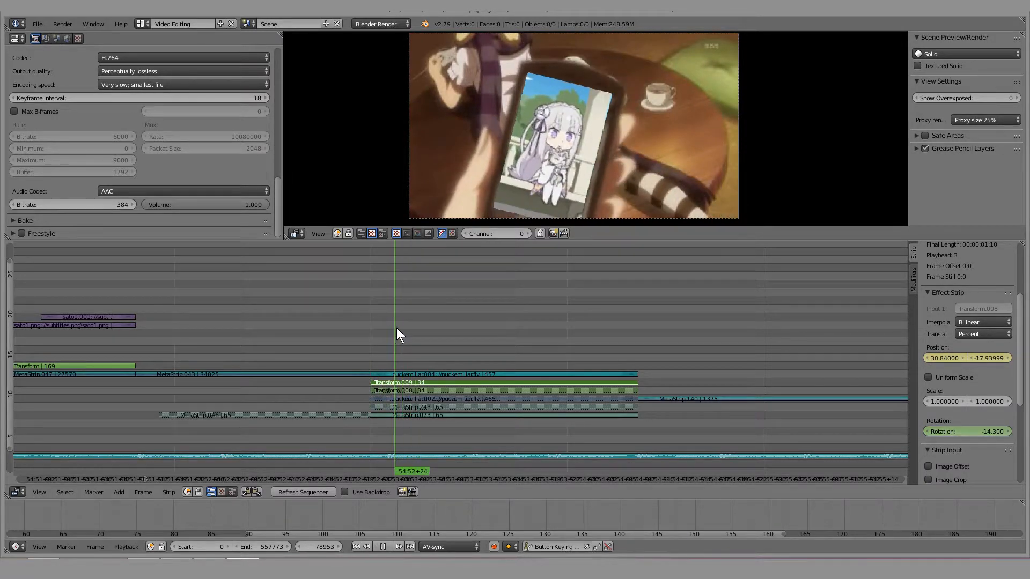
key("alt+a")
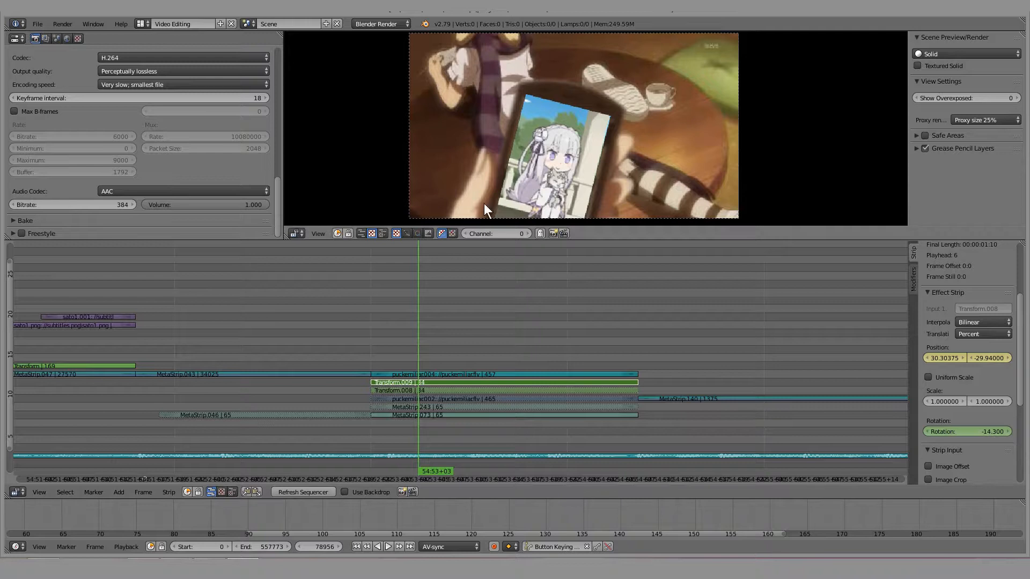
key("alt+a")
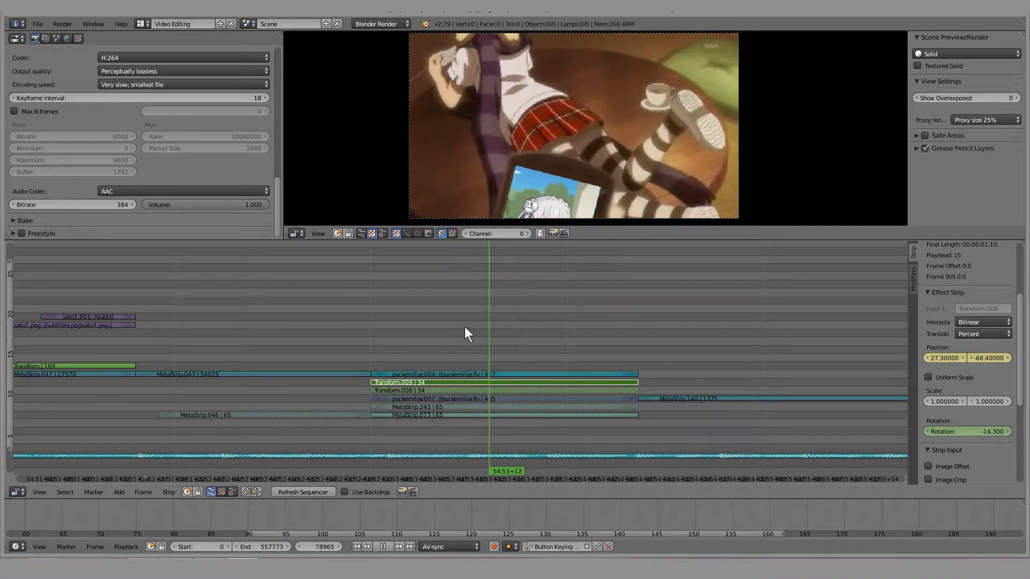
key("alt+a")
left_click(998, 121)
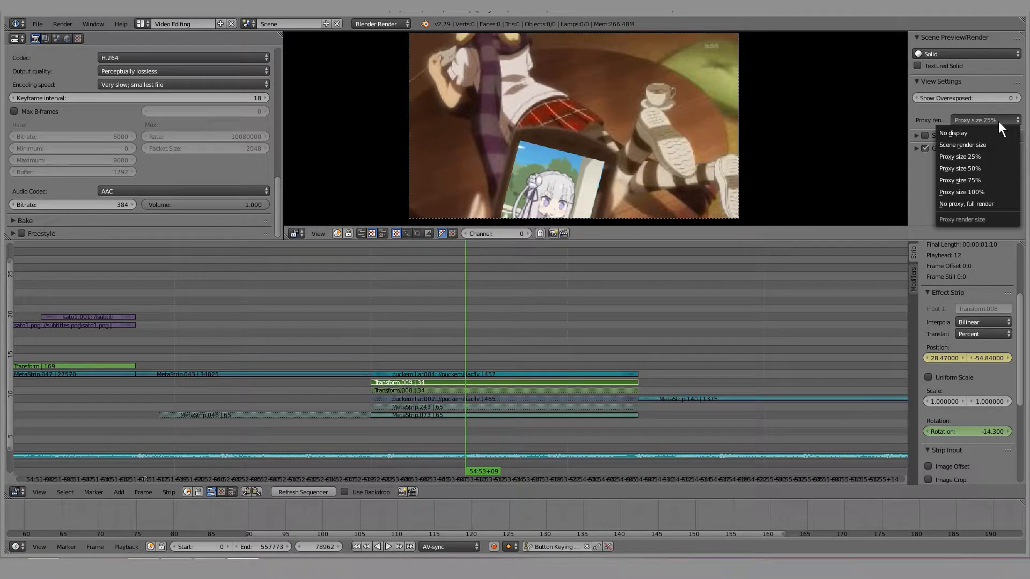
left_click(998, 121)
key("alt+a")
Mute Transform.009 at frame 78955 to compare the bare phone, unmute it, and scrub to frame 78958
left_click_drag(480, 328, 410, 332)
key("h")
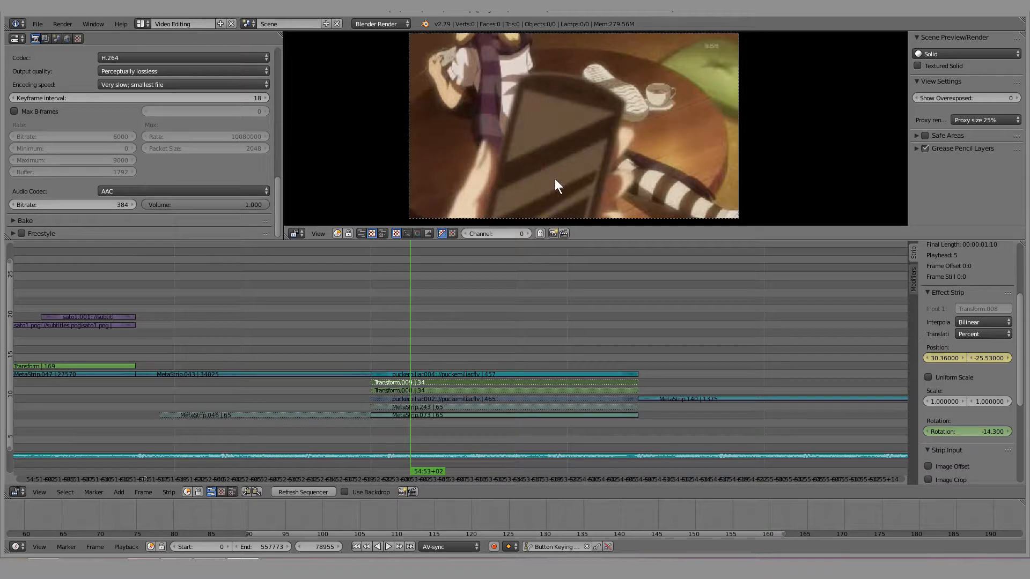
key("alt+a")
key("alt+h")
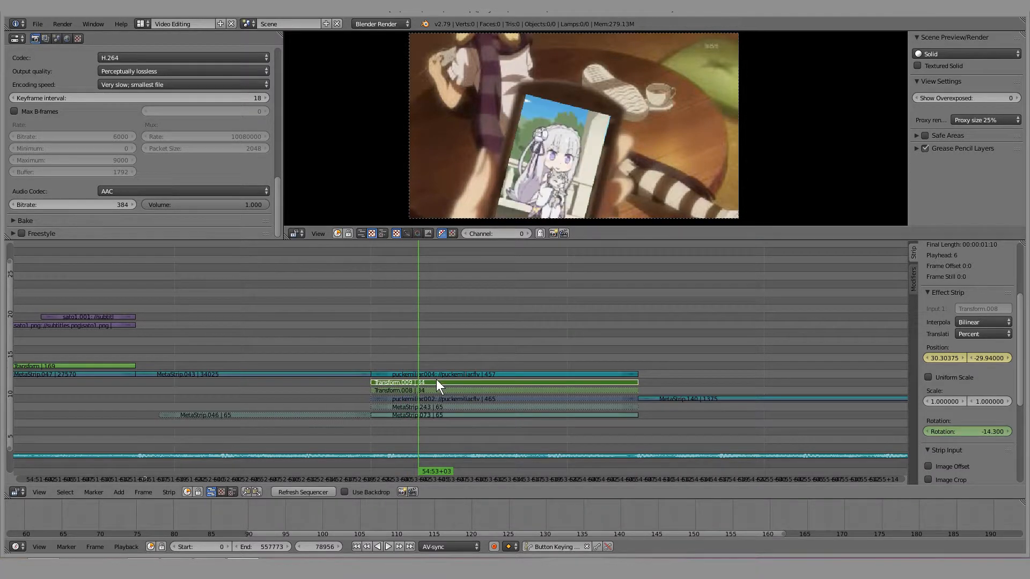
key("alt+a")
left_click_drag(483, 332, 434, 332)
Change the Transform.009 strip's blend mode to Add and lower its opacity to 0.737
scroll(965, 317, "up", 5)
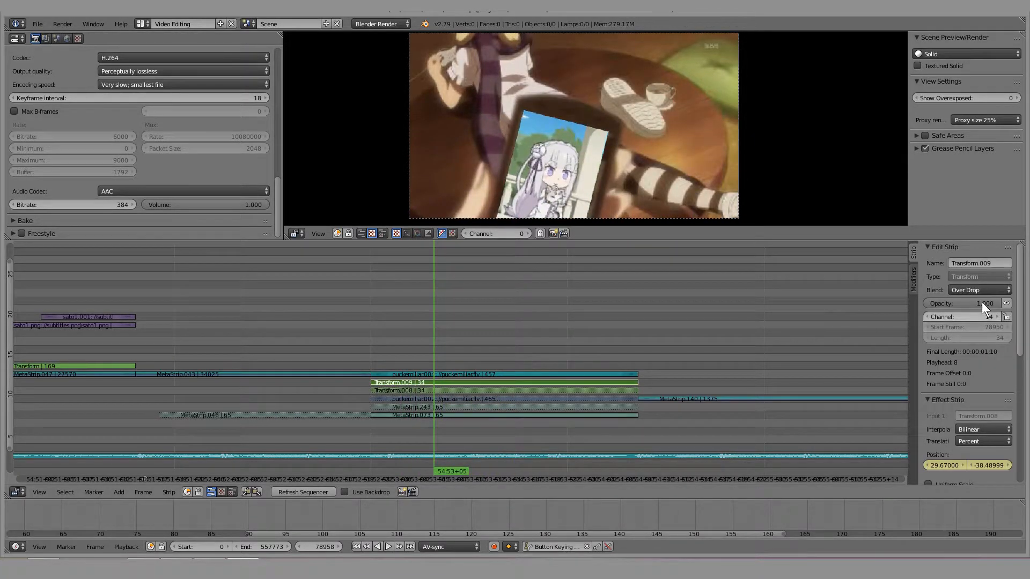
mouse_move(975, 301)
left_mouse_down()
mouse_move(950, 303)
mouse_move(992, 300)
left_mouse_up()
left_click(978, 291)
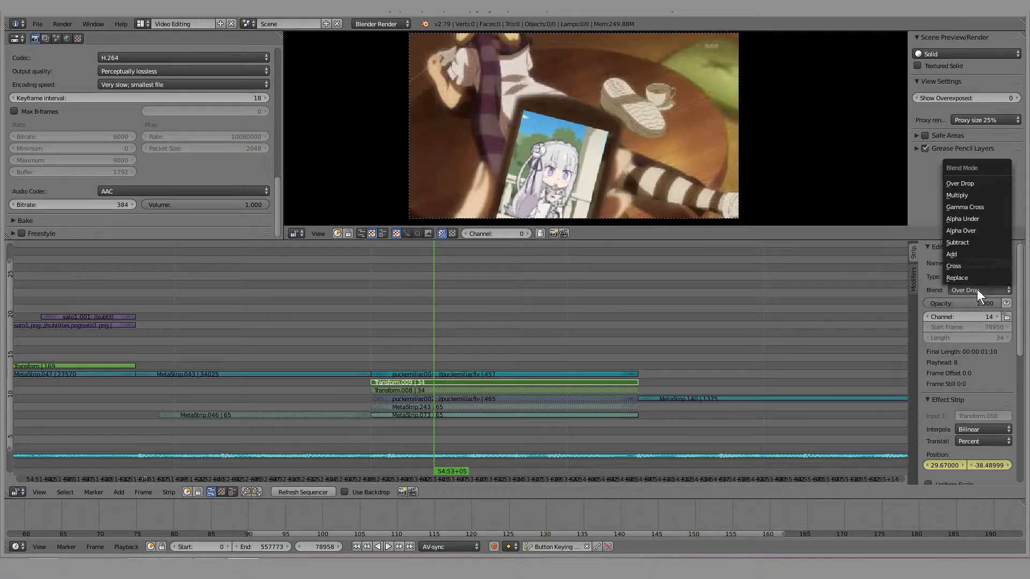
left_click(960, 253)
left_click_drag(403, 344, 449, 322)
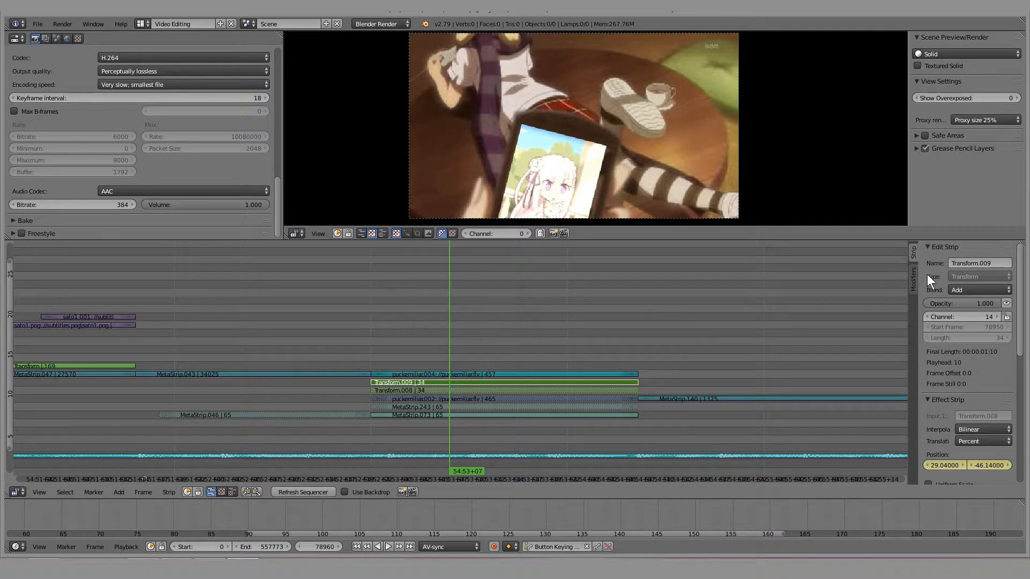
mouse_move(982, 303)
left_mouse_down()
mouse_move(946, 303)
mouse_move(964, 303)
left_mouse_up()
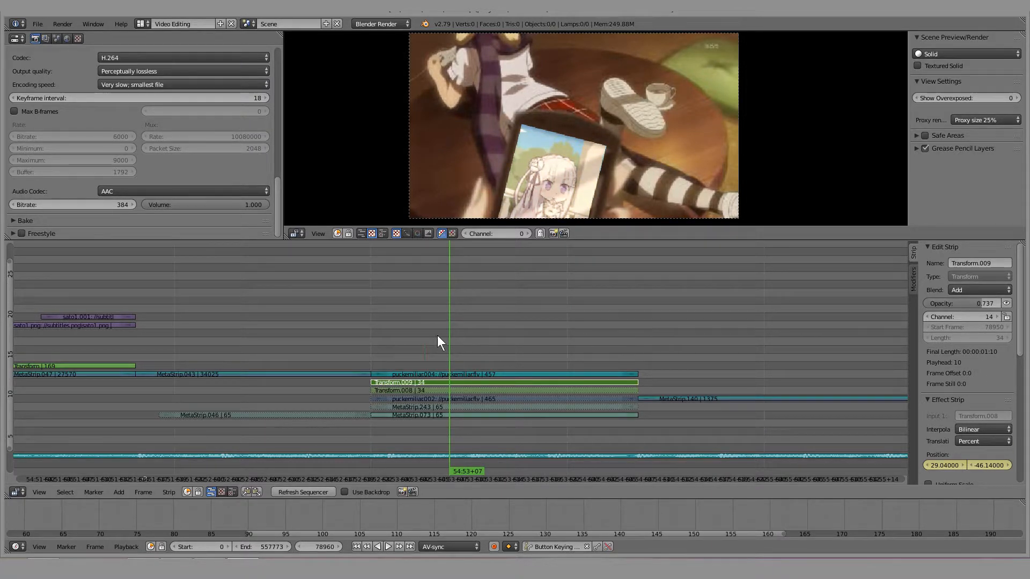
Mute Transform.009 at frame 78951 to view the original phone screen beneath, and unmute the strip again
key("alt+a")
key("alt+a")
key("h")
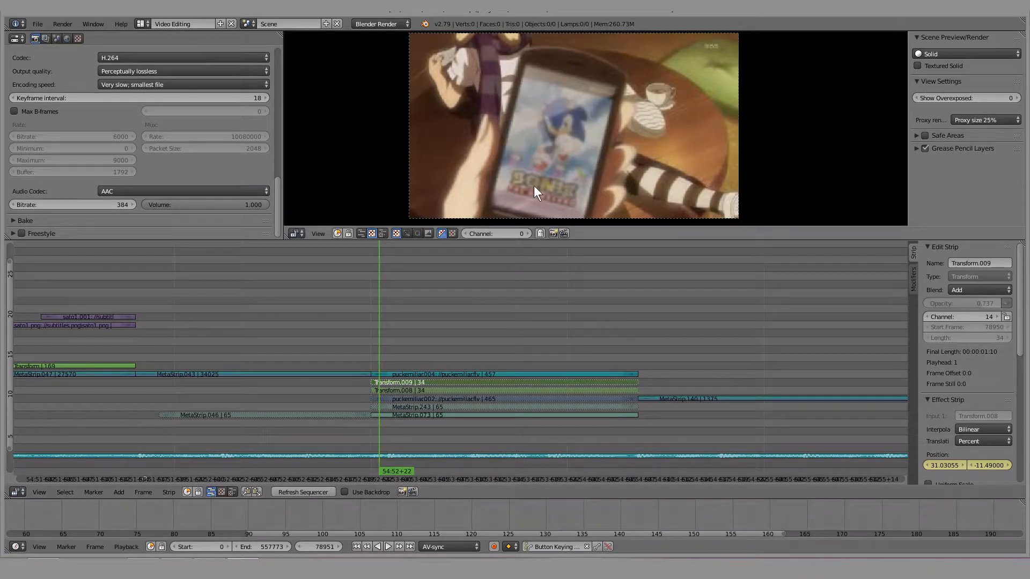
right_click(403, 380)
key("alt+h")
Play and scrub through the phone shot to review the overlay with the Add blend
key("alt+a")
mouse_move(371, 338)
left_mouse_down()
mouse_move(436, 338)
mouse_move(365, 335)
left_mouse_up()
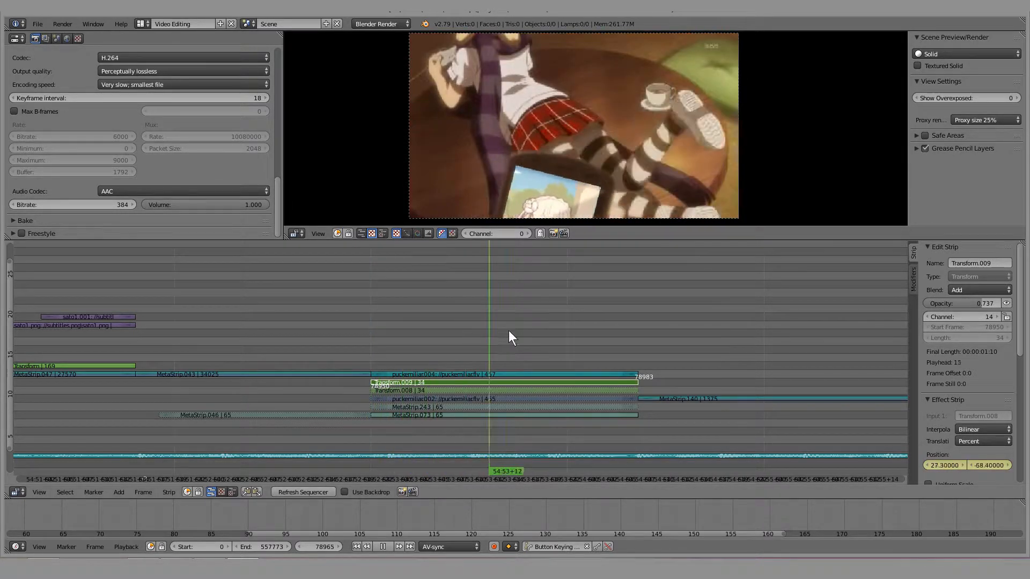
left_click_drag(541, 340, 407, 333)
key("Escape")
key("alt+a")
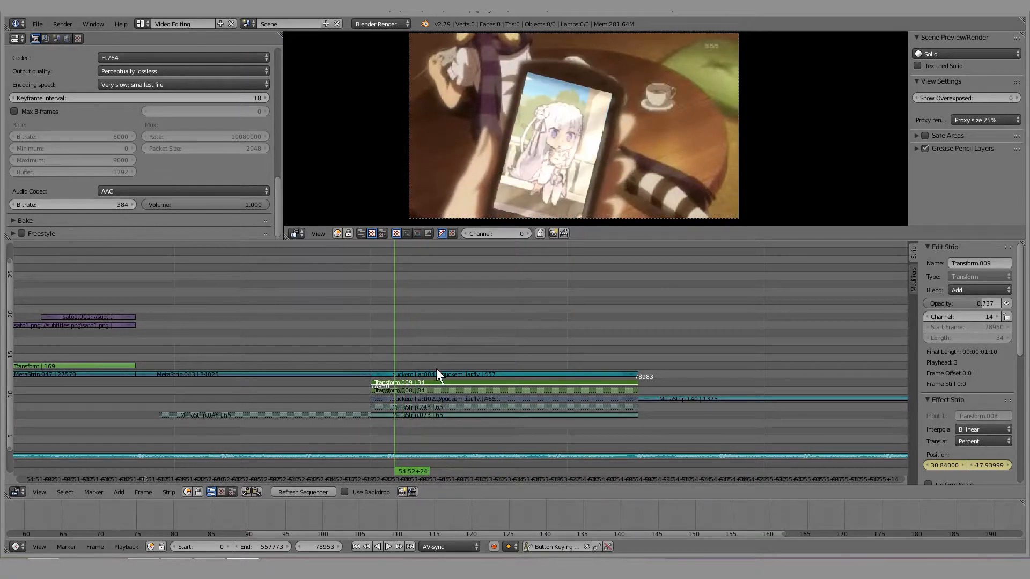
Inspect the puckemiliar.002 movie and puckemiliar.004 sound strips, and play the phone shot from frame 78949
right_click(438, 371)
right_click(435, 398)
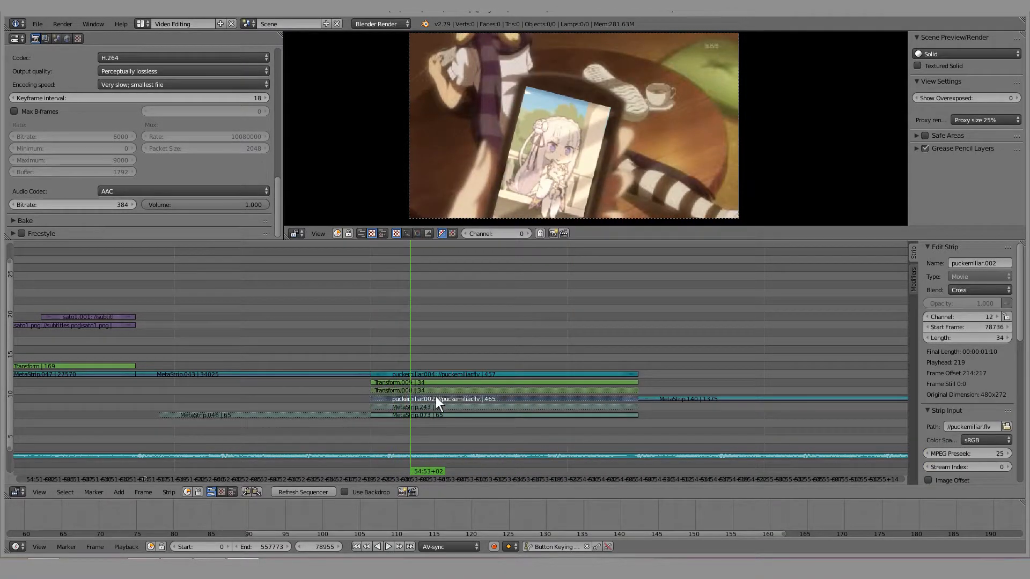
left_click_drag(389, 397, 510, 394)
right_click(474, 373)
left_click_drag(380, 353, 355, 349)
left_click(388, 547)
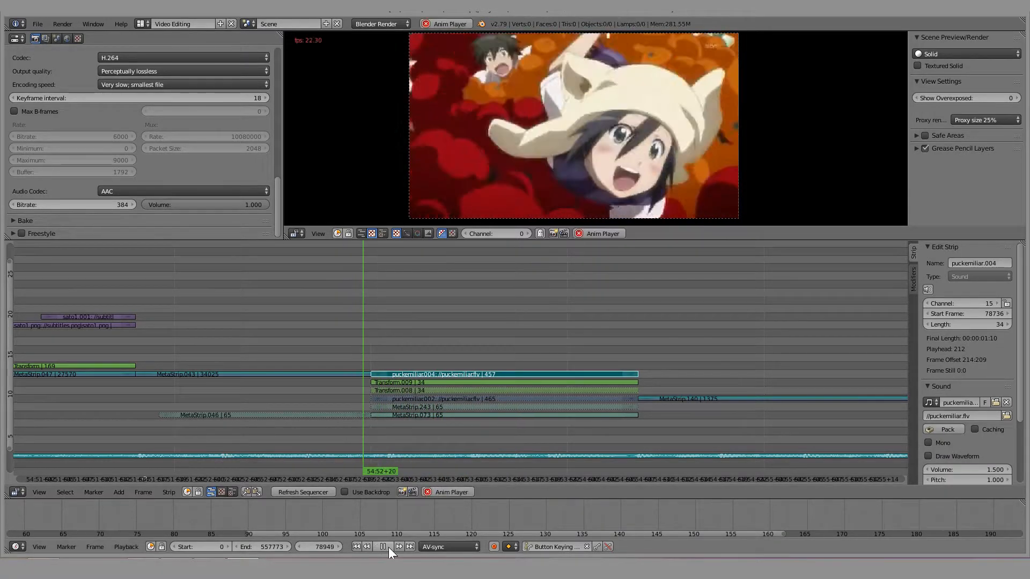
left_click(384, 546)
Mute the shalahlah.wav music to hear the puckemiliar.004 sound from frame 78949 to 78987, and unmute the music
right_click(427, 453)
key("h")
right_click(427, 373)
left_click_drag(387, 343, 361, 345)
scroll(966, 407, "down", 1)
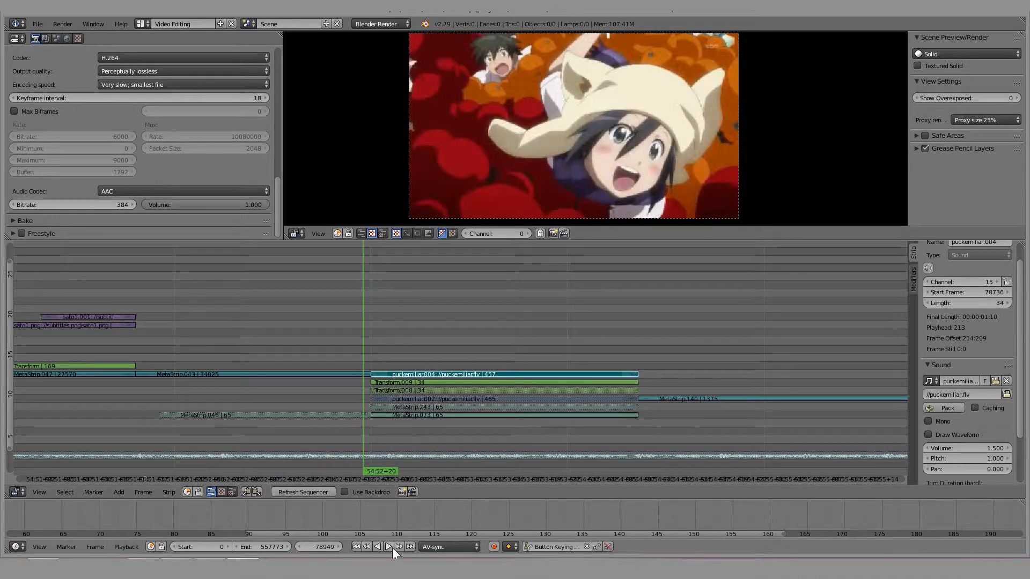
left_click(388, 546)
left_click(388, 546)
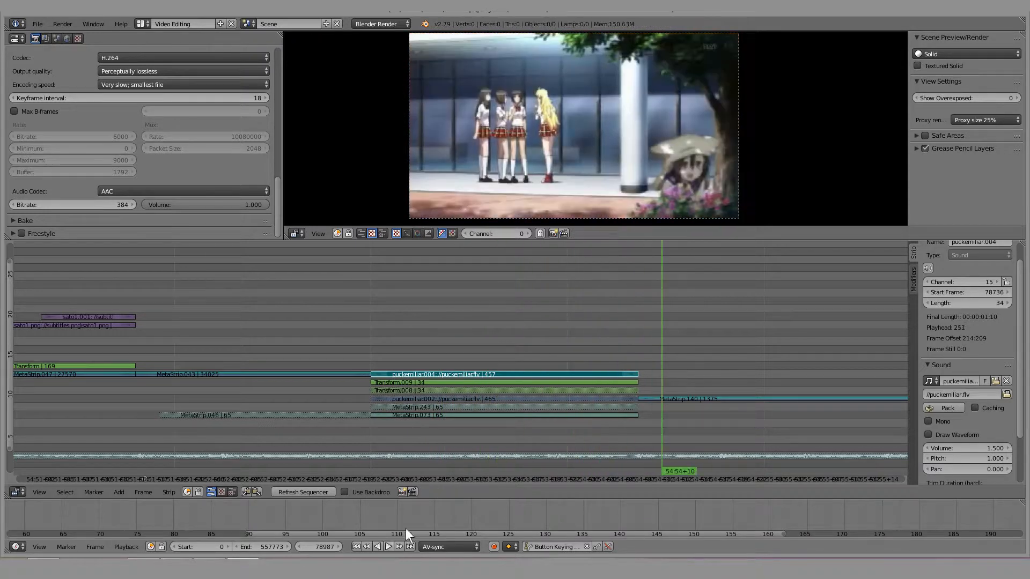
right_click(496, 457)
key("alt+h")
Review the shots following the phone scene, playing through frames 79030 and 79227
middle_click_drag(762, 376, 283, 385)
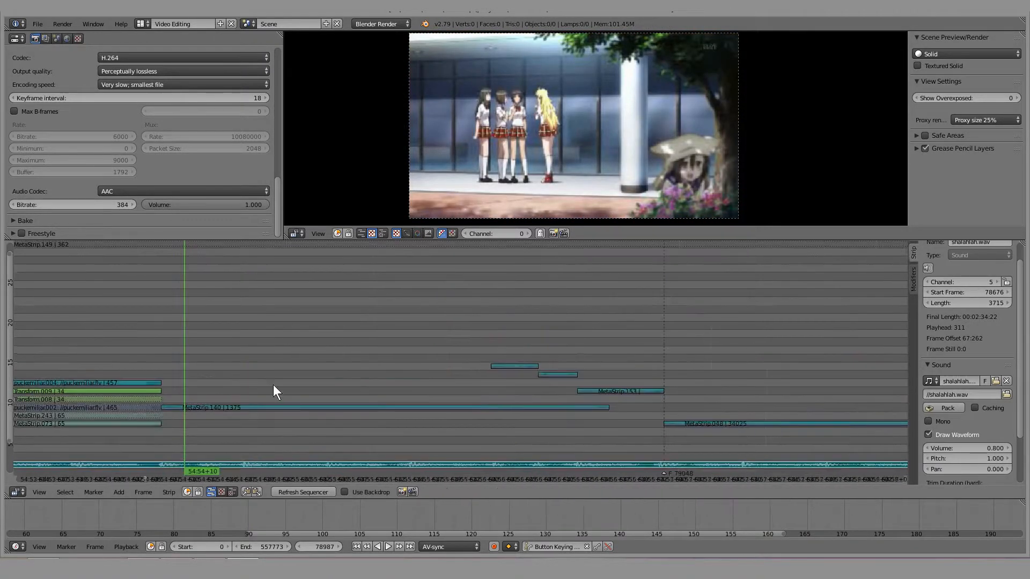
scroll(375, 376, "down", 18)
middle_click_drag(534, 363, 359, 368)
key("alt+a")
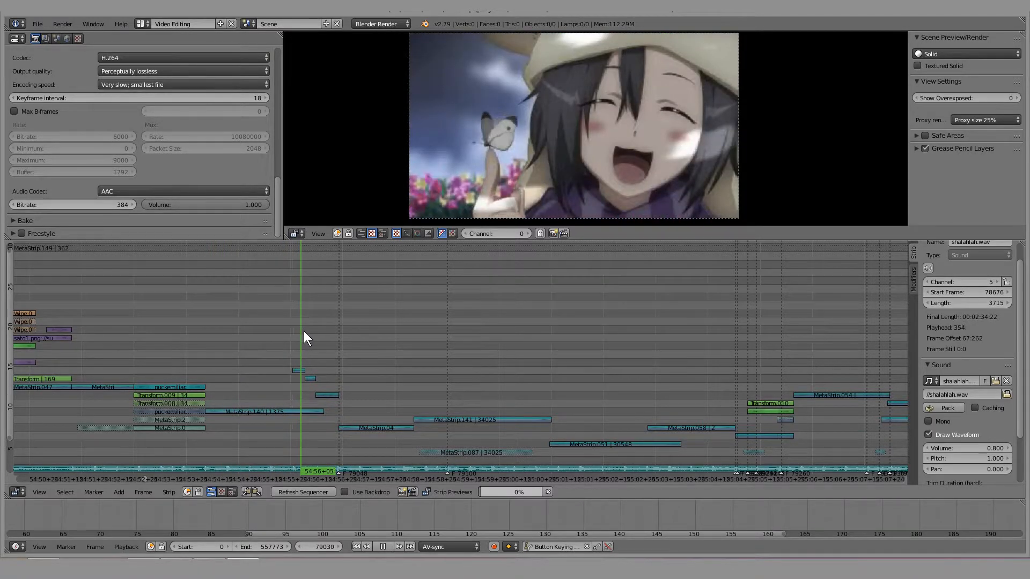
key("alt+a")
key("alt+a")
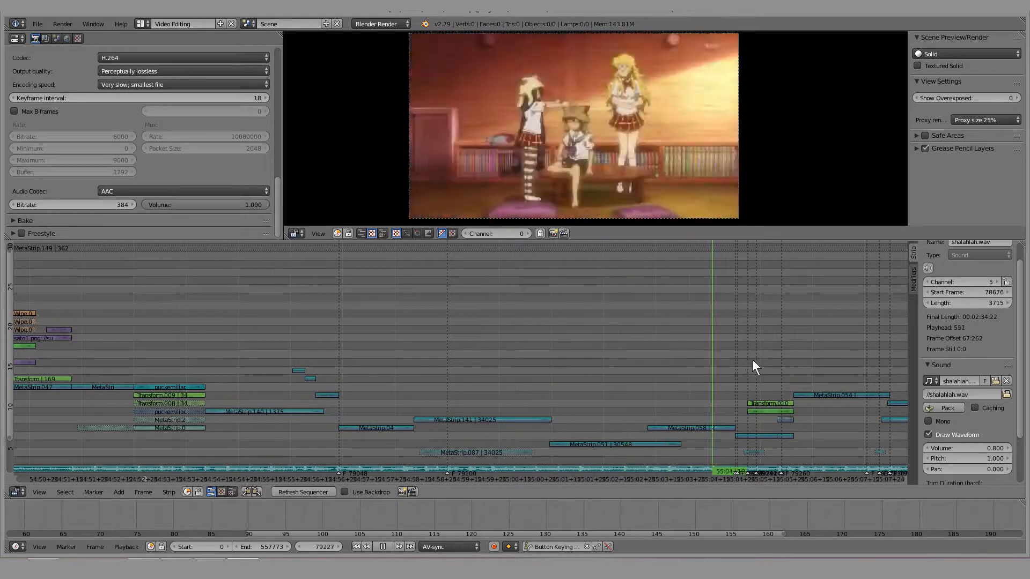
key("alt+a")
Examine and play the shot from the start of MetaStrip.145 into the Transform.010 and Adjustment.003 strips
middle_click_drag(749, 373, 413, 371)
scroll(410, 375, "up", 20)
left_click_drag(220, 354, 185, 353)
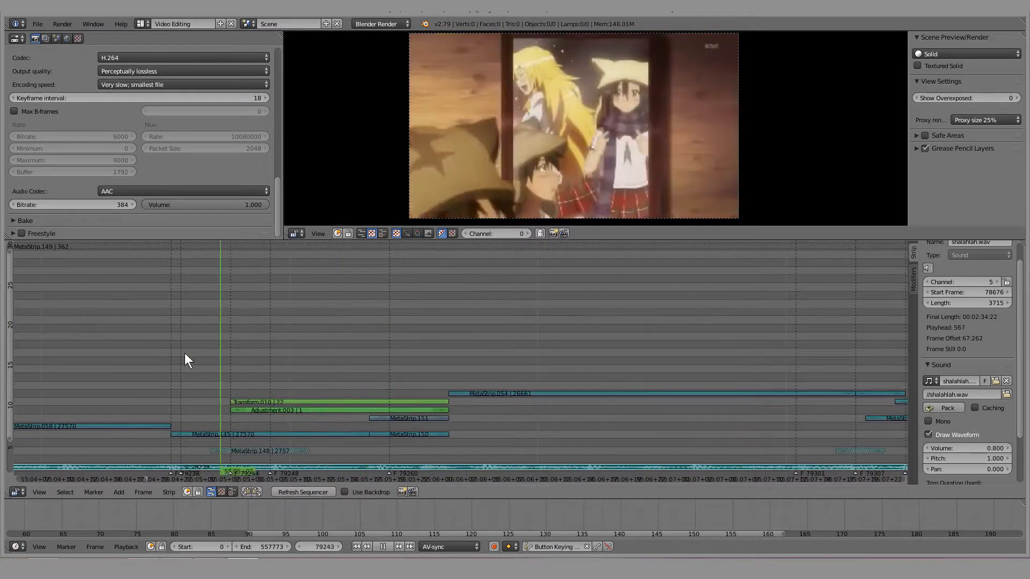
middle_click_drag(216, 356, 403, 352)
scroll(391, 356, "up", 7)
key("alt+a")
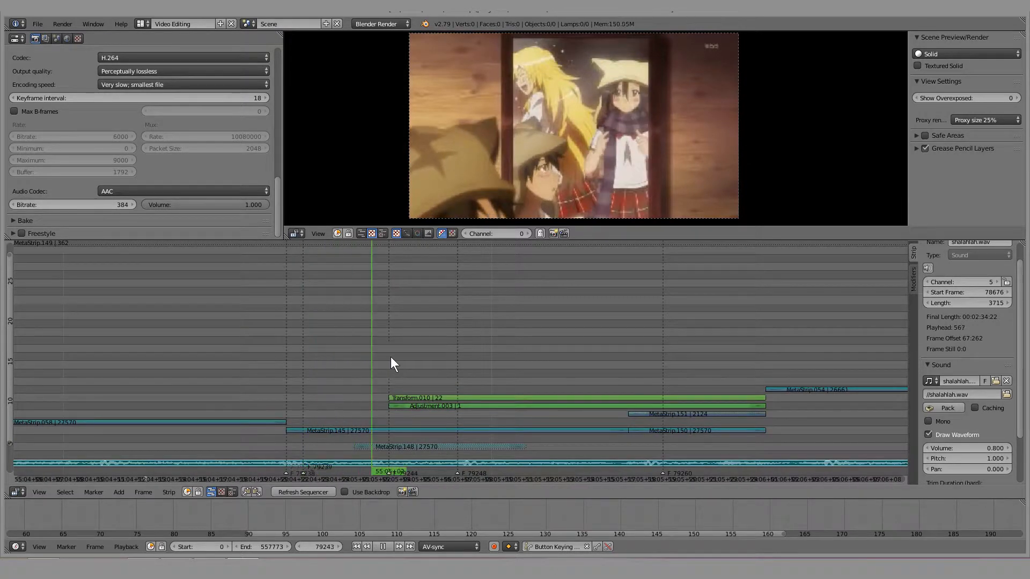
key("alt+a")
left_click(360, 384)
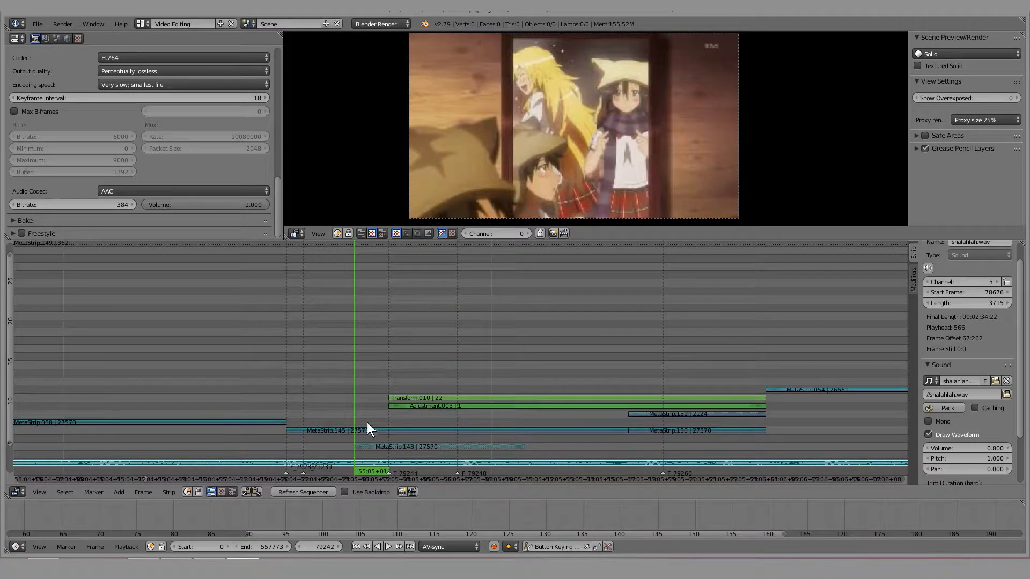
left_click(284, 376)
left_click(386, 546)
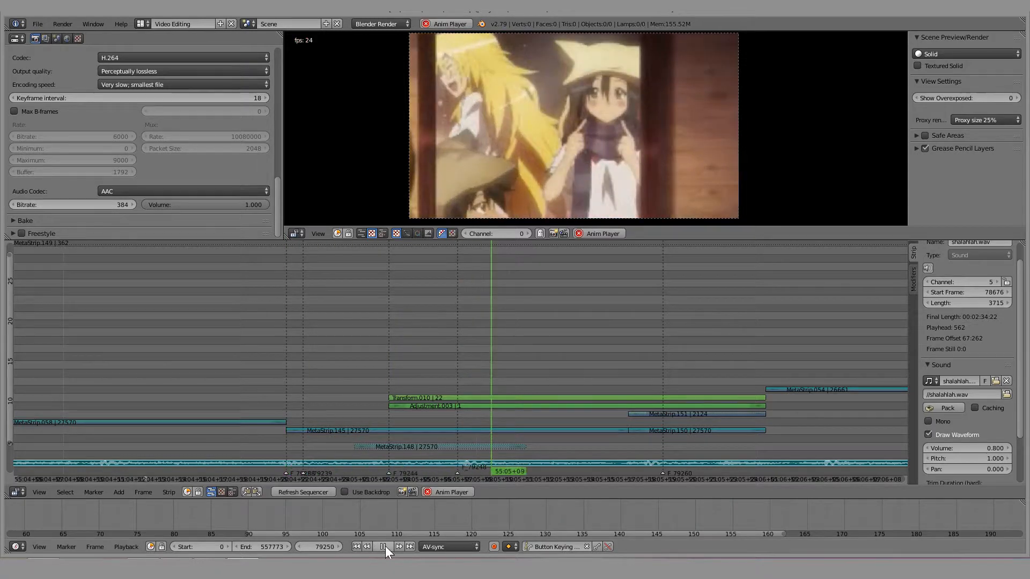
left_click(385, 546)
Compare the zoom stages of the doorway shot around the markers at frames 79244, 79248 and 79260
left_click(389, 359)
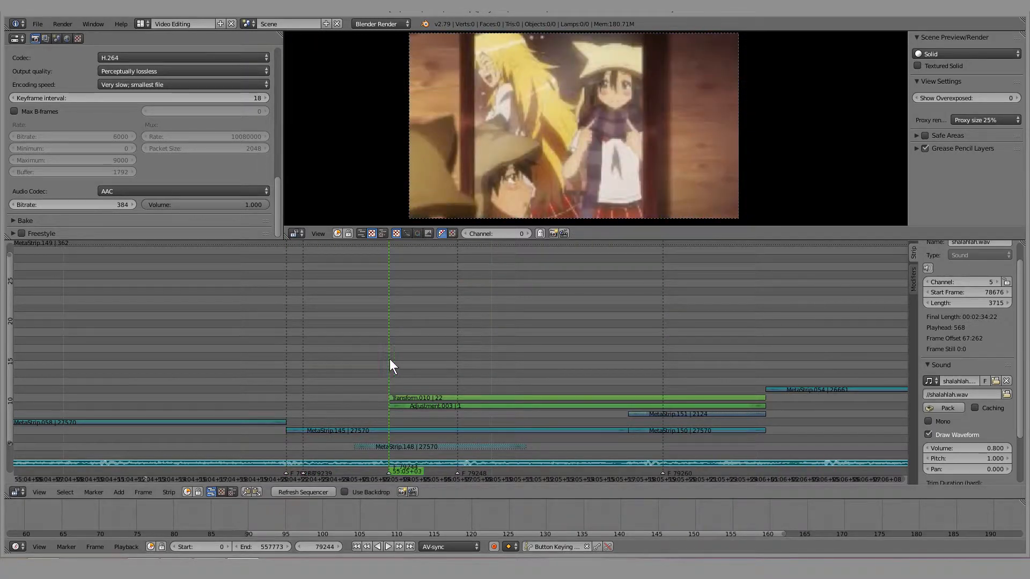
left_click(449, 359)
left_click(655, 363)
left_click(454, 355)
left_click(390, 359)
left_click(272, 364)
Replay the cut into the doorway shot from frame 79237 up to the first zoom at frame 79244
key("alt+a")
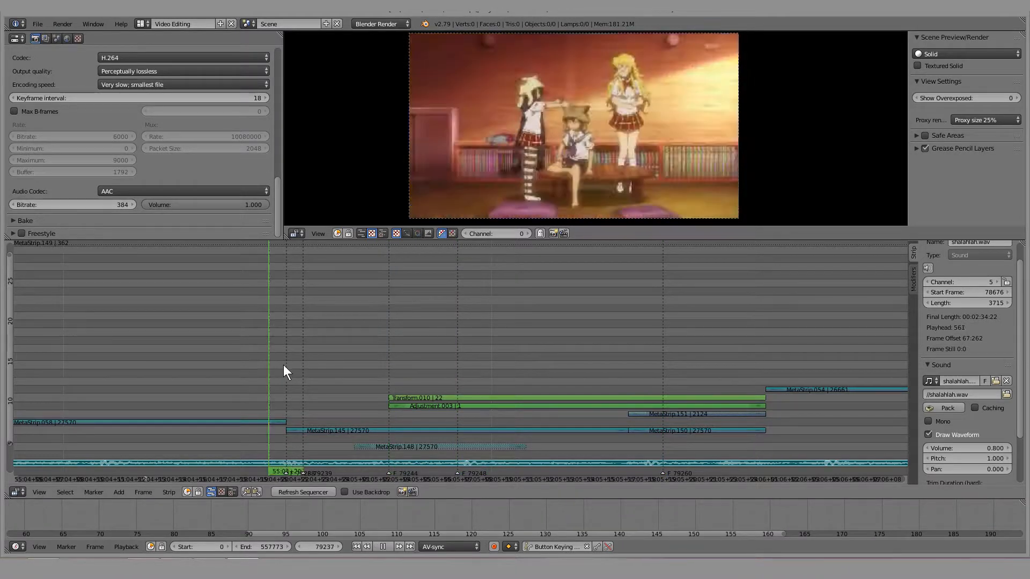
left_click(288, 366)
key("alt+a")
key("alt+a")
left_click(337, 362)
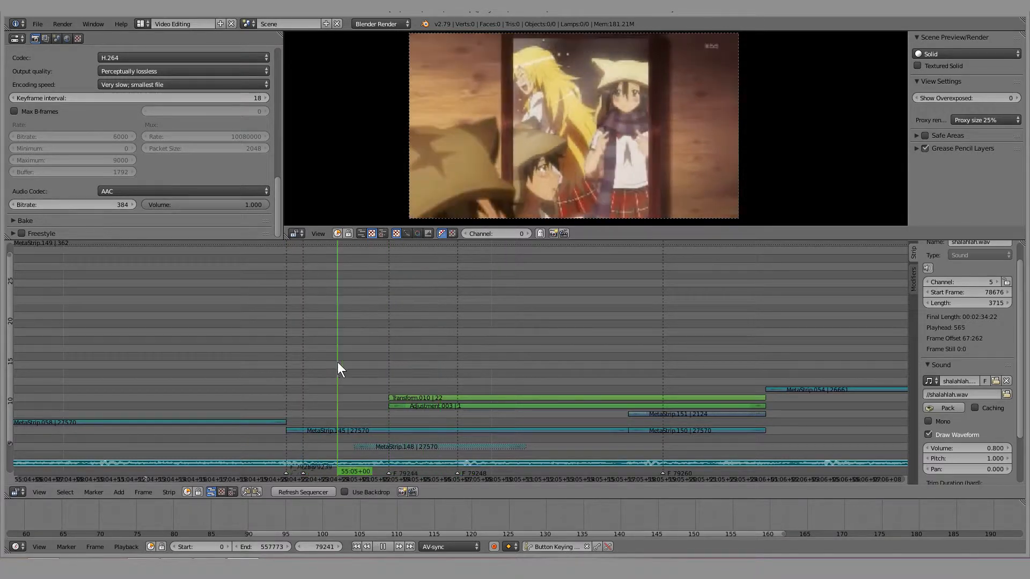
key("alt+a")
Mute the Adjustment.003 and Transform.010 strips above the doorway shot
right_click(469, 406)
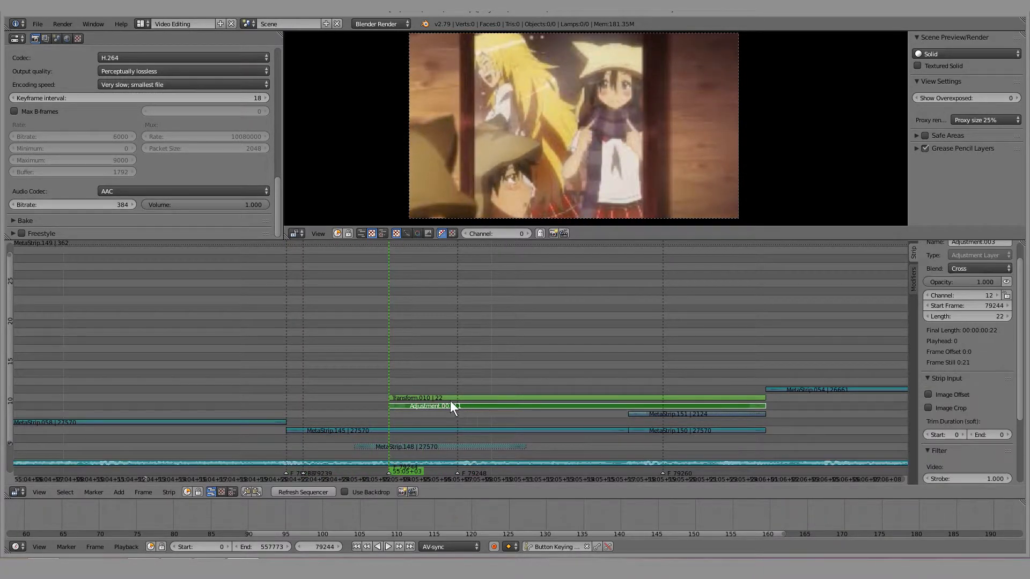
left_click(460, 364)
key("h")
right_click(475, 400)
key("h")
Play the doorway shot without its zoom effect and scrub back to frame 79249
left_click(310, 345)
key("alt+a")
key("alt+a")
left_click_drag(737, 359, 474, 358)
Unmute the Adjustment.003 strip and inspect the MetaStrip.145, MetaStrip.150 and MetaStrip.151 strips beneath it
right_click(457, 406)
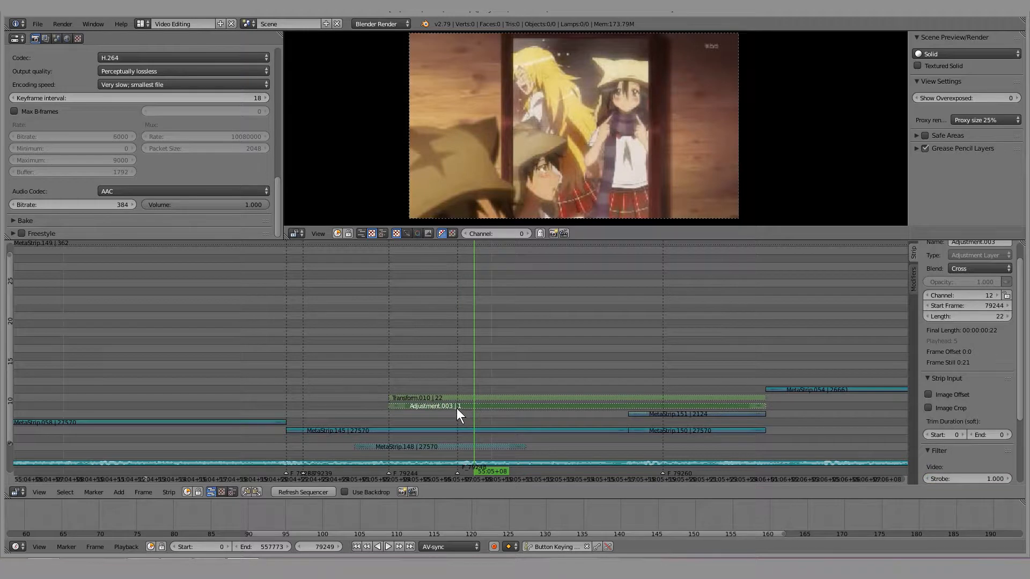
key("alt+h")
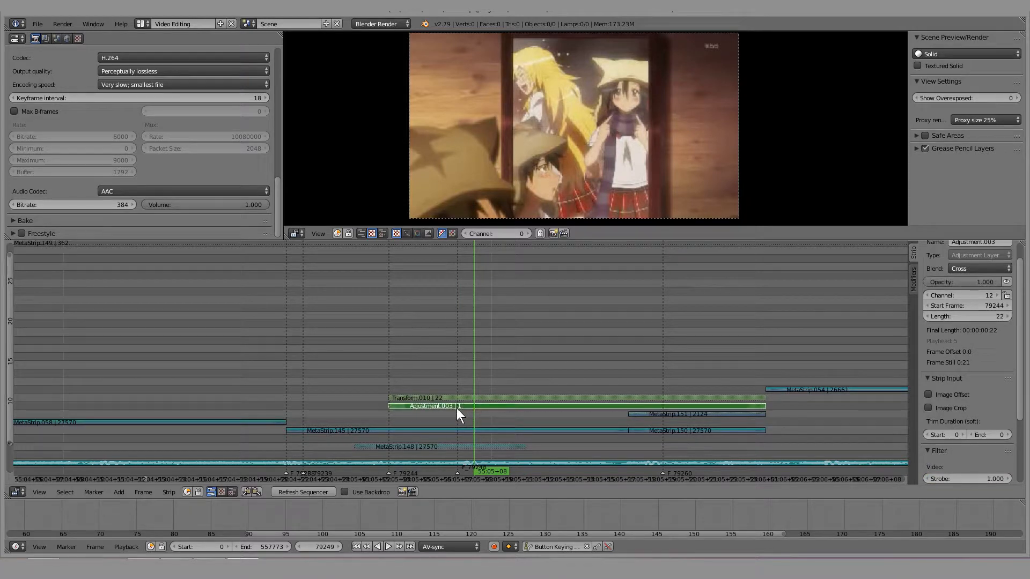
right_click(615, 433)
right_click(652, 430)
right_click(660, 414)
right_click(600, 429)
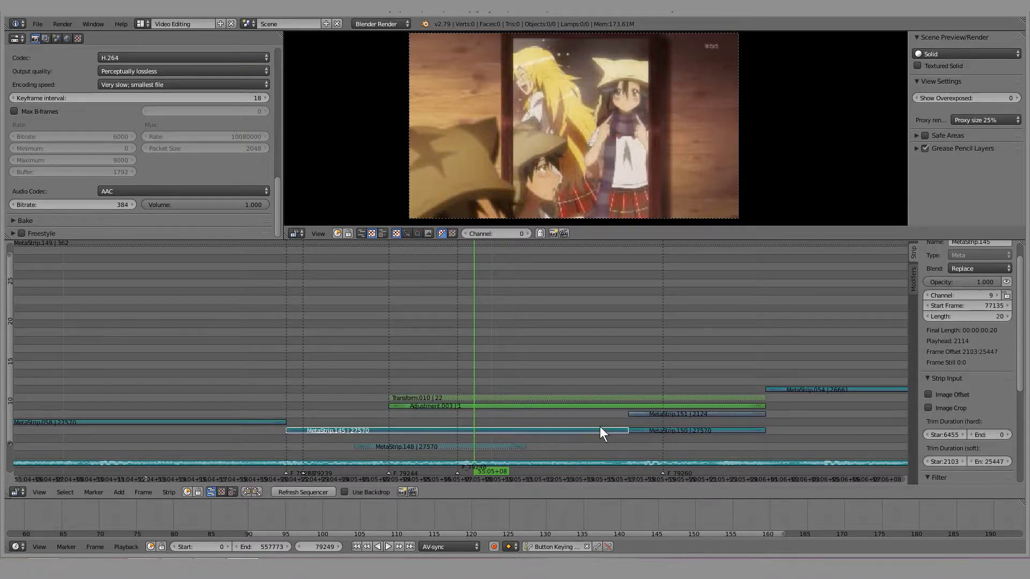
right_click(632, 415)
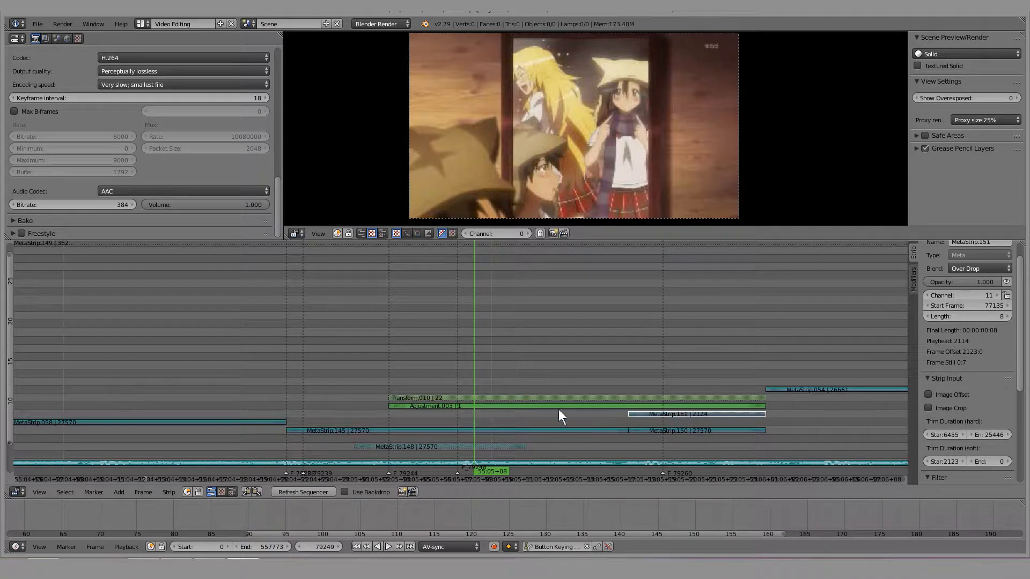
right_click(543, 405)
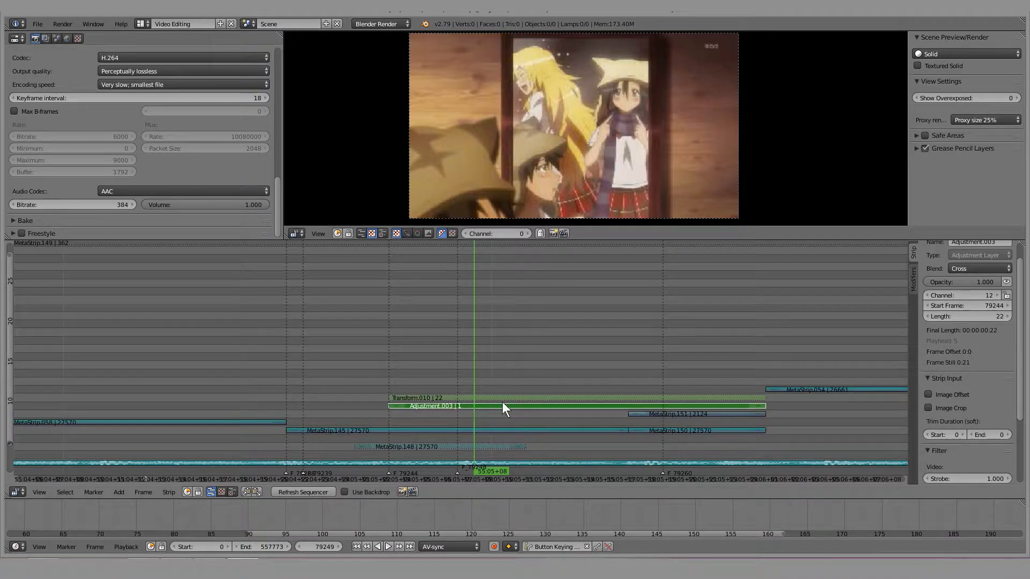
right_click(747, 406)
key("g")
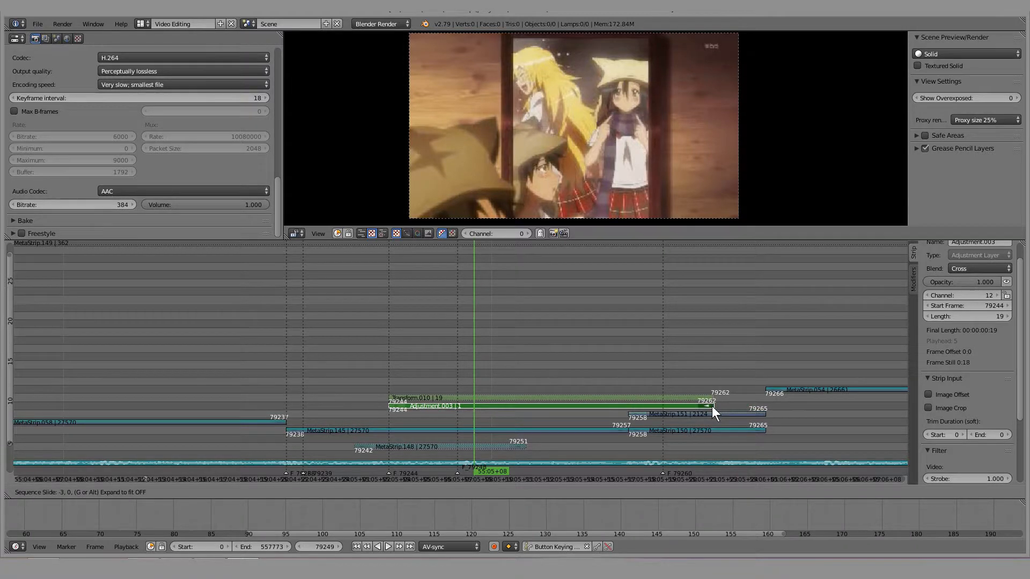
key("Escape")
Group the MetaStrip.145 and MetaStrip.150 strips beneath the adjustment layer into one meta strip
right_click(603, 431)
right_click(656, 431, "shift")
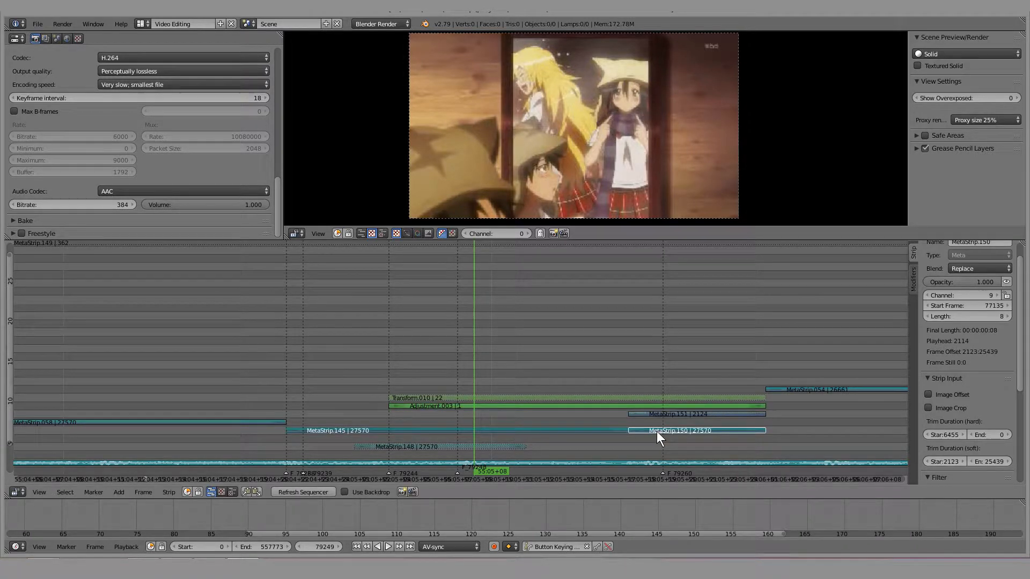
key("ctrl+g")
Try a Transform effect strip on the newly grouped meta strip and erase it again
key("shift+a")
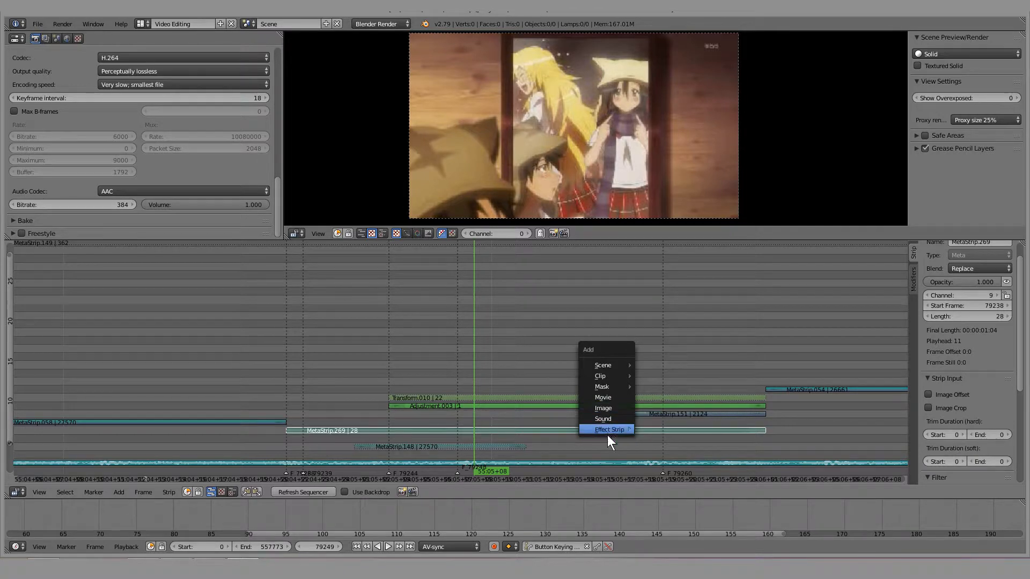
mouse_move(611, 429)
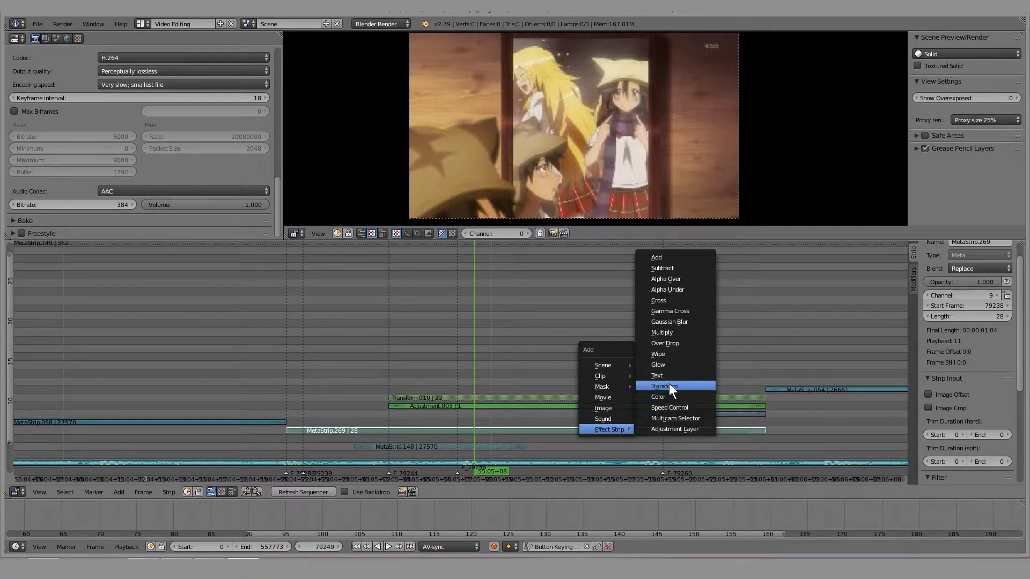
left_click(668, 384)
key("x")
left_click(603, 424)
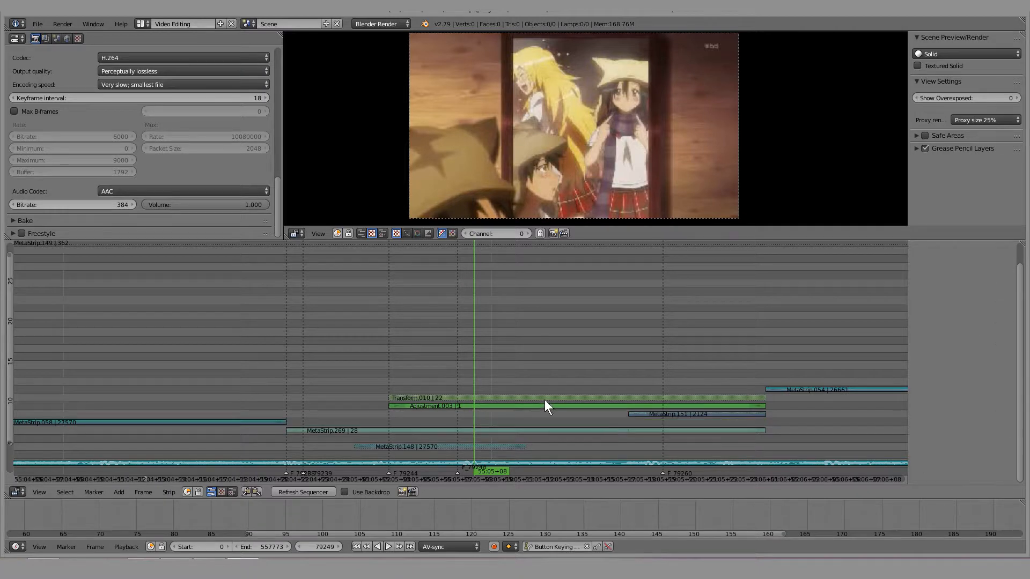
Look inside the grouped meta strip and its nested MetaStrip.150, and return to the main timeline
right_click(589, 428)
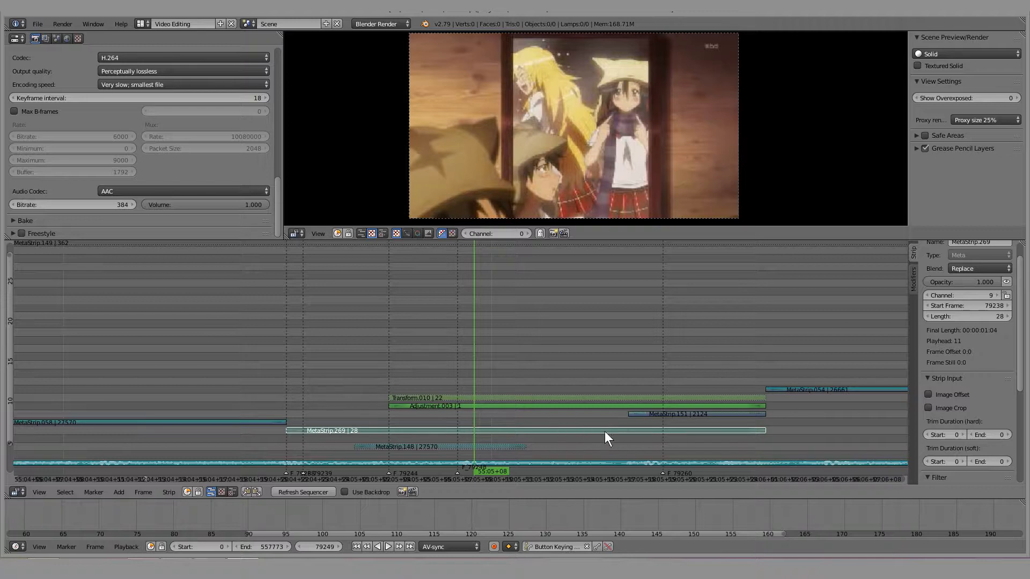
key("Tab")
right_click(647, 428)
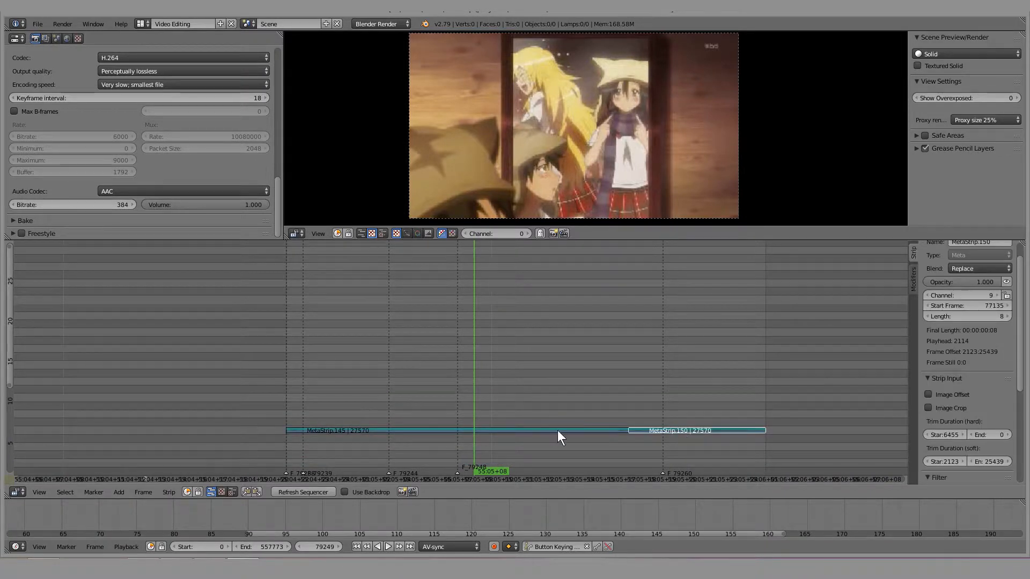
key("Tab")
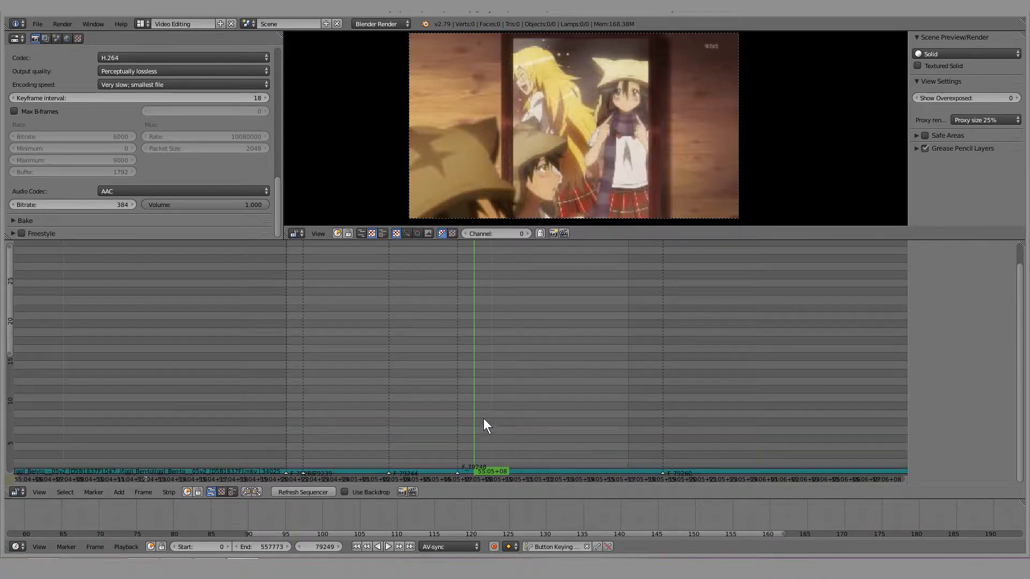
key("Tab")
key("a")
key("Tab")
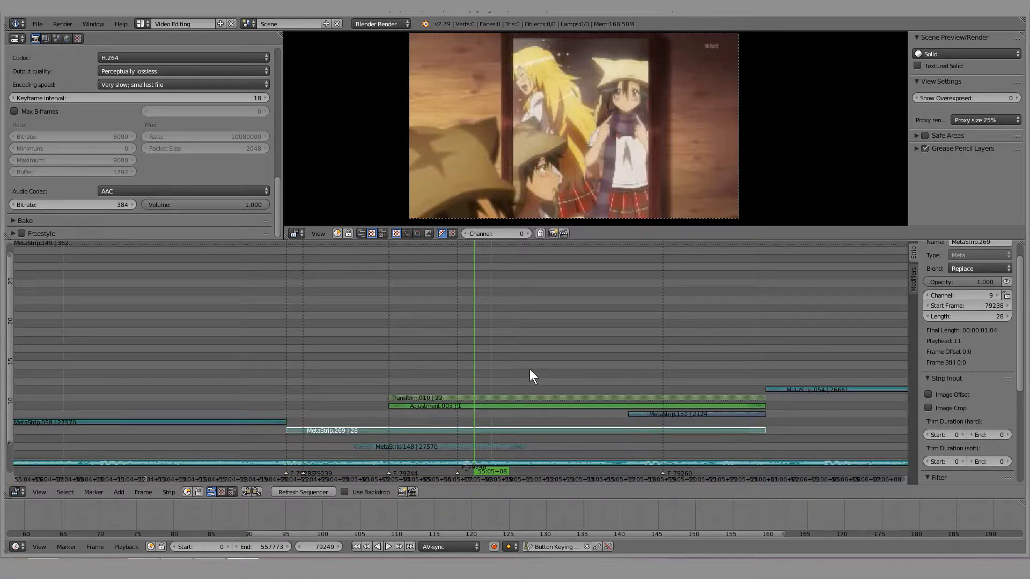
Play the doorway shot from frame 79249 to frame 79258, where MetaStrip.151 begins
key("alt+a")
key("alt+a")
right_click(675, 416)
middle_click_drag(560, 370, 494, 372)
Try an additional Transform effect strip on the Adjustment.003 layer and erase it again
left_click(489, 409)
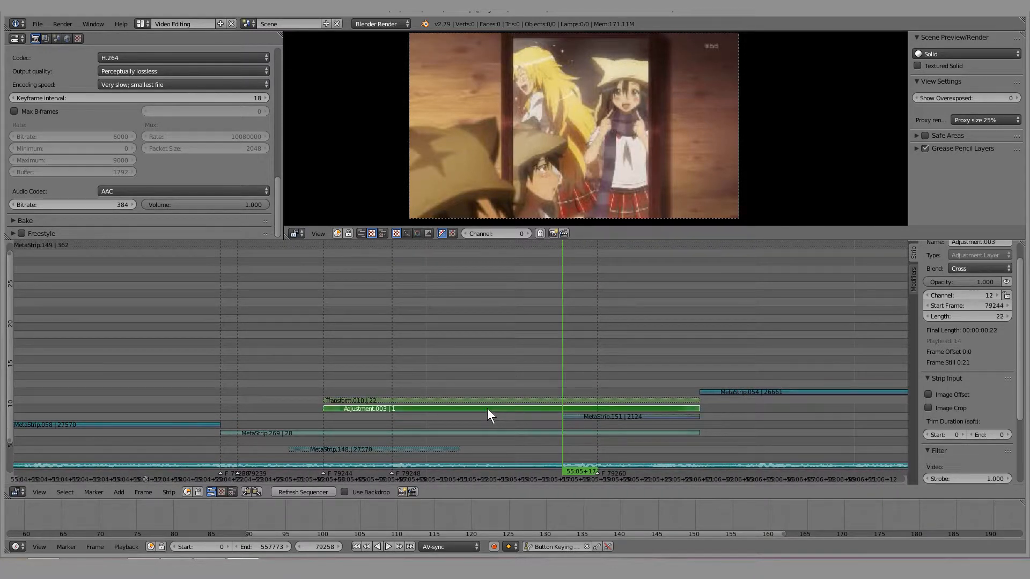
left_click(436, 400)
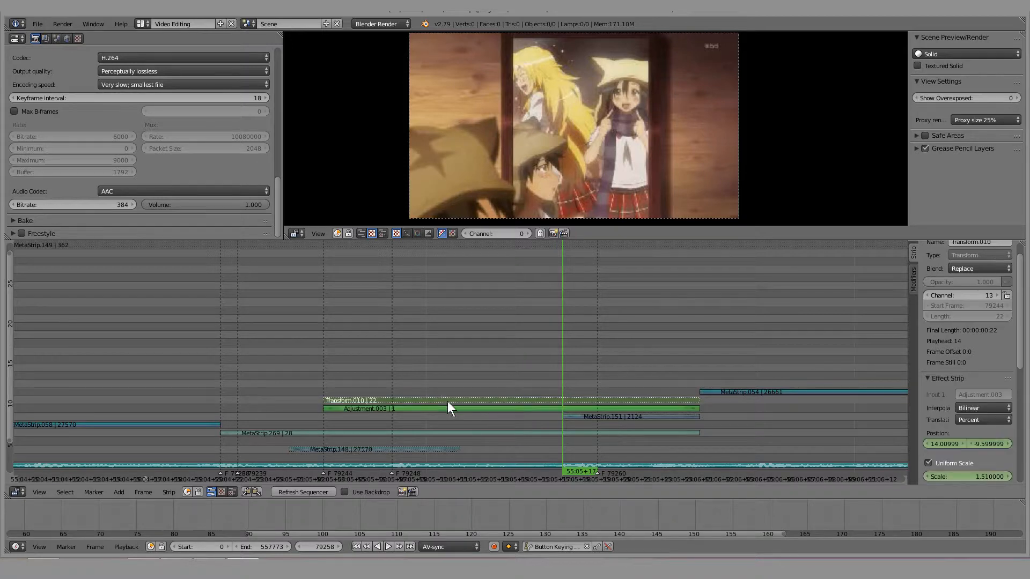
left_click(446, 408)
key("shift+a")
mouse_move(443, 406)
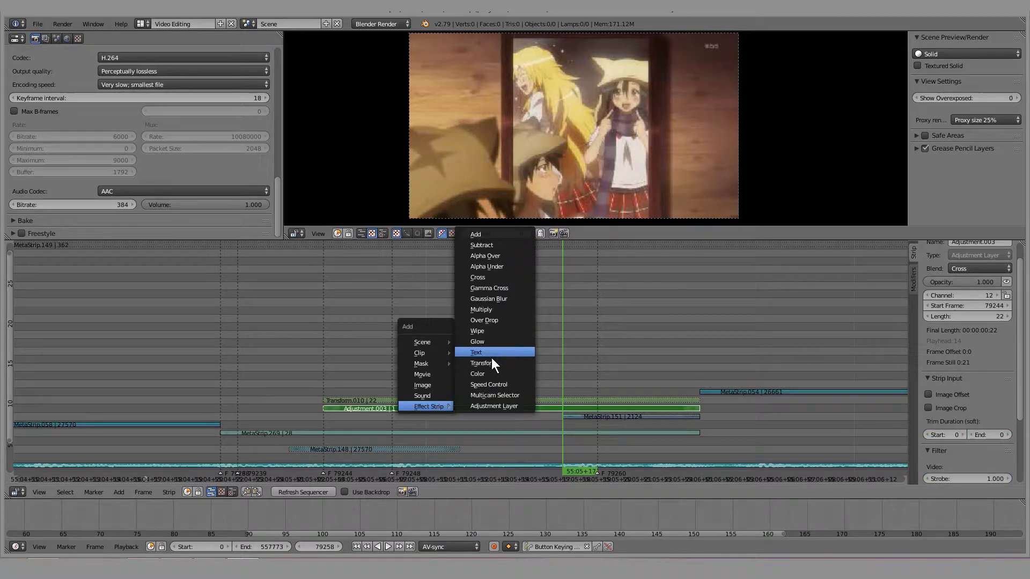
left_click(488, 363)
key("x")
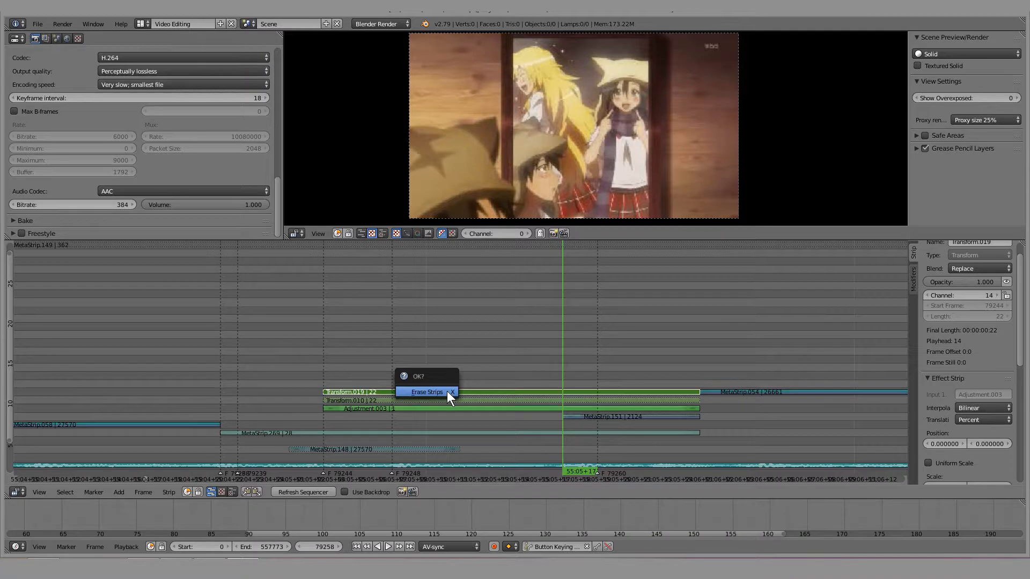
left_click(448, 397)
Unmute the Transform.010 strip and play and scrub through its zoom up to frame 79265
left_click(332, 370)
key("alt+a")
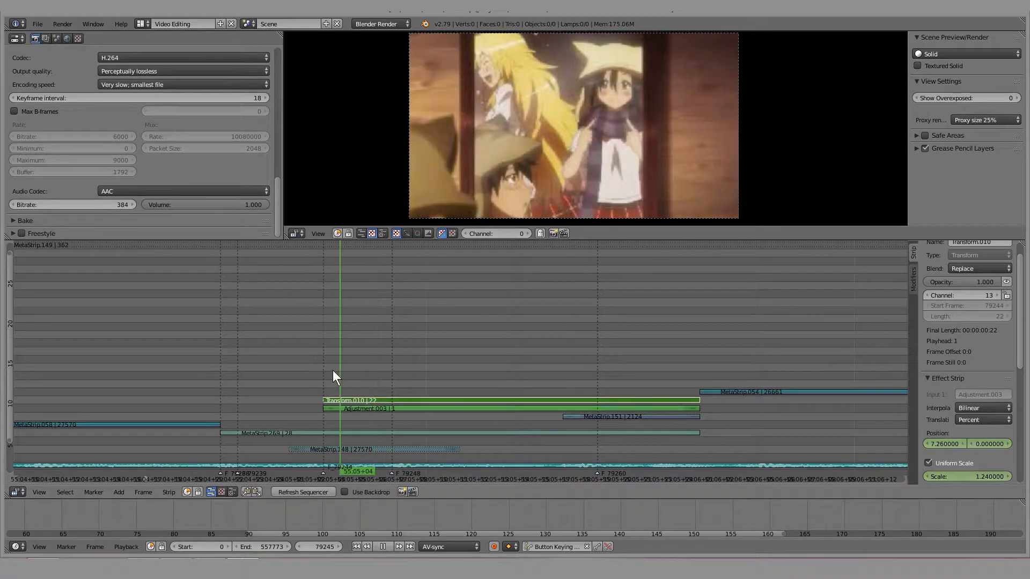
left_click_drag(446, 375, 706, 393)
middle_click_drag(706, 393, 304, 351)
left_click_drag(235, 356, 160, 366)
middle_click_drag(160, 366, 312, 369)
left_click_drag(312, 368, 455, 356)
middle_click_drag(634, 386, 365, 349)
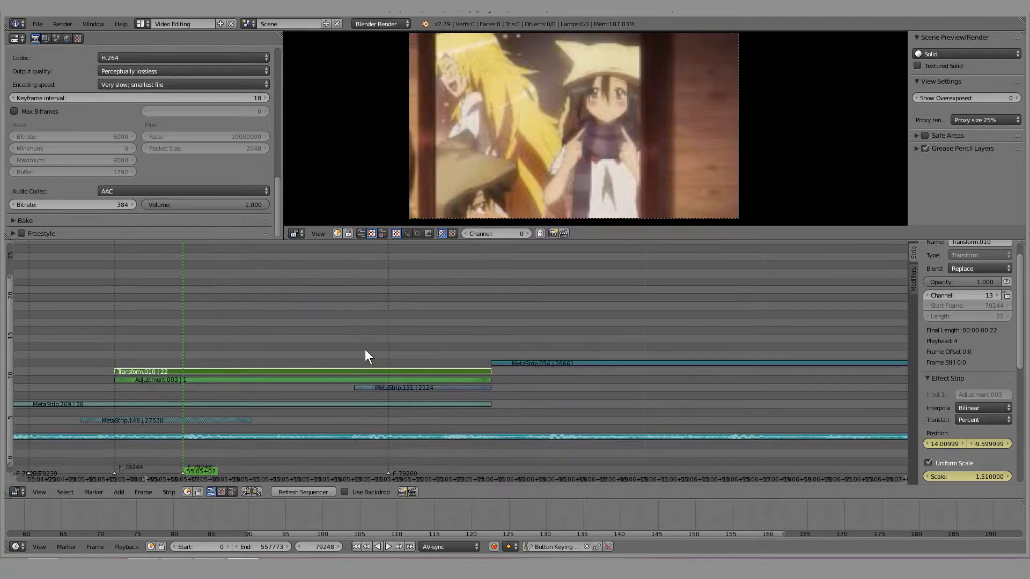
left_click_drag(364, 350, 460, 340)
scroll(461, 338, "down", 1)
scroll(477, 337, "down", 2)
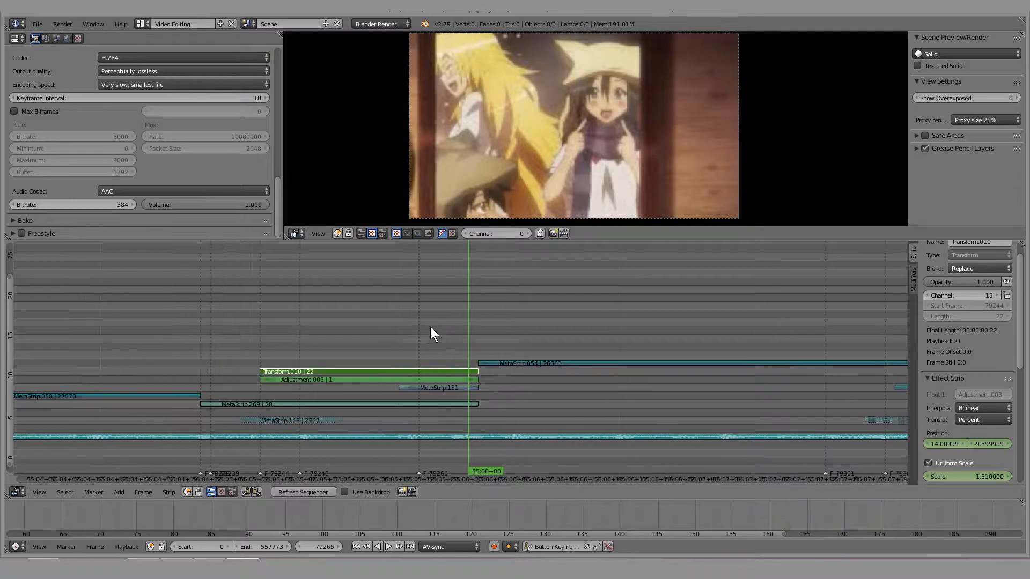
Examine the music waveform around the beat at frame 79248, play from there, and check the scene's frame rate
middle_click_drag(402, 359, 544, 352)
scroll(505, 350, "up", 9)
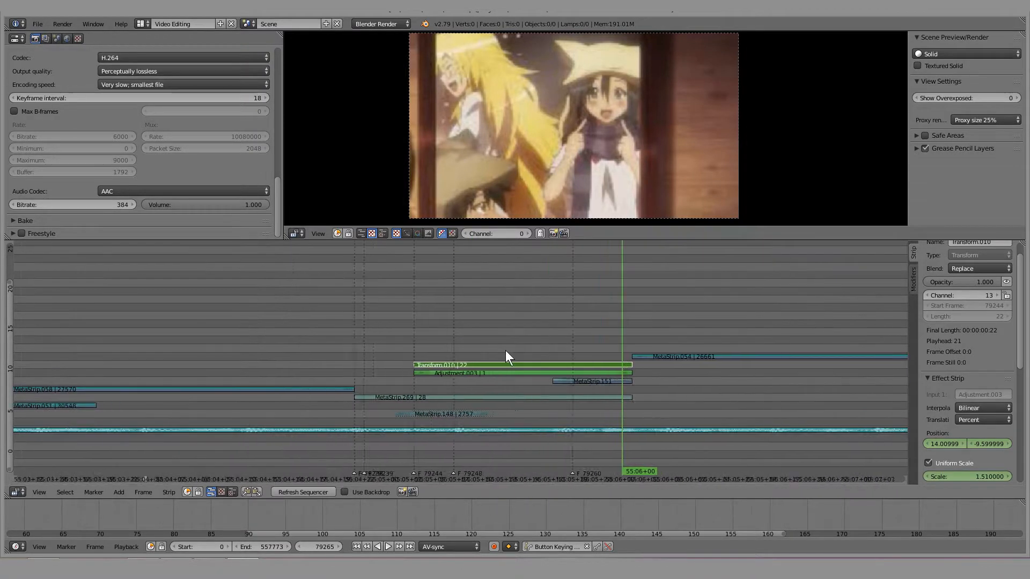
middle_click_drag(449, 419, 442, 273, "ctrl")
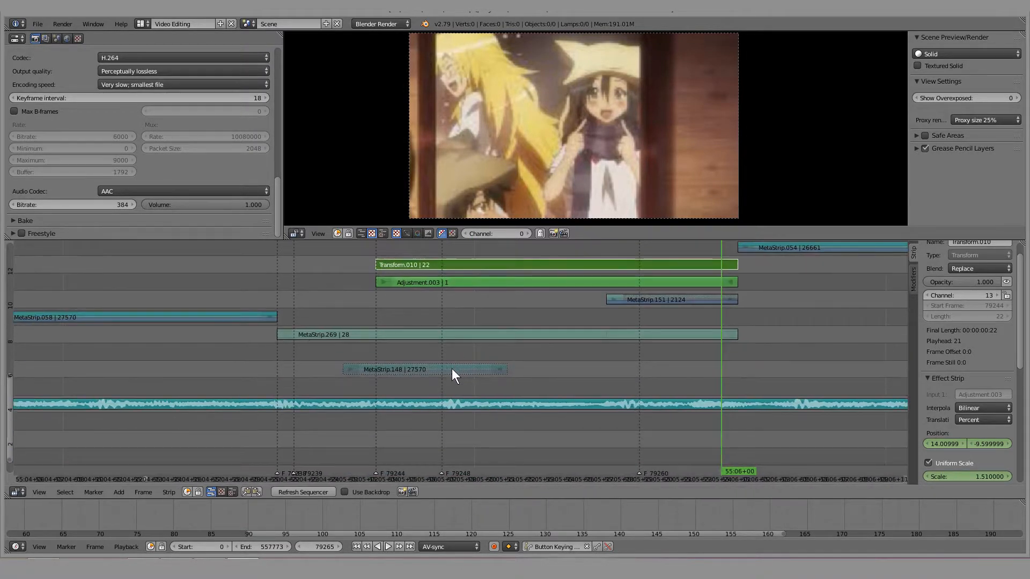
middle_click_drag(445, 382, 448, 356, "ctrl")
scroll(448, 376, "up", 6)
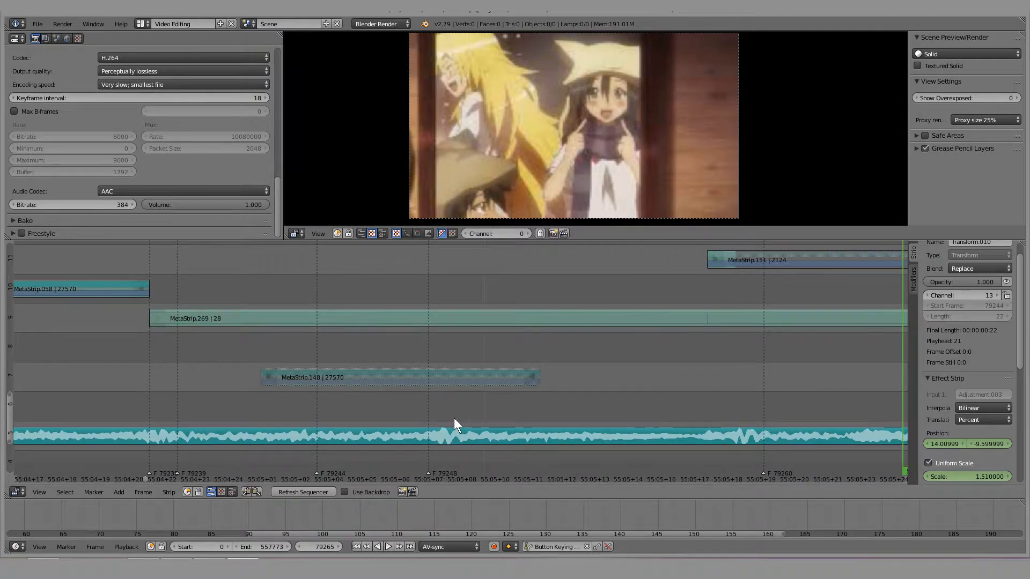
middle_click_drag(453, 449, 446, 365, "ctrl")
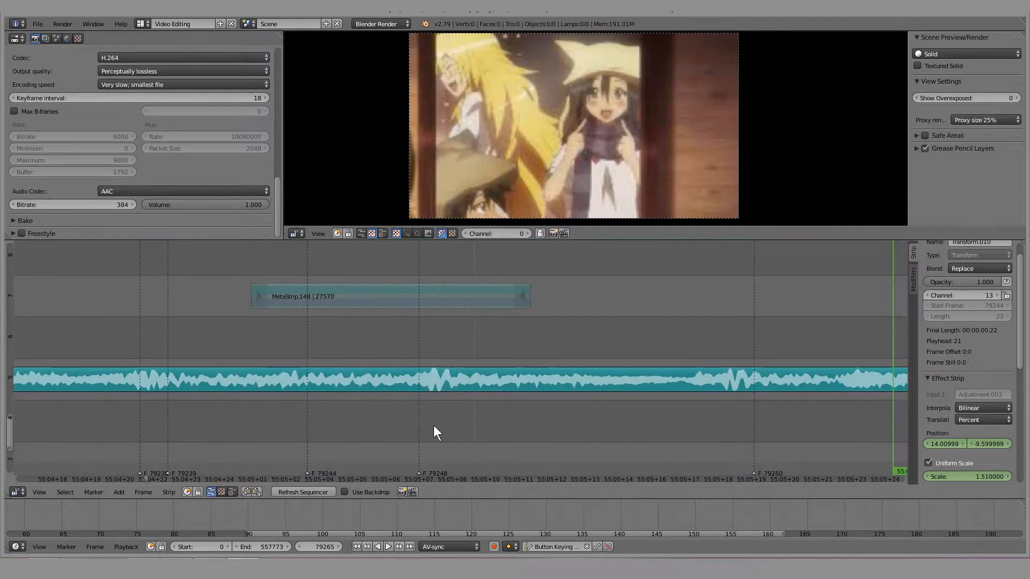
left_click(420, 426)
key("alt+a")
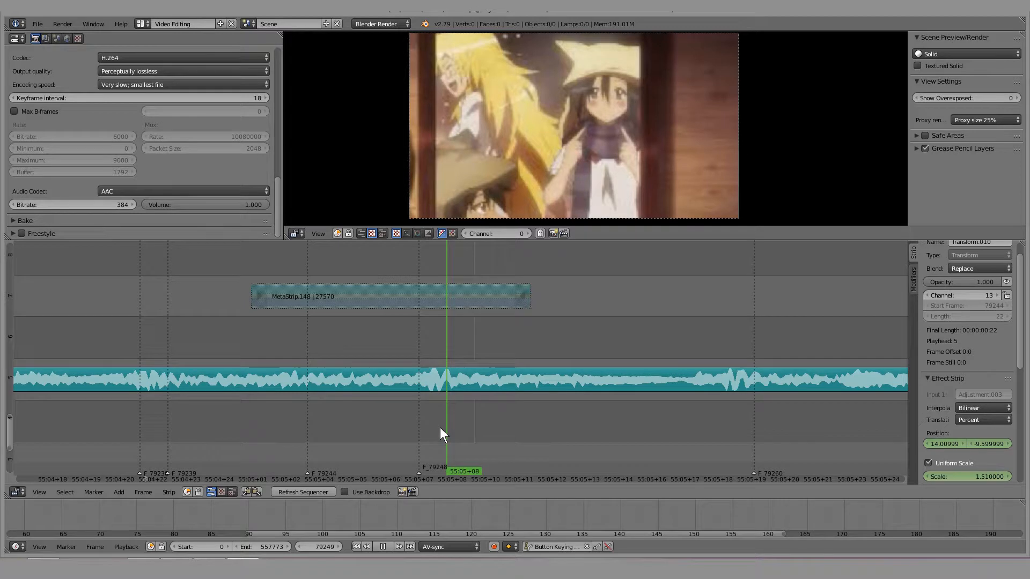
key("Escape")
scroll(202, 187, "up", 15)
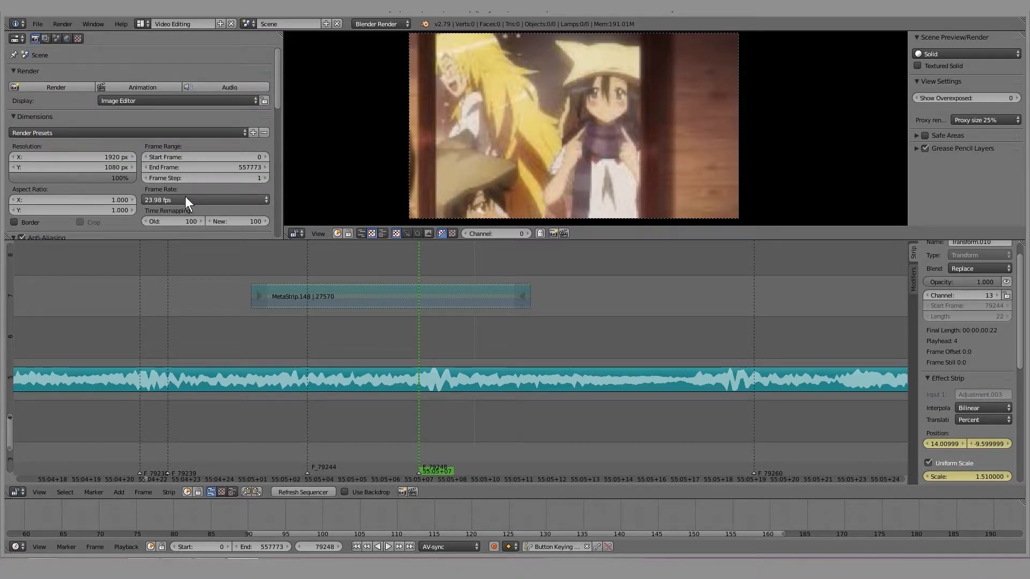
Add a timeline marker at frame 79249 and return the playhead to frame 79248
key("alt+a")
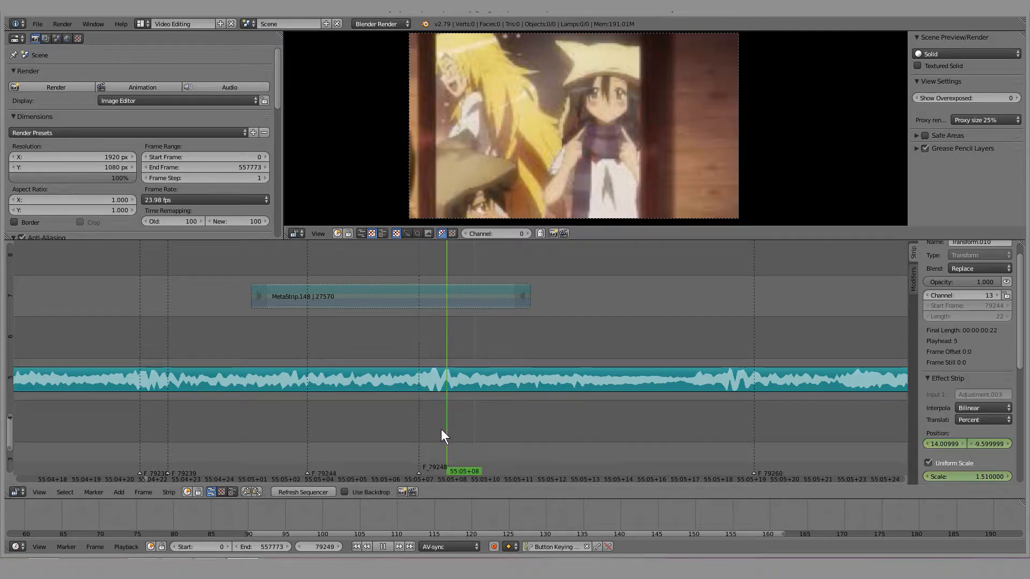
mouse_move(439, 427)
left_mouse_down()
mouse_move(419, 425)
mouse_move(459, 424)
mouse_move(423, 423)
mouse_move(454, 419)
mouse_move(423, 411)
left_mouse_up()
key("m")
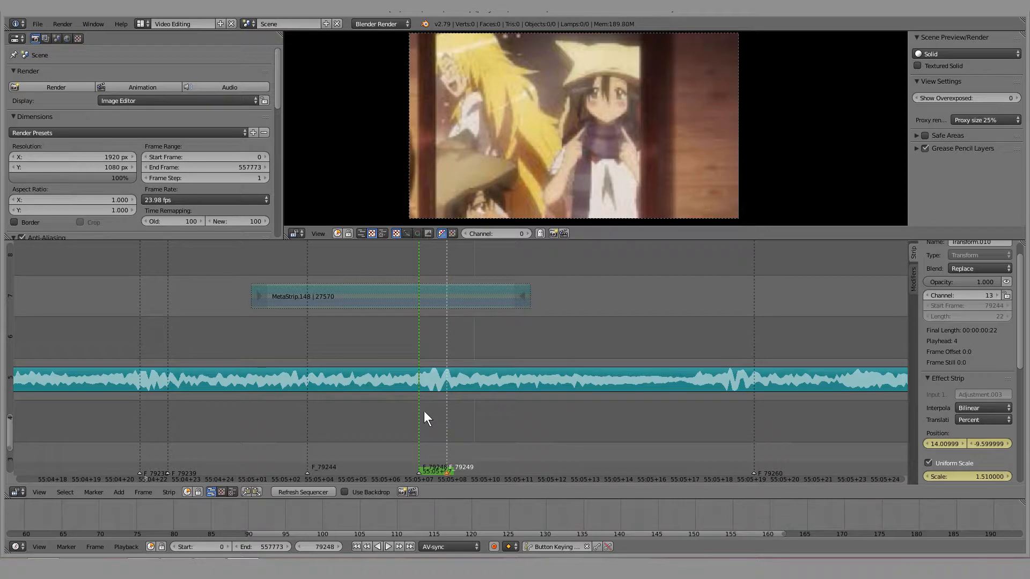
right_click(431, 384)
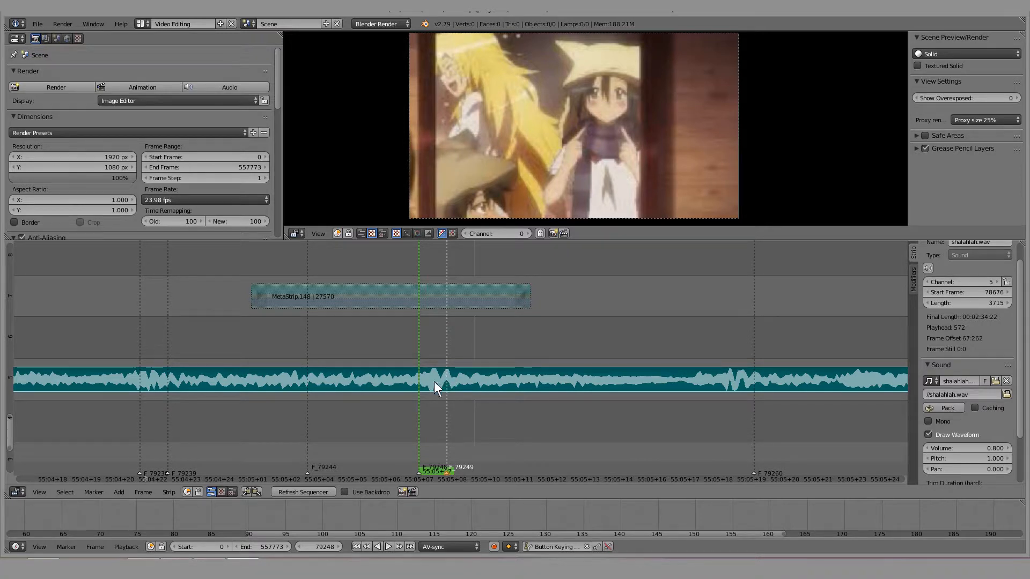
key("g")
right_click(432, 383)
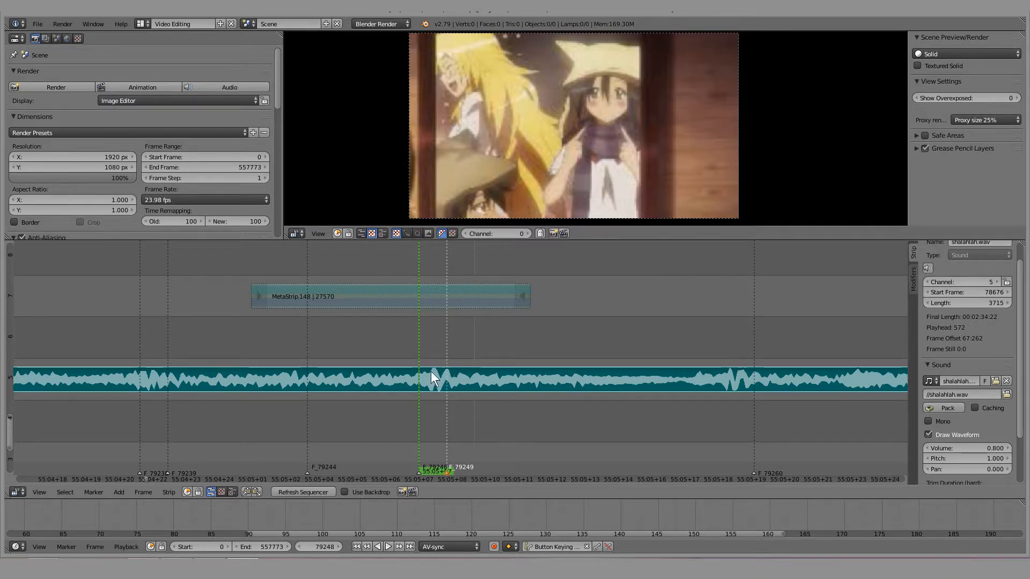
Play the music beat repeatedly from frame 79248 to compare its timing with the marked frames
key("alt+a")
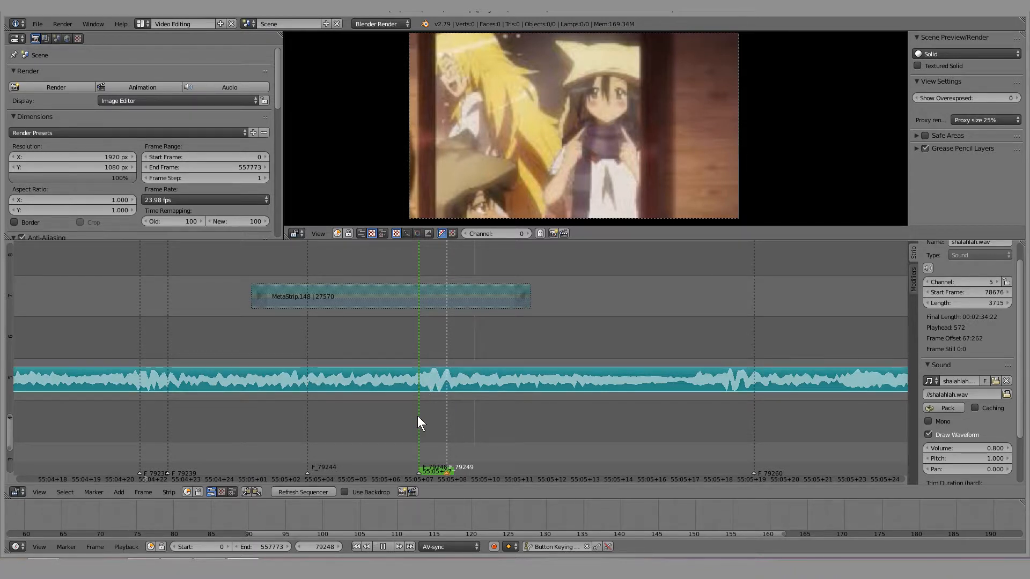
key("Escape")
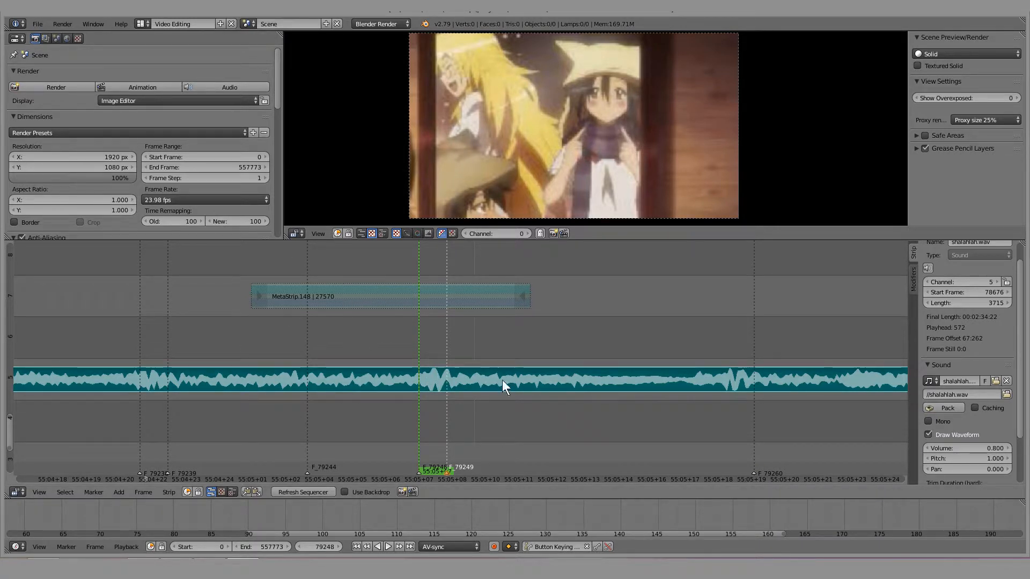
key("alt+a")
key("Escape")
key("alt+a")
key("Escape")
key("alt+a")
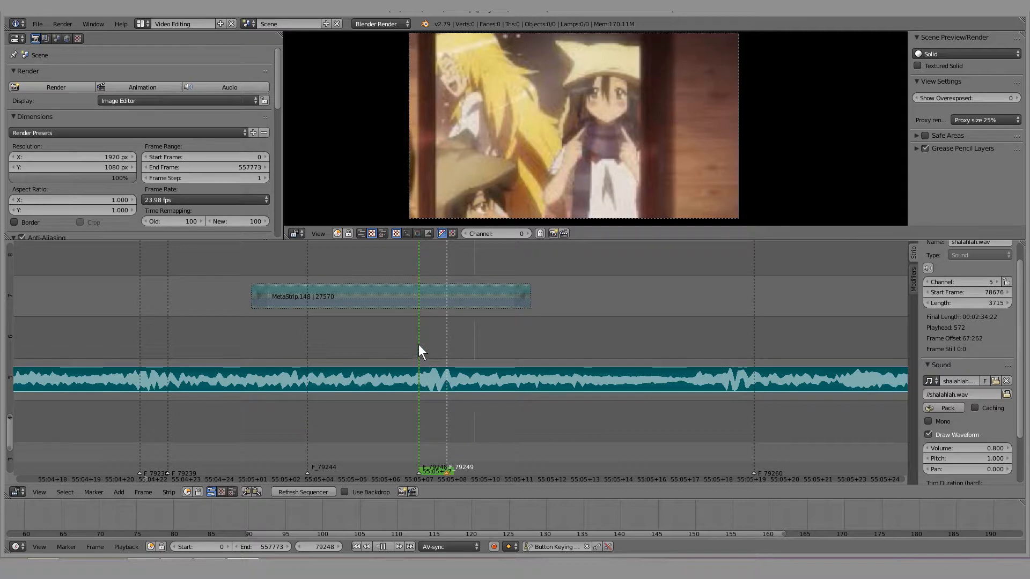
key("Escape")
Play from frame 79248 to frame 79249 with the Transform and Adjustment Layer strips in view
mouse_move(442, 327)
middle_mouse_down("ctrl")
mouse_move(447, 359)
mouse_move(434, 332)
middle_mouse_up("ctrl")
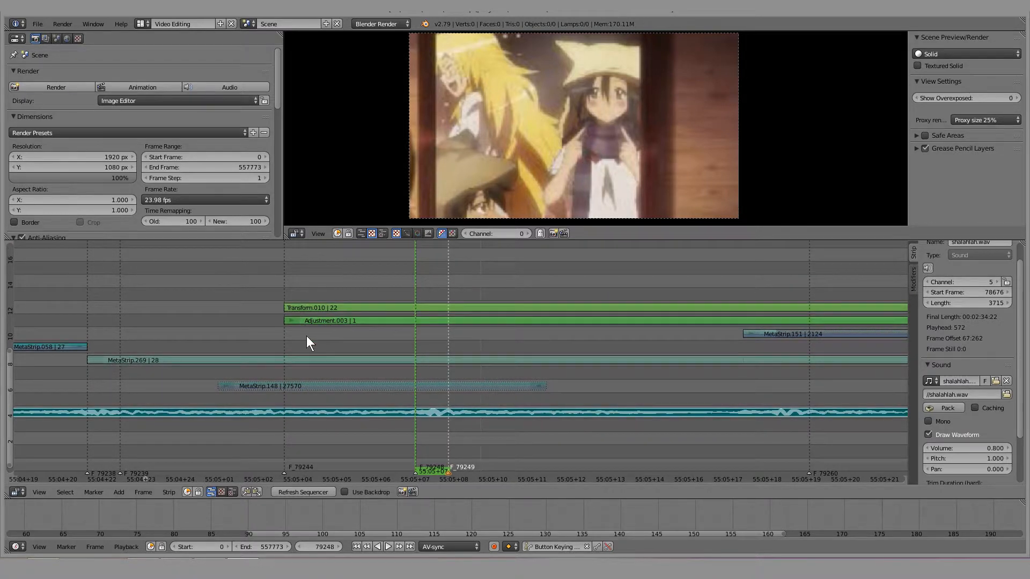
scroll(404, 382, "up", 1)
middle_click_drag(423, 363, 349, 362)
key("alt+a")
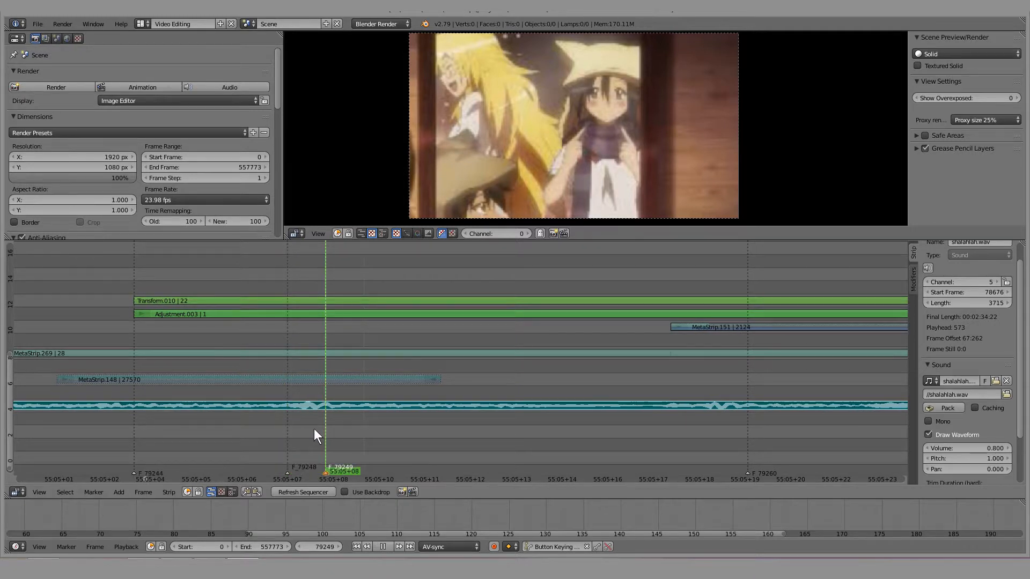
key("alt+a")
middle_click_drag(440, 356, 348, 305, "ctrl")
middle_click_drag(363, 377, 359, 359, "ctrl")
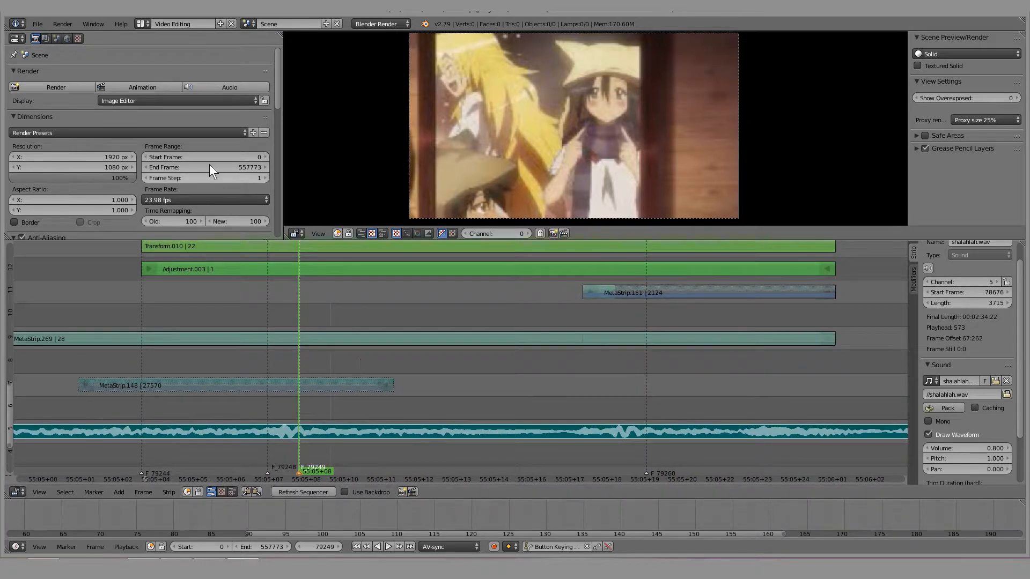
Review the scene's frame rate setting and scrub back to the marker at frame 79248
scroll(232, 163, "down", 1)
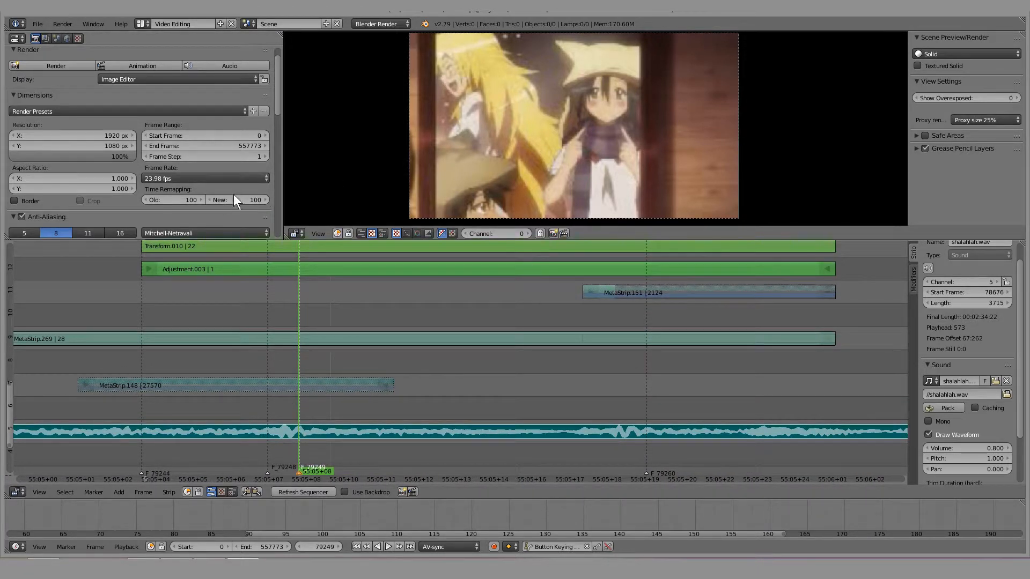
middle_click_drag(421, 311, 421, 328, "ctrl")
left_click_drag(297, 278, 277, 279)
middle_click_drag(276, 278, 469, 368)
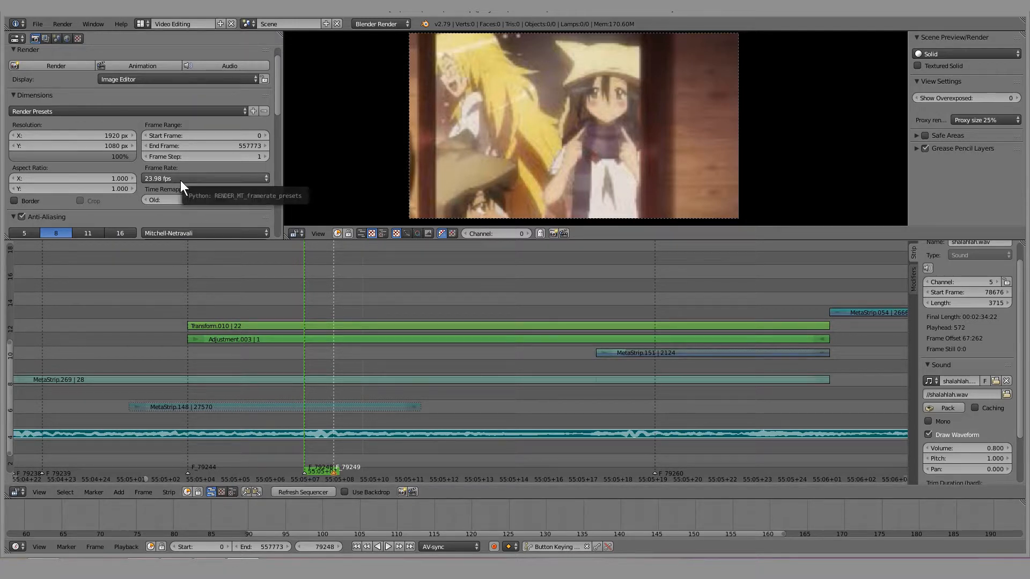
Play from frame 79248 over the Transform and Adjustment Layer strips to frame 79259
scroll(358, 281, "down", 3)
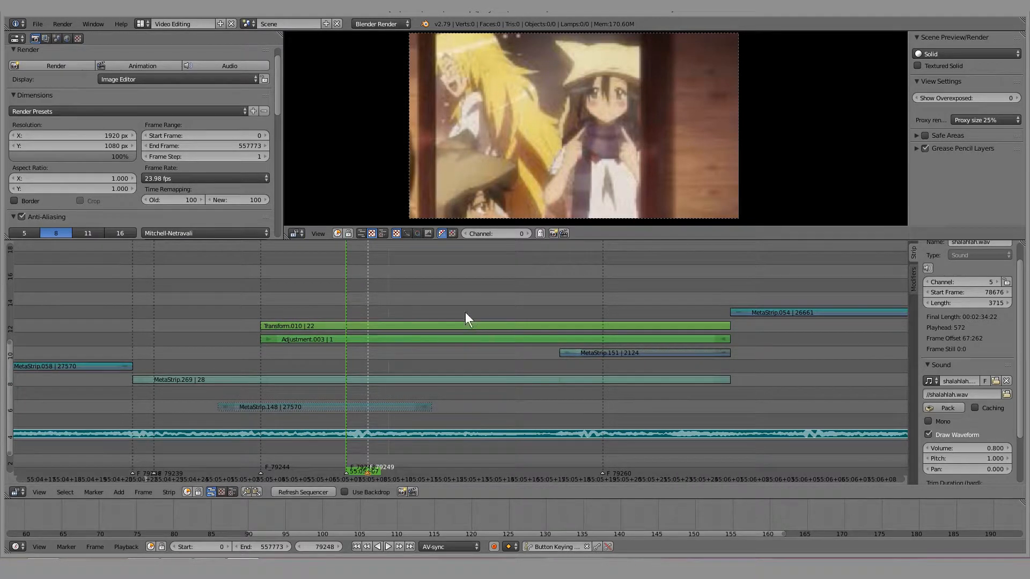
key("alt+a")
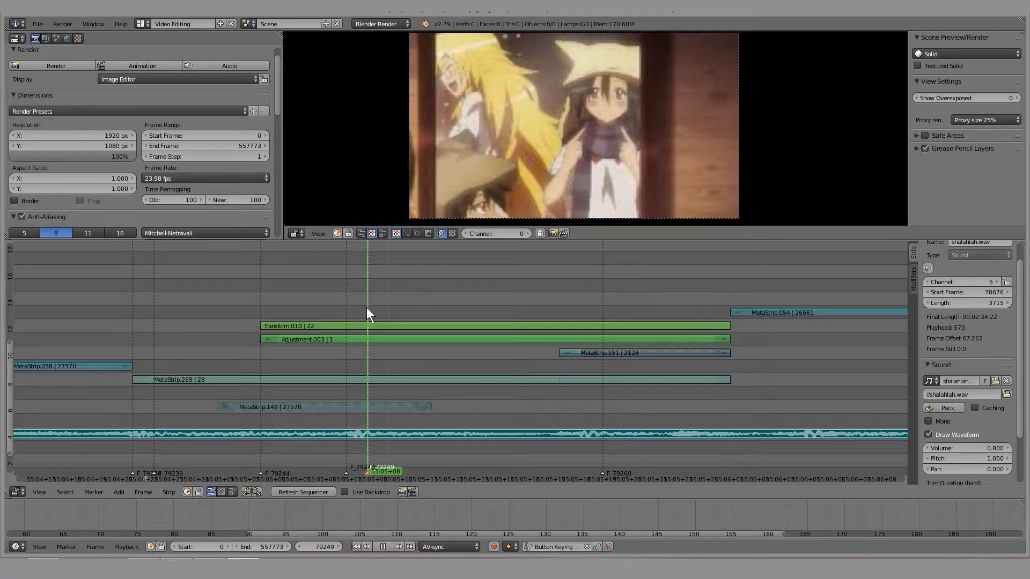
middle_click_drag(449, 320, 217, 286)
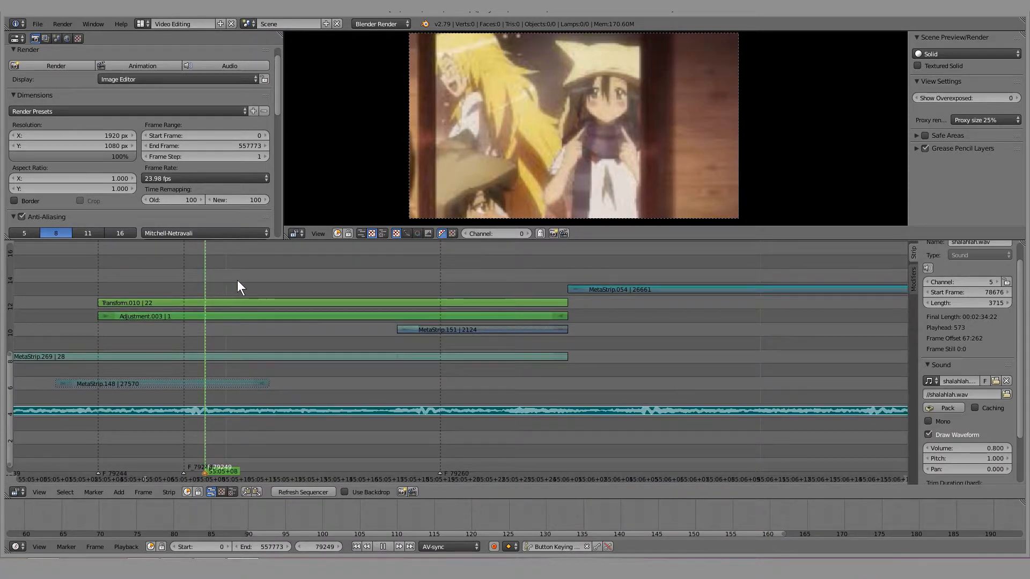
key("alt+a")
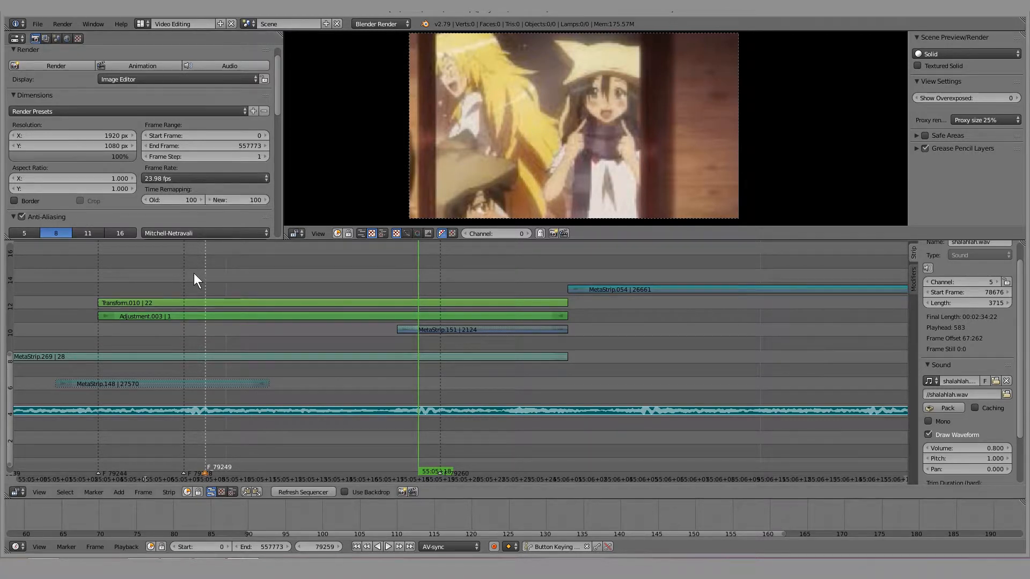
key("alt+a")
Scrub ahead through the MetaStrip.054 clip to the marker at frame 79312
middle_click_drag(381, 284, 238, 302)
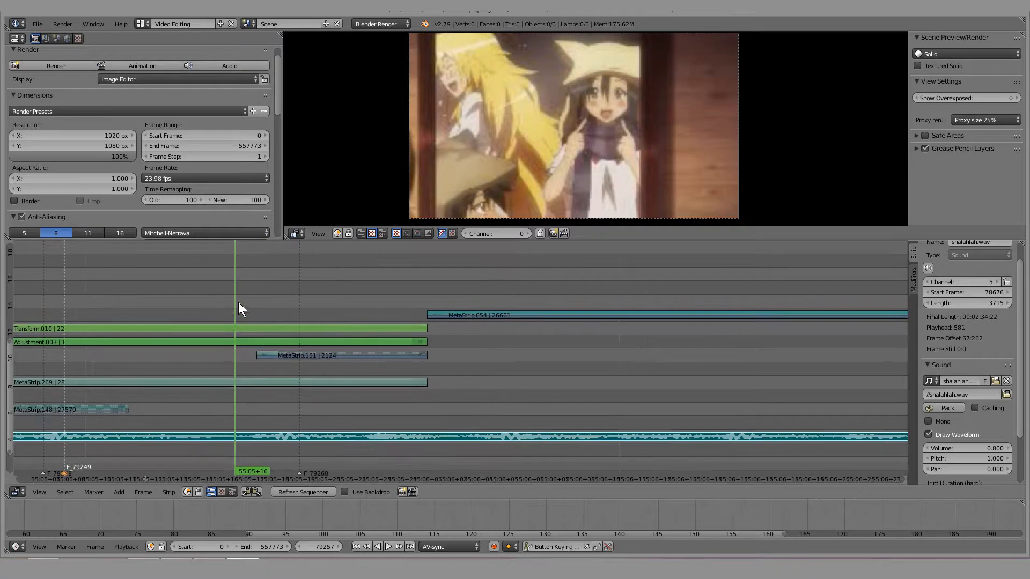
scroll(375, 308, "down", 9)
middle_click_drag(416, 294, 169, 320)
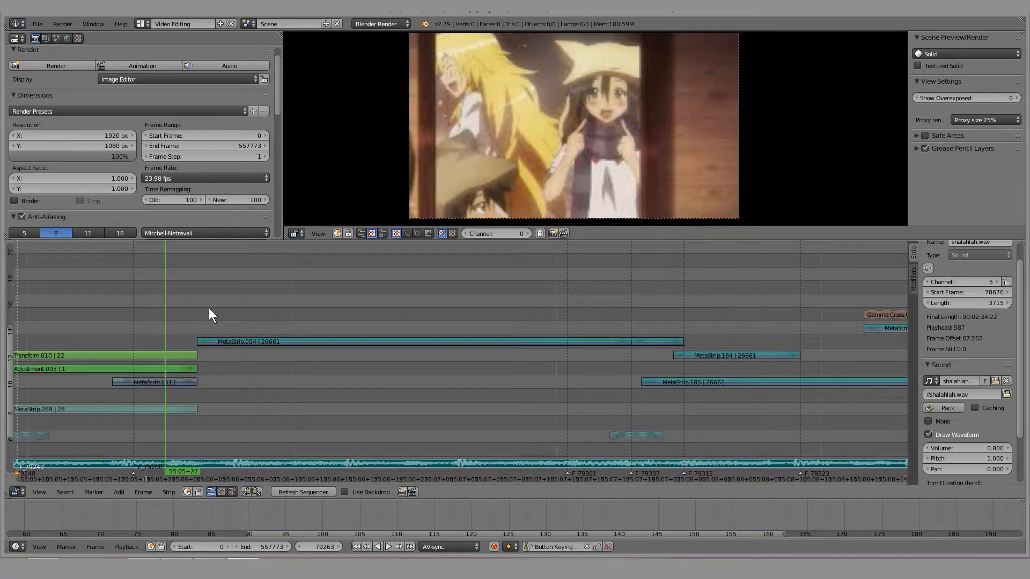
scroll(555, 309, "down", 8)
middle_click_drag(551, 311, 330, 307)
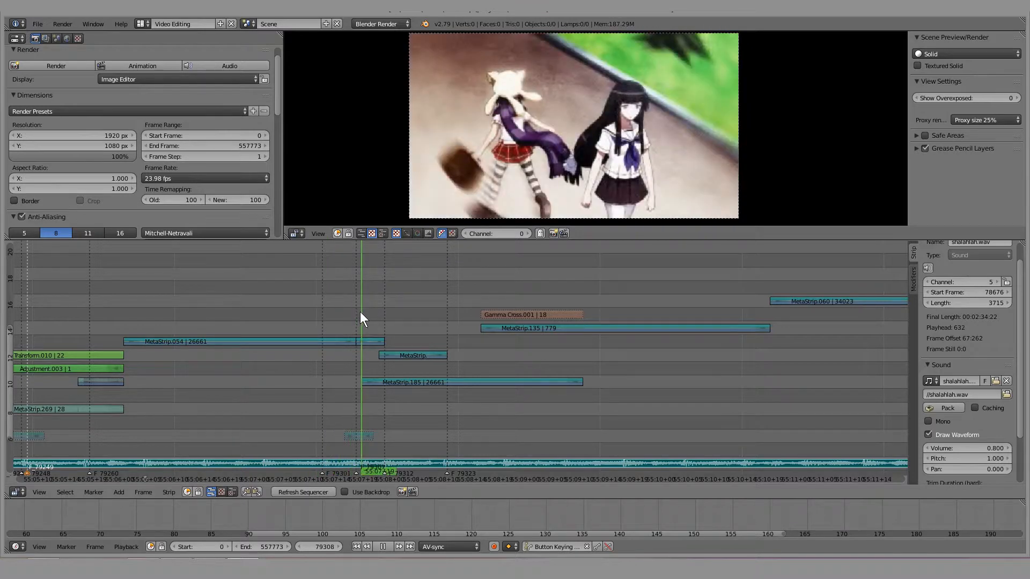
key("alt+a")
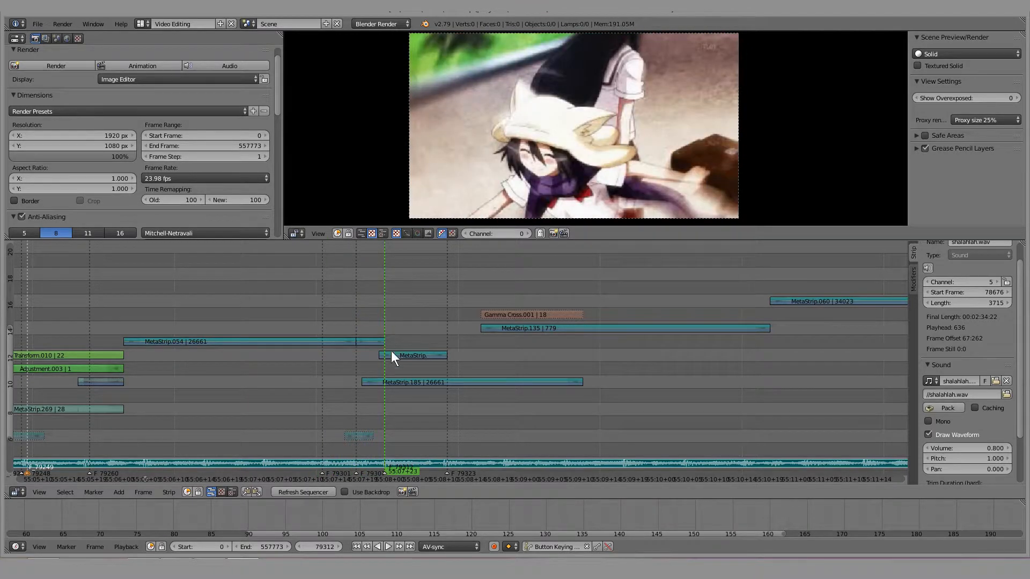
Play the cuts to the beat starting from the marker at frame 79301
left_click(323, 316)
left_click(388, 546)
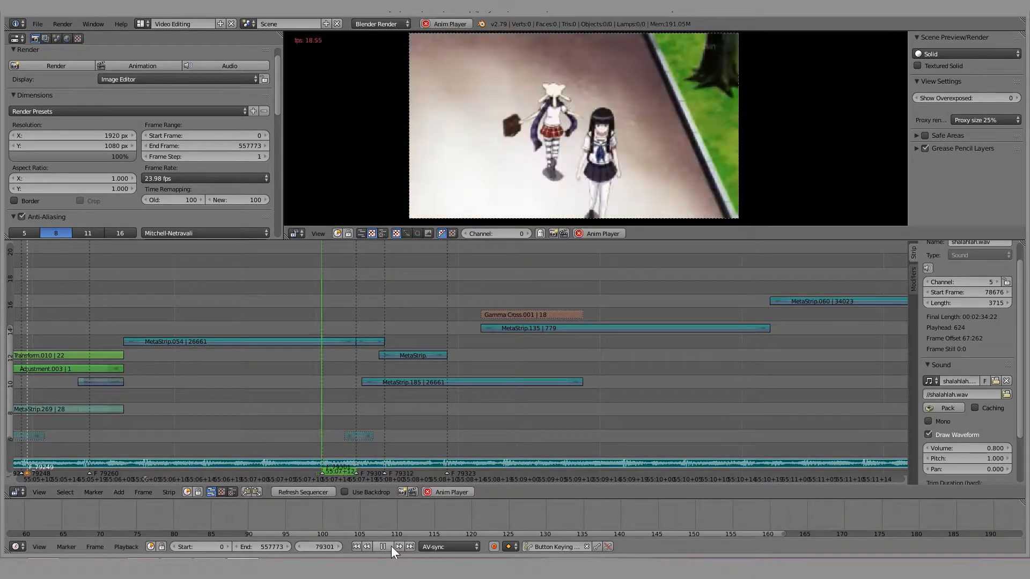
left_click(391, 546)
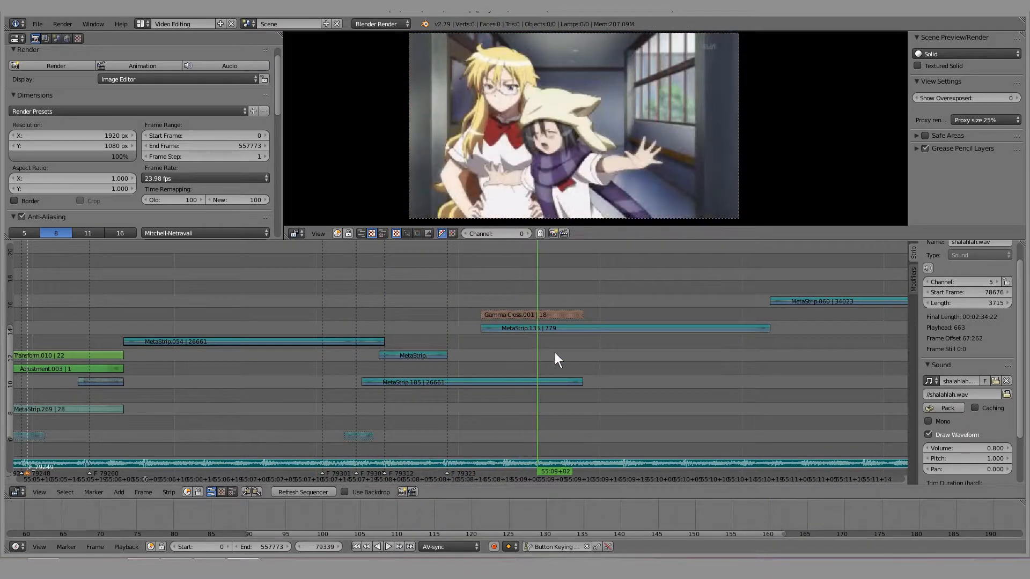
Scrub through the following clips to the marker at frame 79471 and play from there to frame 79496
middle_click_drag(575, 277, 334, 303)
left_click_drag(340, 304, 539, 324)
scroll(533, 331, "down", 10)
middle_click_drag(544, 354, 203, 385)
left_click_drag(364, 379, 496, 375)
middle_click_drag(510, 375, 627, 330)
scroll(345, 349, "up", 10)
scroll(627, 330, "up", 1)
left_click_drag(363, 357, 239, 354)
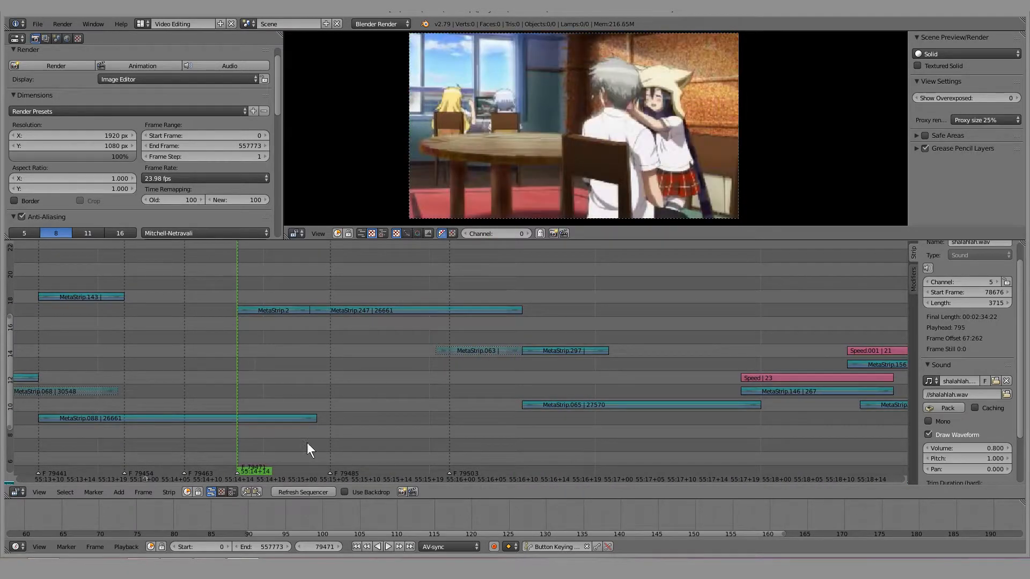
left_click(388, 547)
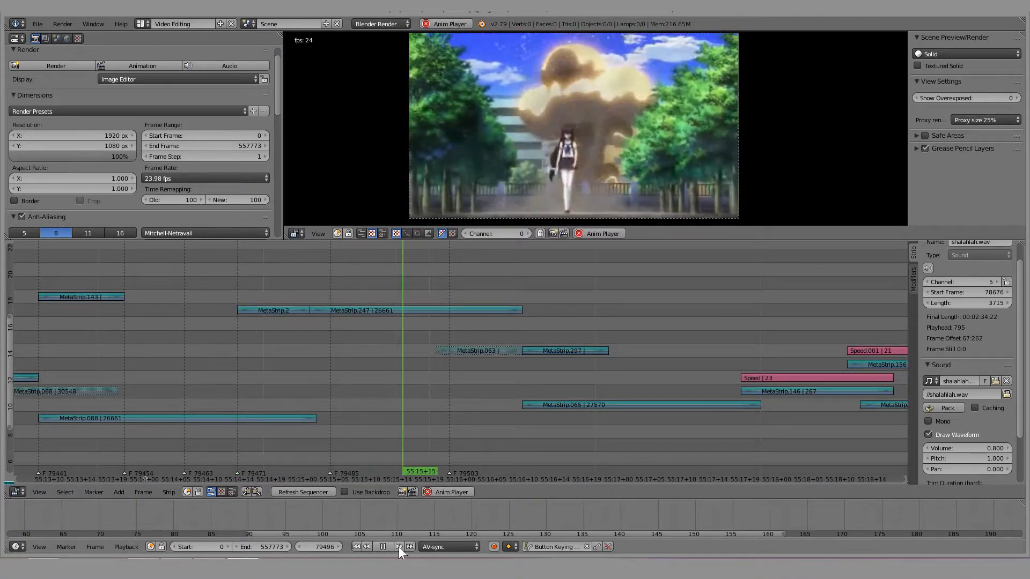
left_click(390, 548)
Enter MetaStrip.247 to view the source video and audio strips inside, and return to the main timeline
left_click(402, 319)
right_click(397, 311)
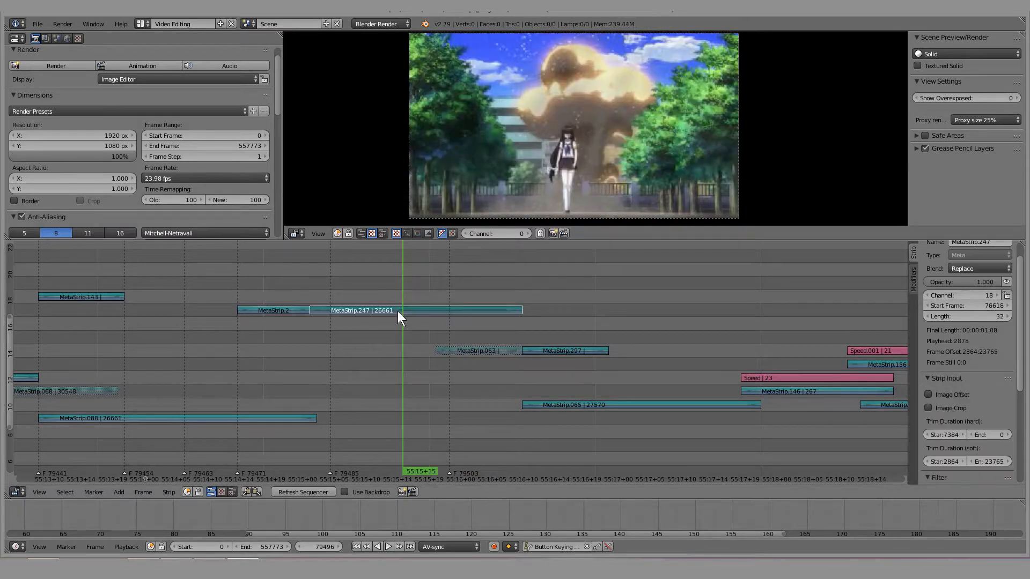
key("Tab")
middle_click_drag(448, 397, 430, 311)
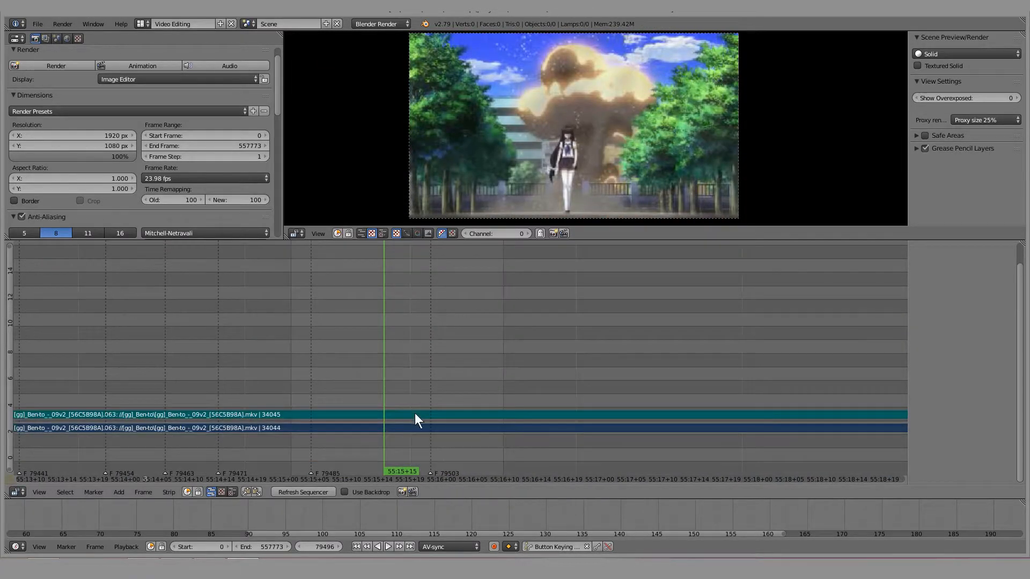
right_click(414, 414)
key("Tab")
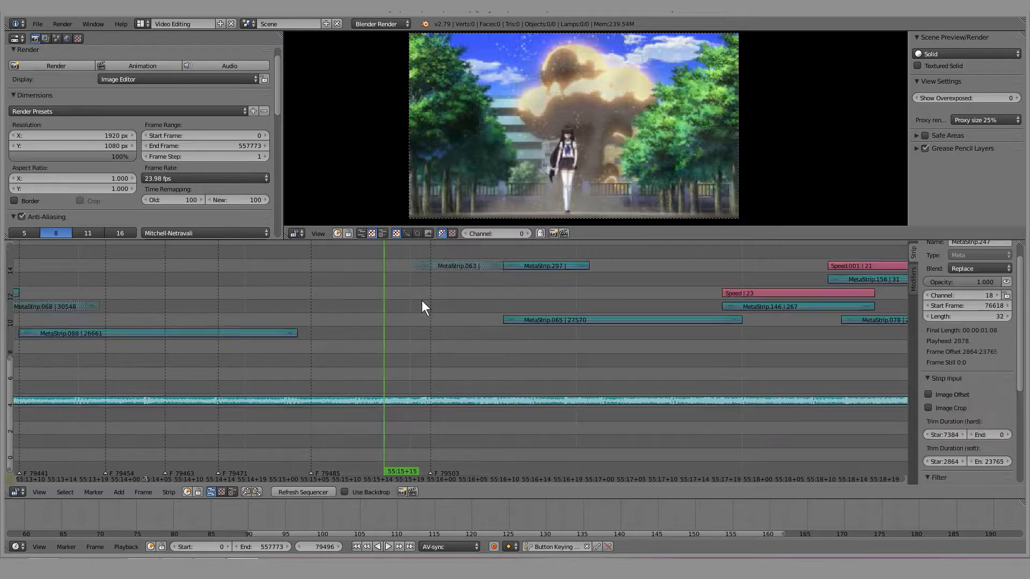
Scrub past MetaStrip.297 to the first Speed effect strip and play the section around its start
scroll(433, 317, "down", 1)
middle_click_drag(462, 289, 366, 376)
middle_click_drag(498, 313, 268, 308)
left_click(314, 316)
key("alt+a")
middle_click_drag(335, 334, 211, 339)
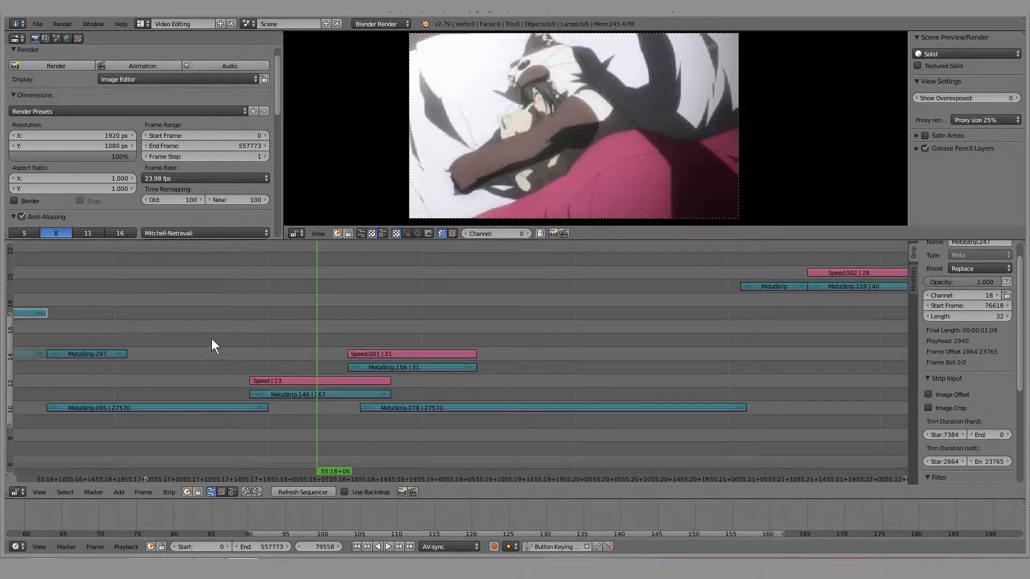
key("Escape")
left_click(388, 547)
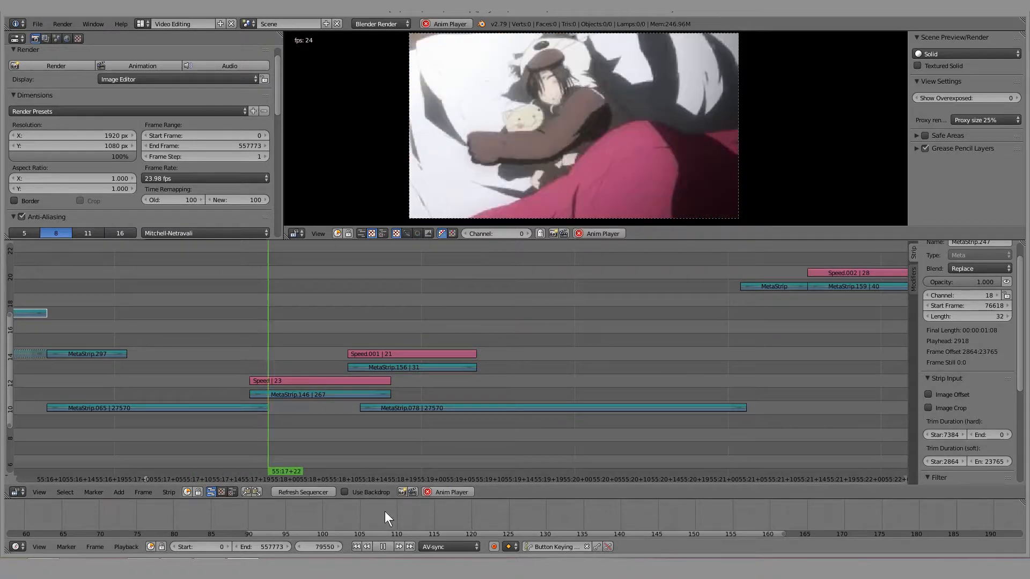
left_click(385, 546)
Select MetaStrip.146 and the Speed effect strip above it to examine the effect's settings
right_click(324, 393)
left_click(320, 394)
left_click_drag(320, 394, 305, 334)
right_click(308, 380)
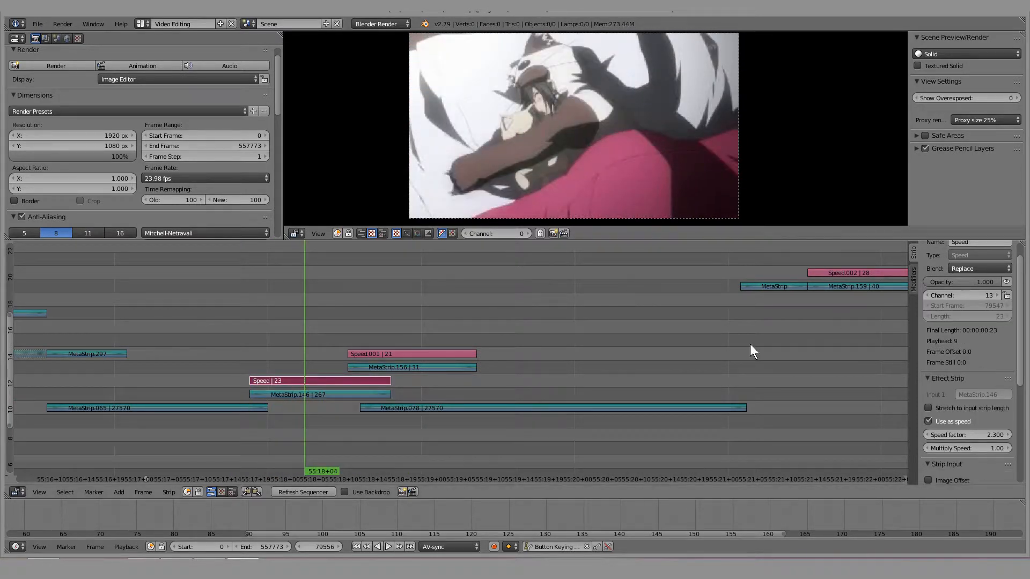
Play the section with the Speed and Speed.001 strips to frame 79594
left_click(267, 328)
left_click(386, 546)
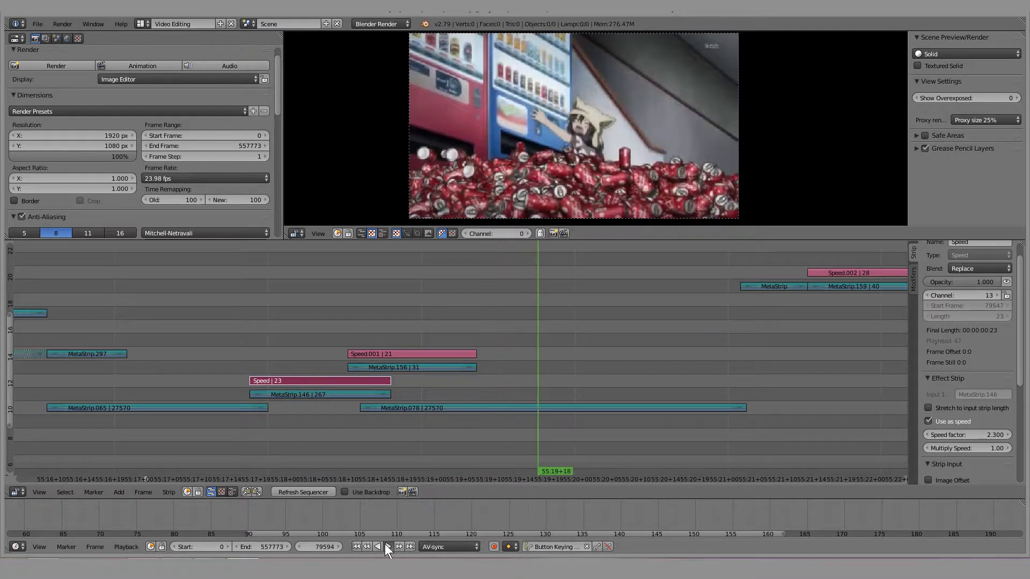
left_click(379, 545)
Select the Speed.002 strip to view its speed settings and scrub back to frame 79632 before it
middle_click_drag(460, 375, 209, 442)
left_click_drag(290, 388, 346, 384)
middle_click_drag(306, 368, 408, 366)
scroll(417, 365, "up", 7)
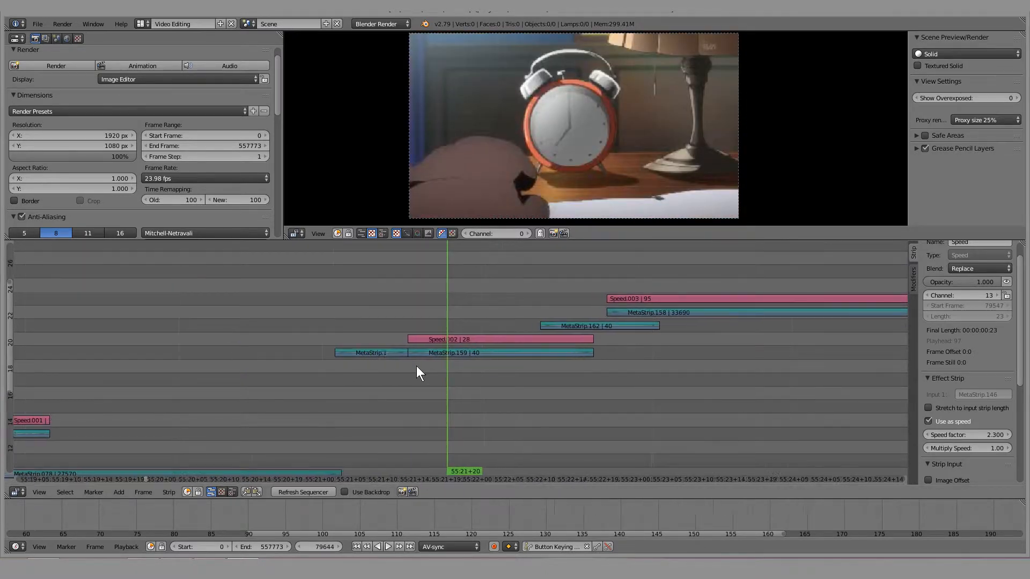
right_click(436, 340)
left_click(380, 371)
key("alt+a")
left_click_drag(379, 372, 309, 377)
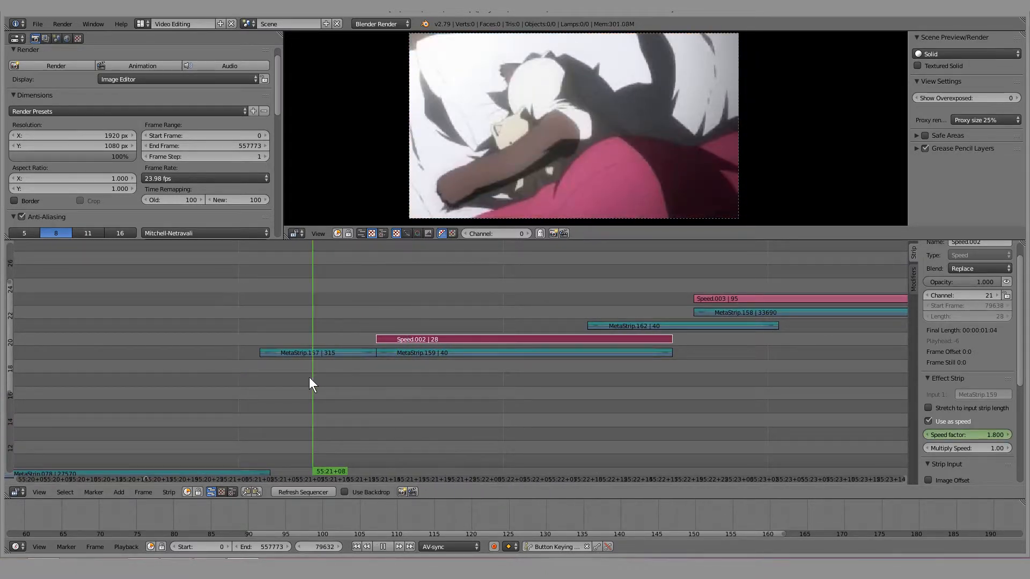
key("alt+a")
Compare MetaStrip.157, MetaStrip.159 and the Speed.002 effect by selecting them around the cut at frame 79638
right_click(356, 350)
right_click(404, 350)
right_click(340, 350)
right_click(410, 348)
left_click_drag(397, 358, 374, 377)
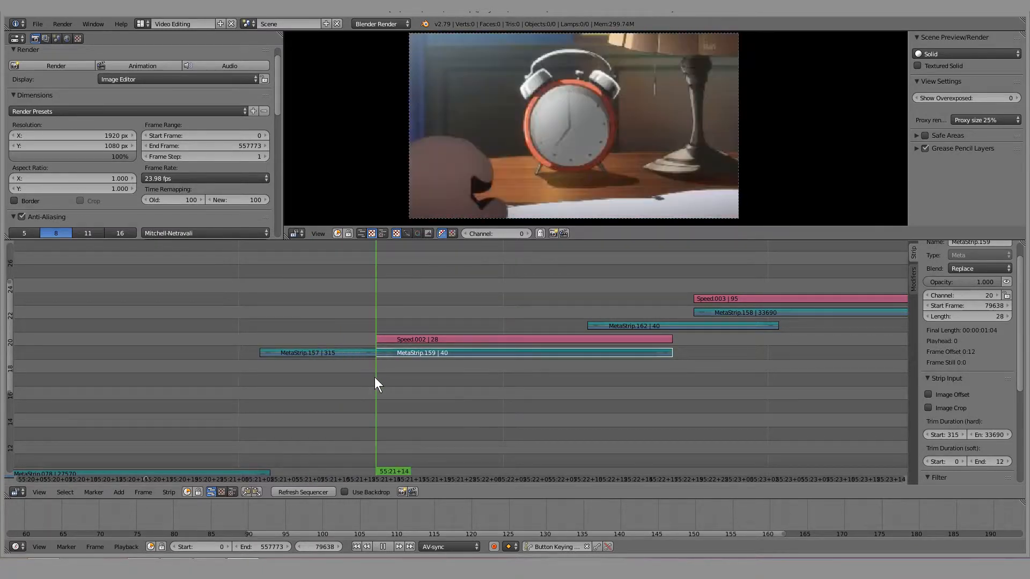
right_click(399, 338)
Try trimming the start of MetaStrip.157 by three frames, and select MetaStrip.159 and its Speed.002 effect
left_click_drag(469, 365, 362, 366)
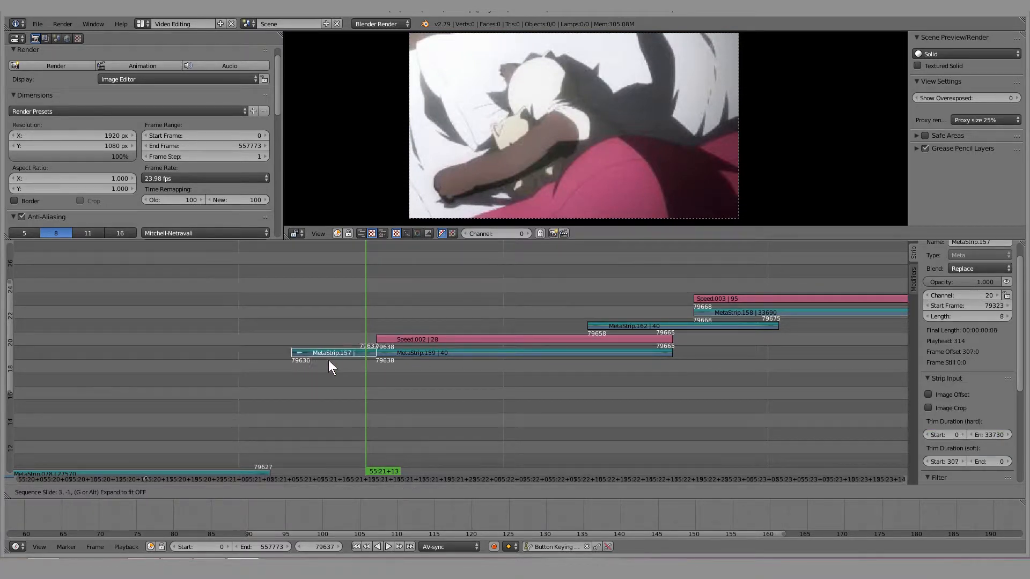
right_click(312, 361)
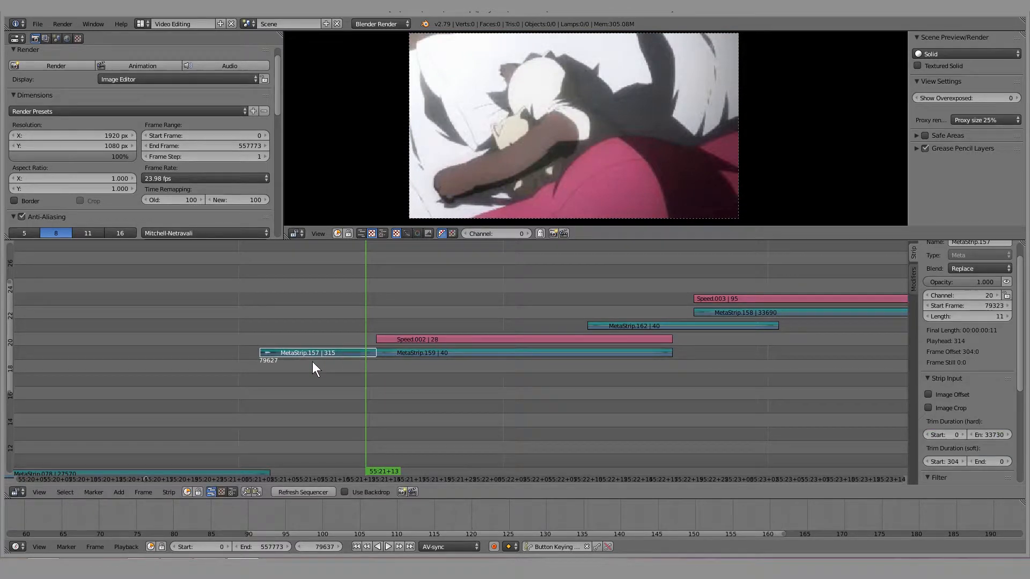
right_click(423, 340)
right_click(430, 350)
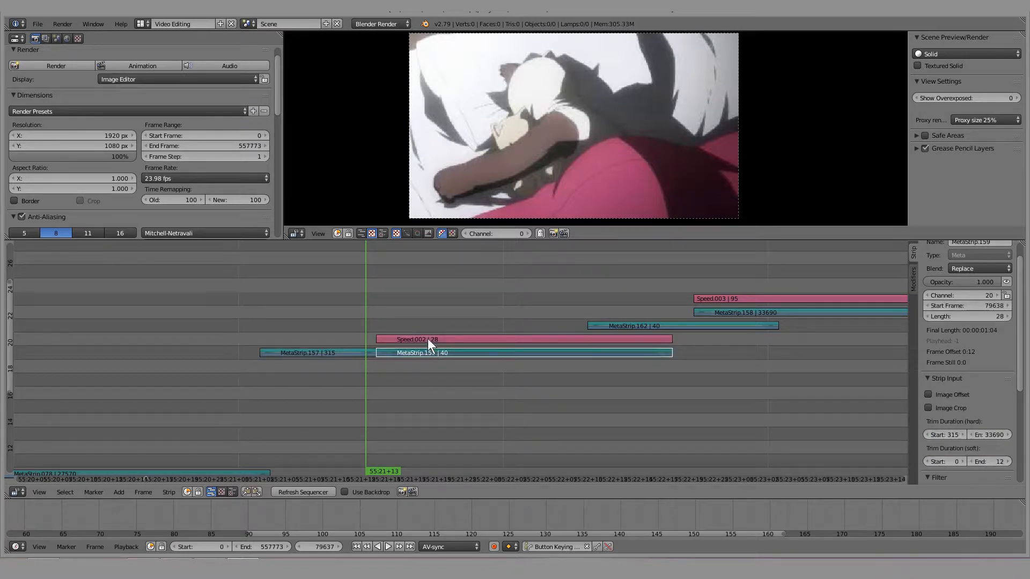
right_click(436, 339)
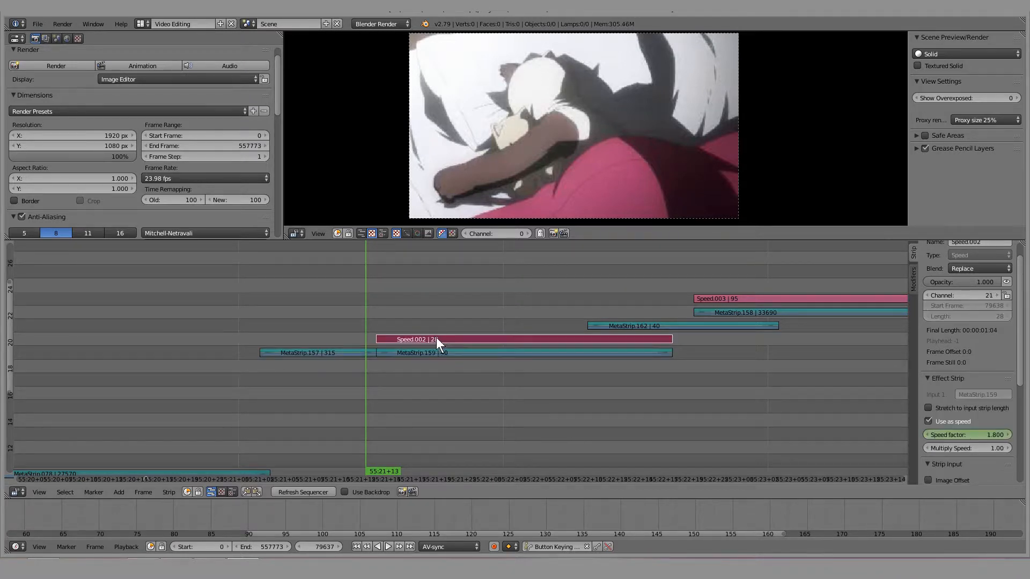
Place the playhead at frame 79638 and check MetaStrip.157, MetaStrip.159 and Speed.002 where the speed effect begins
left_click(382, 385)
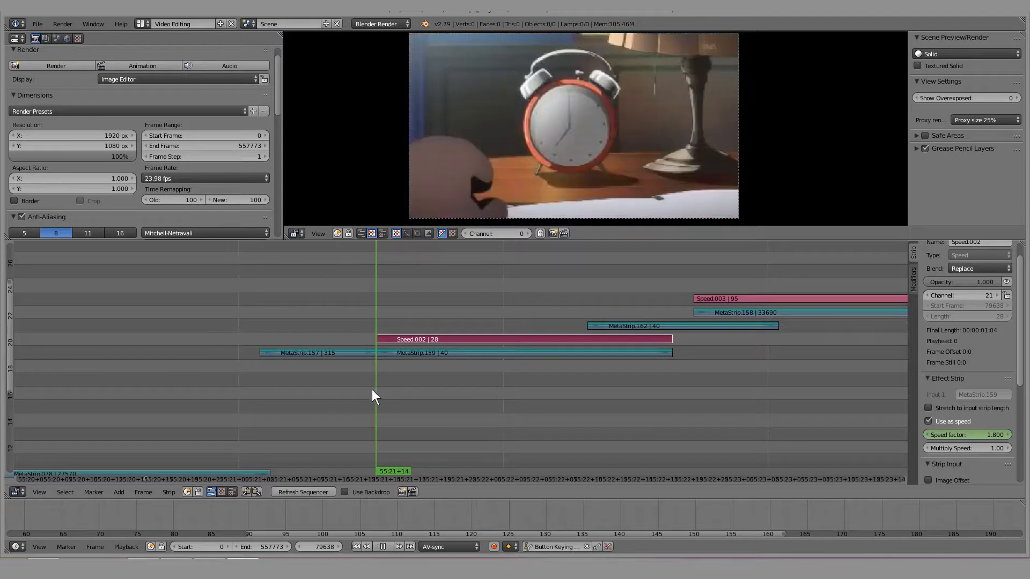
right_click(364, 356)
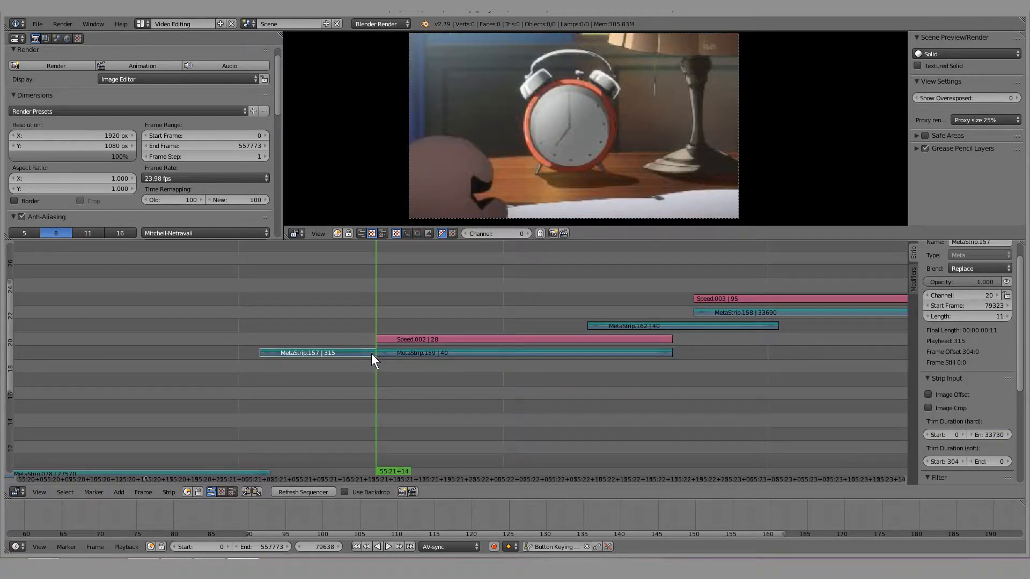
right_click(451, 352)
key("shift+a")
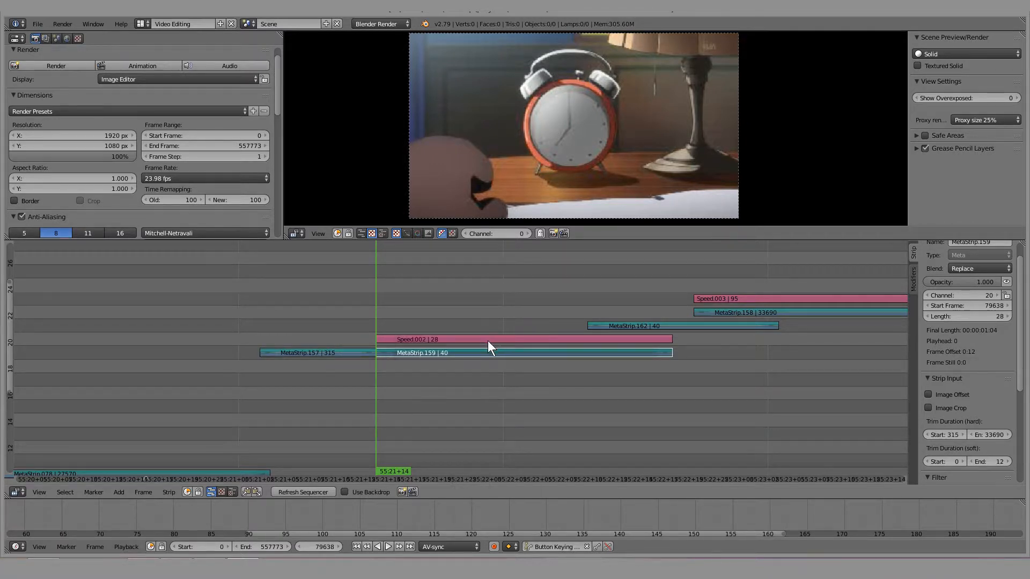
right_click(488, 340)
Scrub from frame 79637 in MetaStrip.157 through Speed.002 to frame 79653 to examine its animated speed factor
left_click(365, 314)
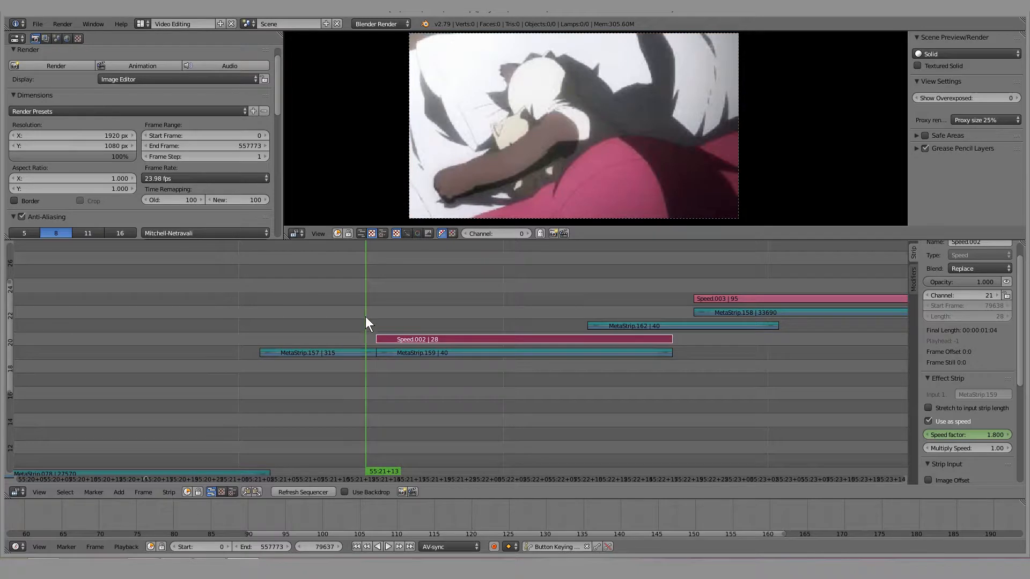
right_click(342, 351)
key("shift+alt+a")
left_click_drag(316, 328, 379, 320)
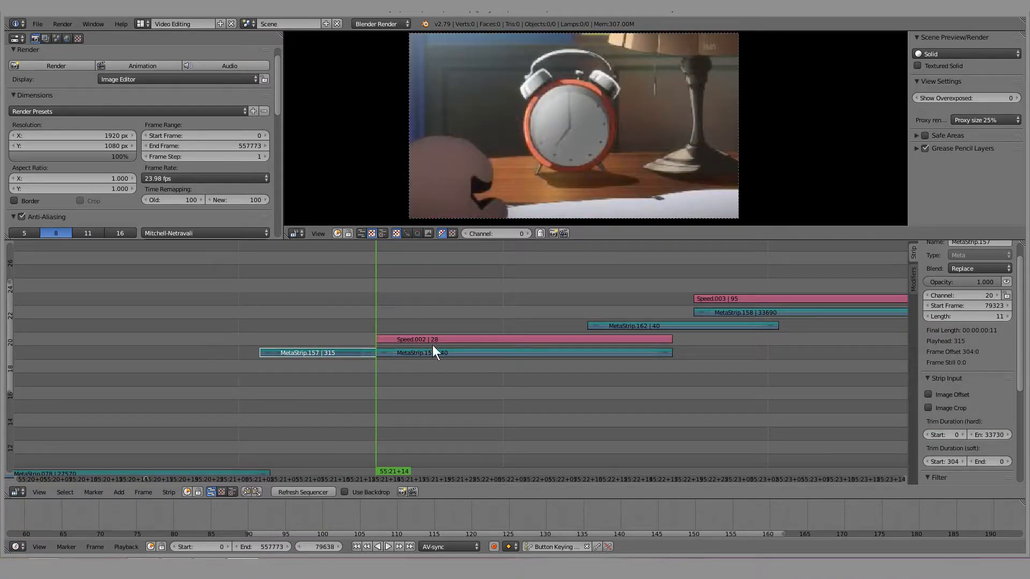
right_click(421, 339)
left_click_drag(441, 315, 534, 316)
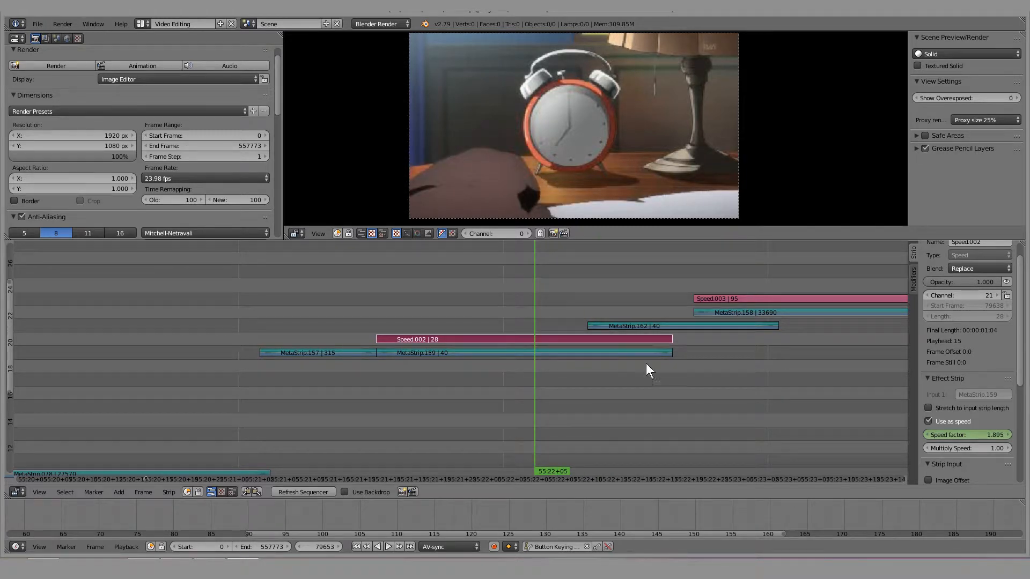
Look along the timeline past the Speed.003 strip to the audio strips and clips that follow
middle_click_drag(619, 329, 404, 318)
right_click(325, 365)
middle_click_drag(322, 329, 293, 363)
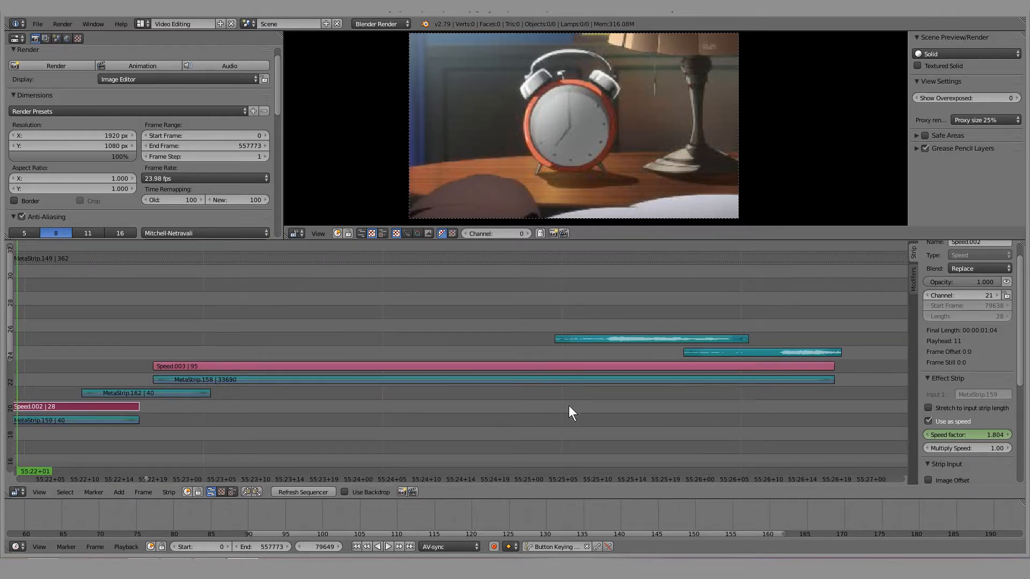
middle_click_drag(555, 405, 255, 390)
scroll(353, 365, "down", 6)
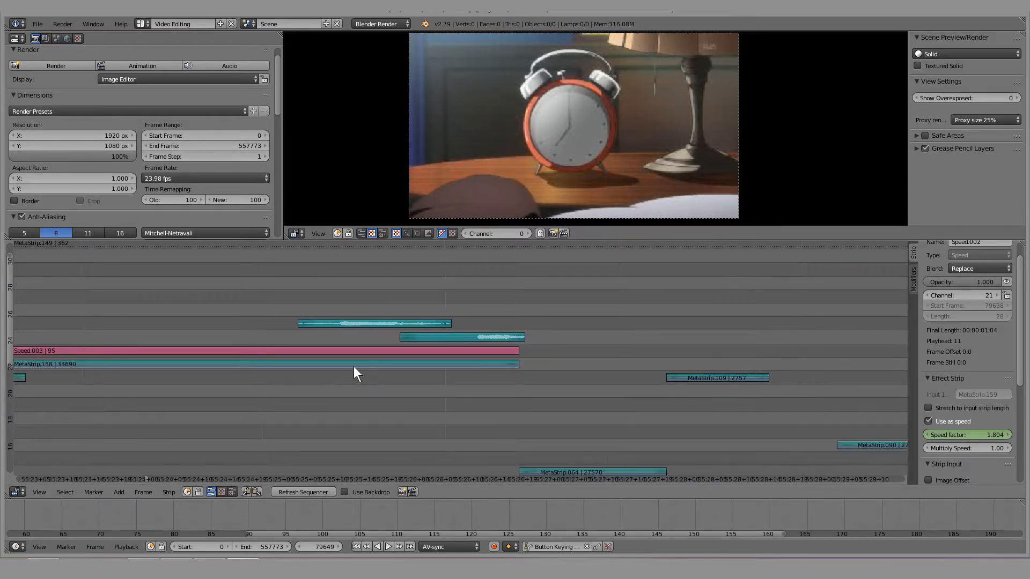
Play the alarm clock scene from about frame 79719 into the soda can shot that follows MetaStrip.158
middle_click_drag(347, 378, 259, 376)
left_click(220, 383)
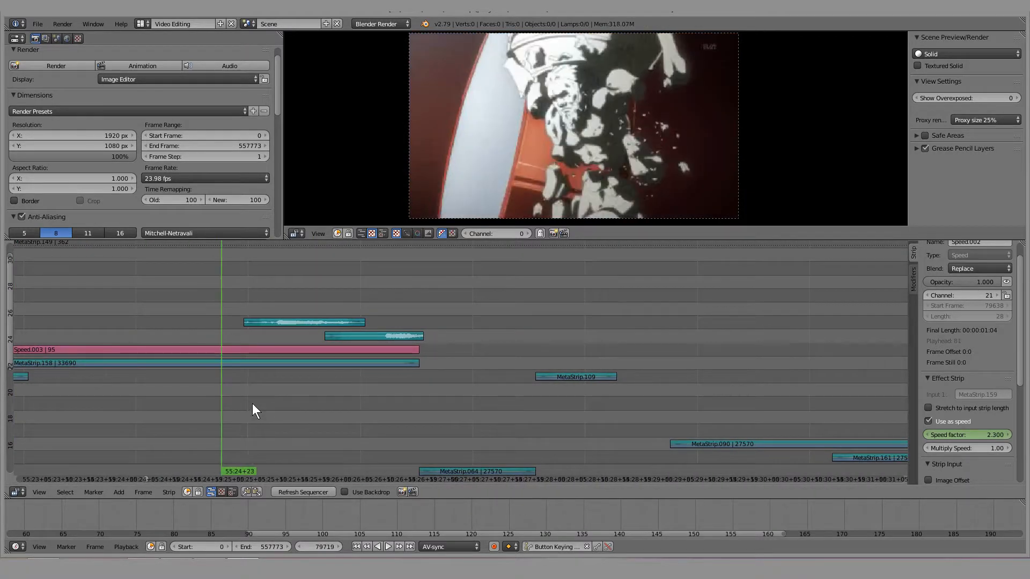
left_click(320, 403)
left_click_drag(310, 332, 226, 408)
left_click(385, 546)
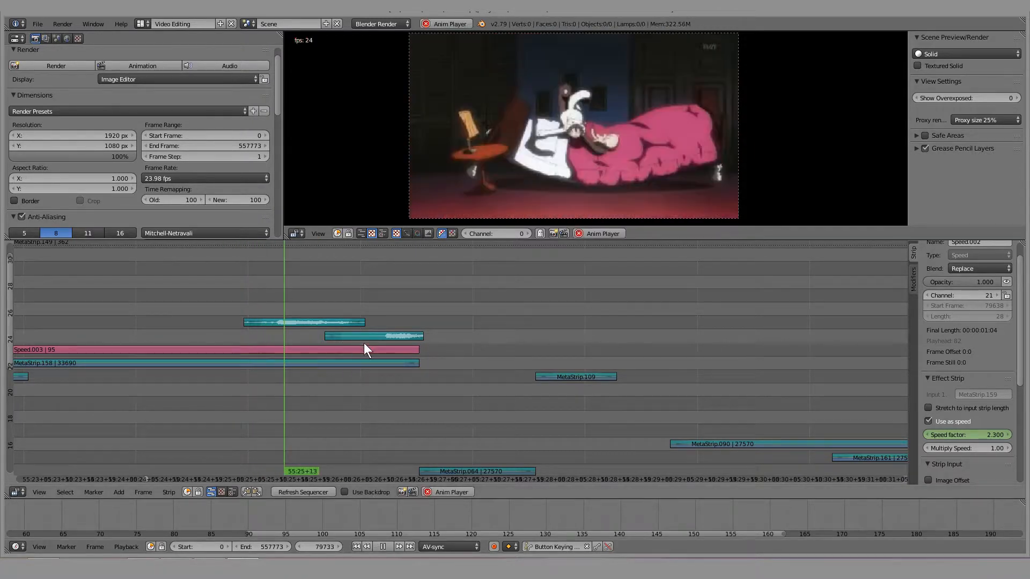
left_click(384, 546)
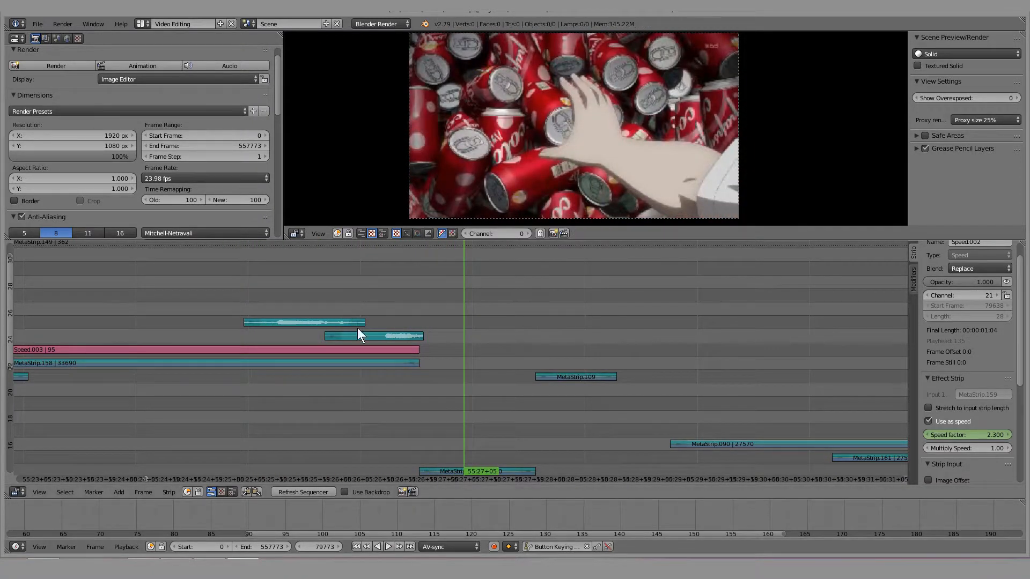
Select the Speed.003 strip and play the alarm clock scene from about frame 79715
left_click(305, 369)
right_click(304, 356)
left_click(205, 362)
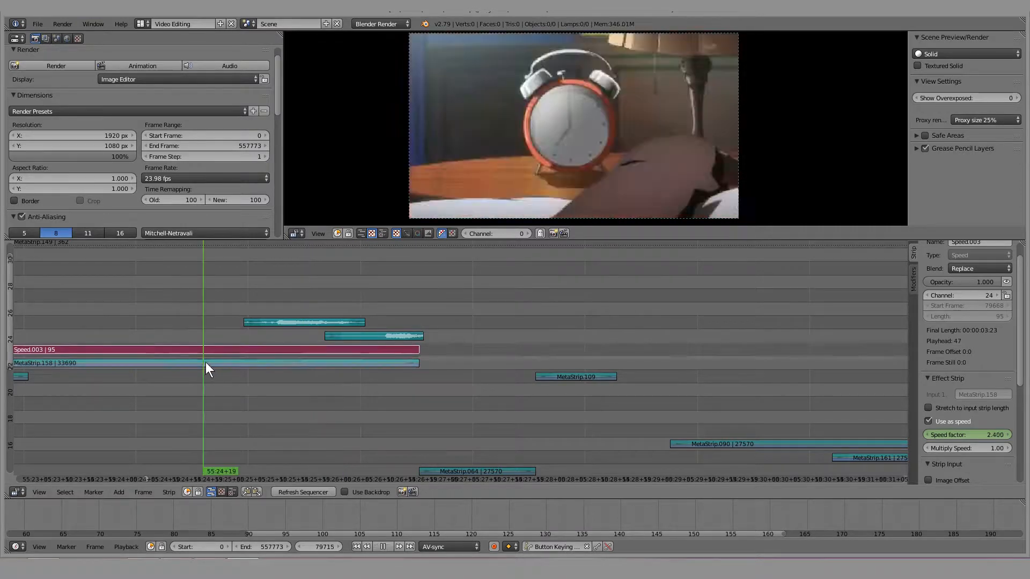
key("alt+a")
key("alt+a")
Select MetaStrip.158 and preview the scene from near the strip's start
right_click(227, 365)
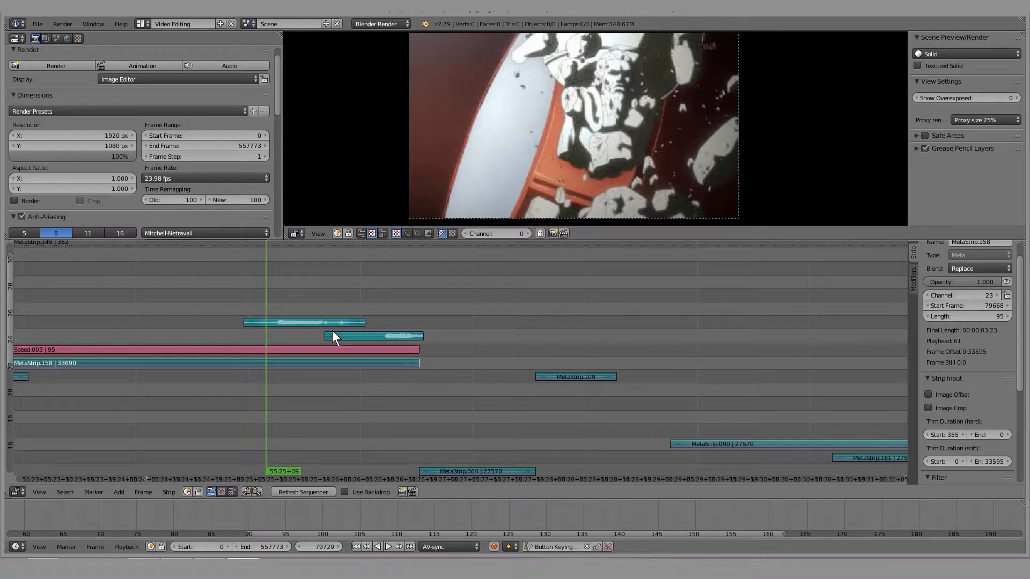
middle_click_drag(236, 385, 418, 382)
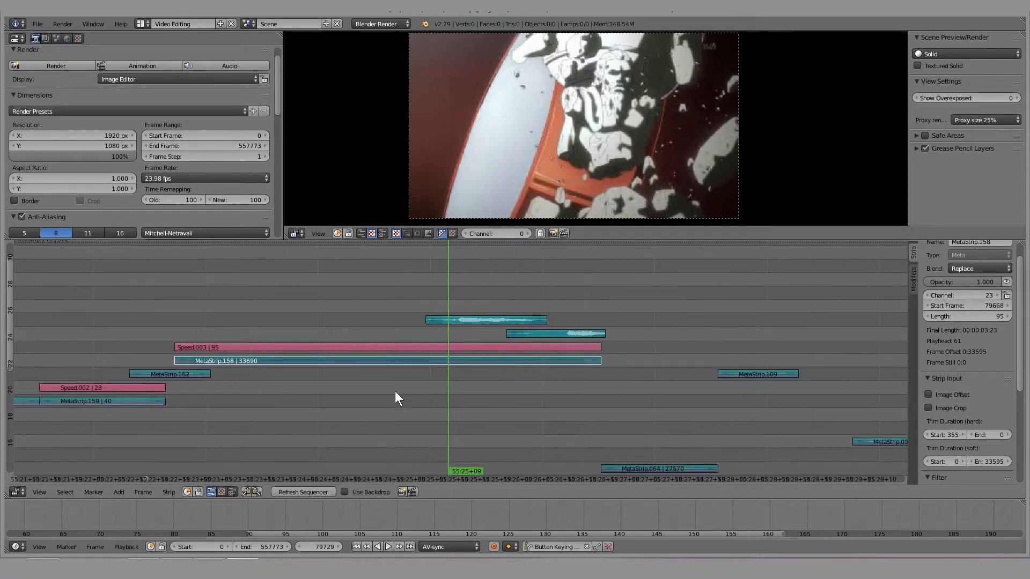
left_click(243, 392)
key("alt+a")
left_click(183, 392)
key("alt+a")
Select Speed.003, scrub and play through its range, and put the playhead at frame 79718
right_click(259, 348)
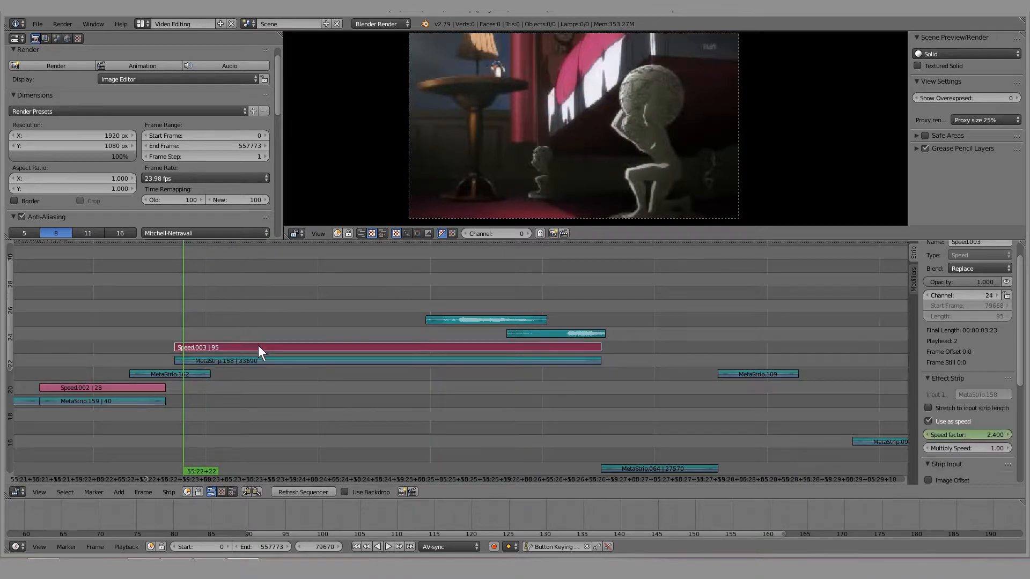
left_click_drag(290, 391, 508, 395)
key("alt+a")
key("alt+a")
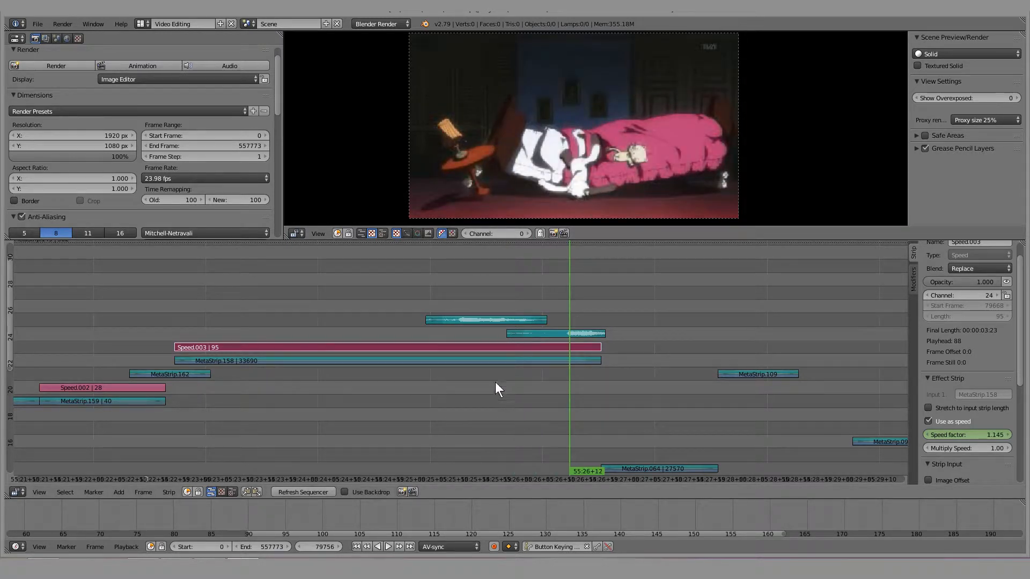
left_click(400, 388)
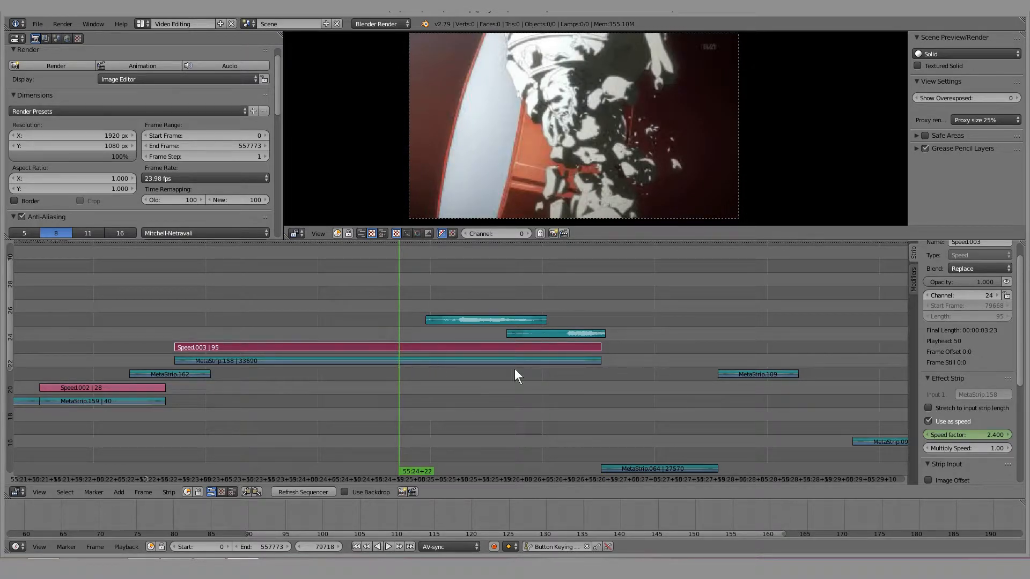
Open MetaStrip.158 for editing and scrub its source footage forward to frame 79860
right_click(485, 360)
key("Tab")
middle_click_drag(519, 405, 436, 339)
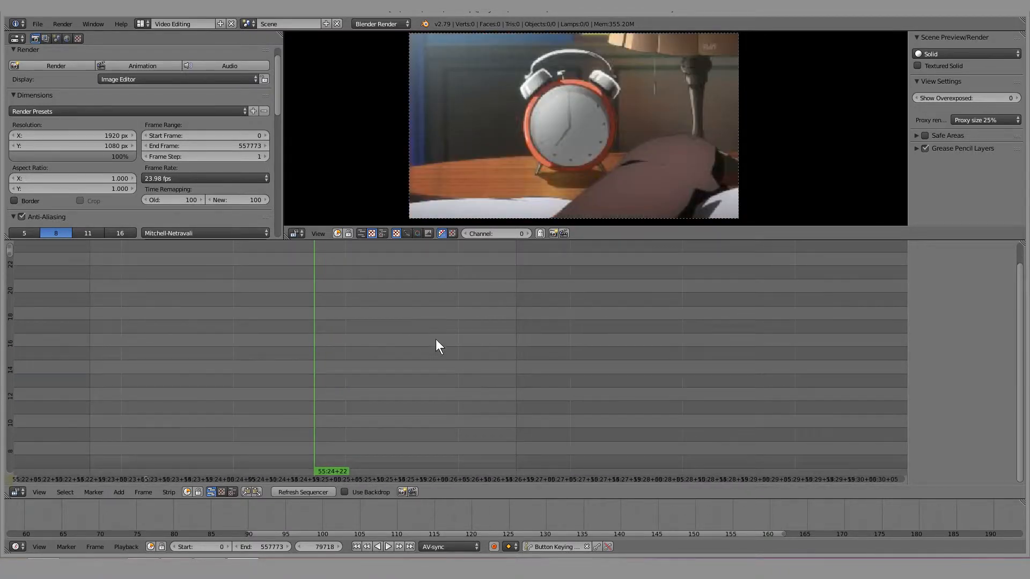
scroll(439, 388, "down", 11)
middle_click_drag(447, 399, 348, 279)
left_click_drag(255, 387, 578, 406)
key("Escape")
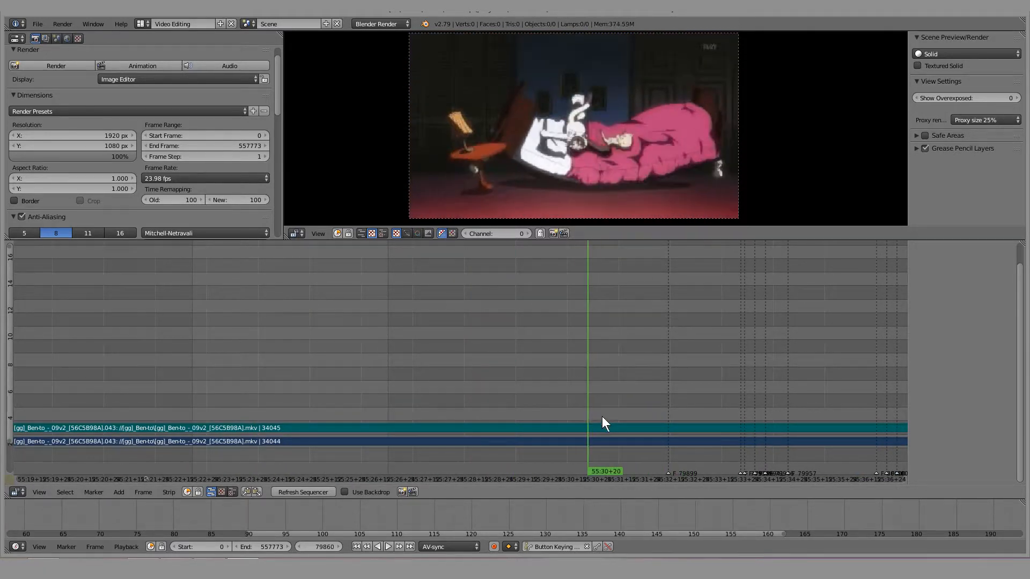
Cut the sound strip inside MetaStrip.158 at frames 79860 and 79913 and copy the piece between the cuts
right_click(607, 423)
key("n")
key("k")
left_click_drag(598, 378, 699, 411)
right_click(705, 424)
key("k")
right_click(652, 432)
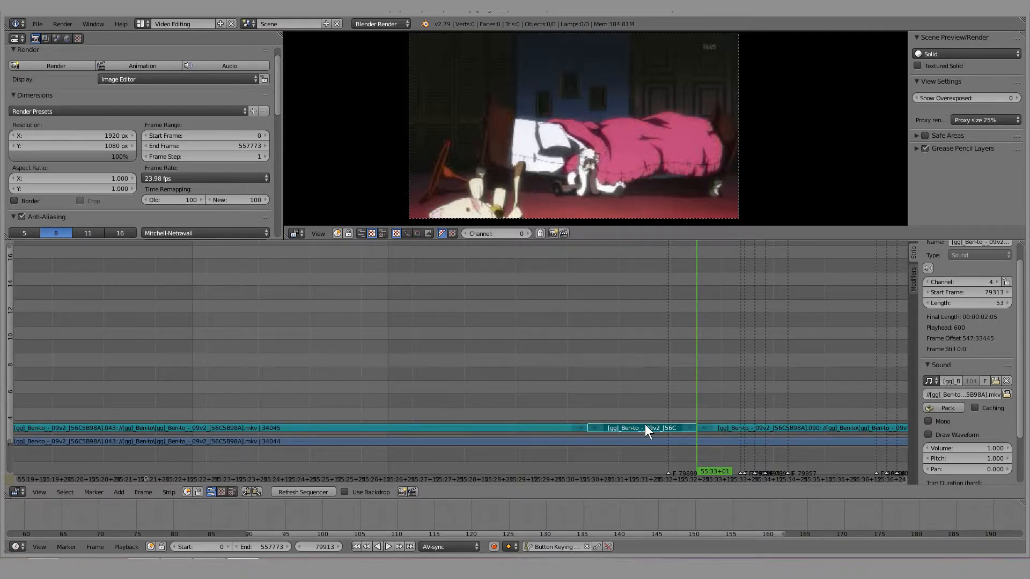
left_click_drag(587, 387, 531, 374)
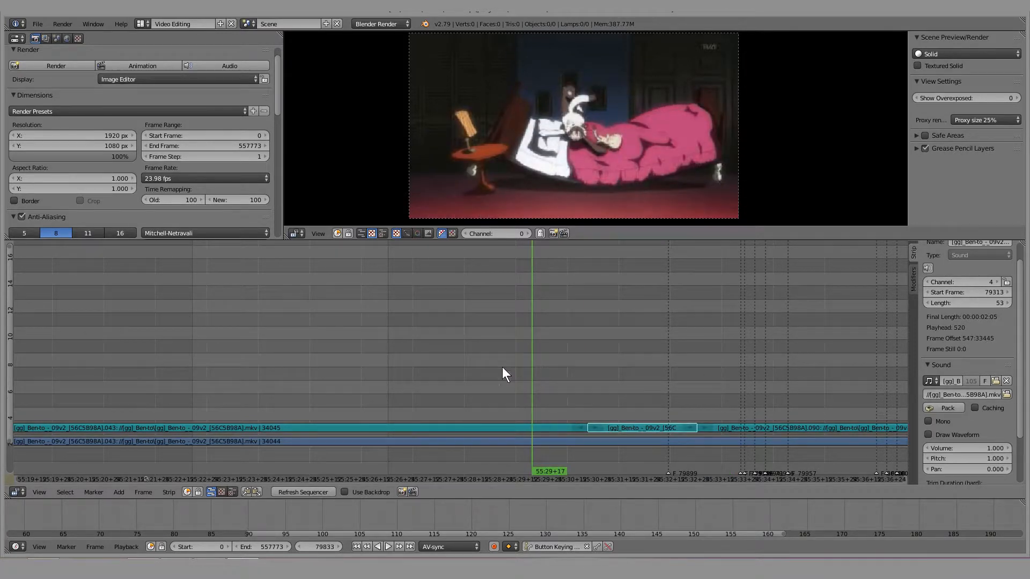
Undo both cuts in the sound strip inside MetaStrip.158
key("ctrl+z")
key("ctrl+z")
key("ctrl+z")
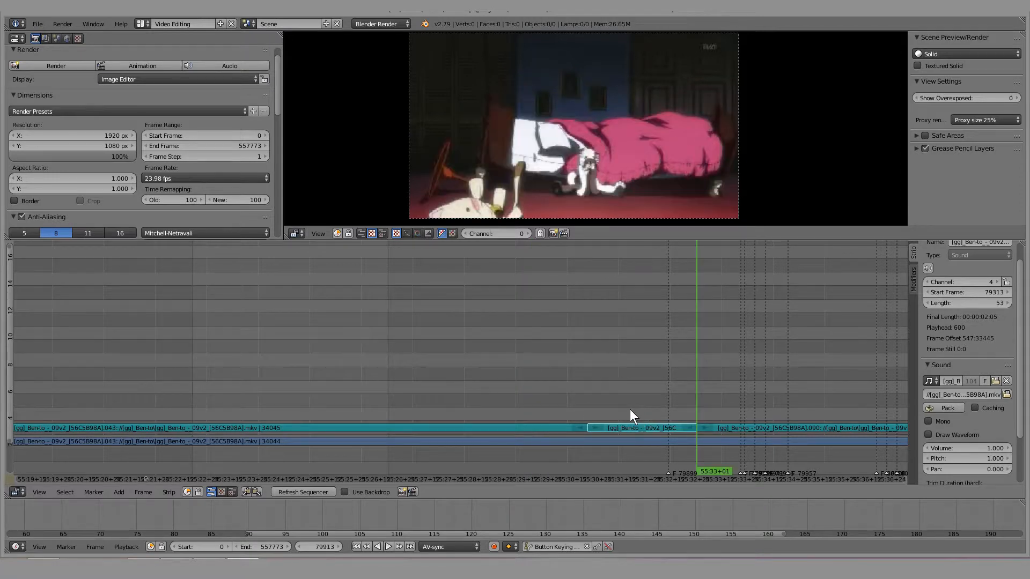
key("ctrl+z")
key("ctrl+z")
key("ctrl+z")
key("ctrl+z")
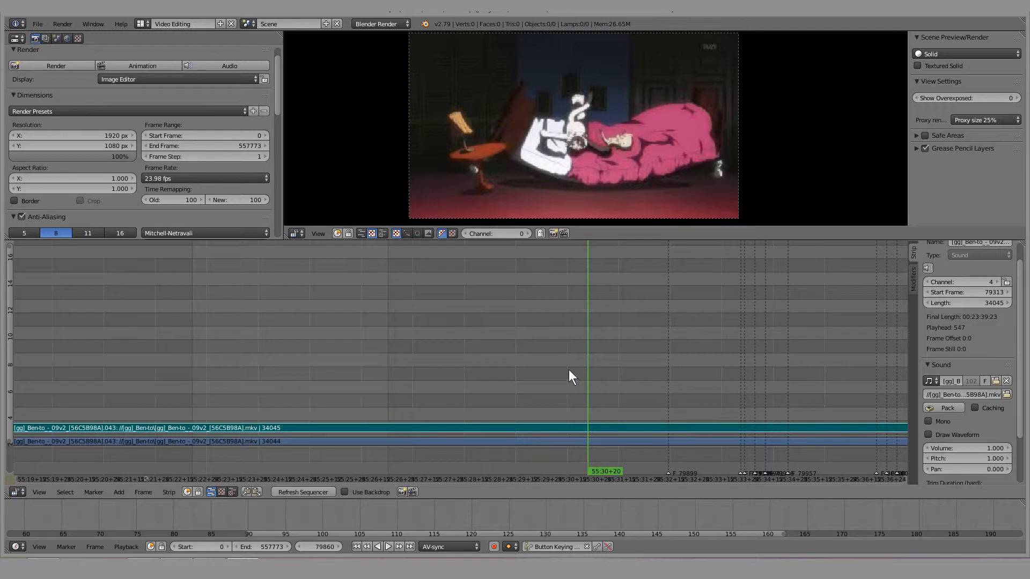
Play the source footage briefly inside MetaStrip.158 and return to the main timeline
key("a")
left_click(406, 361)
key("alt+a")
key("Escape")
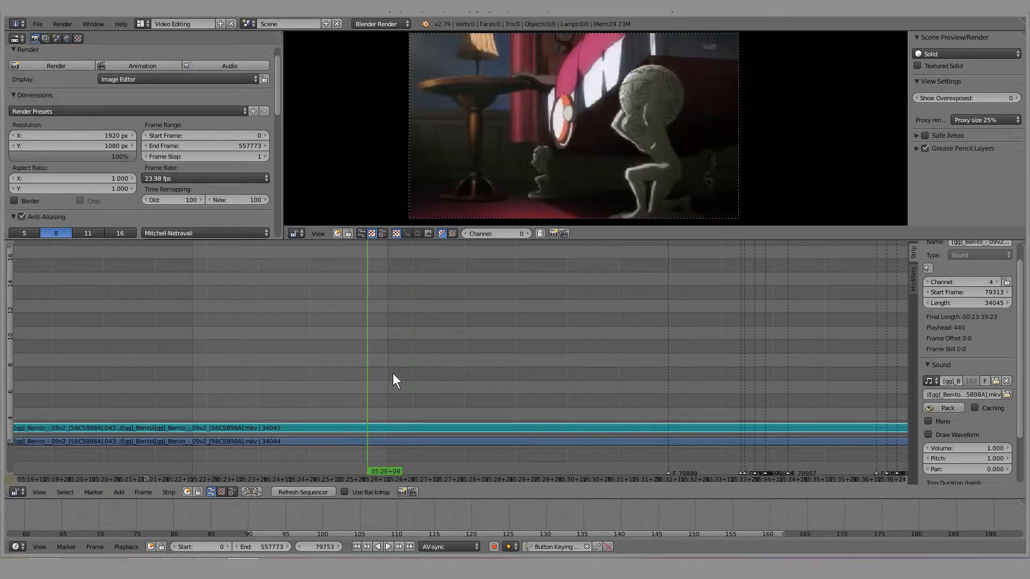
key("Tab")
Paste the copied sound piece into the main timeline and move it to channel 27 above the start of MetaStrip.158
middle_click_drag(442, 343, 329, 414)
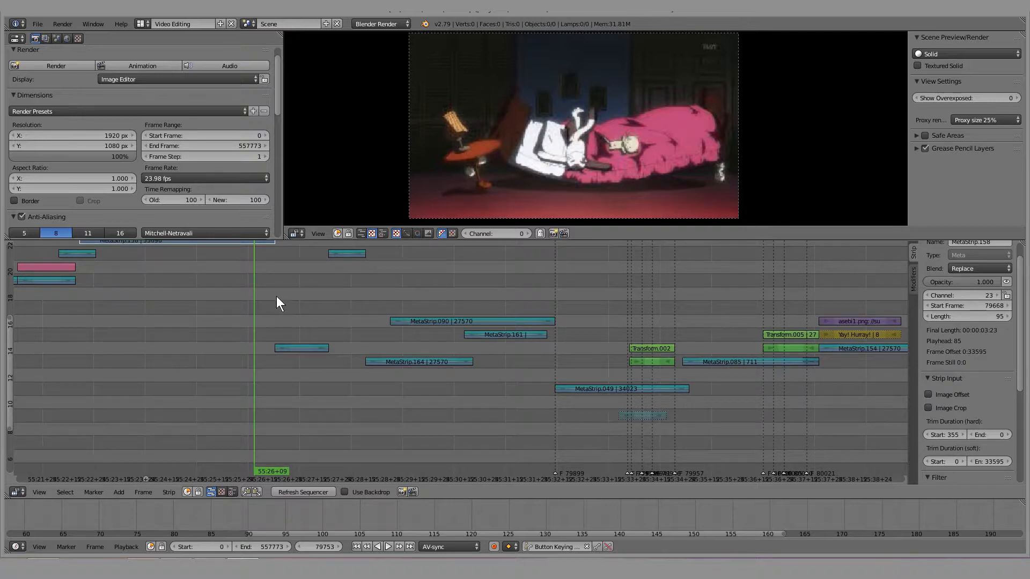
middle_click_drag(273, 296, 402, 336)
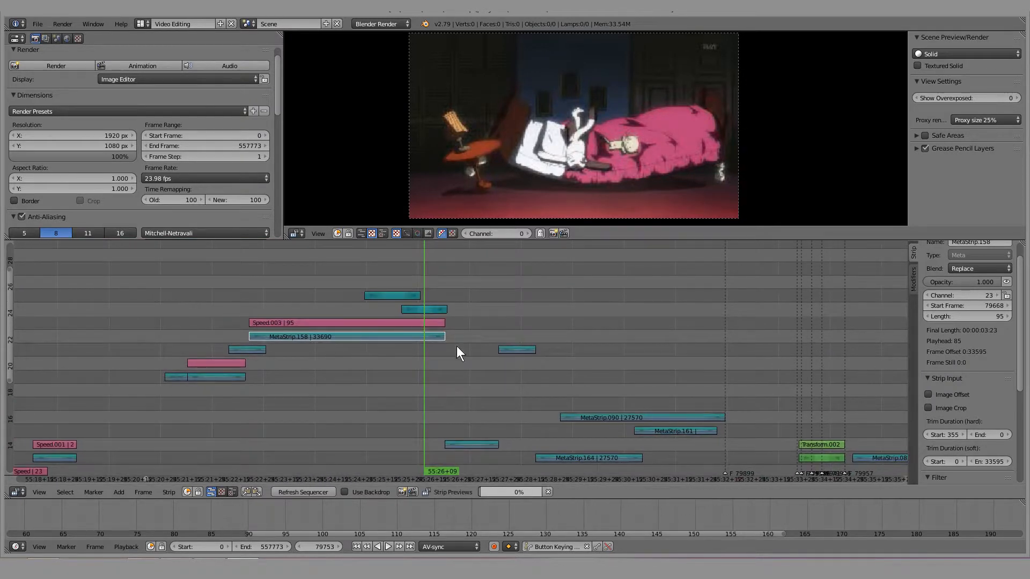
left_click(465, 295)
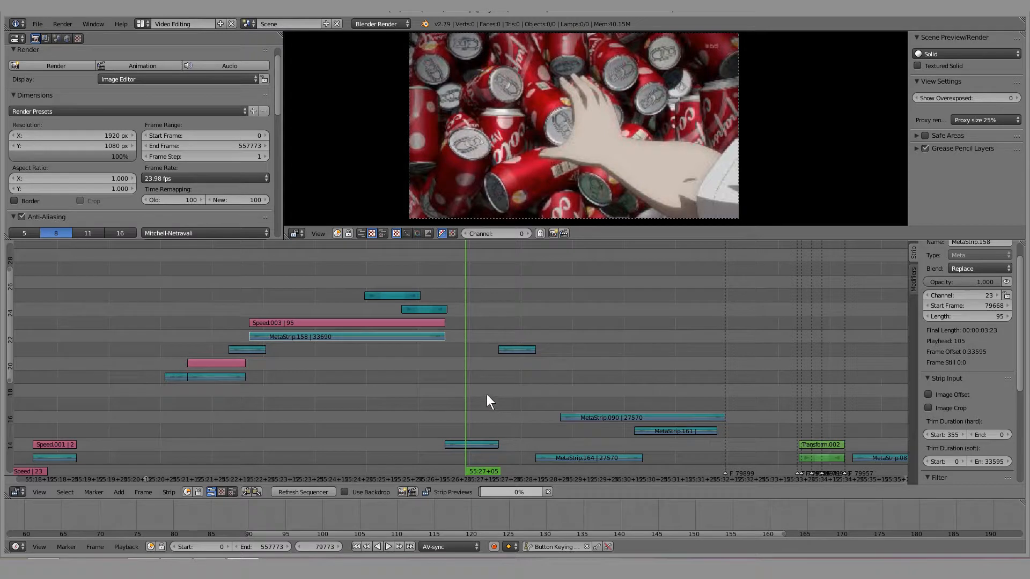
middle_click_drag(487, 394, 419, 337)
scroll(419, 337, "down", 12)
left_click_drag(419, 336, 330, 325)
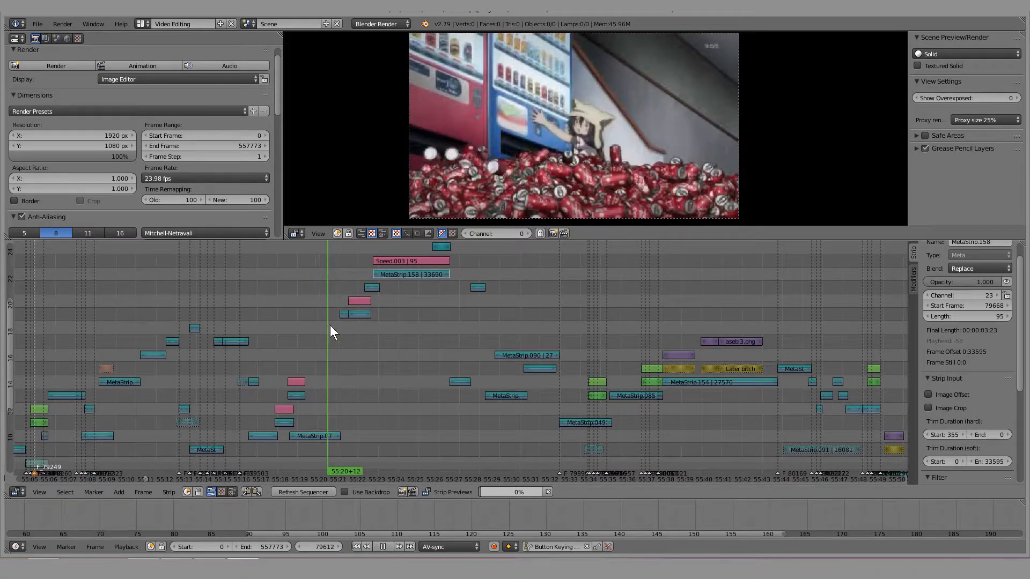
middle_click_drag(369, 412, 391, 402)
key("g")
left_click(400, 359)
key("g")
left_click(426, 310)
middle_click_drag(425, 310, 430, 387)
key("g")
left_click(393, 292)
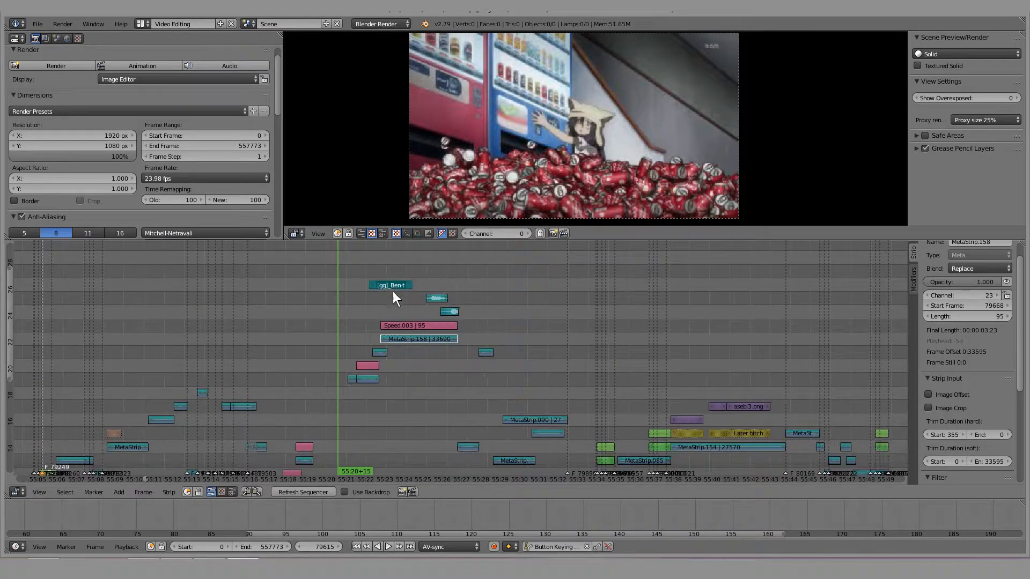
Delete the pasted sound strip on channel 27
scroll(328, 297, "up", 4)
left_click(334, 298)
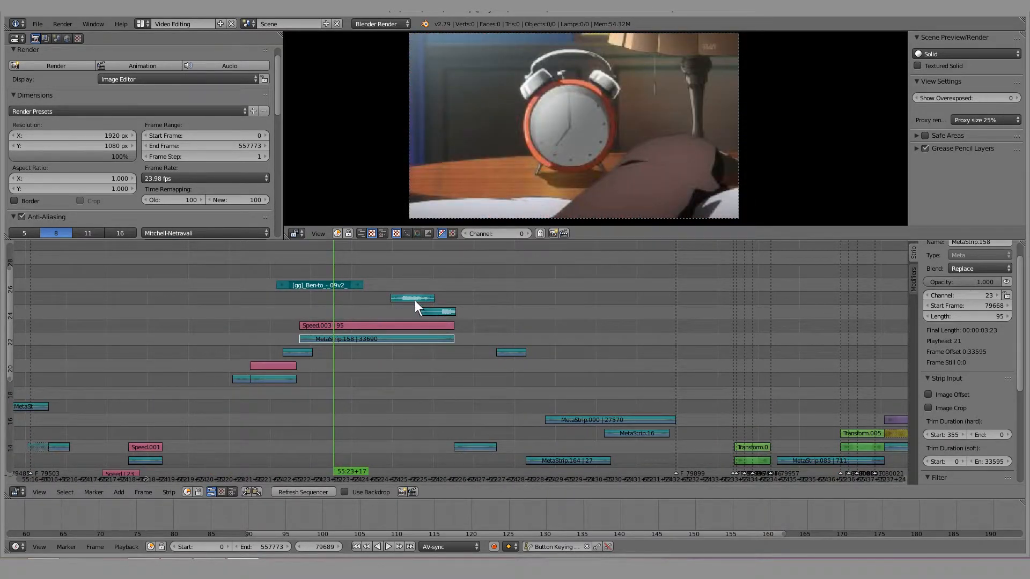
right_click(439, 312)
right_click(320, 285)
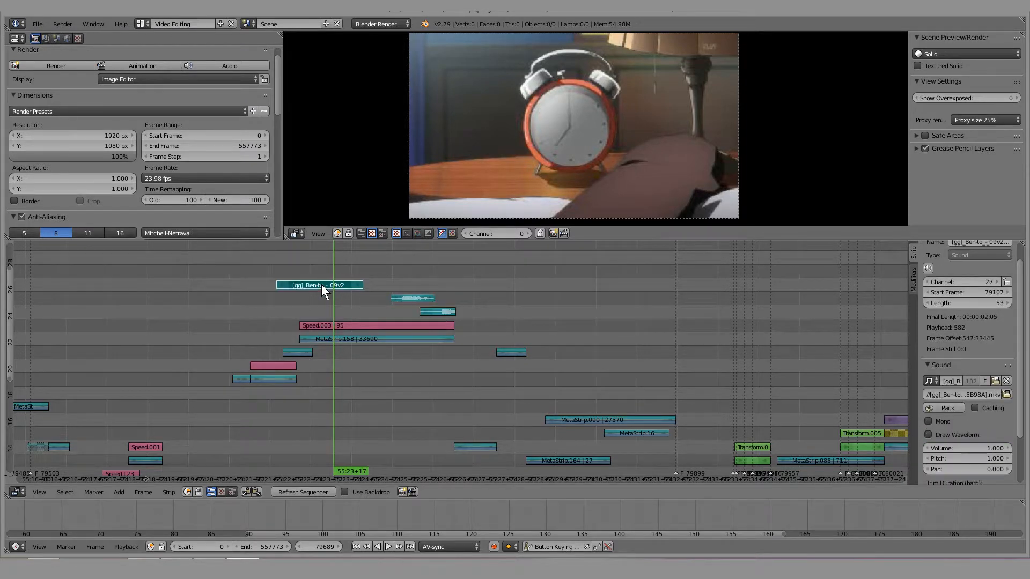
key("x")
left_click(321, 285)
Scrub through the clips following MetaStrip.158 and put the playhead at frame 79880
middle_click_drag(429, 351, 248, 327)
left_click_drag(249, 328, 346, 338)
scroll(391, 319, "down", 6)
scroll(443, 341, "down", 1)
middle_click_drag(479, 353, 283, 322)
scroll(283, 321, "up", 4)
left_click_drag(165, 301, 220, 353)
Inspect the video and sound strips inside MetaStrip.161 and return to the main timeline
right_click(211, 358)
right_click(209, 371)
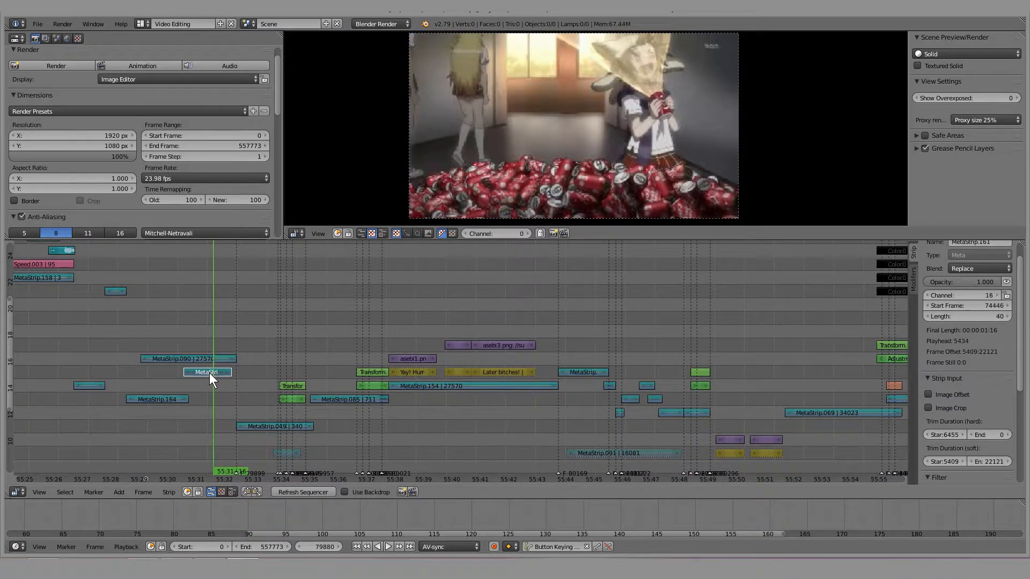
key("Tab")
middle_click_drag(254, 385, 237, 306)
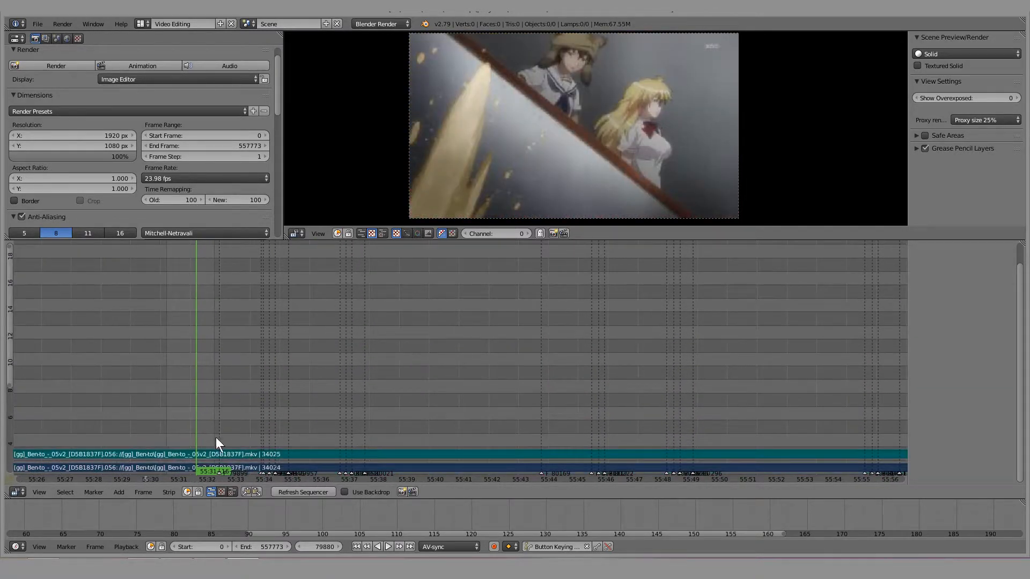
right_click(200, 450)
key("Tab")
middle_click_drag(174, 311, 346, 352)
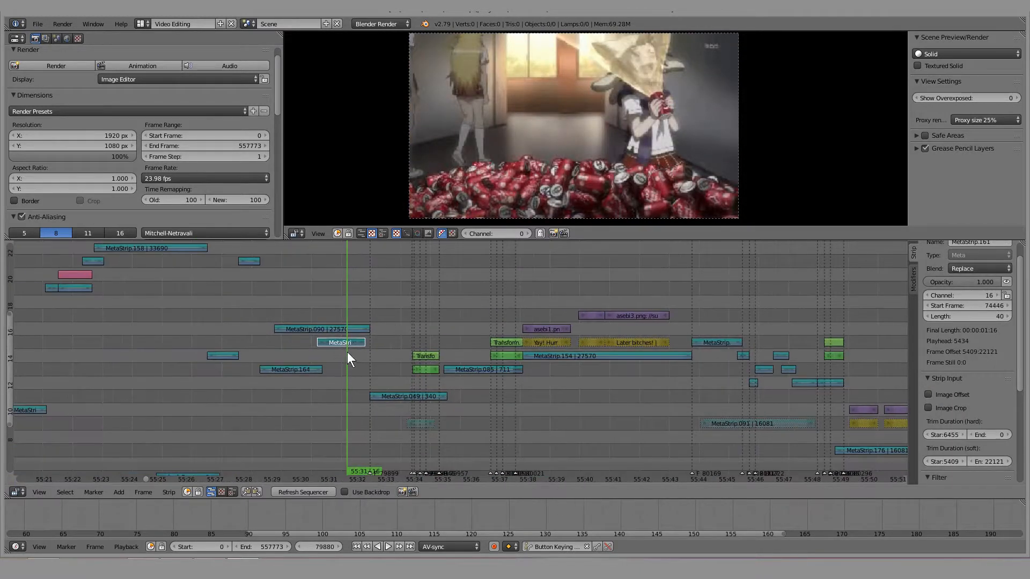
Play the MetaStrip.161 section backward, and play it forward into the MetaStrip.049 scene
key("shift+alt+a")
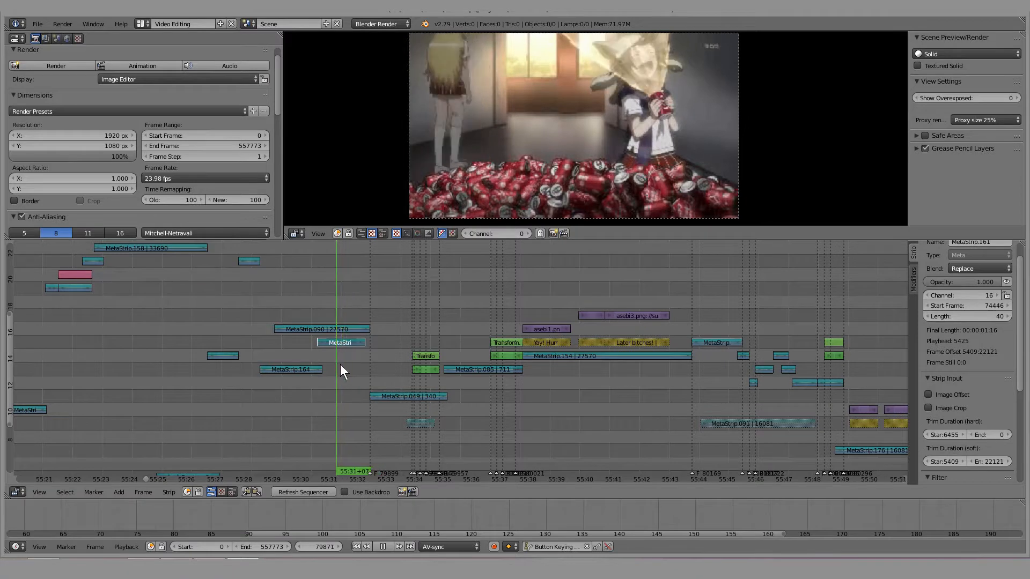
left_click(383, 546)
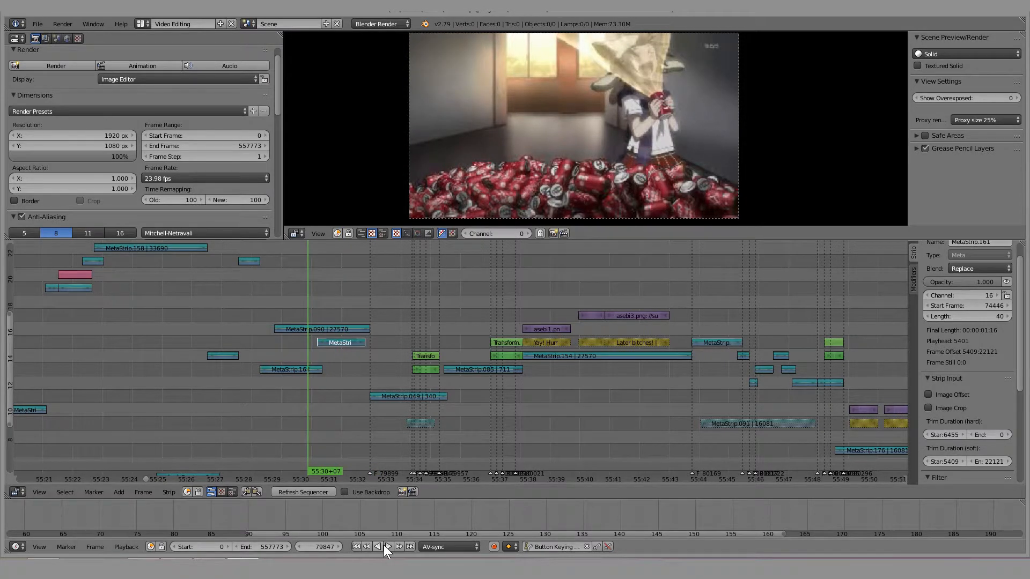
left_click(388, 547)
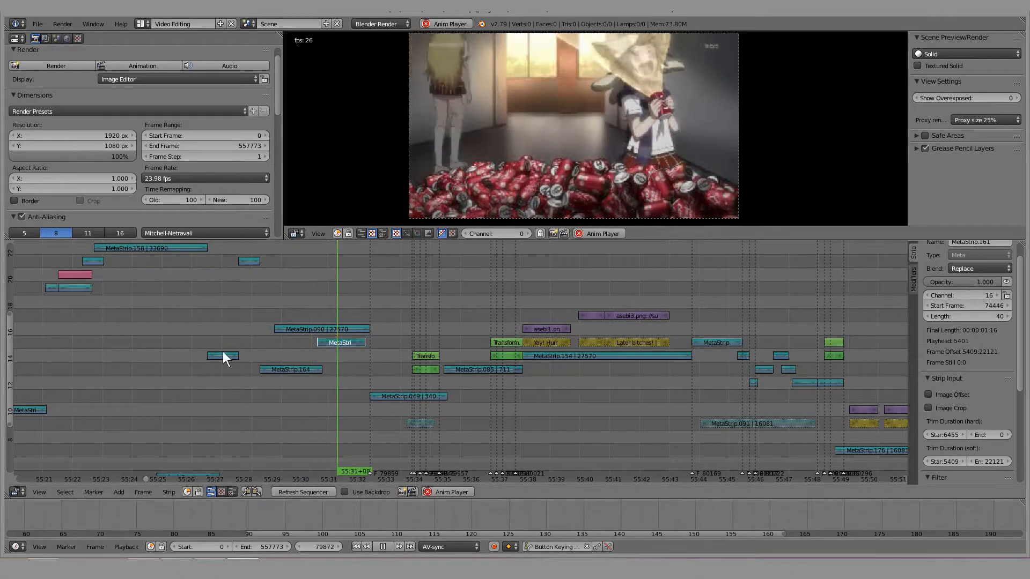
middle_click_drag(419, 338, 328, 308)
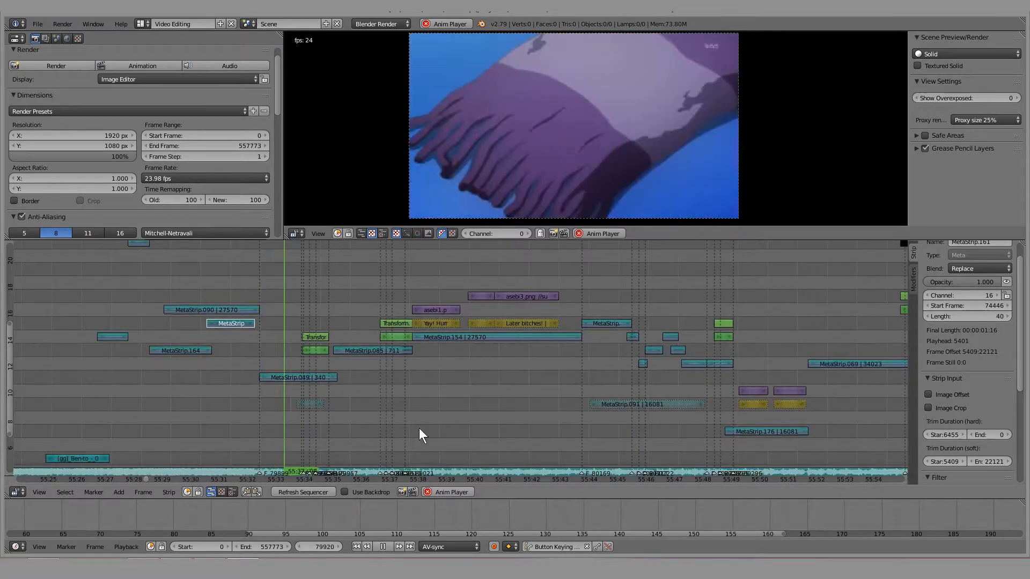
left_click(382, 545)
middle_click_drag(335, 367, 337, 390)
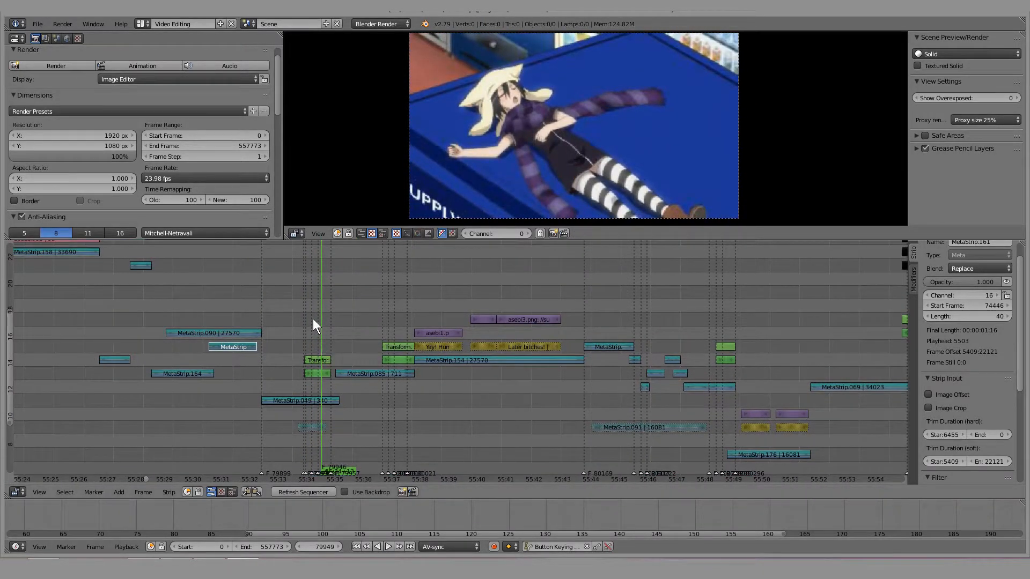
Inspect the settings of the Adjustment.001 and Transform.005 strips at the start of MetaStrip.154
left_click(319, 351)
scroll(370, 362, "up", 3)
right_click(370, 362)
scroll(372, 361, "up", 8)
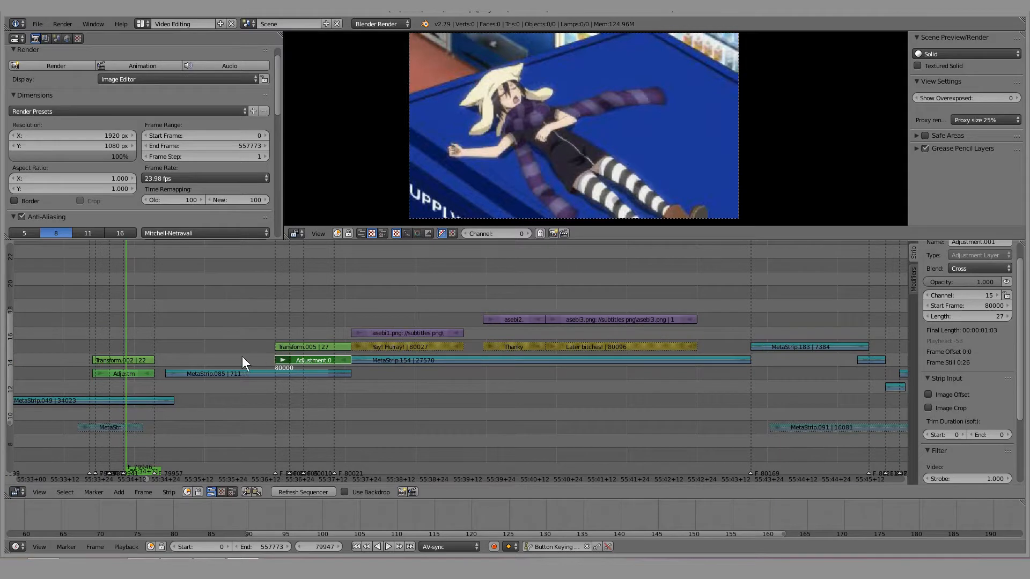
middle_click_drag(242, 356, 404, 358)
right_click(473, 349)
Scrub into MetaStrip.154 and play the section where its subtitle strips begin
left_click_drag(469, 335, 539, 316)
middle_click_drag(539, 316, 255, 379)
scroll(416, 368, "down", 3)
key("alt+a")
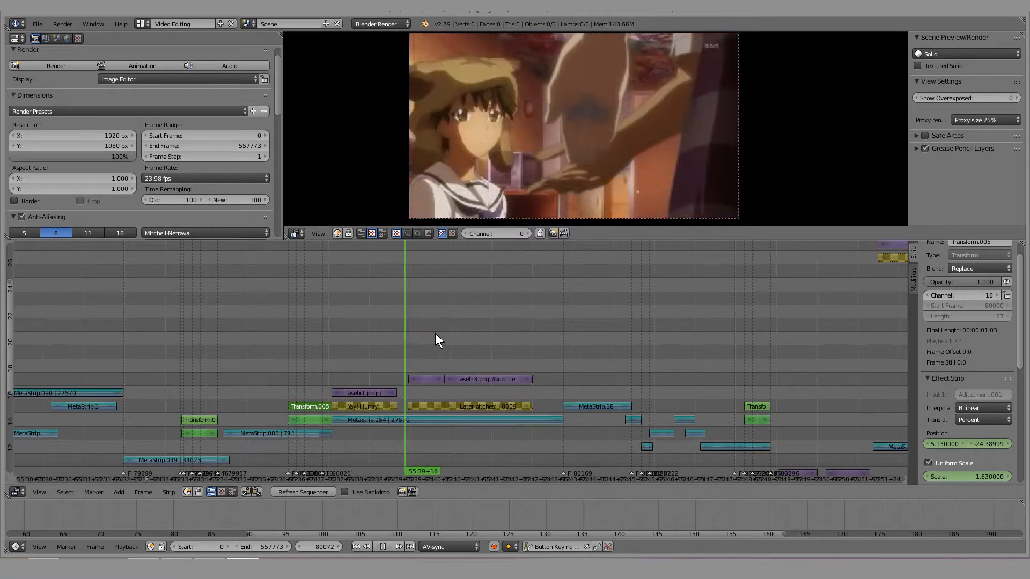
key("alt+a")
Play the timeline beyond MetaStrip.154 and examine the MetaStrip.069 scene with its free-ticket subtitle strips
middle_click_drag(553, 334, 132, 300)
scroll(376, 316, "down", 8)
middle_click_drag(413, 310, 309, 329)
scroll(309, 329, "up", 2)
key("alt+a")
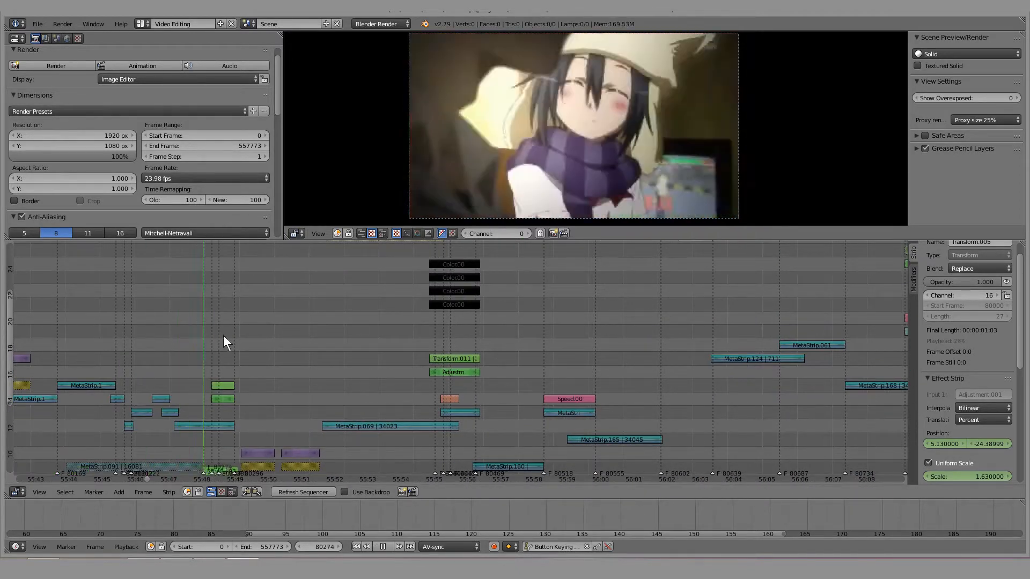
key("alt+a")
middle_click_drag(376, 286, 347, 335)
scroll(380, 358, "up", 3)
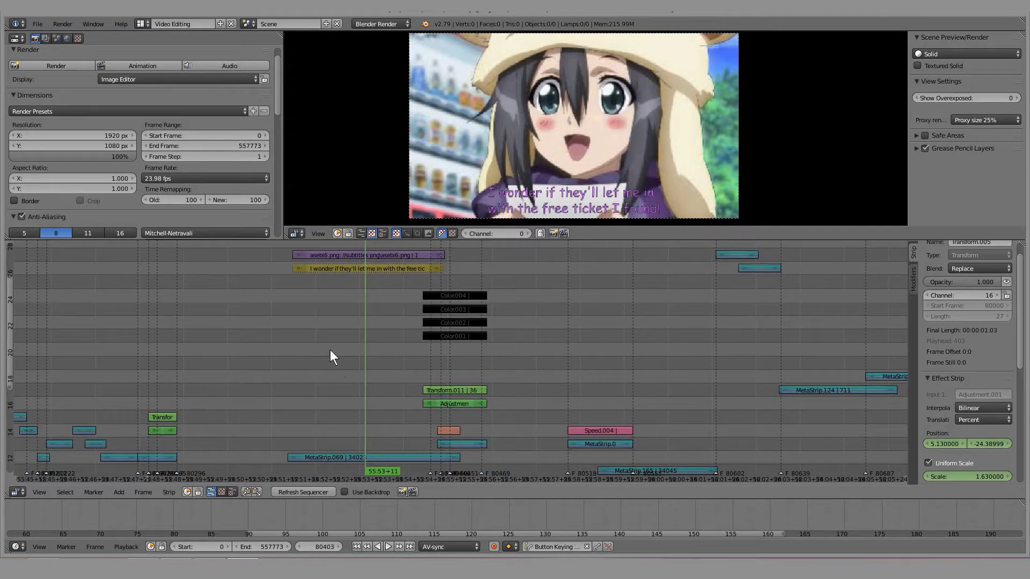
Play the MetaStrip.069 scene from the free-ticket subtitle and scrub through the four Color strips at its end
left_click(313, 352)
right_click(366, 456)
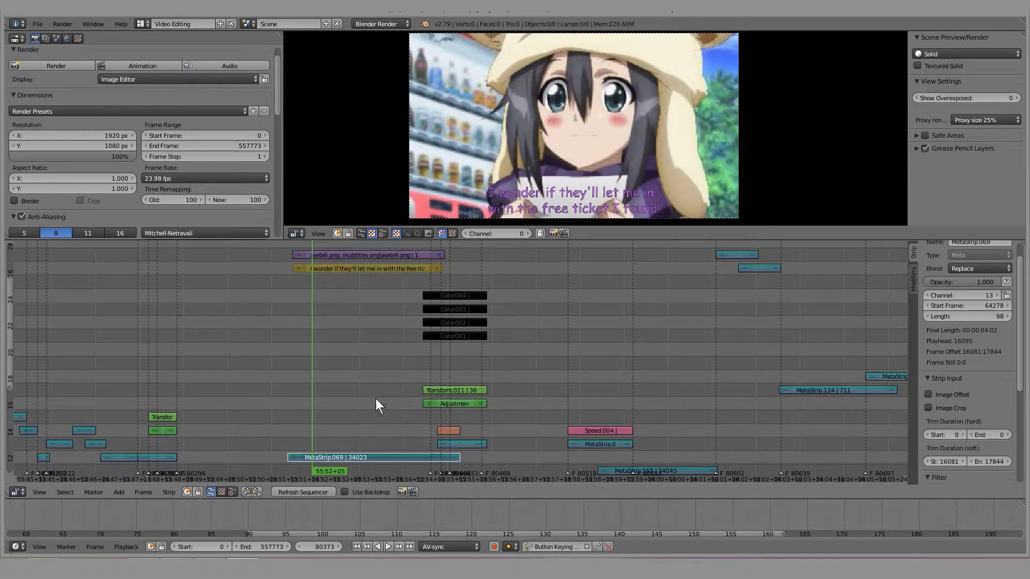
key("alt+a")
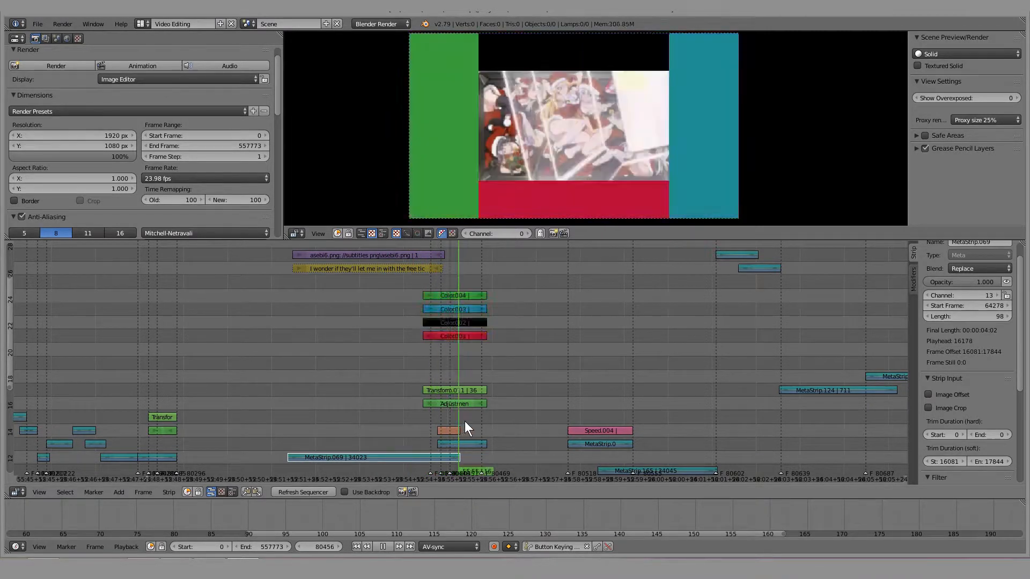
middle_click_drag(388, 289, 377, 332)
left_click(413, 268)
left_click_drag(425, 269, 483, 273)
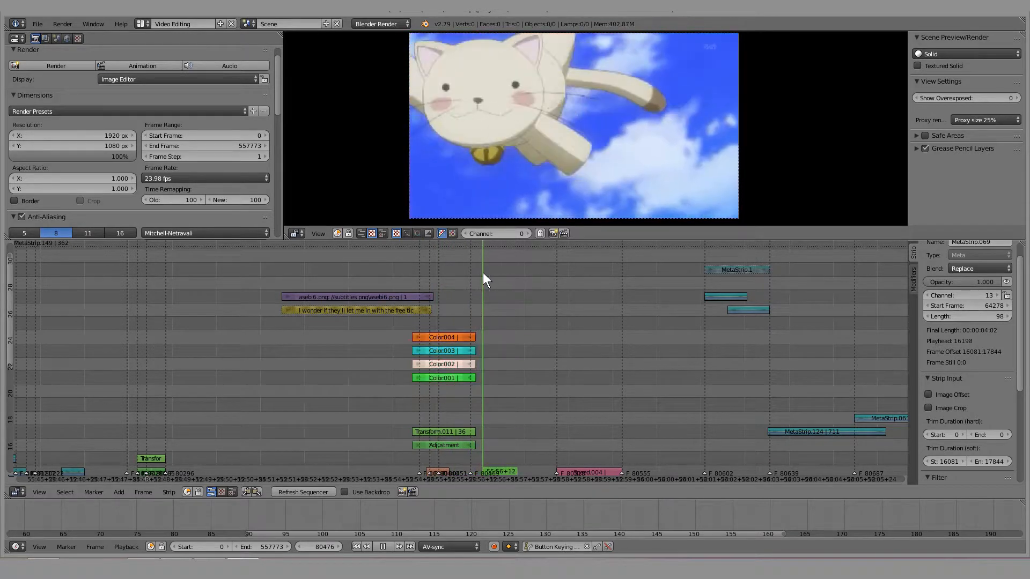
left_click(435, 275)
middle_click_drag(394, 362, 380, 294)
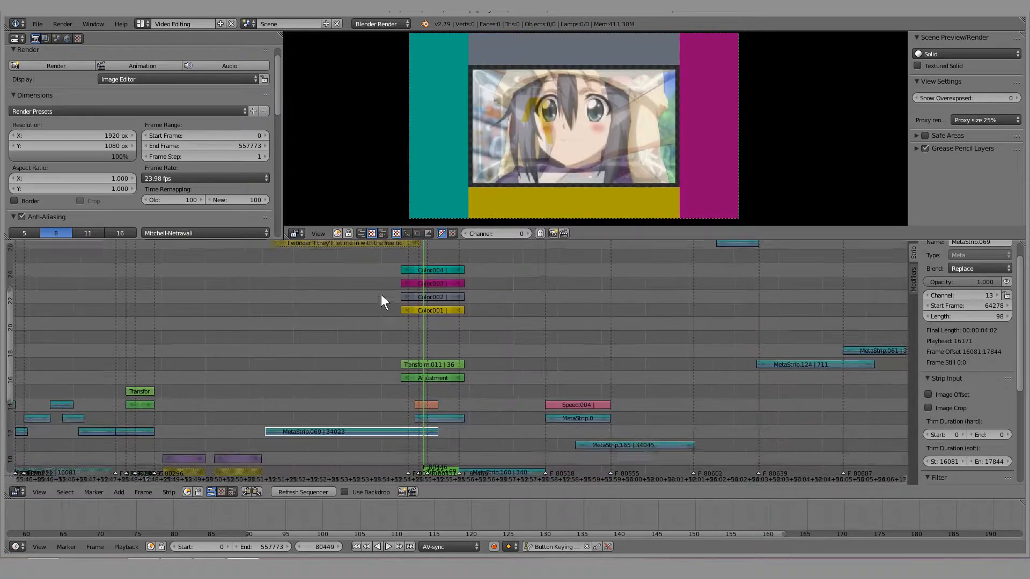
Play the start of the shrinking frame and inspect the Adjustment.004 and Transform.011 strip settings
scroll(381, 294, "up", 7)
left_click(359, 386)
key("alt+a")
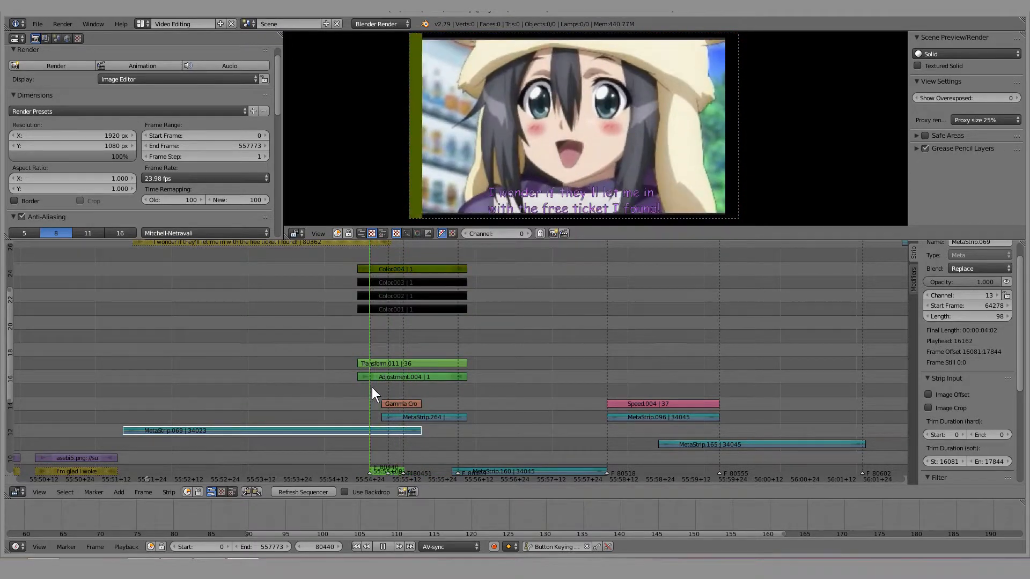
key("alt+a")
right_click(380, 377)
right_click(380, 363)
right_click(394, 376)
right_click(389, 363)
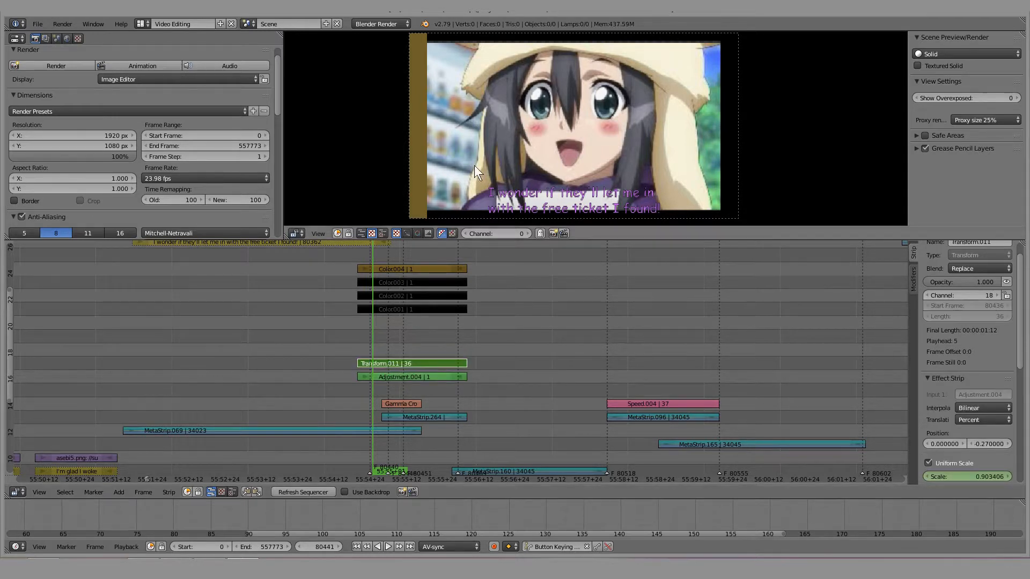
Replay the end of MetaStrip.069 and inspect the Gamma Cross.002 strip that blends it into MetaStrip.264
right_click(342, 427)
left_click(328, 428)
key("alt+a")
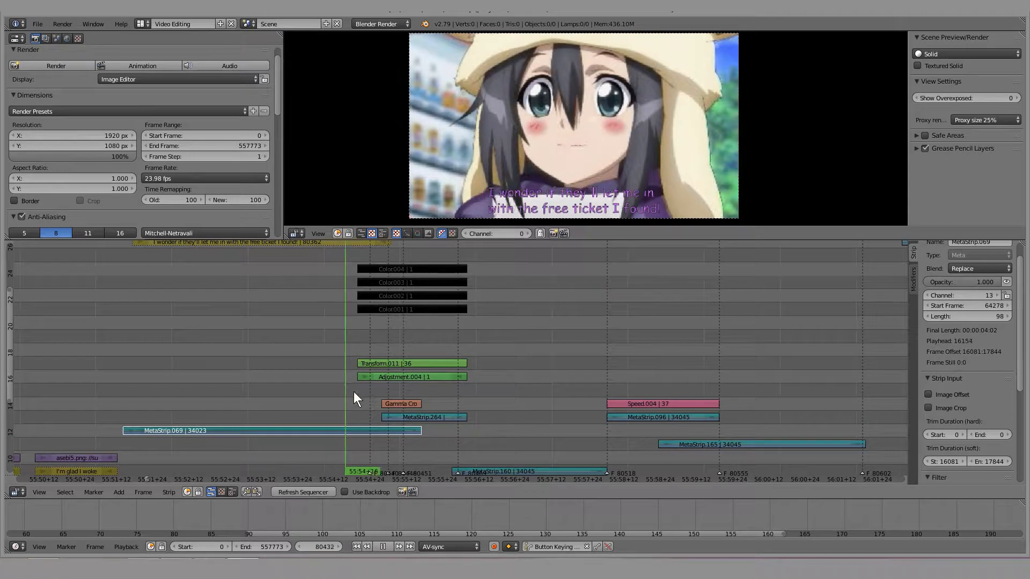
key("alt+a")
scroll(372, 388, "up", 3)
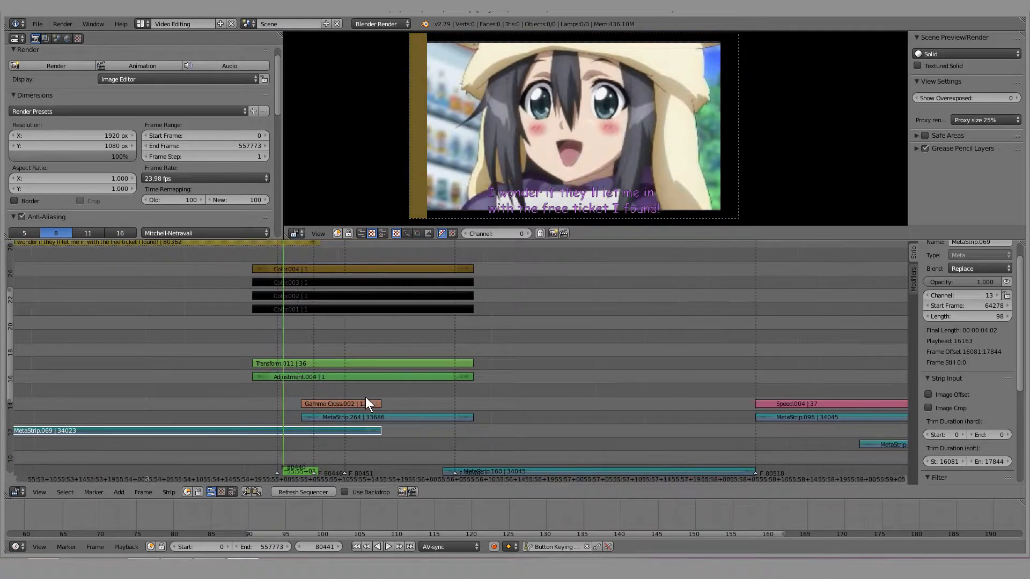
right_click(356, 405)
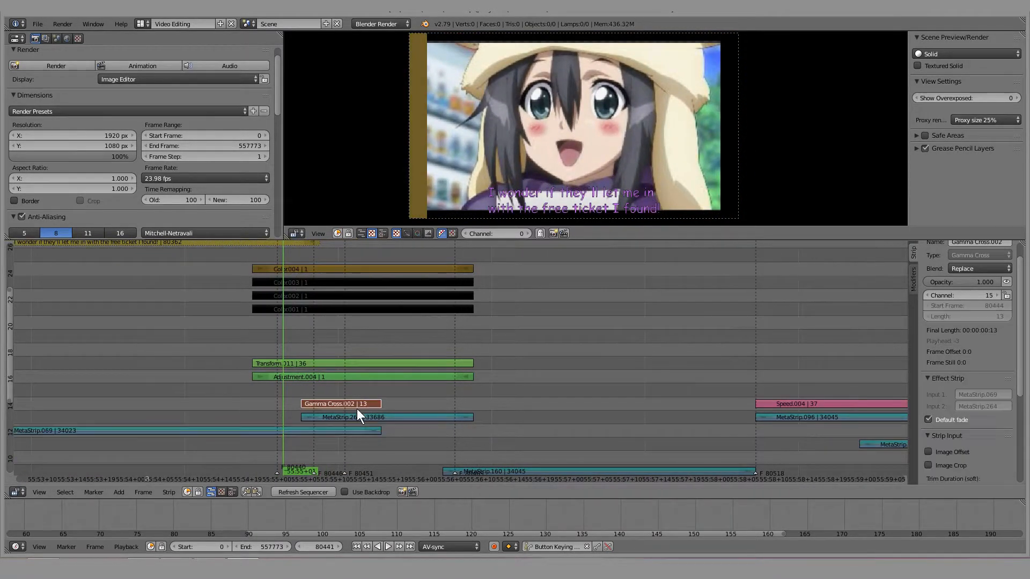
left_click(457, 400)
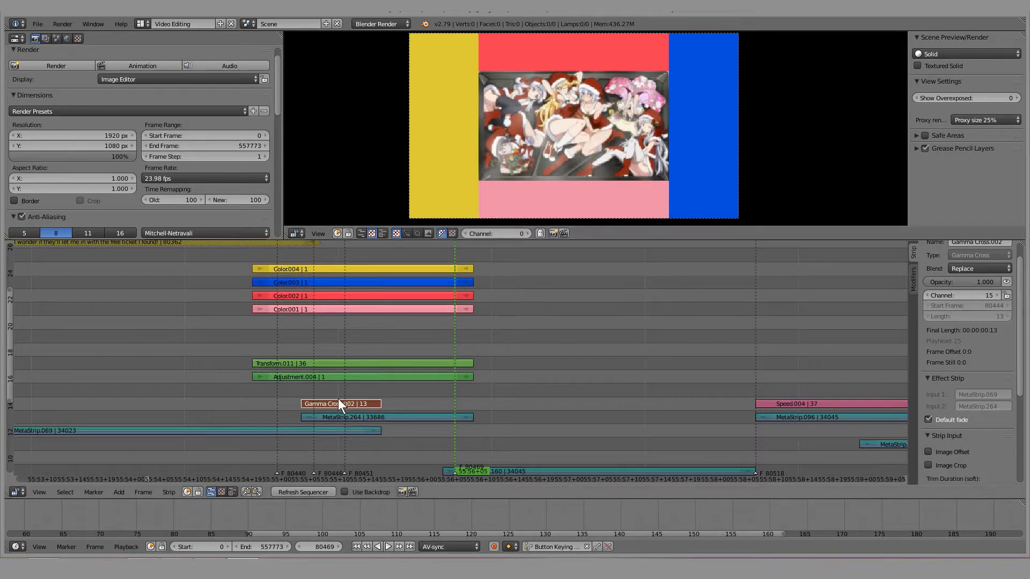
Try adding a second Gamma Cross effect between MetaStrip.069 and MetaStrip.264, and delete it again
right_click(311, 428)
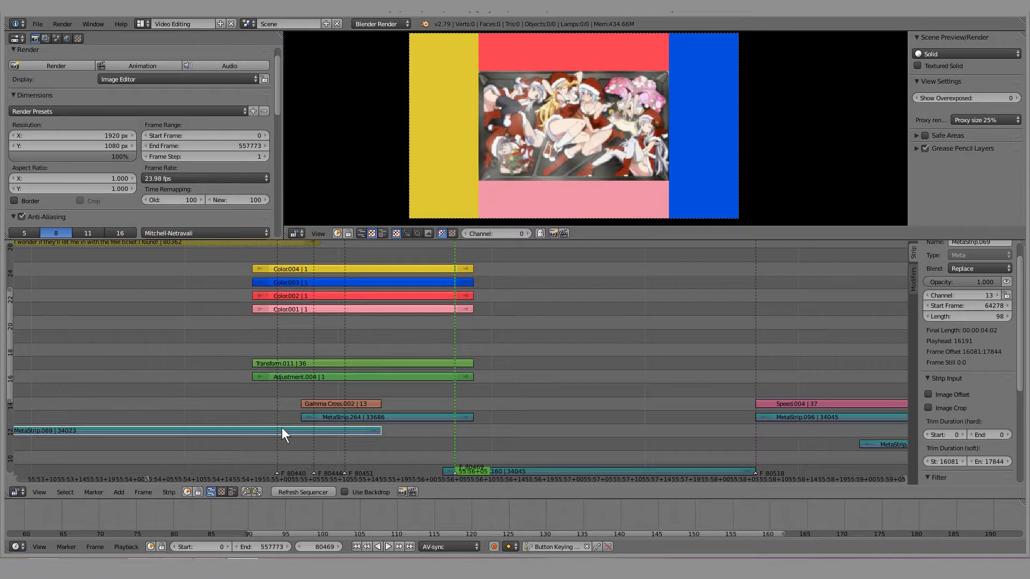
right_click(357, 416)
key("shift+a")
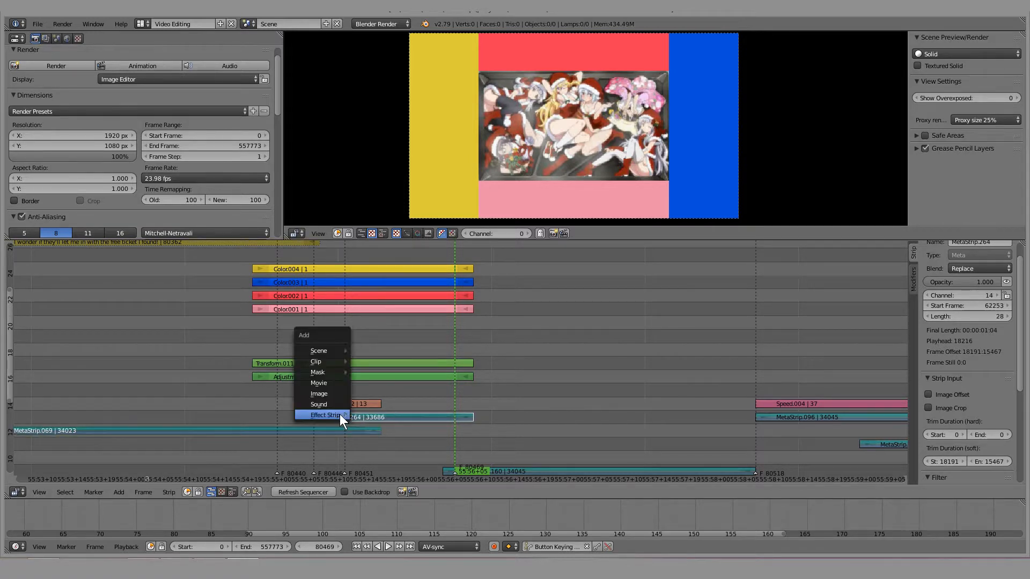
mouse_move(346, 413)
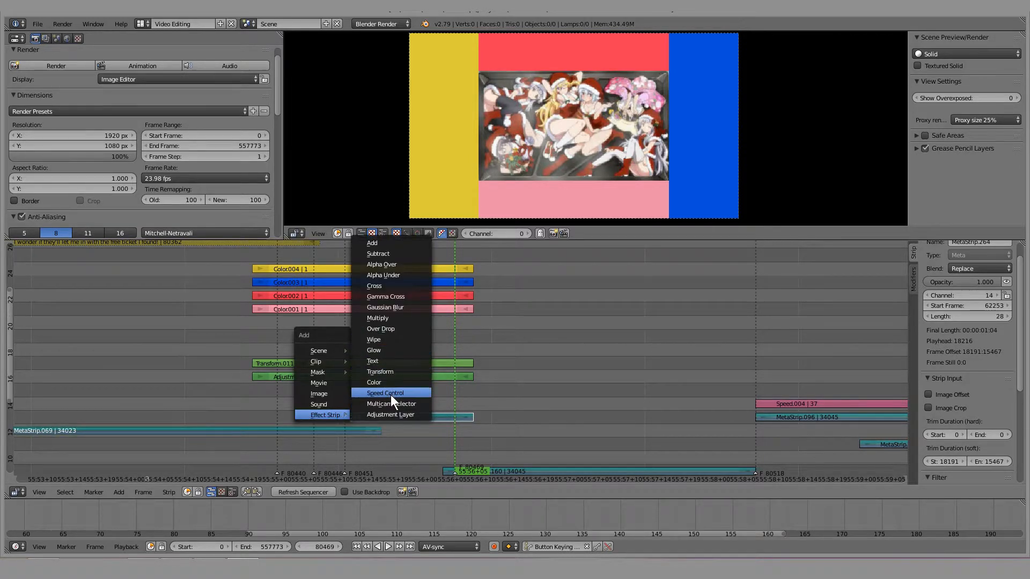
left_click(397, 298)
left_click(337, 390)
key("x")
left_click(336, 390)
Play and scrub the shrinking transition to examine the animated Transform.011 scale and the Color.004 image offset
mouse_move(286, 395)
left_mouse_down()
mouse_move(376, 394)
mouse_move(308, 370)
left_mouse_up()
right_click(301, 364)
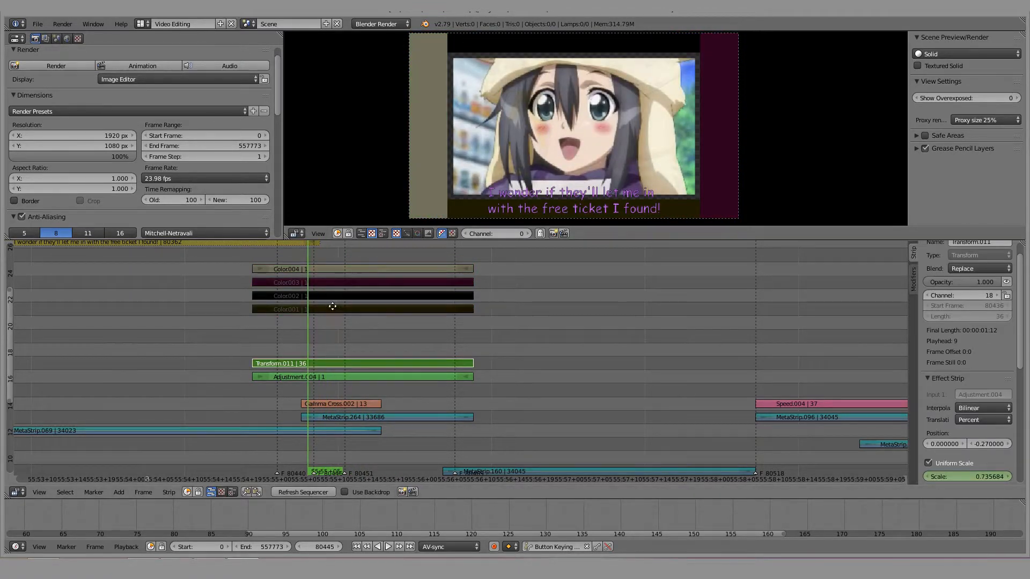
middle_click_drag(327, 306, 372, 356)
left_click(279, 390)
key("alt+a")
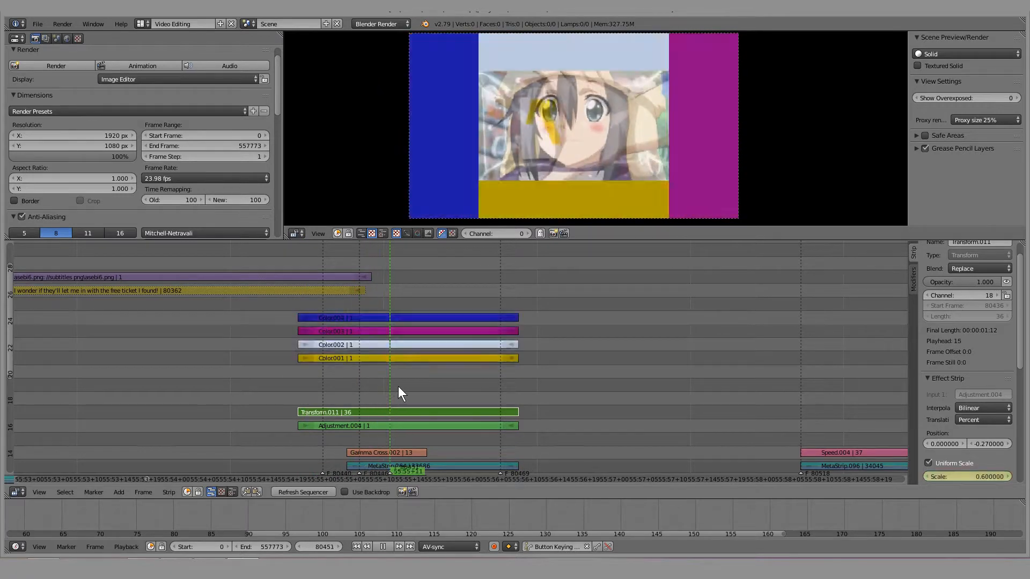
key("alt+a")
left_click(292, 391)
key("alt+a")
left_click_drag(419, 387, 348, 383)
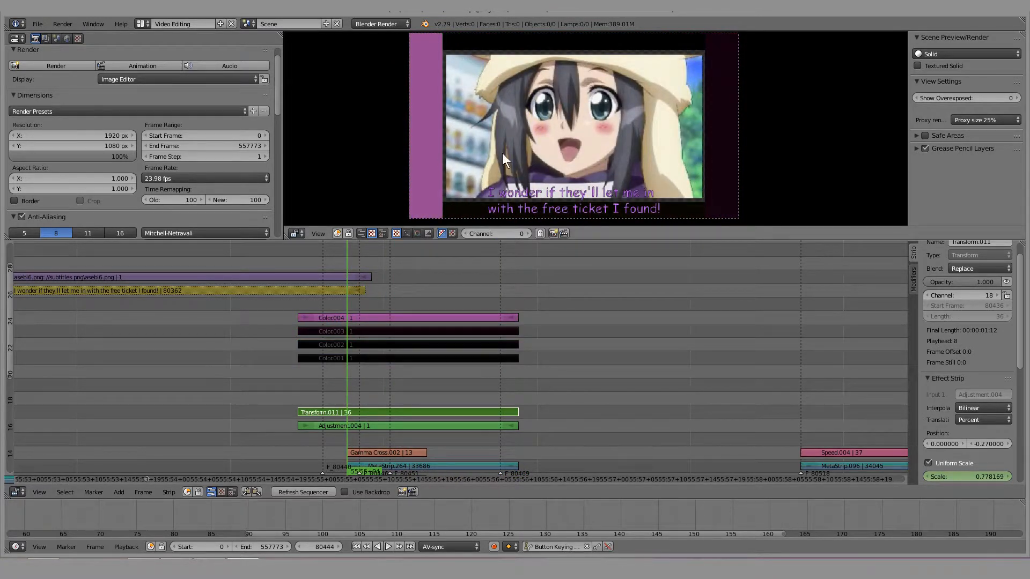
middle_click_drag(444, 329, 352, 329)
right_click(348, 316)
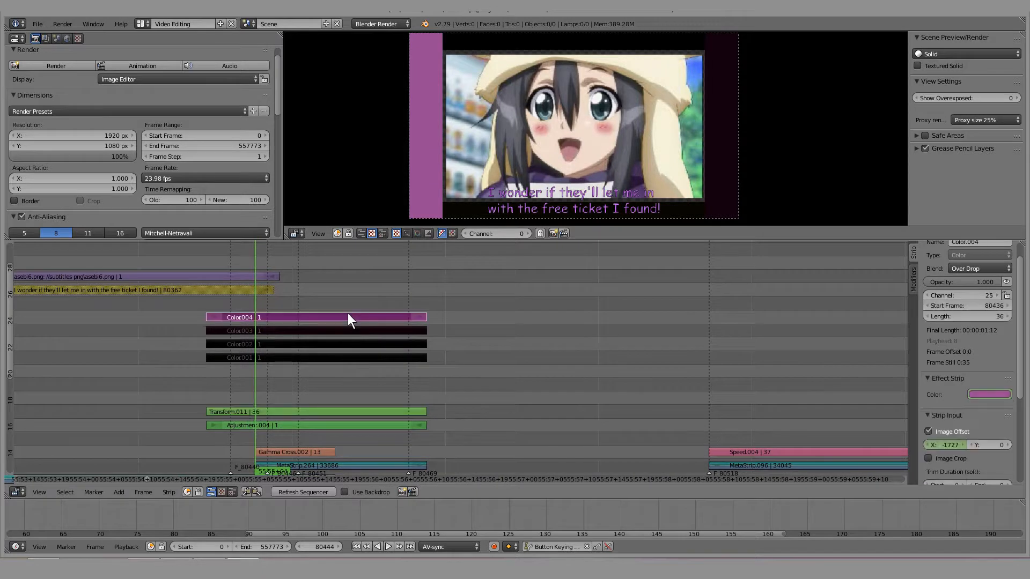
Add a Color effect strip at frame 80475, just past the four Color strips, with Over Drop blending
left_click(445, 346)
key("shift+a")
mouse_move(446, 352)
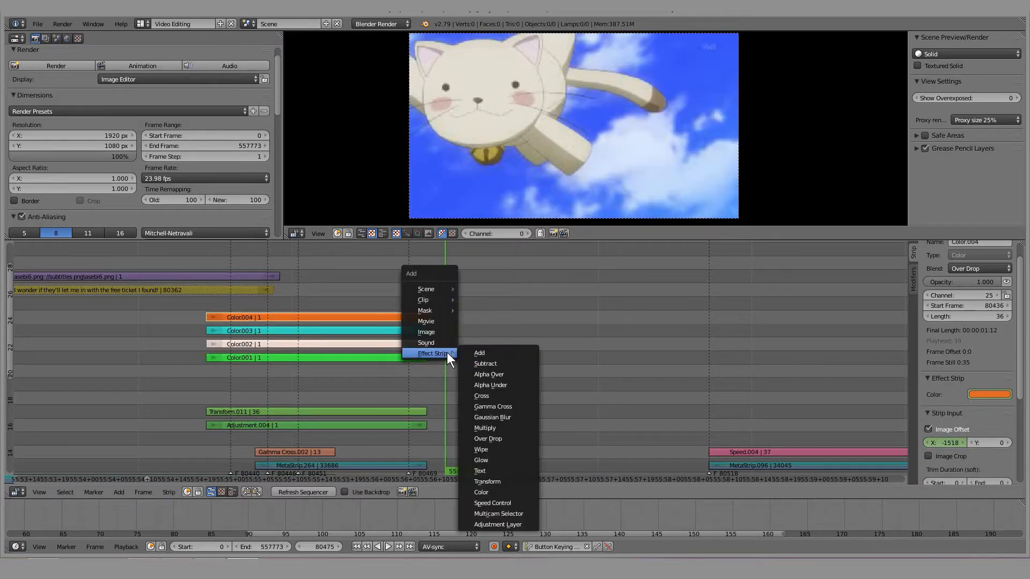
left_click(493, 489)
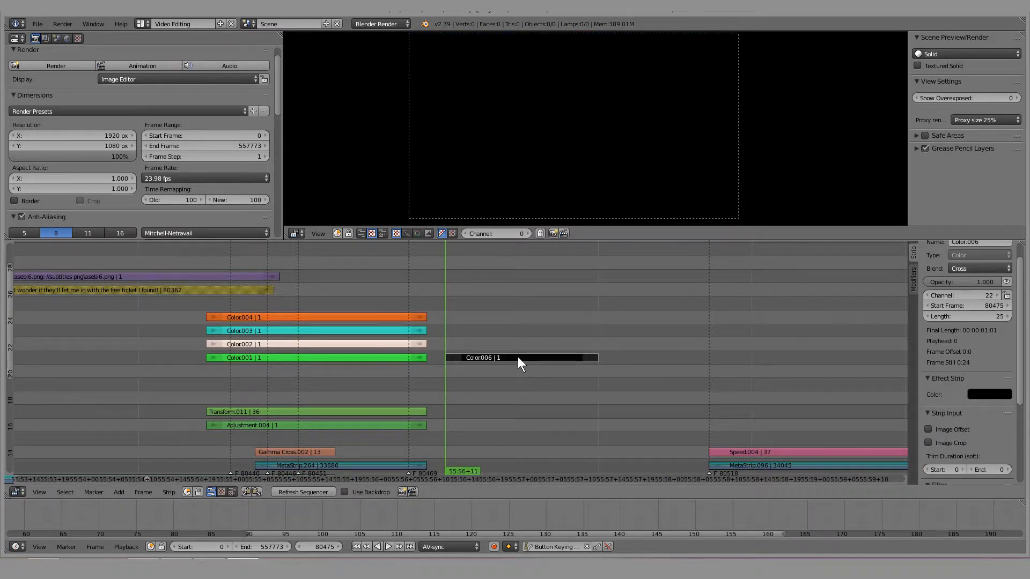
scroll(985, 332, "up", 1)
left_click(975, 290)
left_click(960, 184)
Change the new Color.006 strip's colour to a bright orange-yellow
left_click(989, 416)
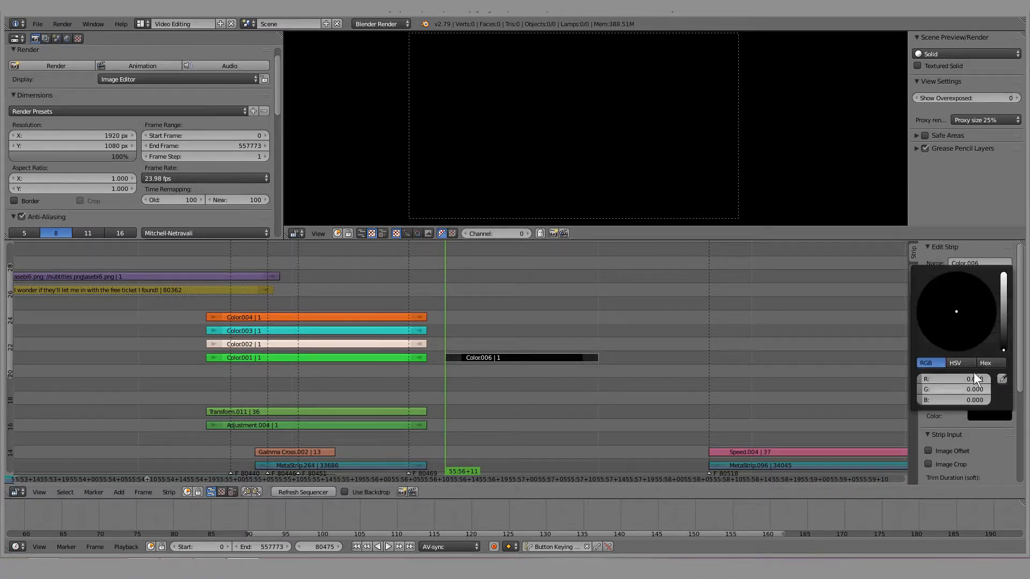
left_click(1003, 297)
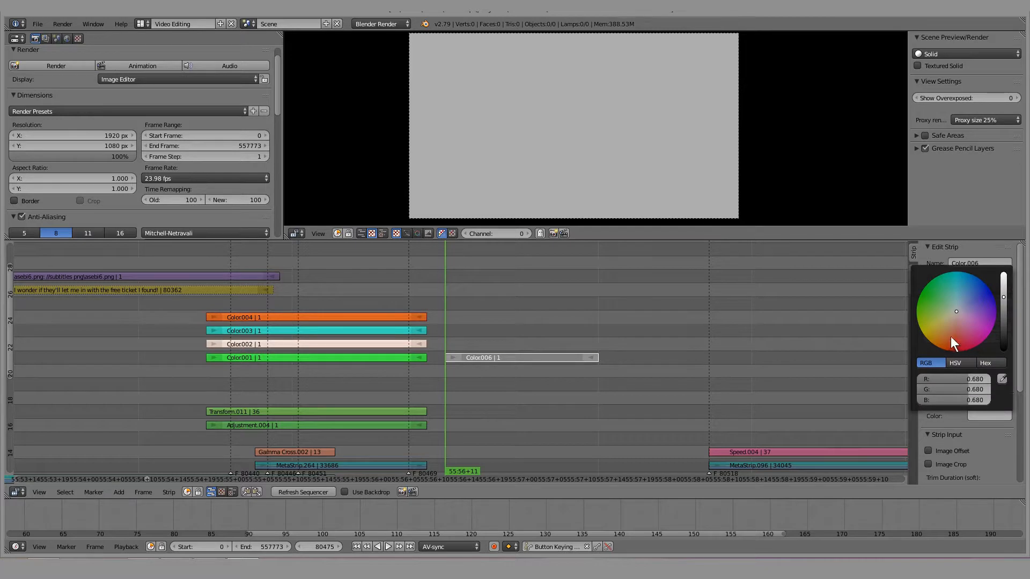
left_click_drag(950, 336, 928, 339)
left_click_drag(1001, 296, 1002, 275)
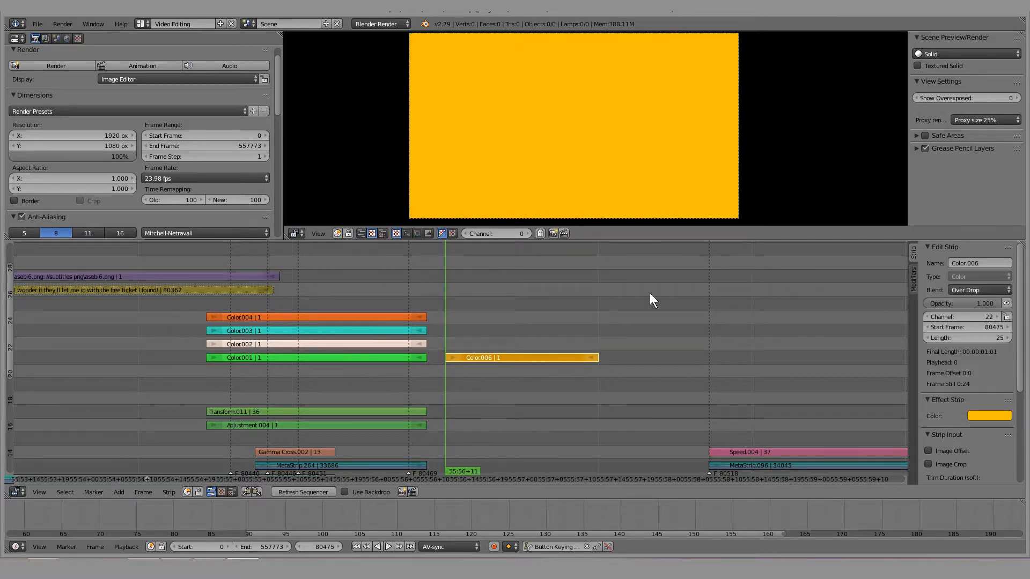
Enable image offset and image crop on Color.006, and keyframe its left crop at 1977 on frame 80475
scroll(933, 399, "down", 5)
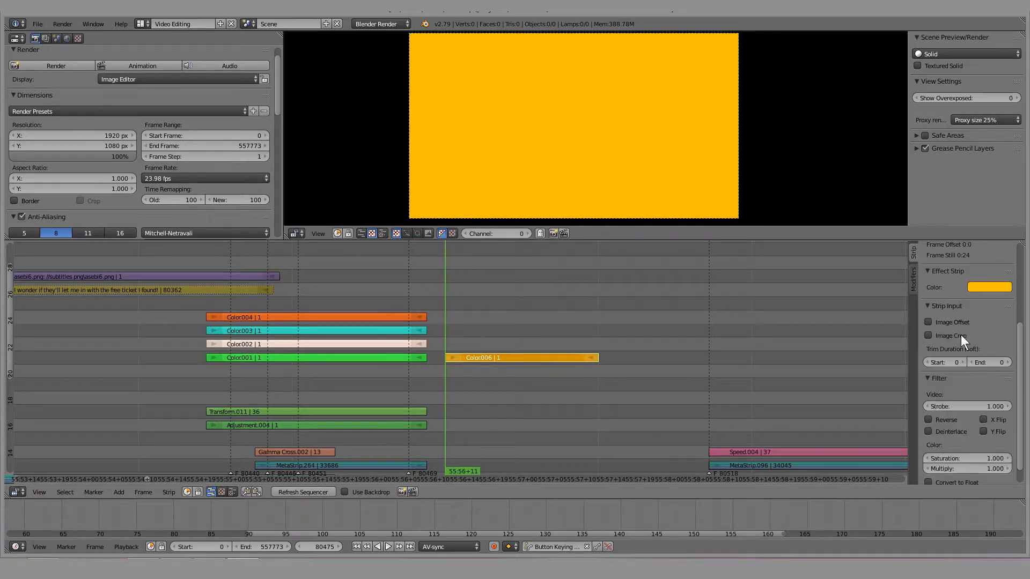
left_click(956, 322)
left_click(951, 349)
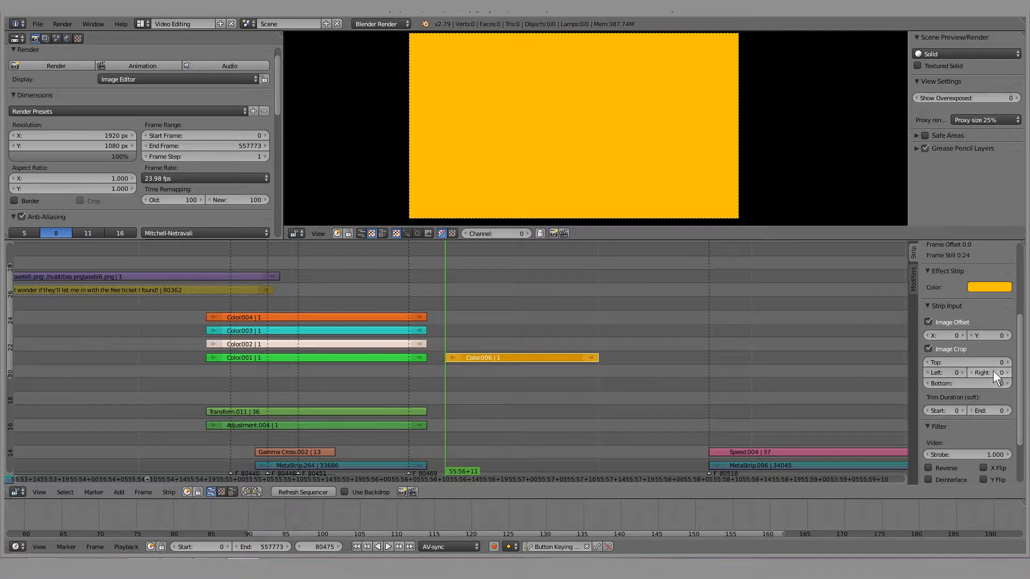
left_click_drag(944, 373, 1021, 373)
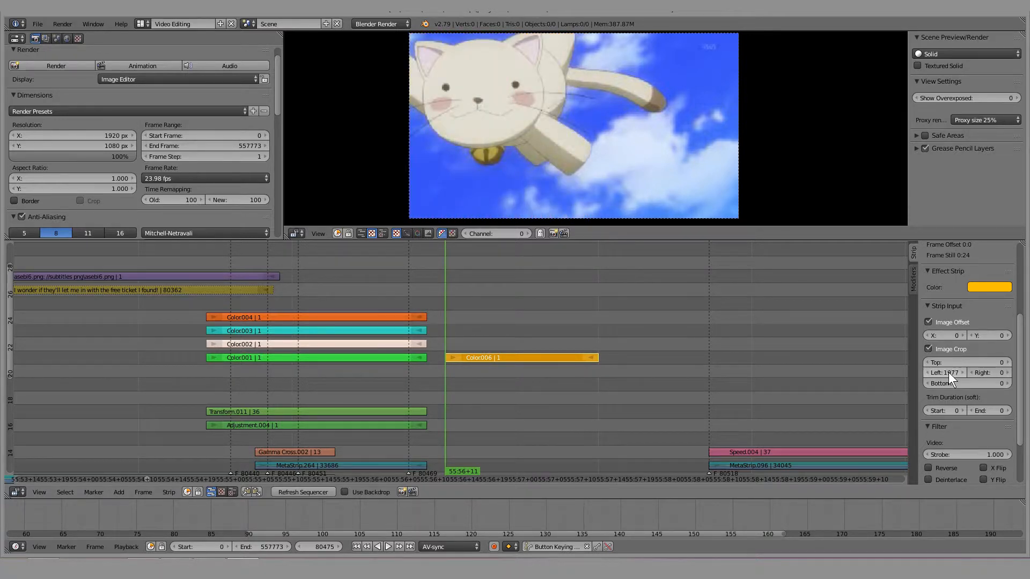
key("i")
Keyframe the left crop of Color.006 at 1085 on frame 80486, and play a short stretch
left_click(513, 319)
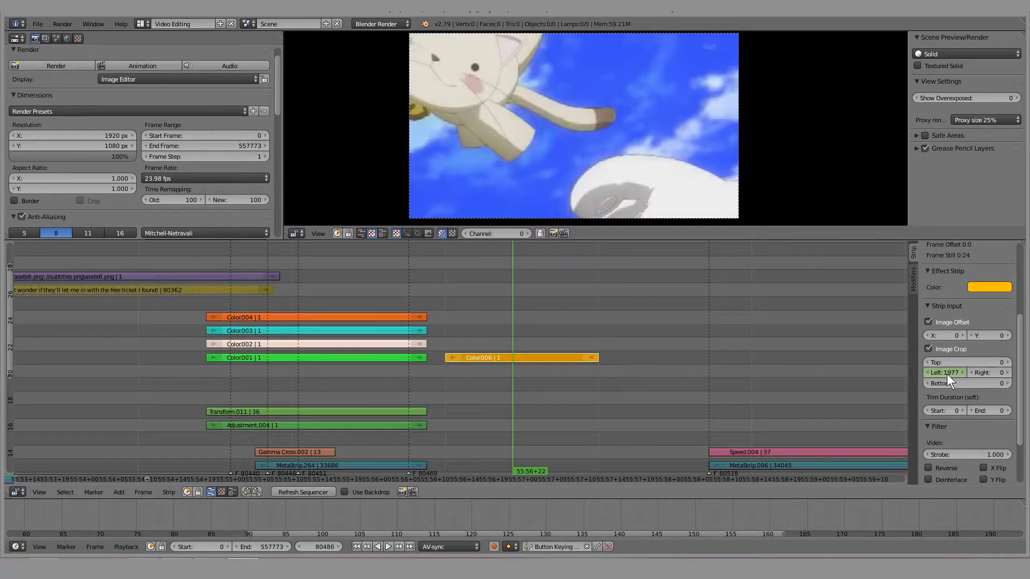
mouse_move(945, 373)
left_mouse_down()
mouse_move(1013, 372)
mouse_move(943, 373)
left_mouse_up()
left_click(943, 374)
type("i")
key("Return")
key("i")
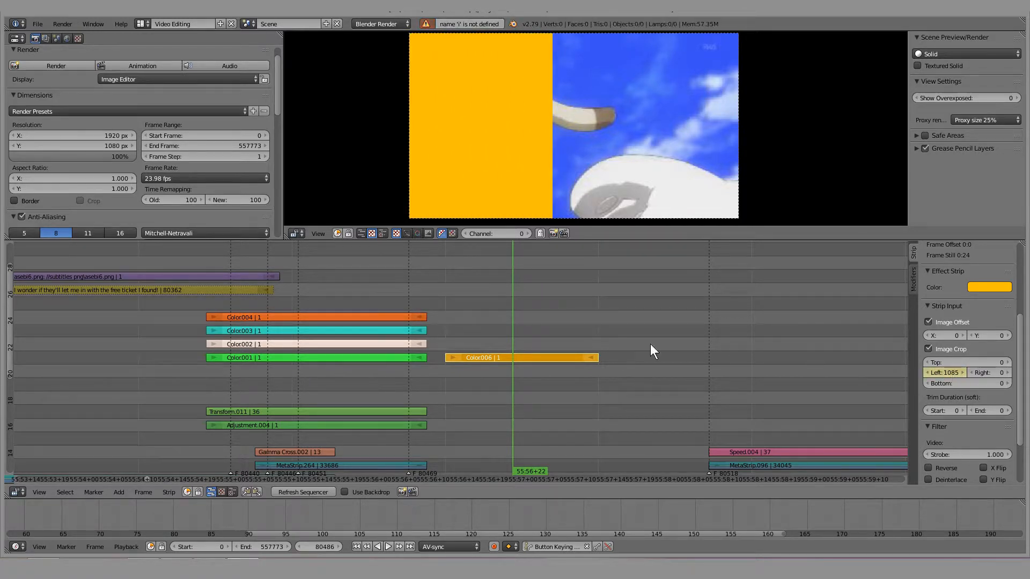
key("alt+a")
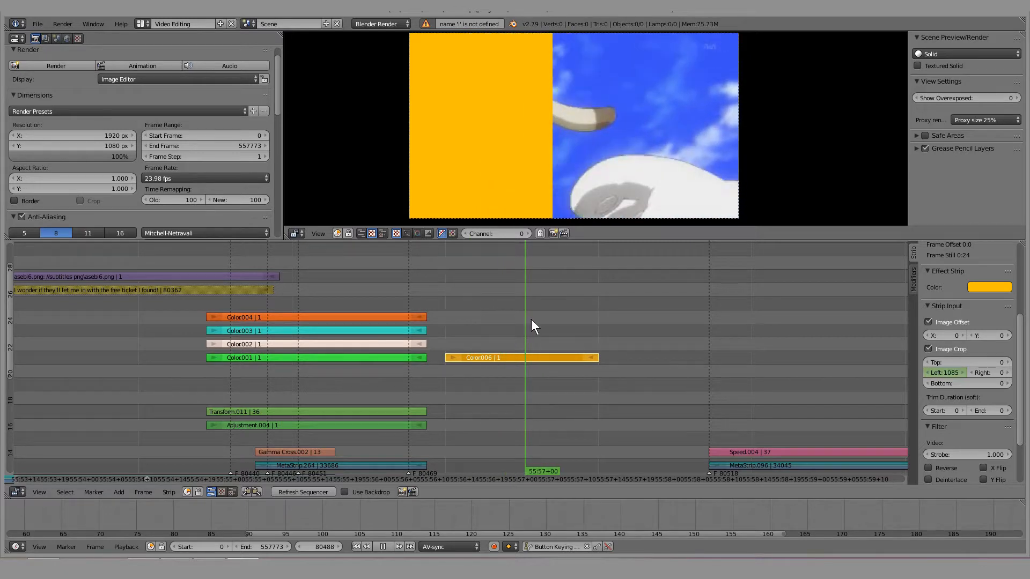
key("alt+a")
Scrub the start of the four stacked Color strips and inspect the animated image offset of Color.004
middle_click_drag(491, 342, 695, 356)
scroll(482, 357, "up", 4)
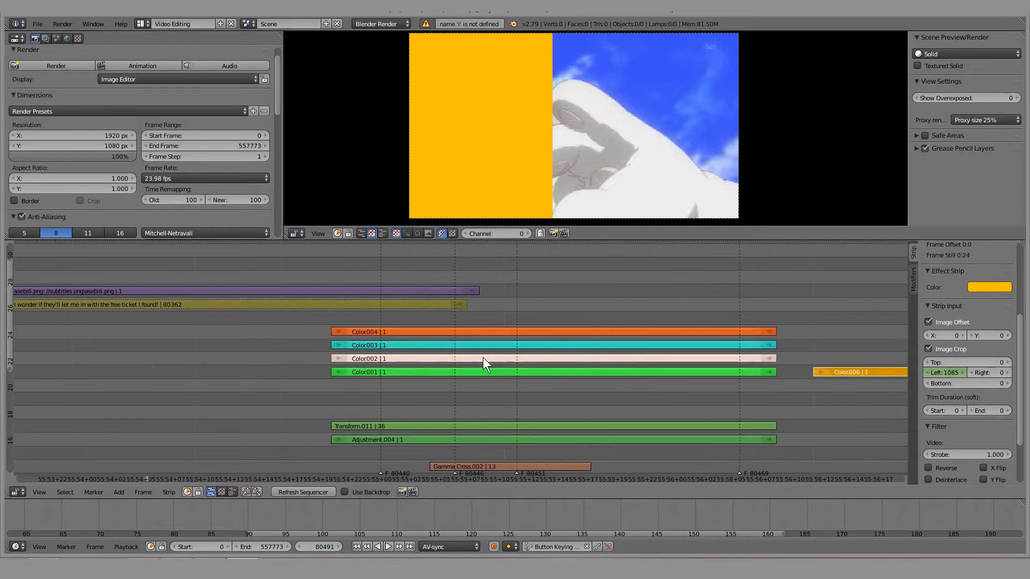
left_click_drag(316, 262, 343, 264)
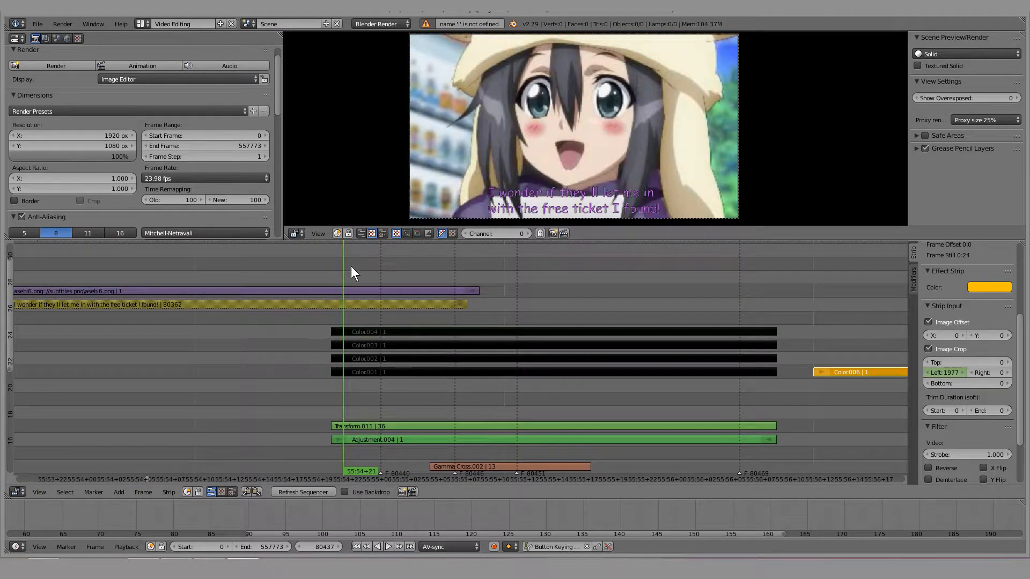
middle_click_drag(351, 266, 311, 293)
left_click_drag(304, 295, 346, 308)
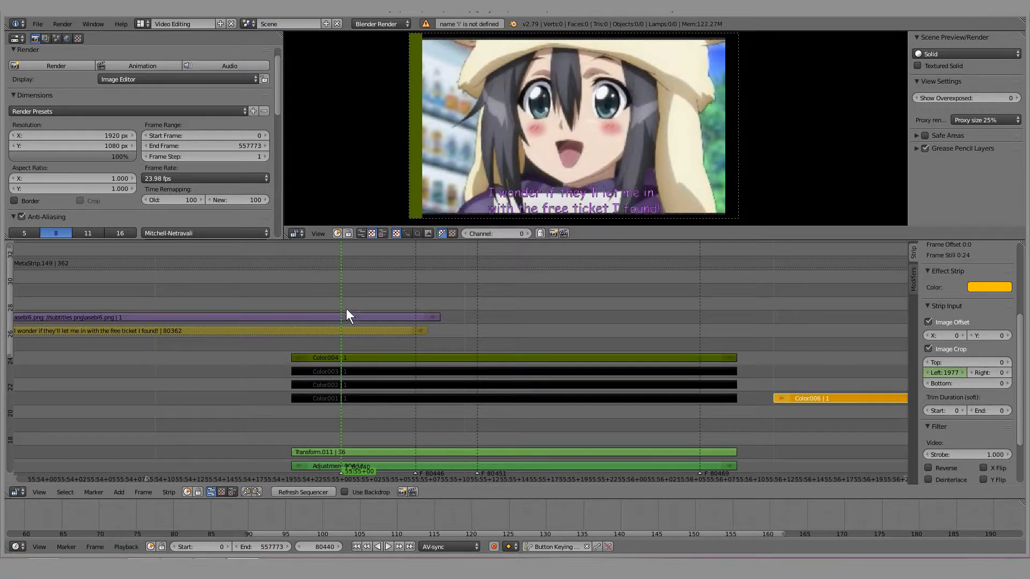
right_click(356, 356)
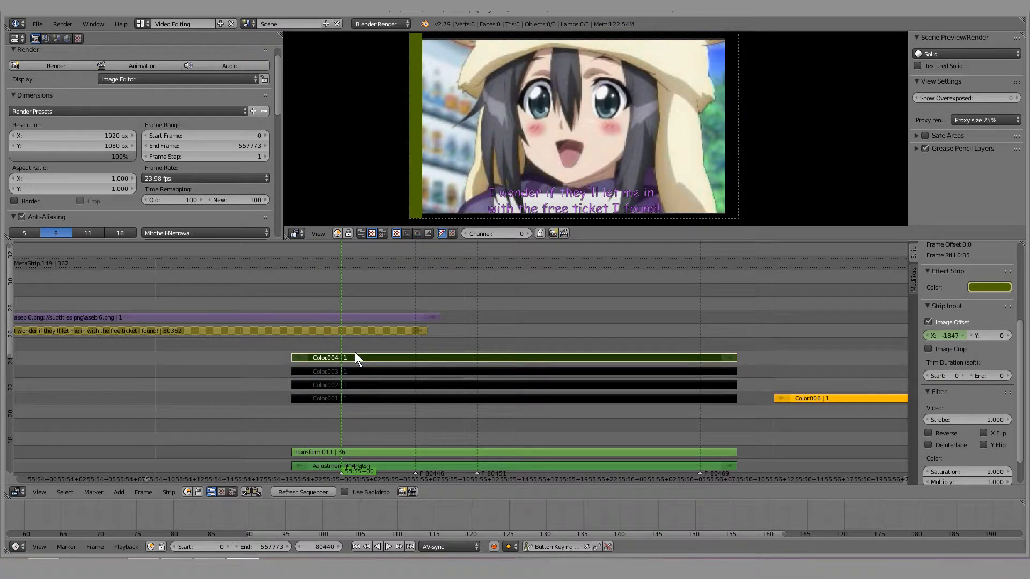
Mute the Color.003, Color.002 and Color.001 strips
right_click(355, 372)
key("h")
right_click(357, 384)
key("h")
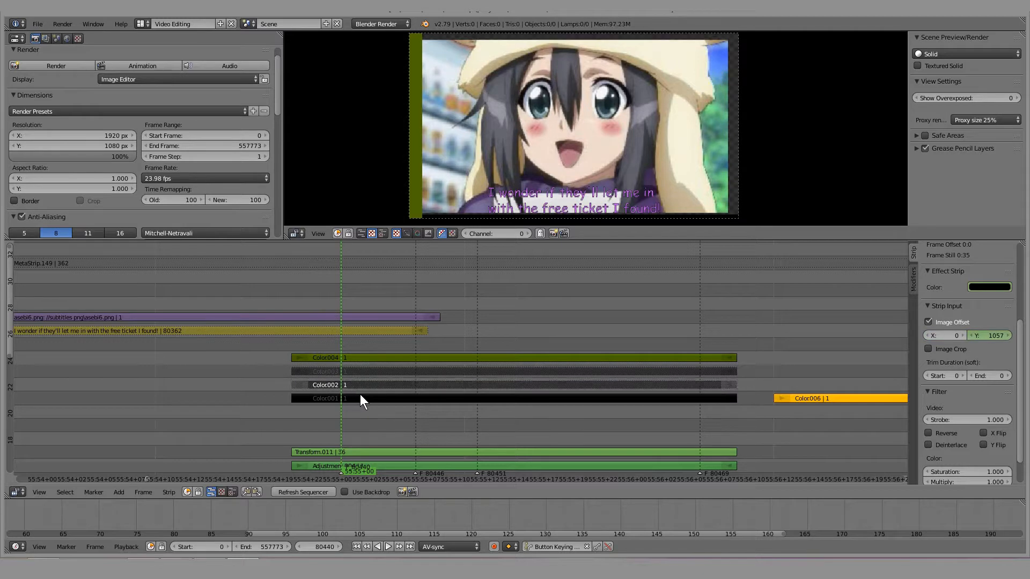
right_click(359, 394)
key("h")
Play and scrub the transition with only Color.004 active, and select the Color.003 strip
key("alt+a")
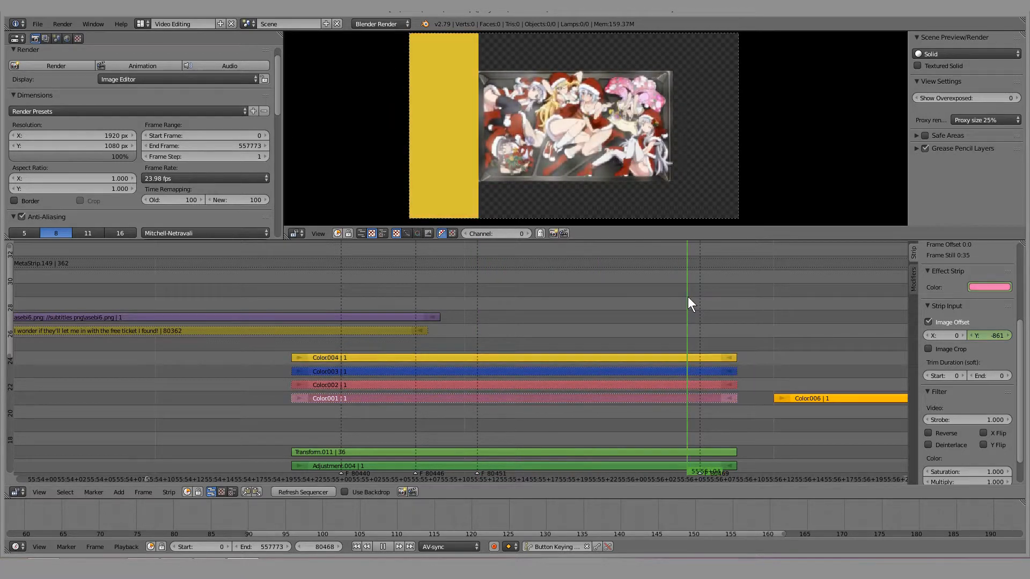
key("alt+a")
left_click_drag(561, 314, 665, 299)
left_click(463, 370)
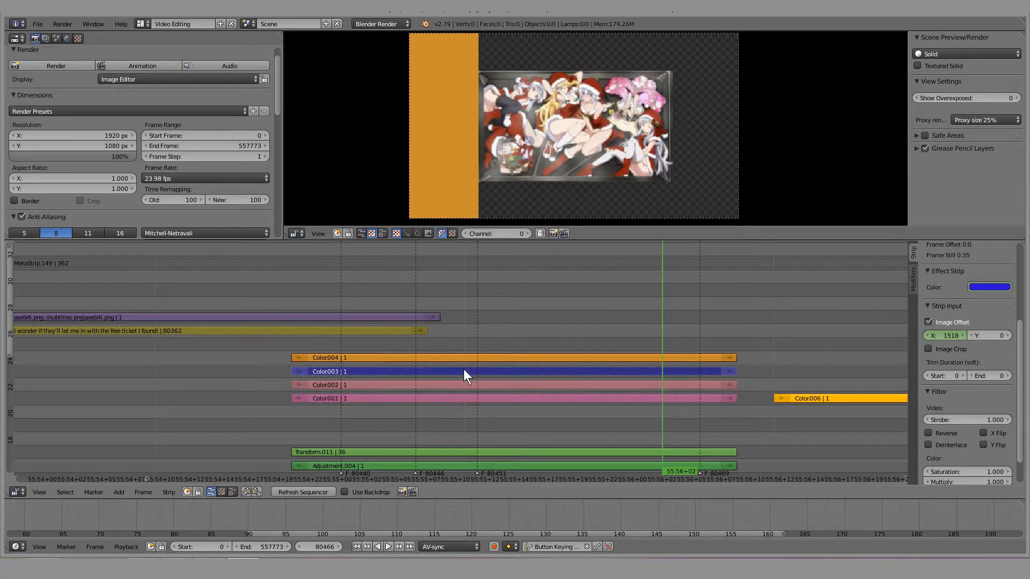
Unmute the Color.003 strip at frame 80440 and compare its horizontal image offset with that of Color.004
left_click(474, 358)
right_click(524, 371)
left_click_drag(349, 297, 351, 305)
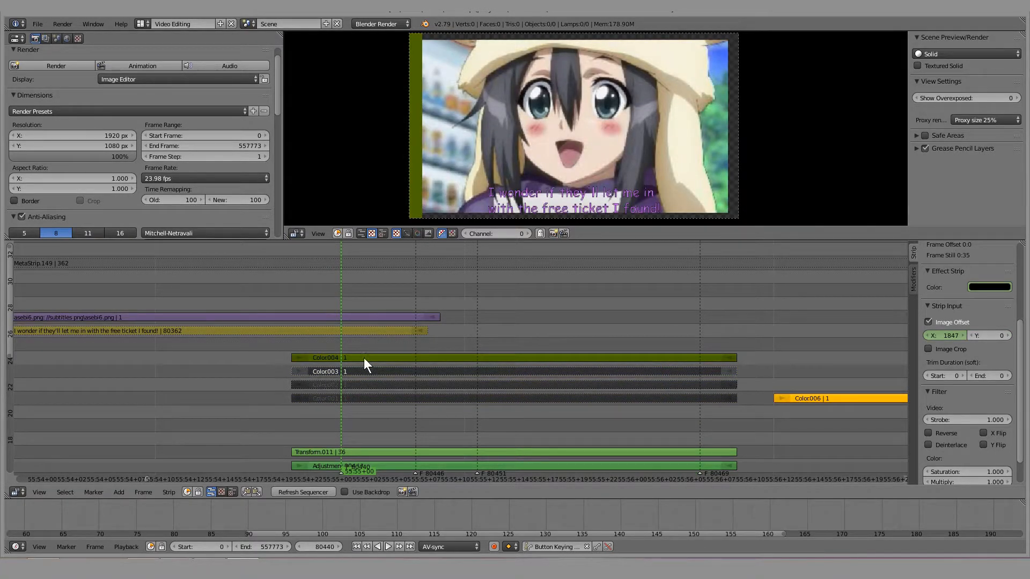
key("alt+h")
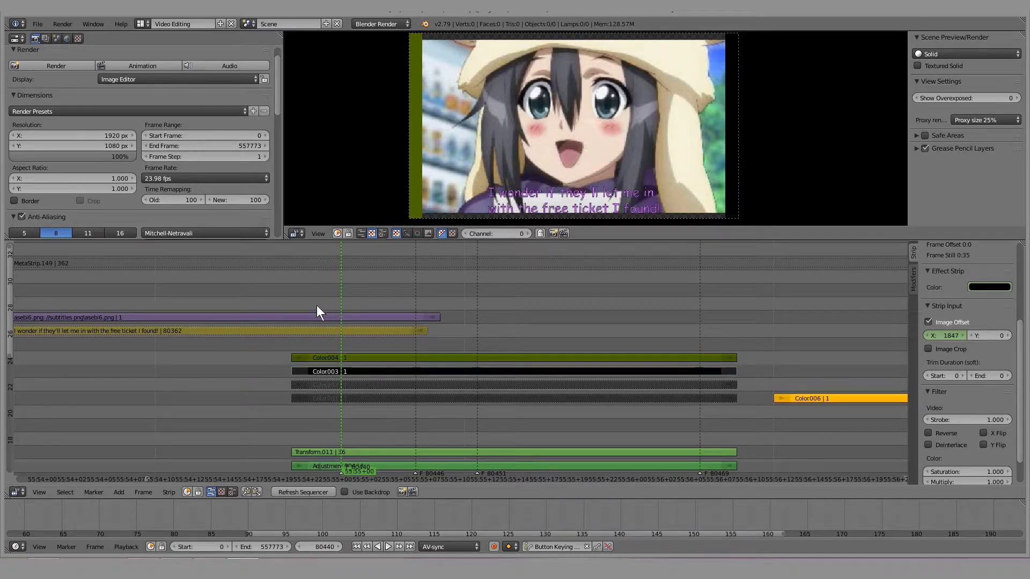
left_click_drag(317, 275, 340, 290)
left_click(368, 357)
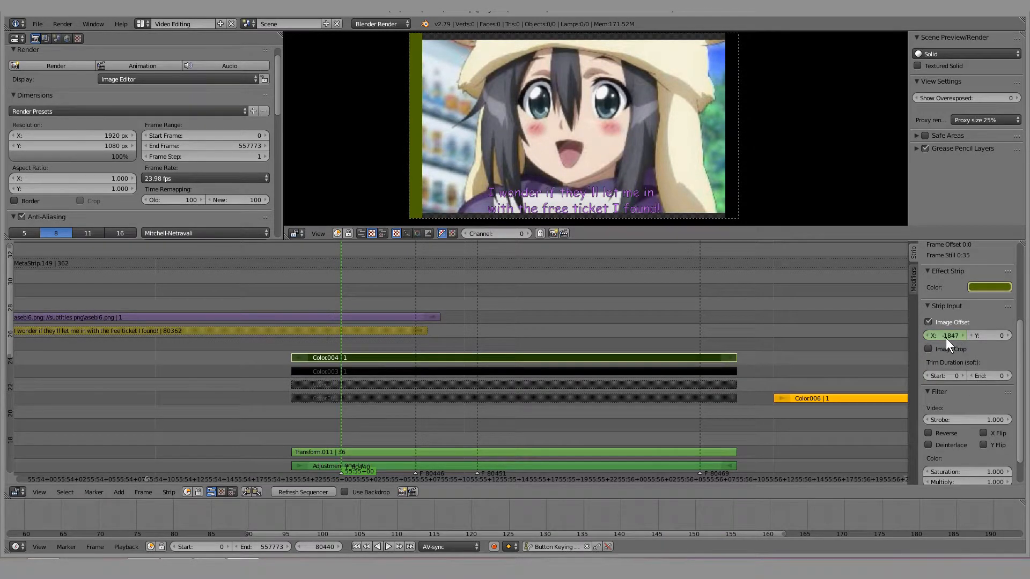
left_click(464, 371)
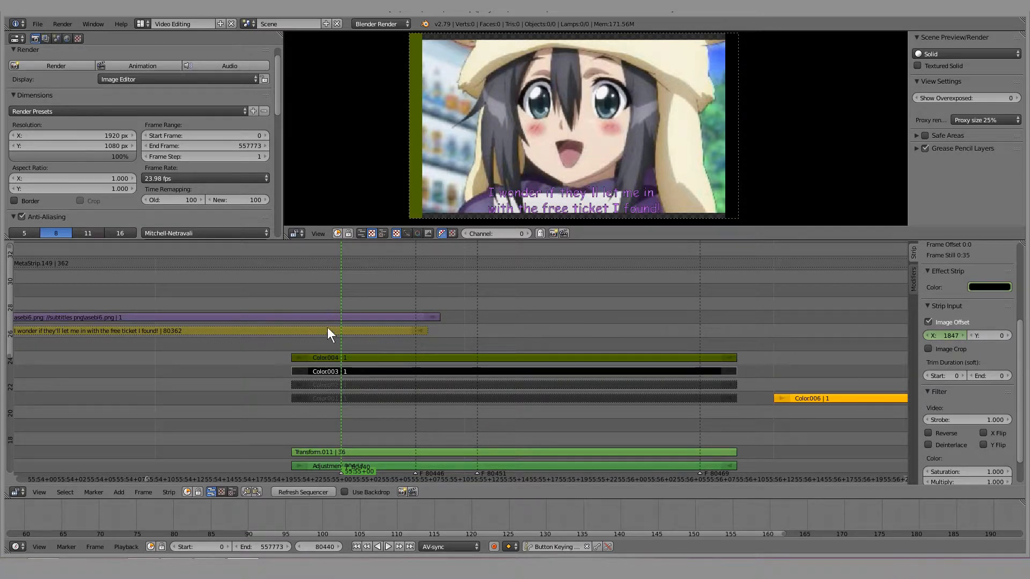
Inspect the vertical image offsets of Color.002 and Color.001, and unmute both strips
right_click(364, 383)
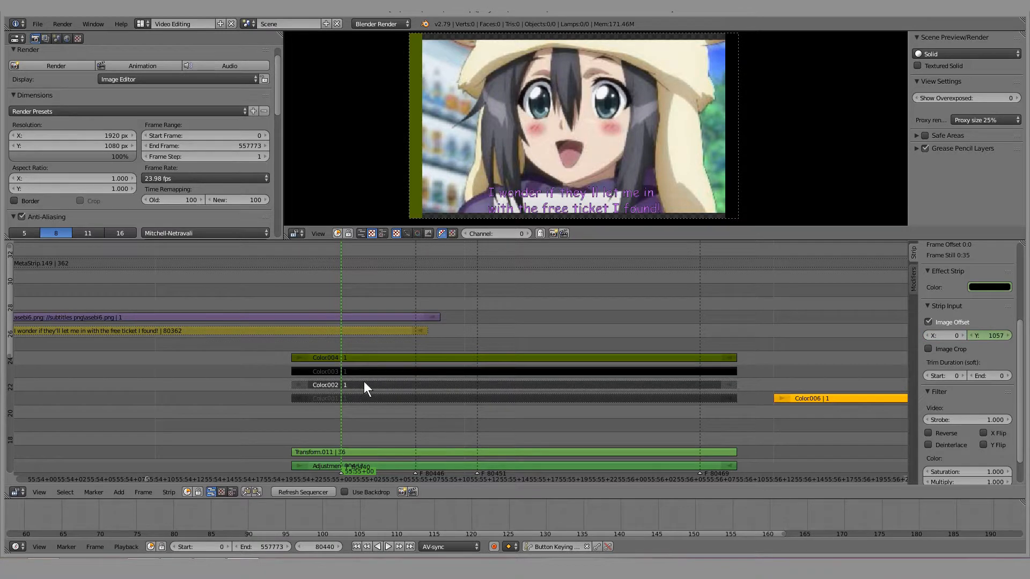
right_click(361, 398)
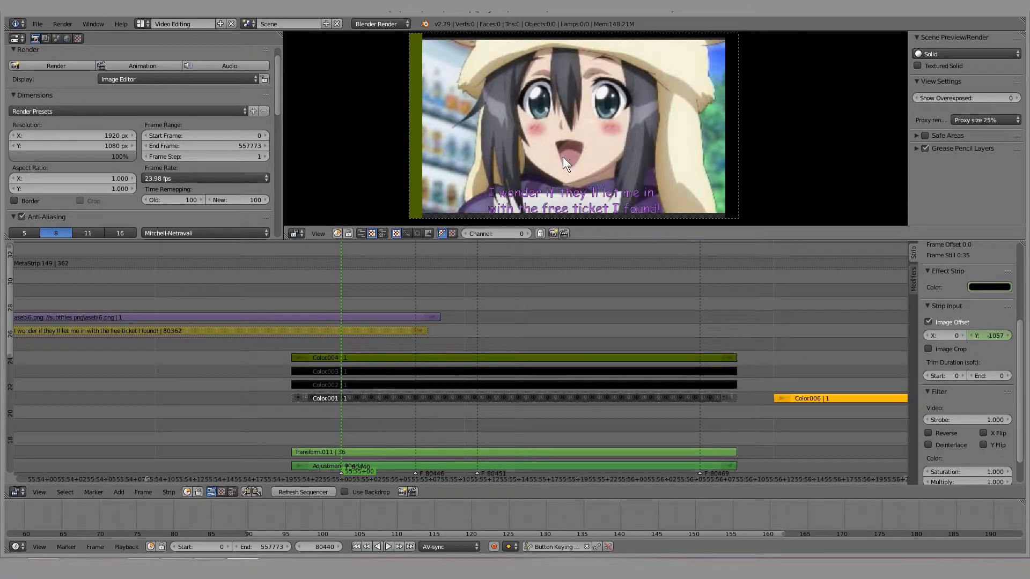
right_click(397, 397, "alt")
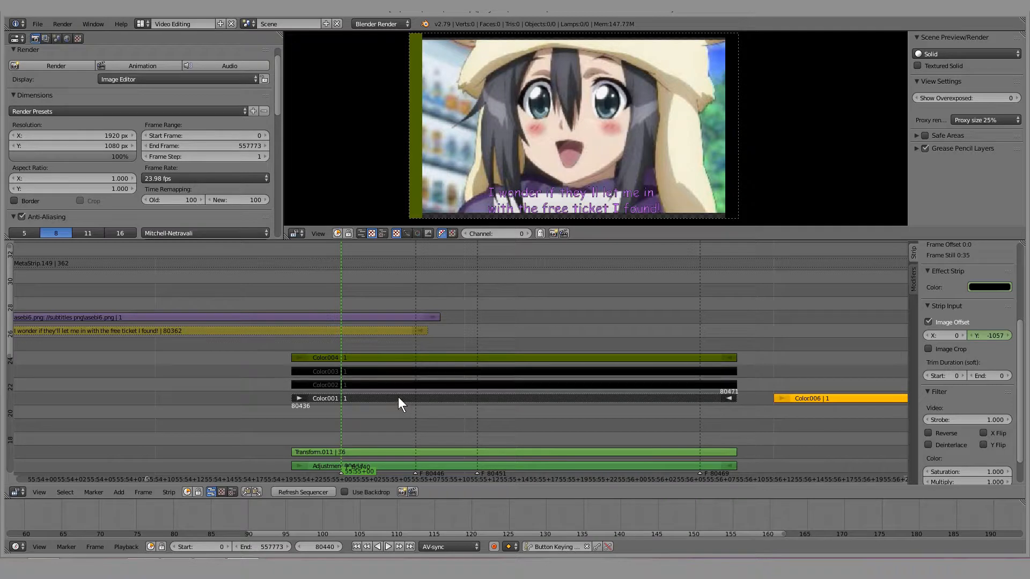
key("alt+h")
Play and scrub the transition with all four stacked Color strips active
scroll(403, 385, "down", 1)
left_click(293, 266)
key("alt+a")
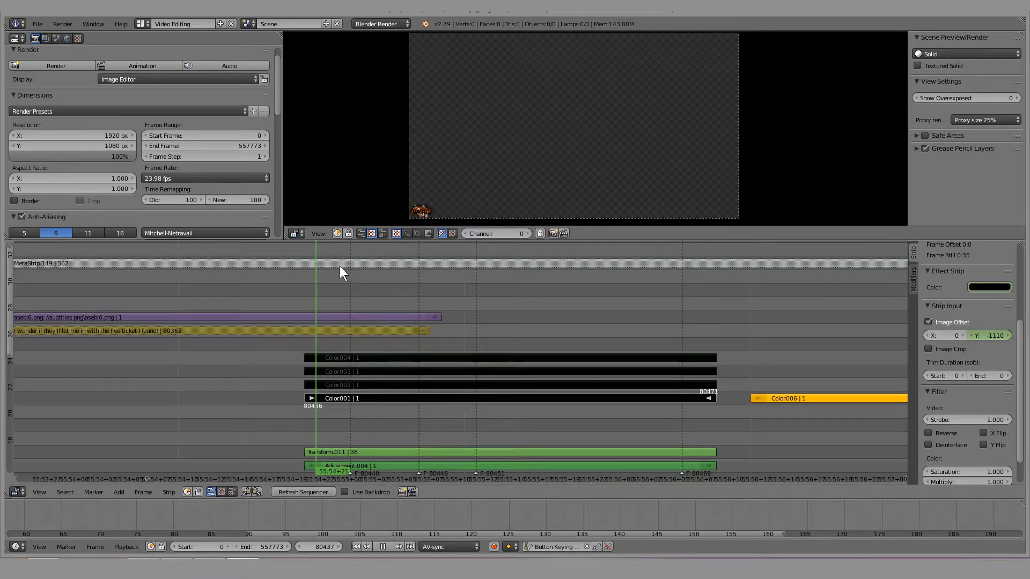
scroll(391, 316, "down", 3)
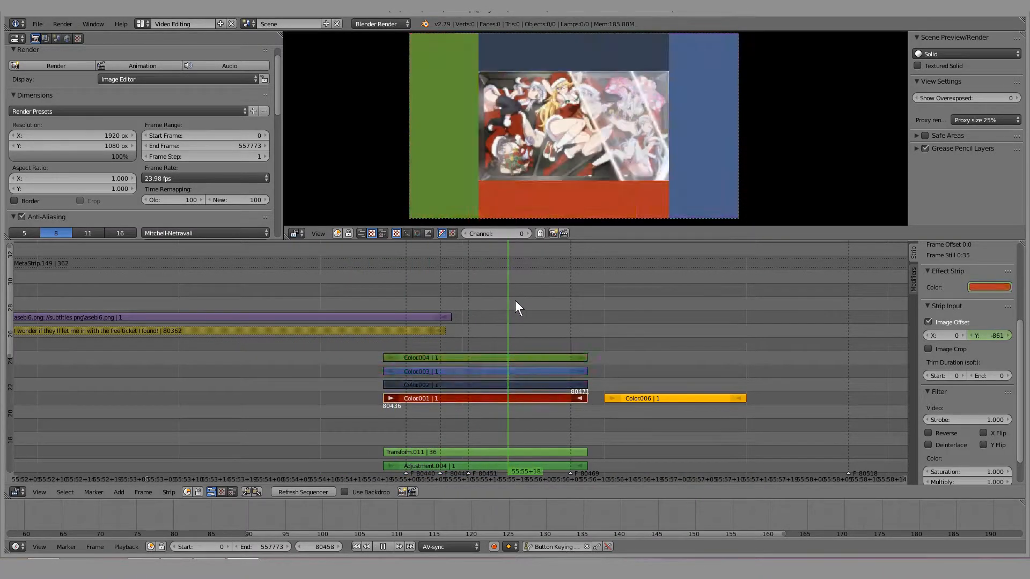
left_click_drag(581, 301, 490, 310)
scroll(486, 313, "up", 3)
Inspect the effect color settings of the Color.004 and Color.006 strips
right_click(523, 357)
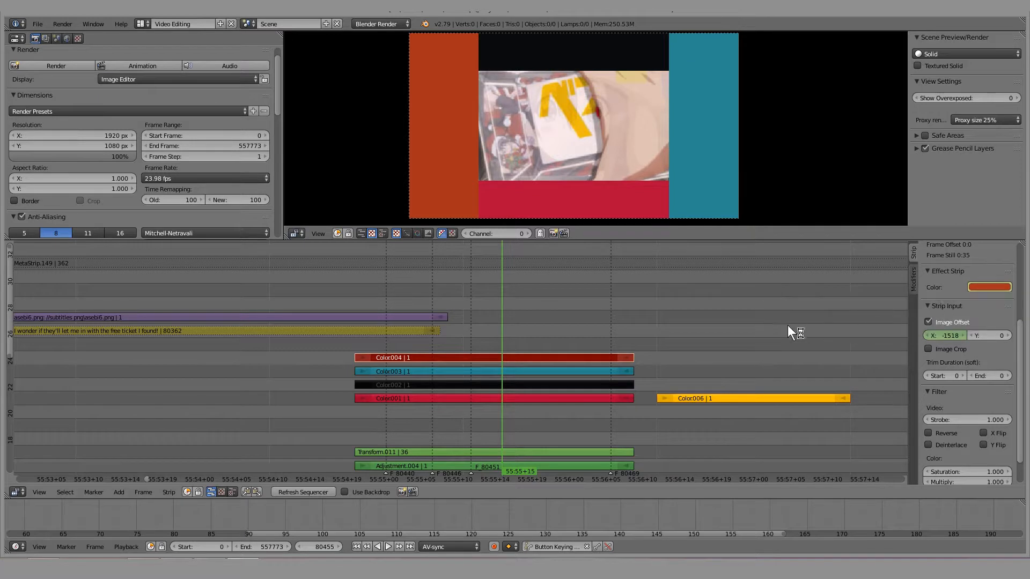
middle_click_drag(700, 373, 465, 375)
right_click(466, 399)
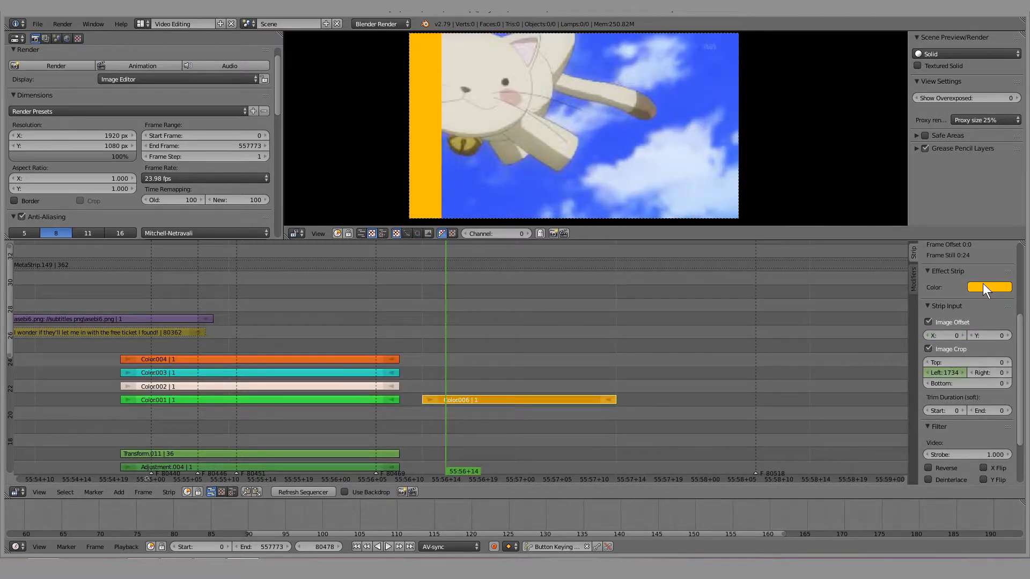
key("space")
key("Escape")
Change the effect color of Color.006 to pink at frame 80492 and scrub back slightly
left_click(555, 358)
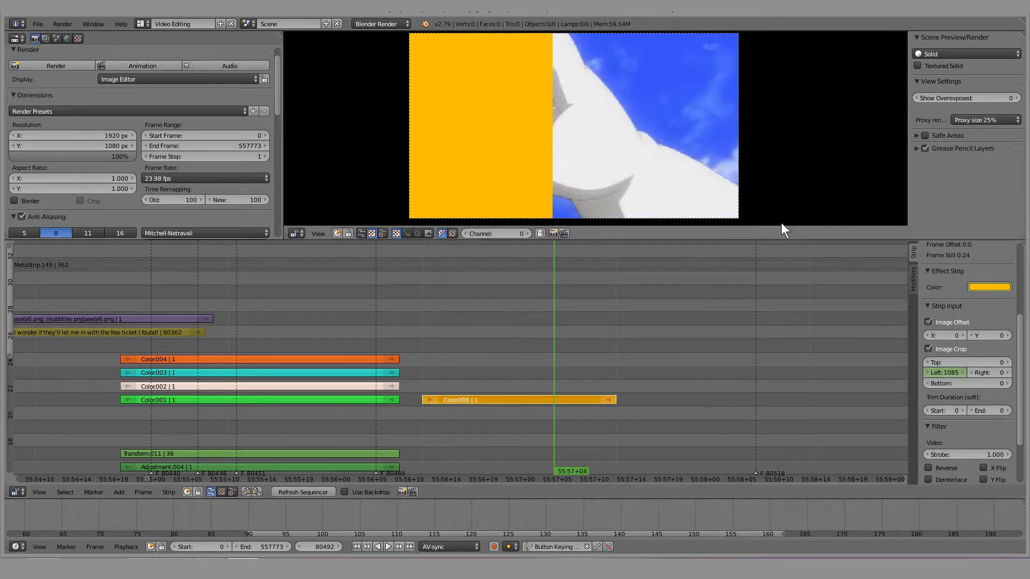
left_click(990, 287)
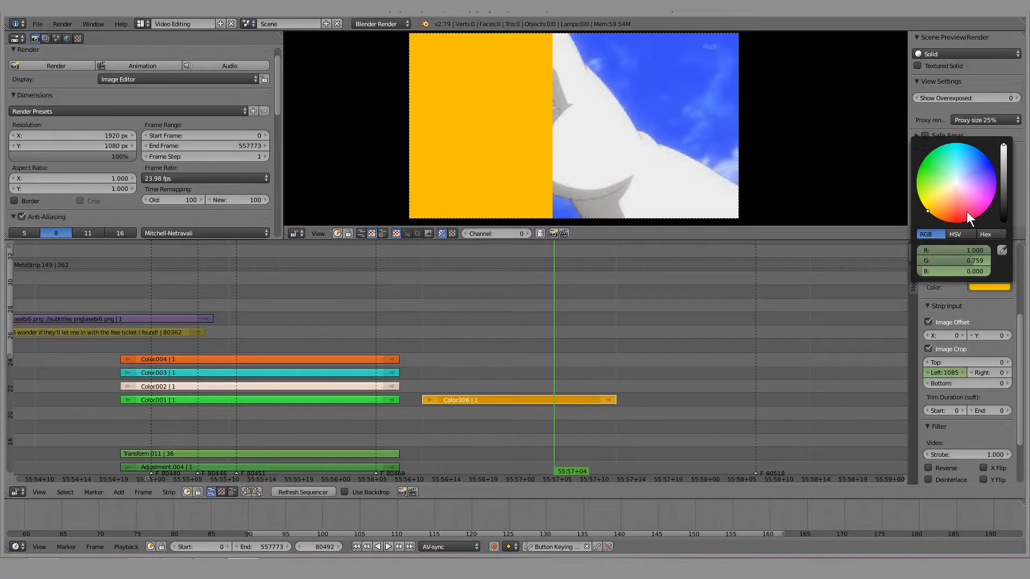
left_click(967, 212)
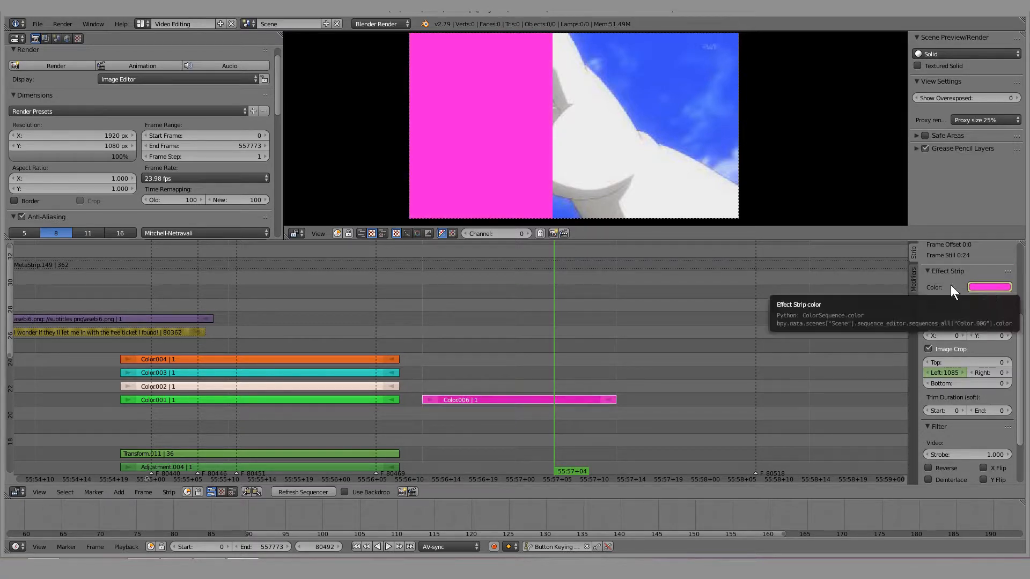
mouse_move(549, 365)
left_mouse_down()
mouse_move(432, 364)
mouse_move(539, 358)
left_mouse_up()
scroll(446, 349, "down", 3)
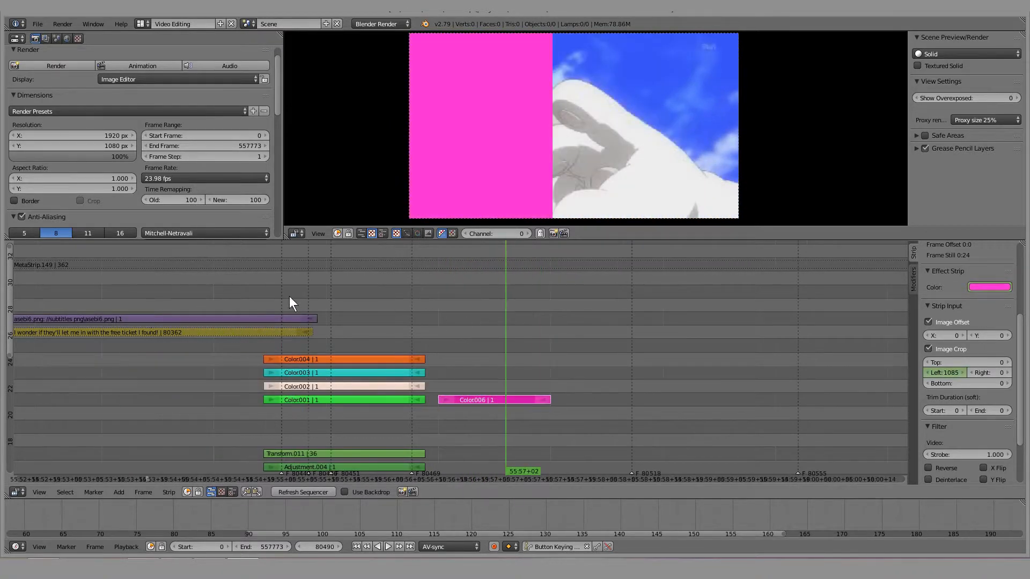
Play the coloured-bar transition from before its start and scrub into the Color.006 strip
left_click(216, 290)
key("alt+a")
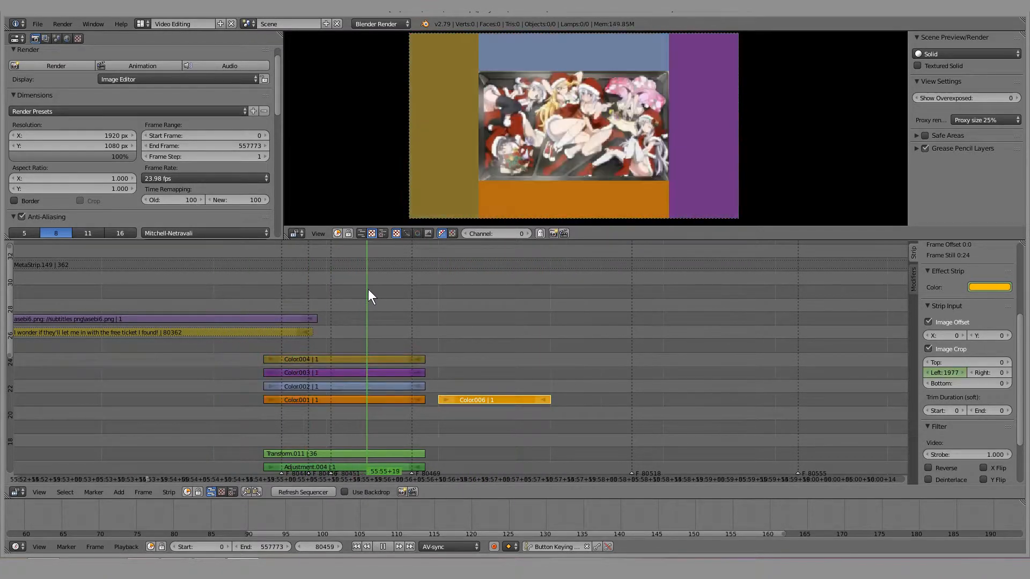
left_click_drag(376, 291, 304, 291)
scroll(427, 292, "down", 16)
middle_click_drag(567, 331, 316, 298)
left_click_drag(202, 403, 206, 403)
Browse along the timeline to the shot with the Transform.014 and Adjustment.008 strips near frame 80777
middle_click_drag(336, 396, 225, 340)
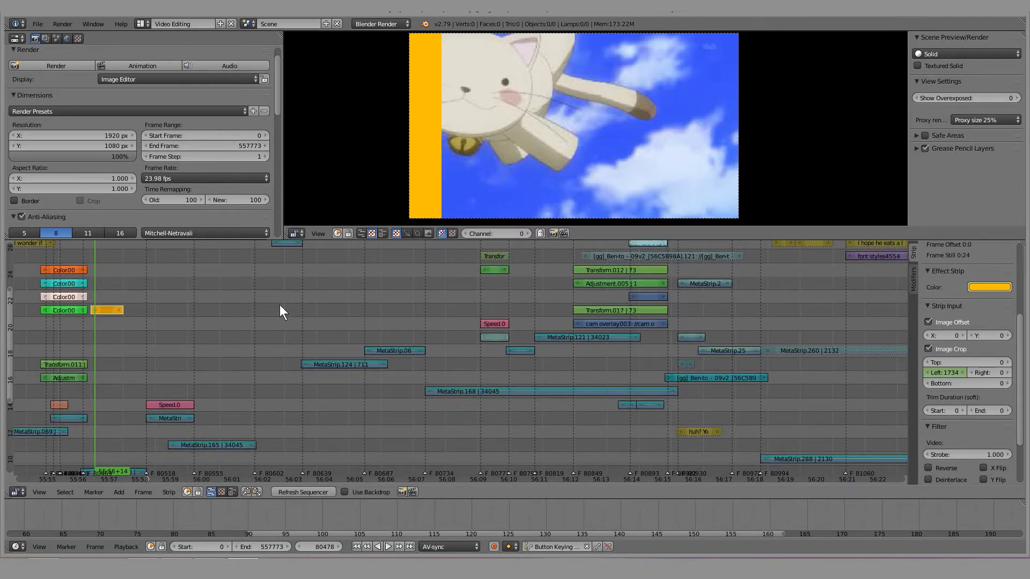
middle_click_drag(279, 305, 268, 375, "ctrl")
middle_click_drag(297, 326, 281, 381)
left_click_drag(228, 297, 477, 313)
scroll(478, 313, "up", 3)
middle_click_drag(653, 349, 582, 344)
scroll(340, 352, "up", 10)
middle_click_drag(328, 315, 371, 311)
left_click(702, 276)
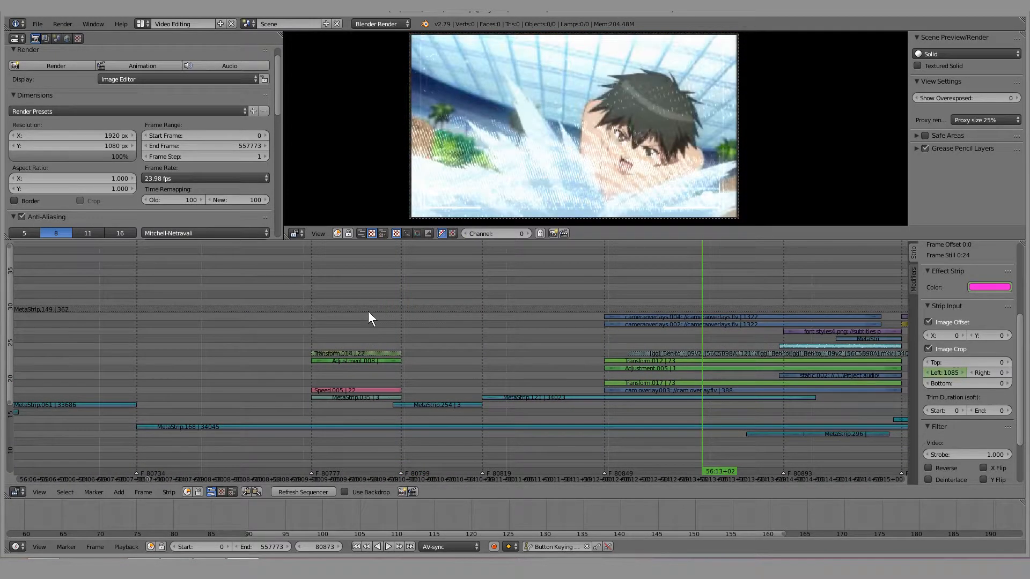
left_click(367, 311)
scroll(309, 313, "up", 3)
left_click_drag(342, 332, 329, 333)
Select the Adjustment.008 strip and play its shot with the keyframed crop from frame 80775
key("alt+a")
key("alt+a")
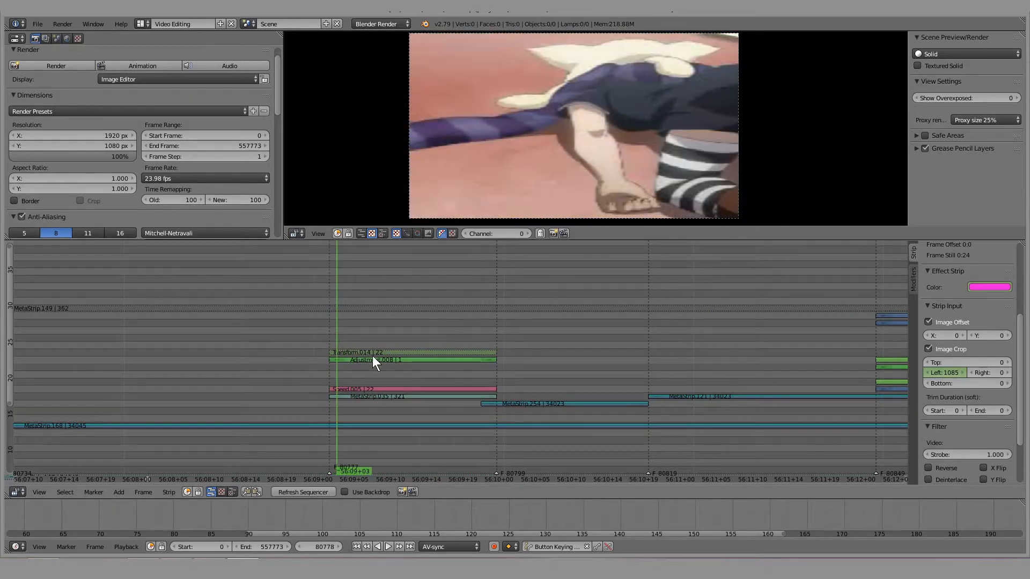
left_click(377, 361)
key("alt+a")
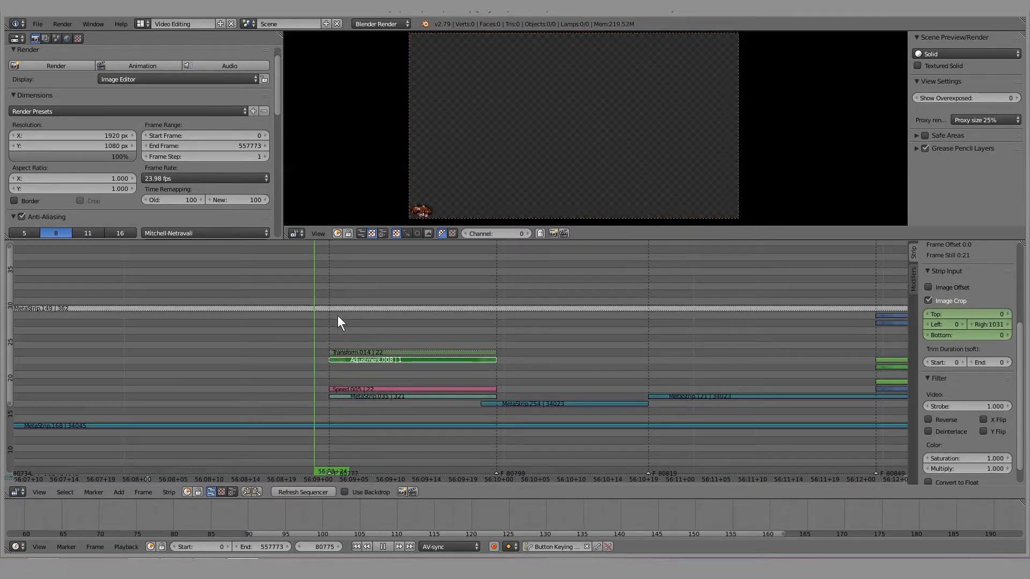
left_click(317, 333)
key("alt+a")
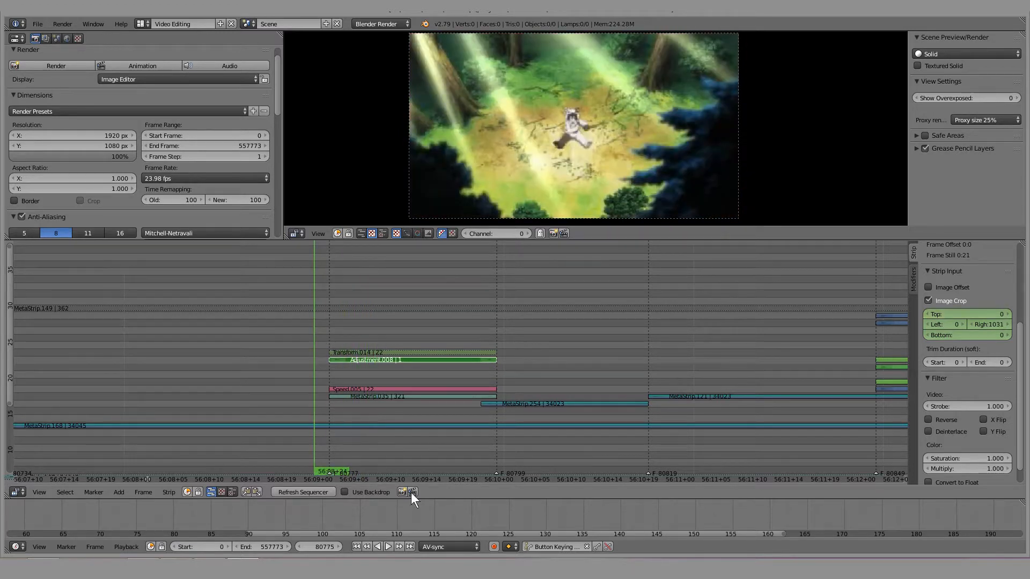
left_click(385, 546)
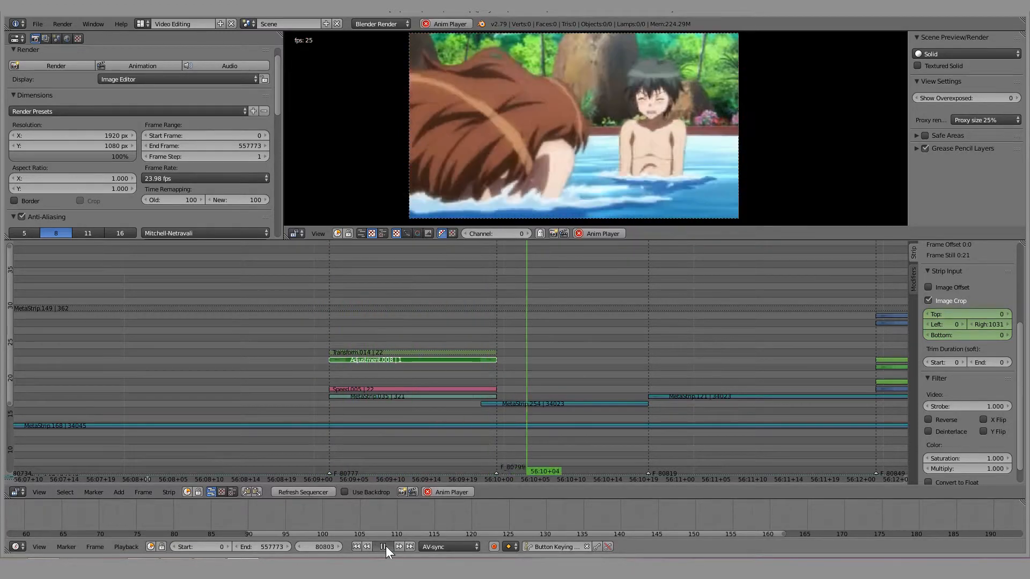
left_click(385, 546)
Scrub through the cropped shot and inspect the Speed.005 and MetaStrip.035 strips beneath it
left_click_drag(339, 334, 400, 336)
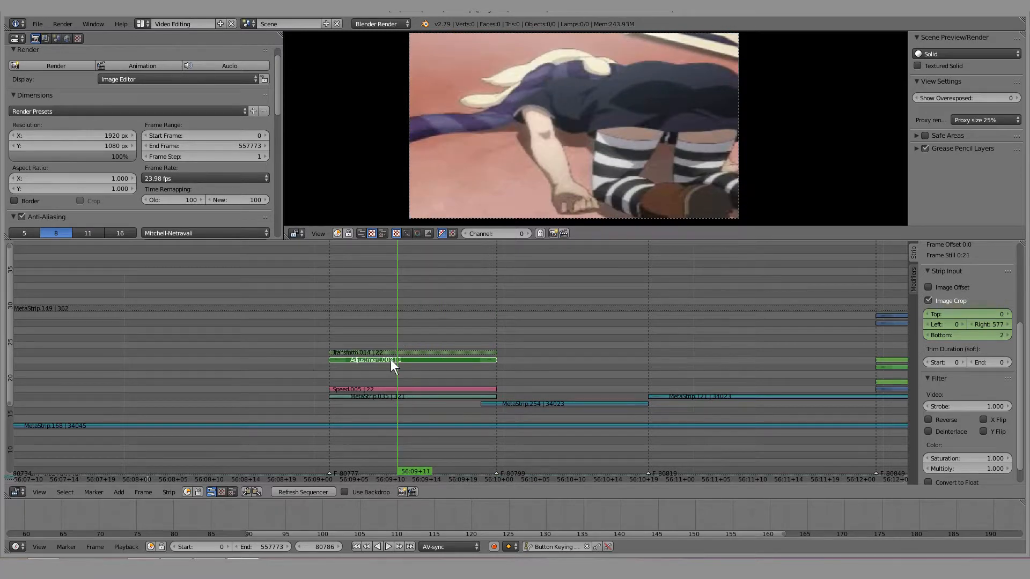
right_click(377, 387)
left_click_drag(358, 366, 404, 393)
right_click(404, 395)
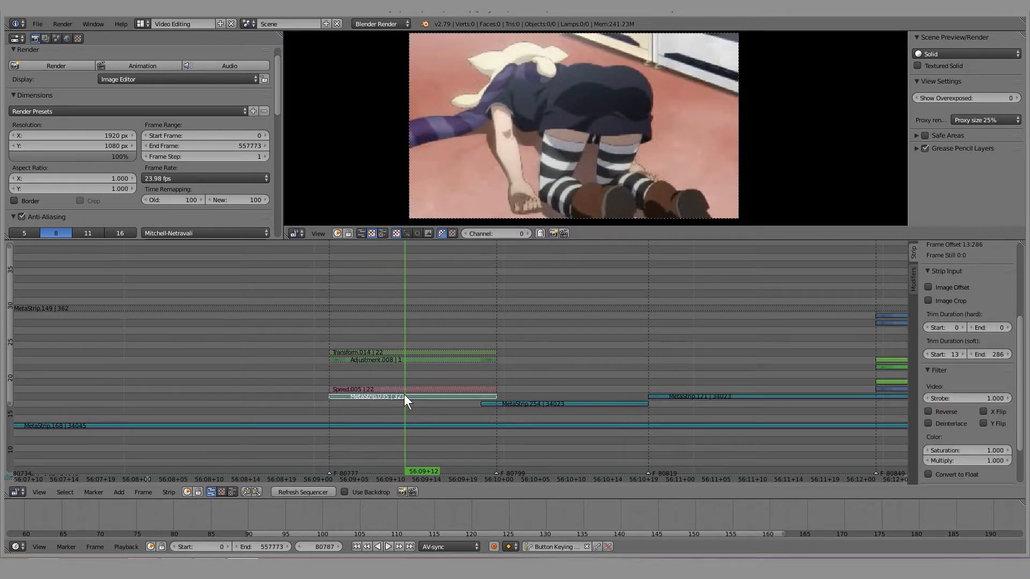
Open MetaStrip.035 for editing and scrub to frame 80780, where its first inner strip ends
key("Tab")
middle_click_drag(396, 312, 337, 333)
scroll(336, 333, "up", 4)
mouse_move(241, 322)
left_mouse_down()
mouse_move(78, 311)
mouse_move(66, 329)
mouse_move(230, 327)
left_mouse_up()
Duplicate MetaStrip.191 to frame 80780, one channel above MetaStrip.203, and group the copy into a meta strip
right_click(124, 361)
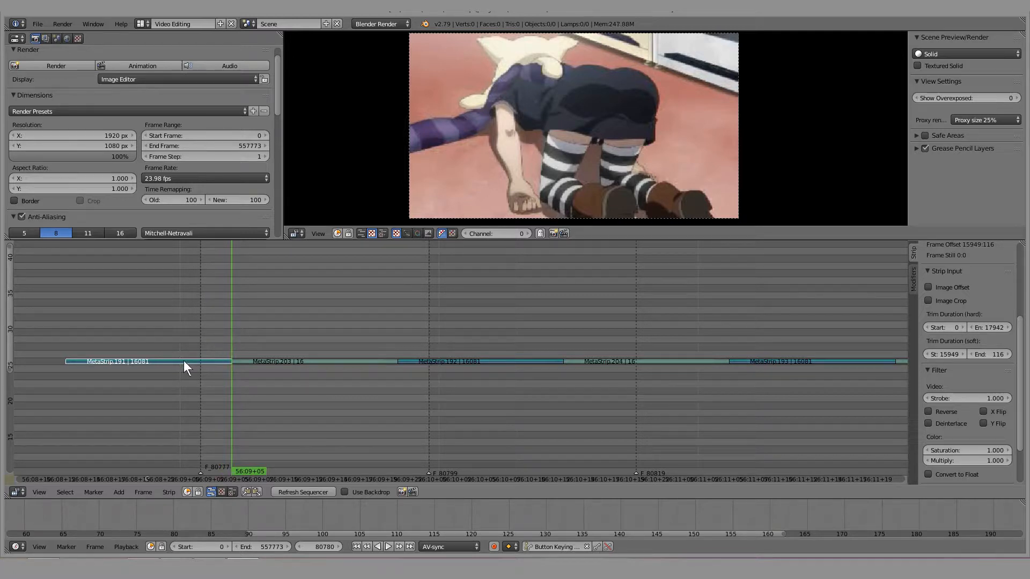
key("shift+d")
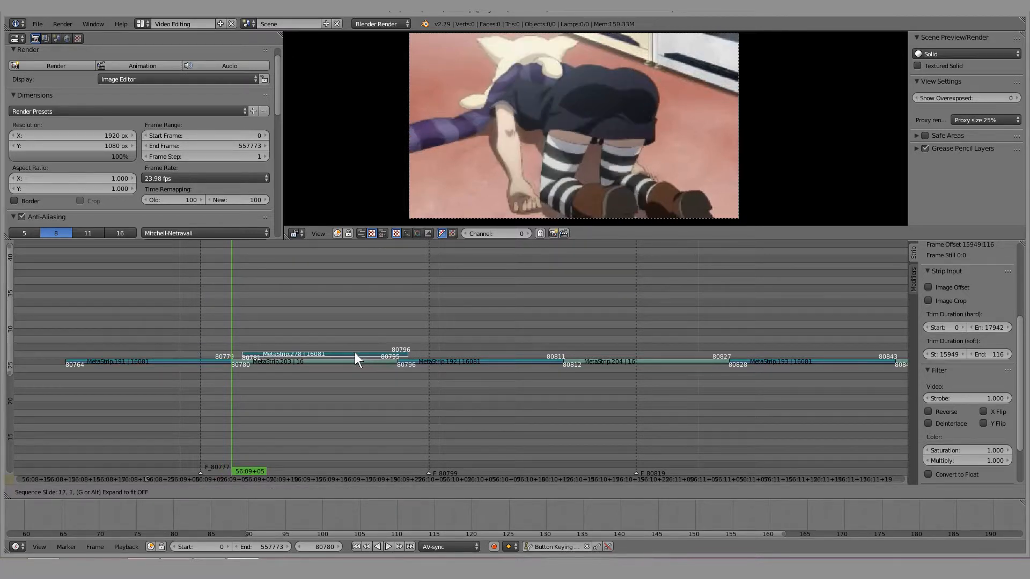
left_click(348, 354)
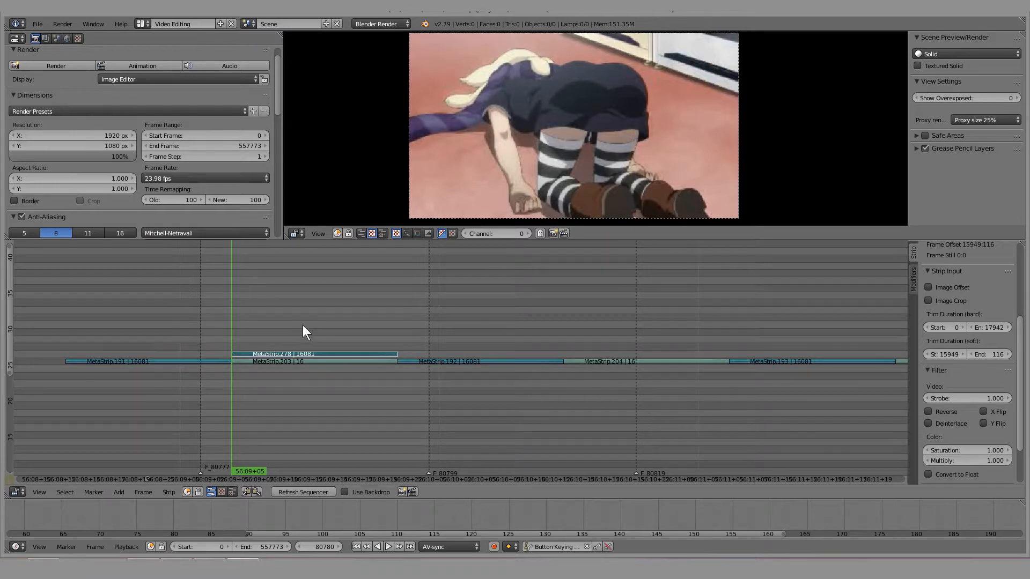
key("ctrl+g")
Enable Reverse on the new meta strip and scrub across the join to check the motion
scroll(983, 432, "down", 1)
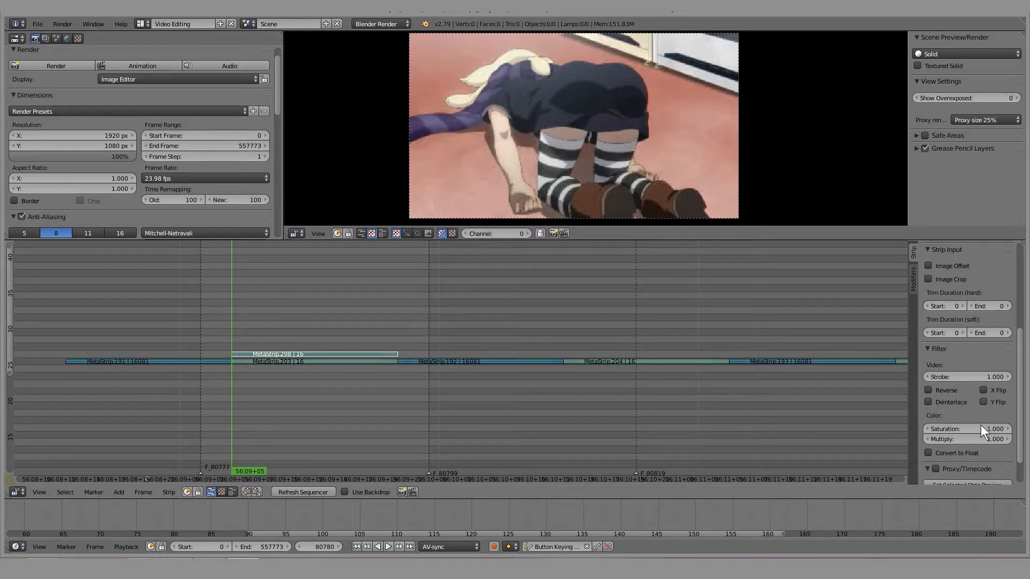
scroll(983, 432, "down", 2)
left_click(939, 357)
key("shift+alt+a")
left_click_drag(131, 321, 253, 327)
Try duplicating the forward and reversed meta strips together further along the timeline, and delete the copies
middle_click_drag(574, 358, 333, 328, "ctrl")
right_click(337, 359)
right_click(372, 353, "shift")
key("shift+d")
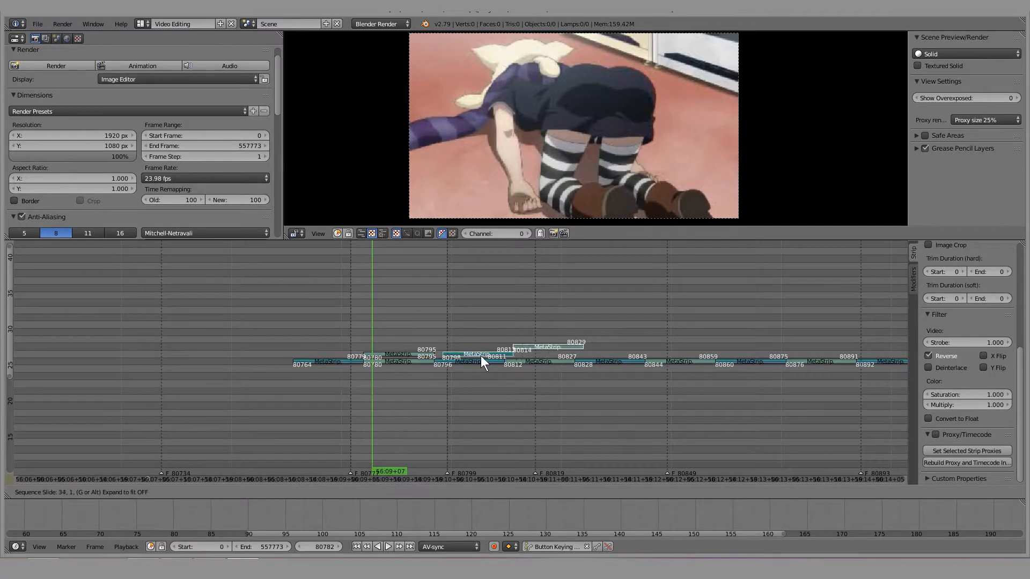
right_click(416, 335)
key("x")
left_click(411, 336)
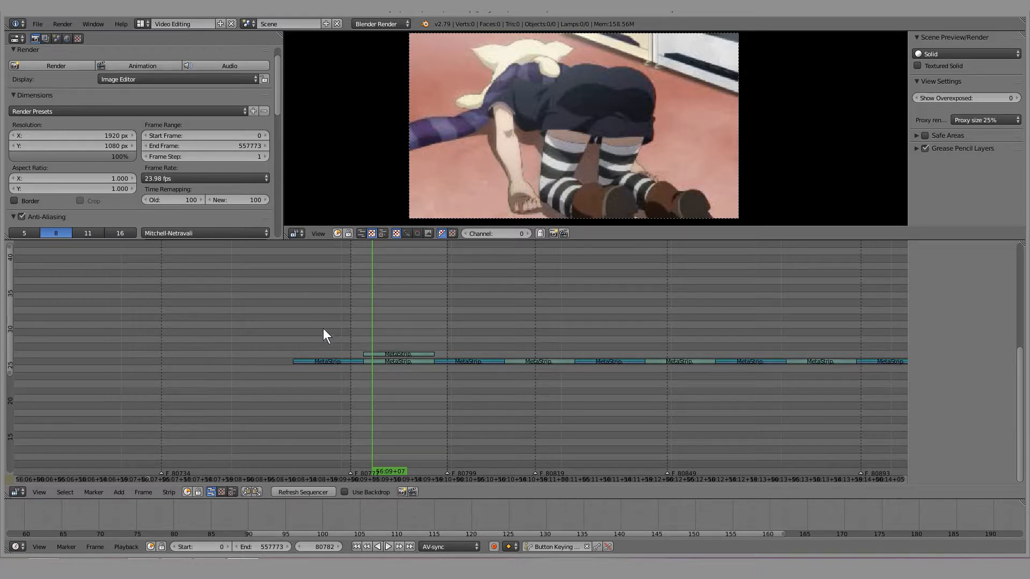
Play the alternating forward and reversed strips from around frame 80777, and continue further along the sequence
middle_click_drag(457, 336, 275, 333)
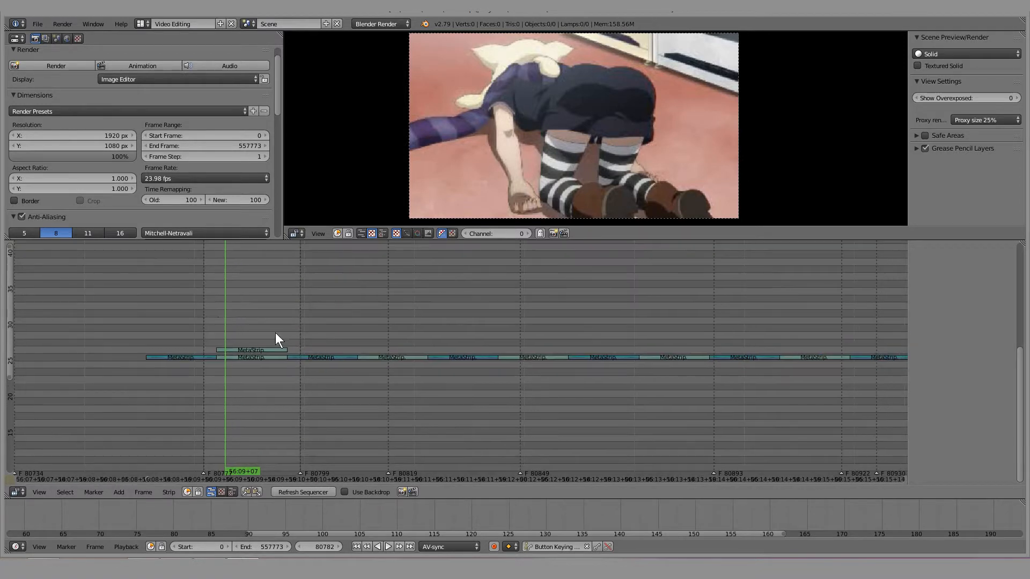
left_click(203, 302)
key("alt+a")
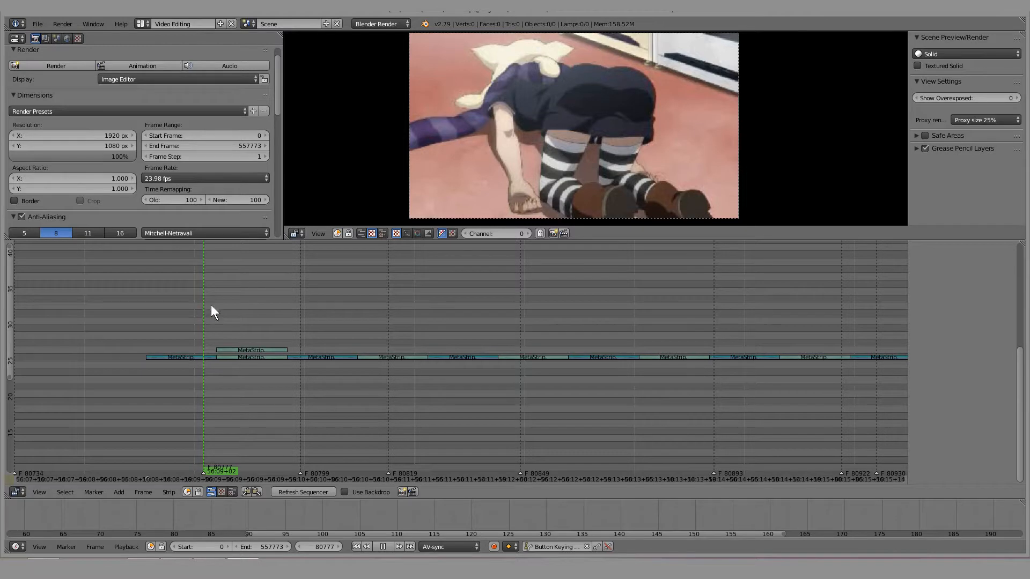
key("alt+a")
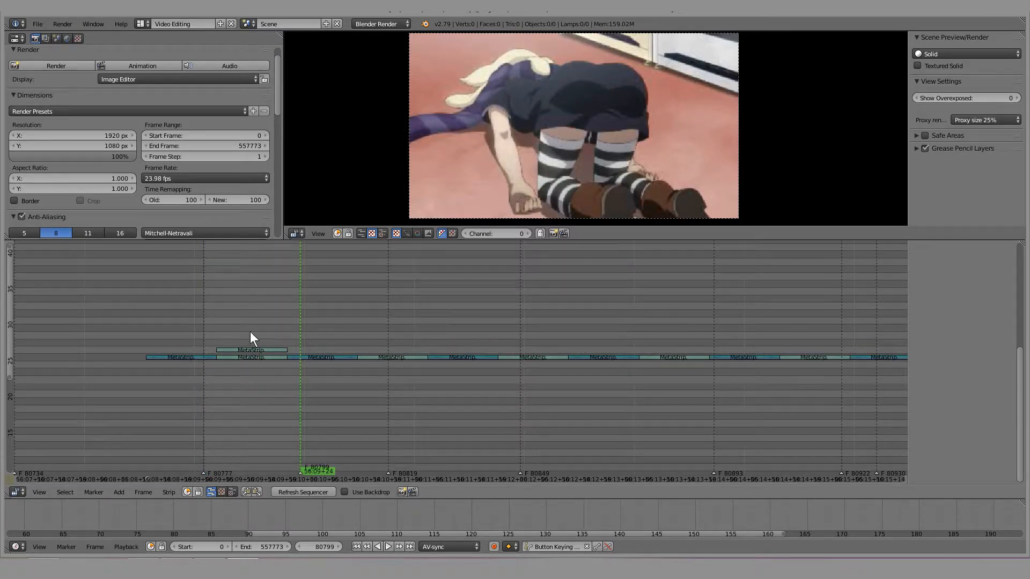
left_click(195, 326)
key("alt+a")
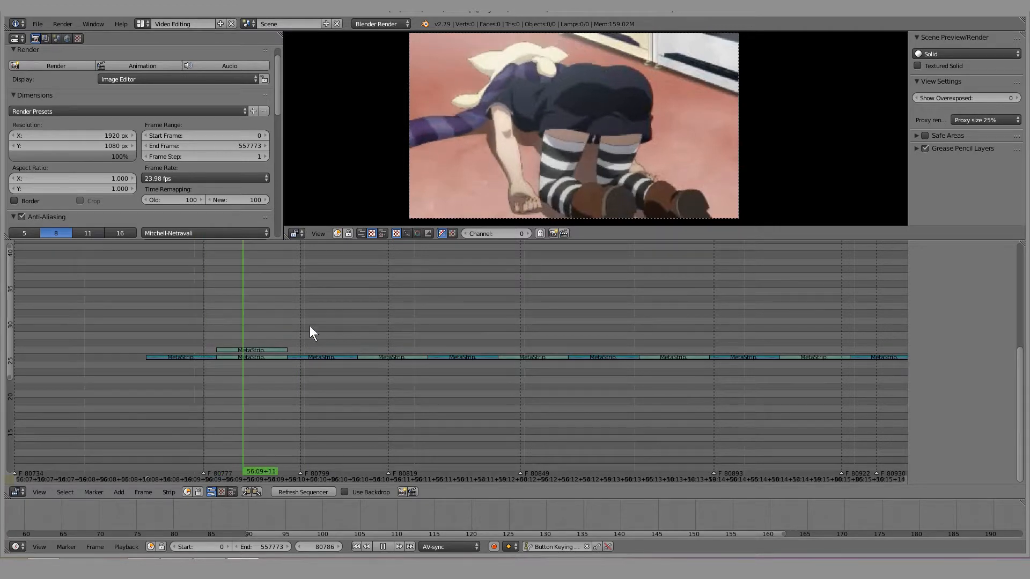
left_click(593, 338)
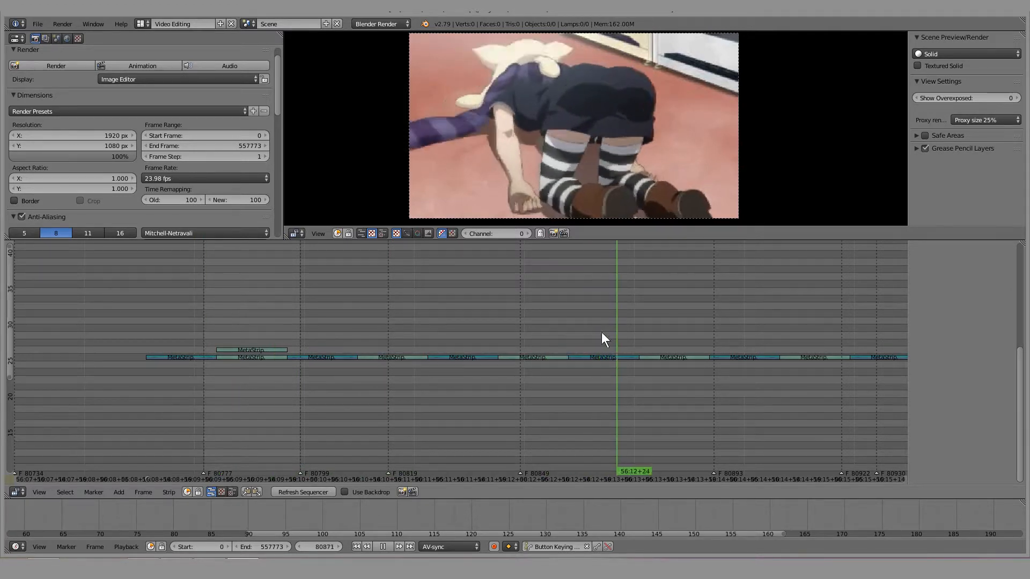
Scrub back to around frame 80777 and play the alternating forward and reversed strips
left_click_drag(605, 333, 197, 319)
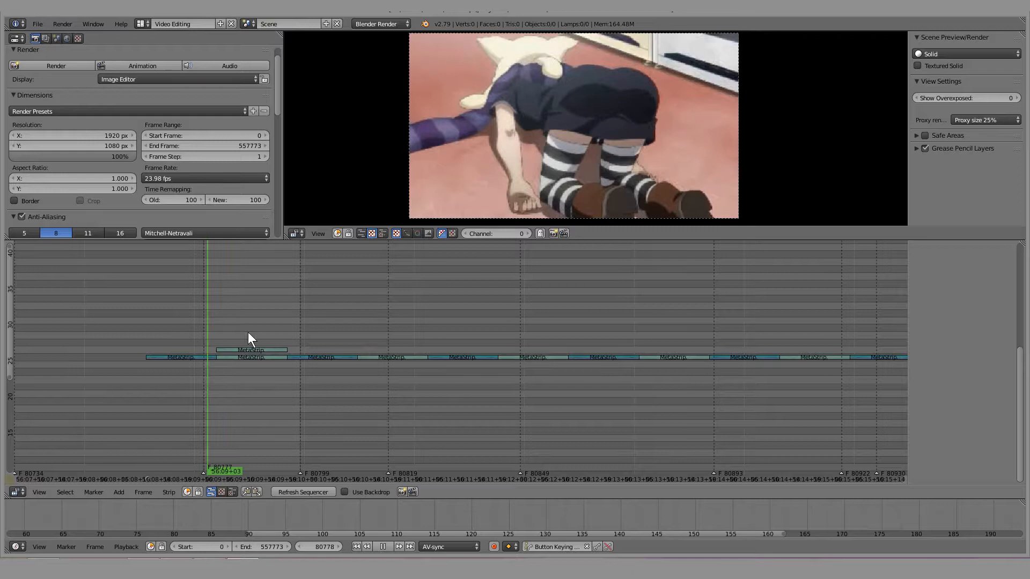
left_click(300, 388)
left_click_drag(300, 388, 211, 388)
key("alt+a")
Select the reversed meta strip above MetaStrip.203, show its strip properties, and scrub between it and MetaStrip.191 to compare their motion
middle_click_drag(277, 356, 343, 351)
scroll(347, 349, "up", 6)
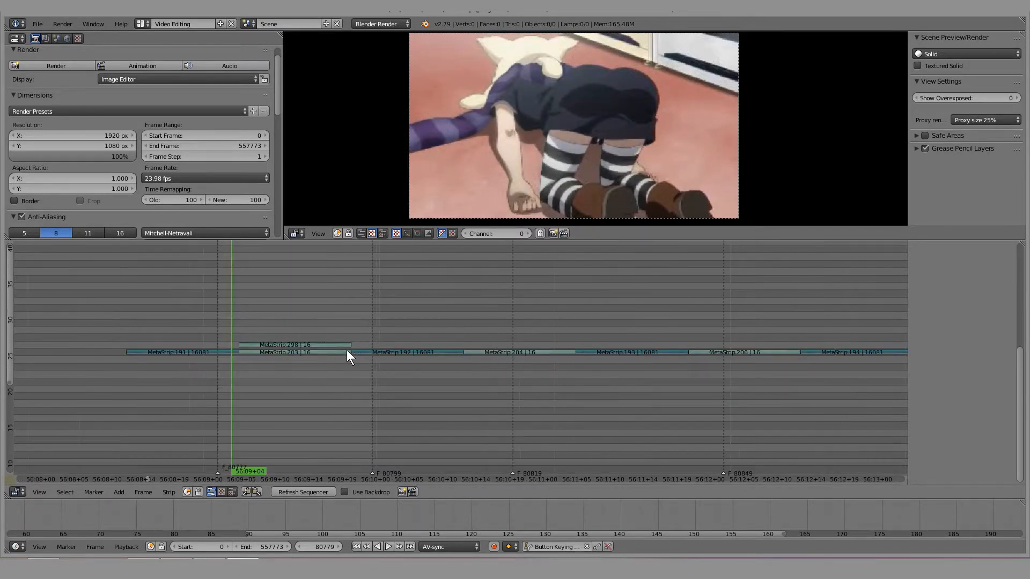
right_click(324, 344)
key("n")
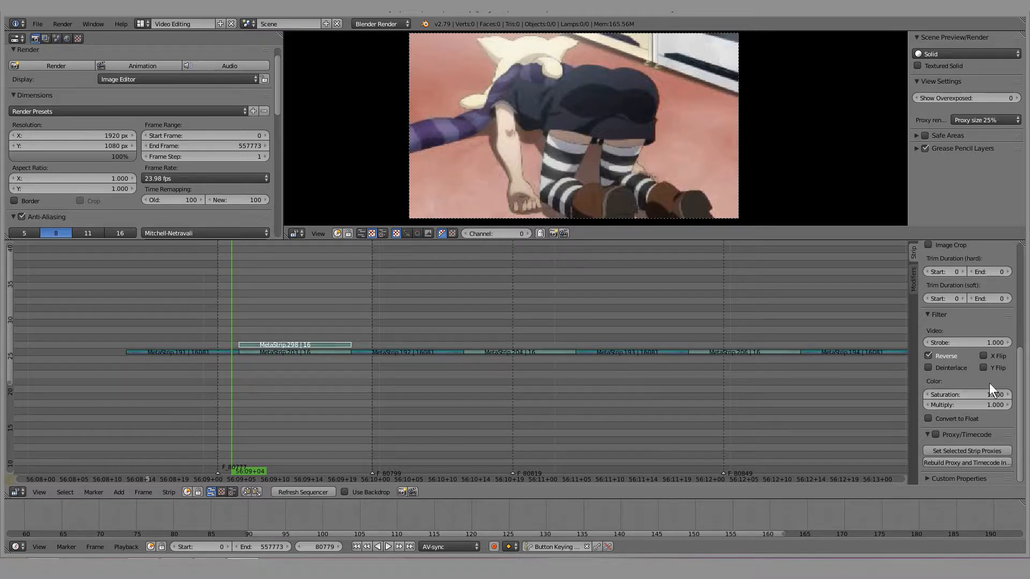
left_click_drag(177, 300, 240, 309)
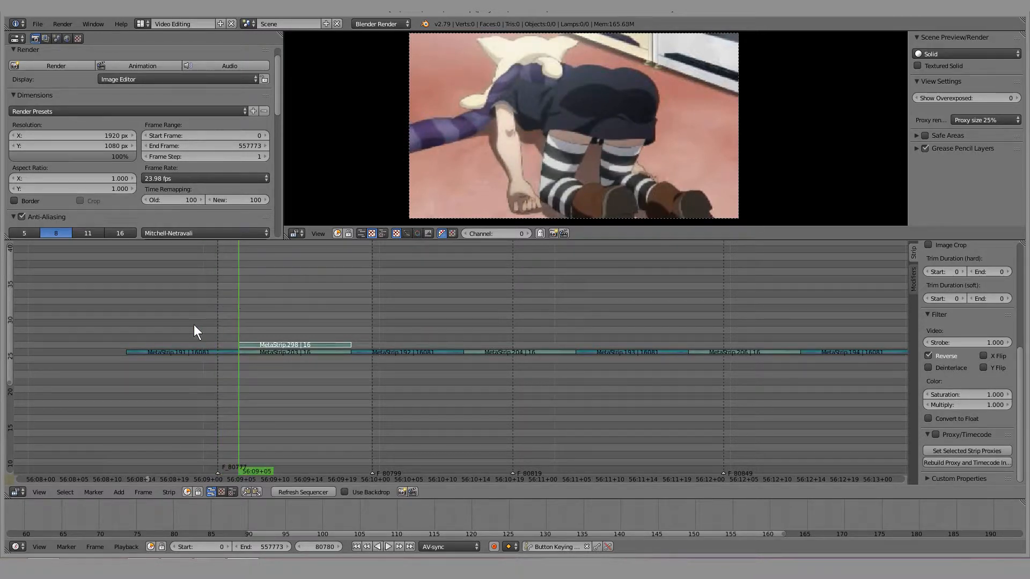
left_click(126, 362)
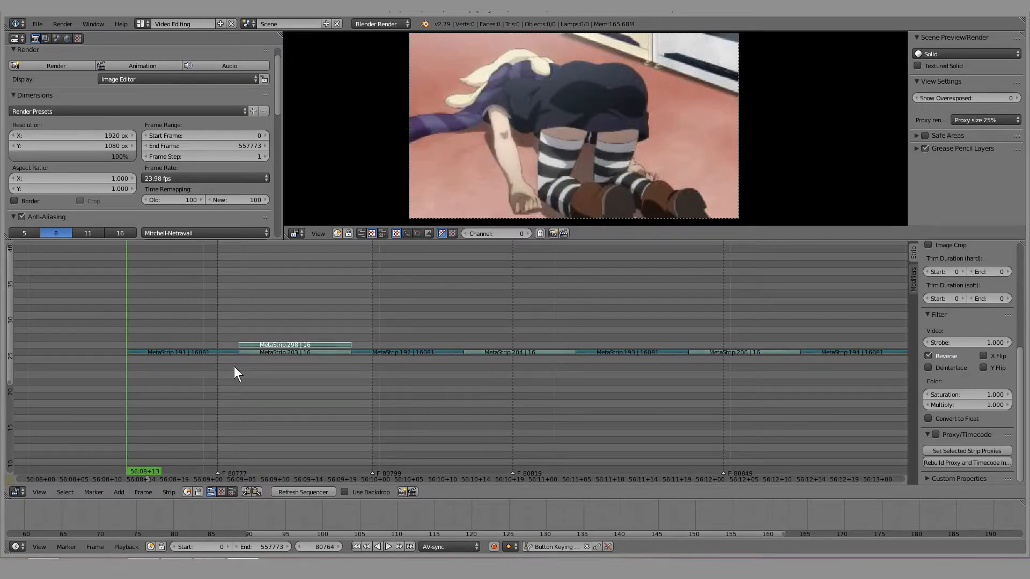
left_click(232, 366)
Try moving MetaStrip.191 to a higher channel and extending its end to frame 80808, and undo both changes
right_click_drag(172, 351, 299, 293)
left_click_drag(298, 294, 416, 298)
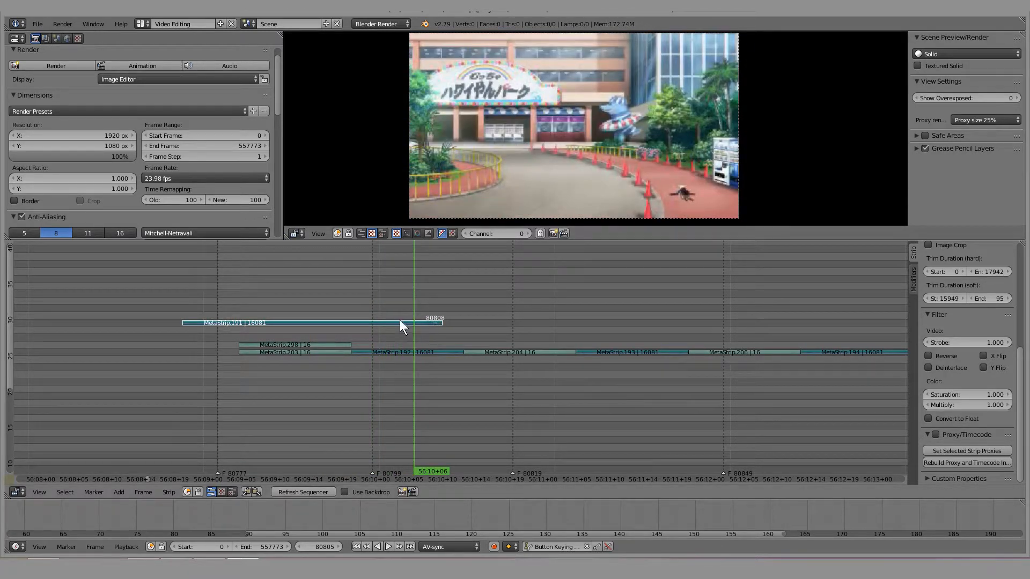
key("ctrl+z")
key("ctrl+z")
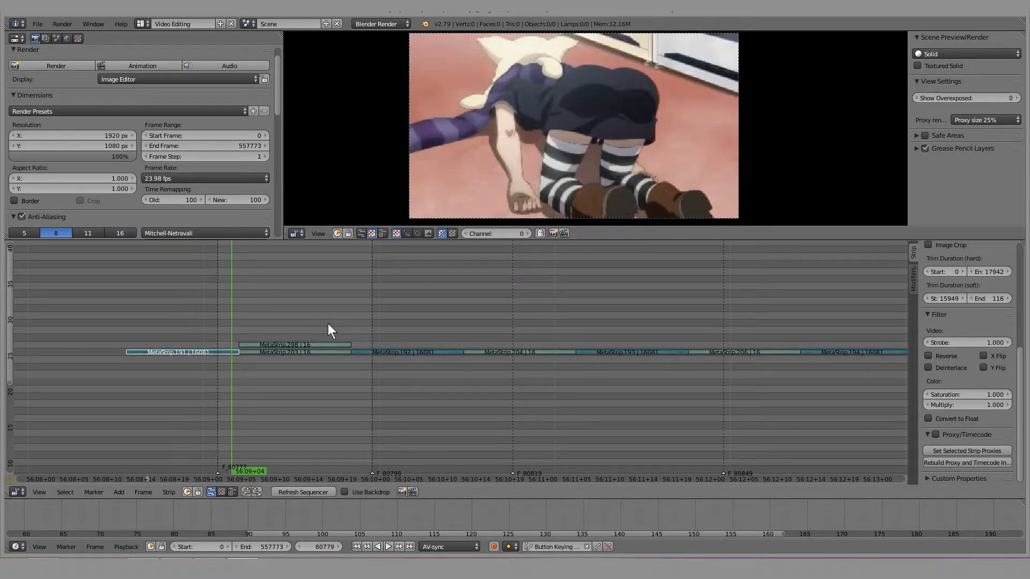
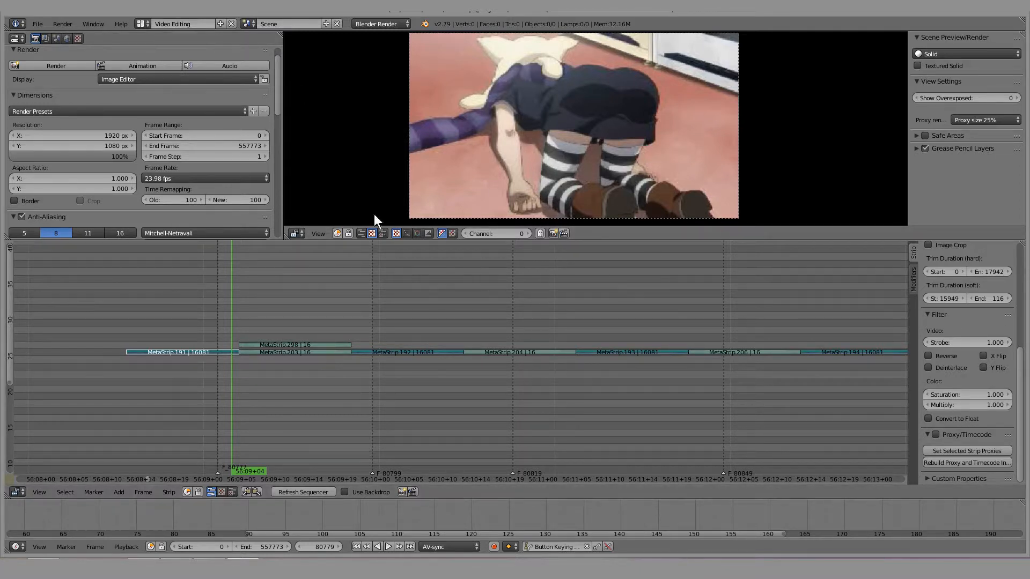
Ungroup the reversed meta strip copy above MetaStrip.203 and move the playhead into it at frame 80791
right_click(278, 347)
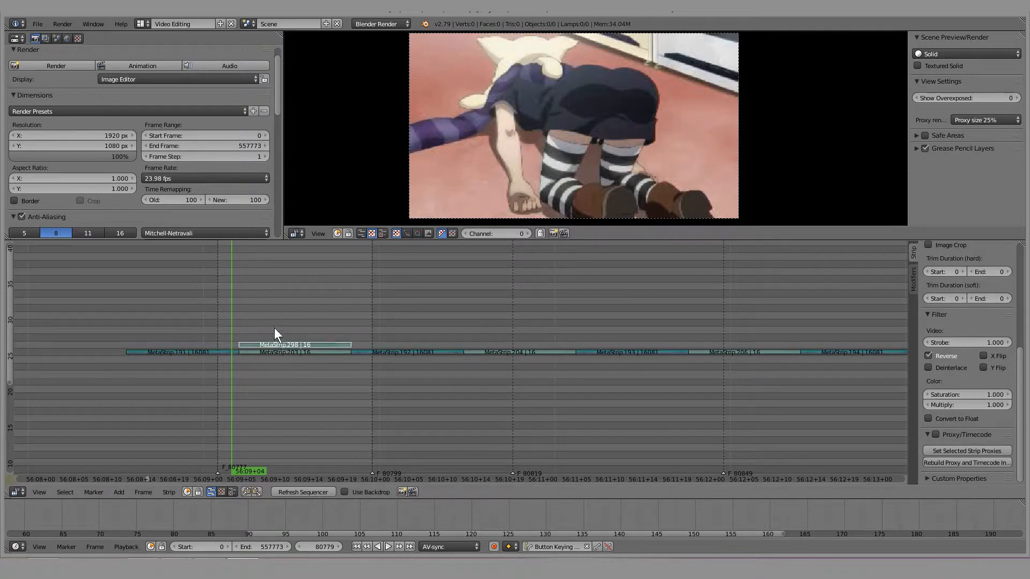
key("alt+g")
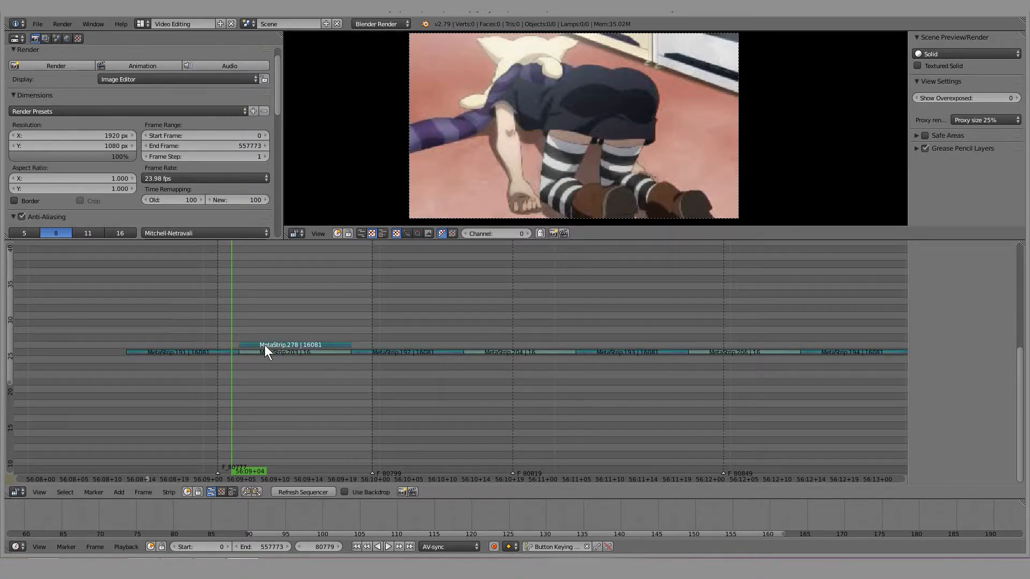
left_click(317, 336)
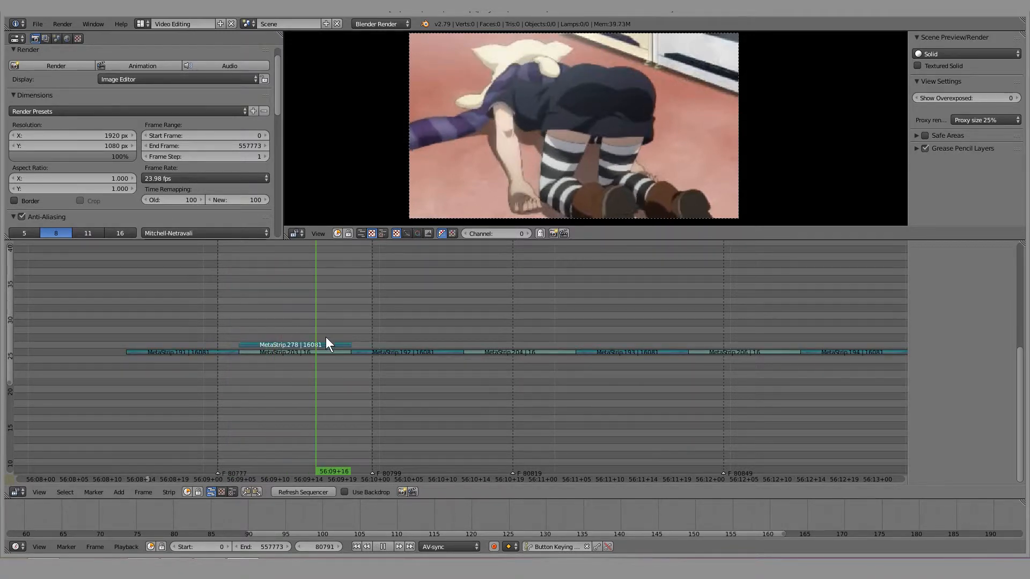
Try extending the start of MetaStrip.278 back by 9 frames, scrub over it, and undo the extension
right_click(246, 344)
key("g")
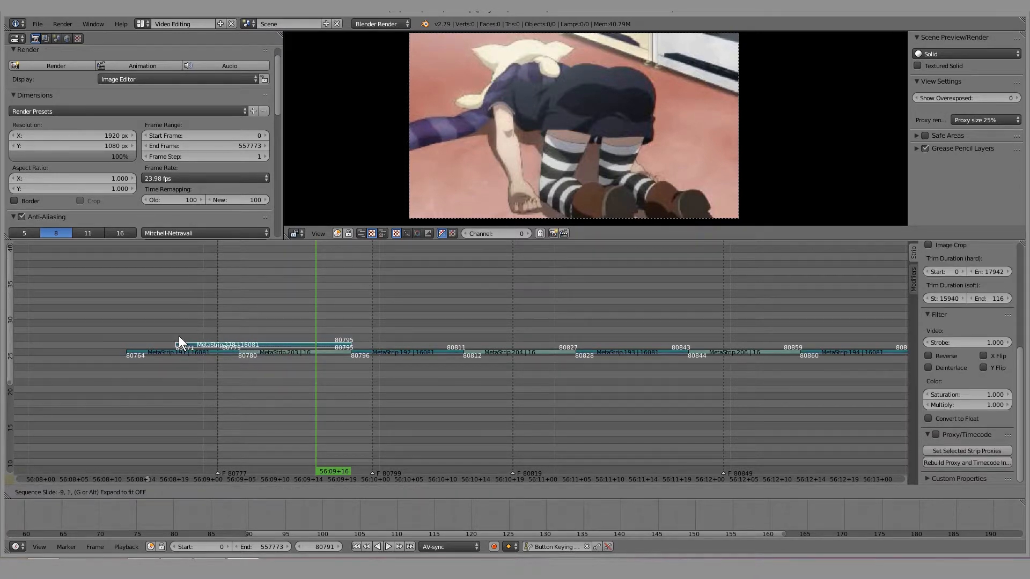
left_click(179, 336)
left_click(203, 323)
left_click(277, 340)
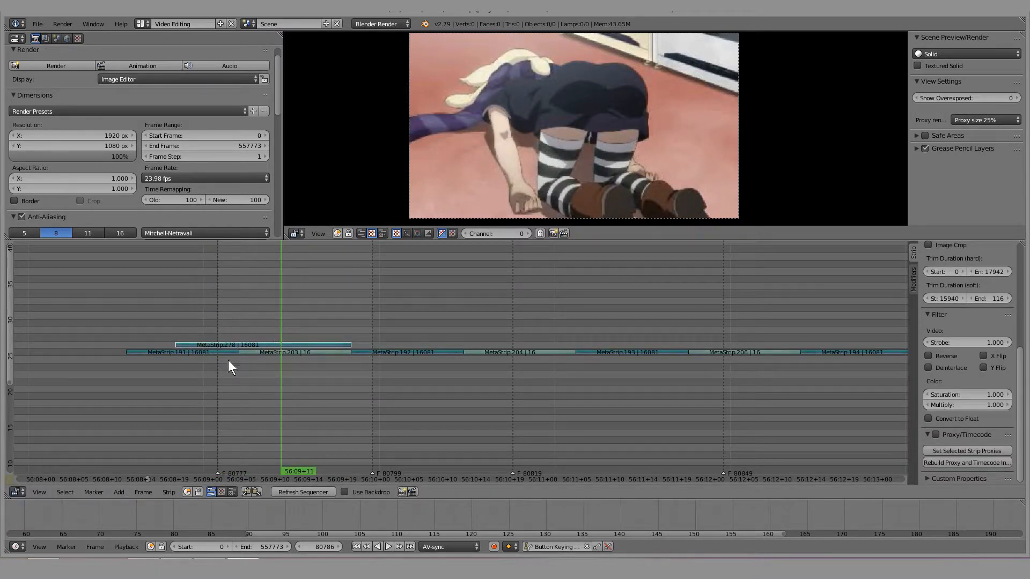
left_click(315, 346)
key("ctrl+z")
key("ctrl+z")
key("ctrl+z")
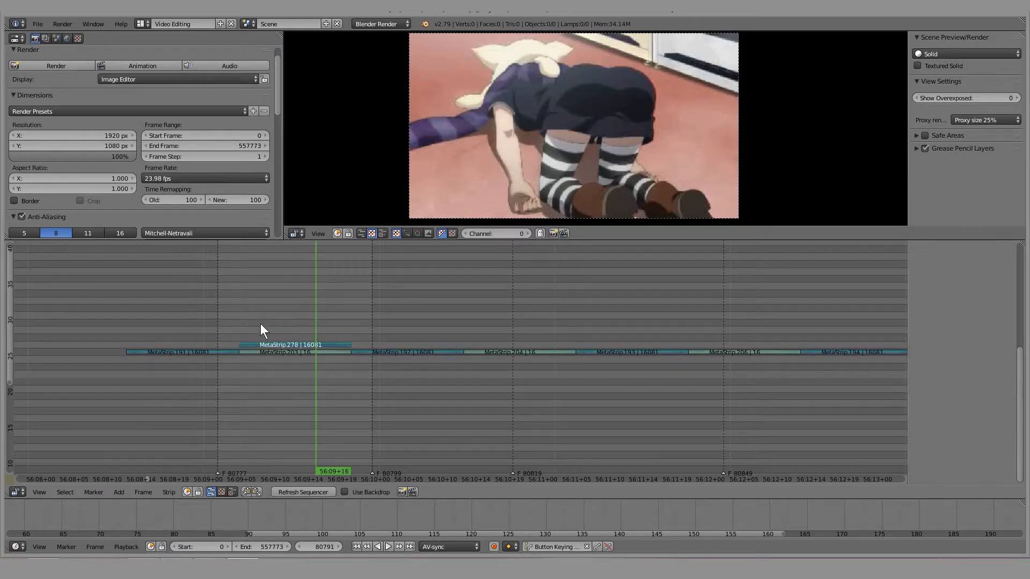
Delete the leftover MetaStrip.278 copy above MetaStrip.203
right_click(276, 345)
right_click(190, 352)
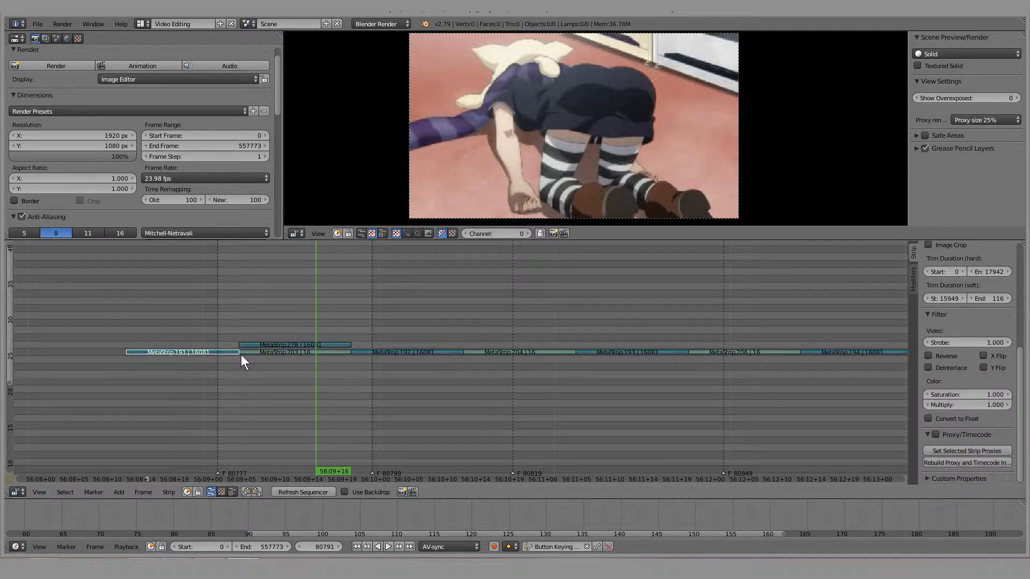
left_click(272, 326)
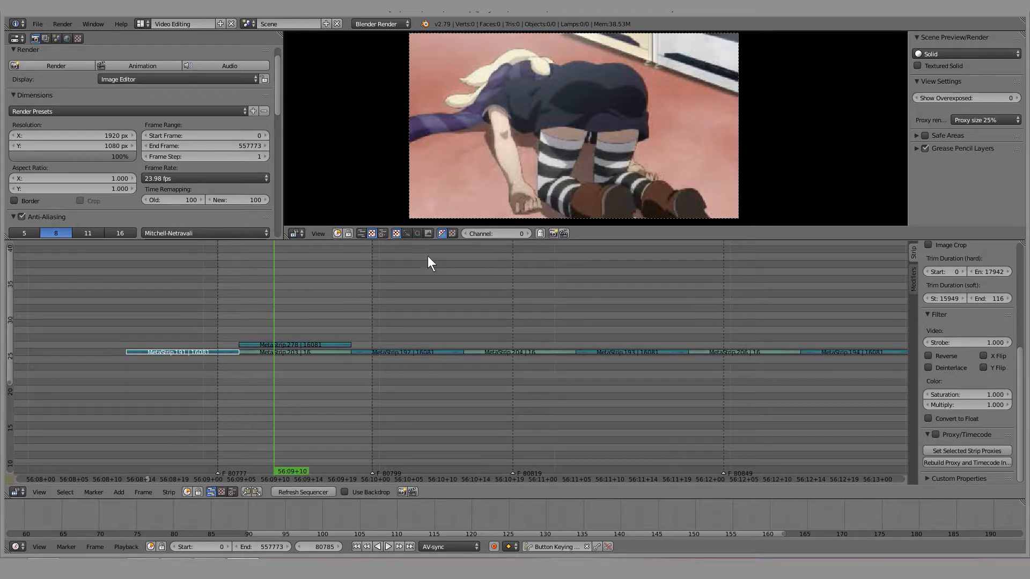
right_click(268, 344)
key("Delete")
Play the remaining alternating sequence and leave the meta strip to return to the main timeline
key("alt+a")
scroll(536, 343, "down", 10)
middle_click_drag(478, 330, 308, 344)
scroll(426, 324, "down", 10)
key("alt+a")
scroll(389, 325, "down", 2)
key("Tab")
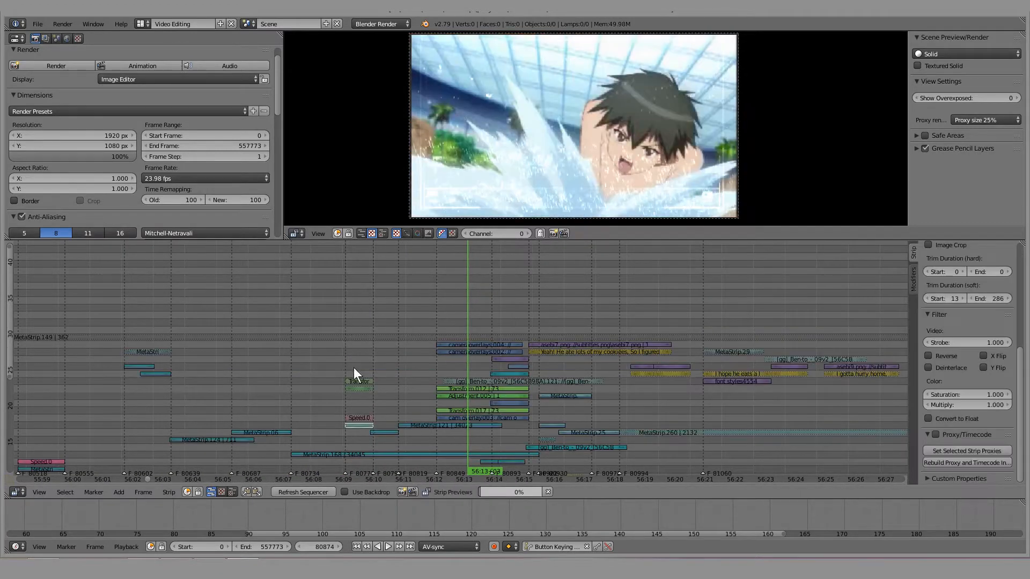
Unmute the Speed.005 effect above MetaStrip.035 and play the shot between frames 80777 and 80799
scroll(356, 372, "up", 4)
middle_click_drag(245, 360, 162, 335)
left_click_drag(116, 348, 70, 358)
middle_click_drag(89, 360, 223, 356)
left_click_drag(236, 300, 306, 368)
right_click(300, 402)
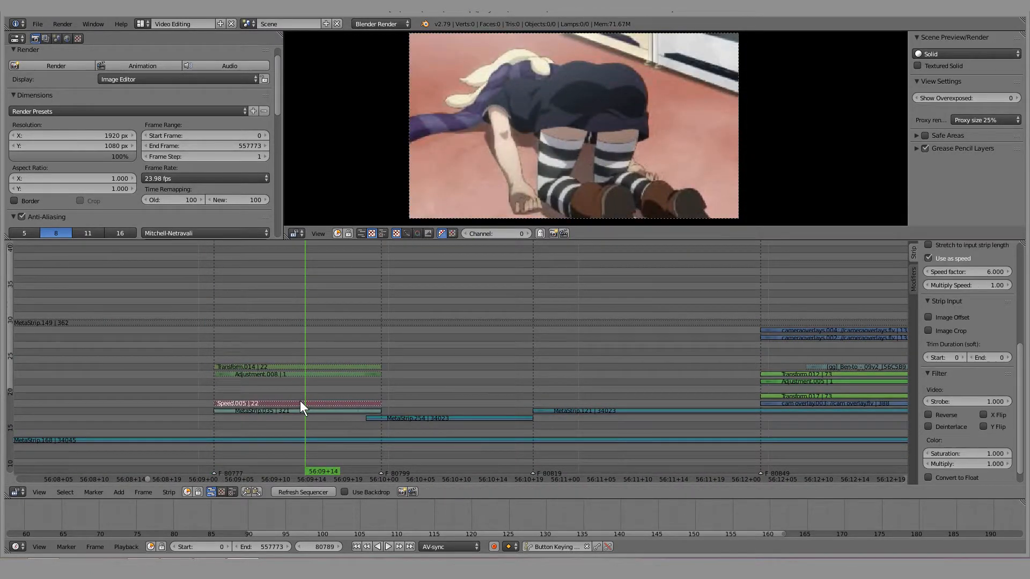
key("alt+h")
left_click_drag(223, 275, 317, 276)
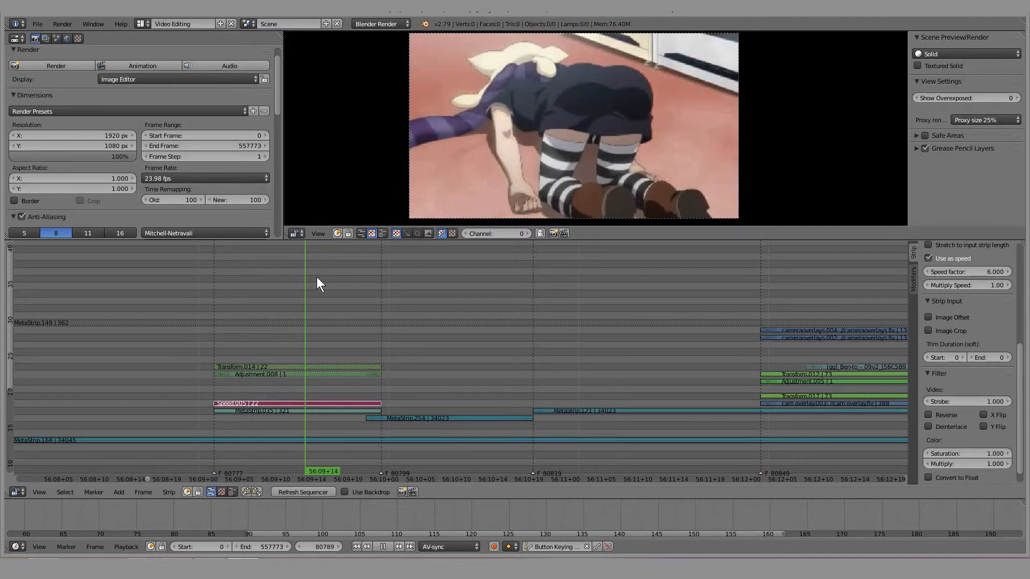
key("Escape")
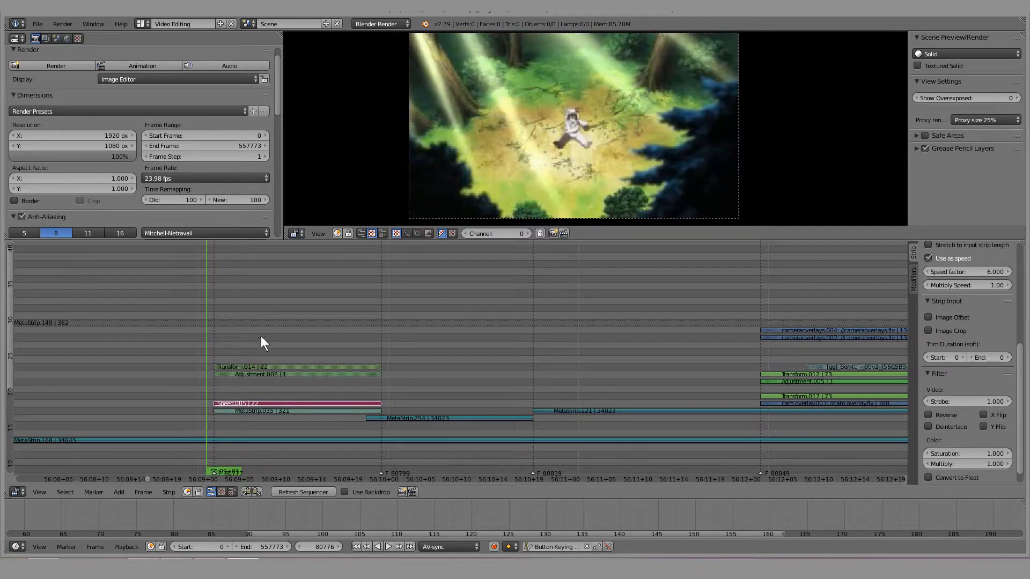
Unmute the Adjustment.008 strip above the speed effect and play the cropped shot
right_click(268, 376)
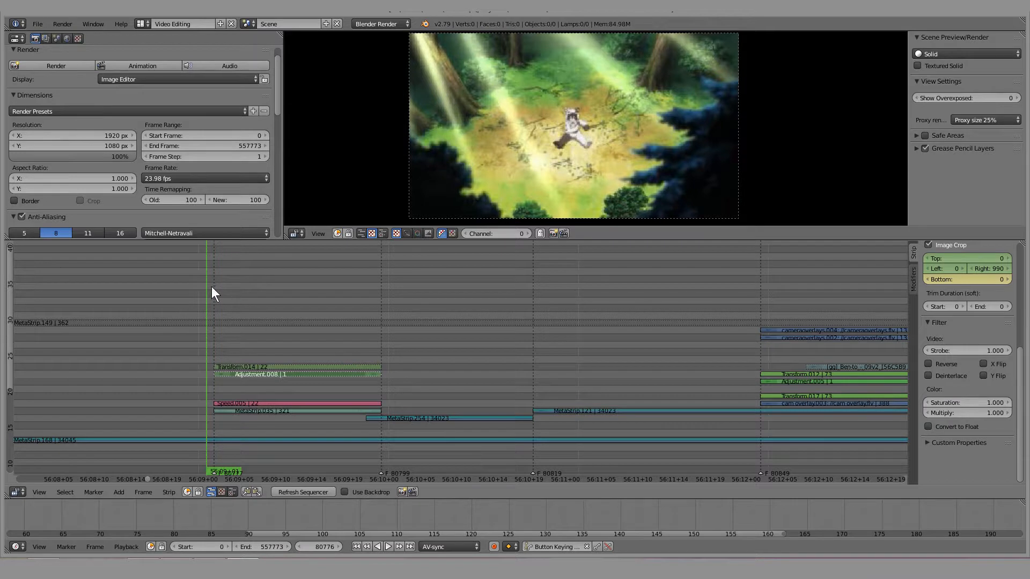
left_click_drag(211, 292, 245, 290)
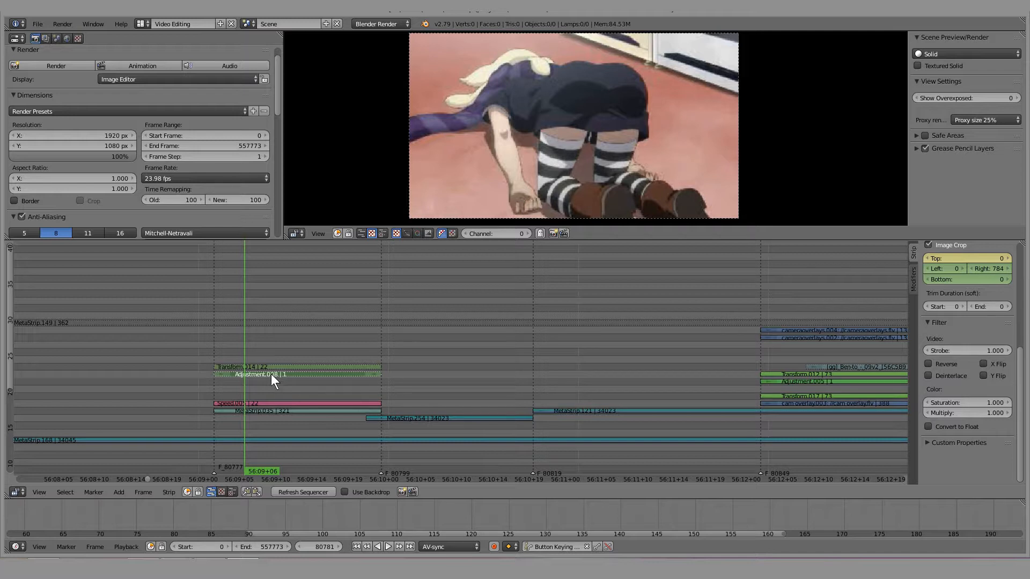
key("alt+h")
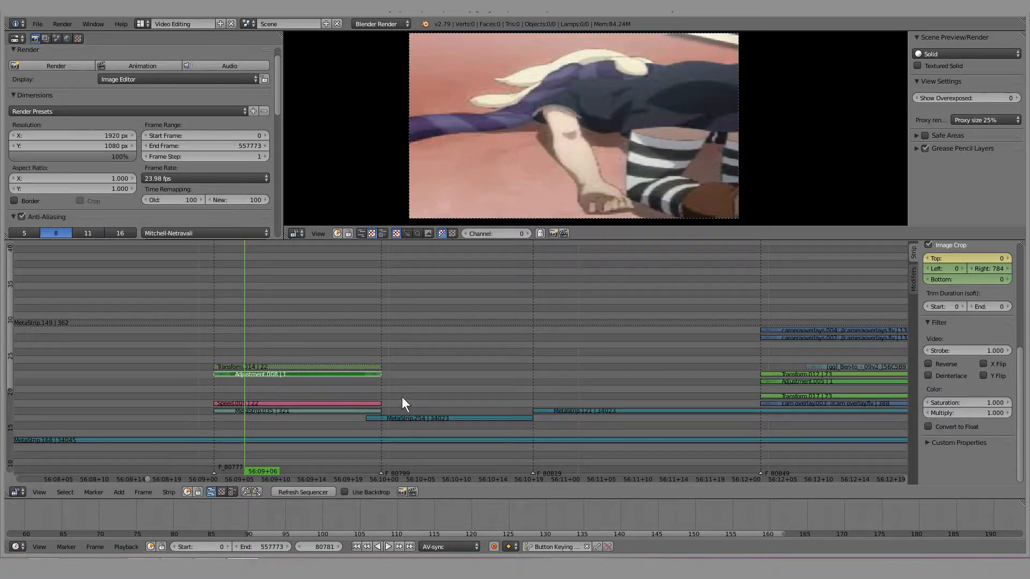
key("alt+a")
key("alt+a")
left_click(296, 397)
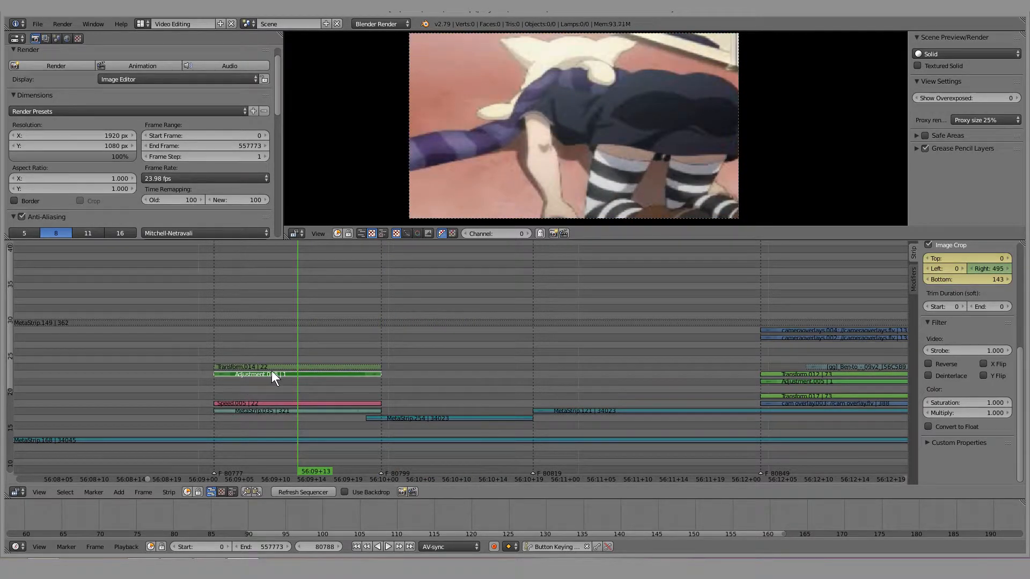
Select Speed.005 and MetaStrip.035 in turn to review how the speed effect sits on its source, and clear the selection
right_click(249, 404)
right_click(276, 410)
right_click(259, 403)
right_click(260, 413)
right_click(265, 402)
key("a")
middle_click_drag(247, 377, 340, 369)
scroll(300, 375, "up", 9)
Play the shot from around frame 80779 and compare the properties of MetaStrip.035 and Adjustment.008
left_click(188, 375)
key("alt+a")
key("alt+a")
right_click(204, 367)
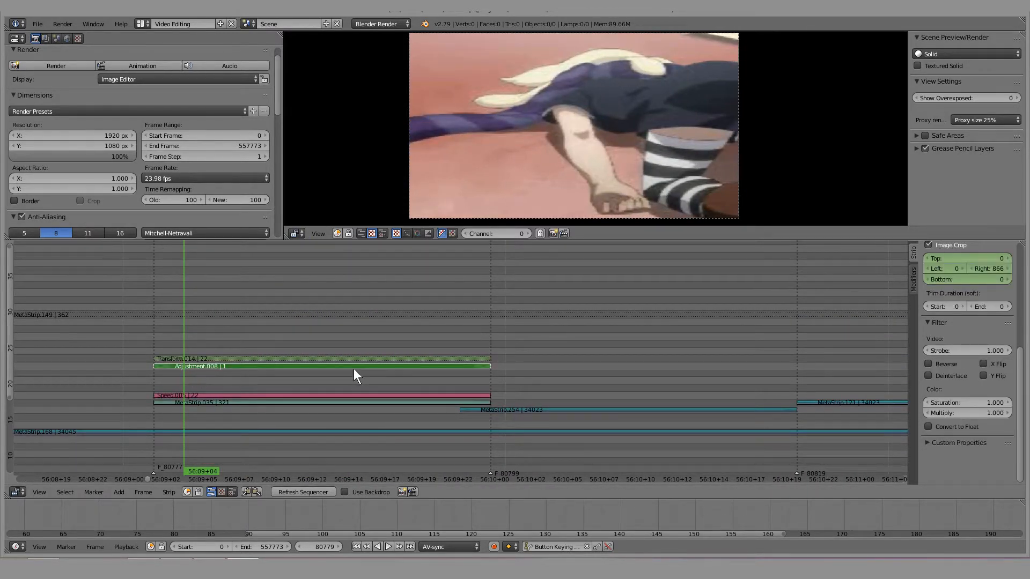
right_click(234, 393)
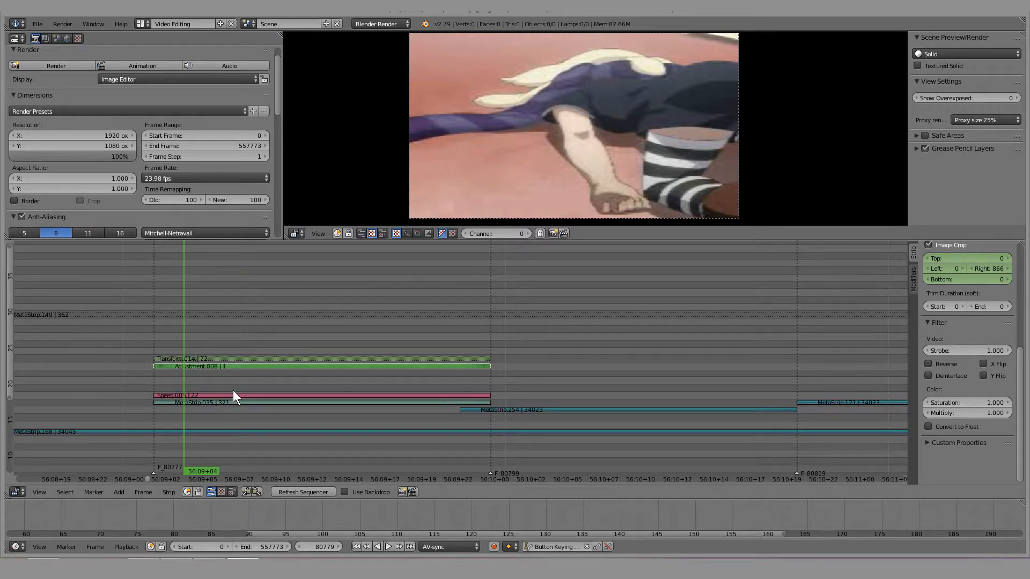
right_click(224, 405)
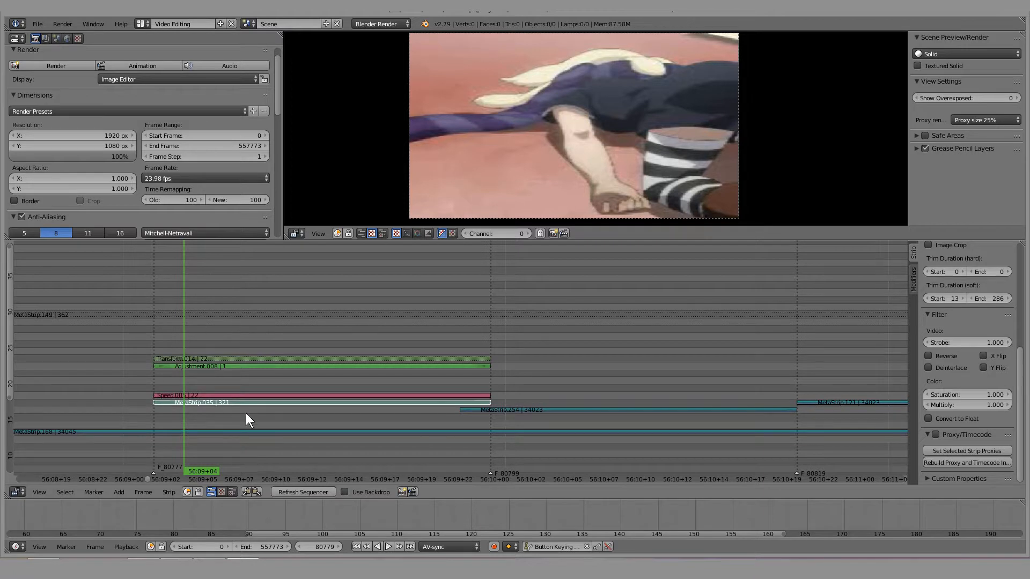
right_click(198, 369)
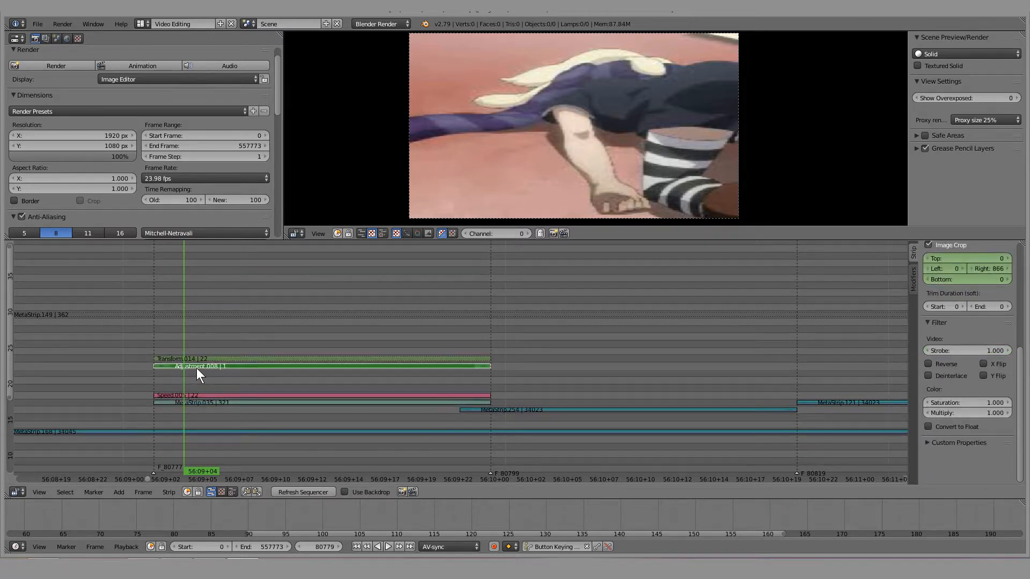
Unmute the Transform.014 strip and play the shot from frame 80777
middle_click_drag(188, 340, 306, 344)
left_click_drag(288, 349, 269, 350)
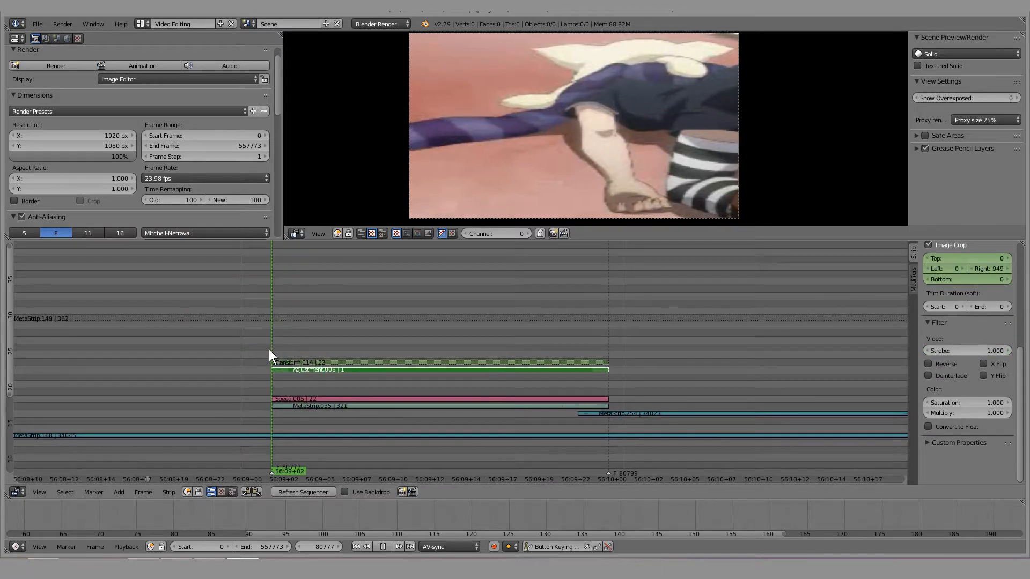
right_click(299, 363)
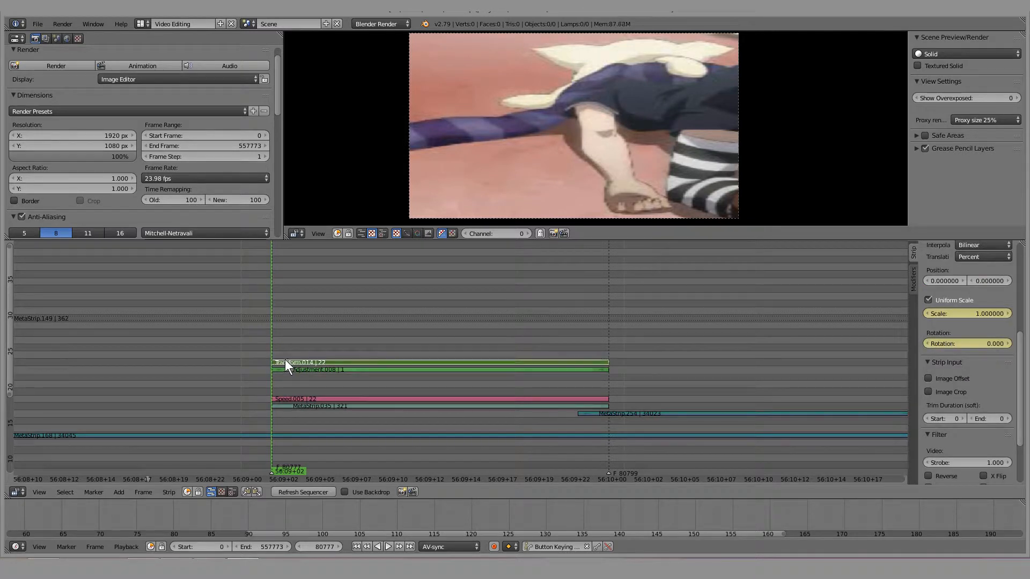
key("alt+a")
key("alt+a")
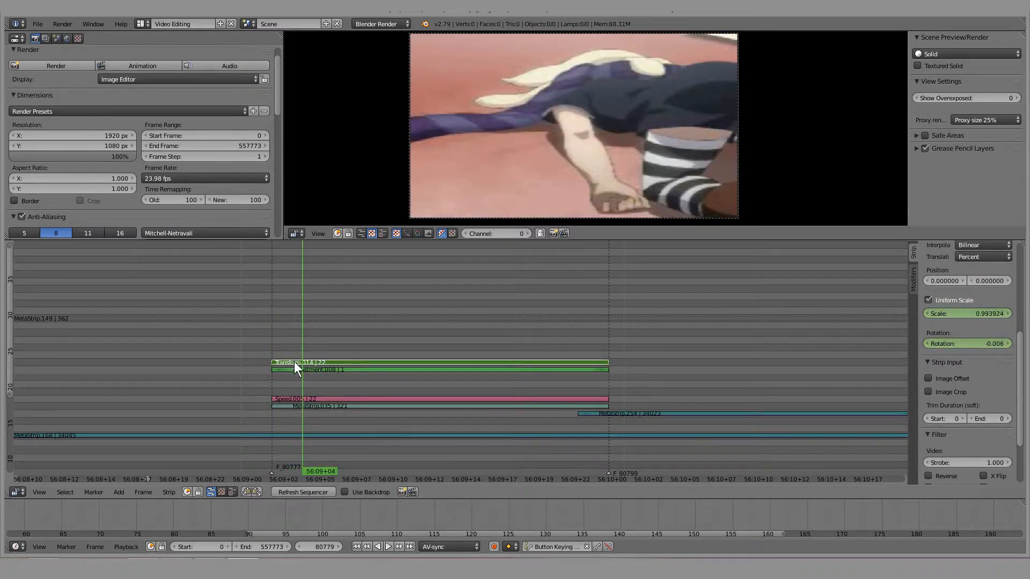
Compare Transform.014's scale and rotation at frames 80777 and 80778, and play its animation
left_click(270, 346)
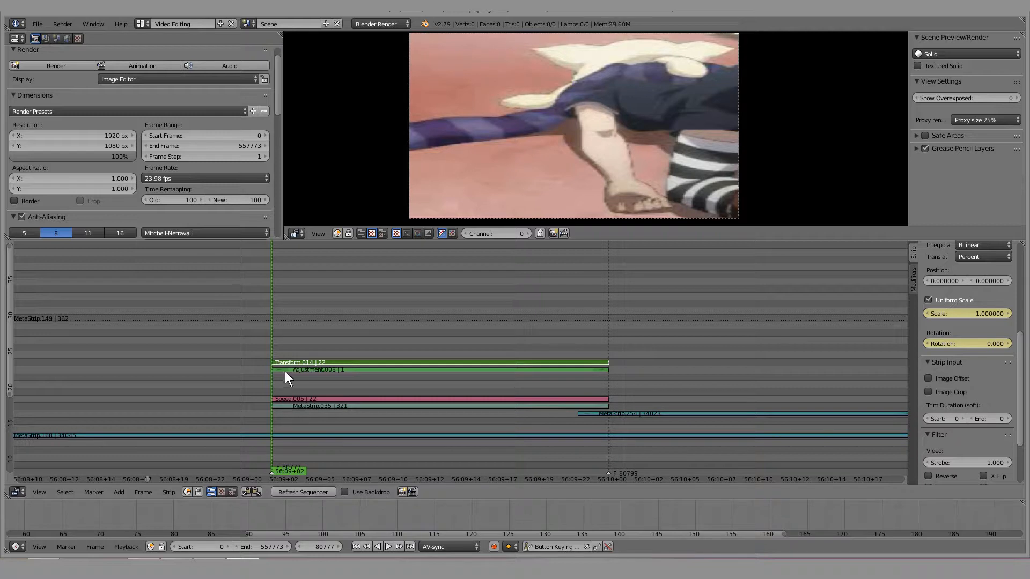
left_click(287, 325)
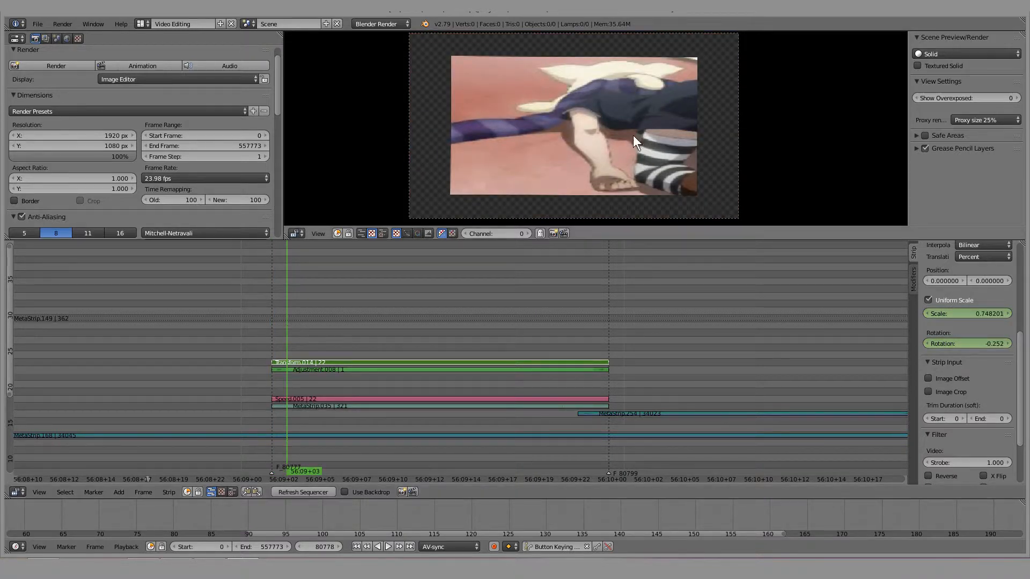
key("alt+a")
Return to frame 80777 and switch the Properties editor to the Graph Editor to view Transform.014's rotation and scale curves
left_click_drag(425, 330, 271, 323)
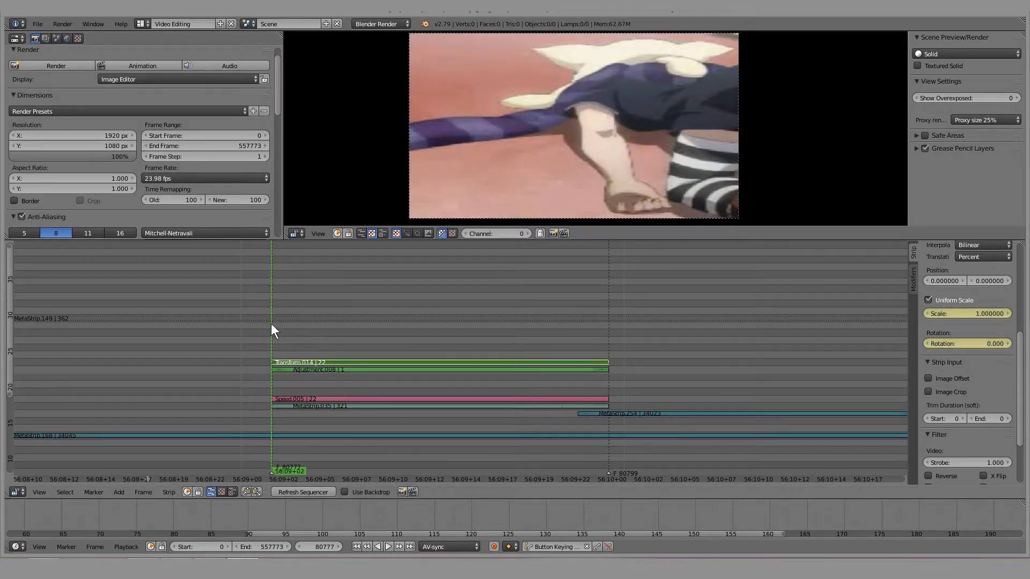
left_click(19, 36)
left_click(56, 83)
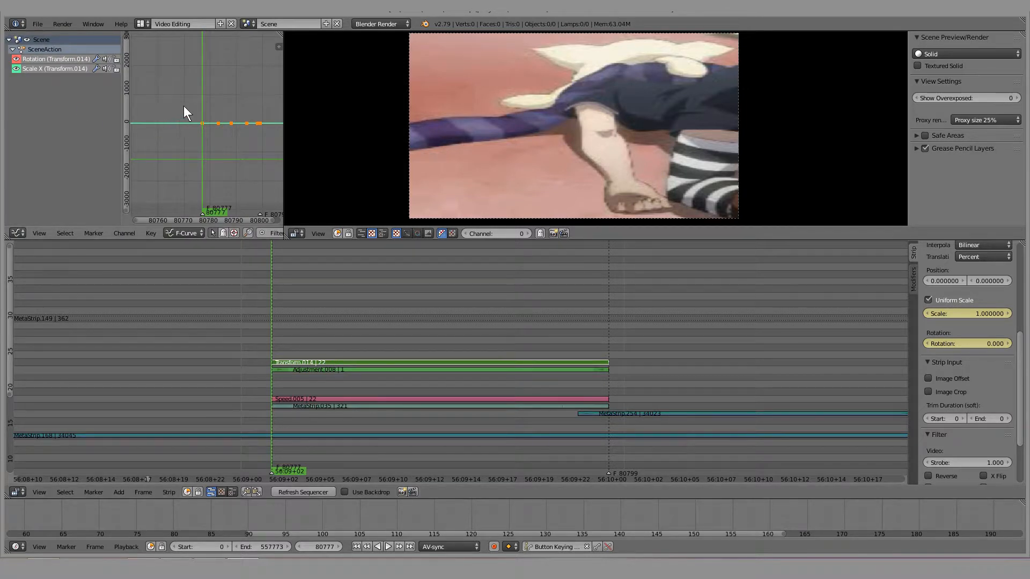
Fit Transform.014's curves in the Graph Editor and box-select the Scale X keyframes
key("Home")
scroll(198, 126, "up", 1)
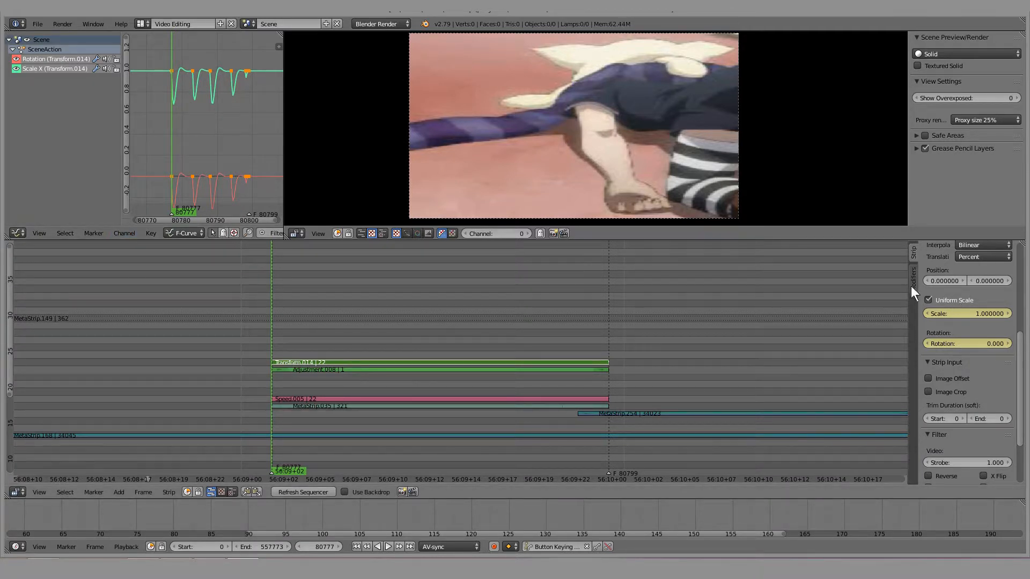
key("a")
key("a")
key("a")
key("b")
left_click_drag(172, 73, 239, 114)
Look through the keyframe interpolation modes and try scaling the selected Scale X keyframes along the time axis
left_click(144, 232)
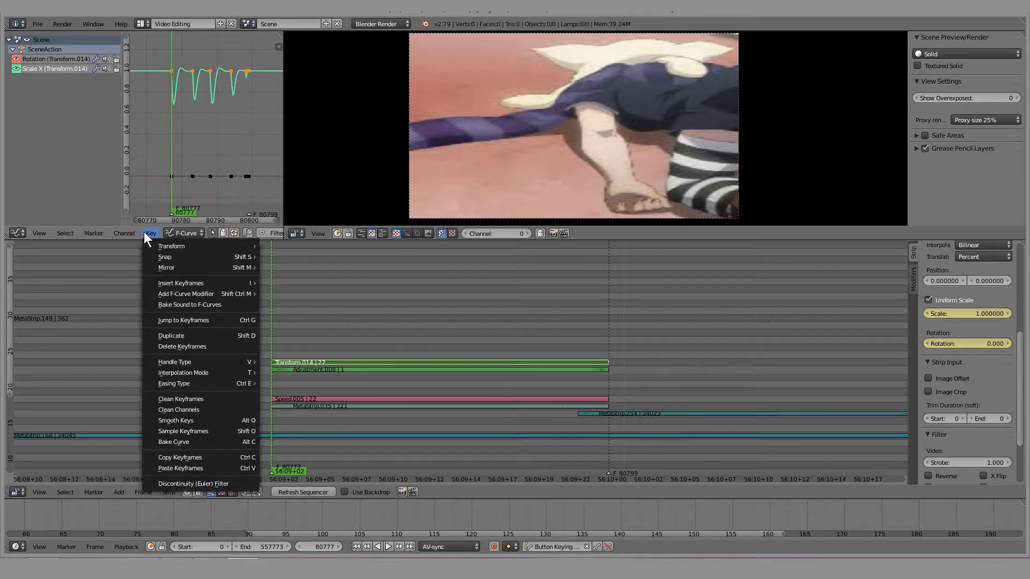
mouse_move(204, 374)
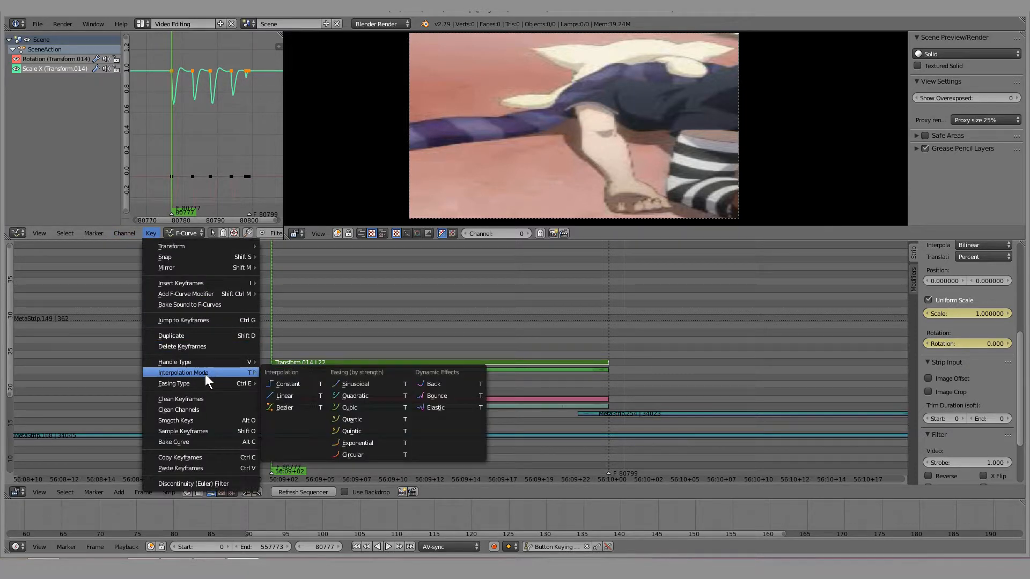
left_click(346, 394)
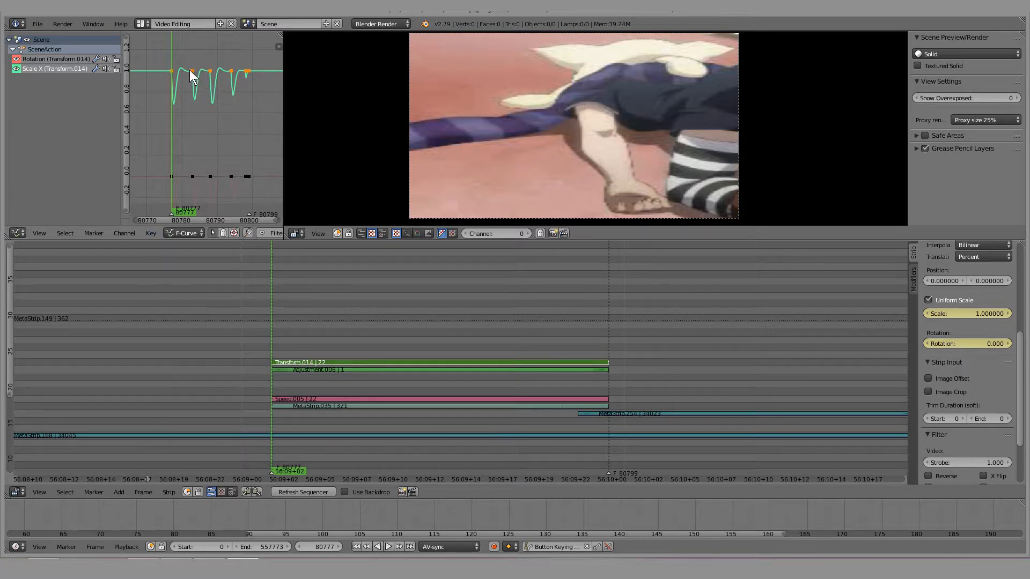
key("s")
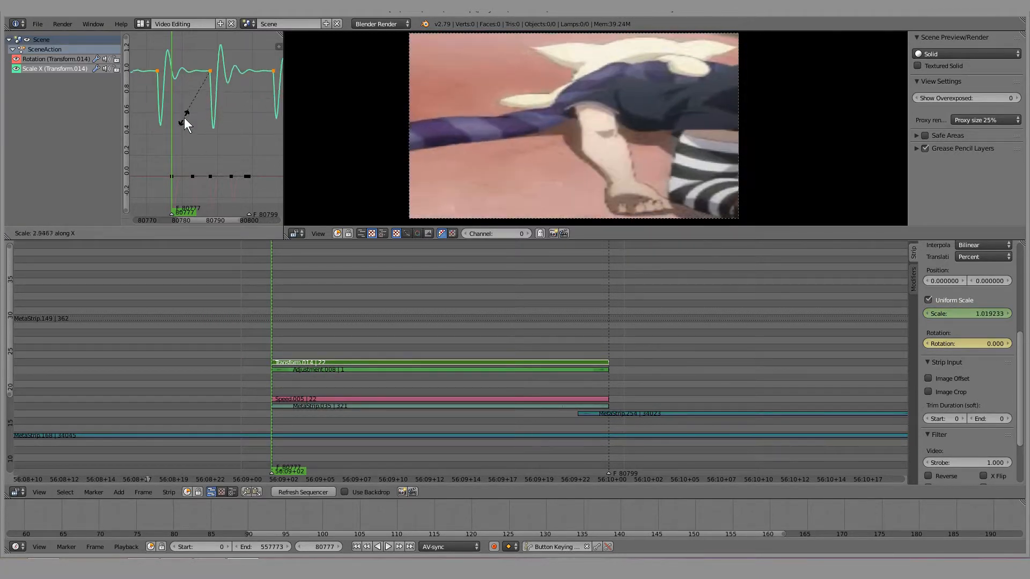
left_click(181, 121)
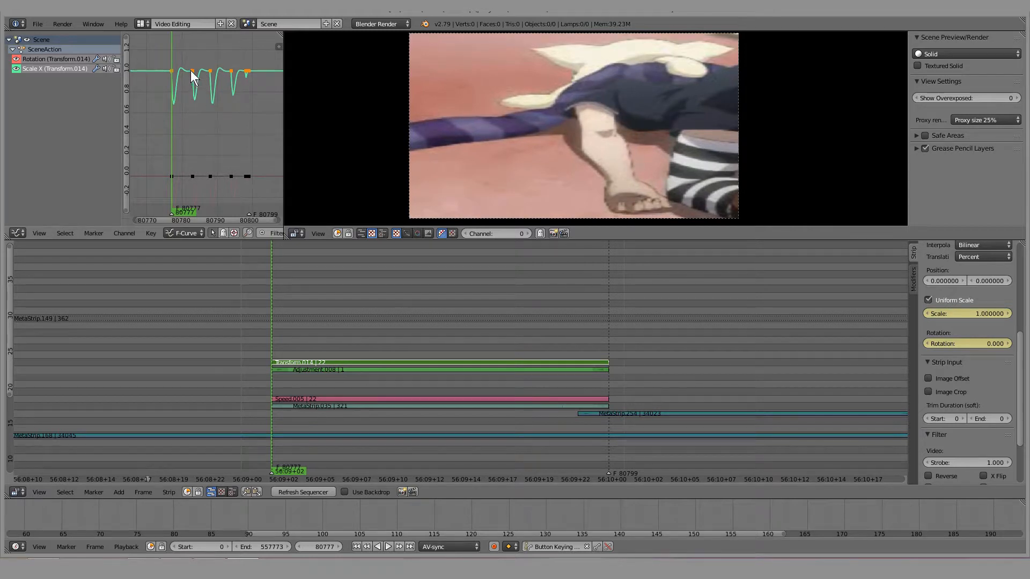
Play and scrub the start of the shot while checking Transform.014's scale and rotation against its curves
left_click(158, 137)
key("alt+a")
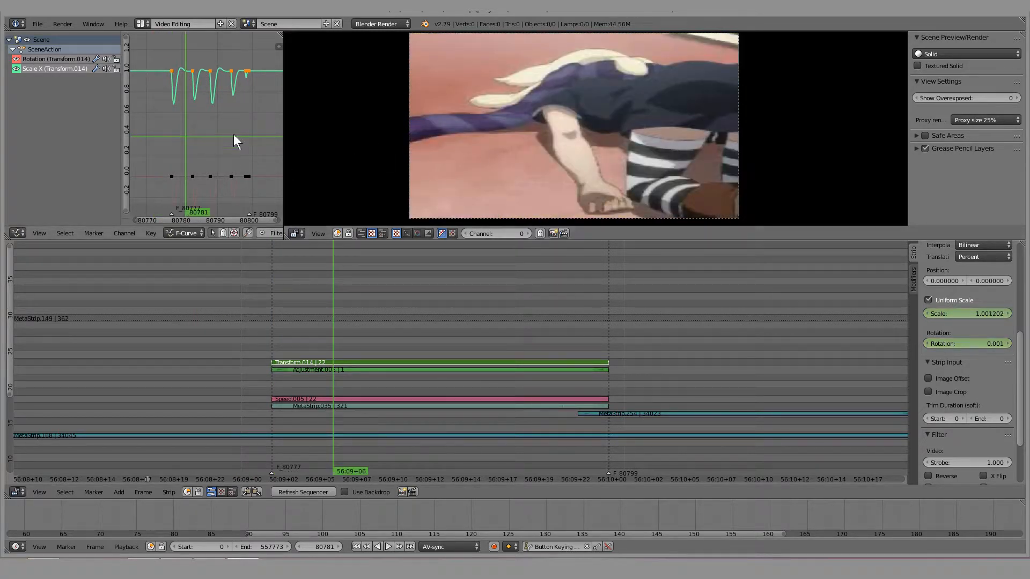
left_click_drag(159, 115, 186, 117)
key("alt+a")
scroll(973, 387, "down", 1)
scroll(970, 384, "up", 1)
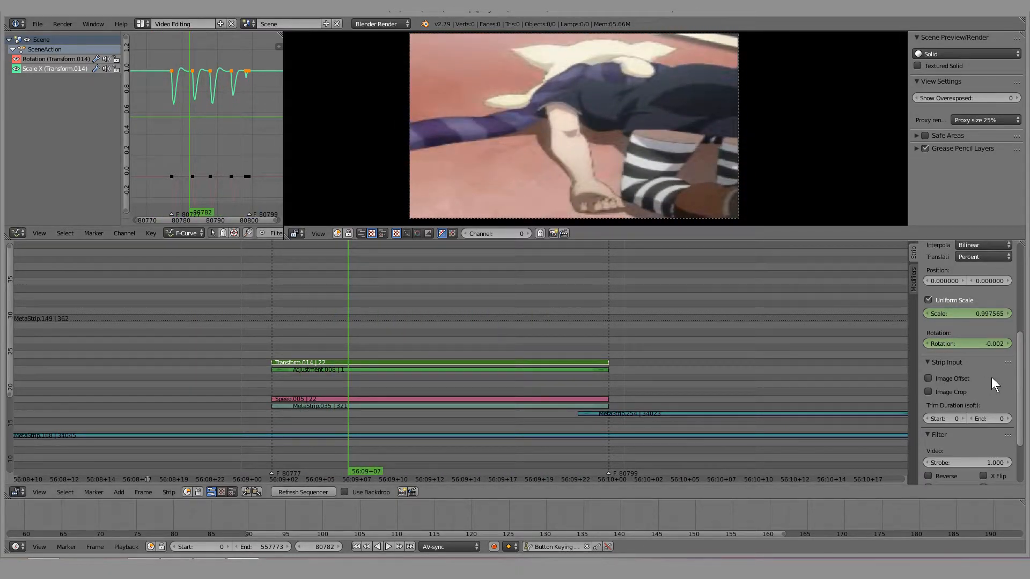
scroll(991, 379, "down", 4)
scroll(961, 366, "up", 5)
key("alt+a")
key("alt+a")
Select Adjustment.008, examine its keyframed image crop and play the shot from frame 80777
left_click(299, 369)
scroll(992, 379, "down", 5)
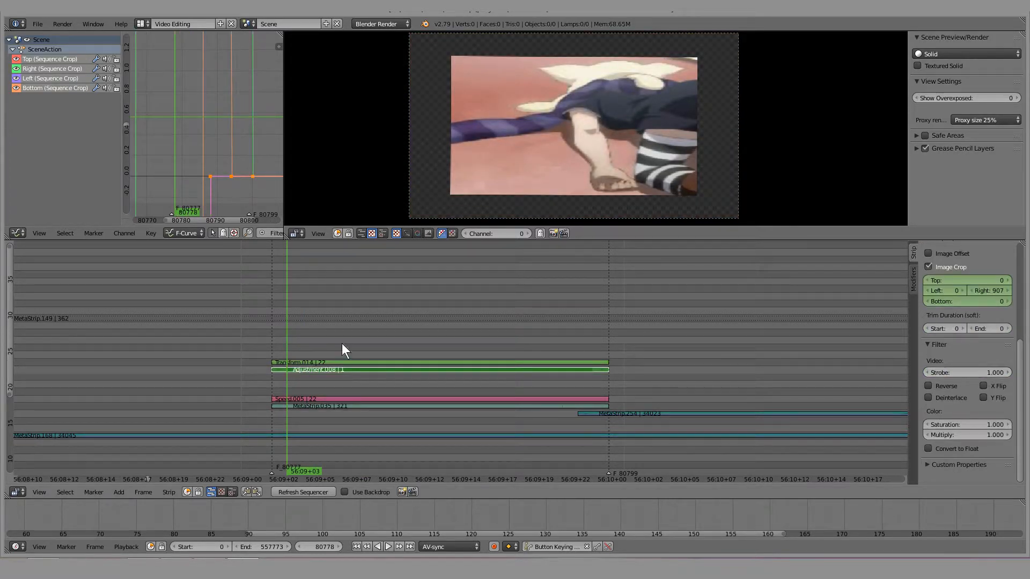
left_click(272, 349)
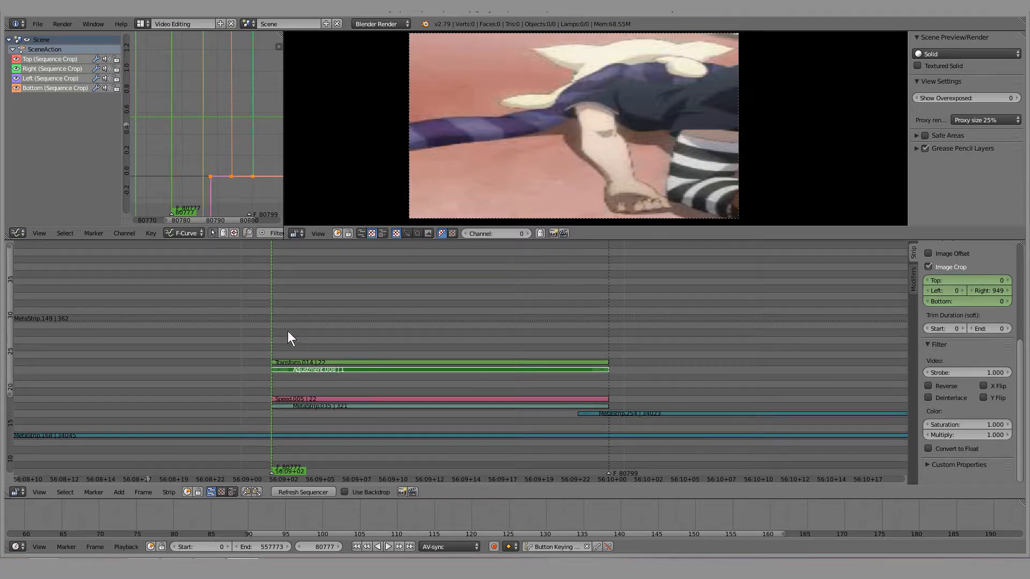
key("alt+a")
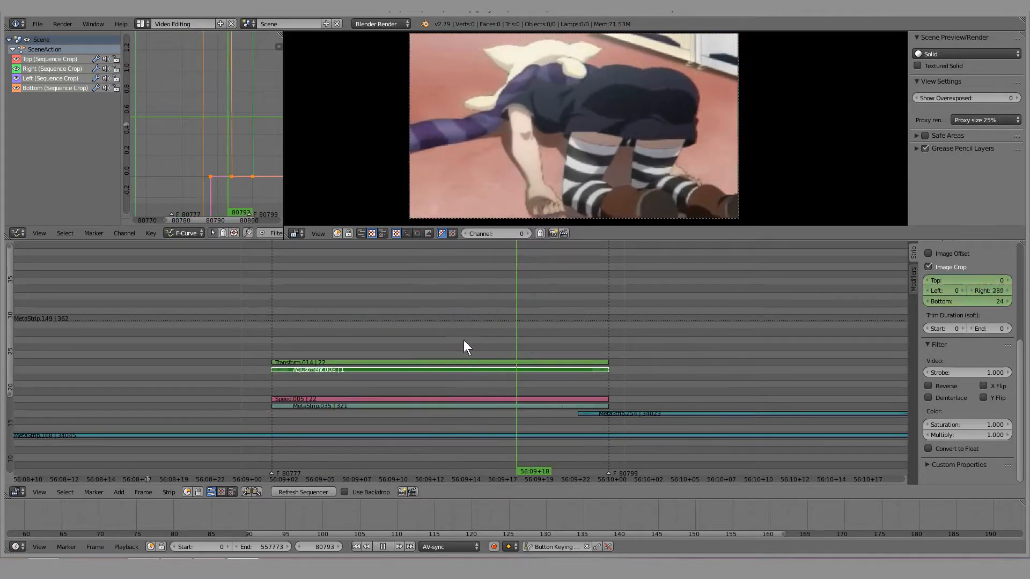
key("alt+a")
Mute the Transform.014 strip and play the shot from frame 80777 without its animation
left_click_drag(463, 340, 332, 364)
right_click(333, 364)
key("Left")
key("Left")
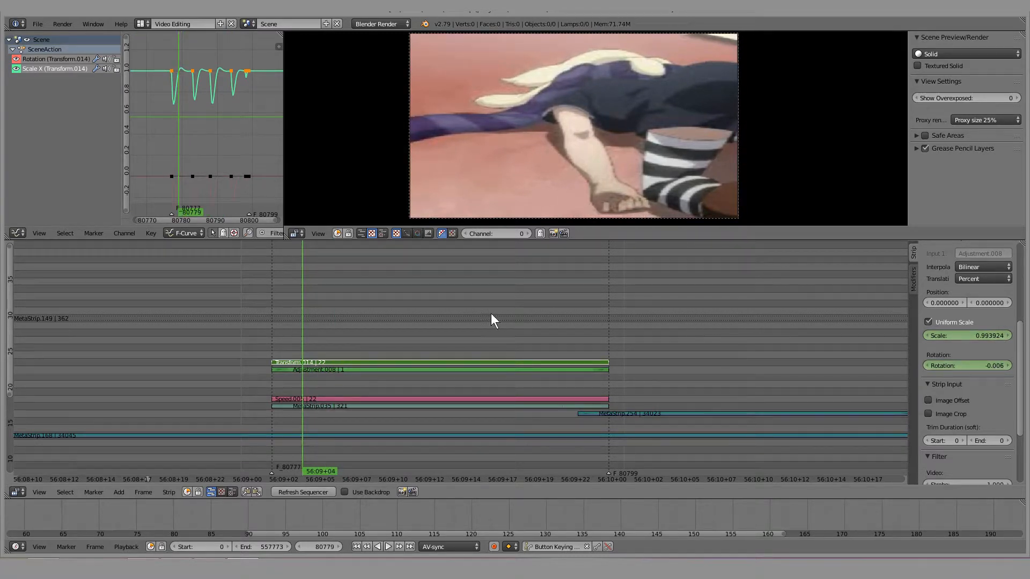
key("h")
left_click(270, 335)
key("alt+a")
left_click_drag(467, 340, 445, 333)
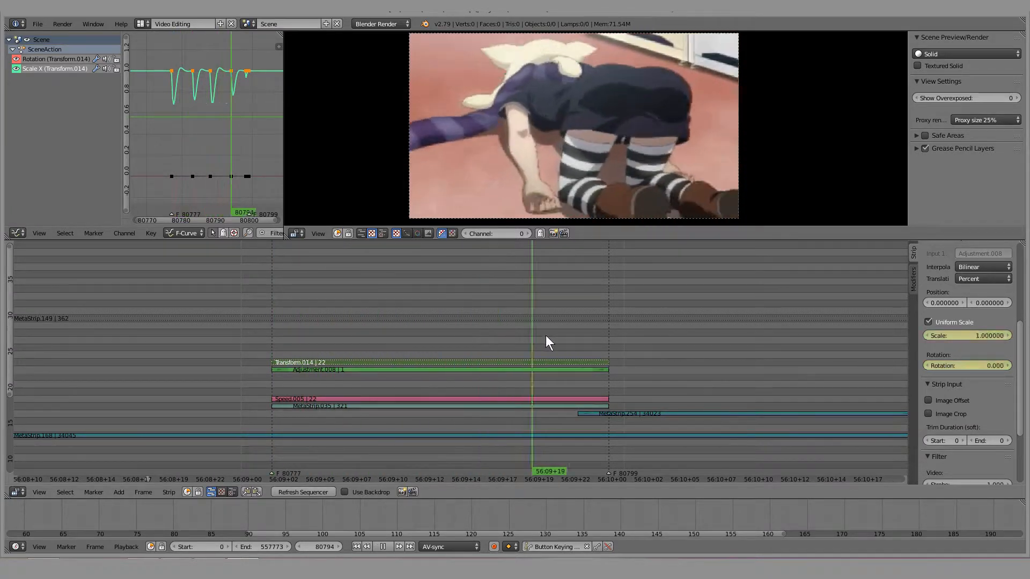
key("Escape")
Unmute the Transform.014 strip and replay the shot with its shaking animation
key("alt+h")
key("alt+a")
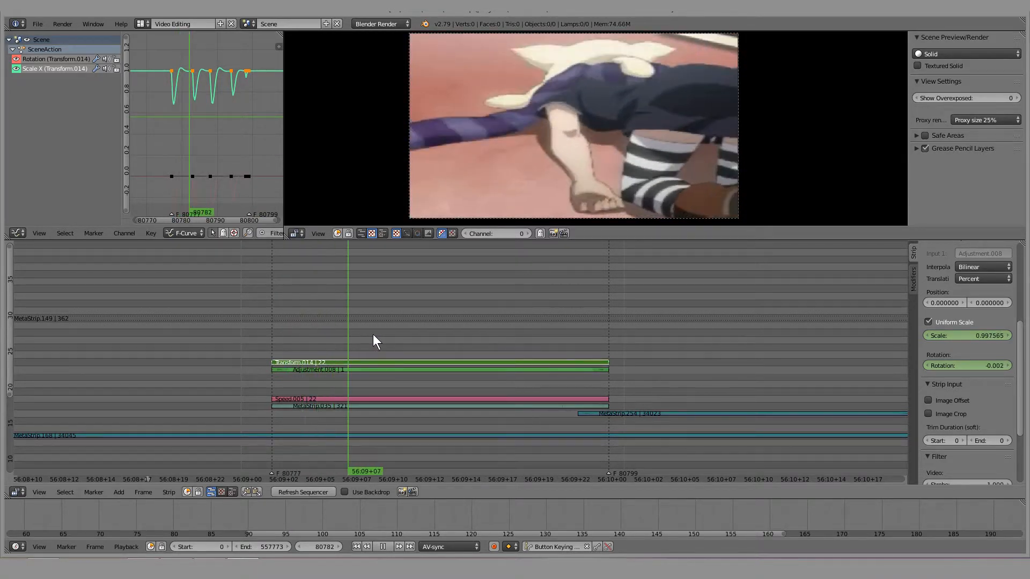
key("alt+a")
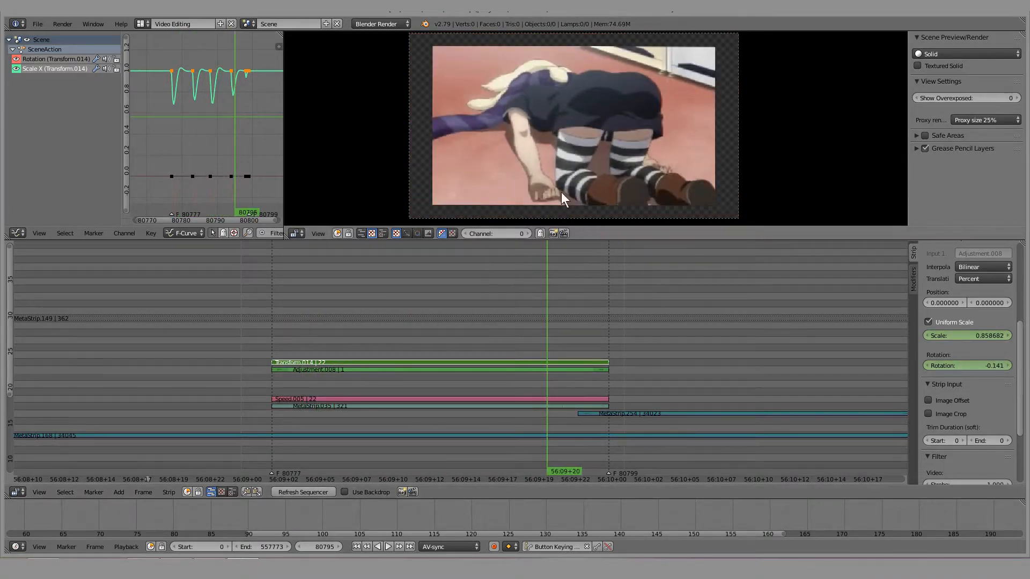
key("alt+a")
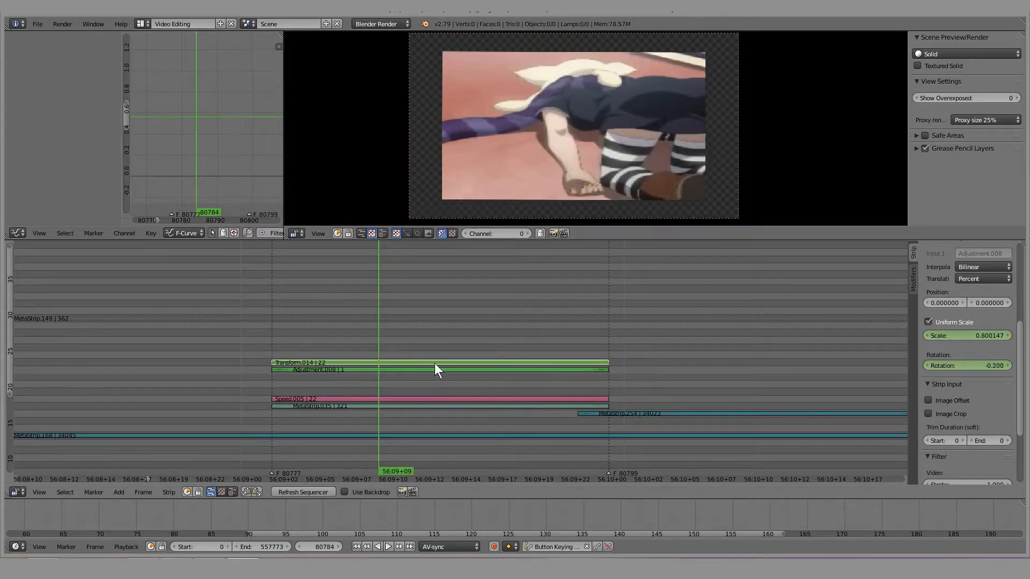
Mute Transform.014 for playback from frame 80777, and unmute it to compare both versions
key("h")
left_click(267, 333)
key("alt+a")
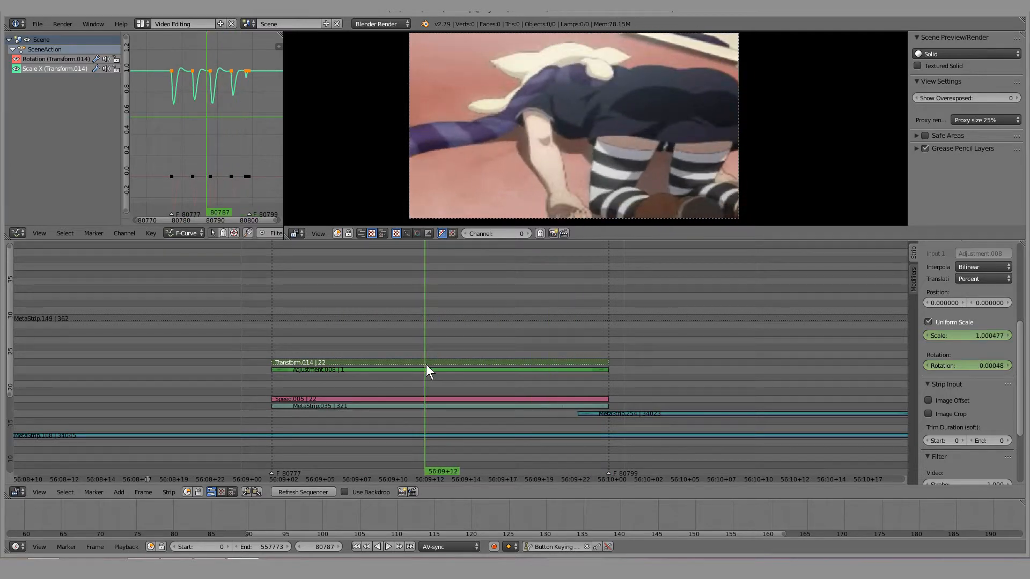
key("alt+h")
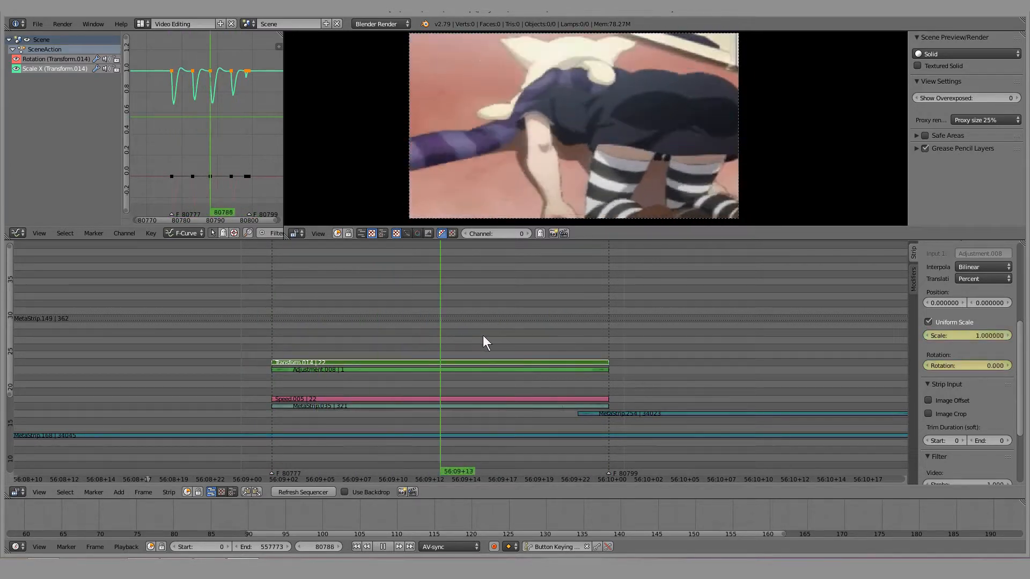
key("alt+a")
Mute the Transform.014 strip and start playback from frame 80777
key("h")
left_click(257, 335)
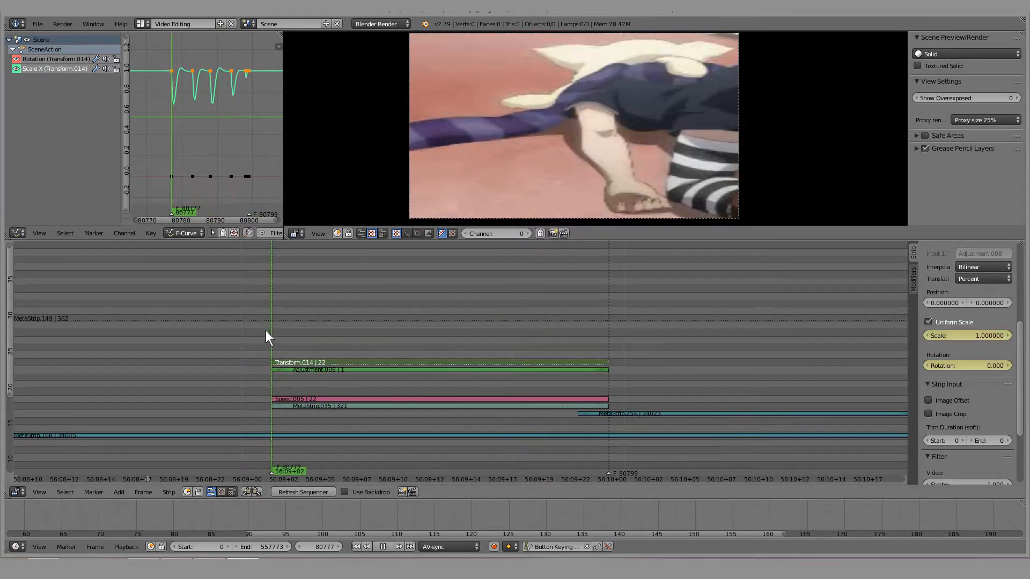
left_click(388, 546)
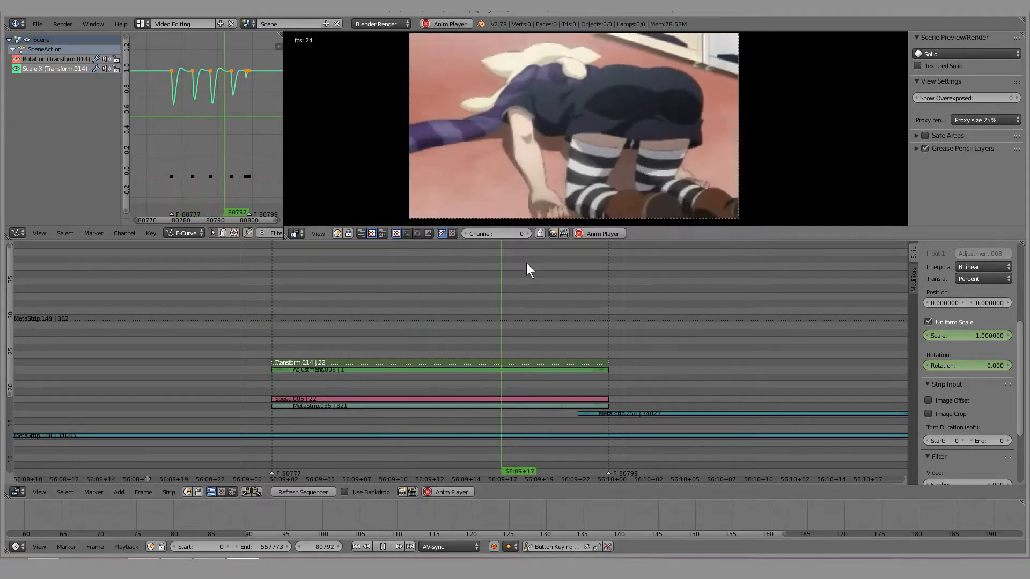
Go along the sequence to the shot starting at frame 80849 and scrub through its strips
scroll(452, 379, "down", 19)
middle_click_drag(572, 355, 297, 366)
scroll(315, 356, "up", 4)
middle_click_drag(431, 320, 308, 317)
scroll(300, 309, "down", 5)
left_click_drag(301, 307, 317, 307)
scroll(311, 310, "up", 7)
left_click(217, 305)
left_click_drag(216, 305, 140, 304)
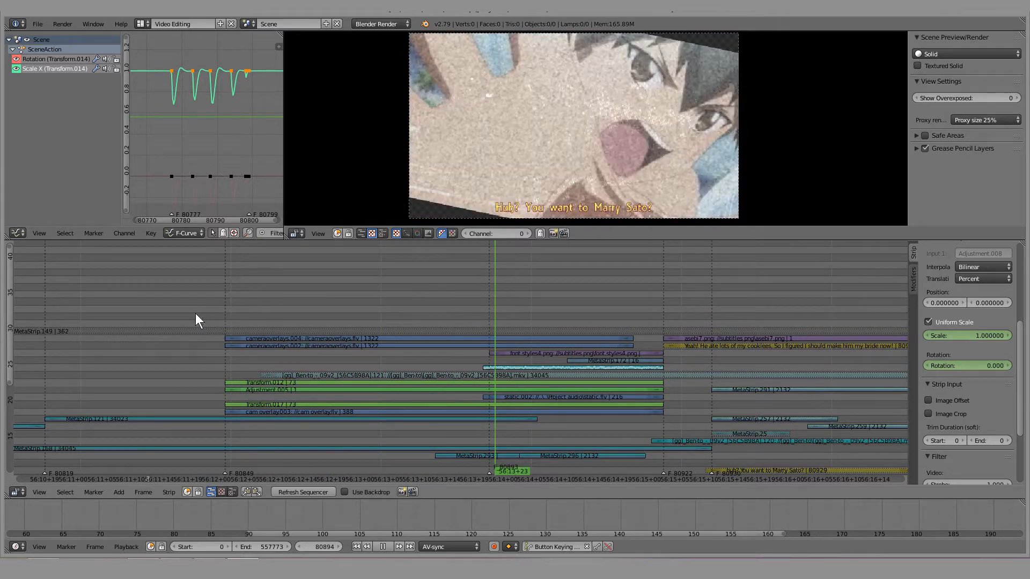
Play the shot from around frame 80849 and examine the enlarged preview at frame 80855
left_click(220, 310)
left_click(382, 546)
left_click(387, 547)
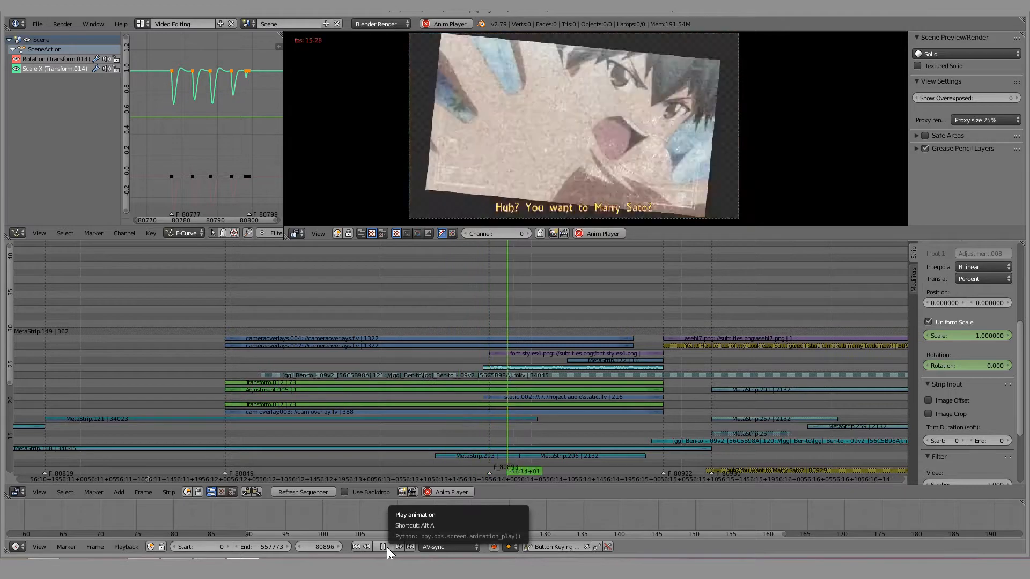
left_click(387, 547)
left_click(261, 299)
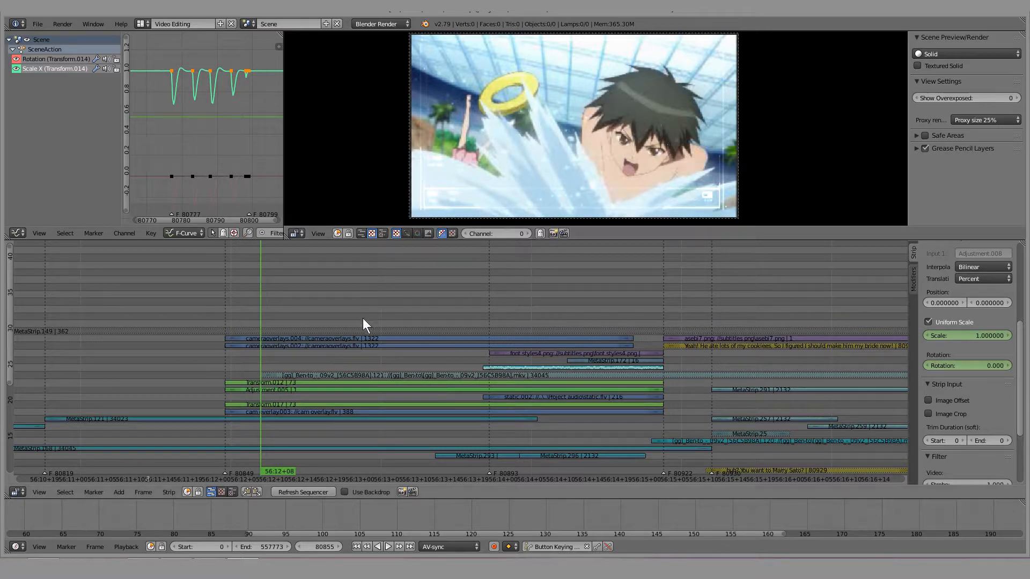
scroll(464, 158, "up", 2)
scroll(446, 172, "down", 1)
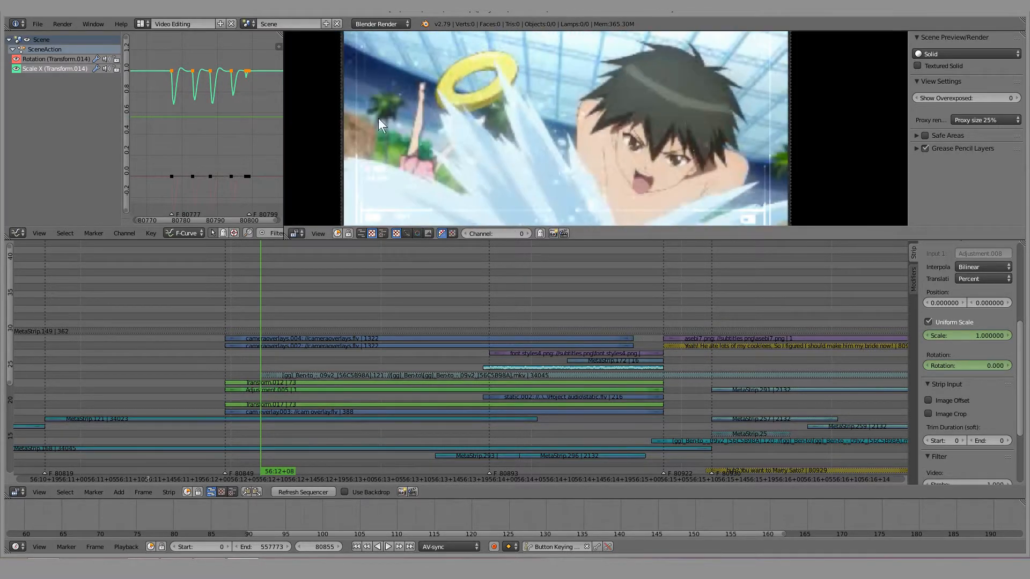
Mute the cam overlay.003, Transform.017, Transform.012 and Adjustment.005 strips
left_click(323, 333)
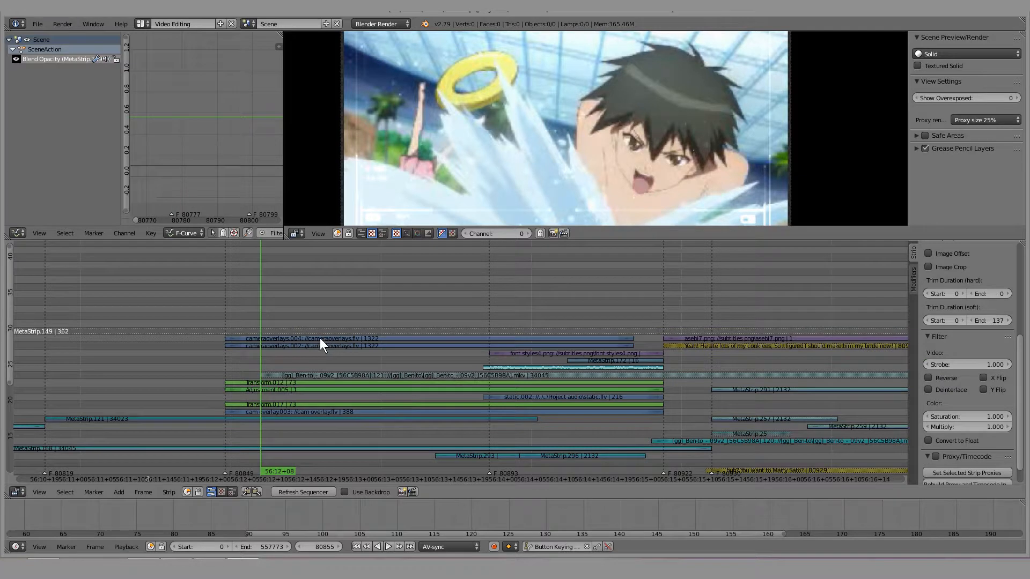
key("a")
mouse_move(229, 387)
left_mouse_down()
mouse_move(197, 384)
mouse_move(213, 389)
left_mouse_up()
right_click(289, 410)
key("h")
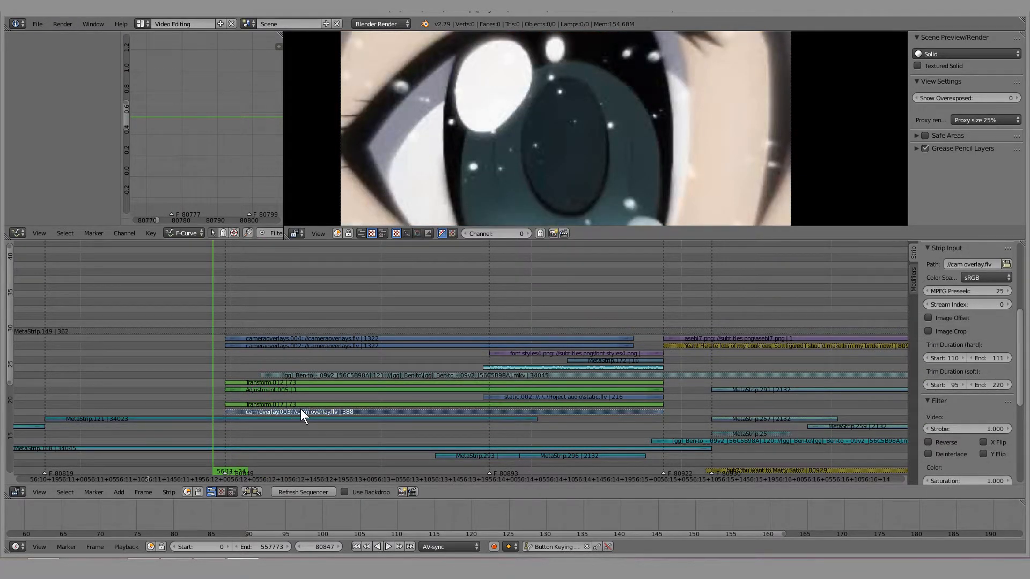
right_click(303, 404)
key("h")
right_click(328, 382)
key("h")
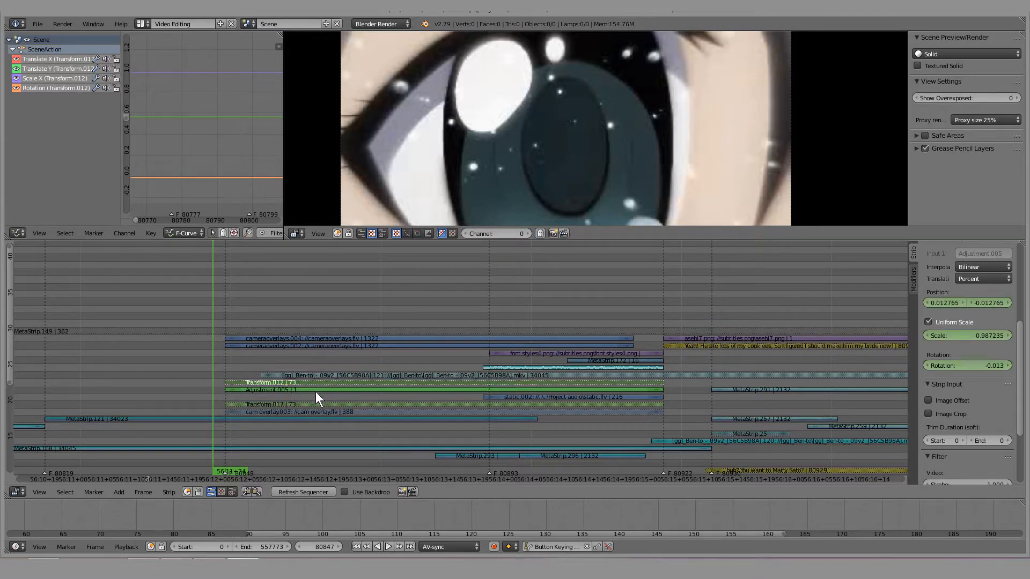
right_click(316, 391)
key("h")
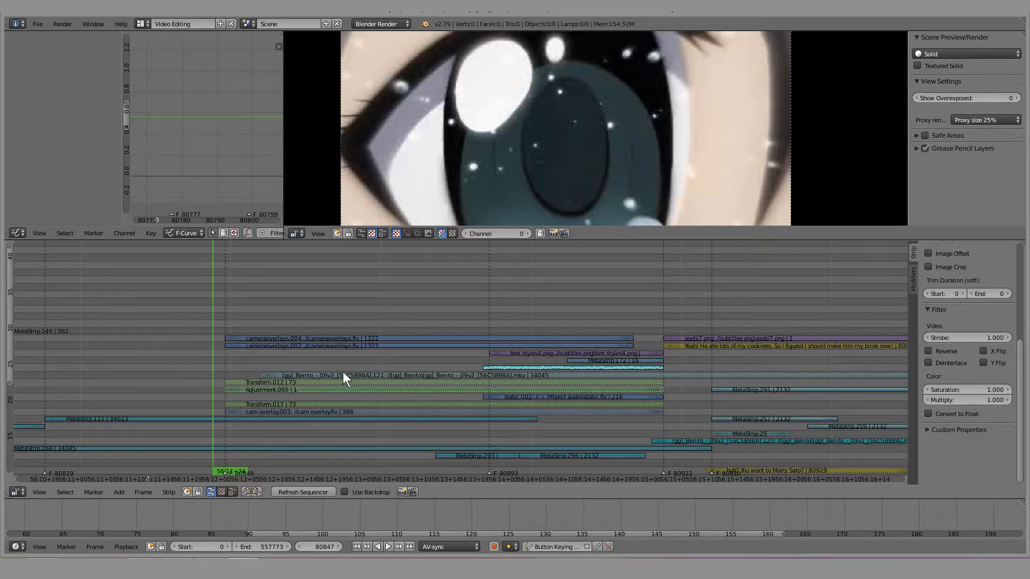
Delete the muted Bento movie strip above Transform.012
right_click(343, 372)
key("x")
left_click(343, 372)
Mute the cameraoverlays.004 and cameraoverlays.002 strips and play the shot without overlays
right_click(336, 344)
right_click(336, 336)
key("h")
right_click(324, 347)
key("h")
key("alt+a")
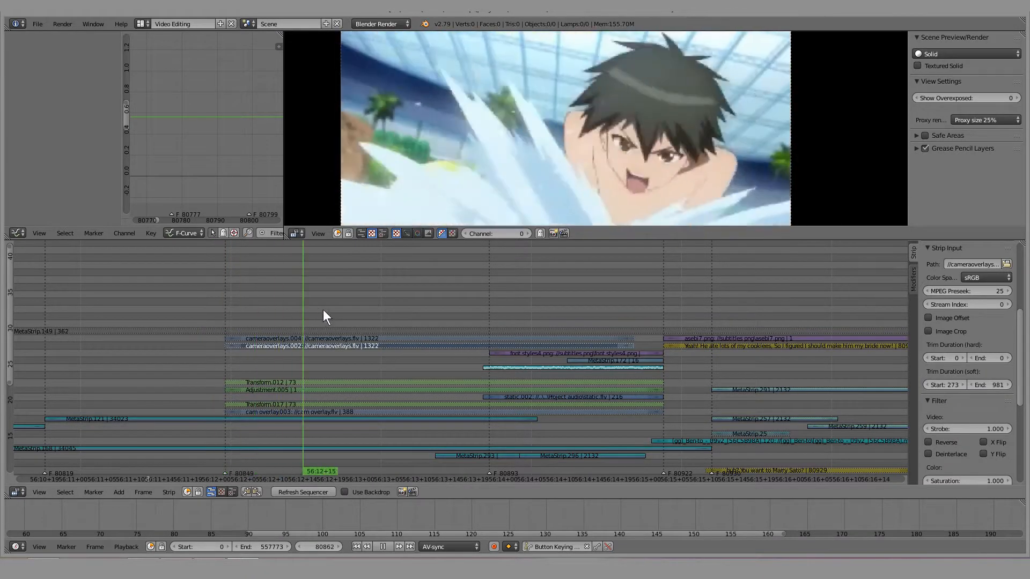
key("Escape")
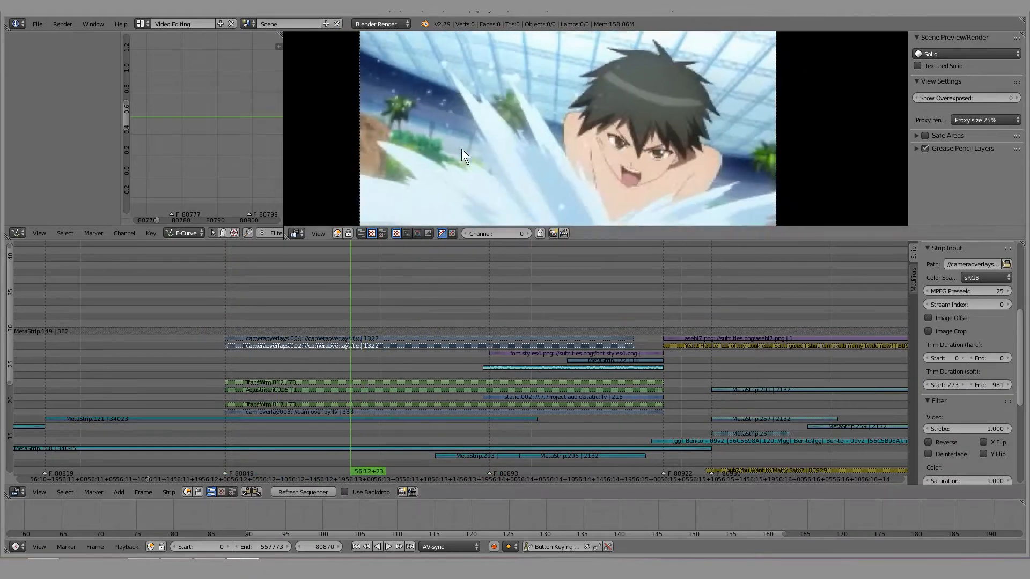
Unmute cameraoverlays.004, play its overlay over the shot and examine its blend settings
right_click(337, 338)
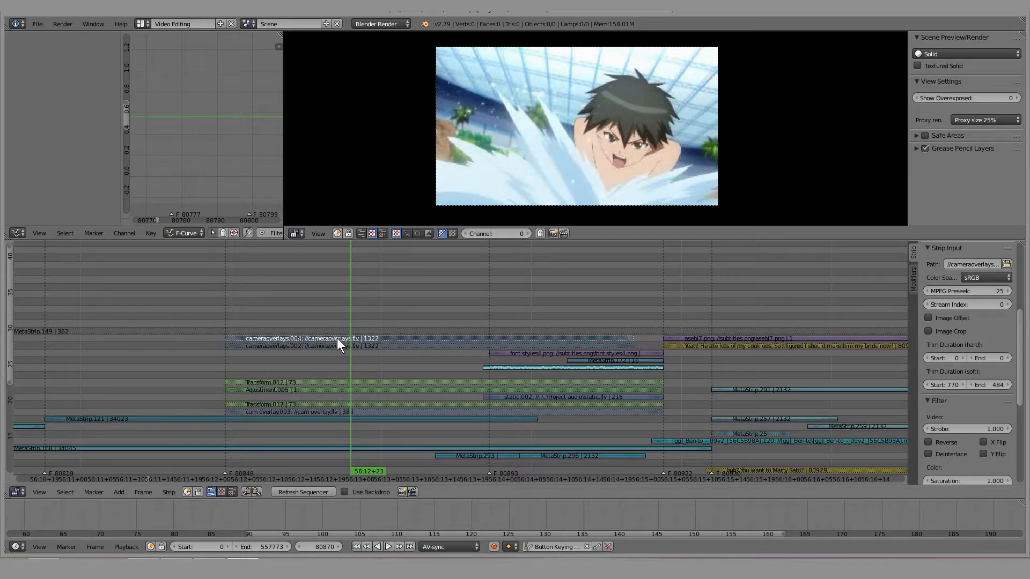
key("alt+h")
key("shift+alt+a")
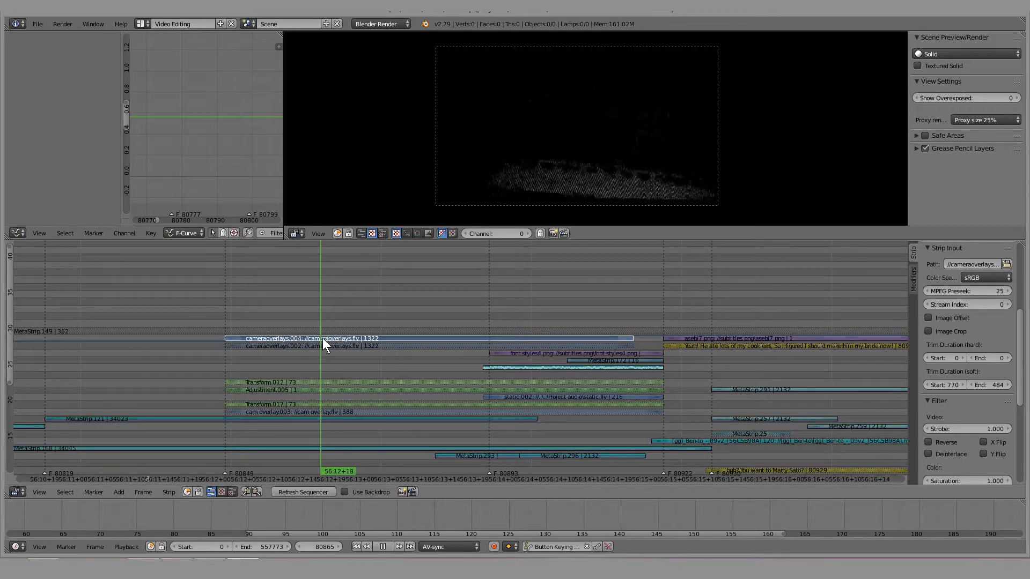
key("Escape")
mouse_move(372, 334)
left_mouse_down()
mouse_move(458, 336)
mouse_move(299, 339)
mouse_move(465, 338)
mouse_move(388, 339)
left_mouse_up()
scroll(967, 342, "up", 6)
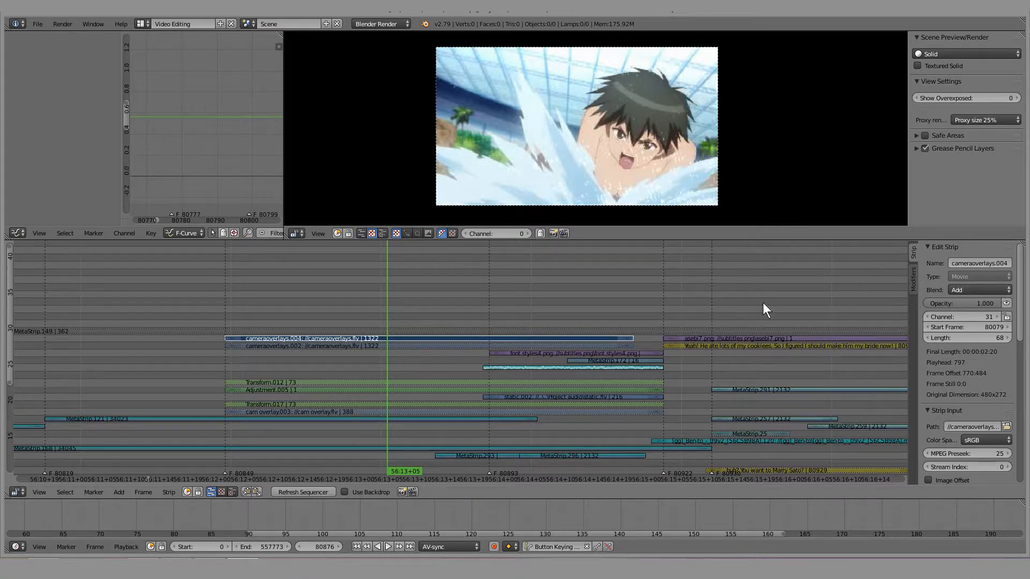
Unmute the cameraoverlays.002 strip and view the shot at frame 80862
left_click_drag(382, 336, 379, 295)
right_click(312, 347)
left_click(294, 327)
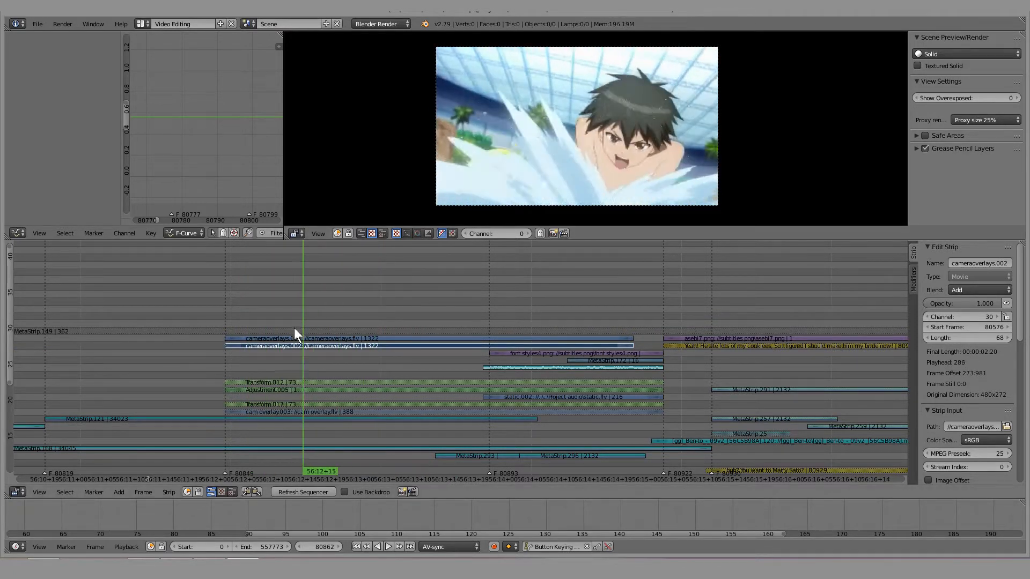
Unmute the cam overlay.003 strip and play its camera overlay
right_click(326, 408)
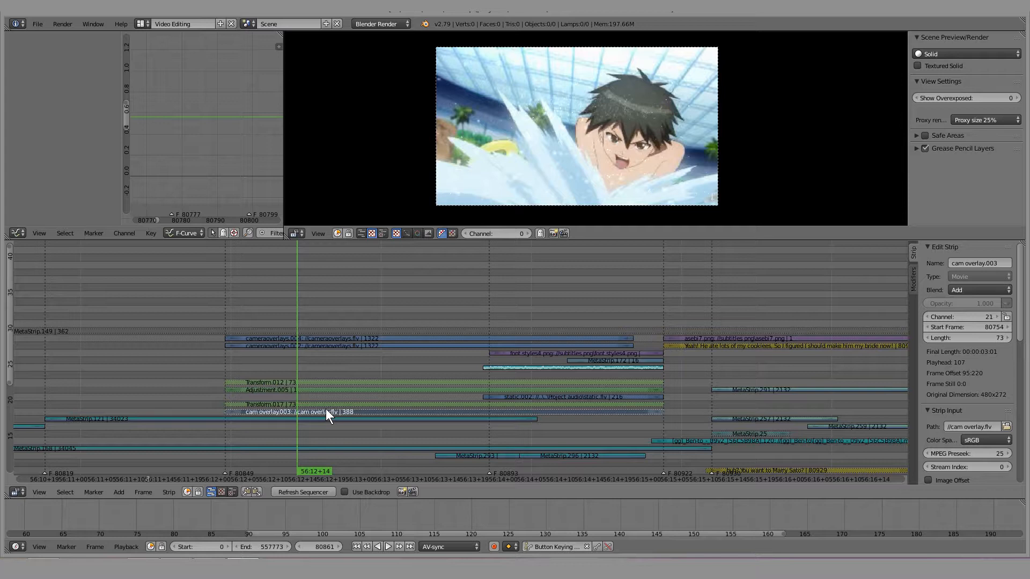
key("alt+h")
left_click_drag(326, 409, 262, 416)
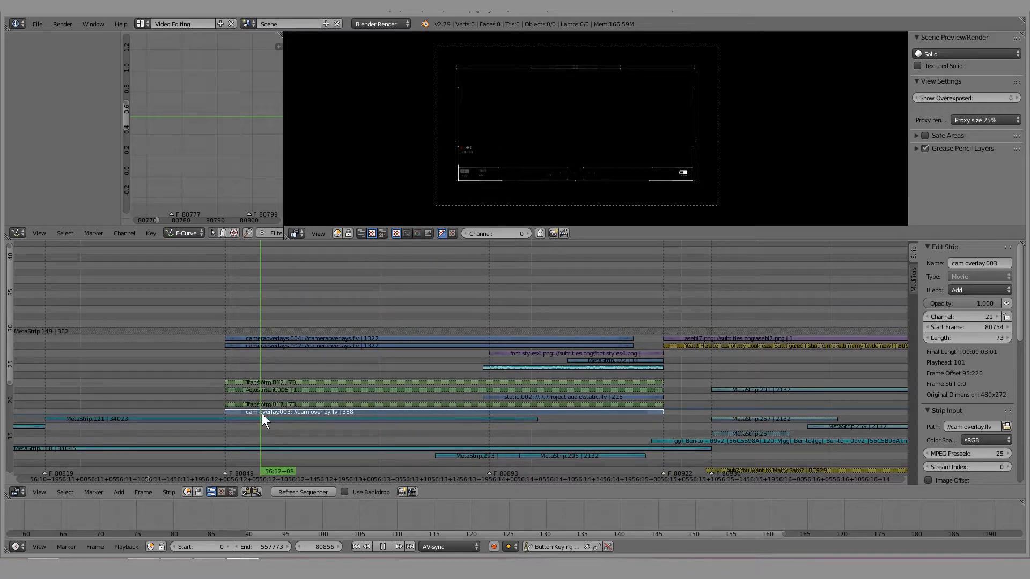
Unmute the Transform.017 strip above cam overlay.003 and play the shot from frame 80850
right_click(272, 402)
left_click(233, 299)
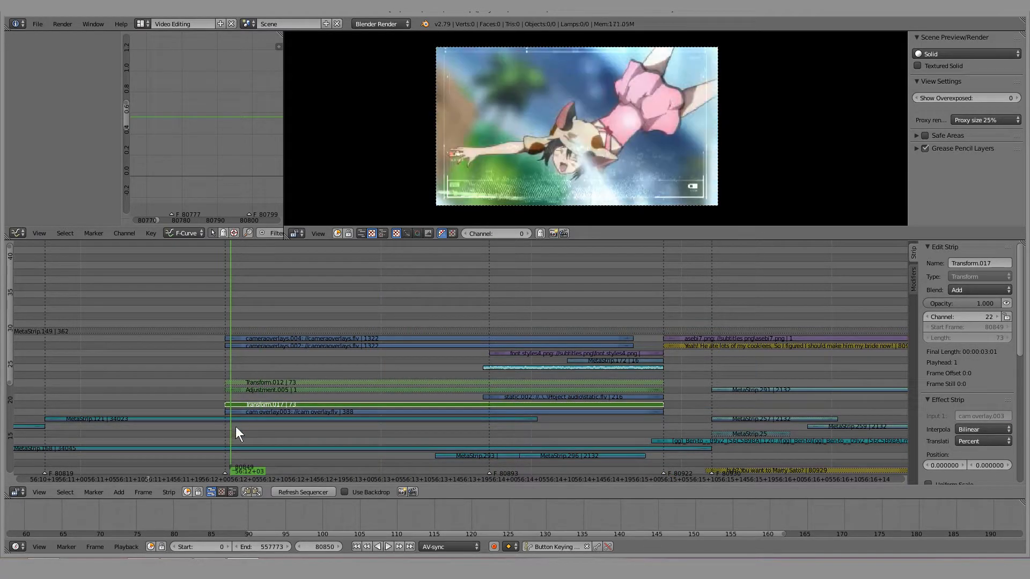
key("alt+a")
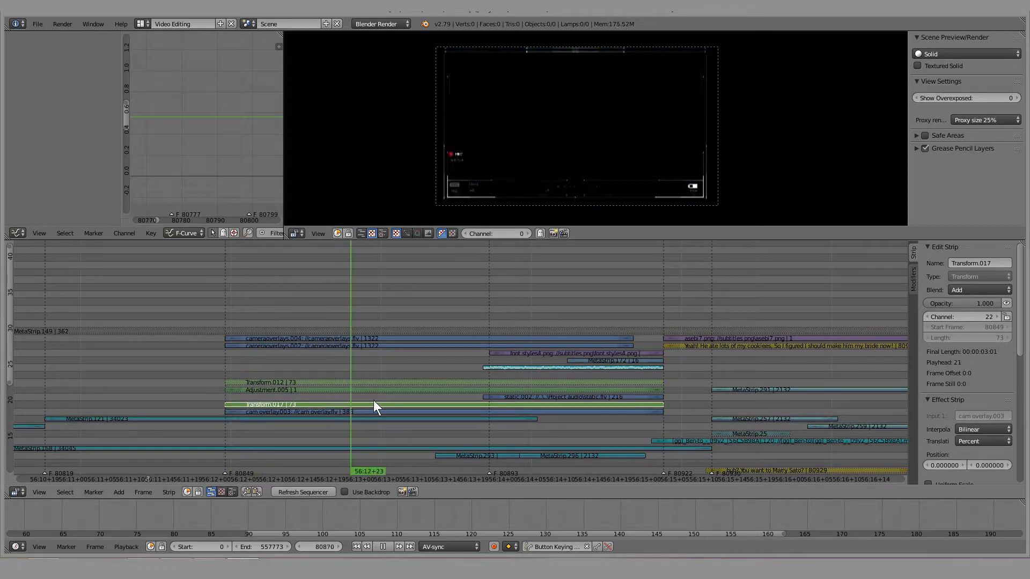
mouse_move(410, 400)
left_mouse_down()
mouse_move(522, 406)
mouse_move(415, 408)
left_mouse_up()
Examine Transform.017's scale and blend settings and replay the shot with its overlay
scroll(993, 414, "down", 3)
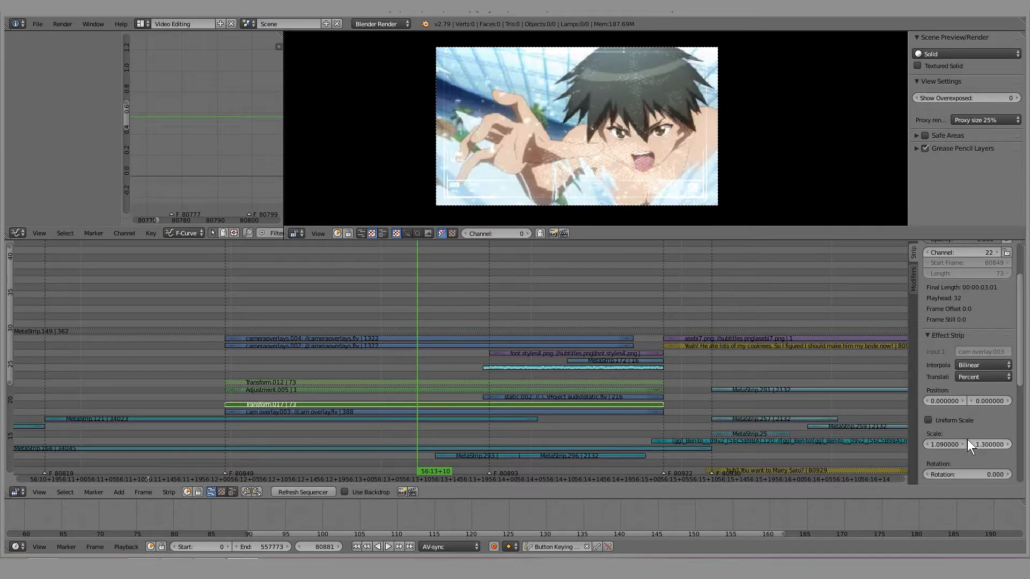
left_click_drag(386, 405, 315, 397)
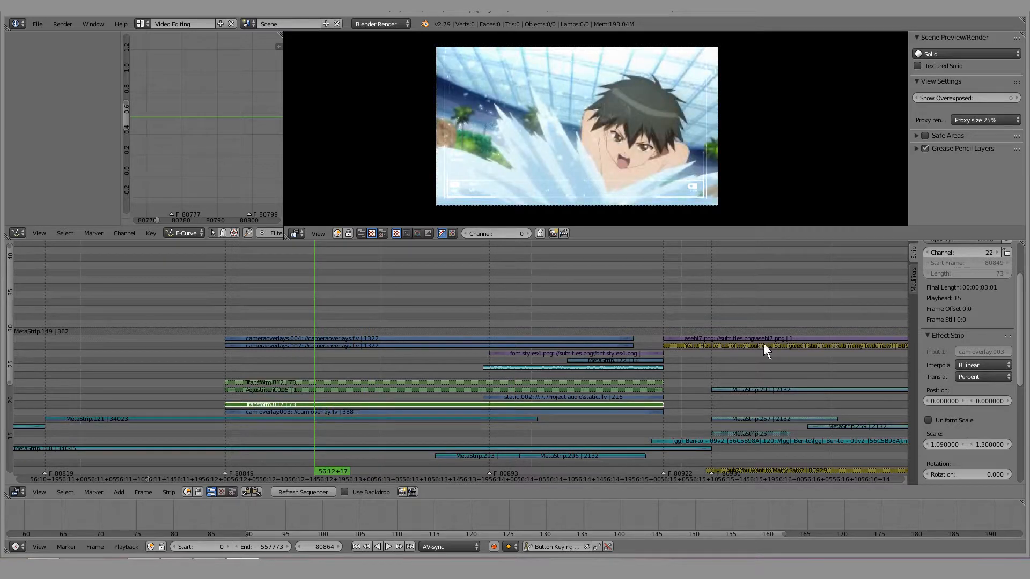
scroll(953, 350, "up", 3)
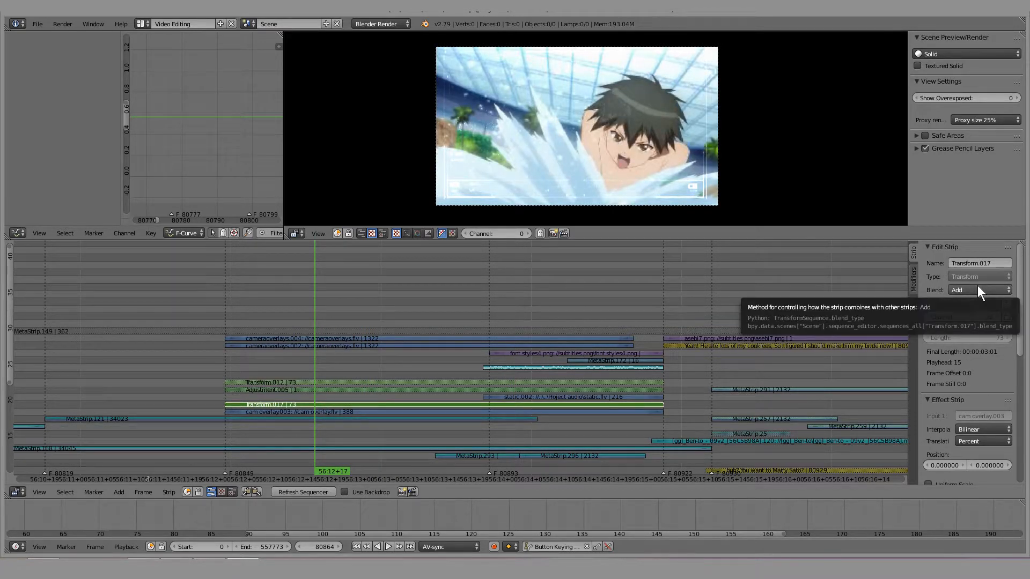
key("alt+a")
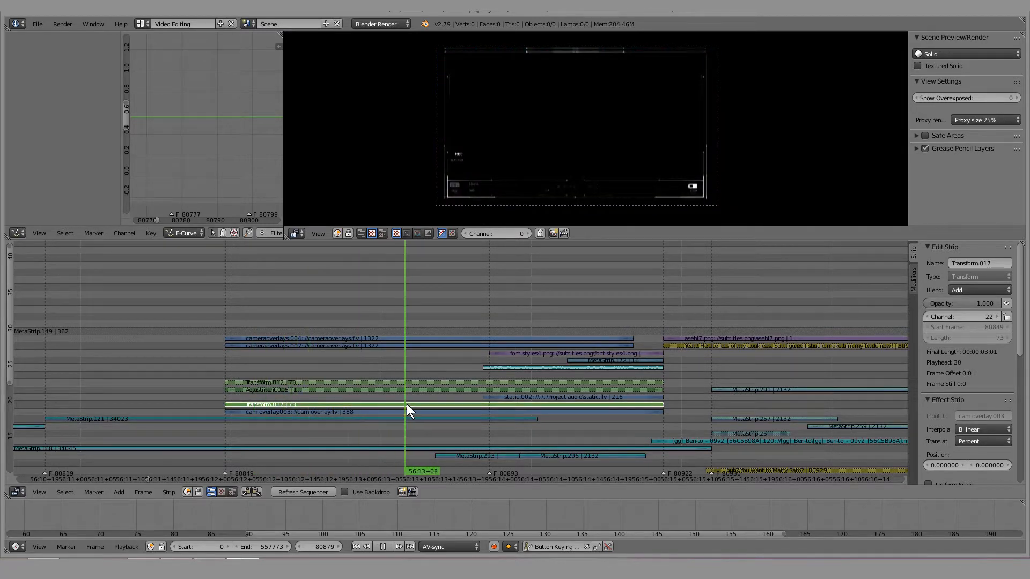
left_click_drag(464, 407, 286, 328)
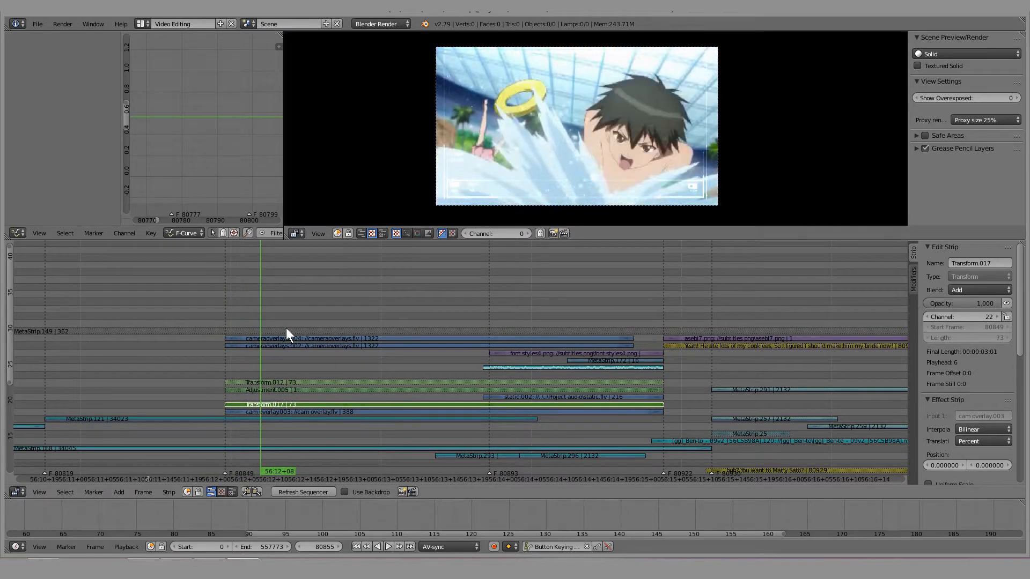
Mute the cam overlay.003 strip beneath Transform.017 and scrub the shot to frame 80857
right_click(309, 410)
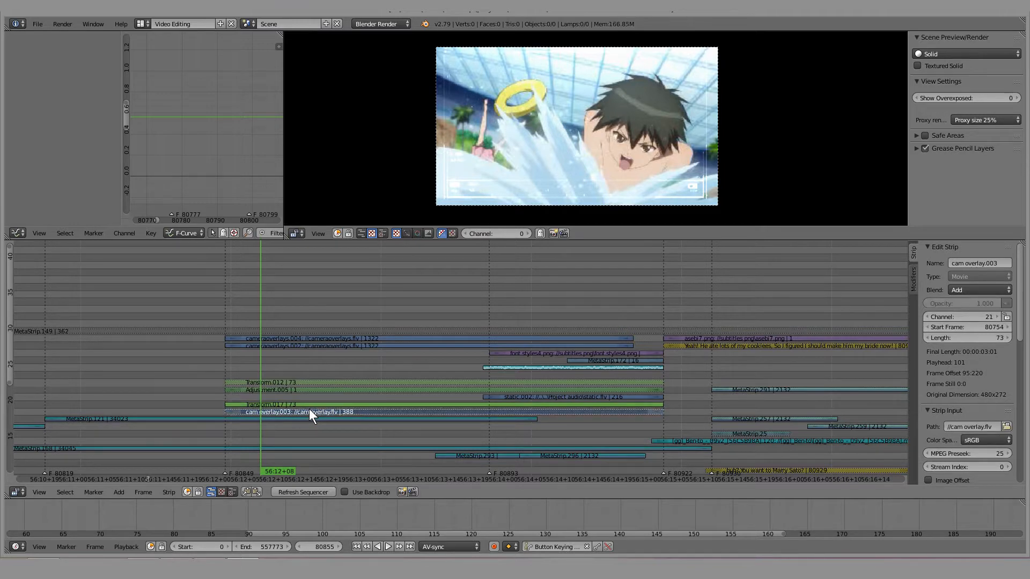
right_click(301, 403)
left_click_drag(231, 294, 273, 338)
Inspect the muted Transform.012 and Adjustment.005 strips and play the shot through the static section
right_click(294, 383)
right_click(297, 392)
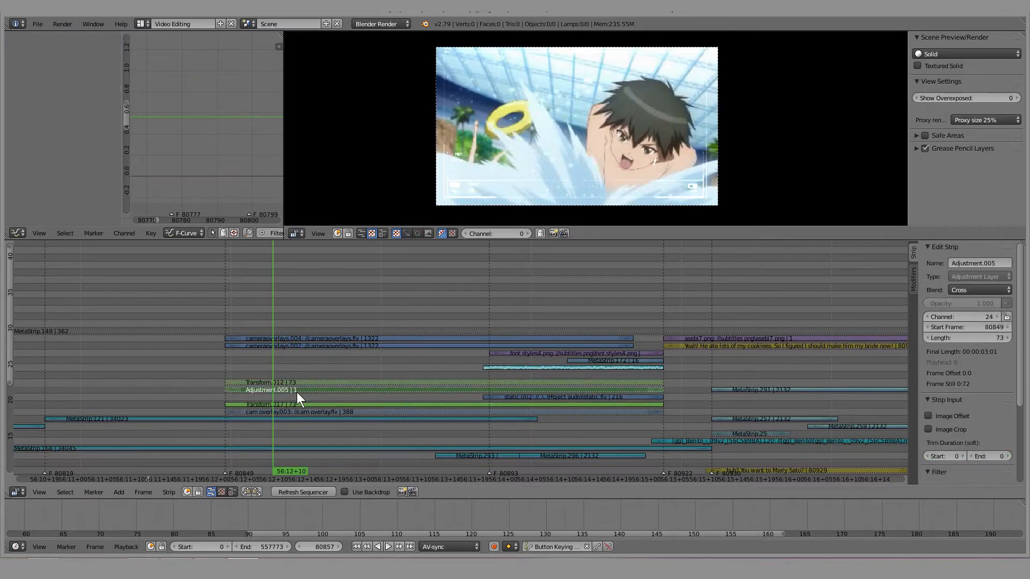
key("alt+a")
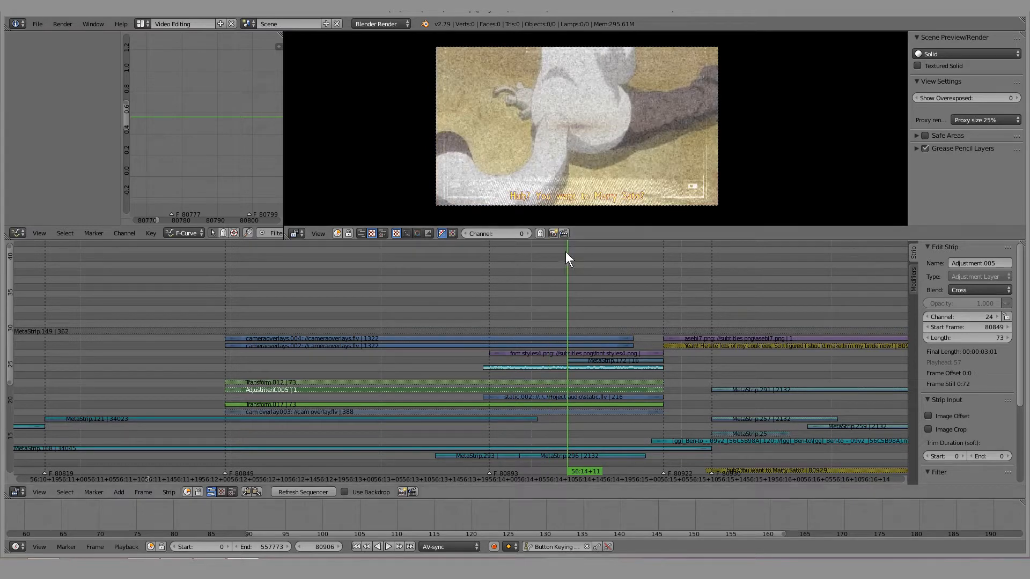
middle_click_drag(539, 281, 463, 280)
left_click(445, 281)
scroll(389, 285, "up", 7)
left_click_drag(370, 304, 361, 306)
key("alt+a")
Inspect the static.002 and font styles4.png strips and scrub across the subtitled static section to frame 80914
right_click(445, 397)
left_click_drag(445, 397, 433, 352)
right_click(433, 352)
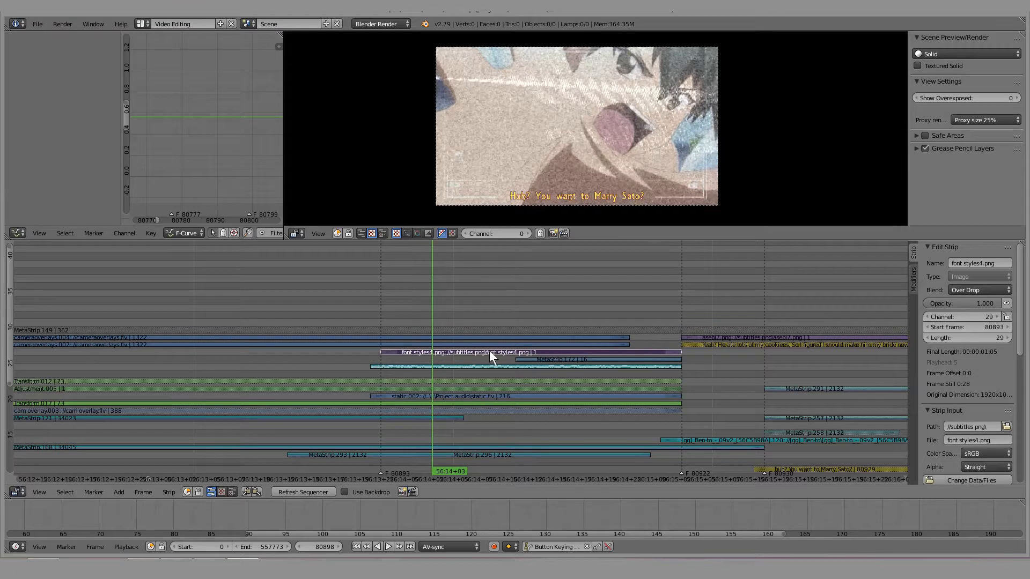
left_click_drag(391, 308, 619, 349)
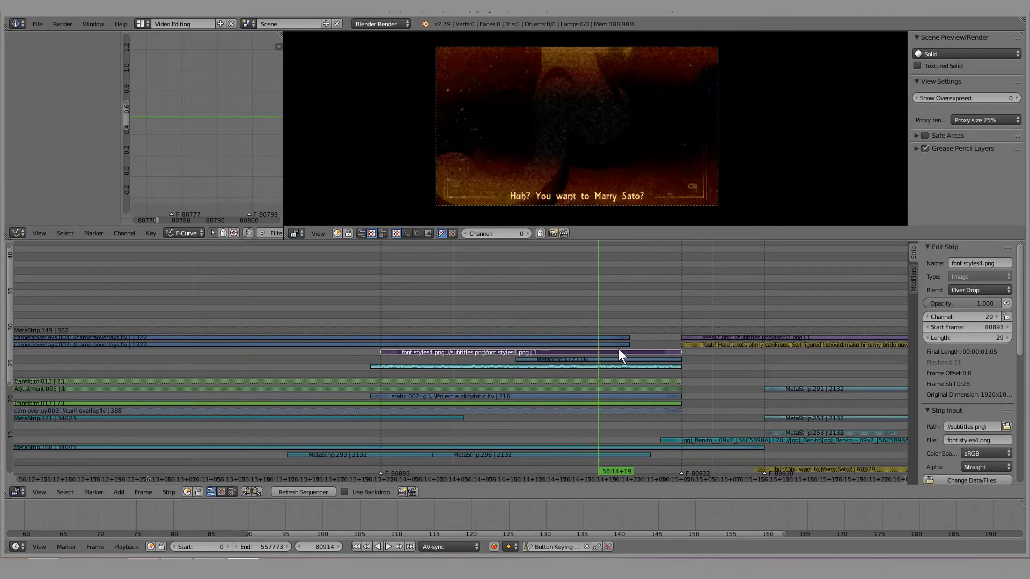
Examine MetaStrip.172's blend mode and animated opacity, scrubbing and replaying its section up to frame 80922
middle_click_drag(593, 344, 426, 331)
right_click(423, 348)
mouse_move(420, 348)
left_mouse_down()
mouse_move(358, 348)
mouse_move(436, 346)
left_mouse_up()
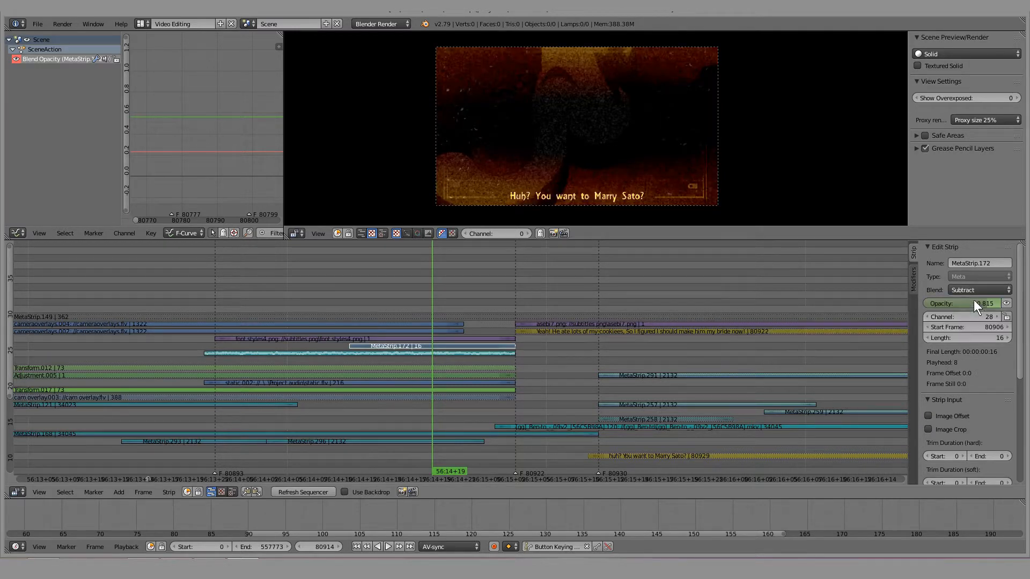
left_click_drag(418, 296, 588, 309)
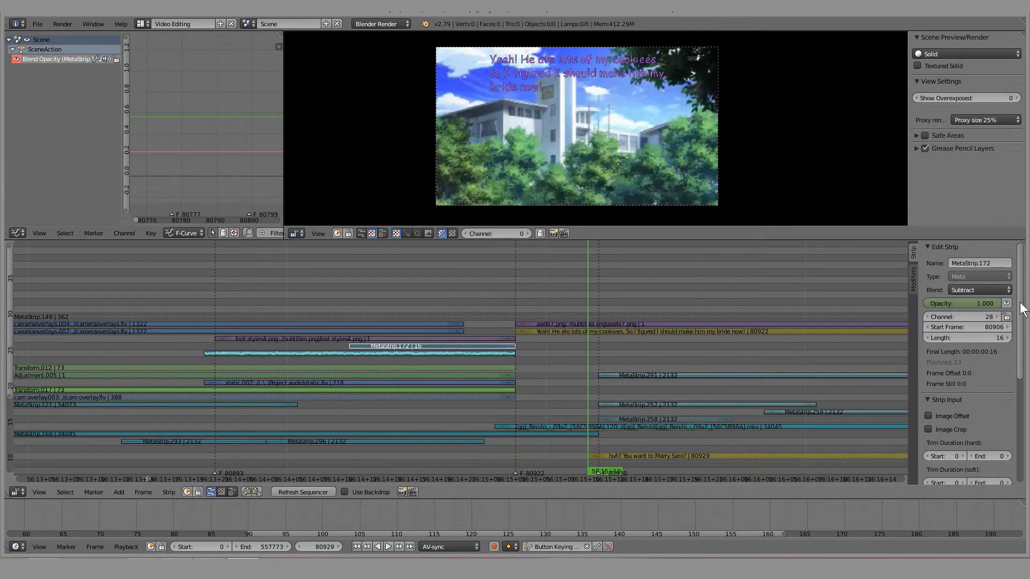
left_click(185, 289)
key("alt+a")
left_click_drag(391, 288, 516, 298)
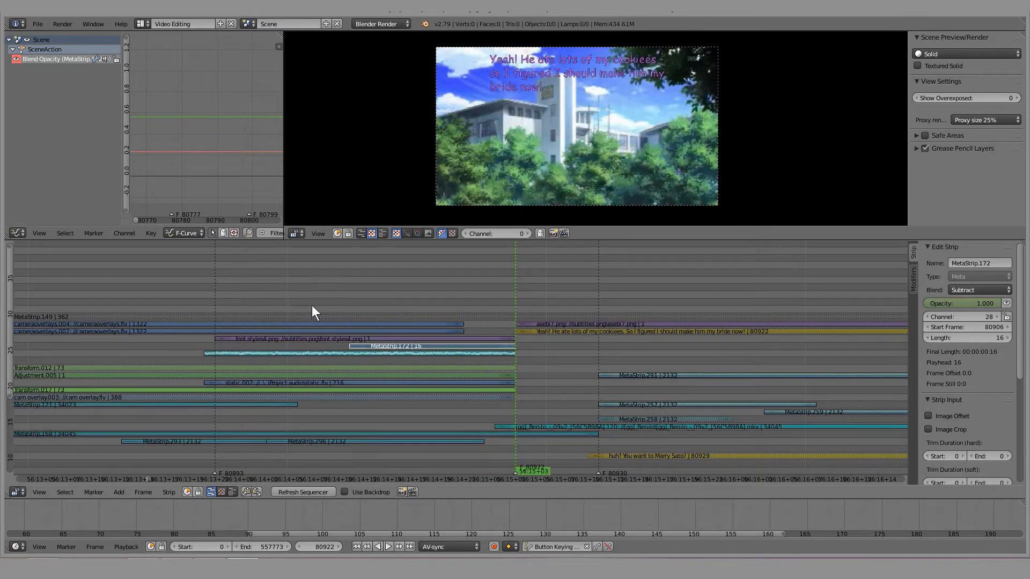
Inspect the static.flv sound strip and play the static section from frame 80892
middle_click_drag(311, 305, 417, 302)
right_click(412, 352)
left_click(311, 288)
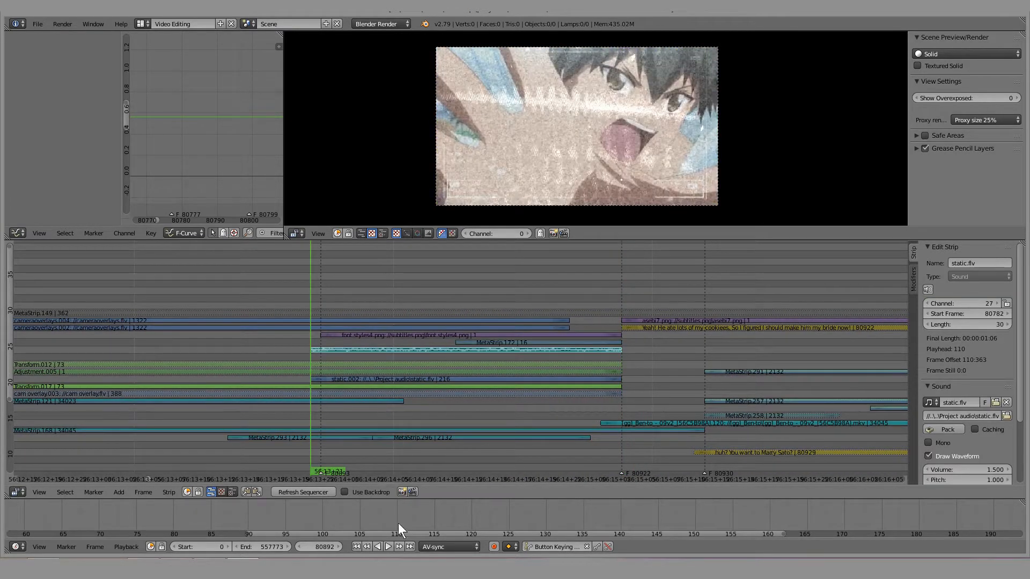
left_click(382, 549)
left_click(384, 549)
left_click(391, 544)
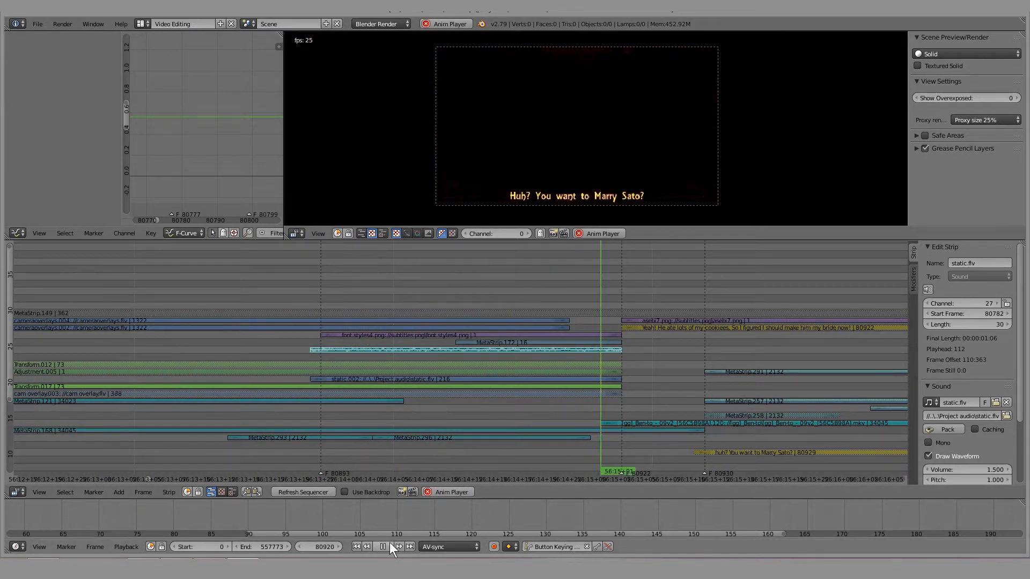
left_click(389, 543)
Unmute the Adjustment.005 and Transform.012 strips and play the shot from its start
middle_click_drag(300, 276, 448, 263)
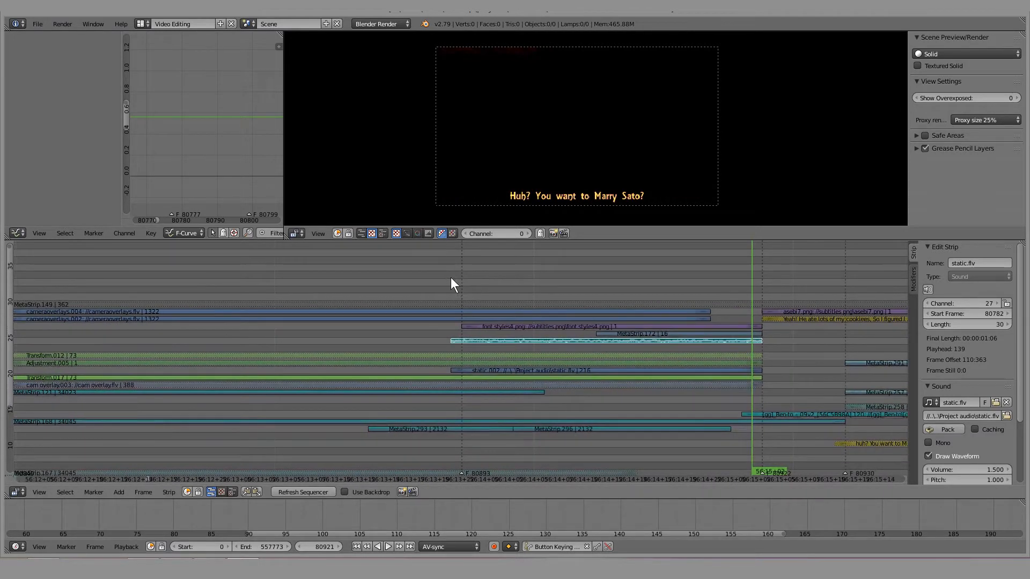
left_click(409, 298)
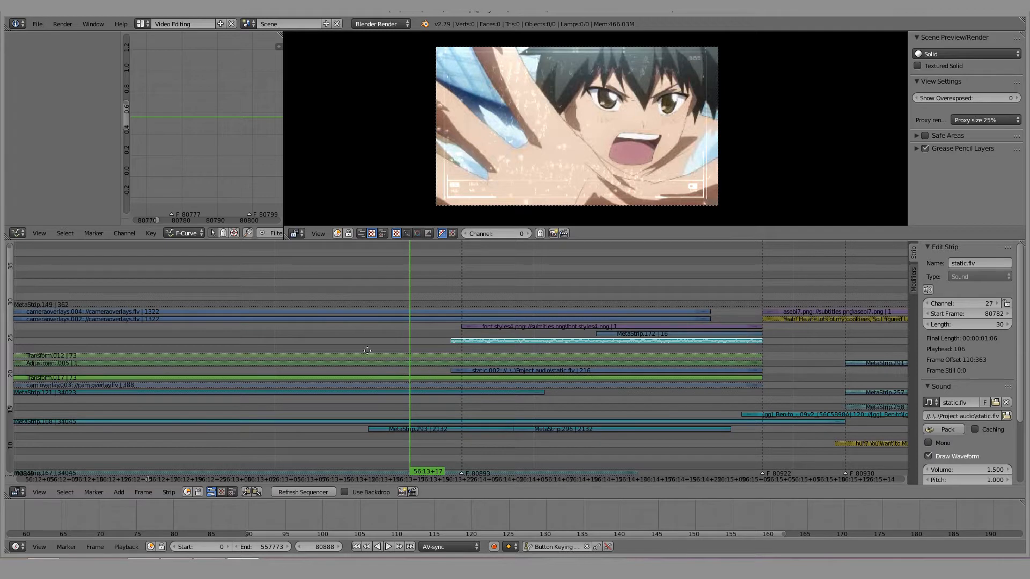
middle_click_drag(367, 350, 391, 368)
right_click(381, 362)
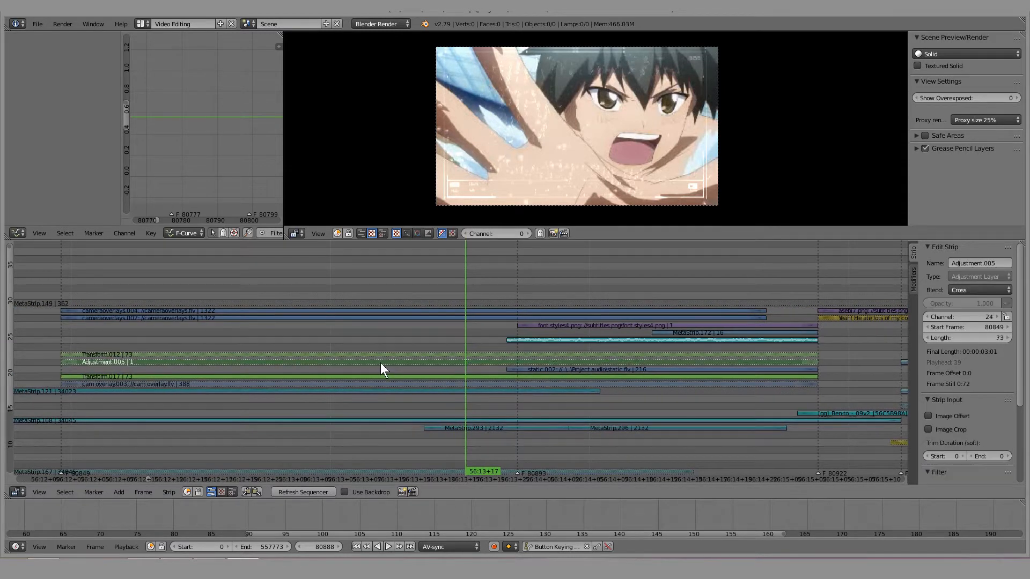
right_click(433, 354)
left_click_drag(201, 273, 58, 278)
key("alt+a")
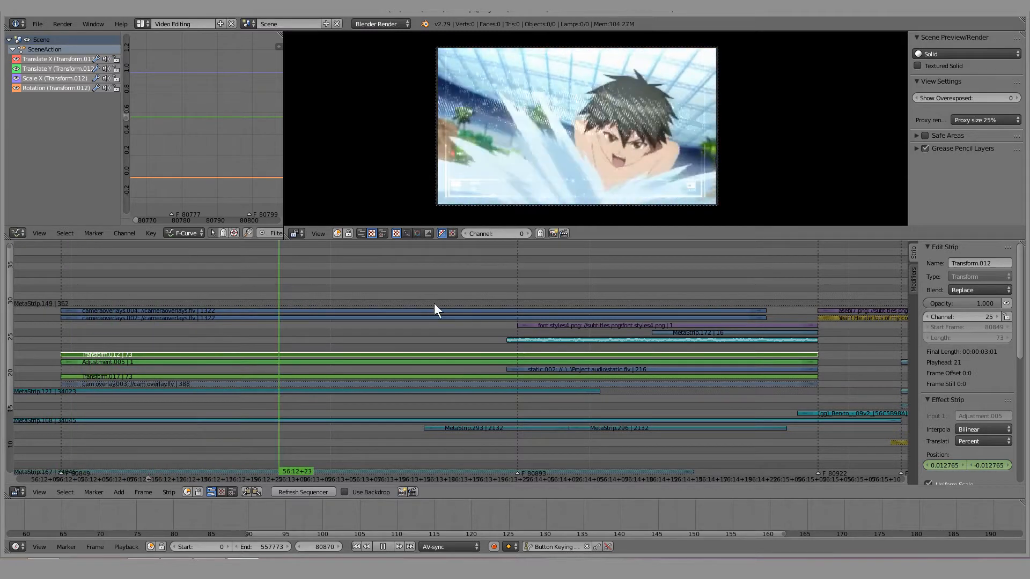
key("alt+a")
Examine Transform.012's modifiers, position and scale settings at frame 80895
left_click_drag(552, 279, 538, 277)
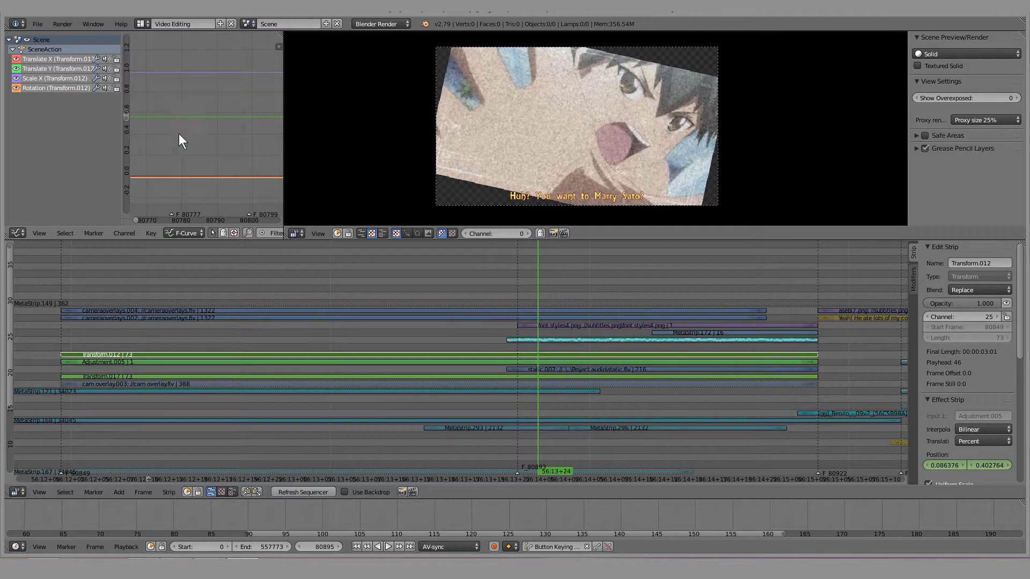
left_click(913, 278)
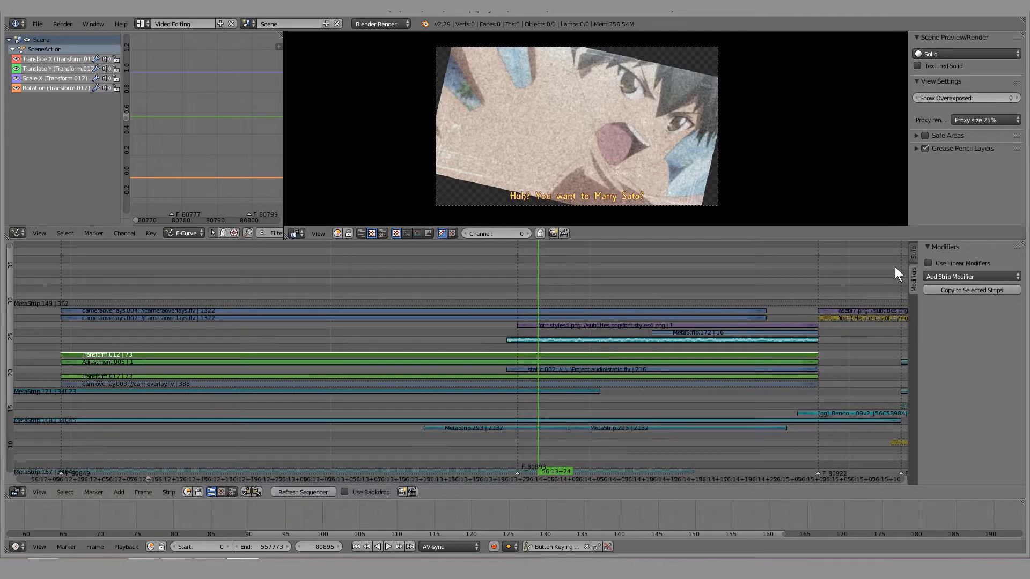
left_click(913, 252)
scroll(975, 387, "down", 1)
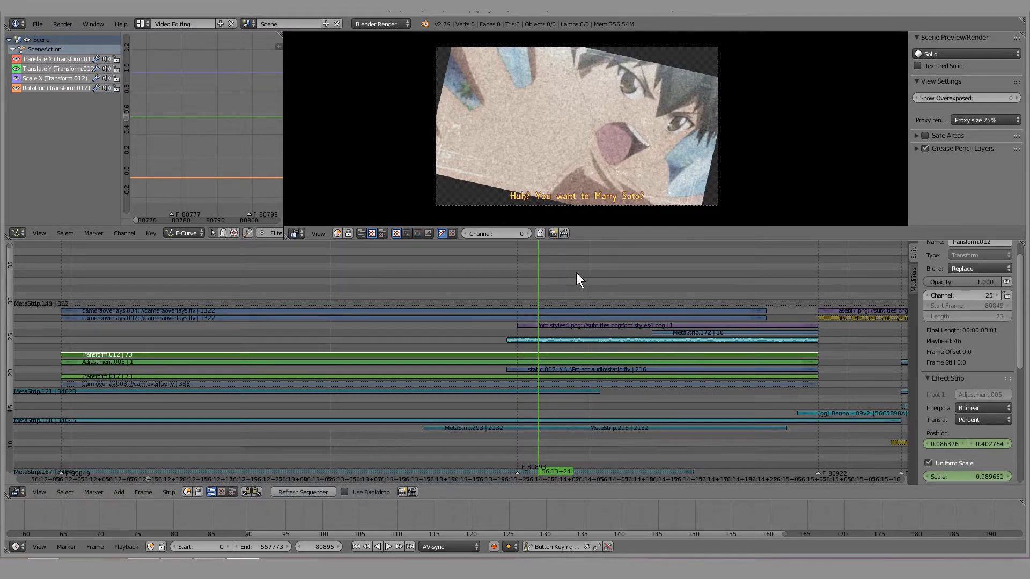
Play the rest of the transformed shot and scrub to frame 80922, where the next scene begins
key("alt+a")
scroll(419, 285, "down", 10)
scroll(284, 286, "down", 10)
left_click_drag(278, 282, 458, 296)
scroll(530, 297, "up", 9)
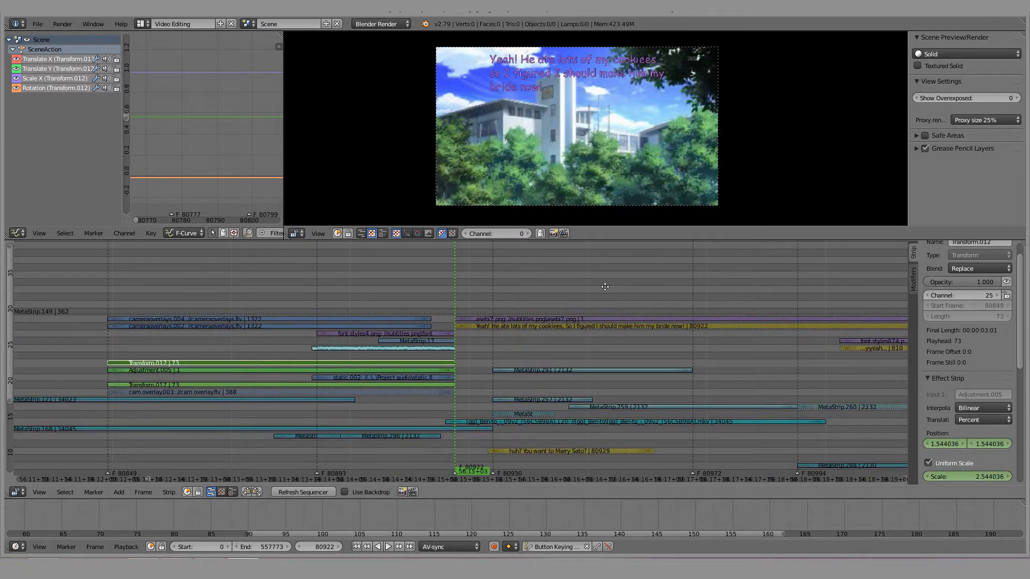
Inspect the asebi7.png subtitle strip and play the schoolyard scene beneath it
middle_click_drag(605, 287, 318, 290)
scroll(365, 317, "down", 9)
left_click_drag(419, 284, 370, 300)
right_click(407, 328)
right_click(516, 321)
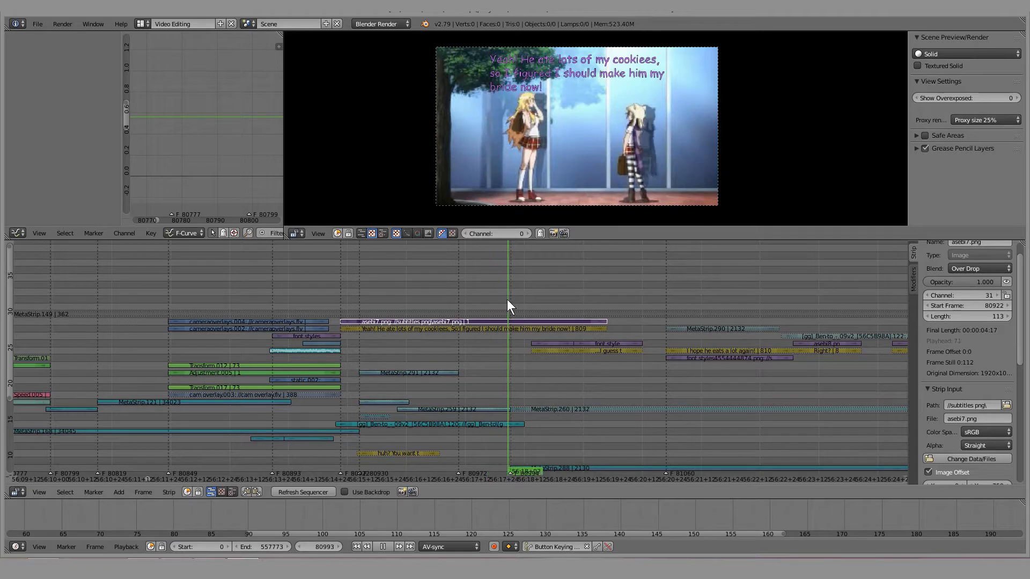
key("alt+a")
Play the timeline from frame 80916 through the dialogue scene to the title card, replaying the wipe into it
left_click_drag(549, 301, 352, 310)
left_click(326, 306)
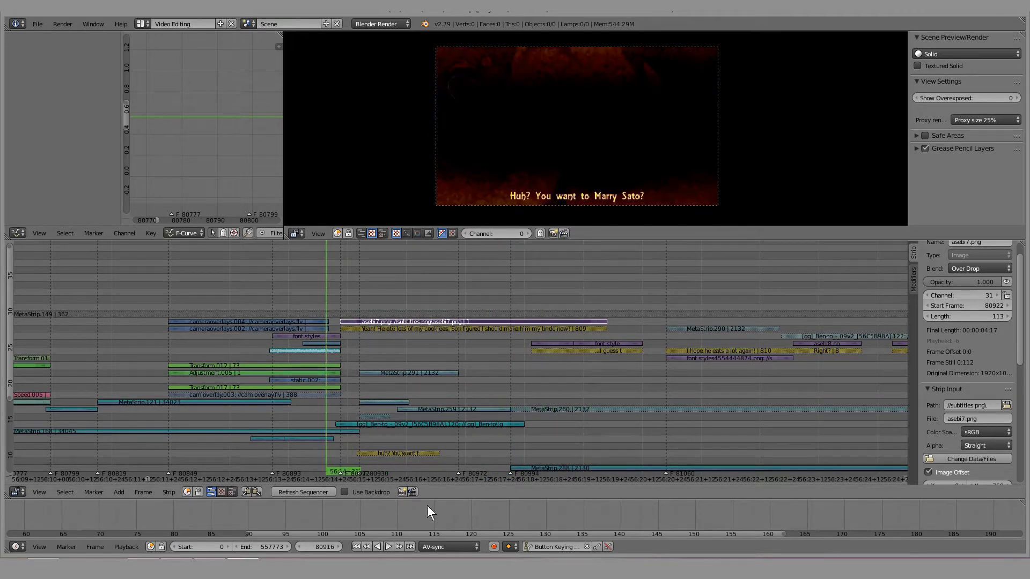
left_click(387, 545)
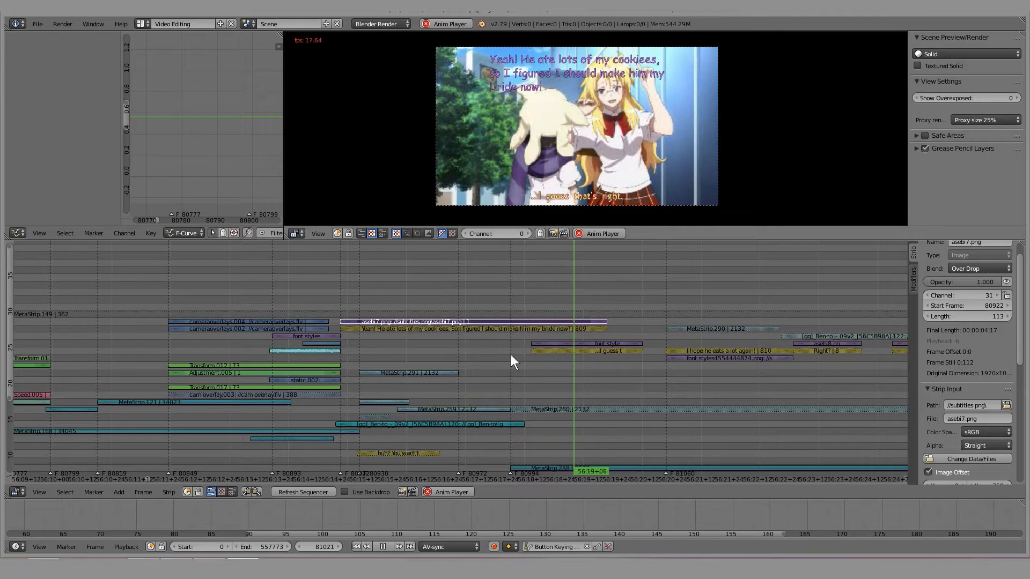
middle_click_drag(735, 321, 421, 316)
middle_click_drag(630, 411, 349, 375)
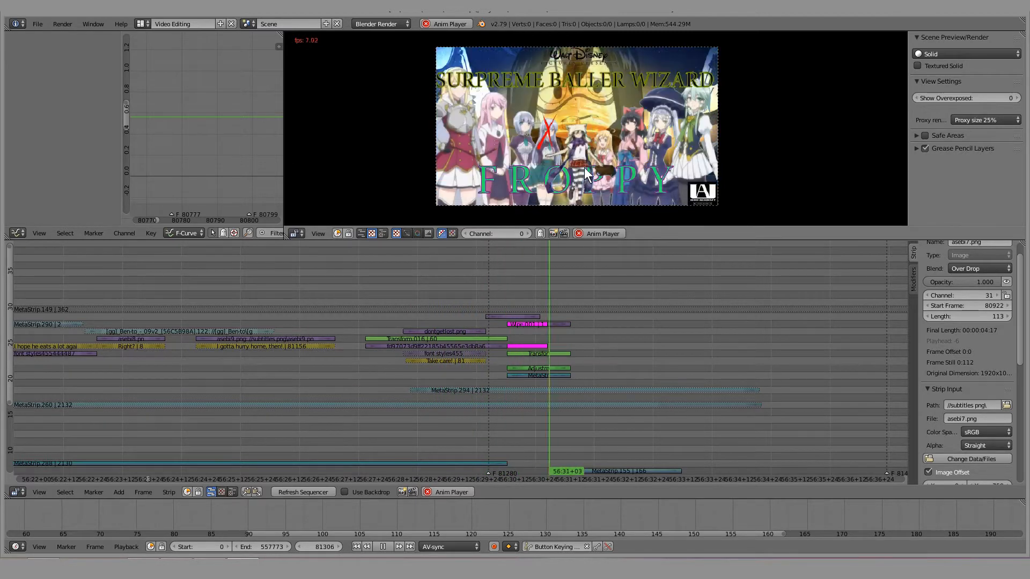
left_click_drag(487, 424, 524, 423)
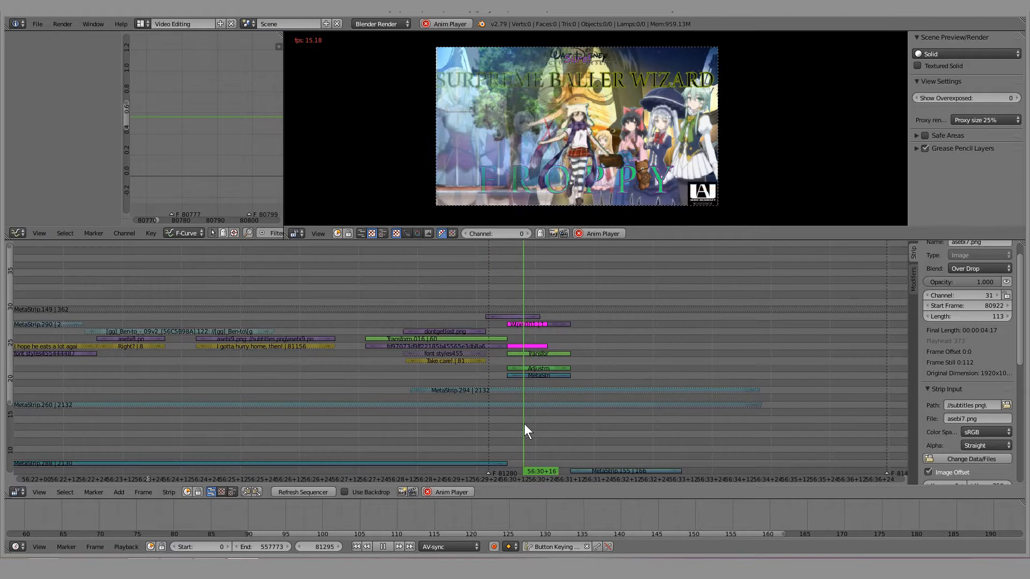
left_click(383, 546)
Scrub through the title card section and return to the start of Transform.016 at frame 81228
left_click_drag(343, 433, 557, 426)
scroll(468, 381, "up", 3)
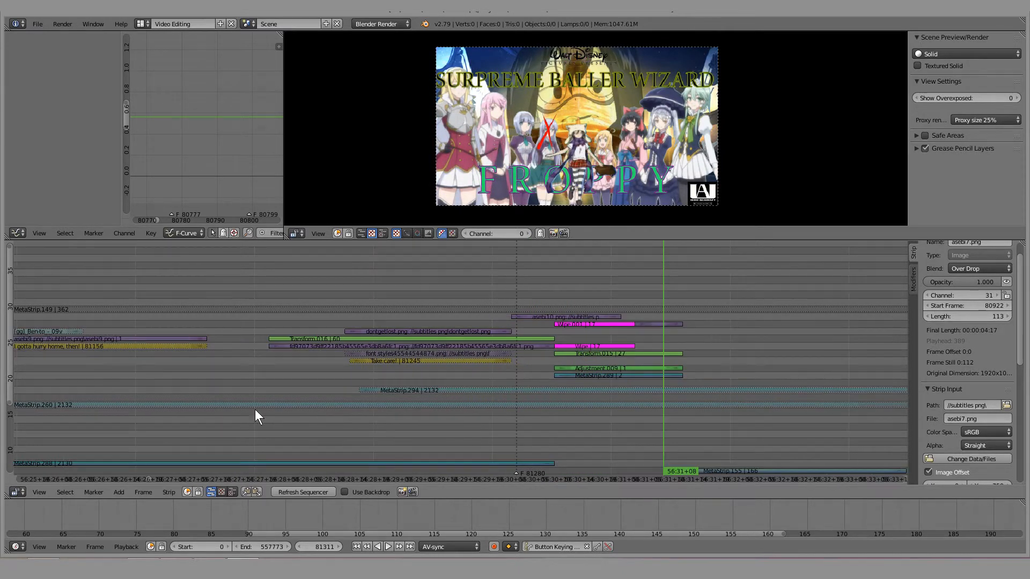
left_click(278, 410)
left_click_drag(257, 415, 270, 415)
key("alt+a")
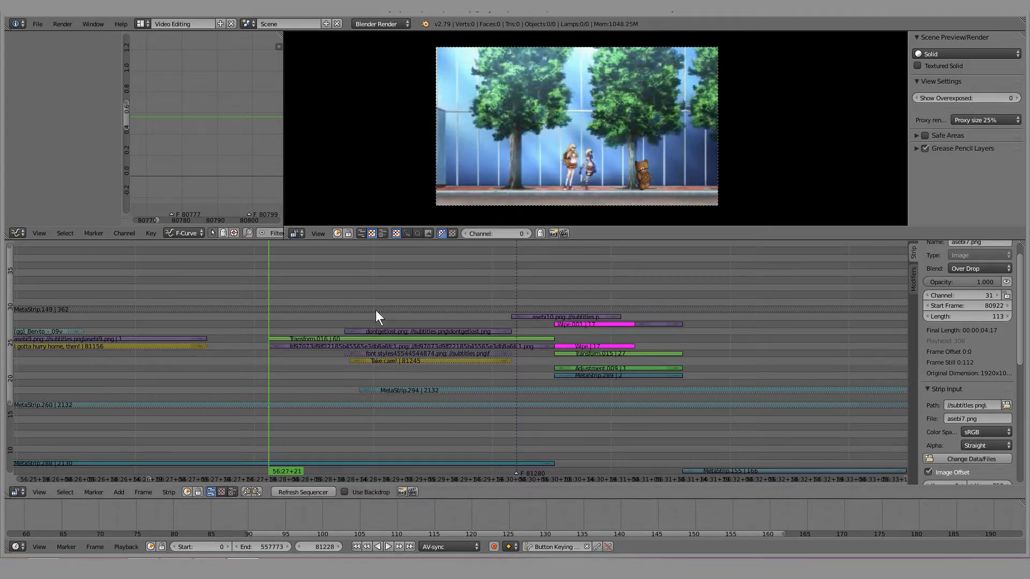
Inspect the image strip below Transform.016 and examine Transform.016's blend setting
right_click(320, 346)
right_click(323, 339)
scroll(984, 329, "up", 1)
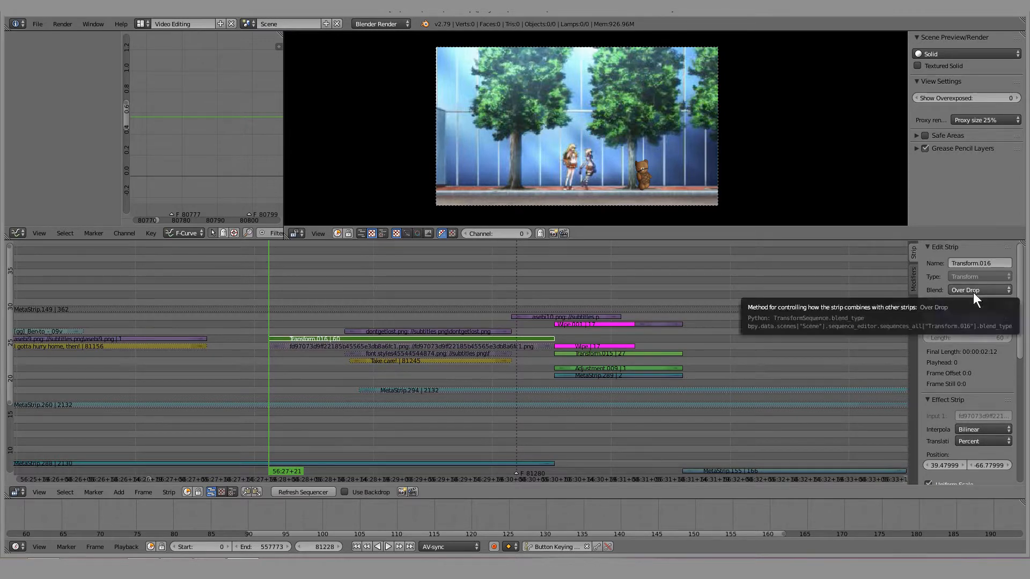
Play from frame 81228 through the schoolyard scene to frame 81288, selecting the dontgetlost.png subtitle strip on the way
key("alt+a")
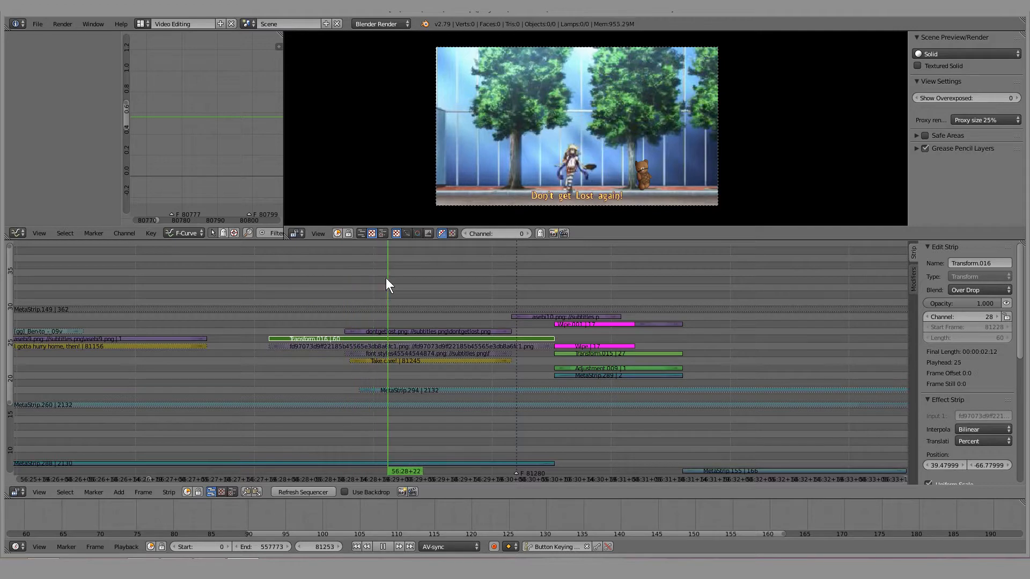
right_click(403, 331)
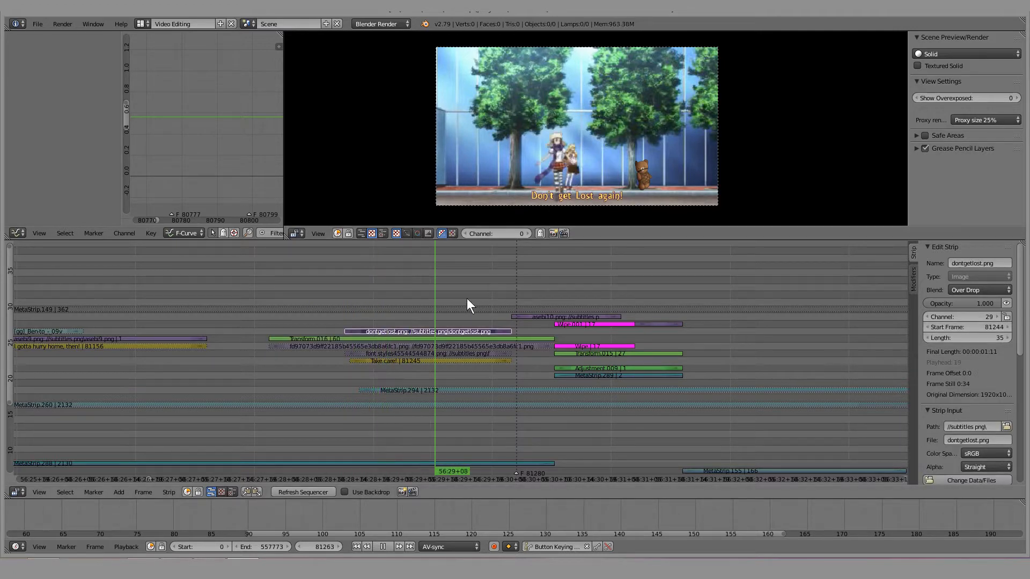
scroll(512, 286, "up", 3)
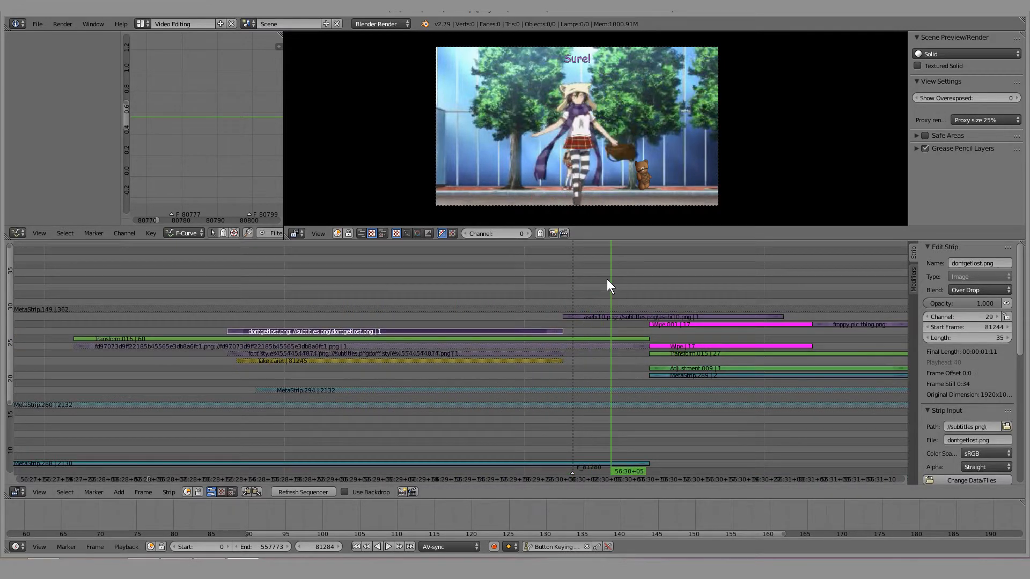
middle_click_drag(606, 278, 347, 272)
key("alt+a")
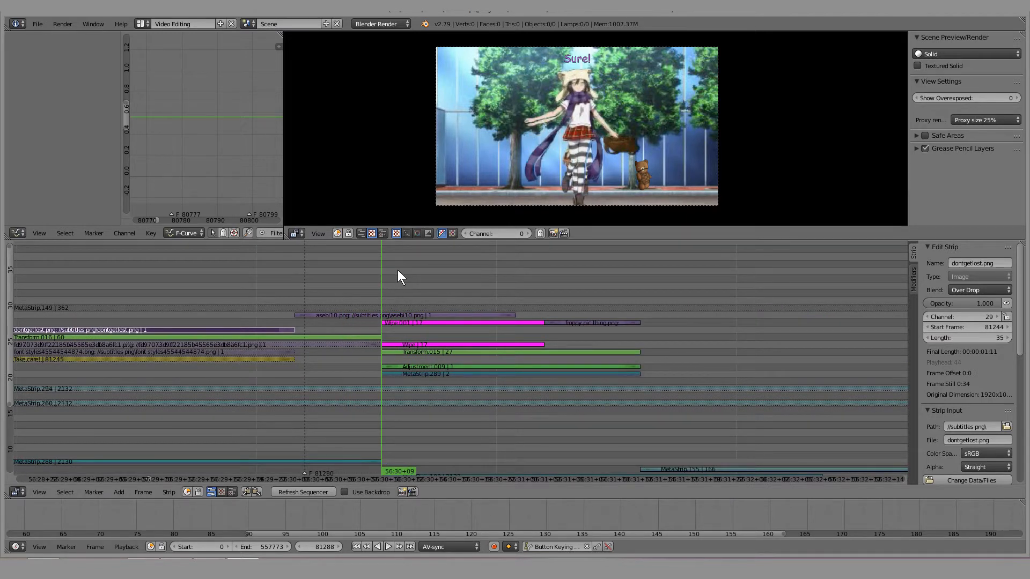
Inspect MetaStrip.288 where it ends at the start of the wipe transition
middle_click_drag(383, 301, 485, 301)
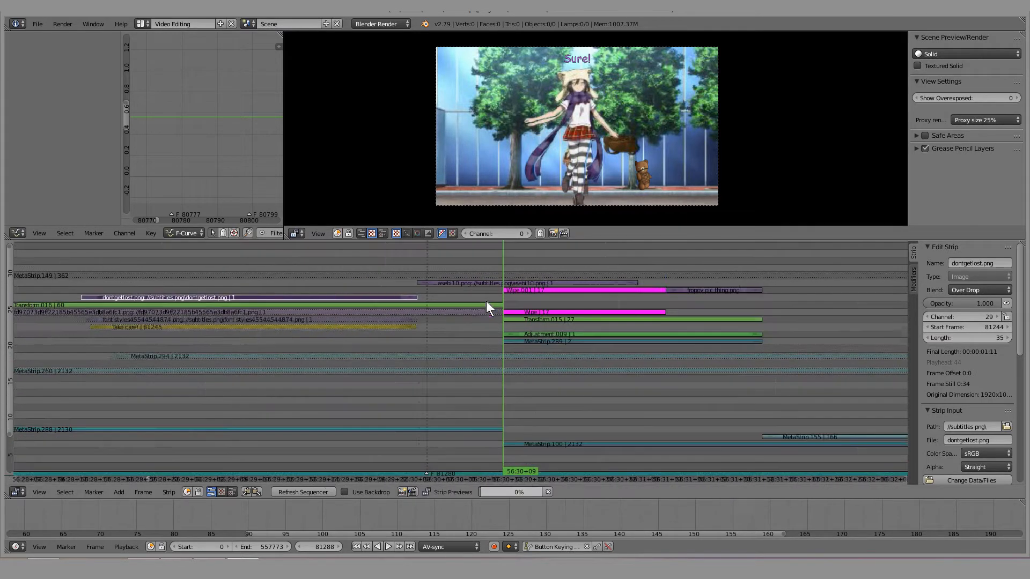
right_click(430, 429)
middle_click_drag(428, 431, 433, 393)
left_click_drag(426, 389, 497, 388)
key("alt+a")
middle_click_drag(505, 324, 333, 403)
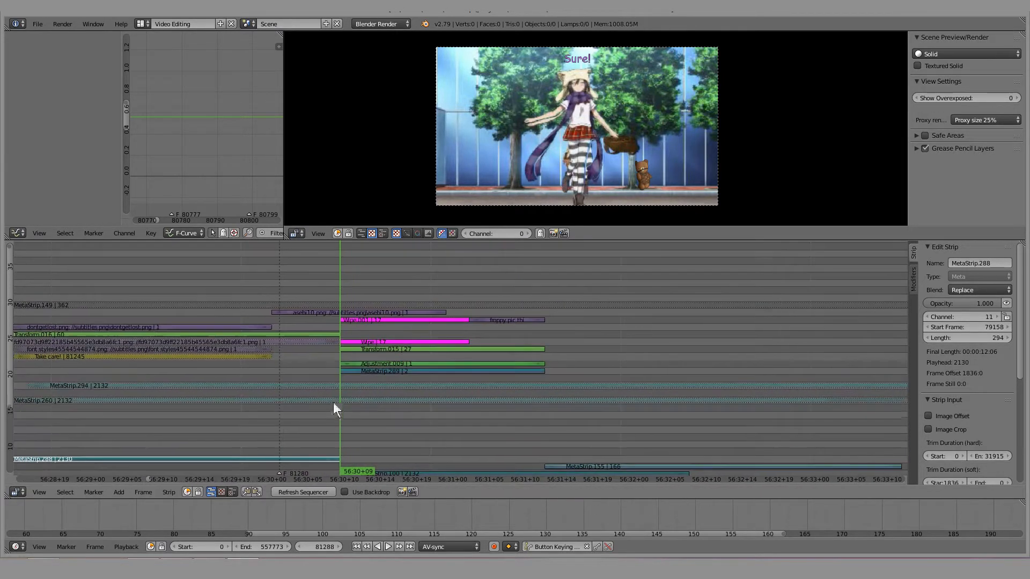
Replay the wipe into the title card and return to frame 81288
left_click(508, 300)
key("alt+a")
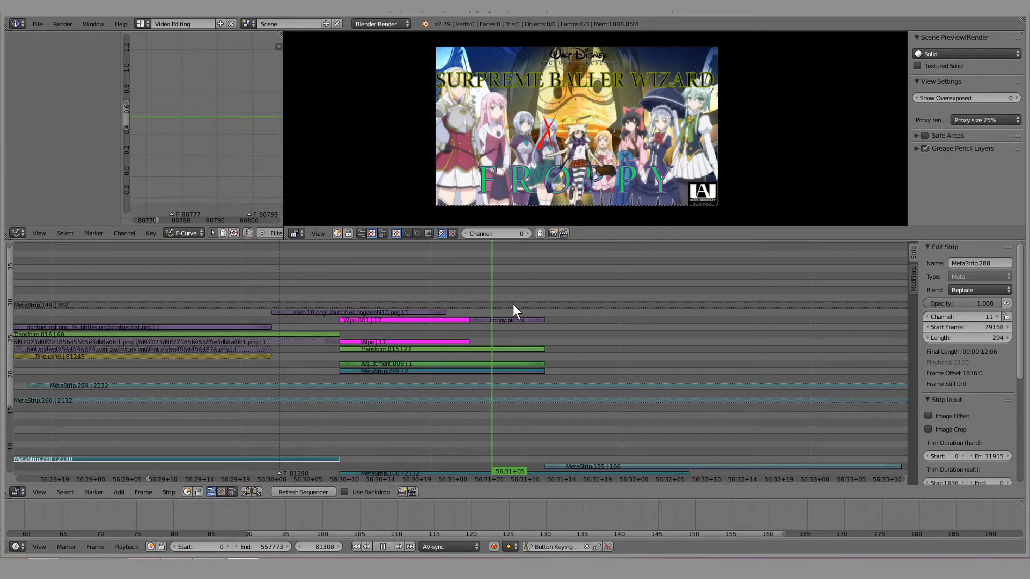
left_click_drag(323, 381, 337, 417)
key("alt+a")
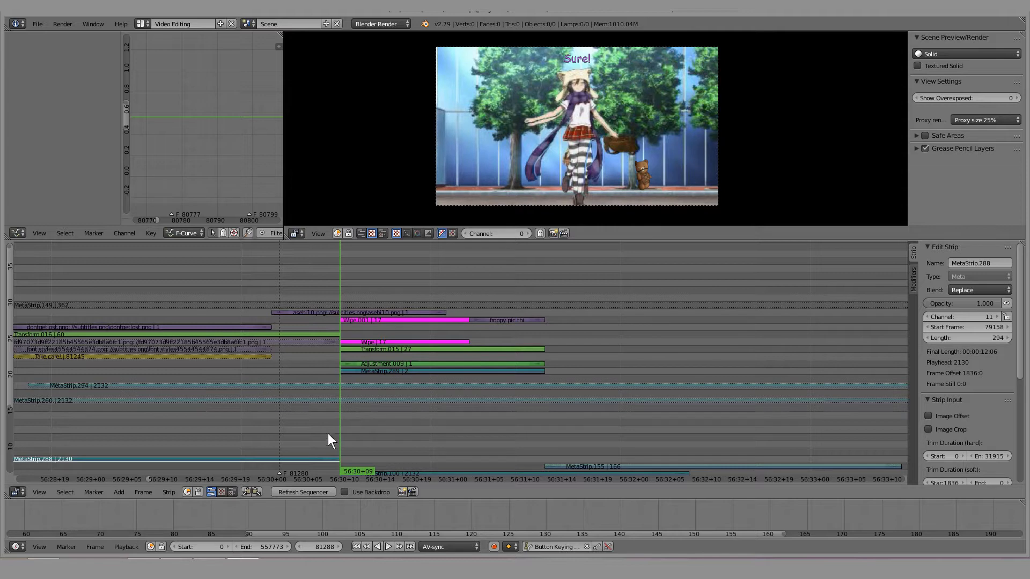
Inspect the settings of the Wipe and Wipe.001 transition strips
left_click(378, 321)
left_click(382, 338)
left_click(379, 341)
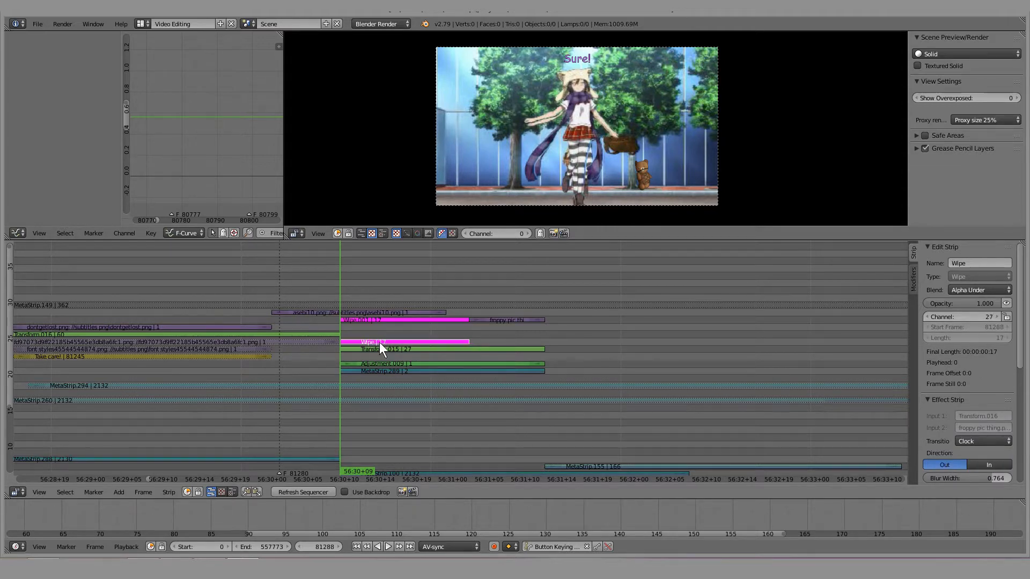
left_click(384, 320, "shift")
middle_click_drag(398, 356, 455, 351)
scroll(372, 369, "up", 1)
key("Left")
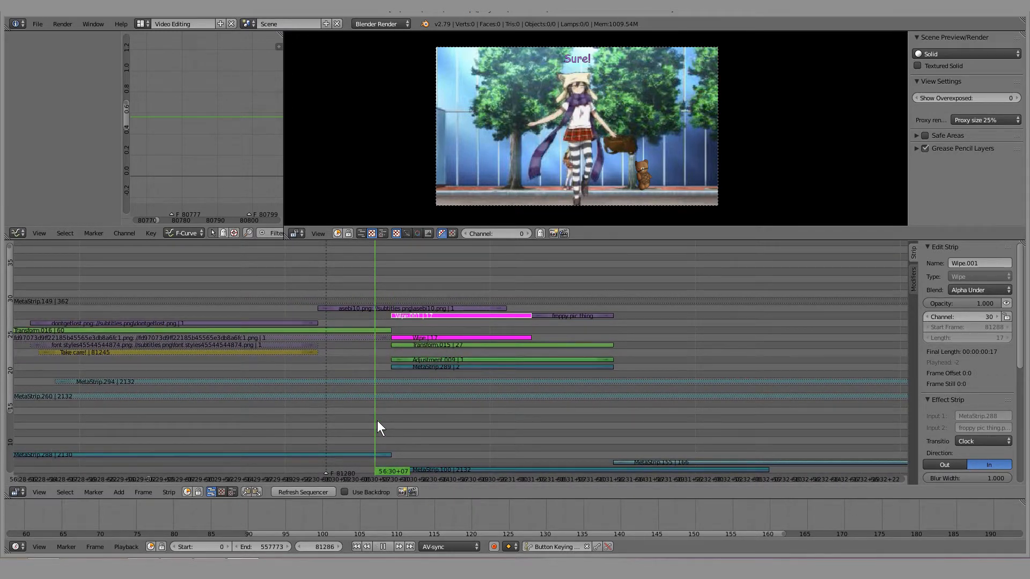
Mute the Adjustment.009, Transform.015 and Wipe strips and scrub across the title card section
left_click(439, 360)
left_click(440, 347)
left_click(443, 339)
left_click(456, 316)
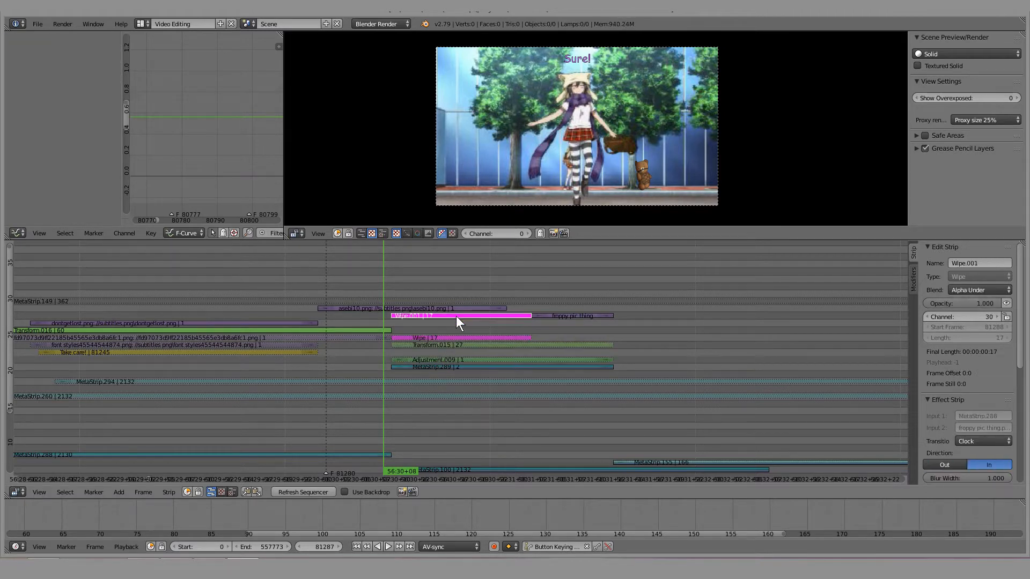
left_click_drag(390, 287, 551, 275)
right_click(565, 302)
right_click(571, 315)
middle_click_drag(547, 305, 544, 334)
left_click_drag(543, 335, 535, 298)
Mute Wipe.001, the froppy pic thing.png title image and the asebi10.png subtitle strip, and play the remaining footage
right_click(503, 347)
left_click_drag(499, 350, 575, 346)
right_click(574, 348)
key("h")
left_click_drag(429, 314, 391, 310)
right_click(419, 338)
key("h")
key("alt+a")
key("alt+a")
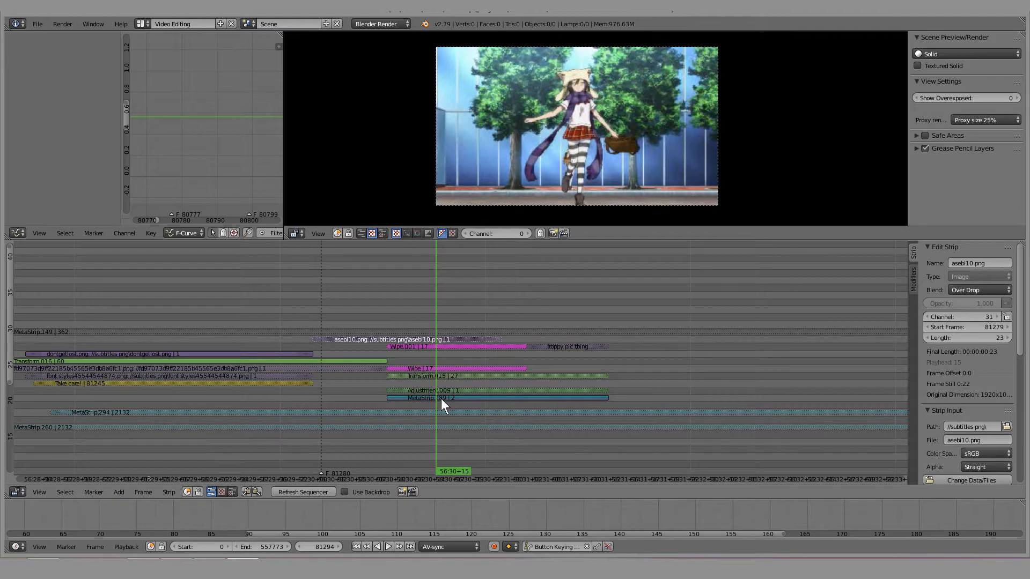
Compare MetaStrip.289 with the end of MetaStrip.288 around frame 81288
right_click(441, 398)
left_click_drag(416, 322, 379, 327)
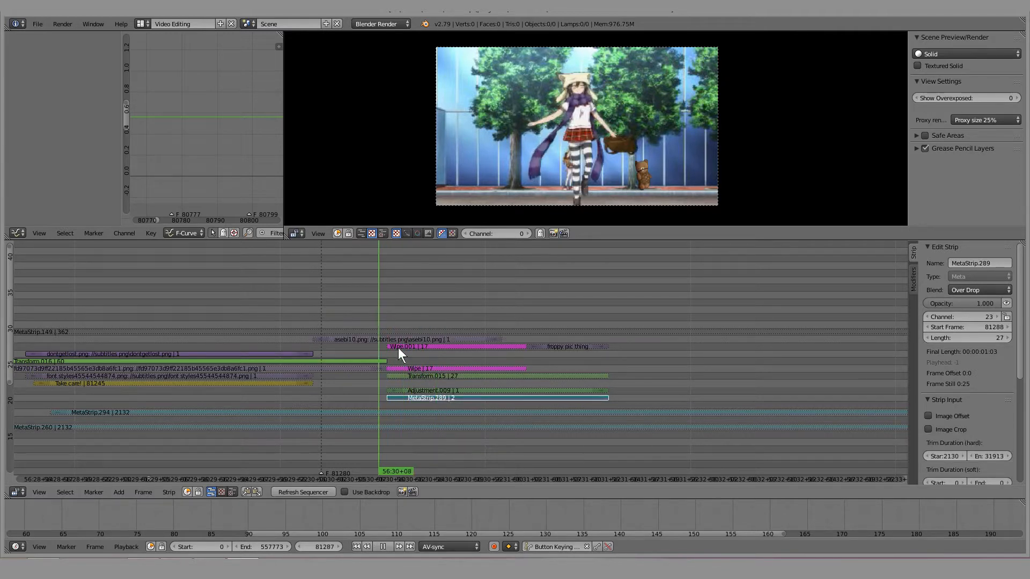
middle_click_drag(432, 370, 404, 309)
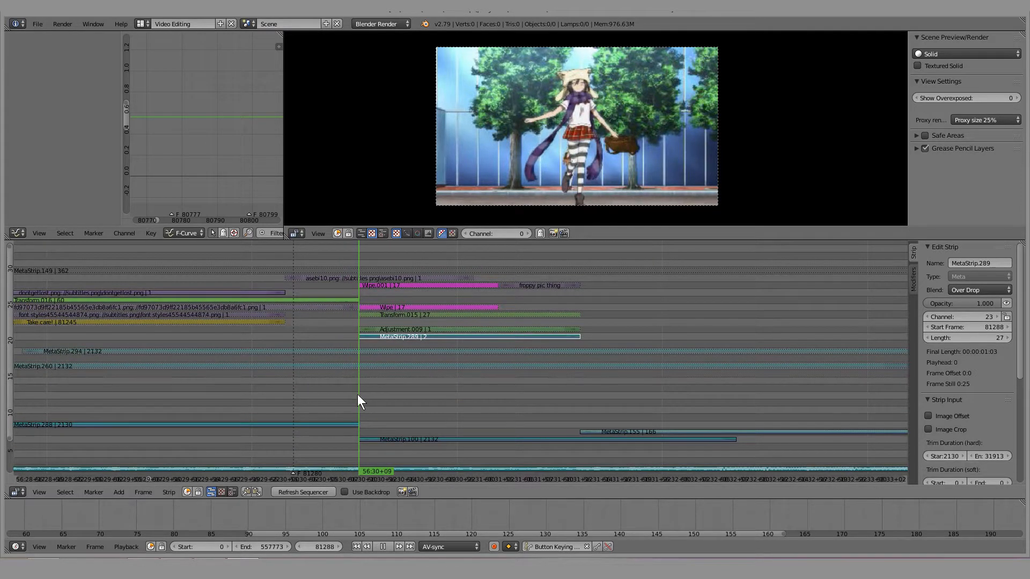
right_click(352, 424)
mouse_move(349, 405)
left_mouse_down()
mouse_move(365, 404)
mouse_move(356, 414)
left_mouse_up()
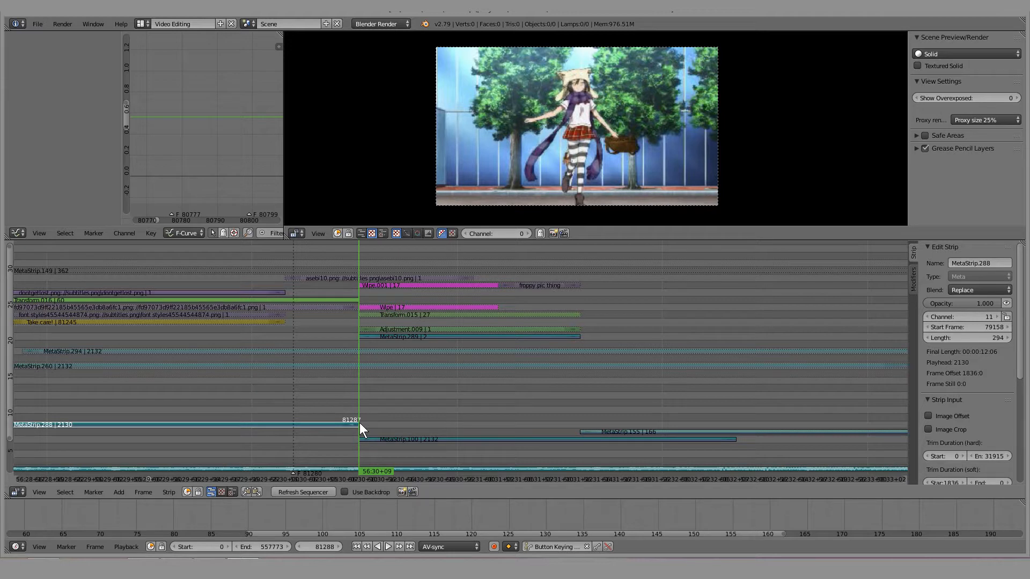
right_click(400, 337)
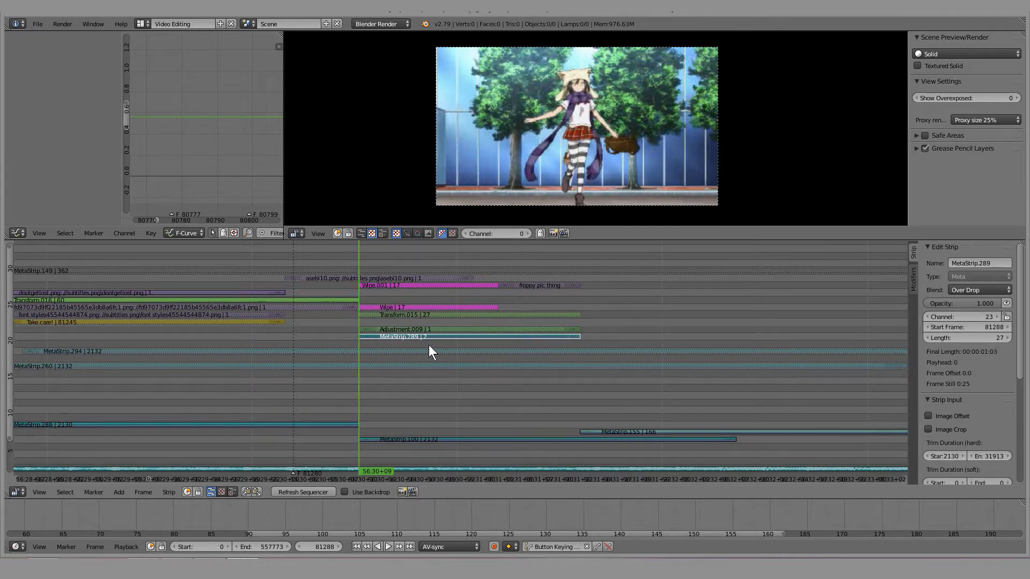
Look inside MetaStrip.289, leave it, and play its frame from frame 81288
key("Tab")
mouse_move(368, 388)
left_mouse_down()
mouse_move(445, 394)
mouse_move(384, 397)
left_mouse_up()
key("Tab")
middle_click_drag(365, 343, 468, 395)
scroll(460, 405, "up", 8)
left_click(434, 408)
key("alt+a")
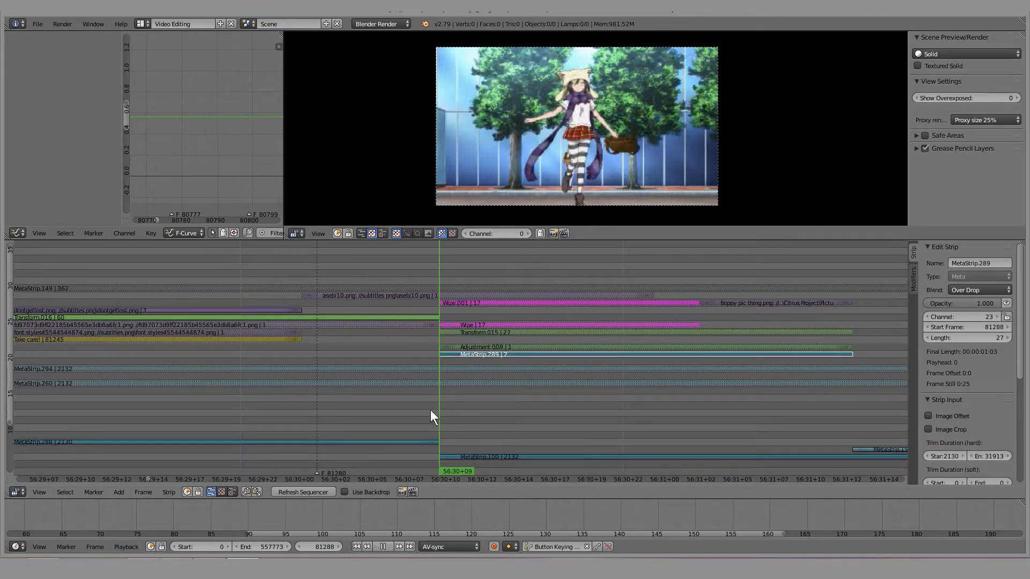
left_click_drag(750, 414, 422, 439)
key("alt+a")
Duplicate MetaStrip.288 onto channel 16 with start frame 79160 and step through it alongside MetaStrip.289
right_click(419, 441)
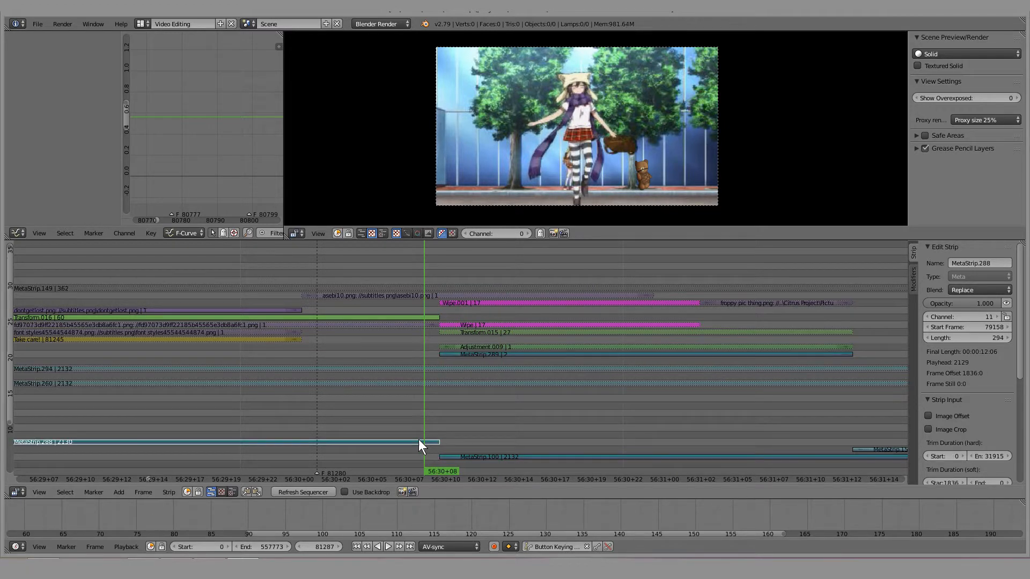
key("shift+d")
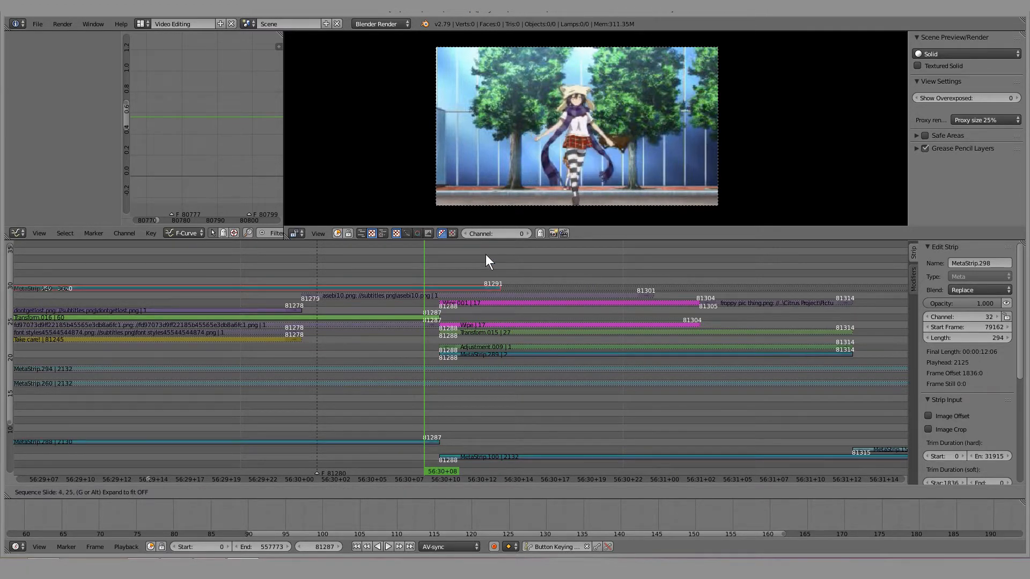
left_click(449, 406)
key("Right")
key("Right")
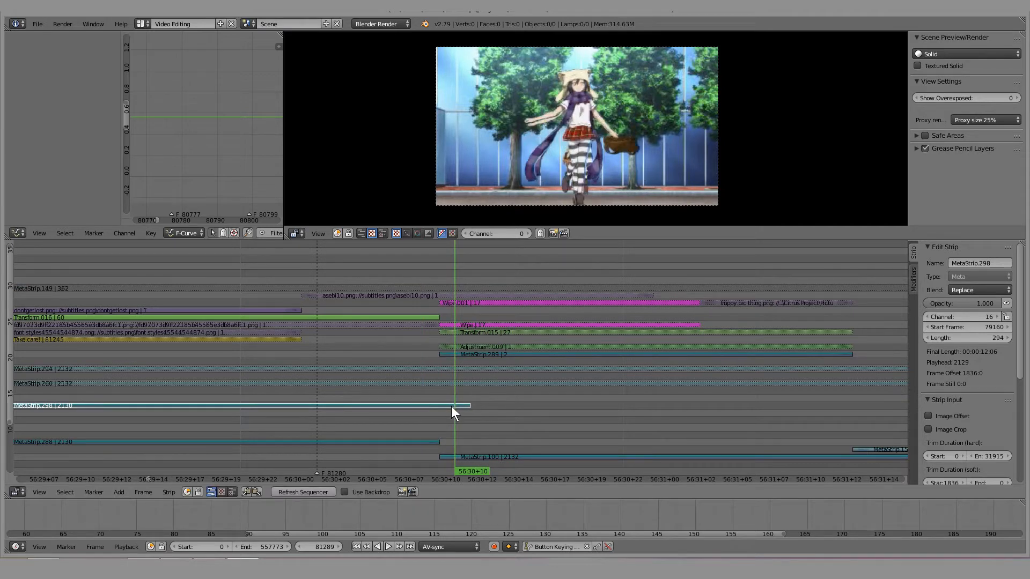
right_click(492, 354)
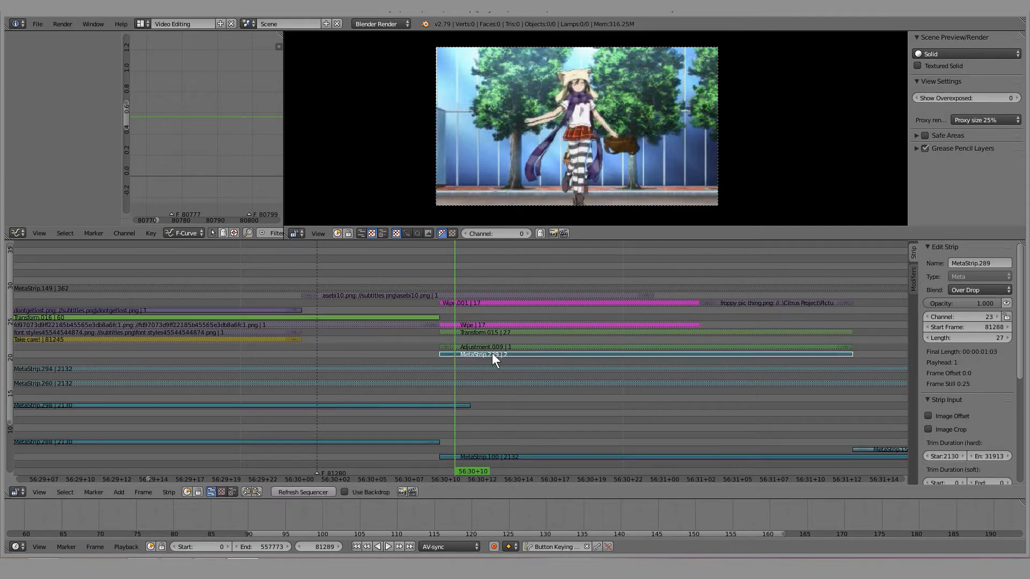
key("Right")
Extend the duplicate's end by one frame and remove the part before frame 81290
right_click(468, 405)
key("g")
left_click(481, 405)
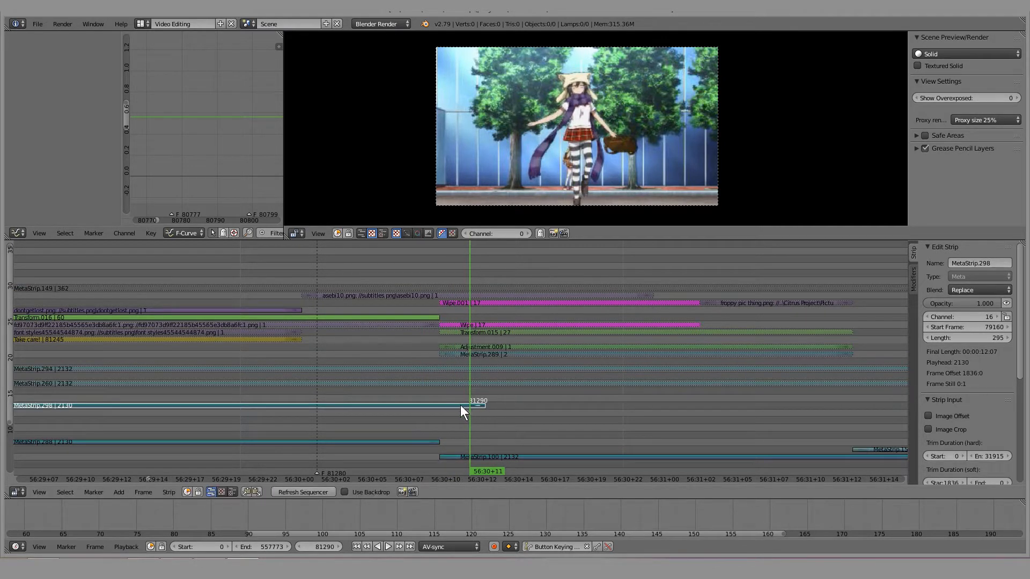
key("x")
left_click(451, 407)
Stretch the end of the remaining piece on channel 16 to a length of 10 frames
right_click(481, 405)
key("g")
left_click(510, 405)
key("alt+a")
key("Escape")
key("g")
left_click(622, 407)
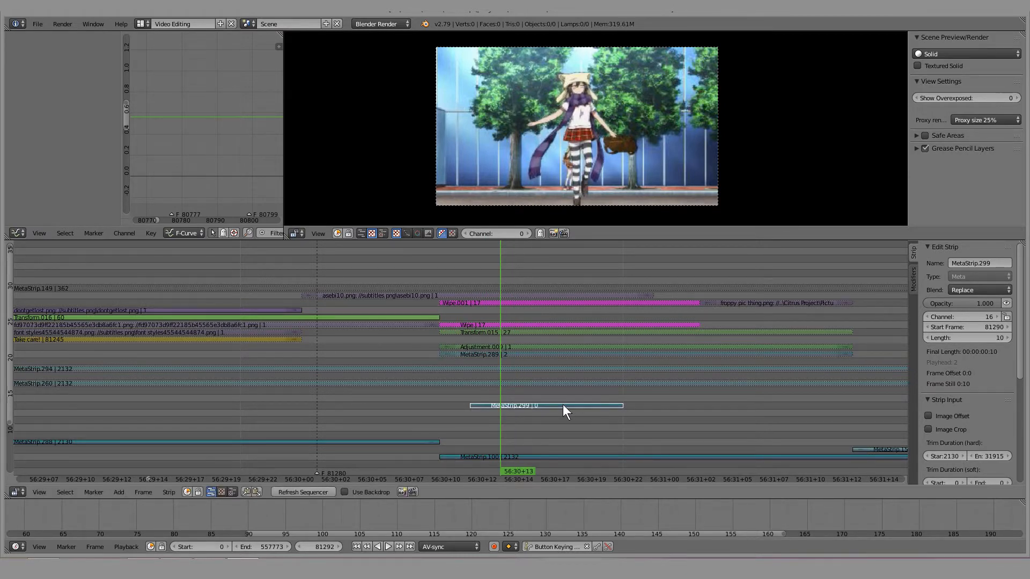
Extend the channel 16 freeze-frame strip to 24 frames, refresh the sequencer and play it
key("ctrl+z")
key("g")
left_click(773, 417)
key("alt+a")
key("alt+a")
key("g")
left_click(850, 408)
left_click(303, 493)
key("alt+a")
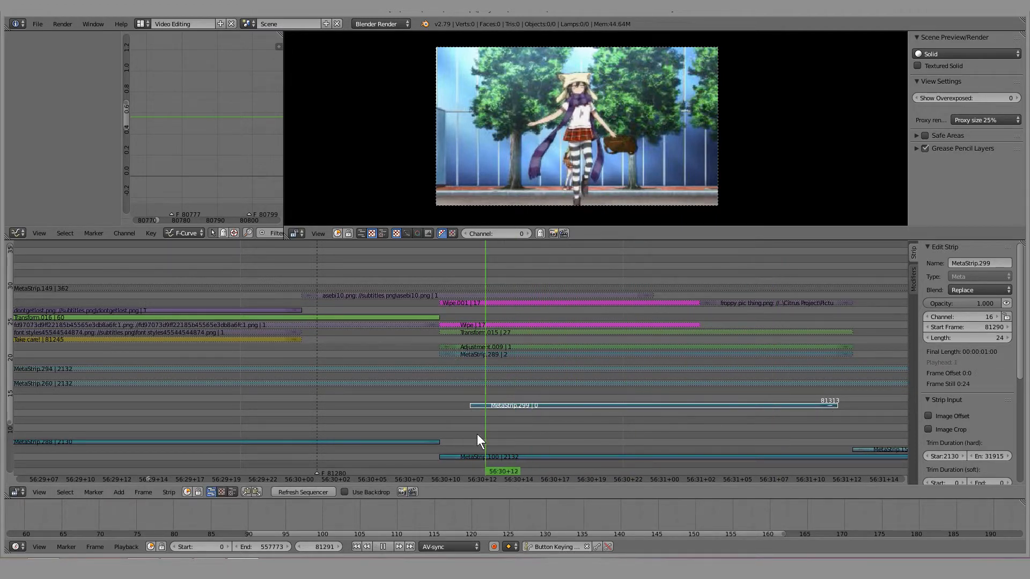
Move MetaStrip.299 to start frame 81288, compare it with MetaStrip.289, and delete it
left_click(500, 402)
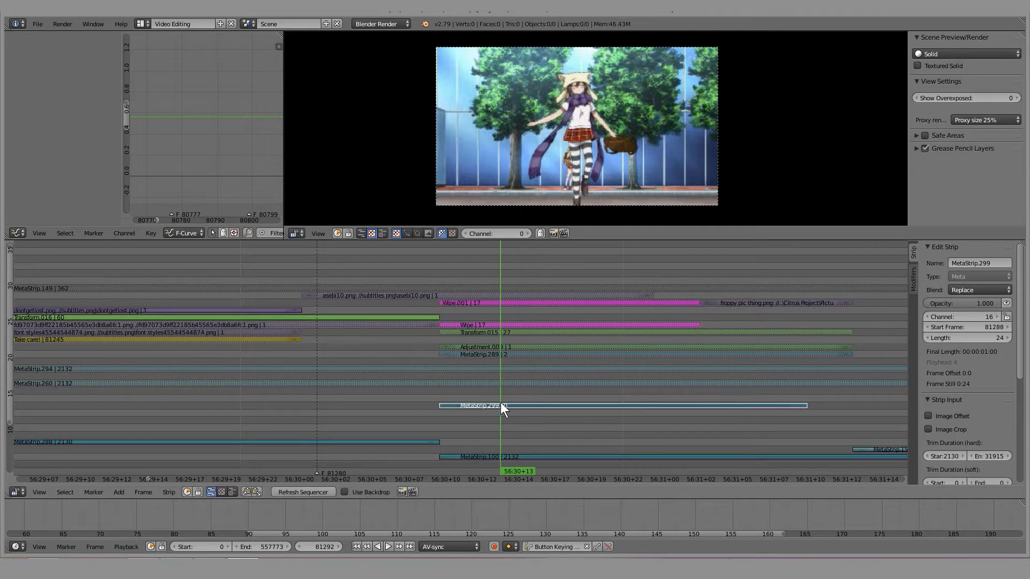
right_click(525, 354)
right_click(529, 410)
right_click(528, 404)
key("x")
left_click(528, 405)
left_click(529, 405)
Return to frame 81288 and remove the Mask modifier from MetaStrip.289
key("Page_Down")
key("n")
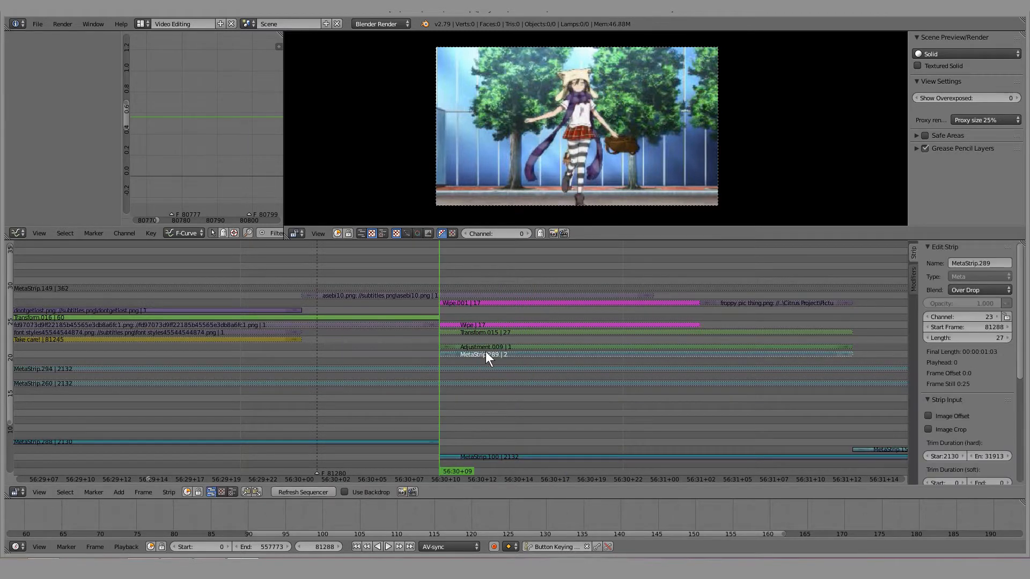
right_click(485, 353)
scroll(981, 385, "down", 5)
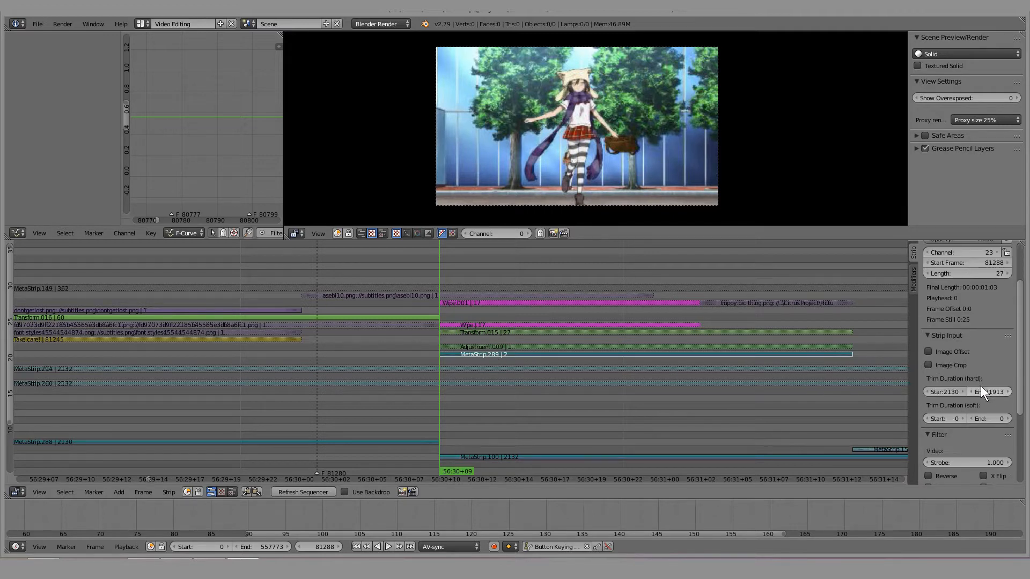
left_click(913, 277)
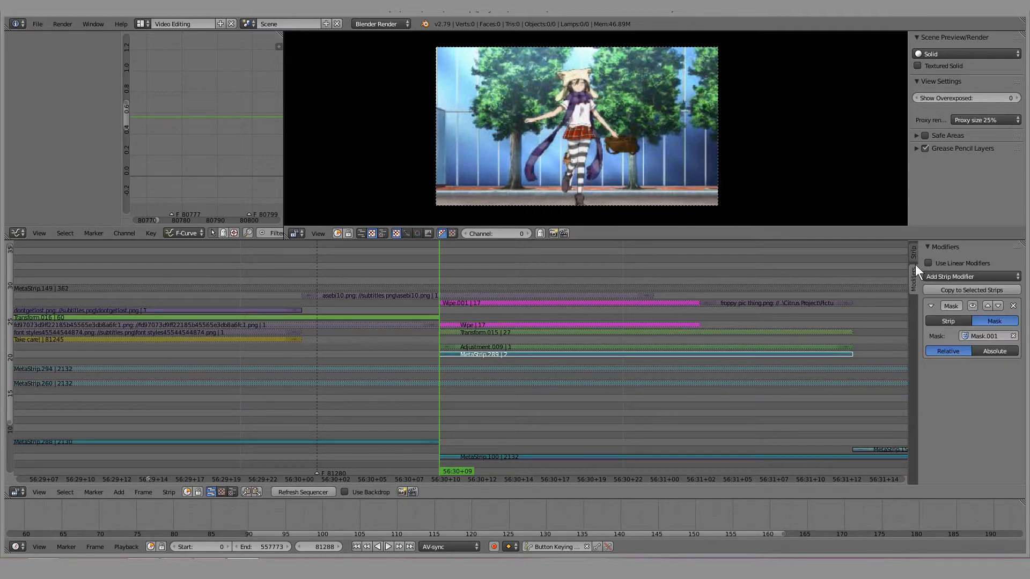
scroll(667, 367, "up", 3)
middle_click_drag(634, 376, 552, 394)
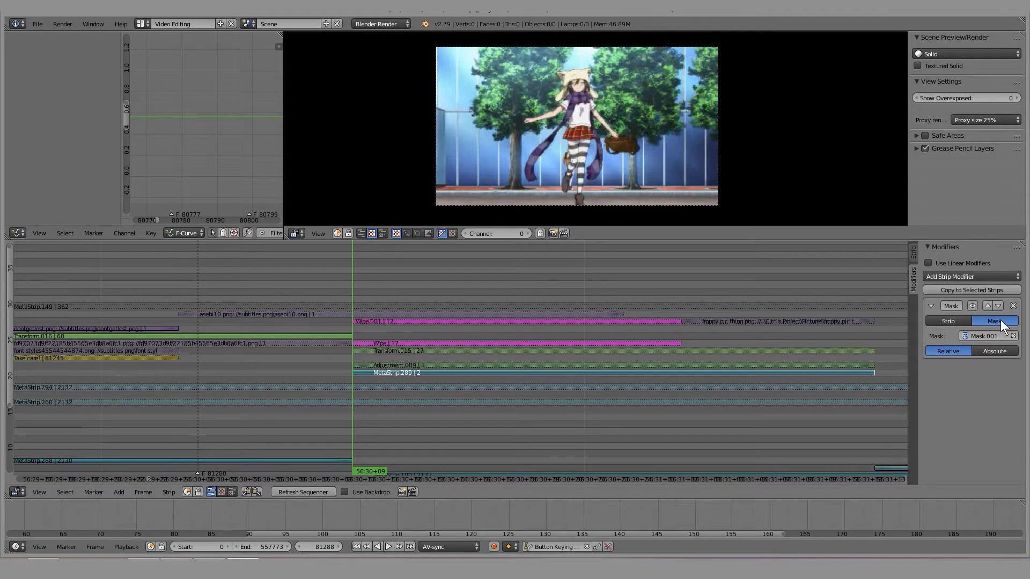
left_click(1012, 305)
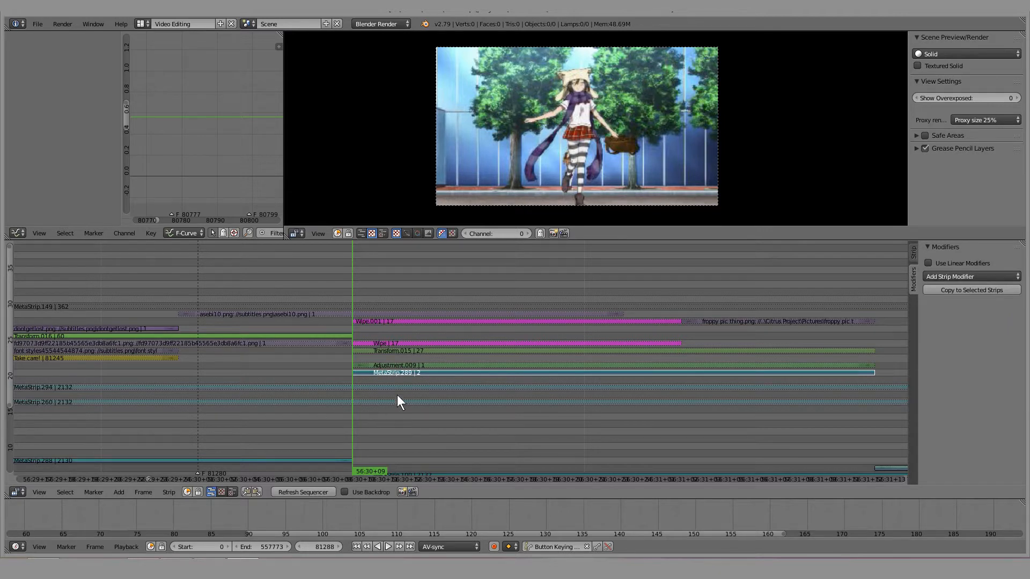
Compare MetaStrip.289 with Adjustment.009 and bring up Adjustment.009's Mask.001 modifier settings
right_click(392, 366)
right_click(434, 374)
right_click(432, 370)
right_click(412, 372)
right_click(412, 366)
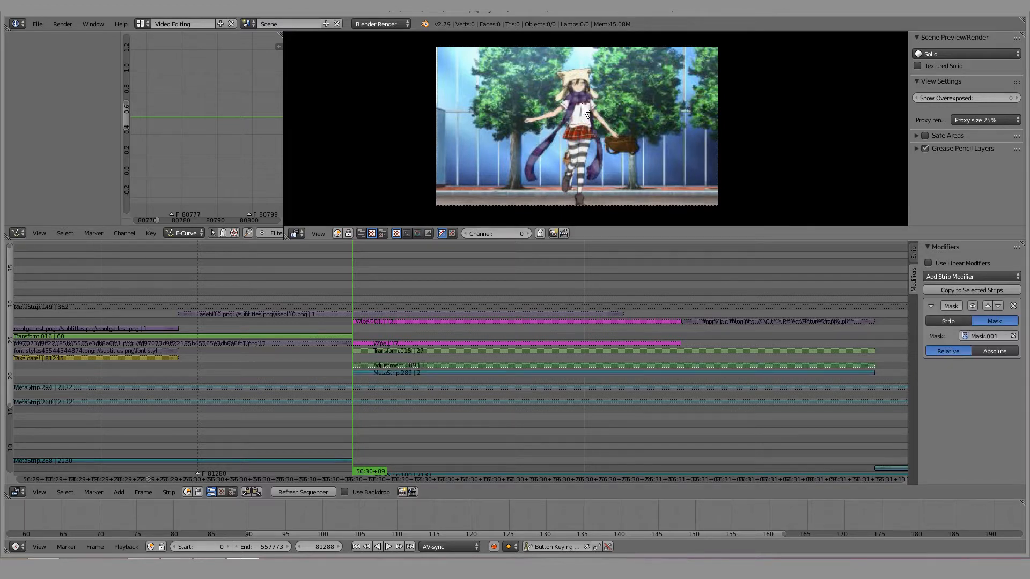
Unmute Adjustment.009 and examine the masked girl's outline in the preview
scroll(581, 103, "up", 3)
middle_click_drag(548, 49, 509, 119)
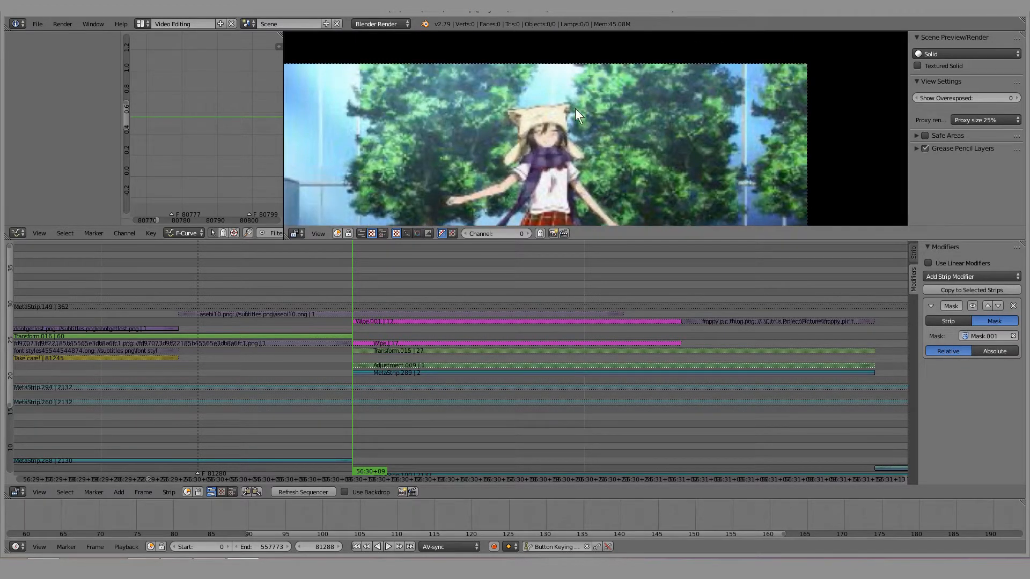
middle_click_drag(557, 210, 557, 177)
right_click(470, 366)
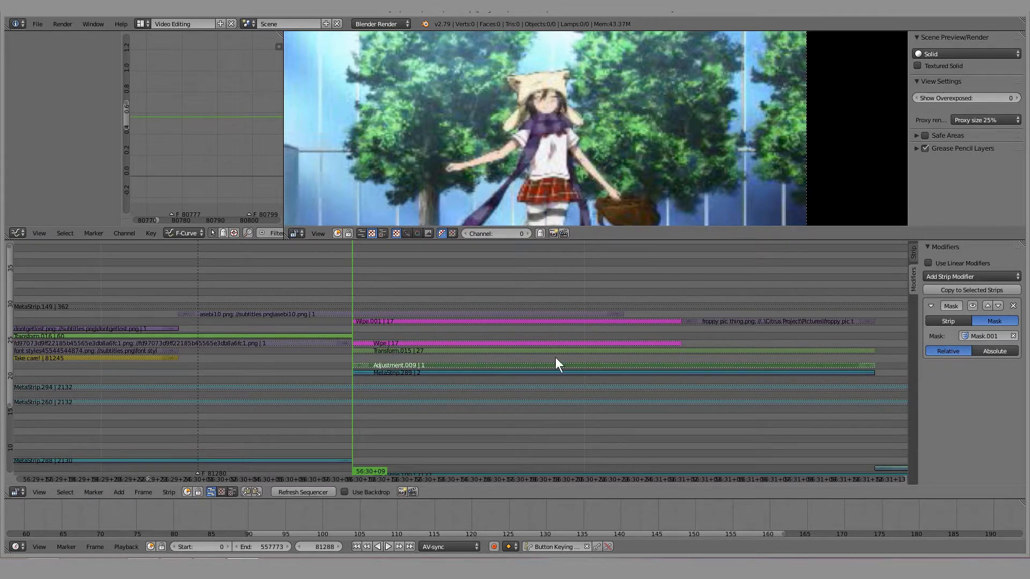
right_click(529, 367)
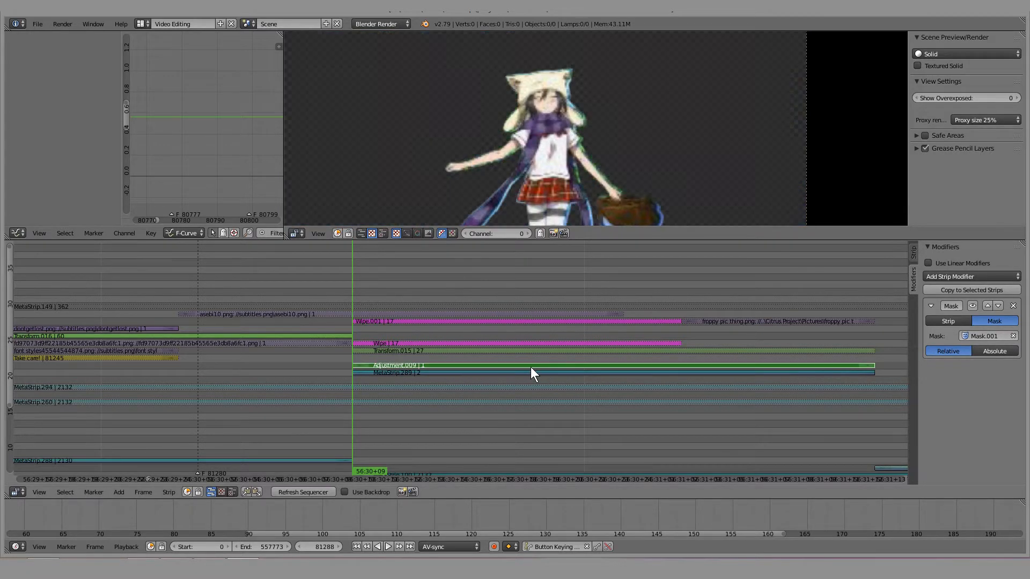
scroll(490, 156, "down", 4)
mouse_move(519, 138)
middle_mouse_down()
mouse_move(506, 121)
mouse_move(509, 153)
middle_mouse_up()
scroll(485, 147, "up", 1)
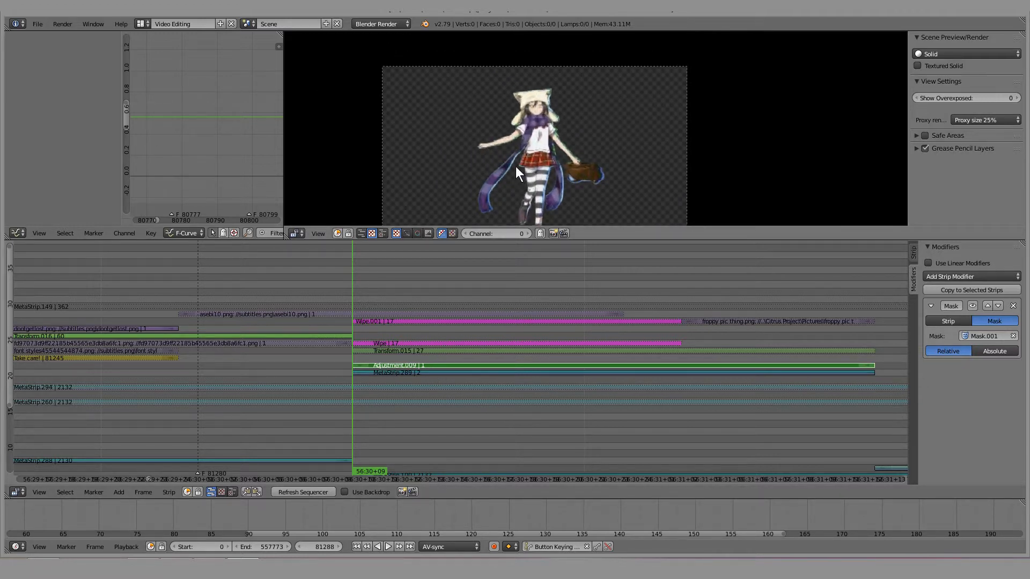
Compare the enlarged preview with Adjustment.009 muted and unmuted, and bring up its strip settings
scroll(516, 167, "up", 2)
middle_click_drag(481, 122, 542, 62)
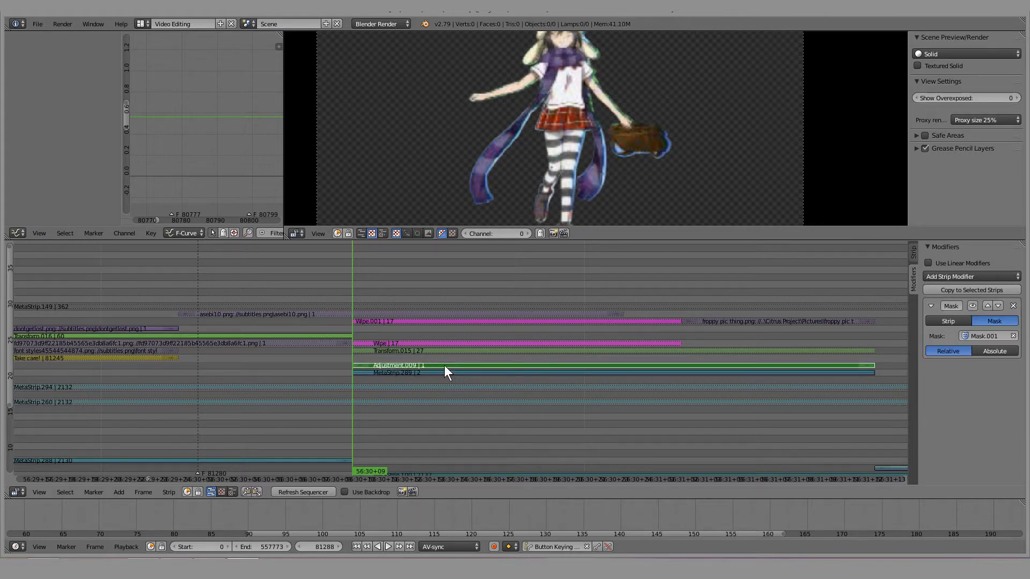
key("y")
mouse_move(364, 305)
left_mouse_down()
mouse_move(657, 306)
mouse_move(354, 315)
left_mouse_up()
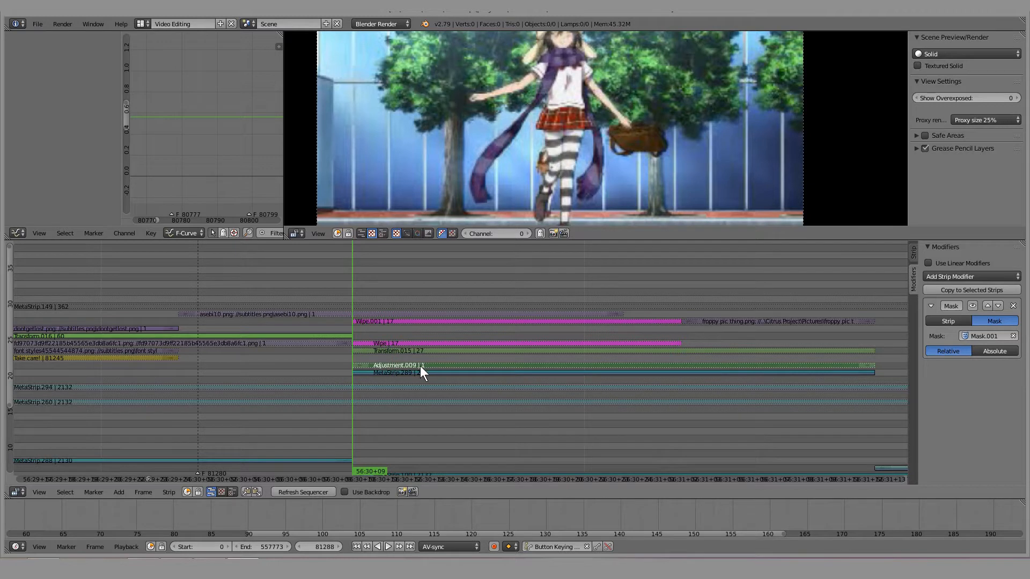
right_click(420, 366)
left_click(912, 254)
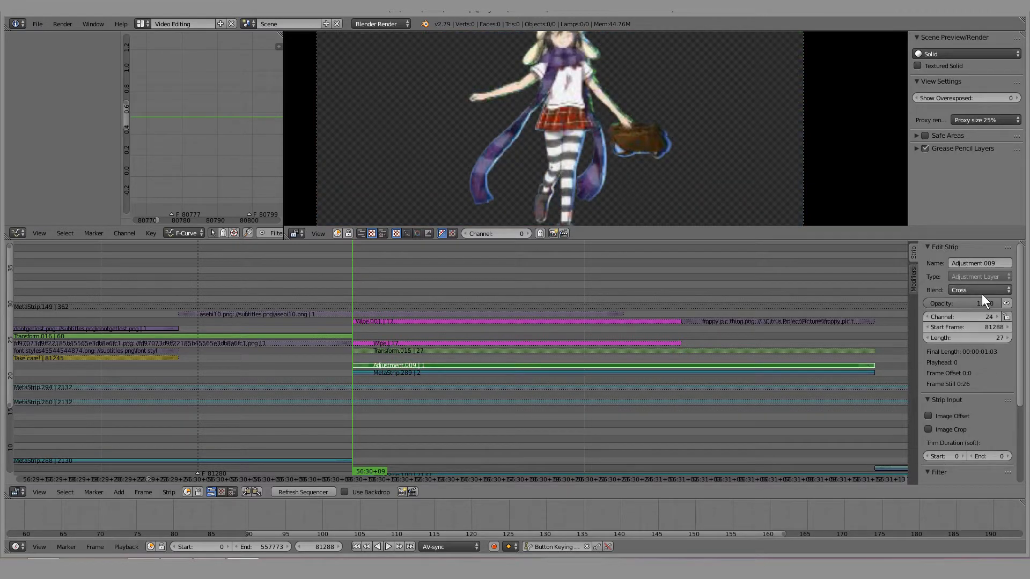
Unmute Transform.015 and play back the masked girl's movement from the start of the strip
right_click(453, 367)
left_click_drag(381, 293, 351, 290)
right_click(394, 352)
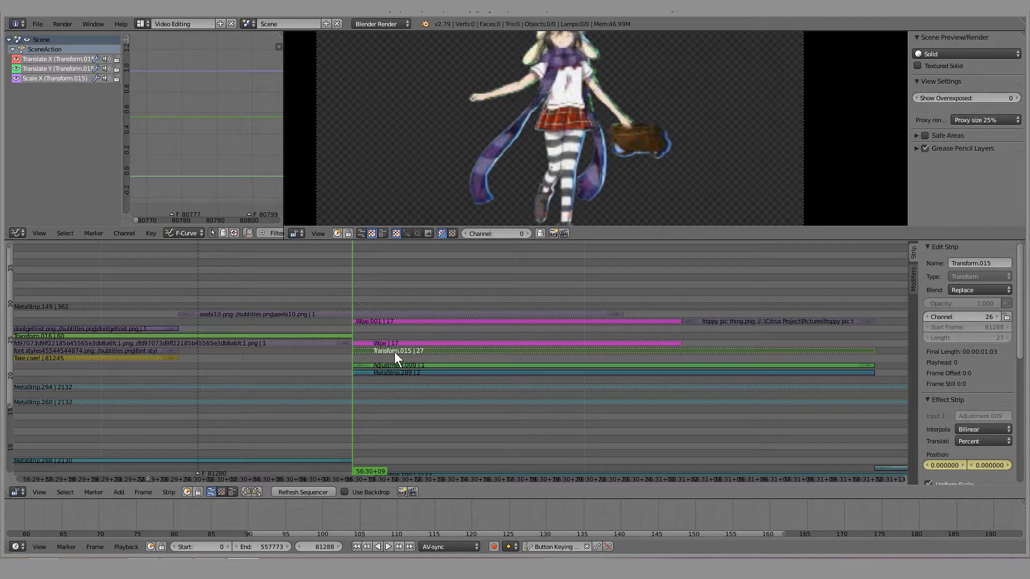
key("alt+h")
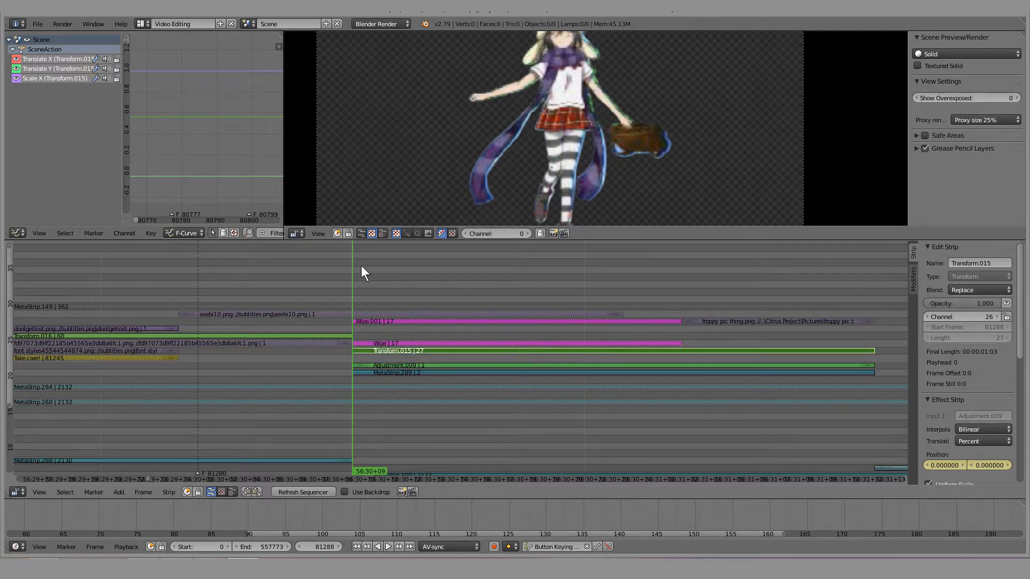
key("alt+a")
left_click_drag(662, 288, 350, 314)
key("alt+a")
Check MetaStrip.289 and Adjustment.009 against the girl's movement, unmute Adjustment.009, and return to frame 81288
right_click(388, 367)
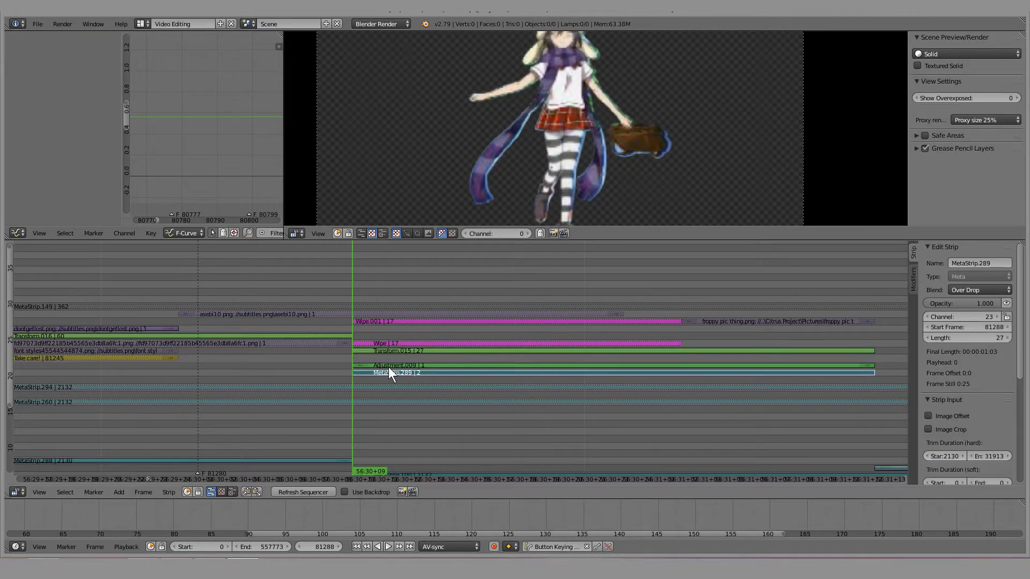
key("h")
left_click_drag(360, 295, 407, 338)
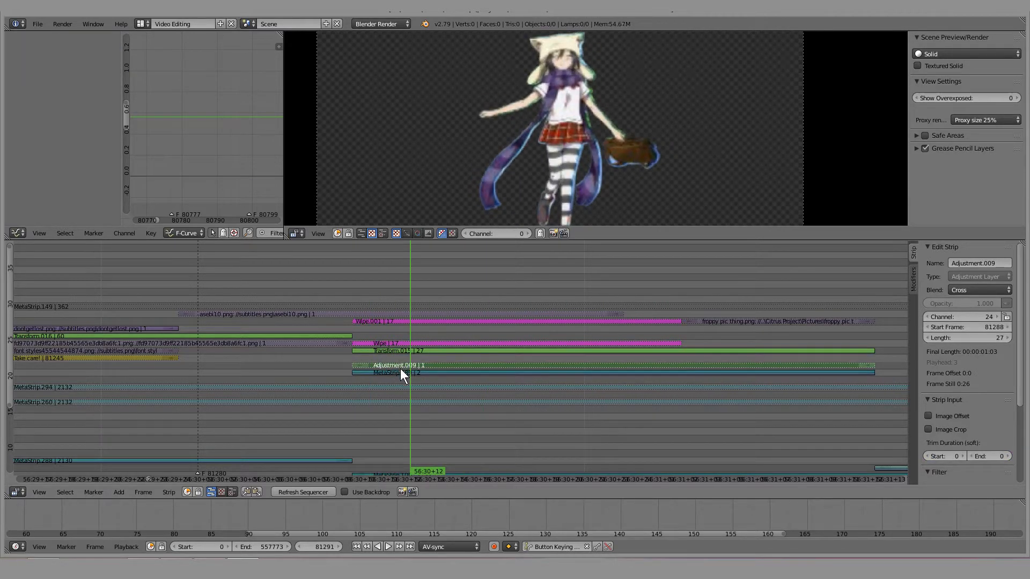
key("alt+h")
left_click(349, 288)
scroll(439, 324, "down", 4)
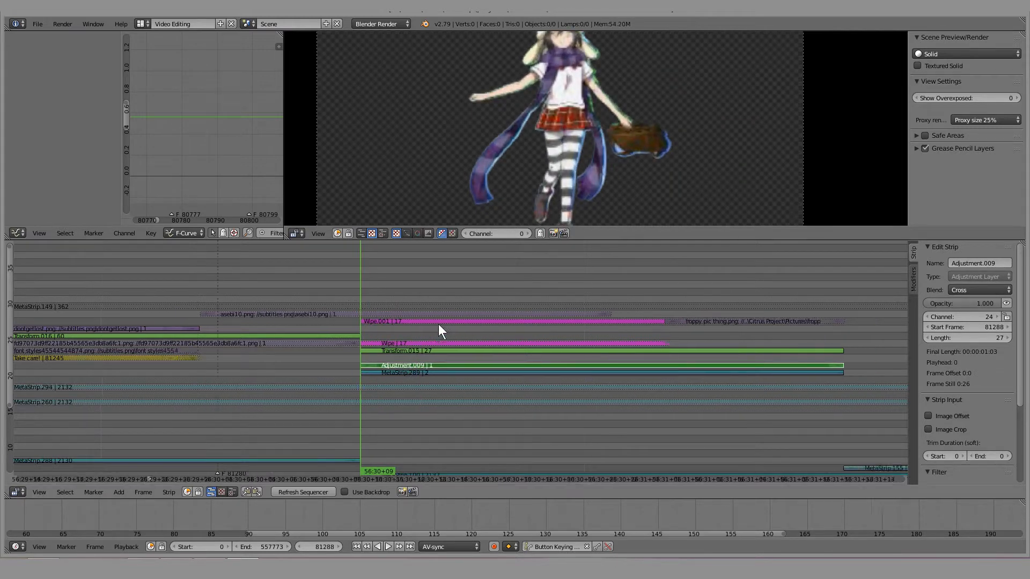
Scrub to frame 81308, unmute froppy pic thing.png, and play back the title card behind the masked girl
left_click_drag(370, 267, 580, 310)
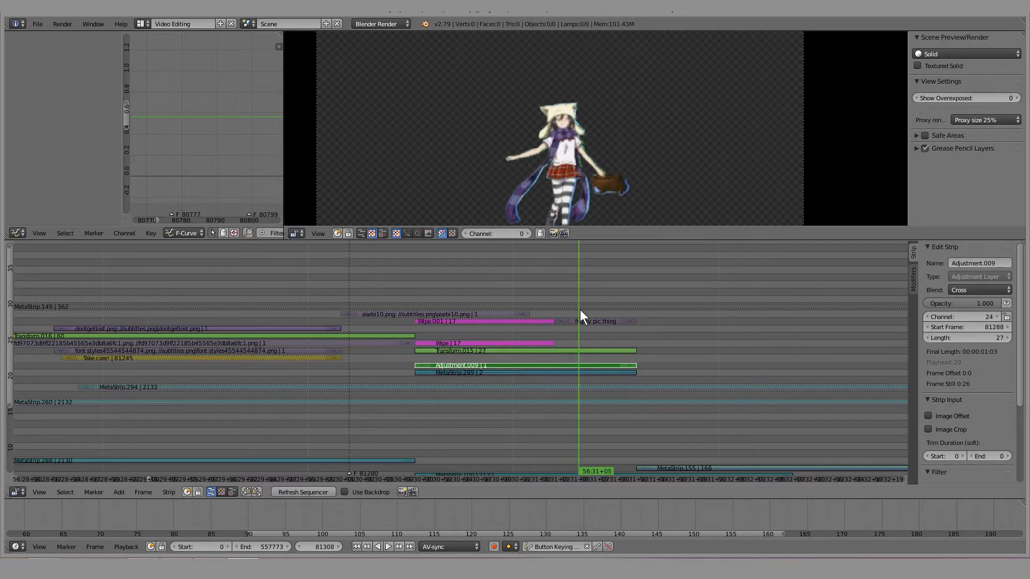
right_click(588, 320)
key("alt+h")
key("alt+a")
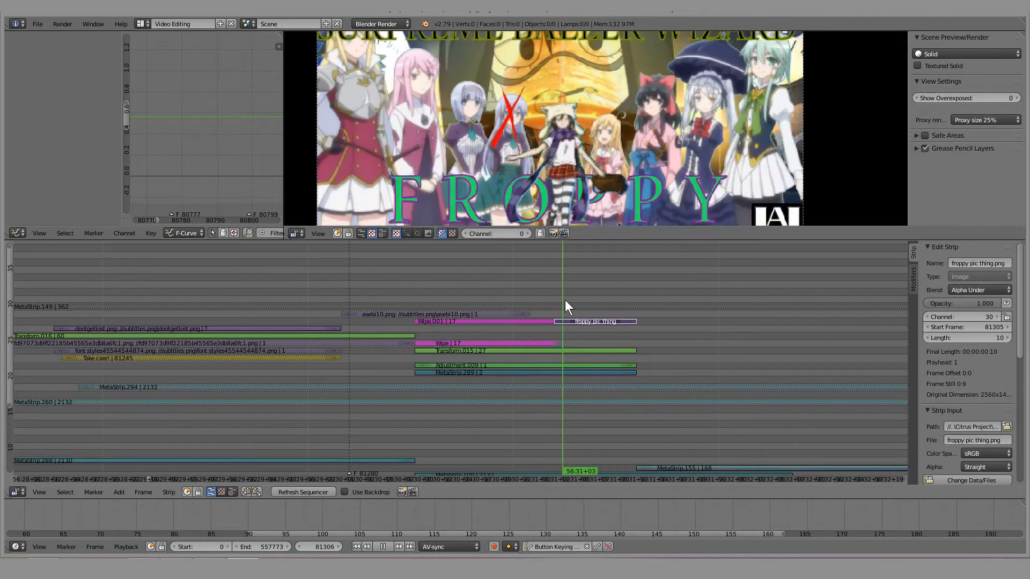
key("alt+a")
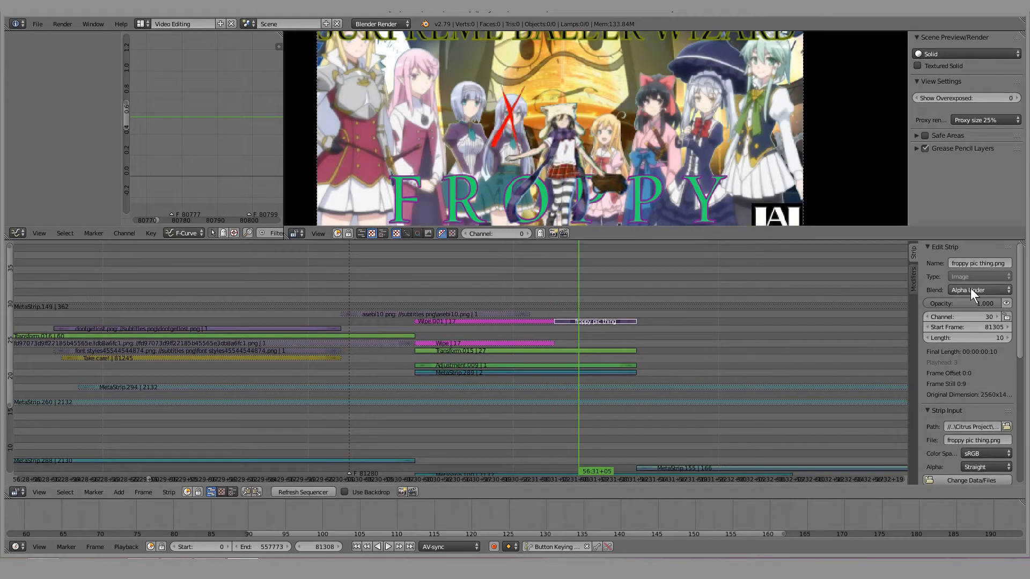
Compare the blend settings of Transform.015, Adjustment.009 and froppy pic thing.png
right_click(565, 352)
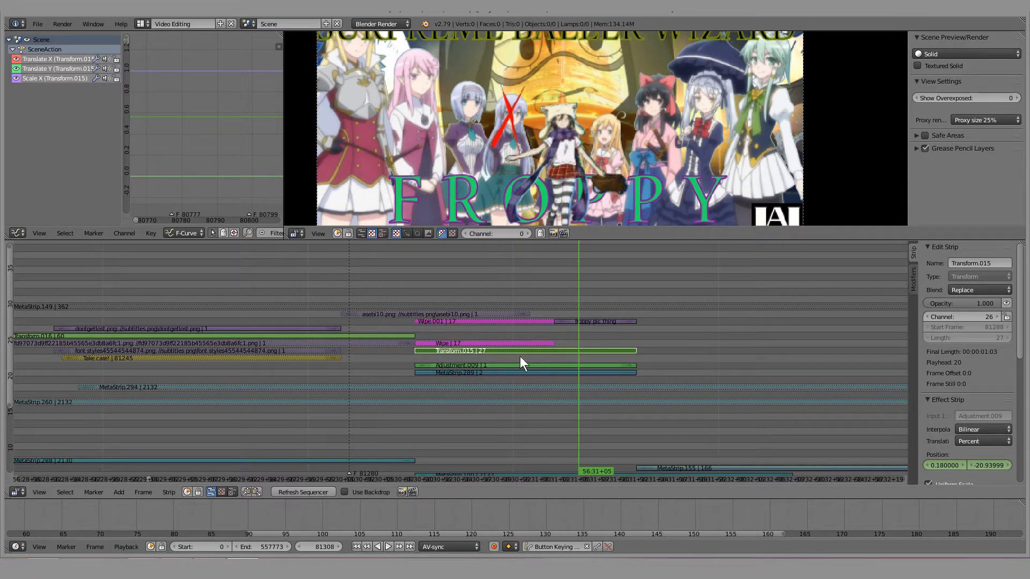
right_click(557, 361)
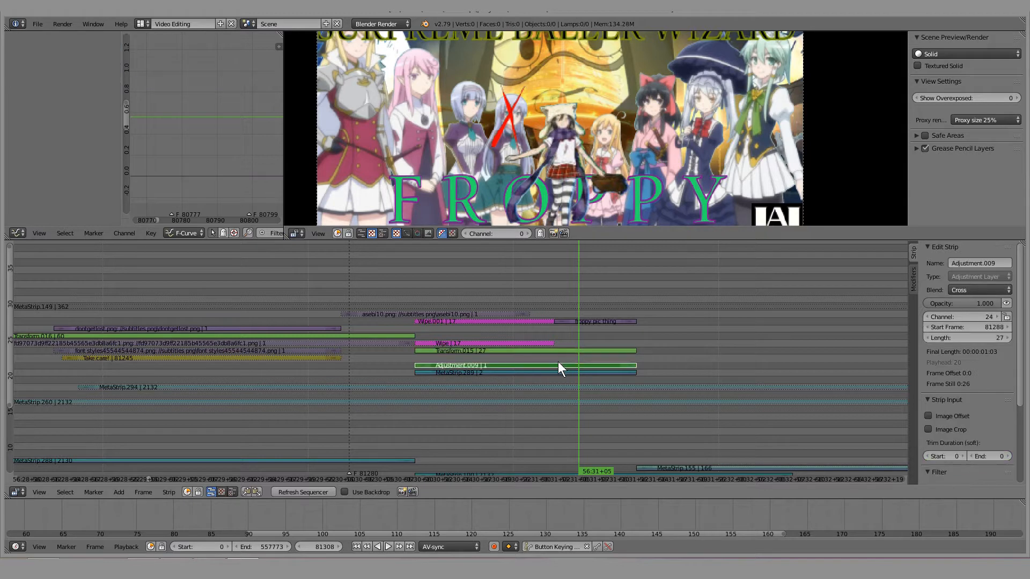
right_click(556, 351)
scroll(545, 337, "up", 3)
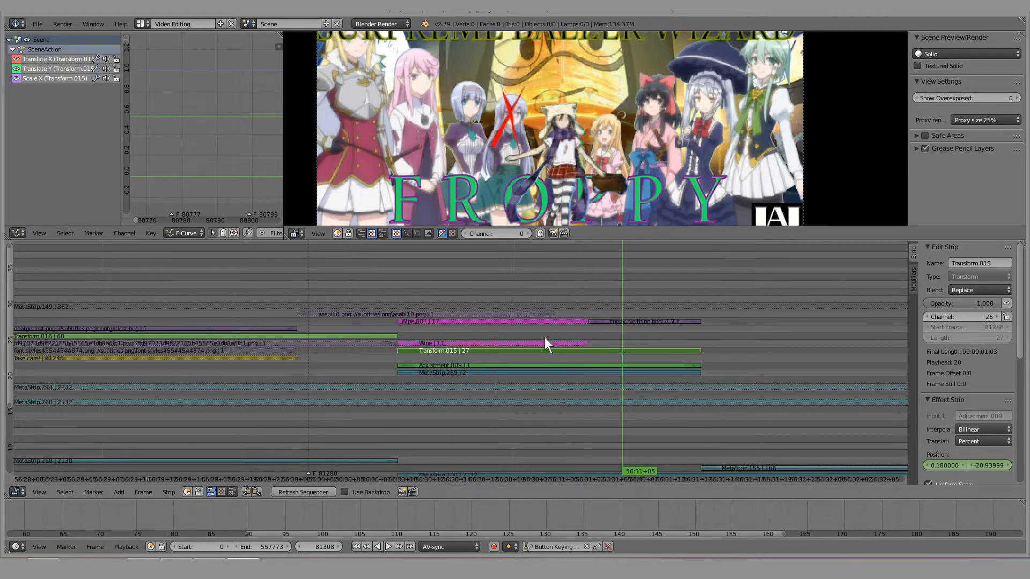
right_click(654, 321)
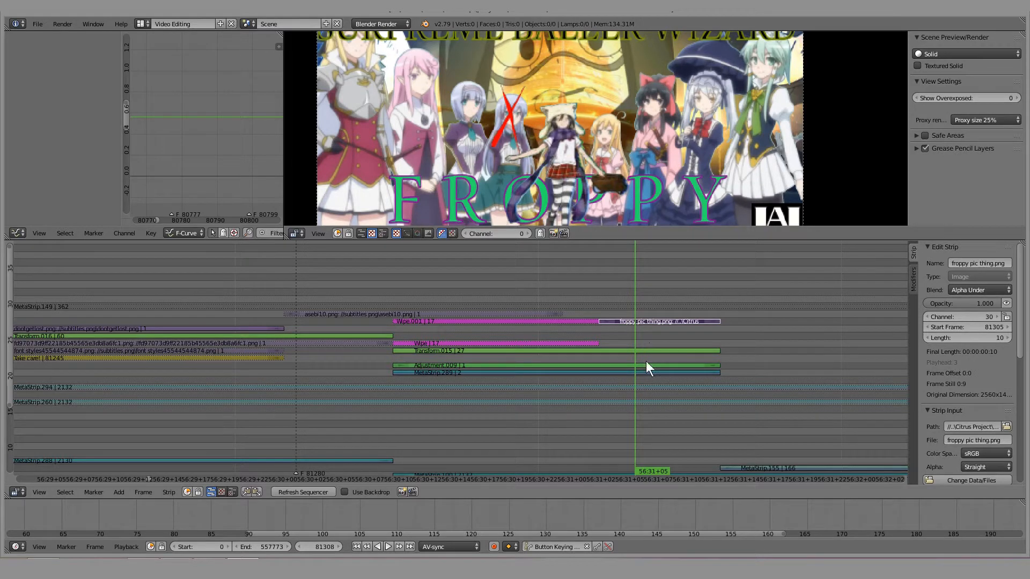
Play and scrub through the title card's appearance behind the masked girl with the whole frame in view
scroll(565, 172, "down", 7)
left_click(364, 299)
key("alt+a")
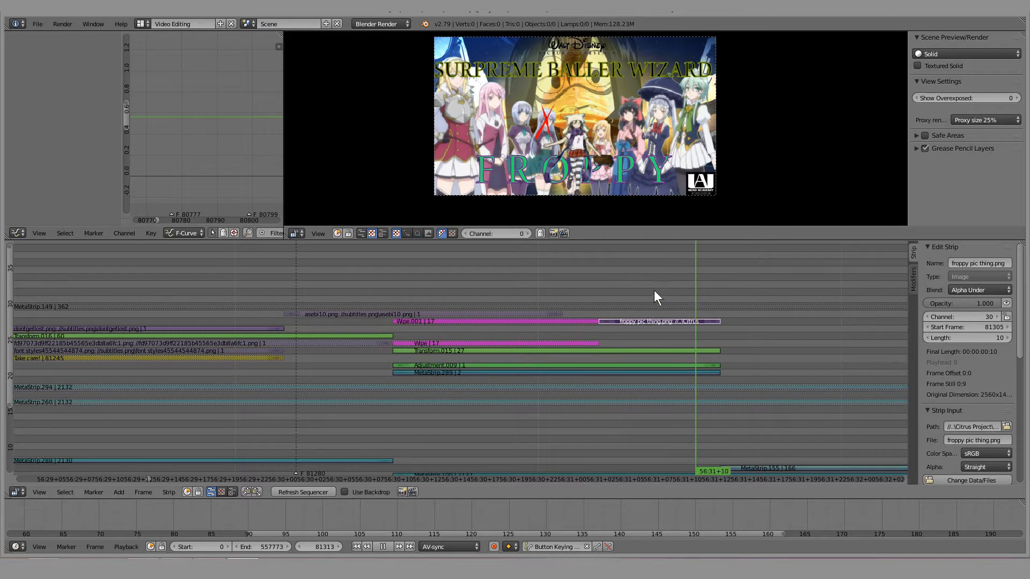
left_click(462, 291)
left_click_drag(462, 292, 623, 309)
key("a")
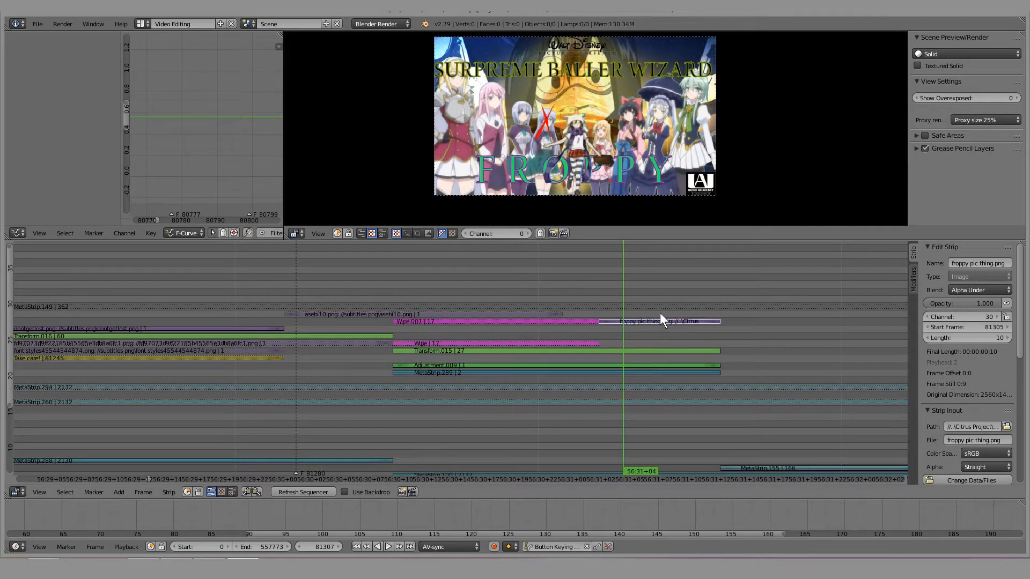
key("alt+a")
left_click(498, 292)
middle_click_drag(478, 338, 452, 337)
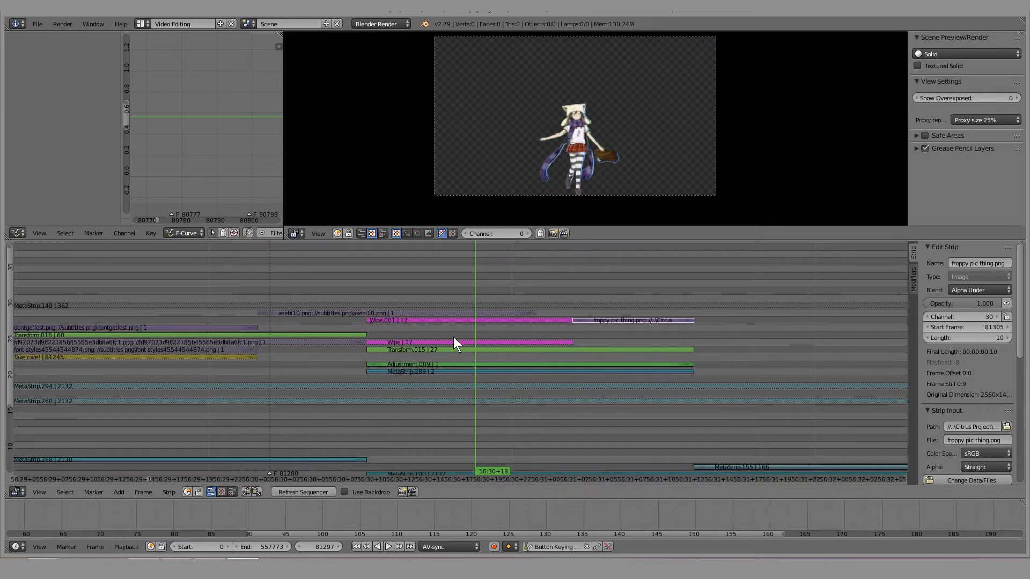
Add a Wipe effect strip from MetaStrip.288 to froppy pic thing.png and scrub through it to frame 81295
right_click(316, 459)
left_click_drag(317, 455, 318, 440)
right_click(642, 322)
right_click(410, 432)
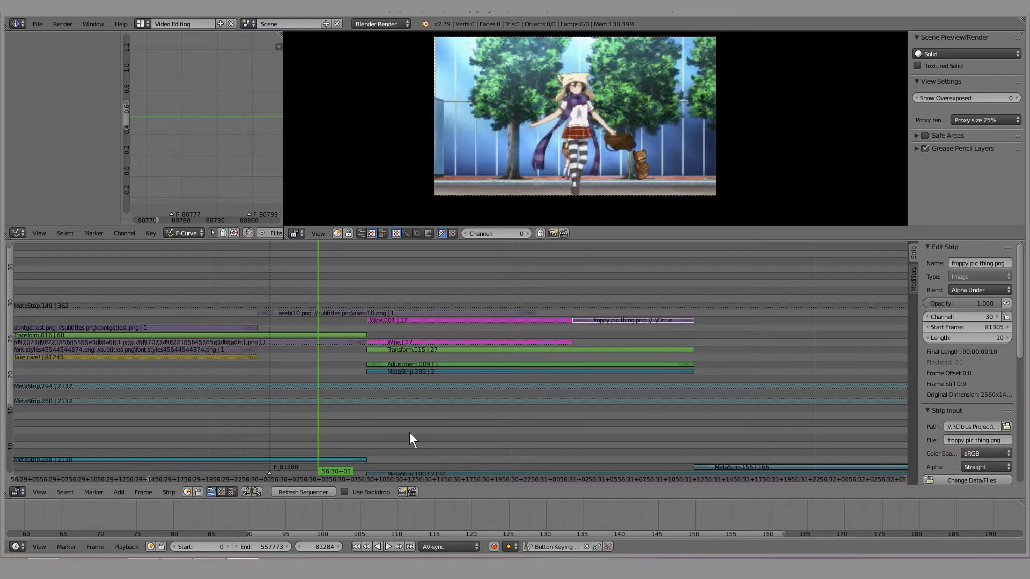
right_click(324, 459)
right_click(610, 320)
key("shift+a")
mouse_move(609, 320)
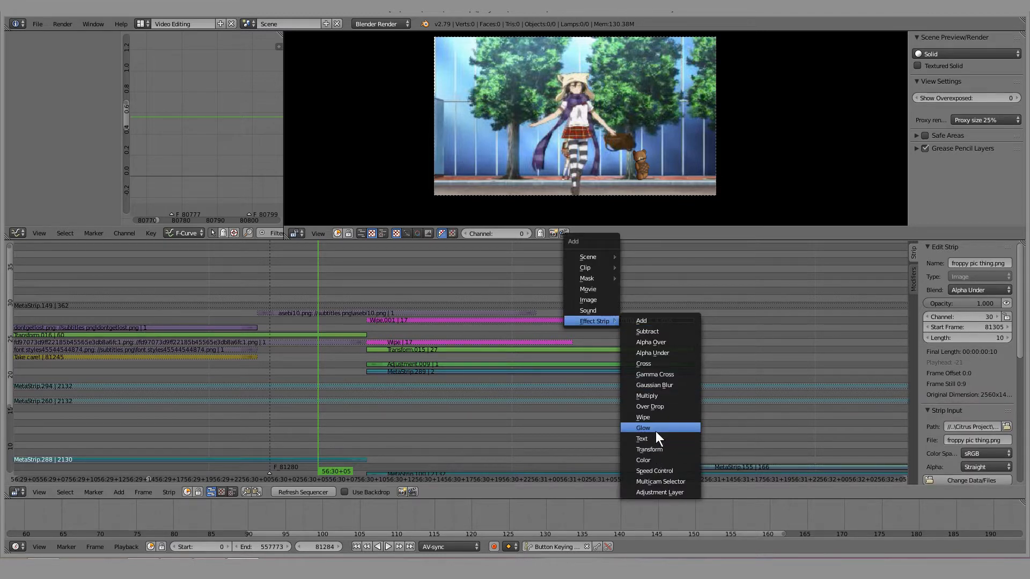
left_click(657, 418)
left_click_drag(325, 269, 452, 290)
Try the Alpha Under blend mode on MetaStrip.149, look over its strip settings, and delete the strip
left_click(479, 304)
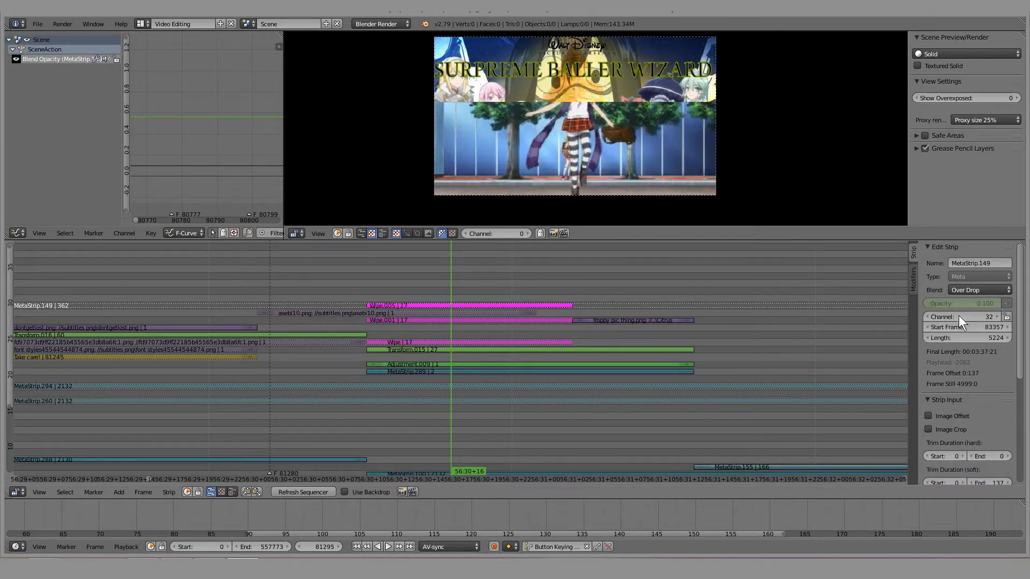
left_click(960, 291)
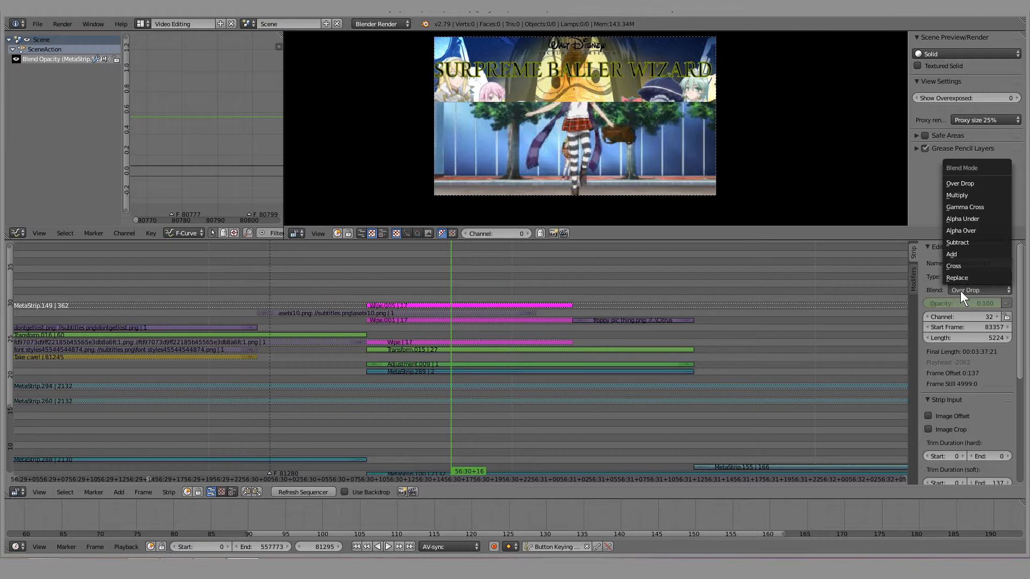
left_click(988, 220)
mouse_move(472, 284)
left_mouse_down()
mouse_move(414, 282)
mouse_move(488, 276)
left_mouse_up()
scroll(953, 354, "down", 5)
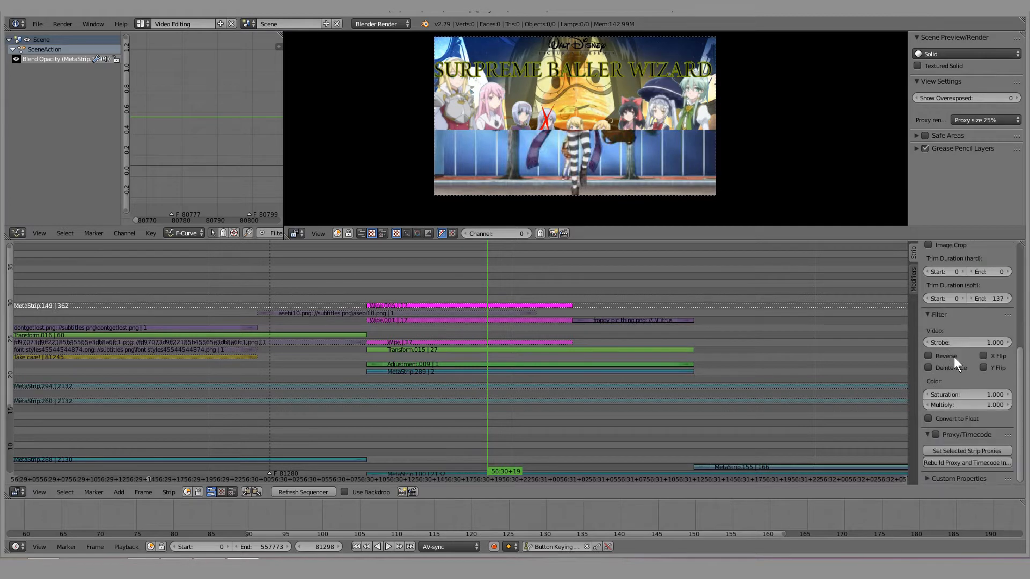
scroll(962, 379, "down", 2)
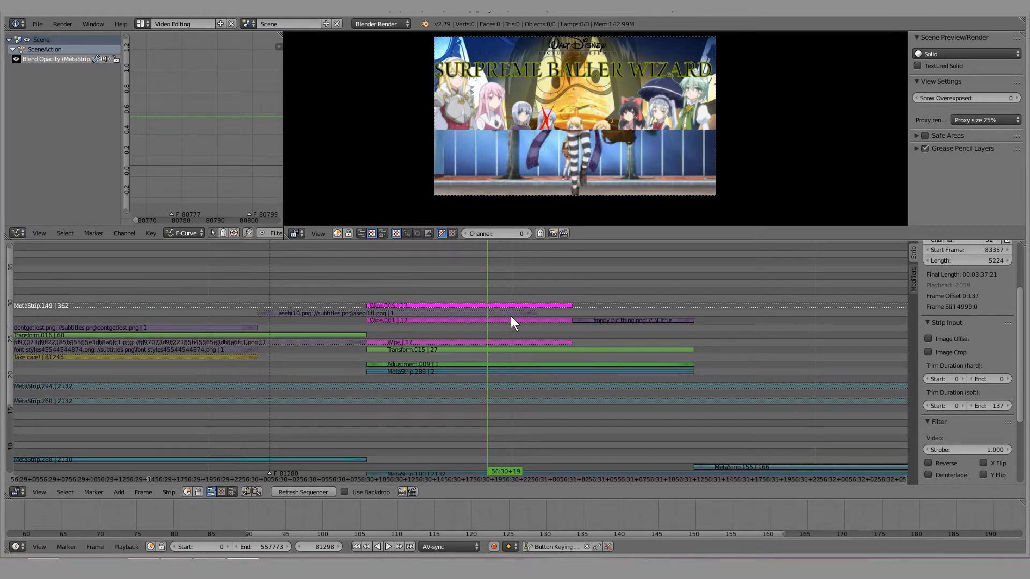
key("x")
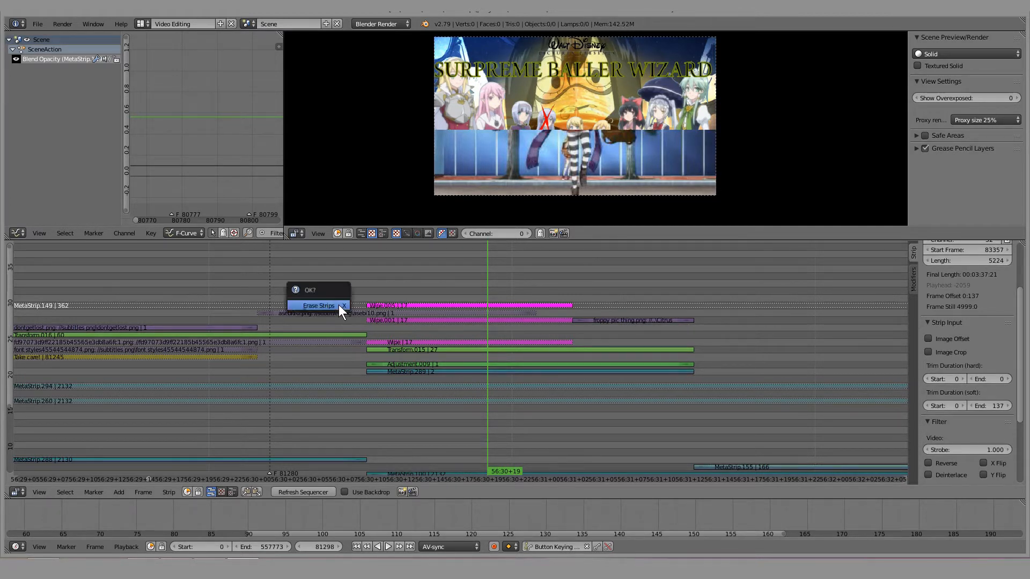
left_click(339, 305)
Set Wipe.005's transition type to Clock and preview the resulting wipe
right_click(424, 305)
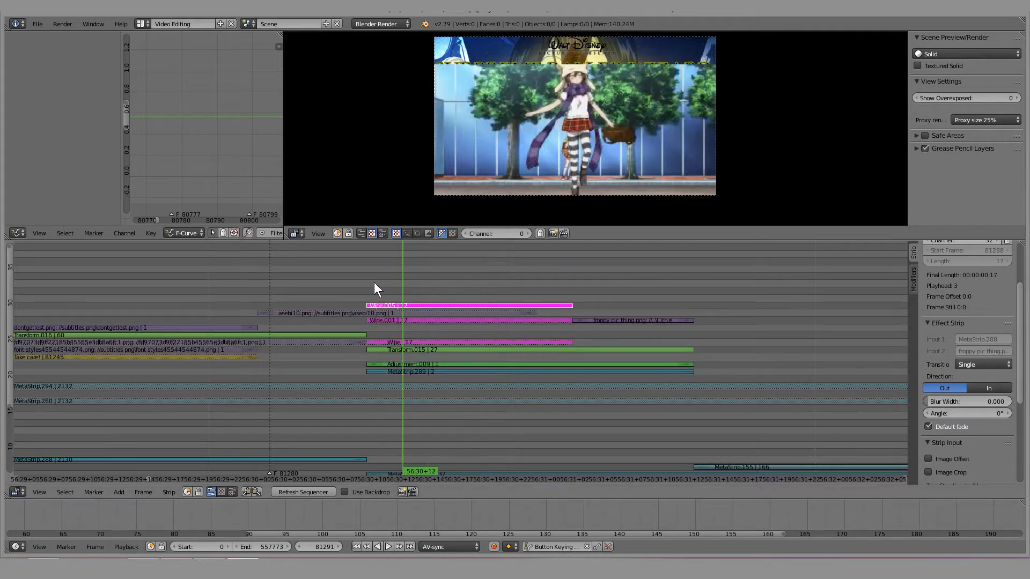
left_click(992, 364)
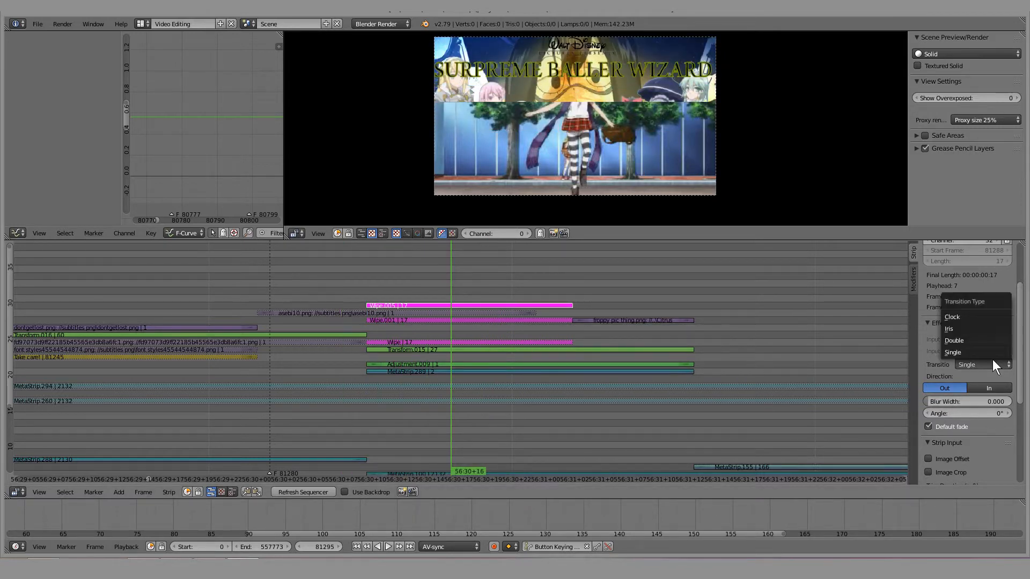
left_click(970, 318)
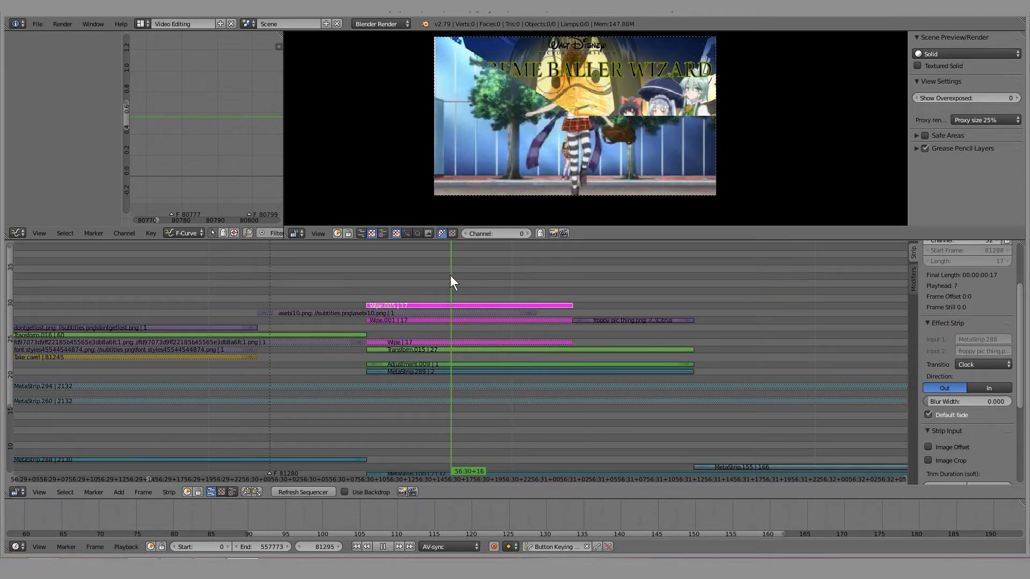
key("Escape")
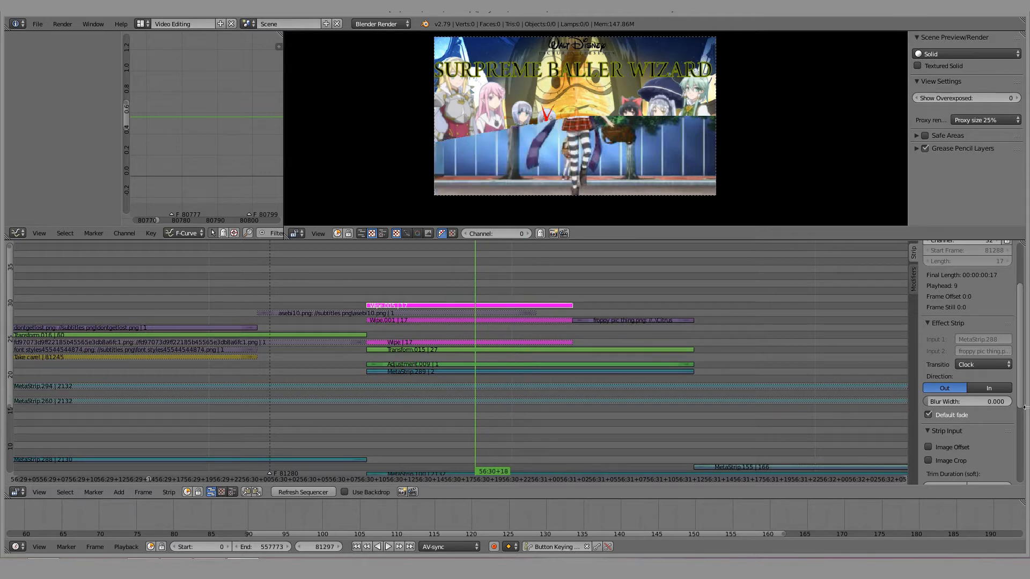
Set Wipe.005's blur width to 0.777 and scrub through the clock wipe to review its edge
mouse_move(974, 401)
left_mouse_down()
mouse_move(1029, 401)
mouse_move(991, 401)
left_mouse_up()
left_click_drag(366, 287, 447, 289)
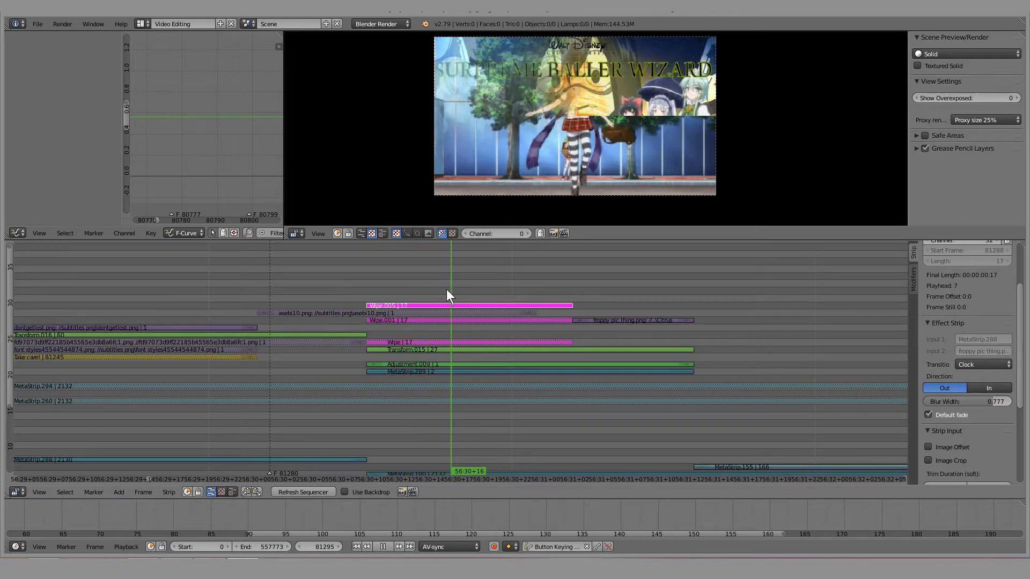
key("Escape")
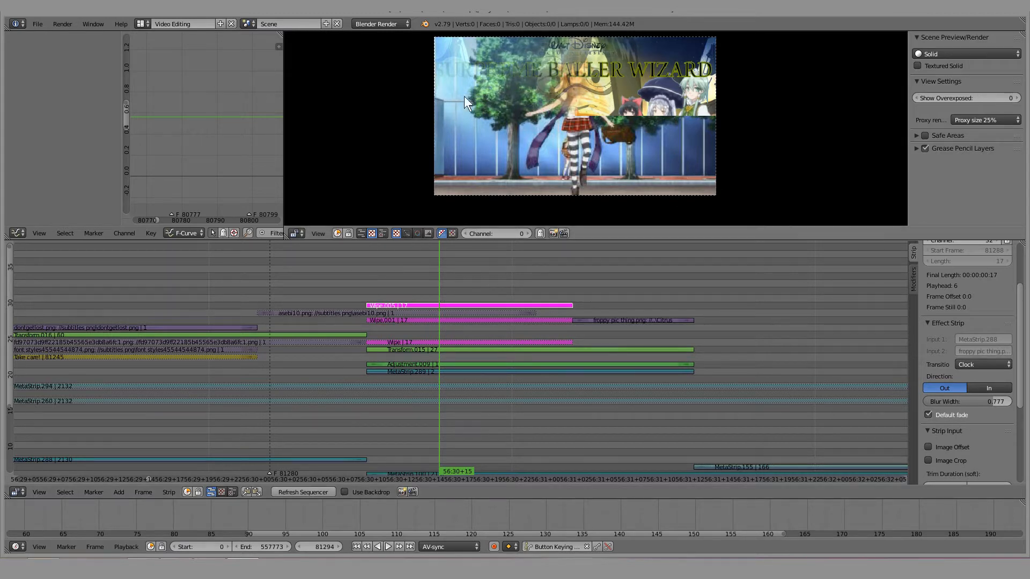
left_click_drag(461, 286, 556, 280)
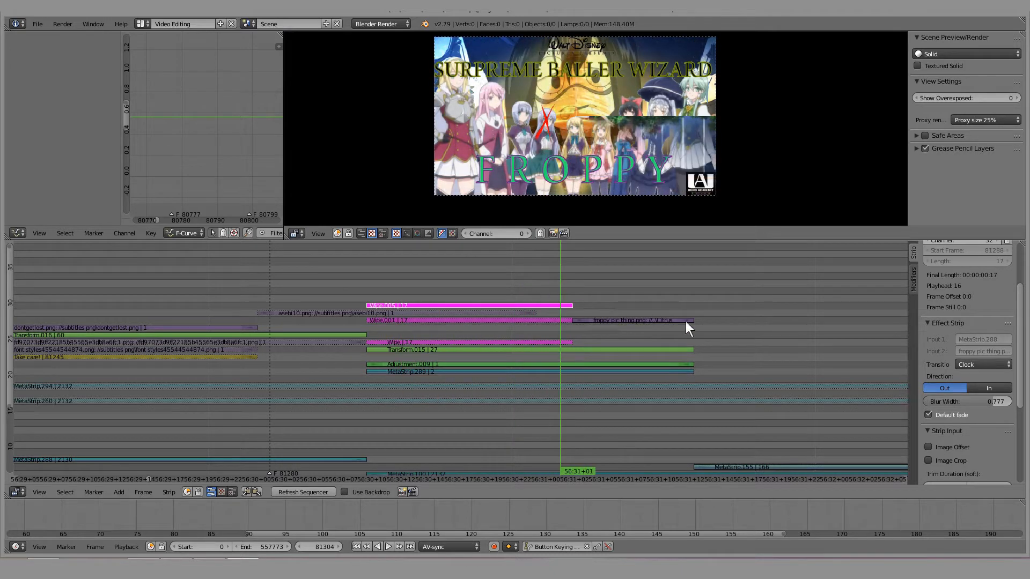
scroll(1008, 382, "up", 4)
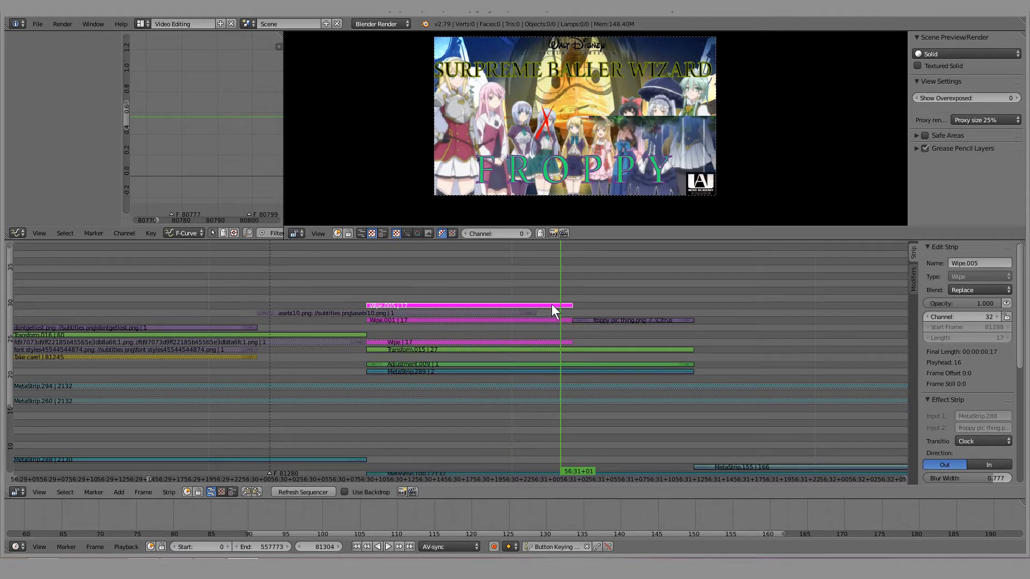
left_click_drag(496, 283, 343, 280)
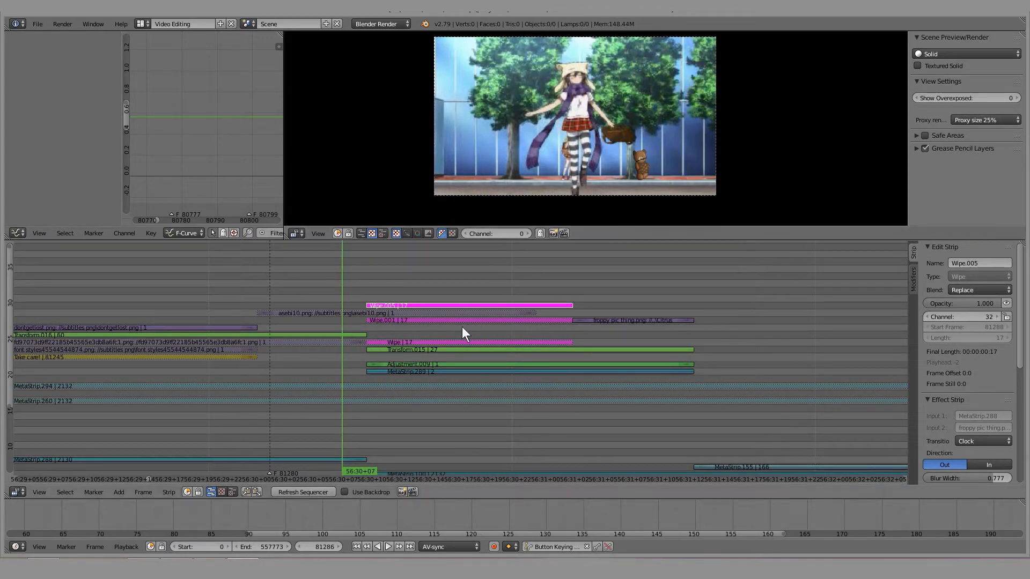
left_click_drag(441, 344, 477, 268)
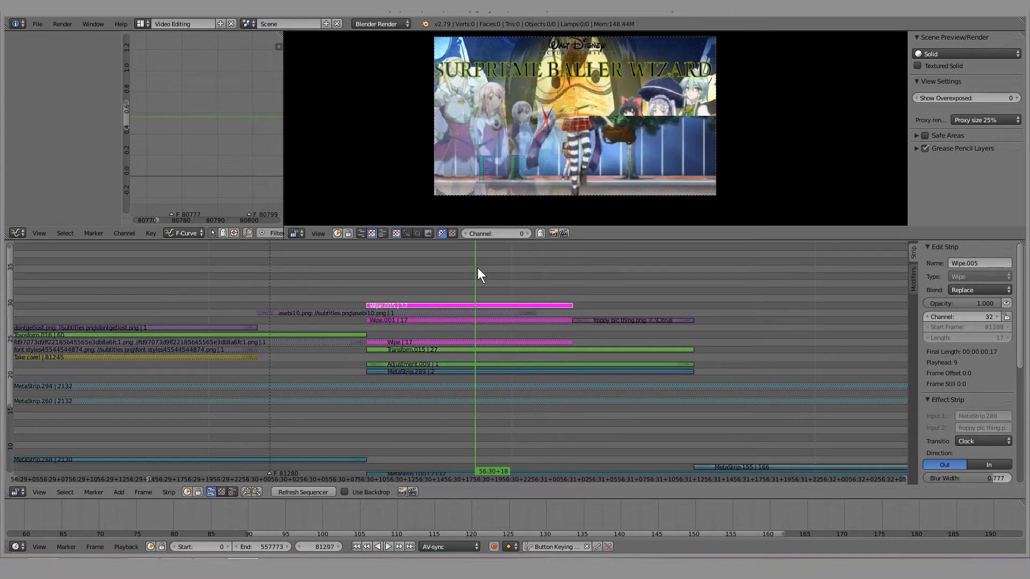
Set Wipe.005's blend mode to Alpha Under, scrub through the transition, and select Wipe.001 to compare its settings
left_click(964, 289)
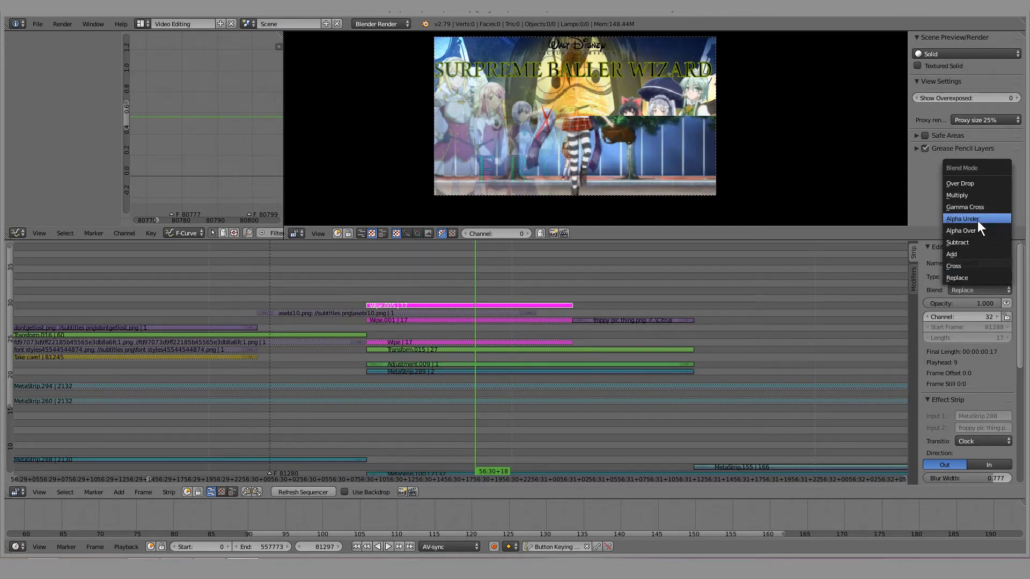
left_click(977, 219)
mouse_move(433, 279)
left_mouse_down()
mouse_move(398, 279)
mouse_move(532, 275)
mouse_move(436, 281)
left_mouse_up()
scroll(434, 311, "up", 3)
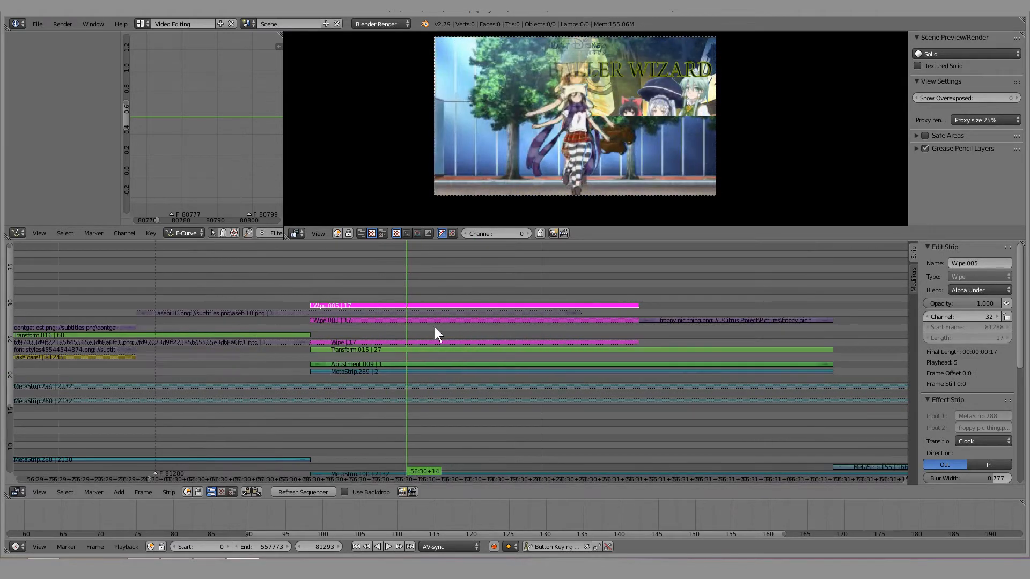
left_click(423, 319)
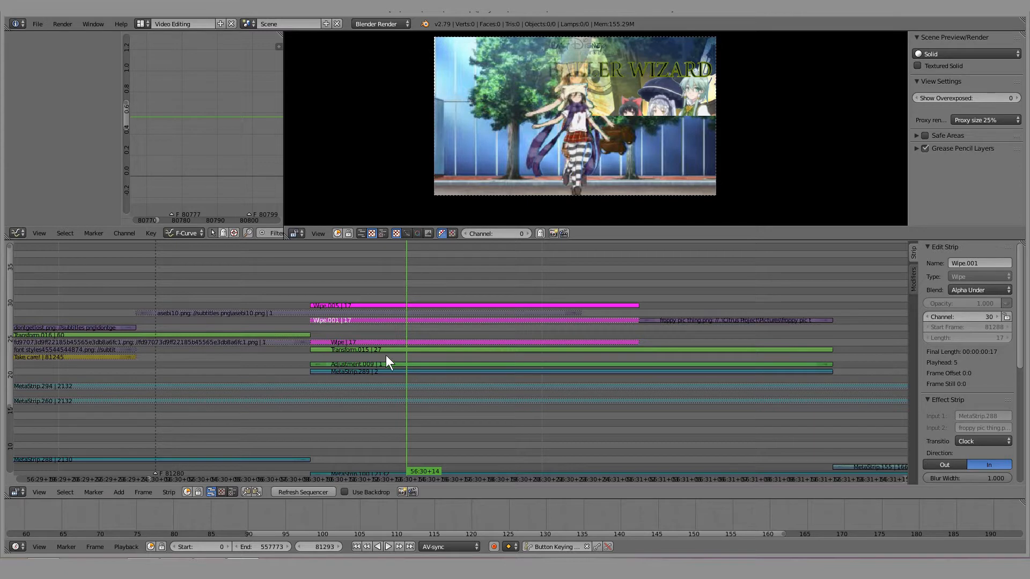
Add a Wipe effect strip from Transform.016 to froppy pic thing.png and place it in channel 29
right_click(262, 334)
left_click(262, 330)
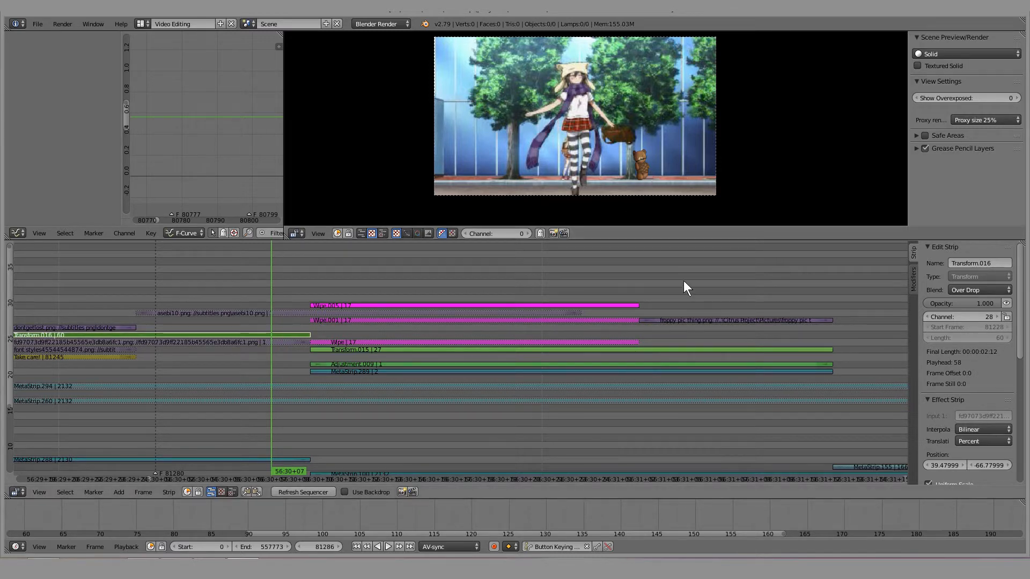
right_click(703, 320)
key("shift+a")
mouse_move(682, 306)
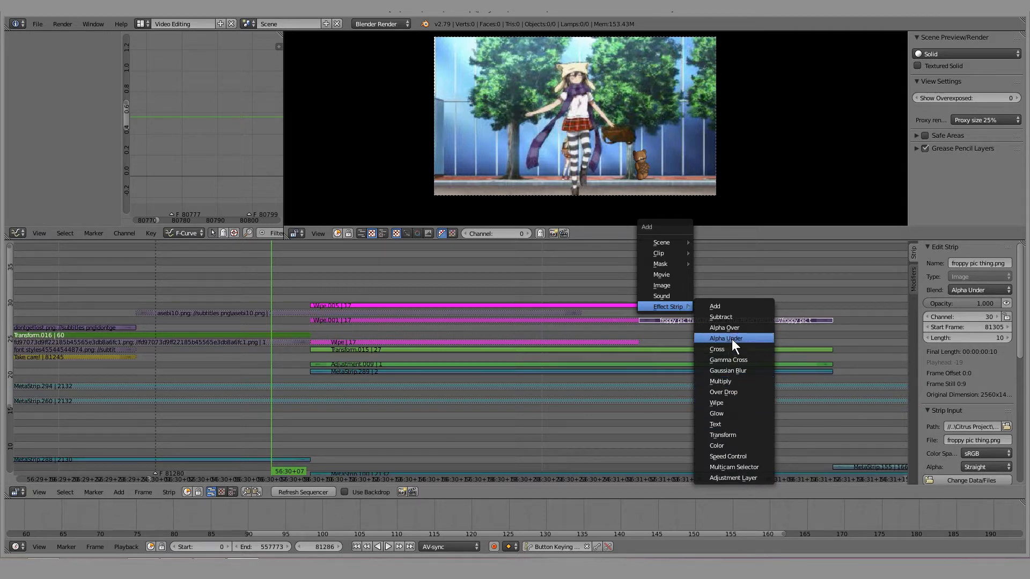
left_click(730, 400)
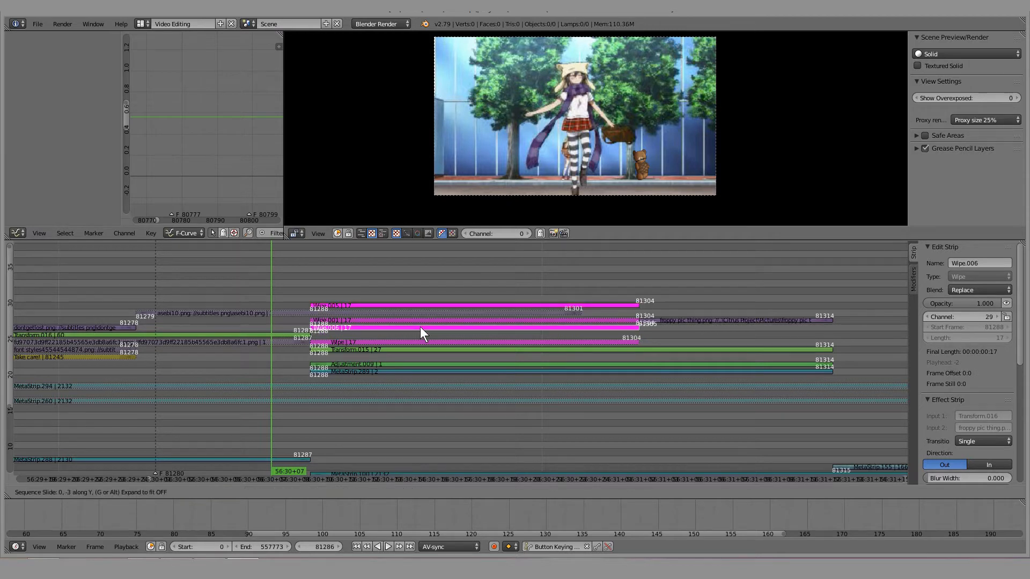
left_click(421, 328)
Set the new wipe's blend mode to Alpha Under and play back the transition to check it
left_click(991, 290)
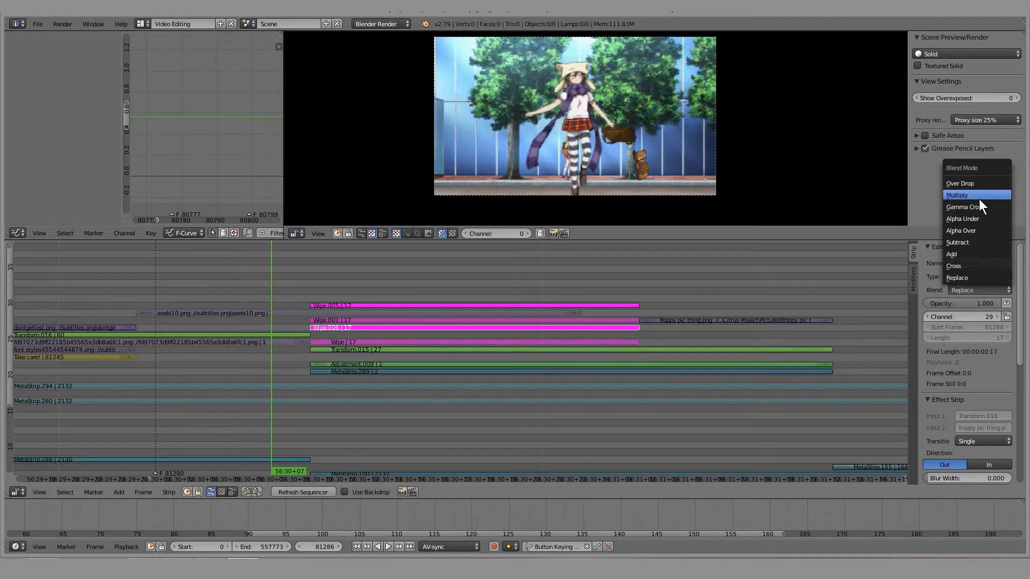
left_click(970, 219)
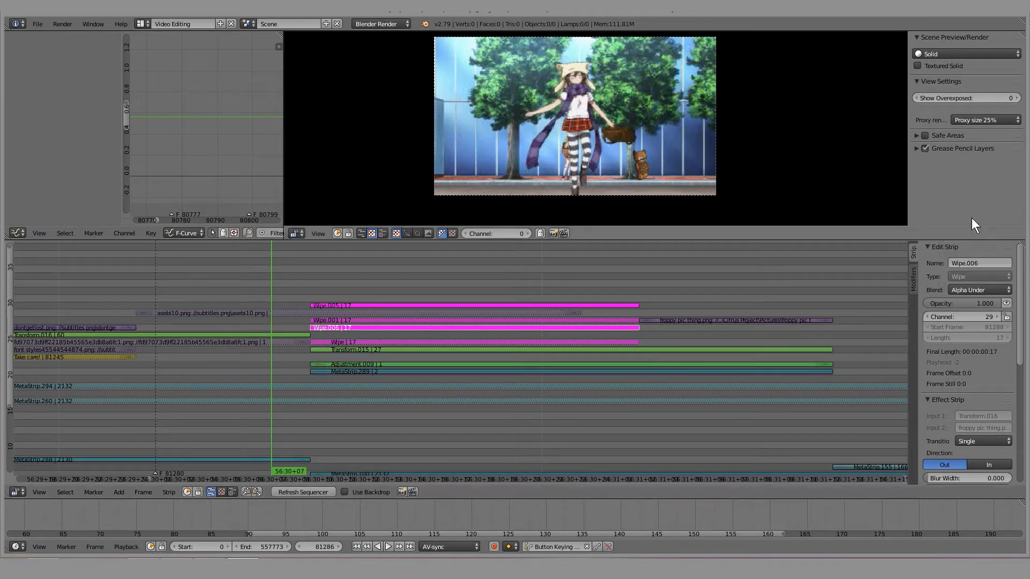
key("alt+a")
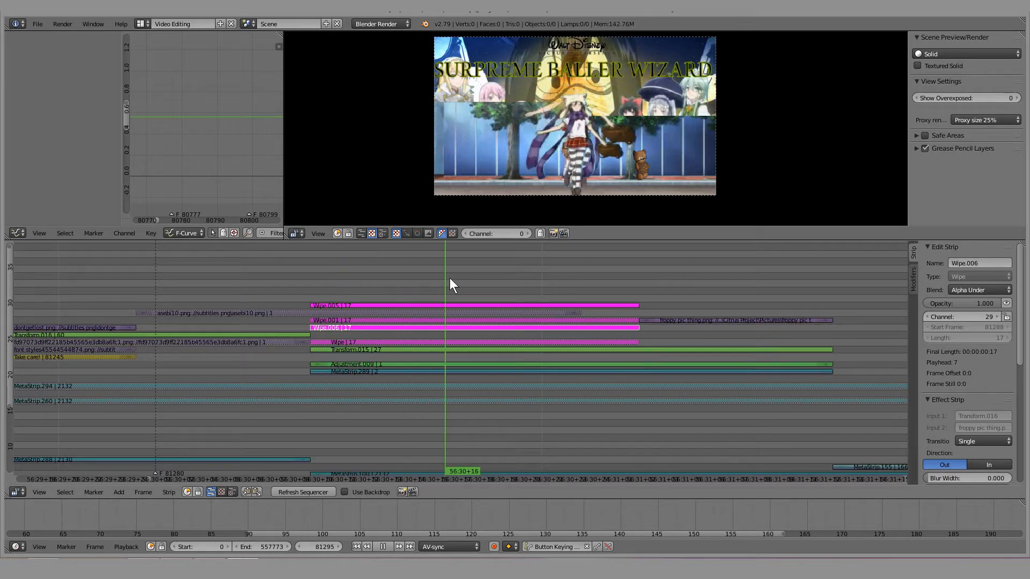
key("alt+a")
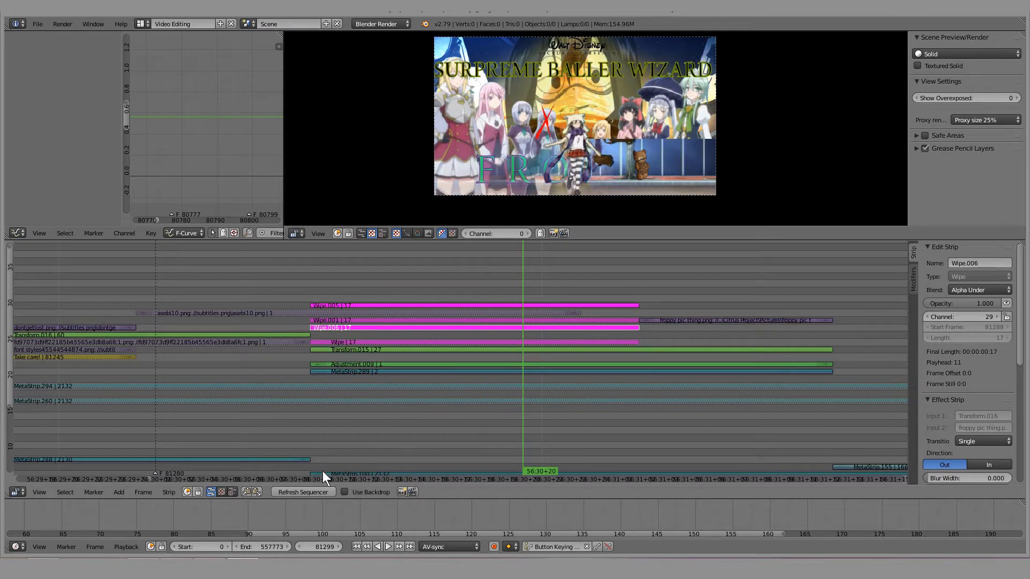
key("shift+alt+a")
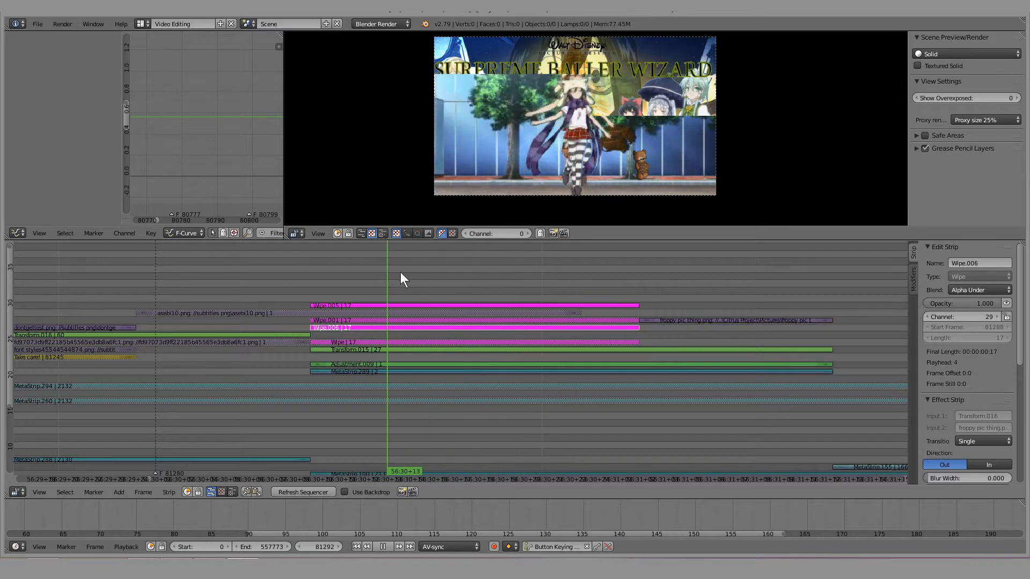
key("alt+a")
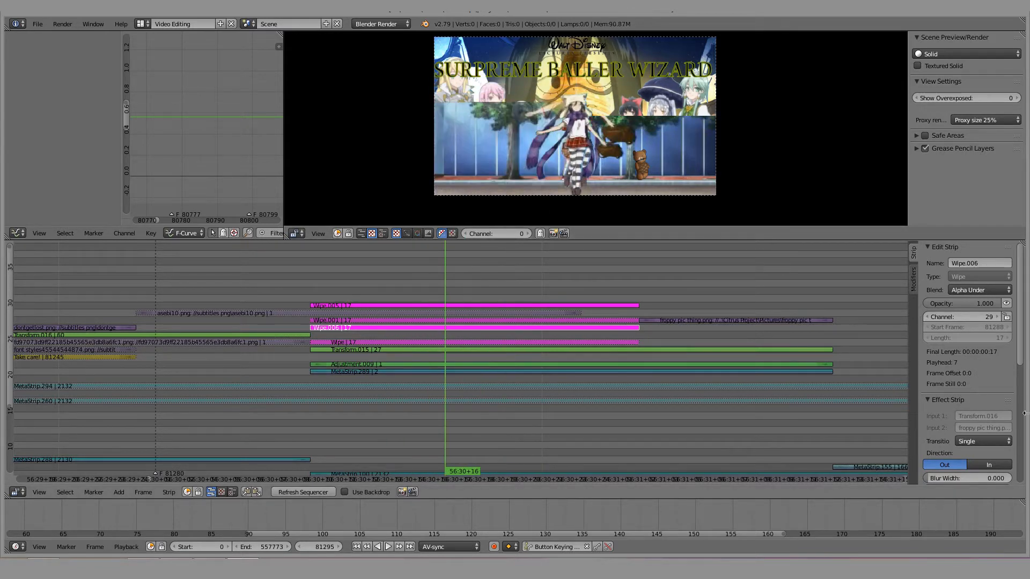
Set Wipe.006's transition type to Clock, direction to In and blur width to 1.000, and scrub through the result
left_click(983, 437)
left_click(970, 395)
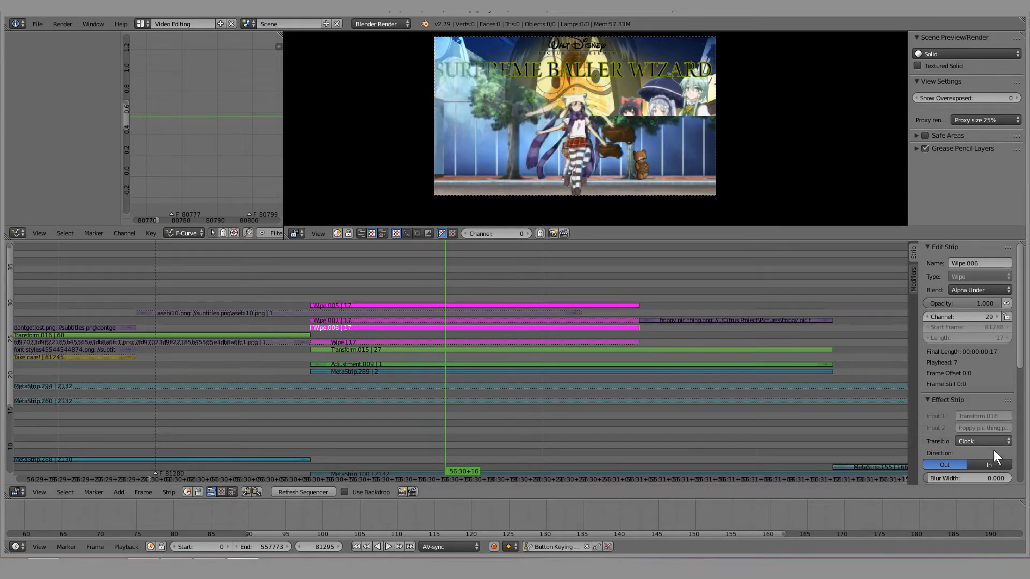
left_click(993, 462)
left_click_drag(329, 274, 349, 276)
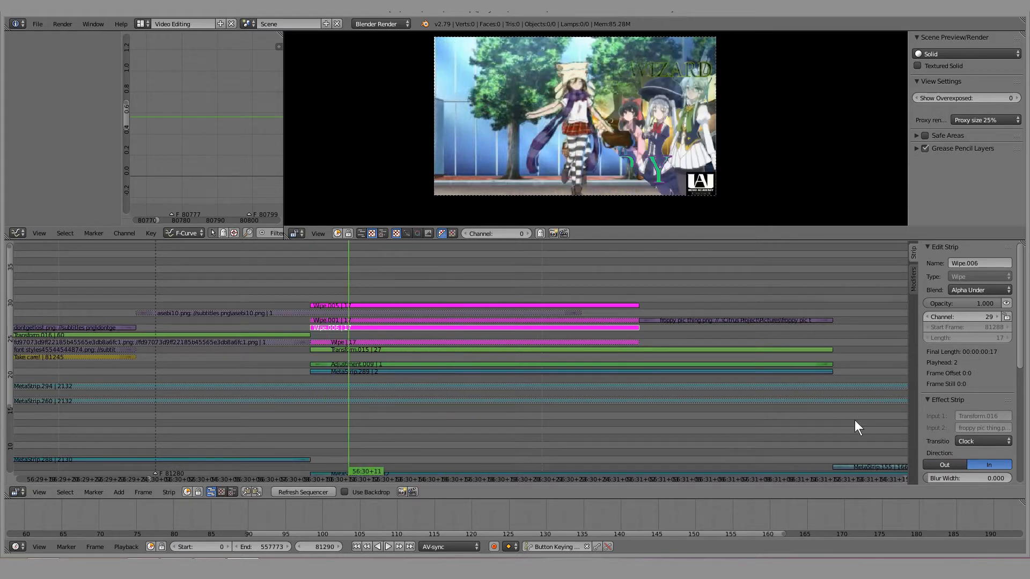
left_click(973, 478)
type("1")
key("Return")
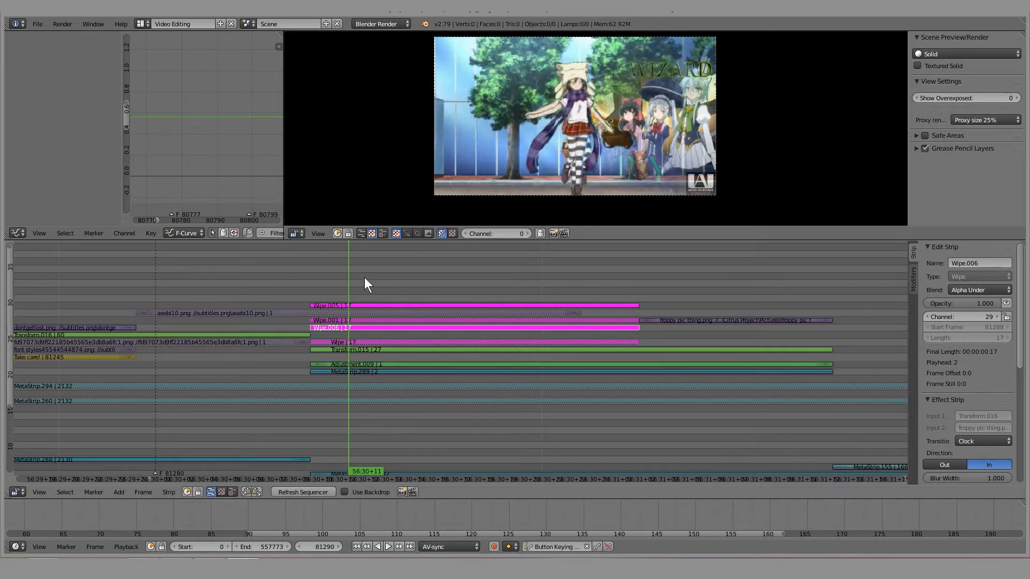
left_click_drag(322, 269, 544, 285)
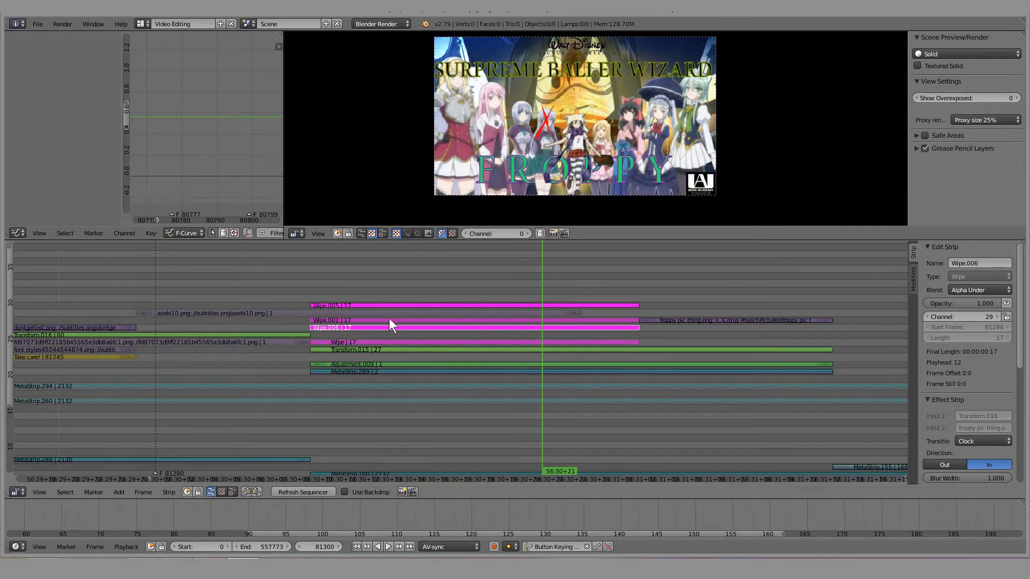
Look over the settings of MetaStrip.288 and Transform.016, and scrub back to frame 81280 before the transition
middle_click_drag(328, 388, 414, 404)
right_click(397, 427)
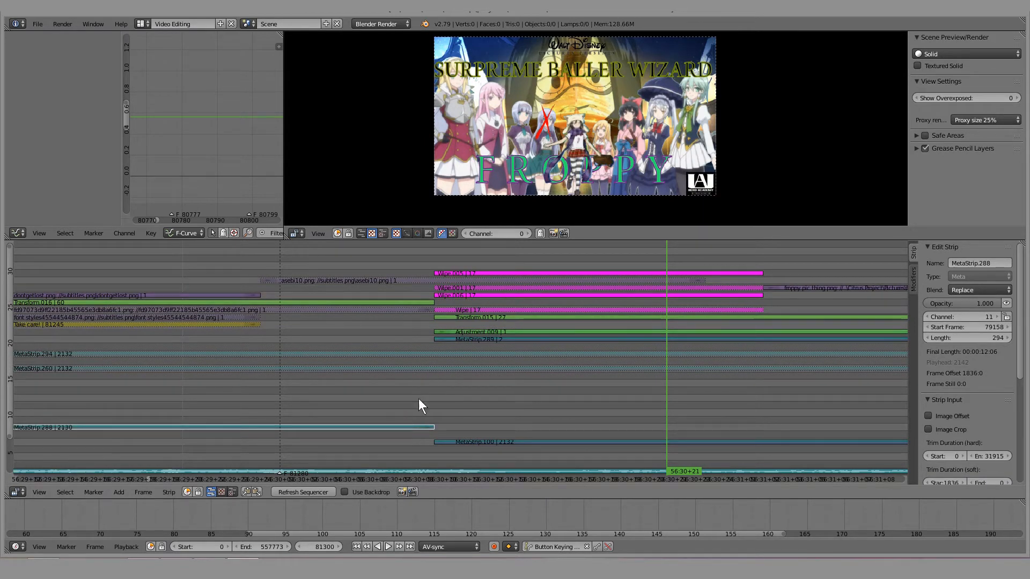
middle_click_drag(544, 338, 450, 350)
right_click(332, 332)
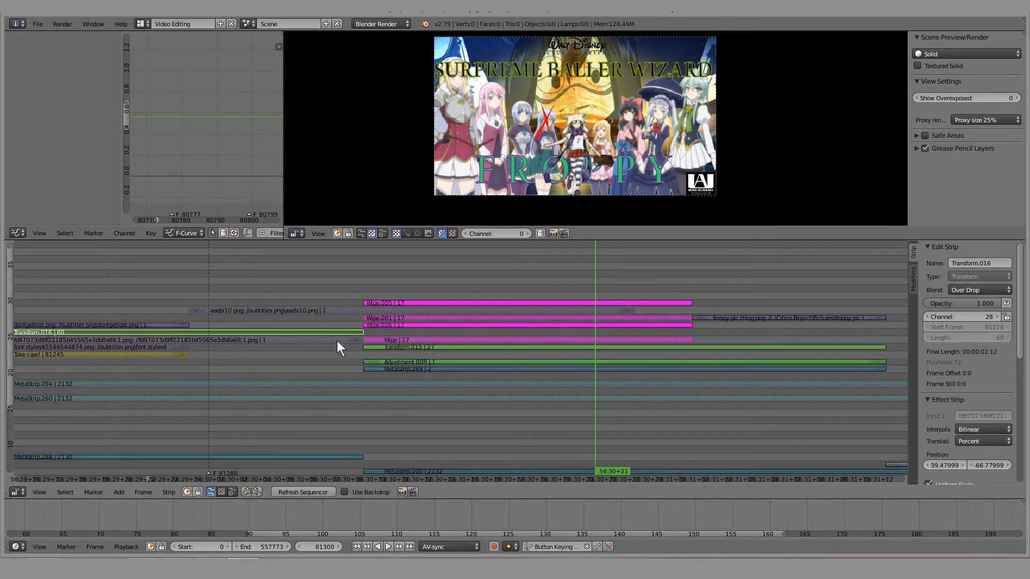
middle_click_drag(342, 342, 452, 326)
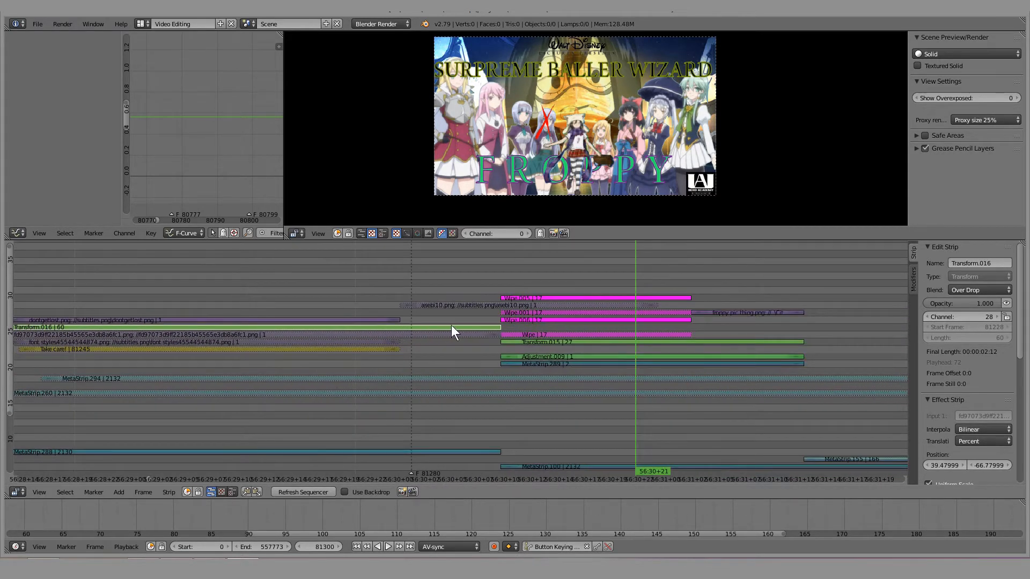
left_click(492, 350)
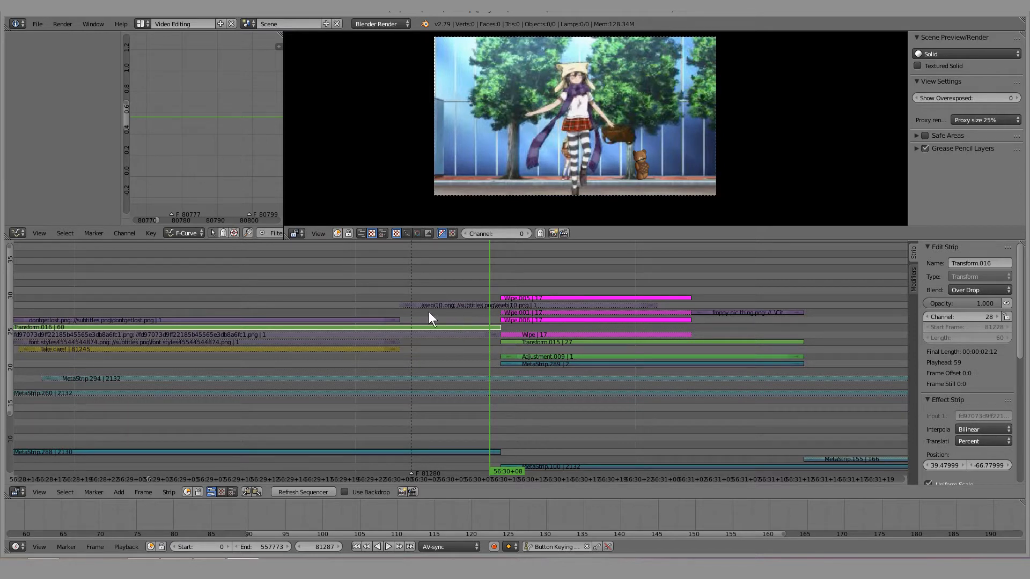
left_click_drag(498, 320, 416, 324)
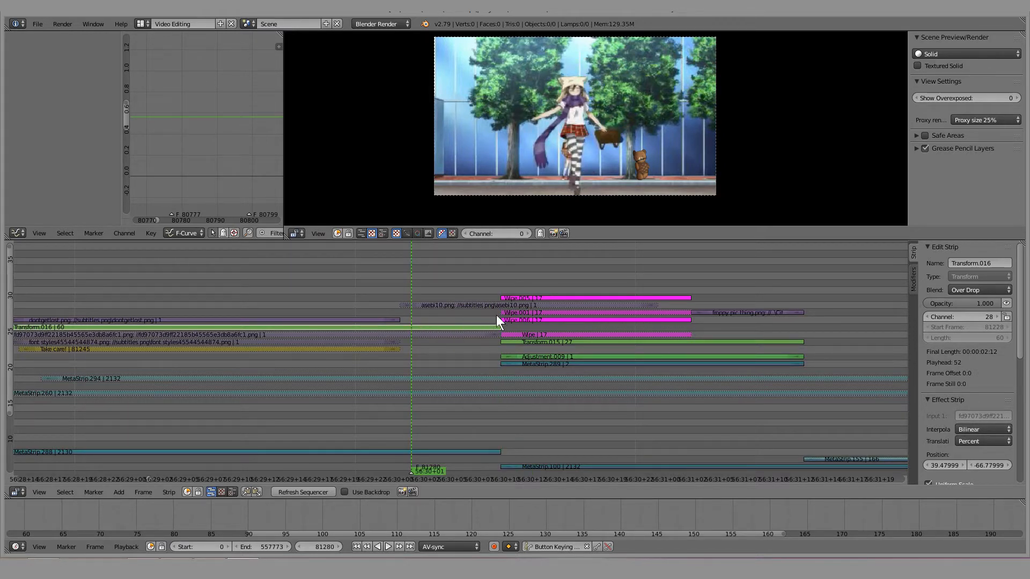
Play and scrub through the title card transition from frame 81280 to review the stacked wipes
middle_click_drag(496, 315, 403, 319)
scroll(331, 326, "up", 11)
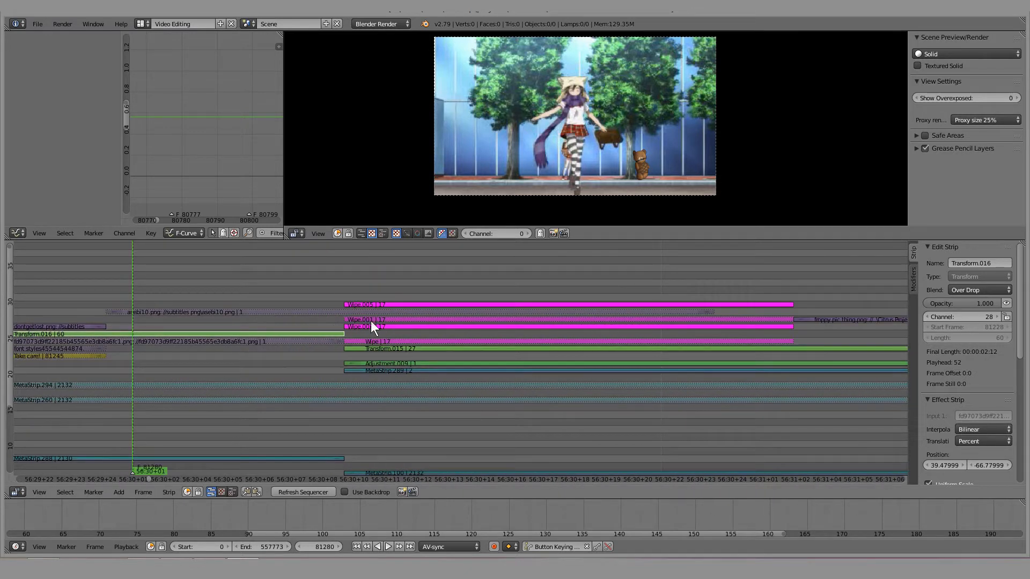
scroll(339, 314, "down", 8)
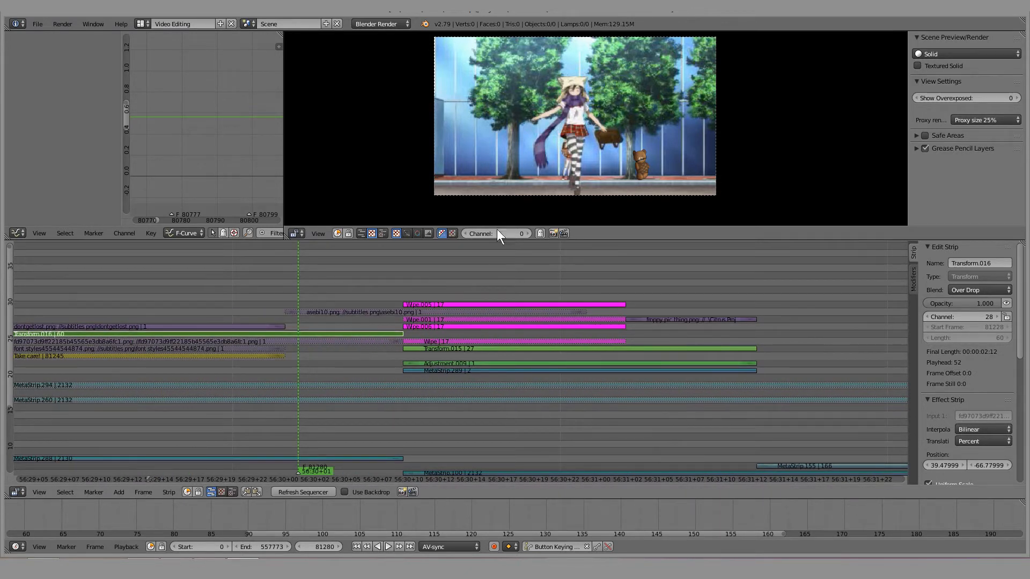
key("alt+a")
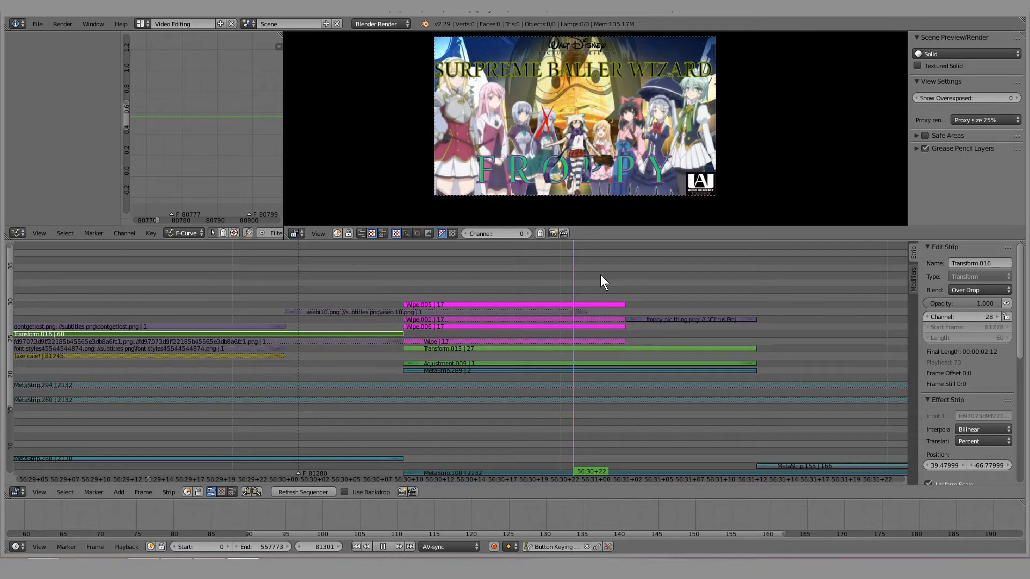
left_click_drag(619, 276, 462, 284)
key("alt+a")
left_click_drag(600, 285, 450, 285)
middle_click_drag(503, 308, 396, 314)
left_click_drag(411, 287, 337, 284)
Select Transform.016 and play the title card transition once more through its end
right_click(272, 336)
right_click(274, 340)
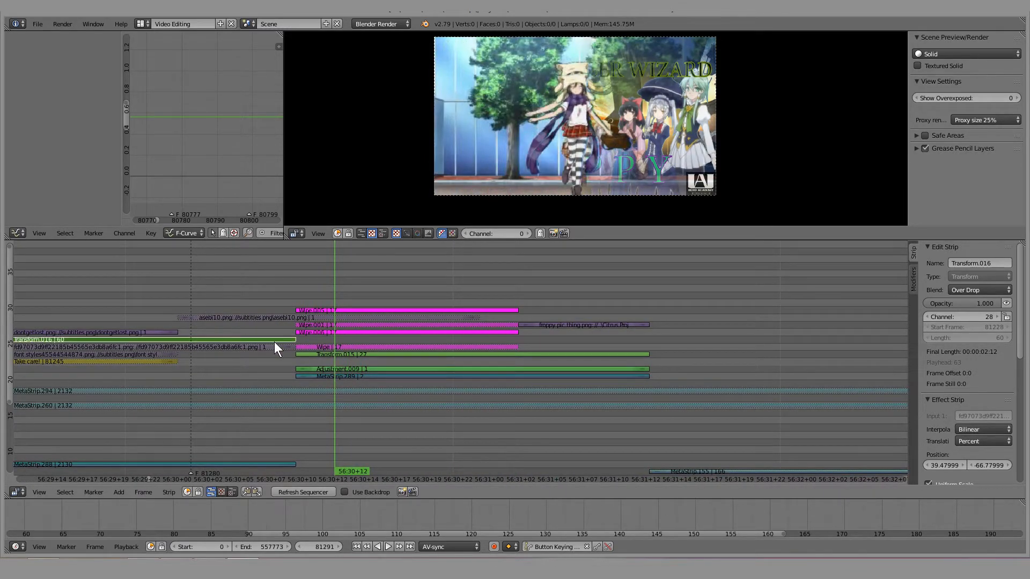
middle_click_drag(324, 336, 408, 281)
key("alt+a")
left_click_drag(519, 283, 584, 292)
Play and scrub past the title card to the building shot at frame 81410
middle_click_drag(553, 304, 339, 304)
scroll(339, 304, "down", 9)
middle_click_drag(483, 323, 277, 296)
key("alt+a")
left_click_drag(205, 277, 223, 279)
scroll(493, 356, "down", 9)
middle_click_drag(517, 349, 351, 340)
left_click_drag(279, 317, 543, 333)
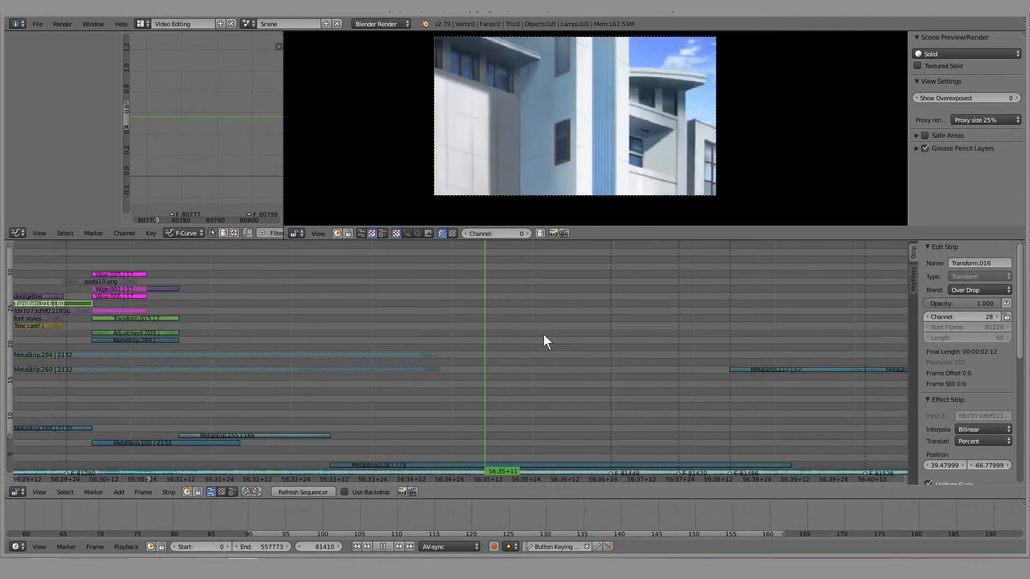
Scrub through the following scenes to the credits section at frame 82590
scroll(549, 332, "down", 6)
middle_click_drag(615, 343, 304, 321)
scroll(304, 321, "up", 6)
left_click_drag(201, 298, 697, 324)
middle_click_drag(696, 324, 492, 305)
left_click_drag(566, 306, 577, 307)
middle_click_drag(569, 328, 413, 355)
left_click_drag(237, 325, 470, 341)
middle_click_drag(493, 349, 379, 359)
key("alt+a")
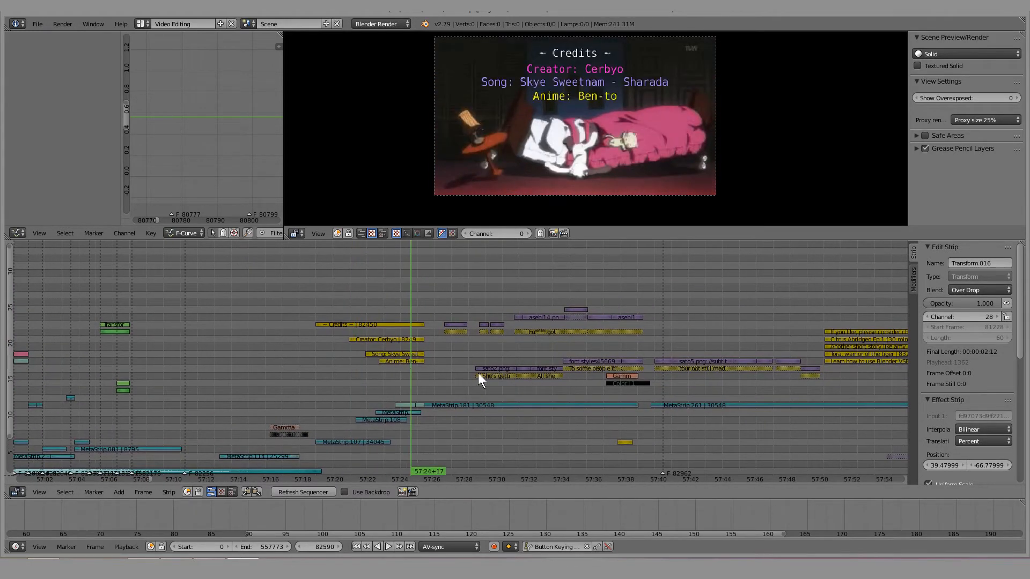
Inspect the "~ Credits ~" text strip's settings and scrub on to the channel promotion texts at frame 83248
middle_click_drag(478, 373, 326, 394)
left_click_drag(406, 307, 712, 328)
right_click(234, 345)
middle_click_drag(713, 329, 383, 334)
left_click_drag(398, 320, 374, 312)
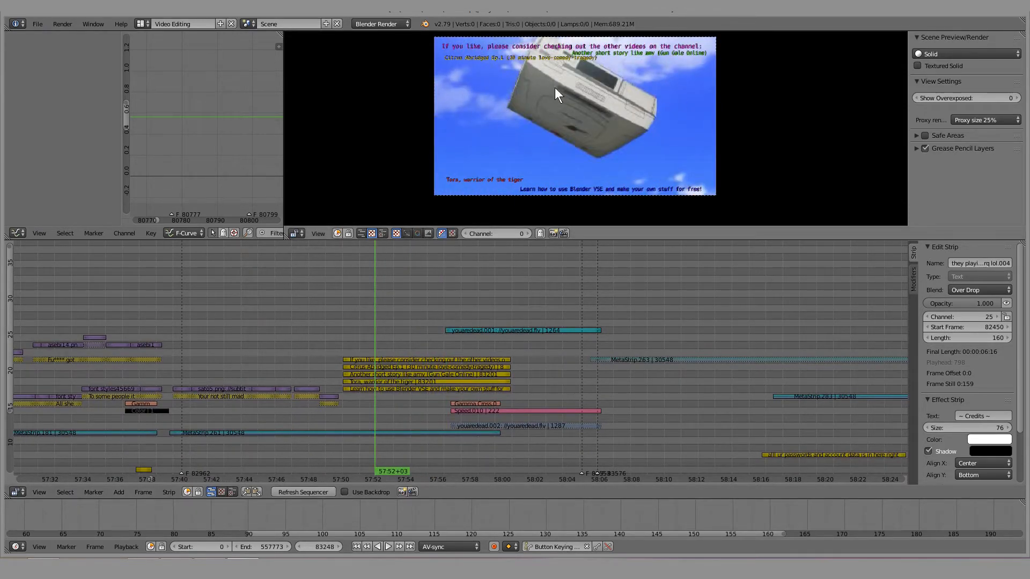
Scrub to the "You Are Dead" clip and examine the Speed.010 effect strip's settings along it
left_click_drag(386, 309, 561, 306)
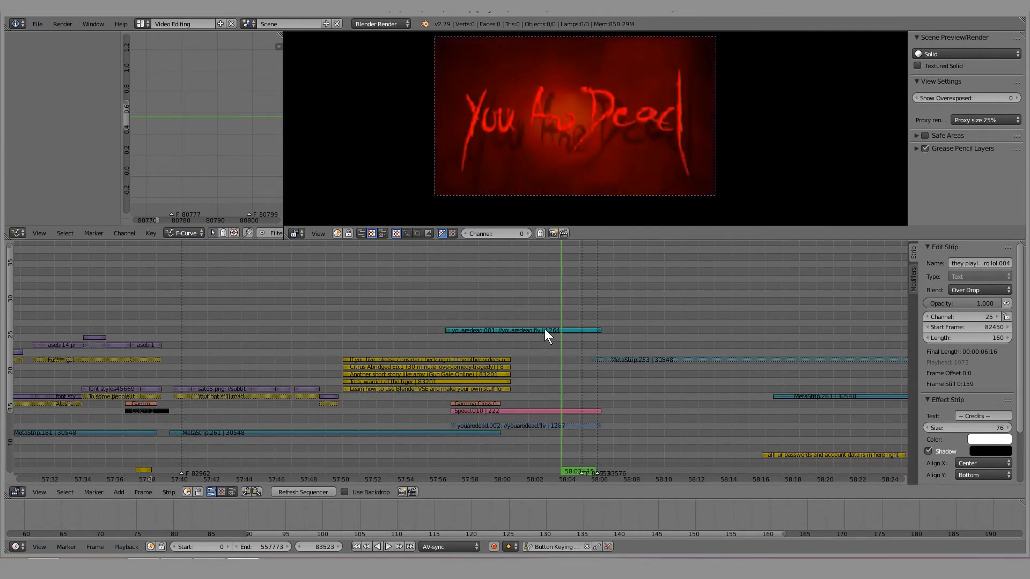
right_click(532, 411)
left_click_drag(555, 408, 569, 368)
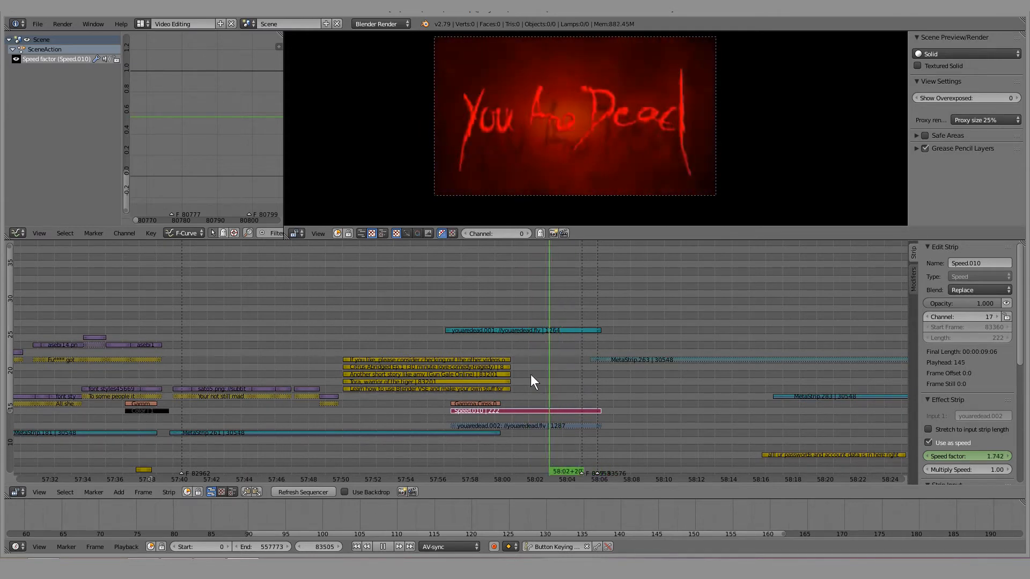
left_click(545, 375)
key("alt+a")
middle_click_drag(553, 362, 496, 343)
scroll(495, 343, "up", 7)
left_click_drag(522, 365, 450, 384)
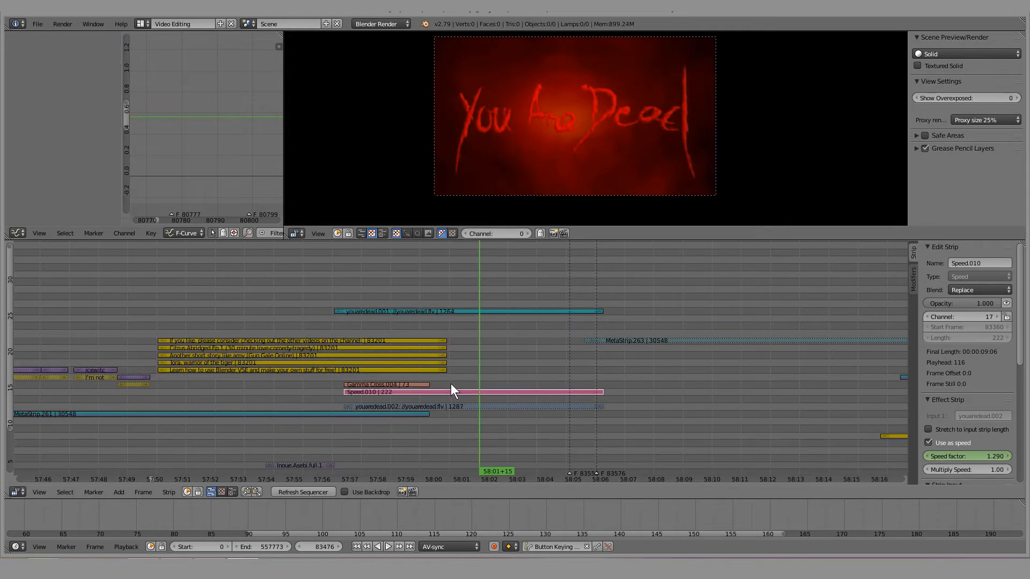
Play and scrub through Speed.010 up to frame 83550 to examine how its keyframed speed factor affects the clip
left_click(361, 392)
key("alt+a")
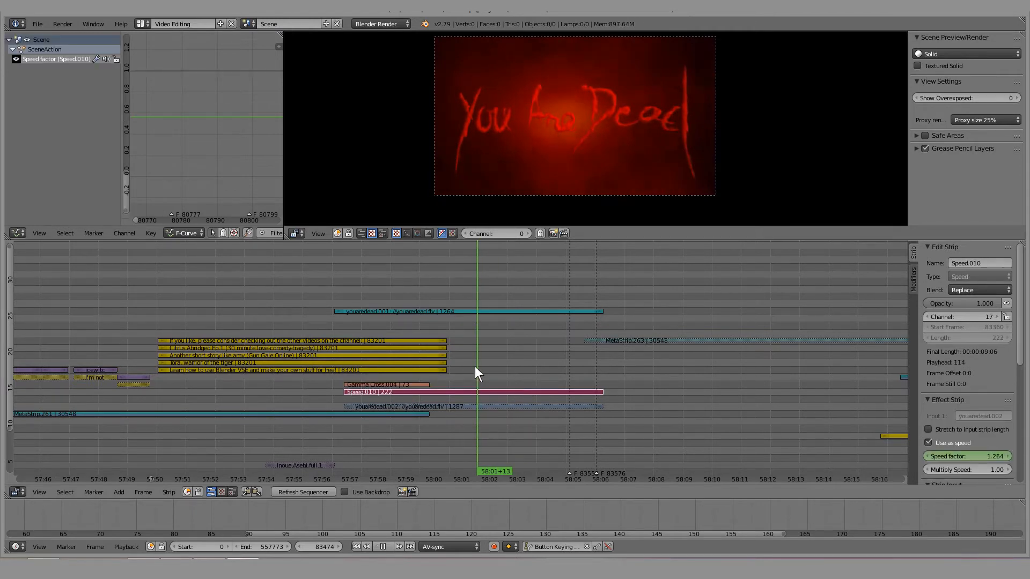
scroll(418, 323, "down", 4)
left_click_drag(401, 298, 837, 298)
left_click(435, 371)
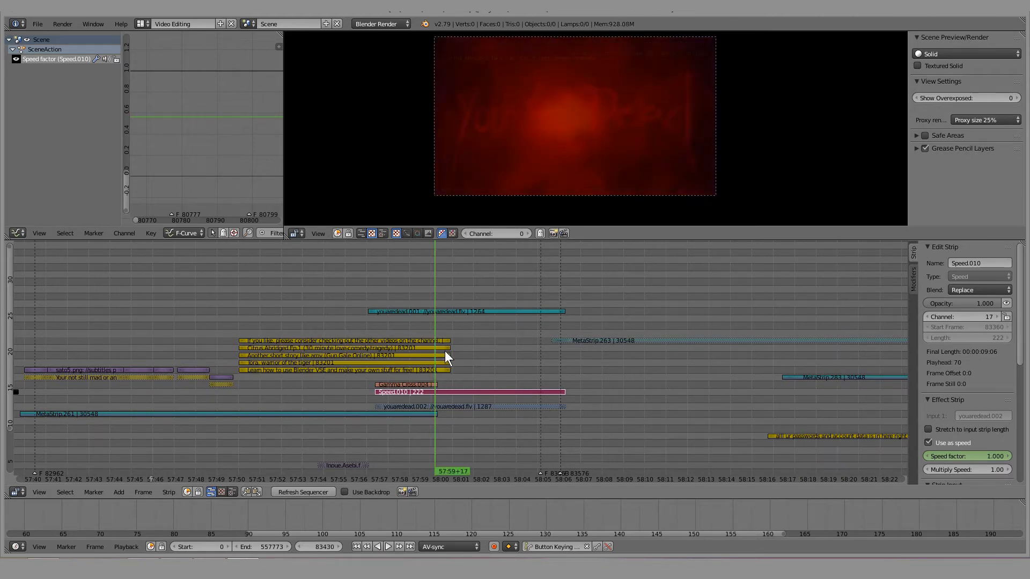
scroll(459, 394, "up", 2)
left_click_drag(316, 284, 423, 288)
scroll(459, 322, "up", 1)
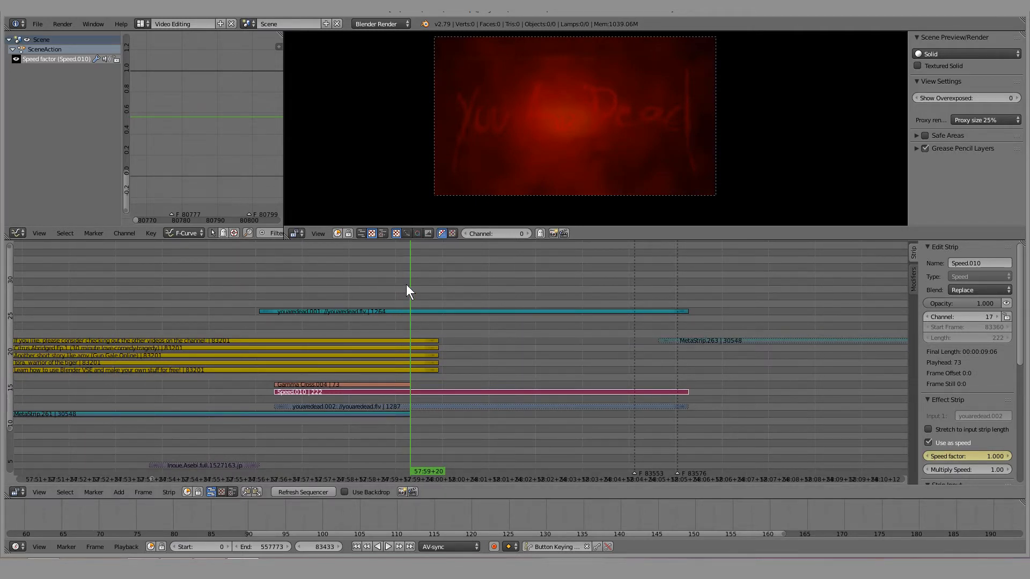
left_click_drag(406, 298, 629, 322)
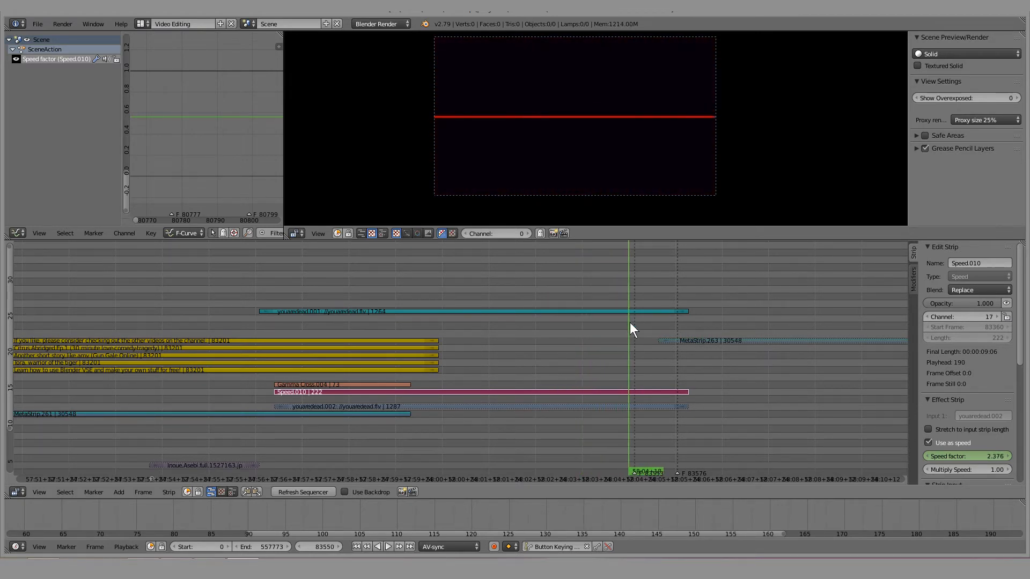
Play the last part of the "You Are Dead" clip, return to frame 83359 and replay the clip's start
key("alt+a")
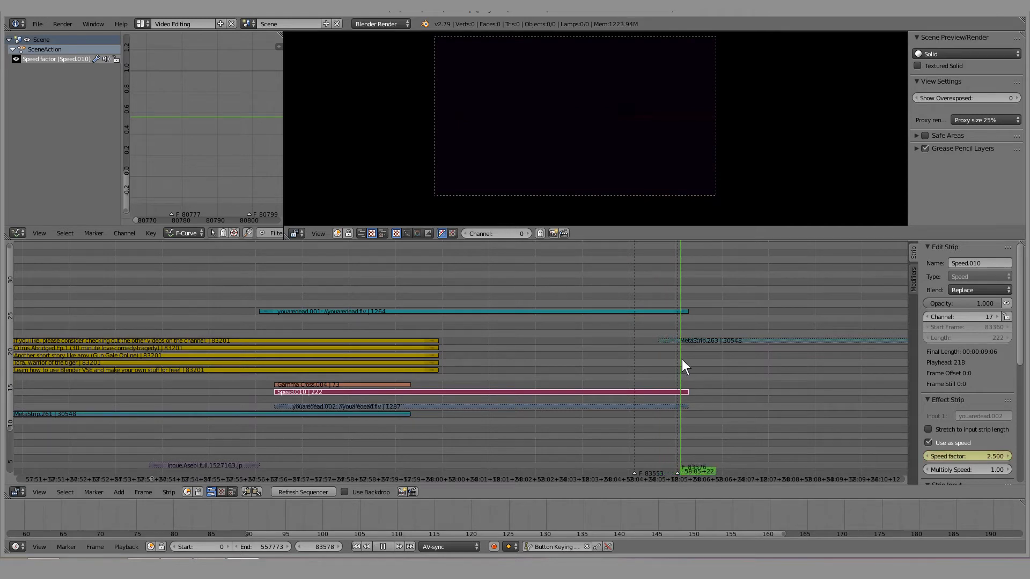
key("alt+a")
left_click_drag(472, 359, 272, 283)
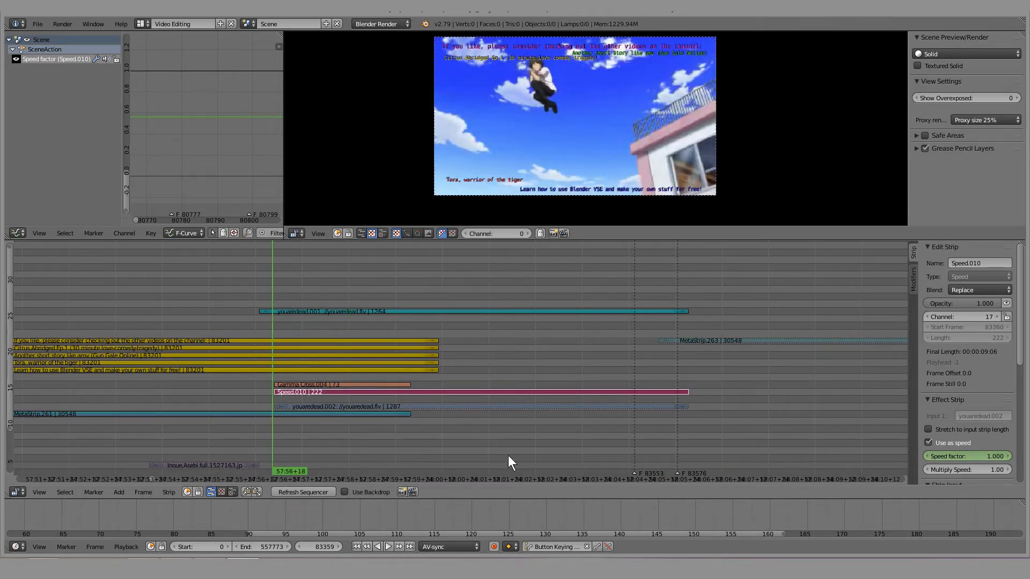
left_click(389, 546)
left_click(389, 547)
Inspect the Gamma Cross.004 strip's settings, play its transition and scrub on to frame 83465
key("a")
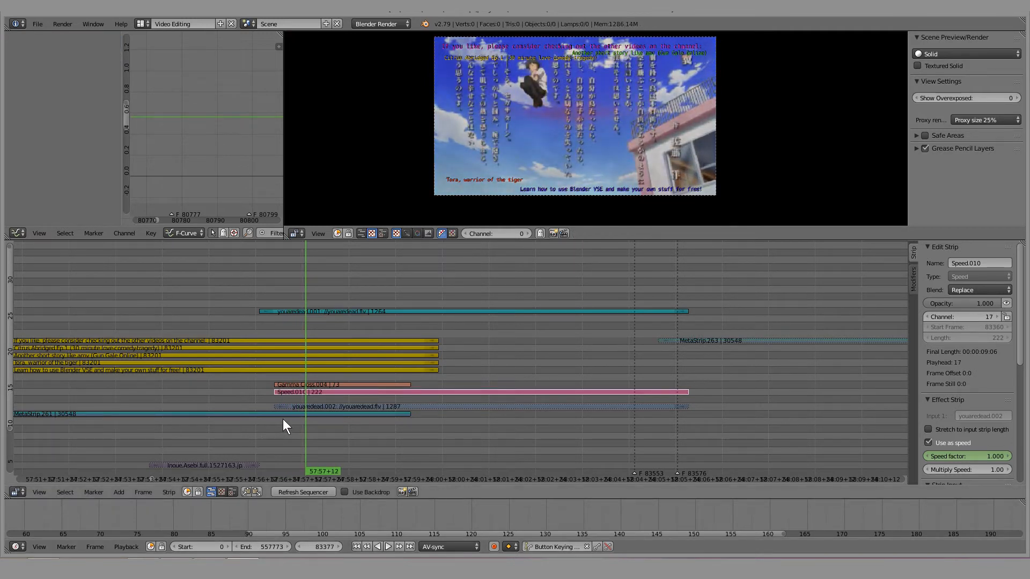
left_click(323, 383)
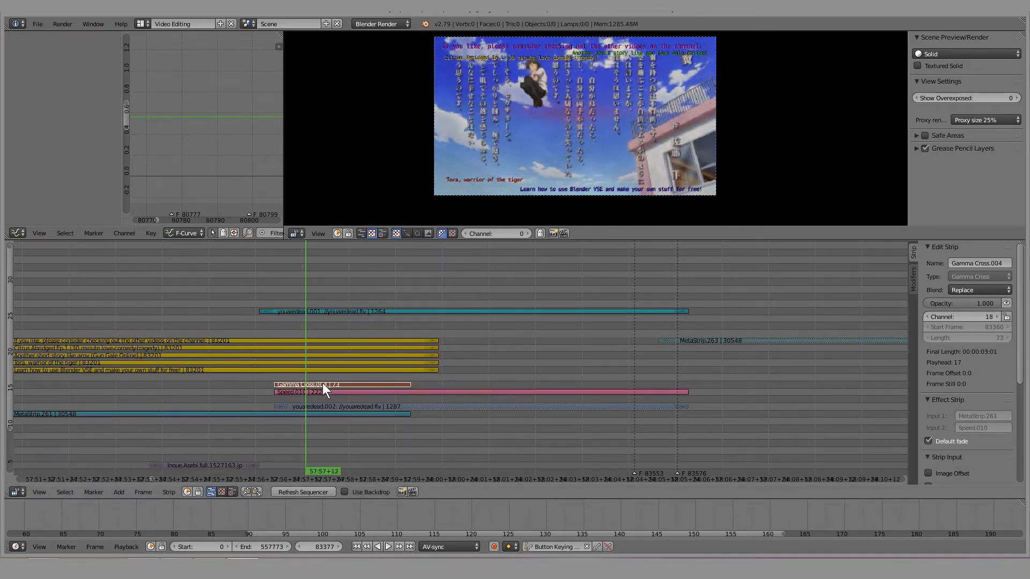
key("alt+a")
left_click_drag(308, 274, 469, 290)
Add a Gamma Cross effect strip between MetaStrip.261 and Speed.010
key("a")
left_click(317, 411)
left_click(317, 392, "shift")
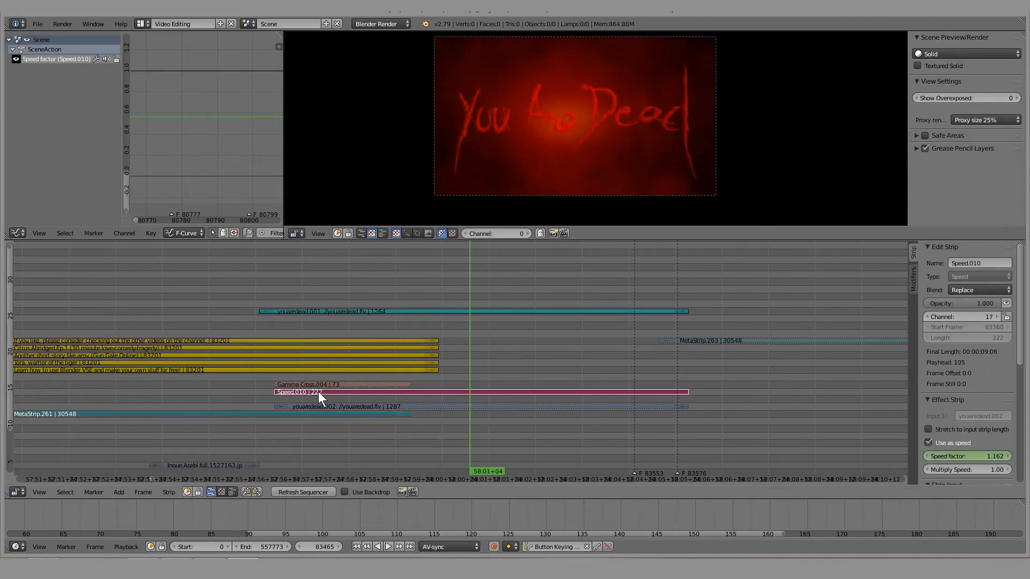
key("shift+a")
mouse_move(317, 392)
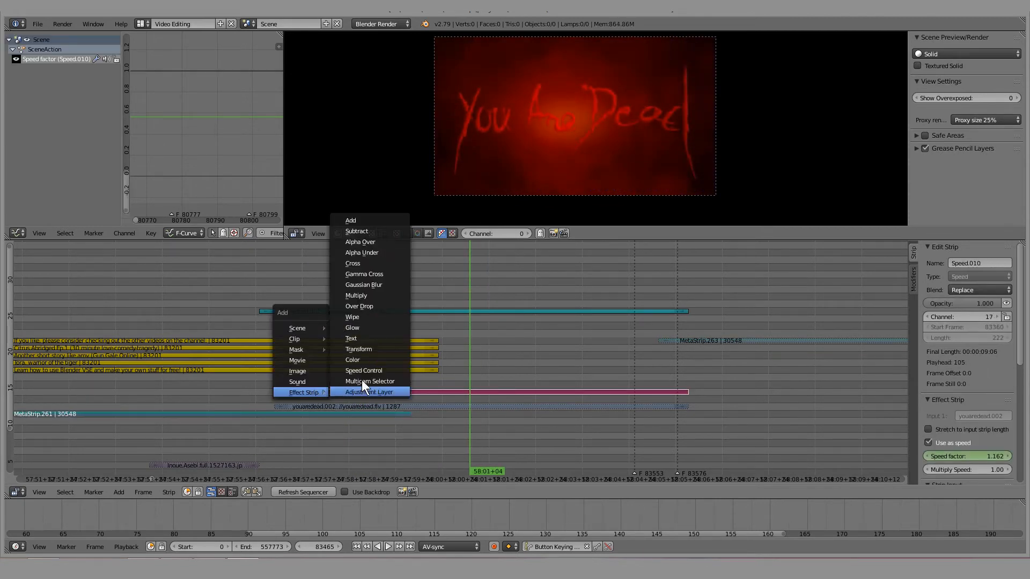
left_click(400, 276)
Play the Gamma Cross transition from its start and let playback run through the "You Are Dead" clip to frame 83592
left_click(264, 279)
key("alt+a")
key("alt+a")
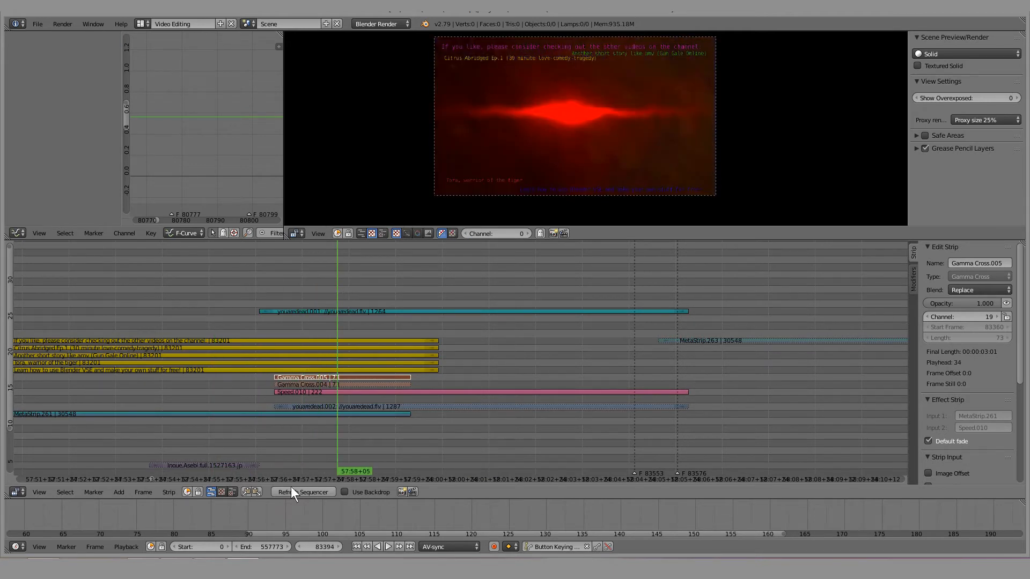
left_click(272, 271)
key("alt+a")
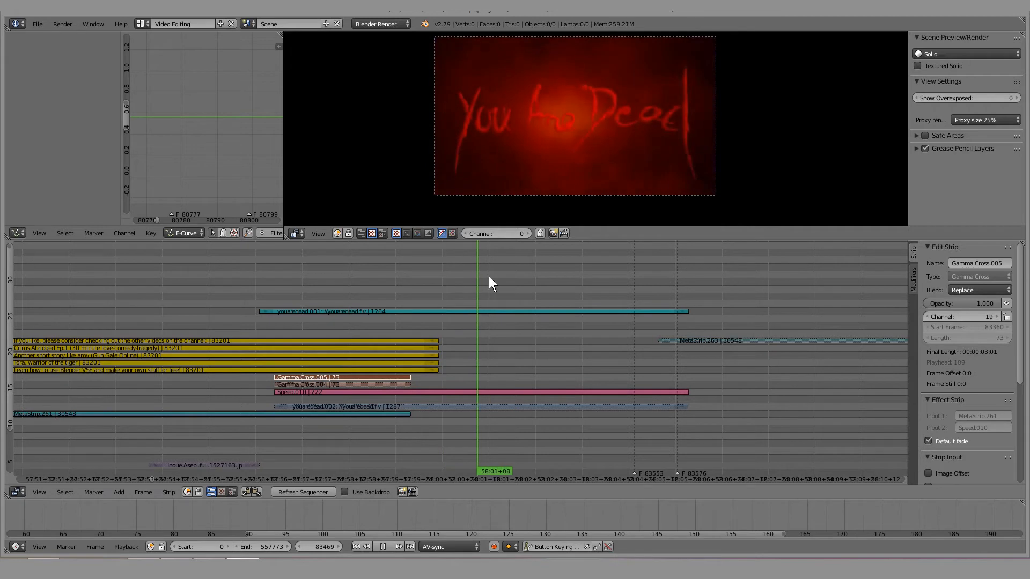
key("alt+a")
Survey the full strip layout of the anime edit from its opening to the strips beyond the ending
scroll(476, 337, "down", 10)
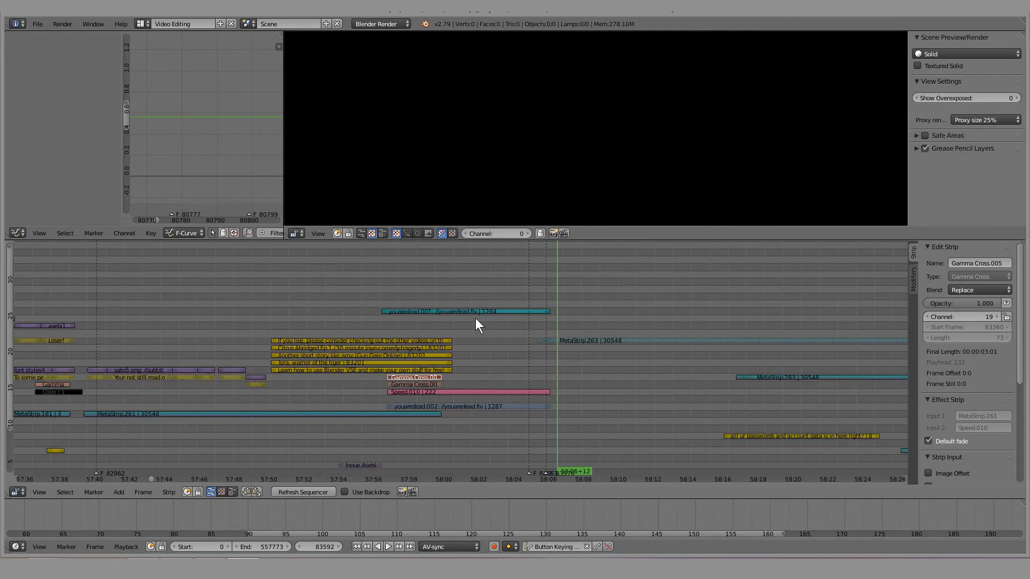
scroll(484, 335, "down", 20)
middle_click_drag(423, 404, 434, 343)
scroll(421, 372, "up", 5)
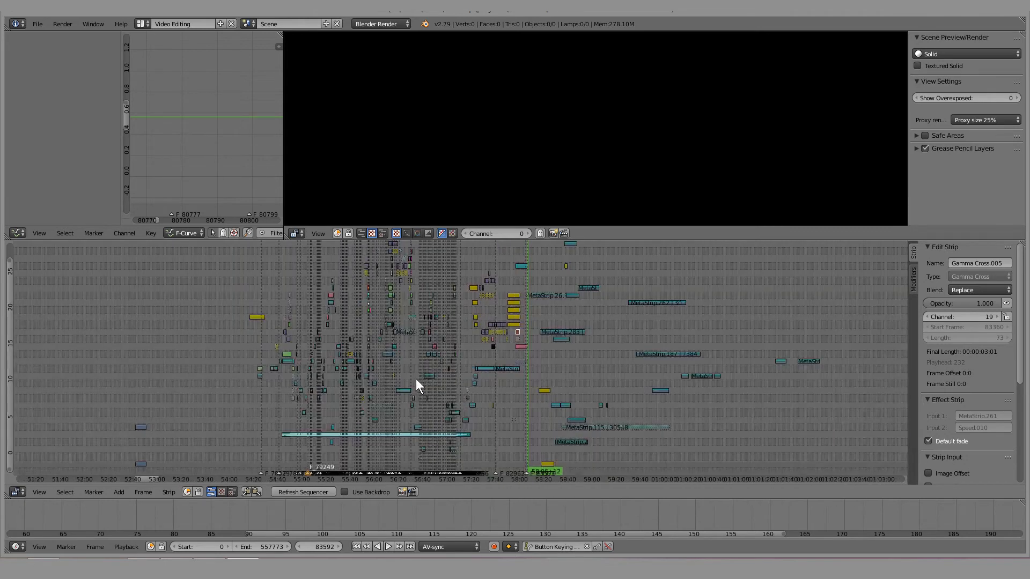
scroll(349, 360, "up", 2)
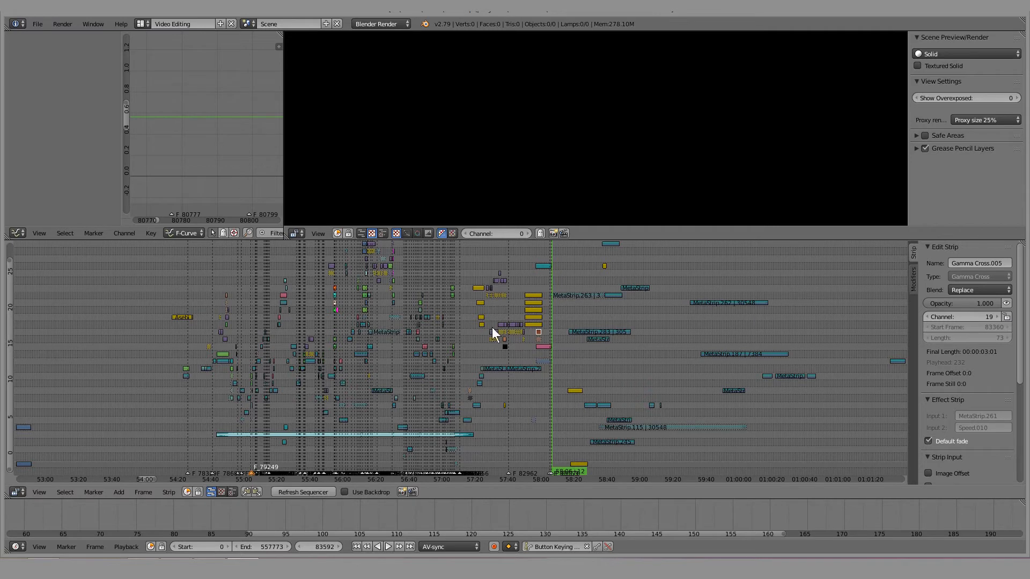
middle_click_drag(394, 308, 426, 330)
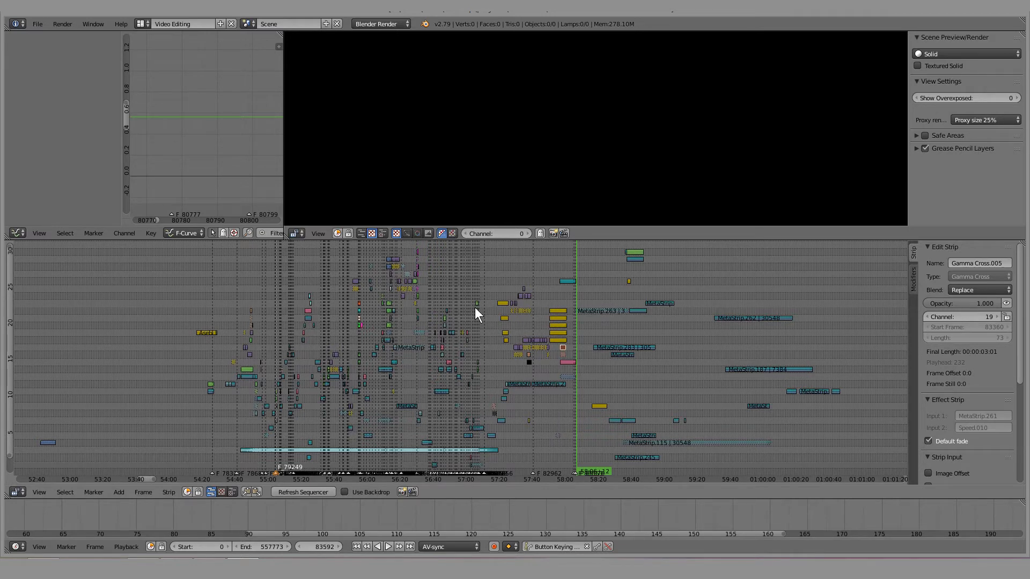
scroll(232, 354, "up", 8)
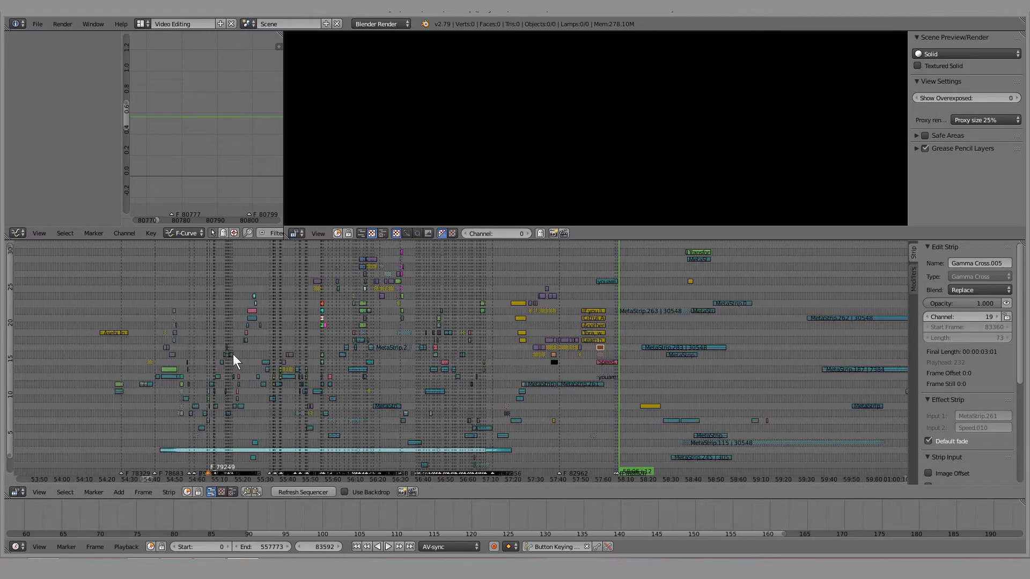
Scrub back to the start of the edit at frame 78665 and play its opening scenes
left_click_drag(240, 291, 359, 327)
mouse_move(358, 336)
middle_mouse_down()
mouse_move(367, 375)
mouse_move(394, 345)
mouse_move(344, 323)
middle_mouse_up()
scroll(367, 370, "down", 10)
scroll(312, 337, "up", 9)
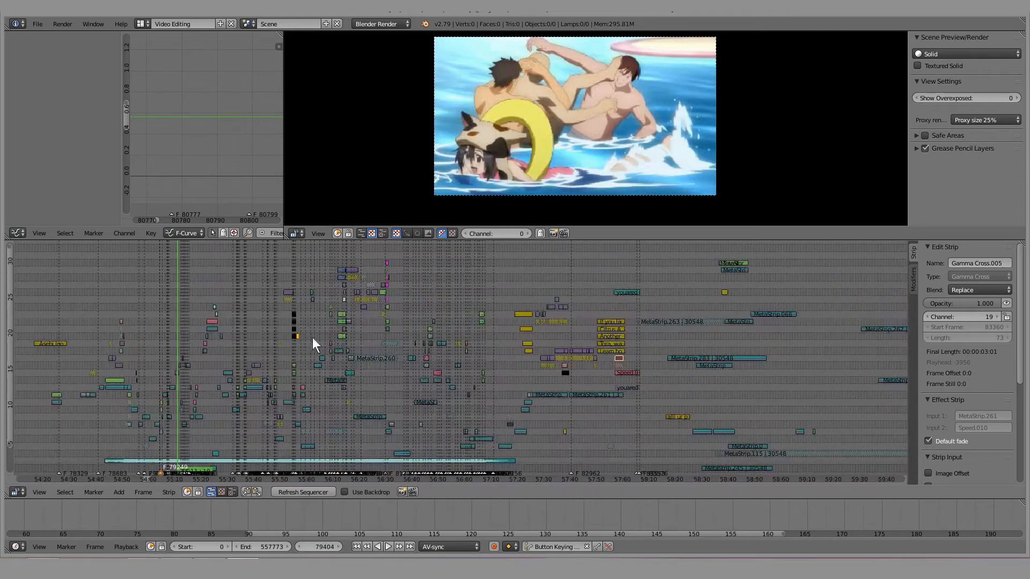
left_click_drag(97, 304, 96, 305)
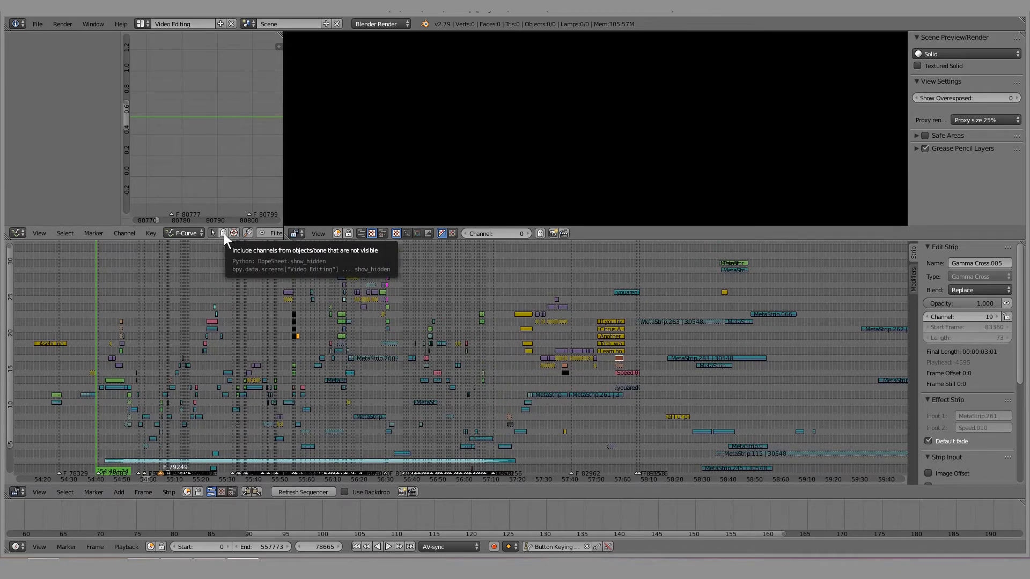
key("alt+a")
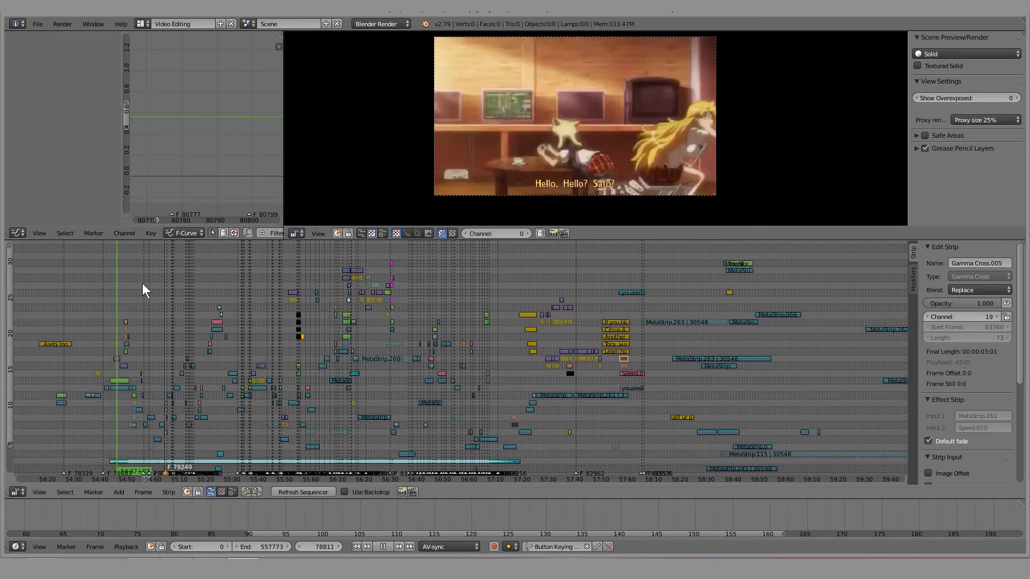
key("alt+a")
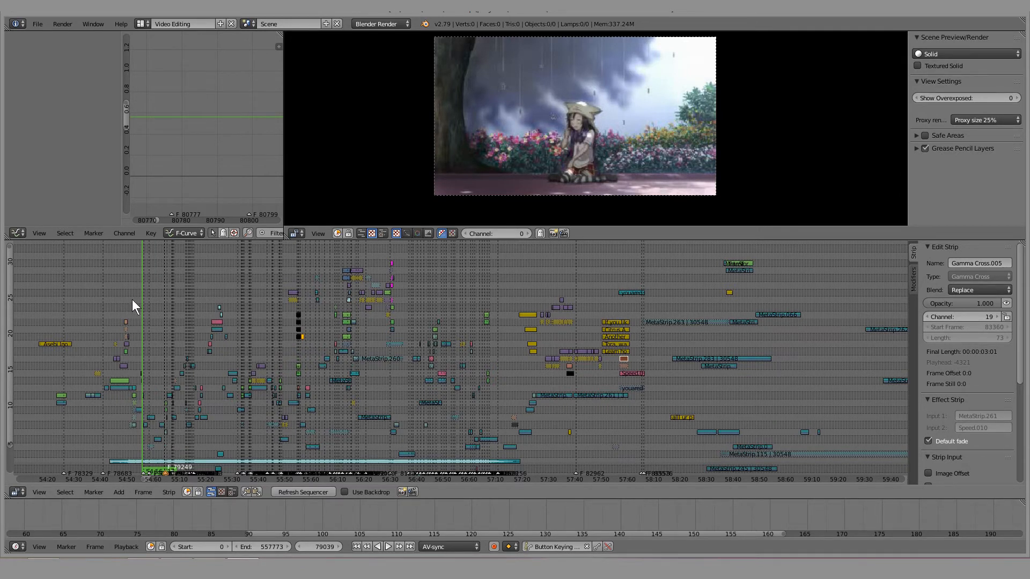
key("alt+a")
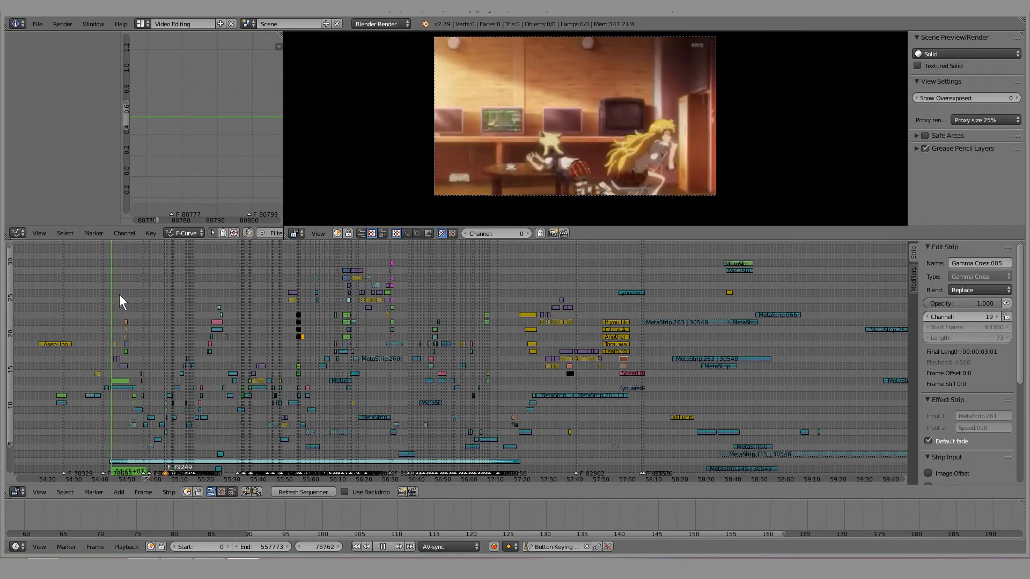
Check the edit's later scenes at frame 81826 and scrub on to frame 82312
left_click(450, 298)
key("alt+a")
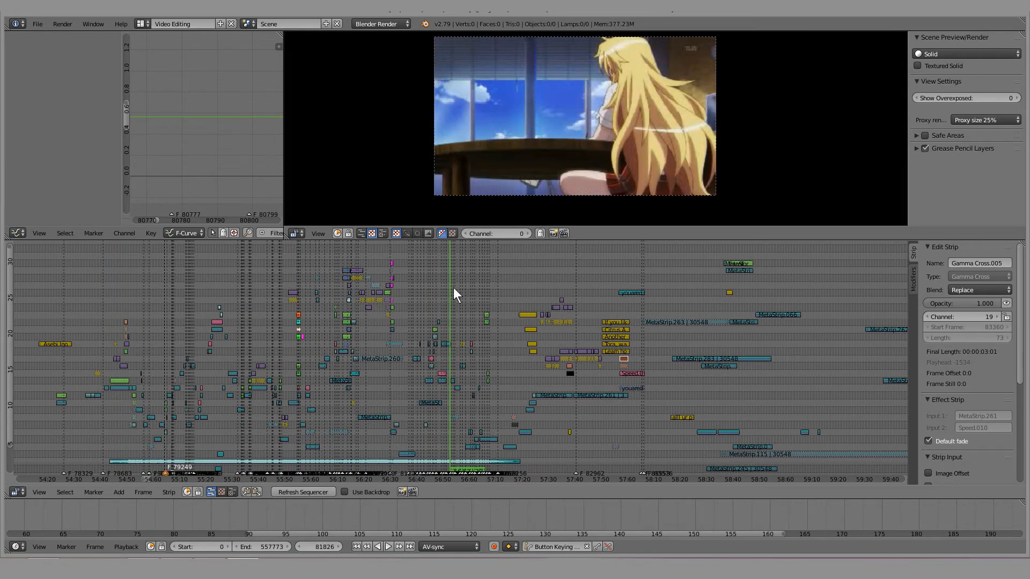
left_click_drag(453, 287, 504, 295)
scroll(436, 305, "down", 6)
middle_click_drag(515, 382, 429, 365)
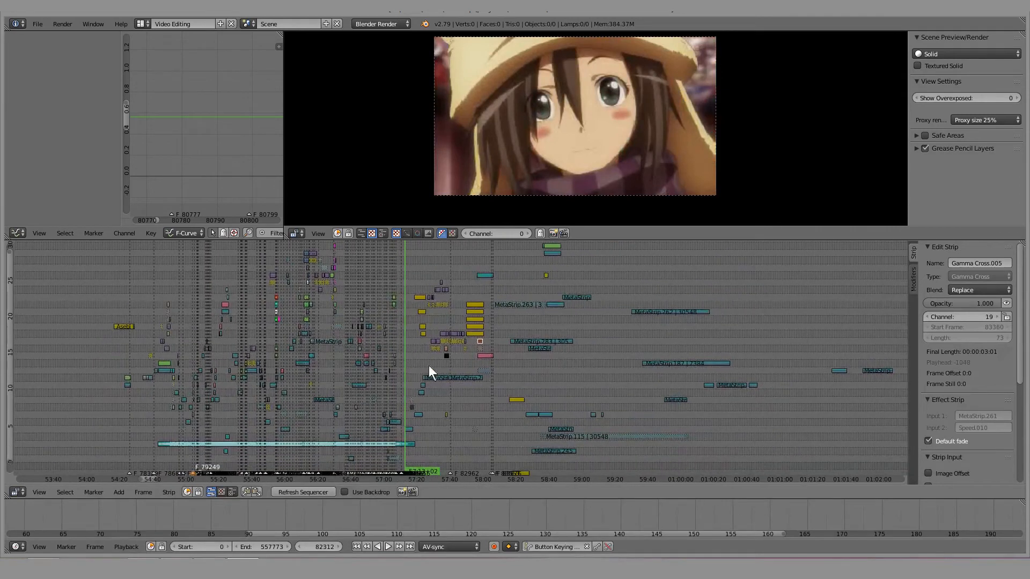
scroll(398, 362, "up", 3)
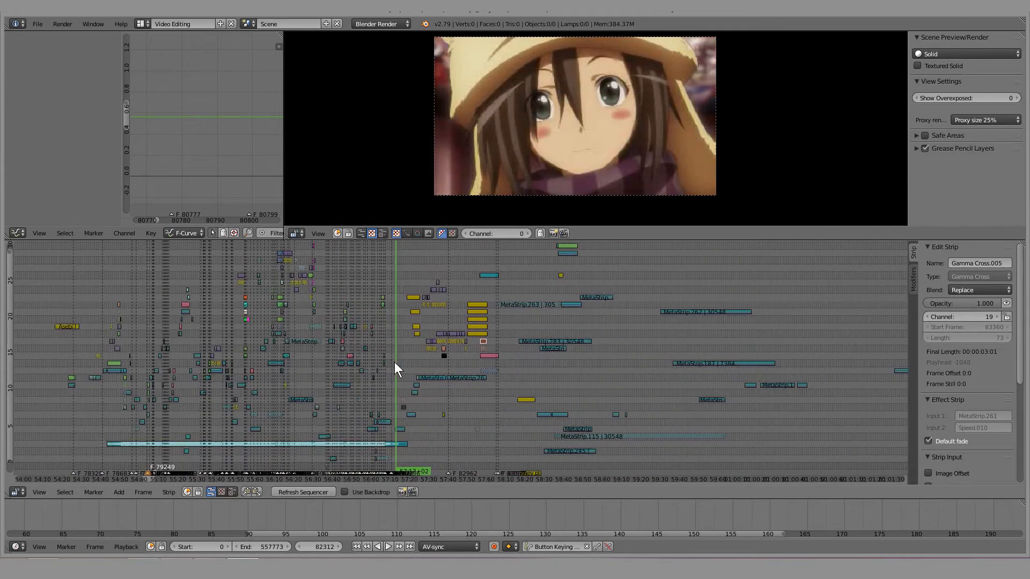
middle_click_drag(244, 310, 267, 303)
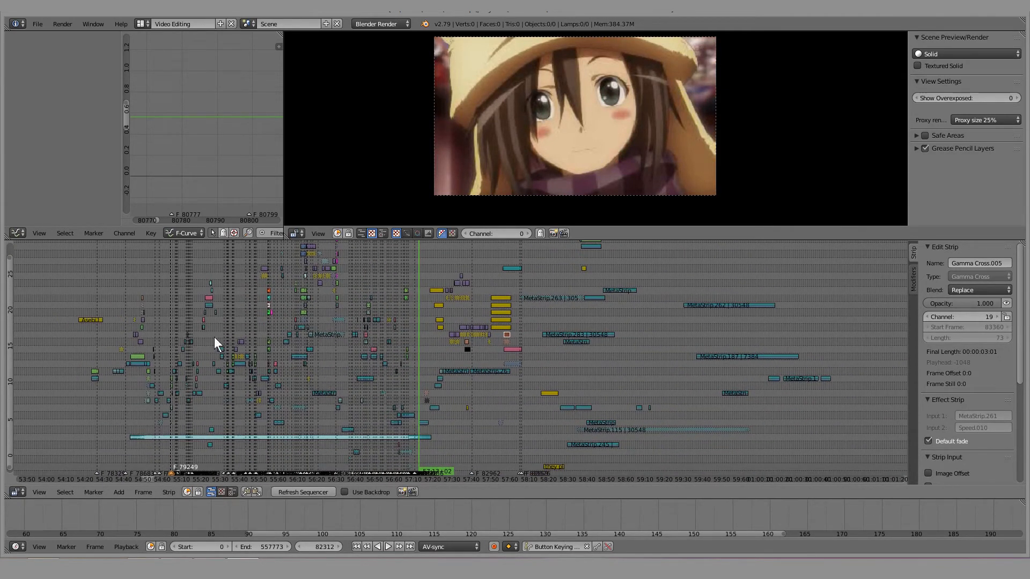
Examine the whole project timeline, including the source footage far beyond the edit, and return to the edit's strips
scroll(428, 368, "down", 10)
middle_click_drag(464, 347, 221, 340)
scroll(257, 340, "down", 6)
scroll(279, 340, "down", 2)
scroll(408, 346, "down", 3)
scroll(544, 362, "down", 2)
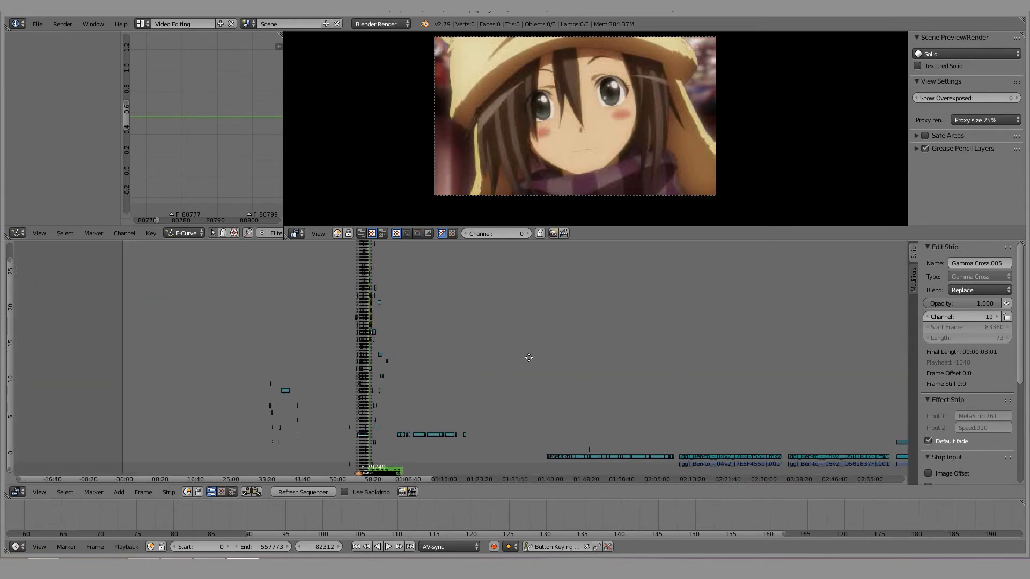
scroll(697, 378, "down", 2)
middle_click_drag(514, 362, 439, 359)
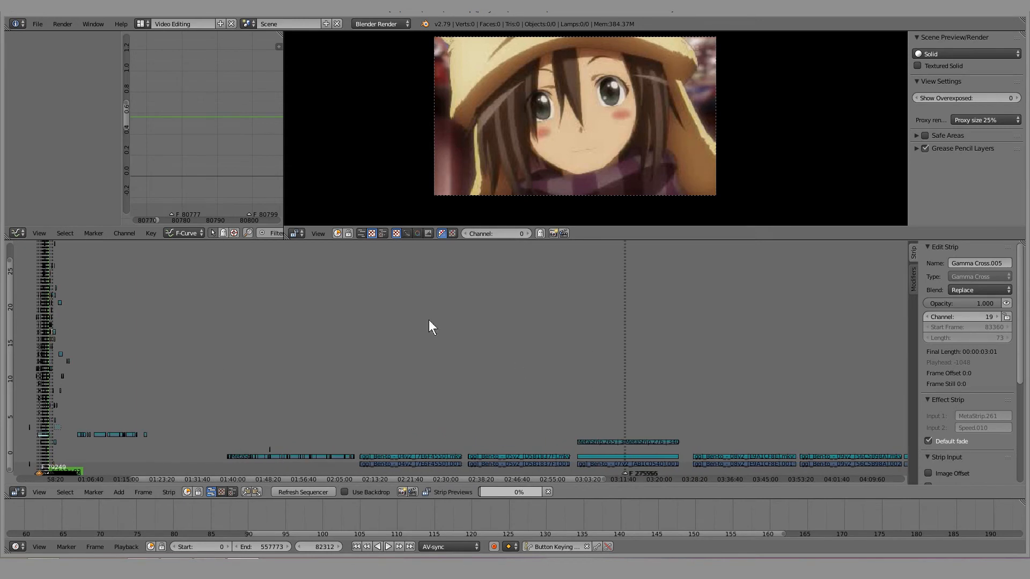
middle_click_drag(557, 365, 590, 364)
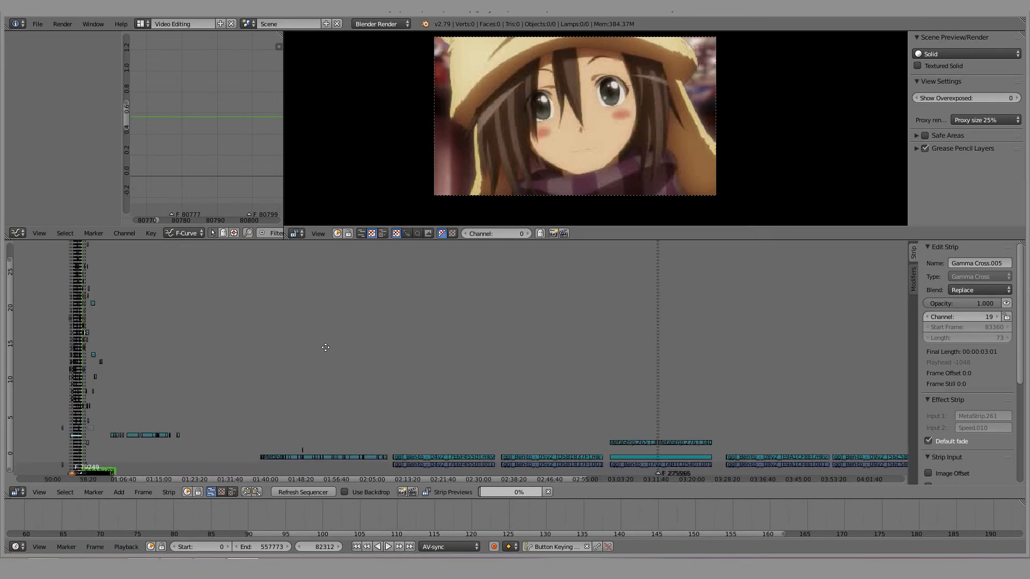
scroll(158, 366, "up", 13)
middle_click_drag(158, 365, 475, 370)
scroll(475, 370, "up", 10)
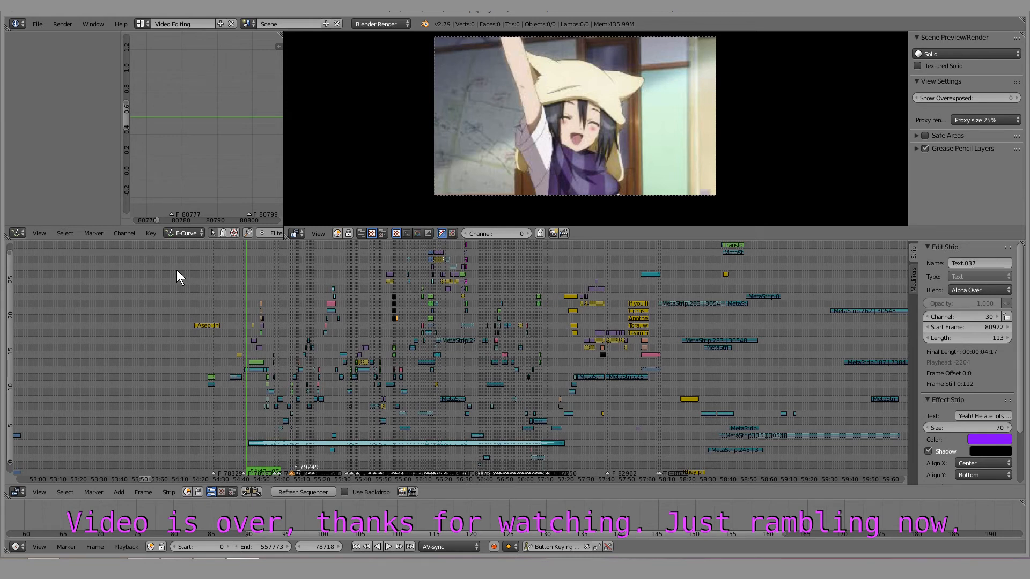
Switch the F-Curve editor area to the UV/Image Editor showing the mask, and then to the render Properties
key("shift+F10")
key("shift+F7")
key("shift+F6")
key("shift+F10")
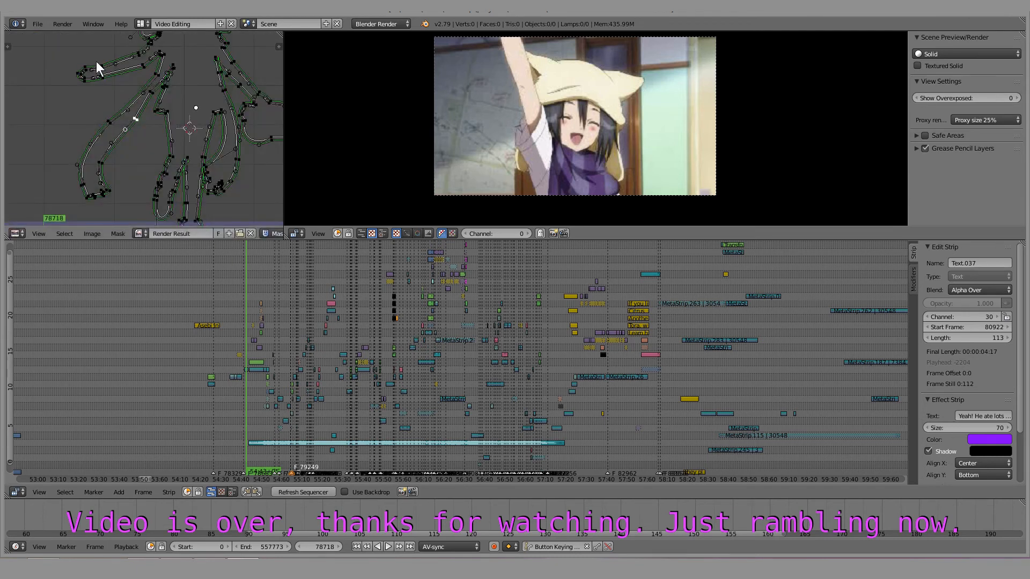
left_click(16, 235)
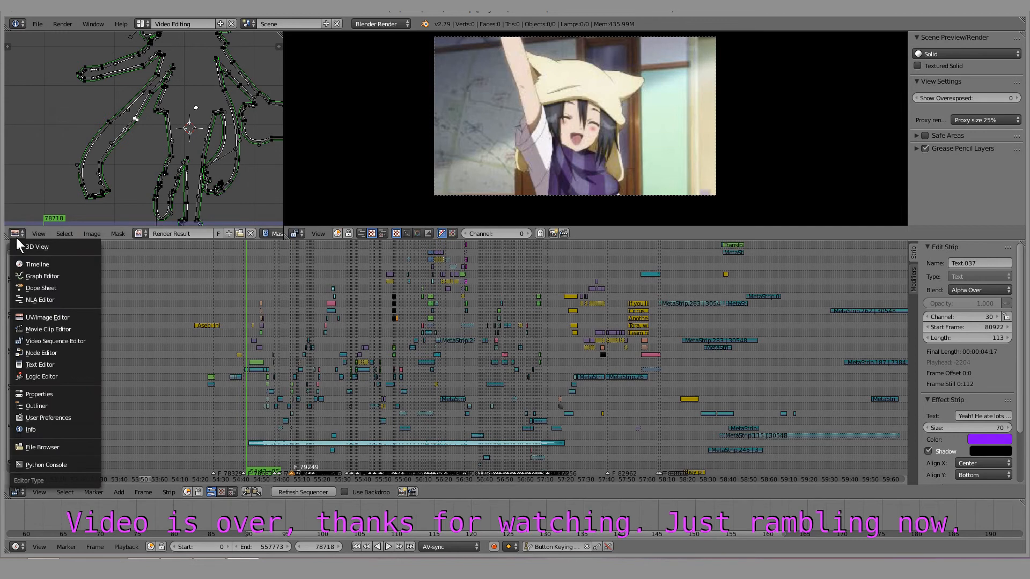
key("shift+F7")
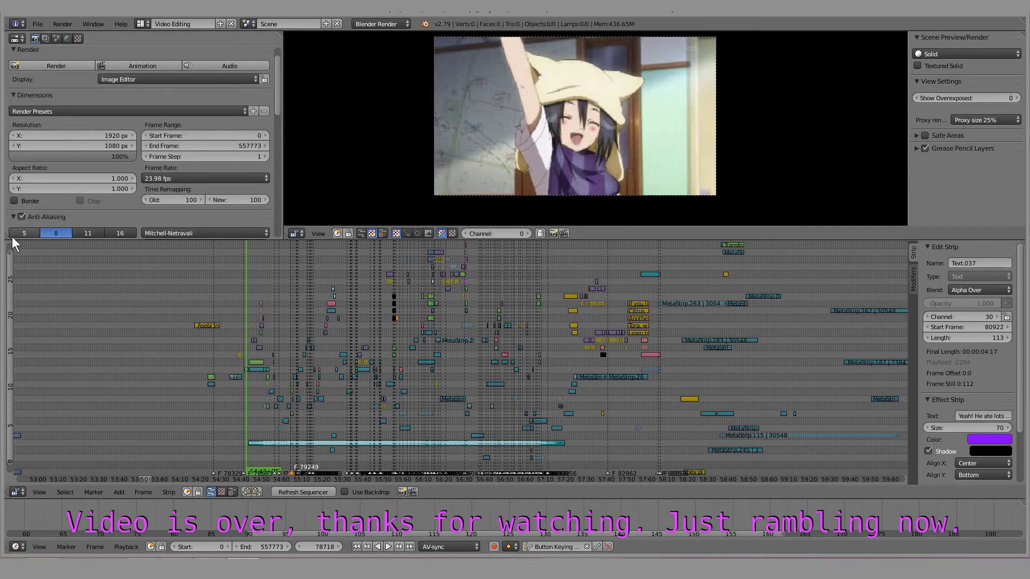
Change the render Properties area to a 3D View
left_click(19, 41)
left_click(19, 40)
left_click(17, 41)
left_click(21, 52)
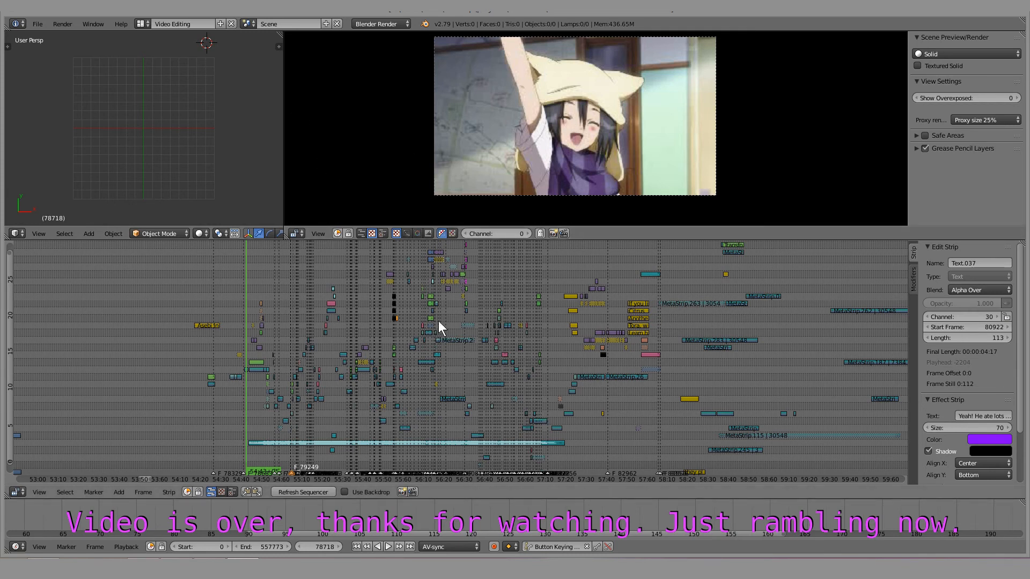
scroll(405, 336, "up", 2)
scroll(376, 342, "down", 2)
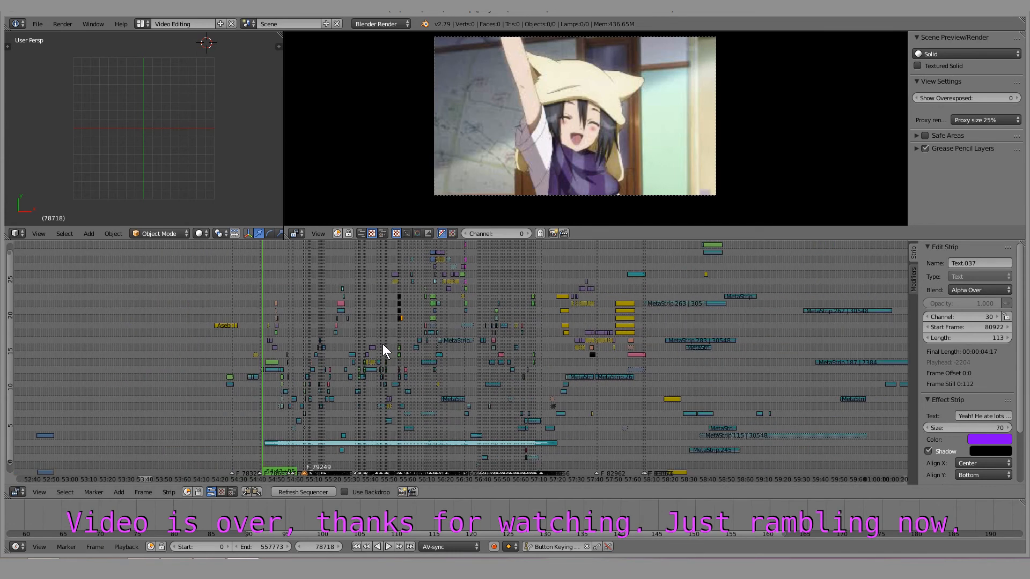